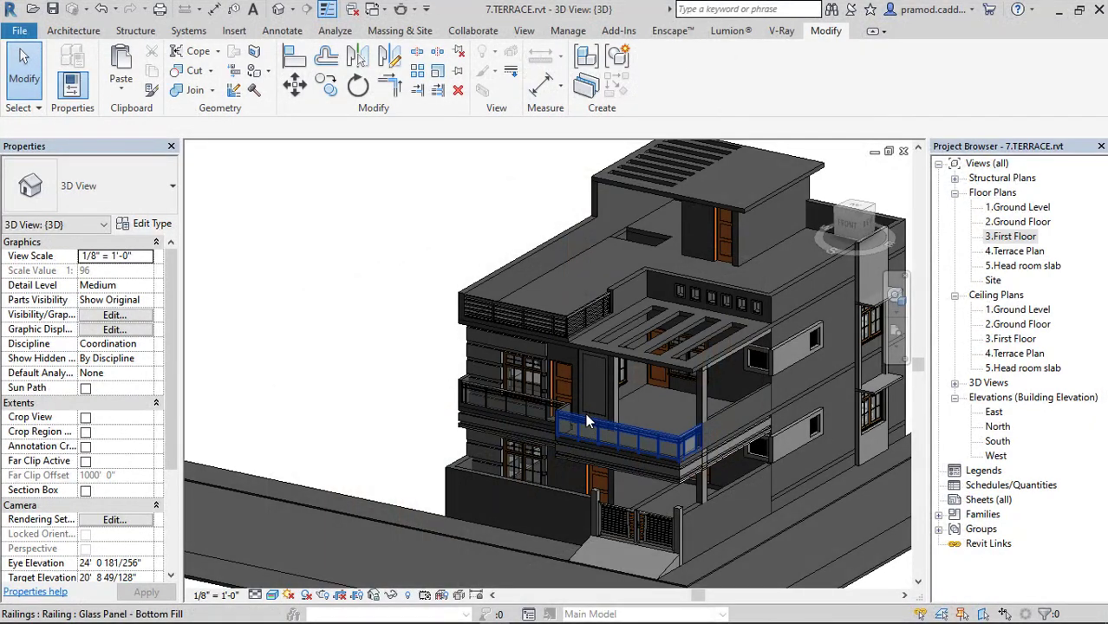
Orbit the 3D house to inspect its sides and the terrace floor slab
{"action": "mouse_move", "coordinate": [587, 423]}
{"action": "middle_mouse_down", "text": "shift"}
{"action": "mouse_move", "coordinate": [642, 456]}
{"action": "mouse_move", "coordinate": [731, 308]}
{"action": "mouse_move", "coordinate": [803, 390]}
{"action": "middle_mouse_up", "text": "shift"}
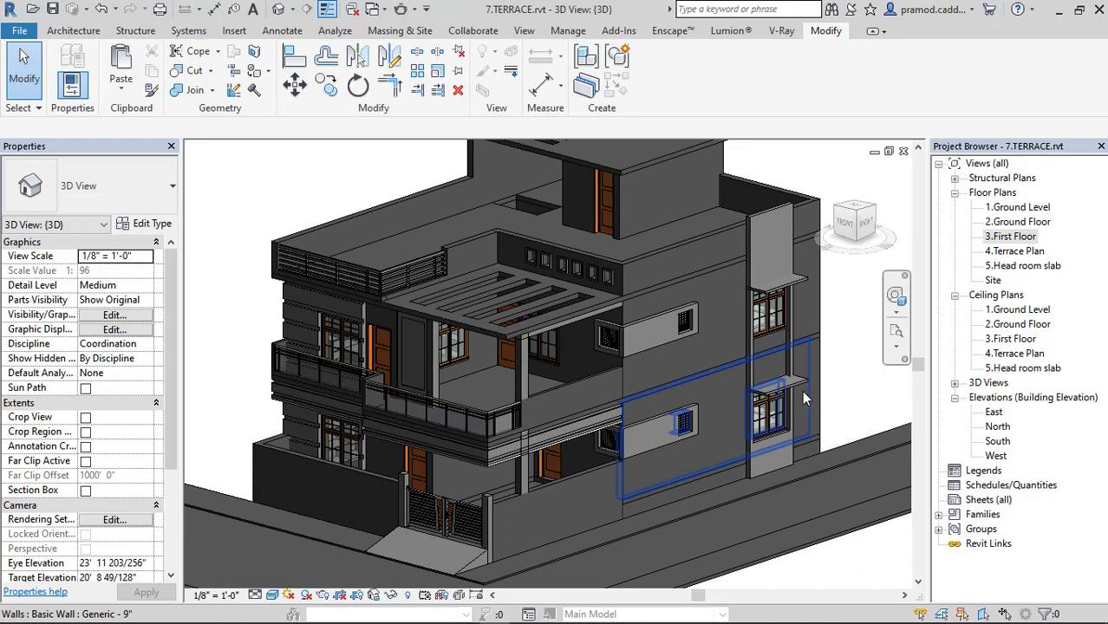
{"action": "key", "text": "d"}
{"action": "key", "text": "i"}
{"action": "mouse_move", "coordinate": [805, 399]}
{"action": "middle_mouse_down", "text": "shift"}
{"action": "mouse_move", "coordinate": [560, 456]}
{"action": "mouse_move", "coordinate": [630, 444]}
{"action": "middle_mouse_up", "text": "shift"}
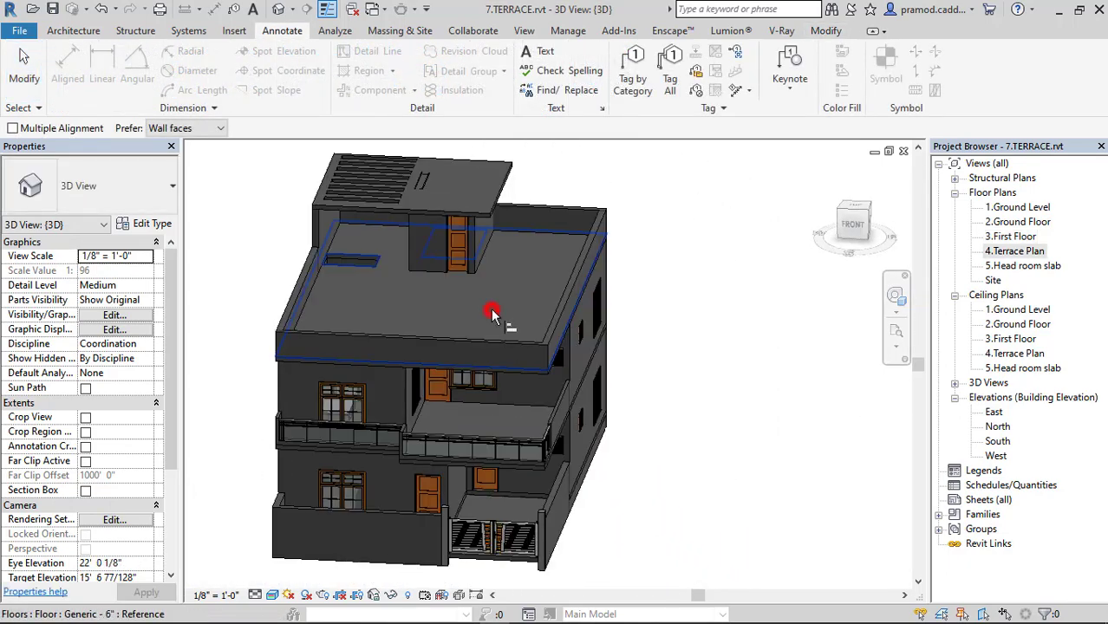
{"action": "key", "text": "Escape"}
{"action": "key", "text": "Escape"}
{"action": "left_click", "coordinate": [497, 317]}
{"action": "mouse_move", "coordinate": [299, 309]}
{"action": "middle_mouse_down", "text": "shift"}
{"action": "mouse_move", "coordinate": [532, 390]}
{"action": "mouse_move", "coordinate": [657, 410]}
{"action": "mouse_move", "coordinate": [650, 396]}
{"action": "middle_mouse_up", "text": "shift"}
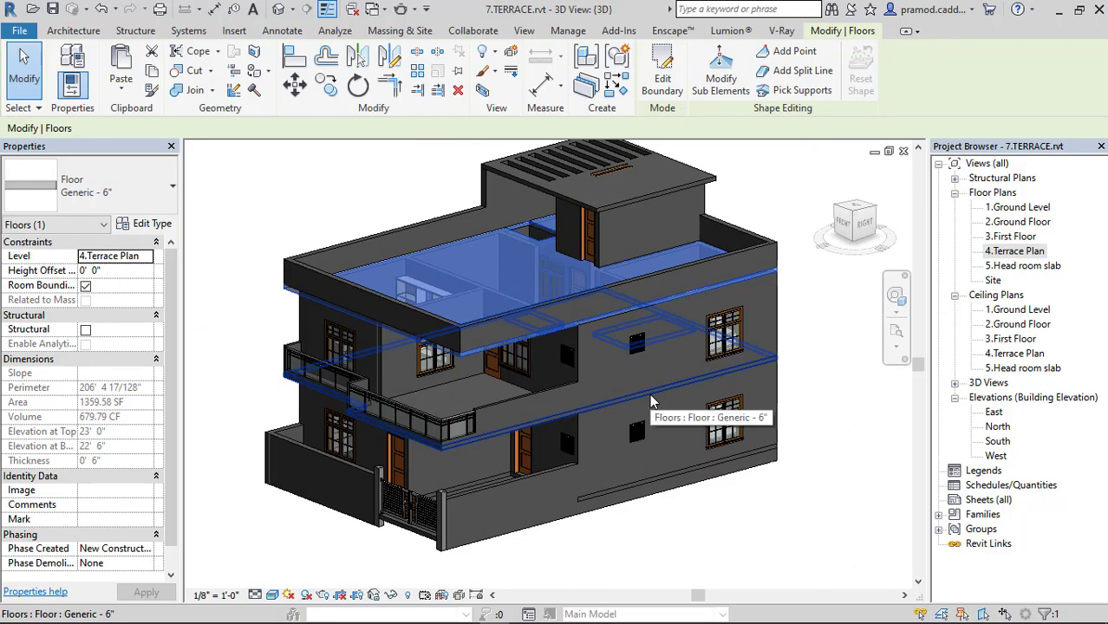
{"action": "left_click", "coordinate": [633, 524]}
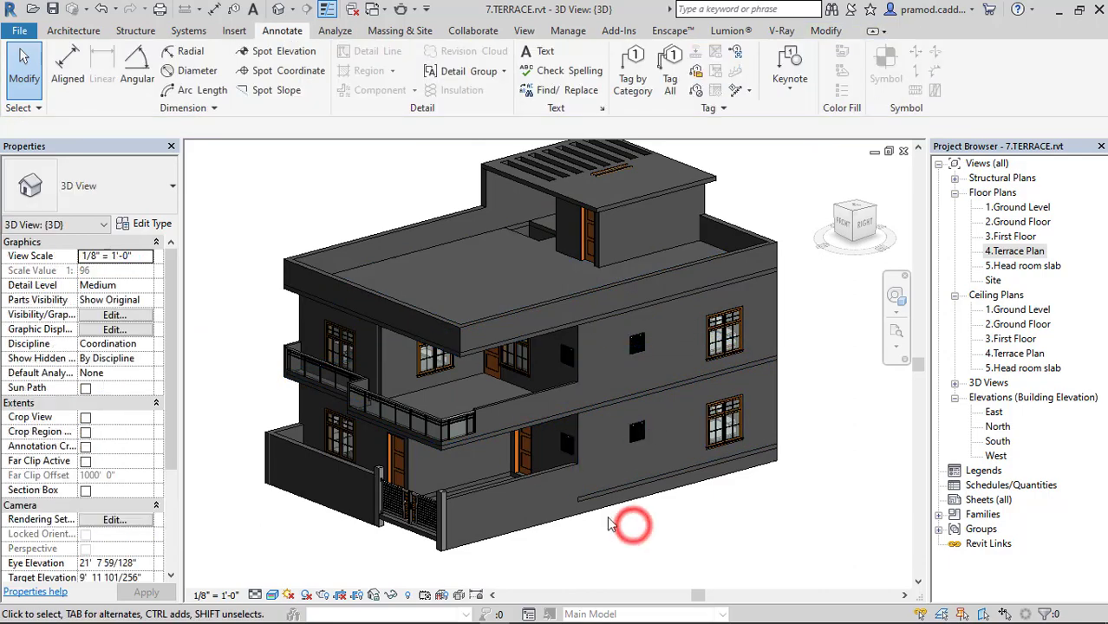
{"action": "left_click", "coordinate": [485, 260]}
{"action": "mouse_move", "coordinate": [486, 261]}
{"action": "middle_mouse_down", "text": "shift"}
{"action": "mouse_move", "coordinate": [638, 339]}
{"action": "mouse_move", "coordinate": [555, 357]}
{"action": "middle_mouse_up", "text": "shift"}
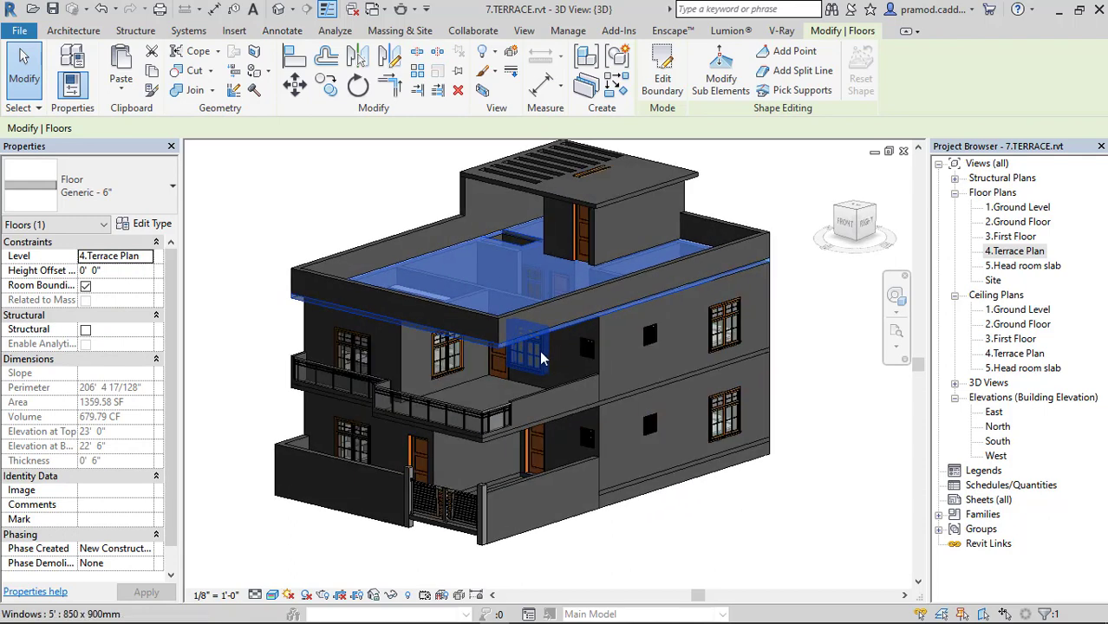
{"action": "left_click", "coordinate": [774, 515]}
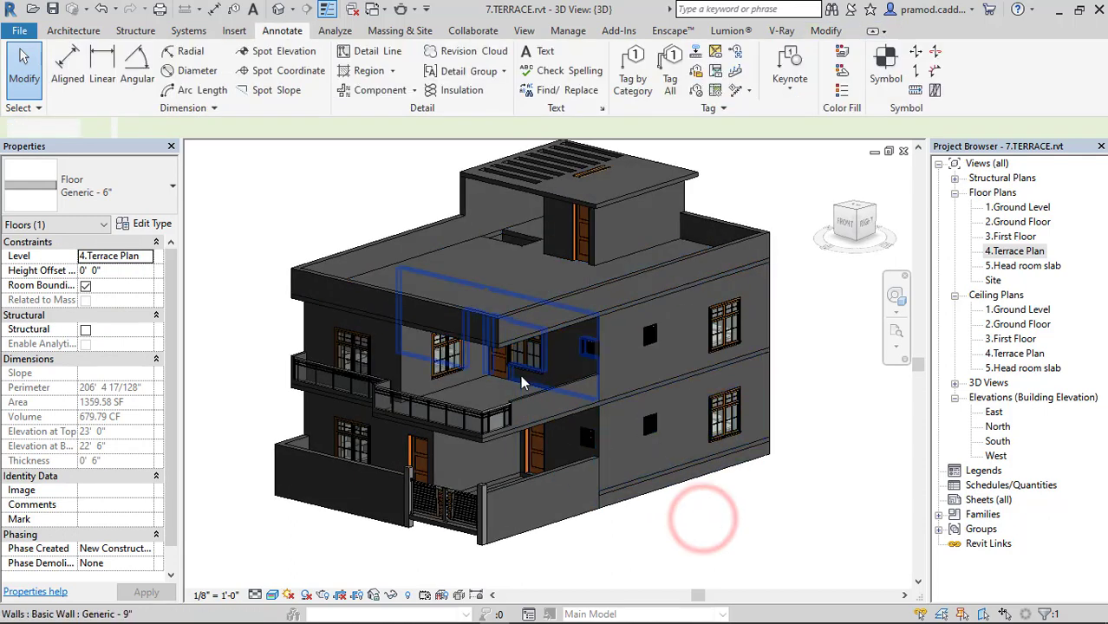
{"action": "mouse_move", "coordinate": [520, 369]}
{"action": "middle_mouse_down", "text": "shift"}
{"action": "mouse_move", "coordinate": [537, 357]}
{"action": "mouse_move", "coordinate": [563, 393]}
{"action": "middle_mouse_up", "text": "shift"}
{"action": "scroll", "coordinate": [562, 387], "scroll_direction": "up", "scroll_amount": 3}
{"action": "scroll", "coordinate": [562, 387], "scroll_direction": "up", "scroll_amount": 2}
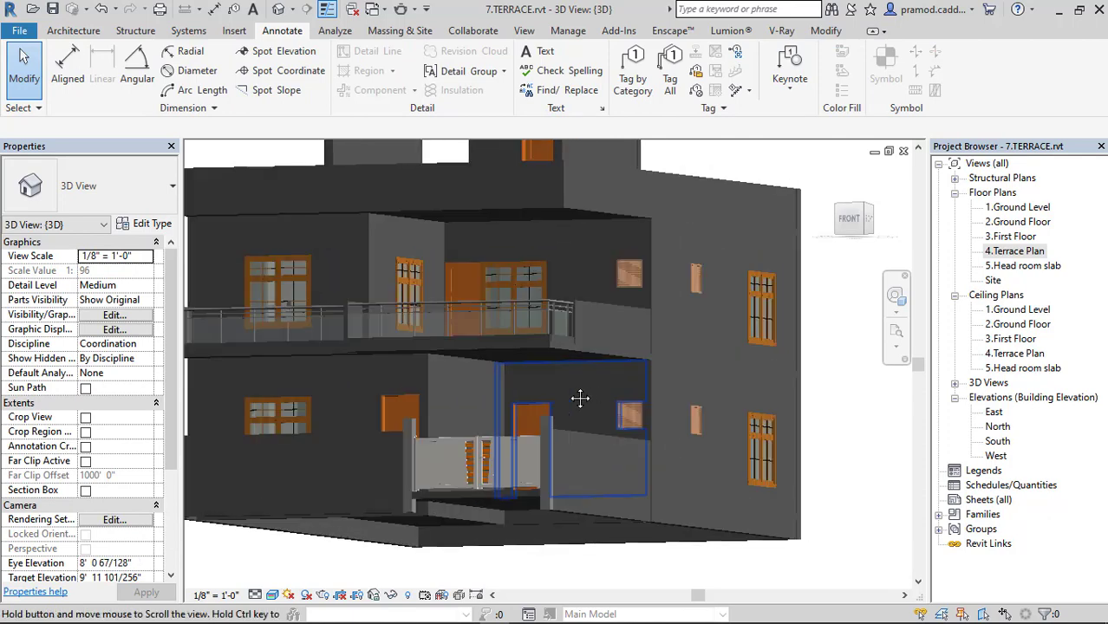
Check the South elevation's levels, then open the 2.Ground Floor reflected ceiling plan
{"action": "double_click", "coordinate": [997, 441]}
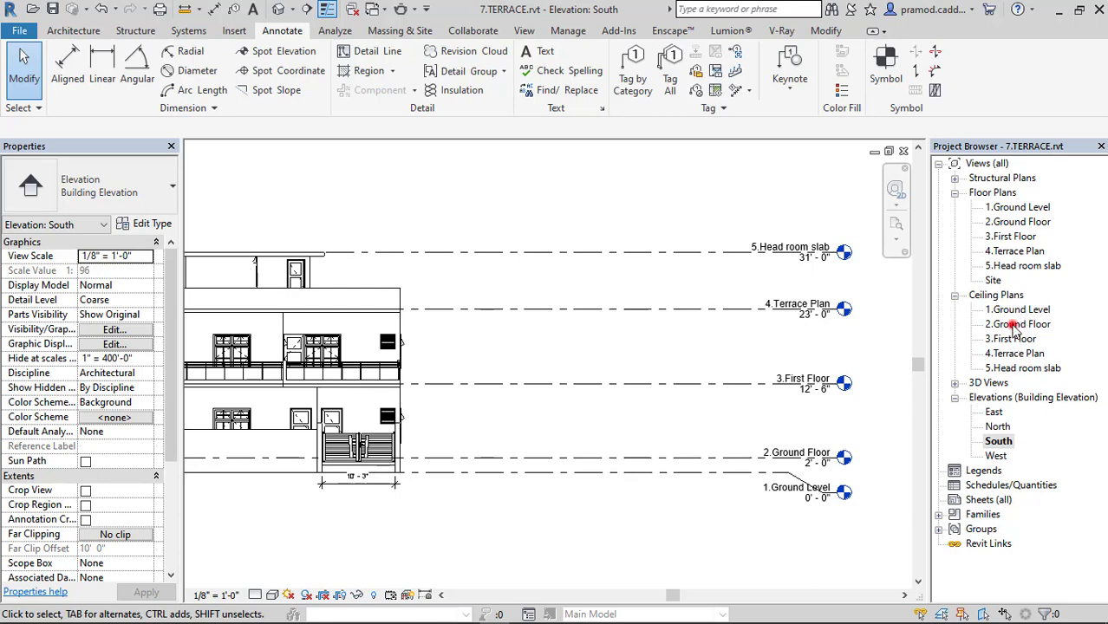
{"action": "double_click", "coordinate": [1015, 326]}
{"action": "scroll", "coordinate": [596, 459], "scroll_direction": "up", "scroll_amount": 5}
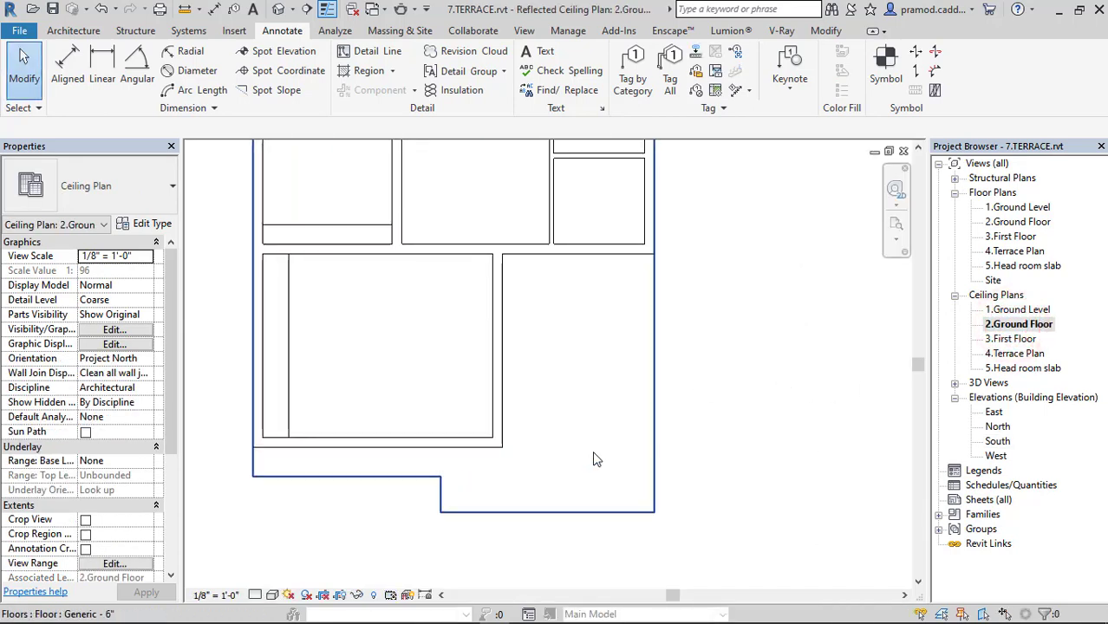
{"action": "left_click", "coordinate": [75, 31]}
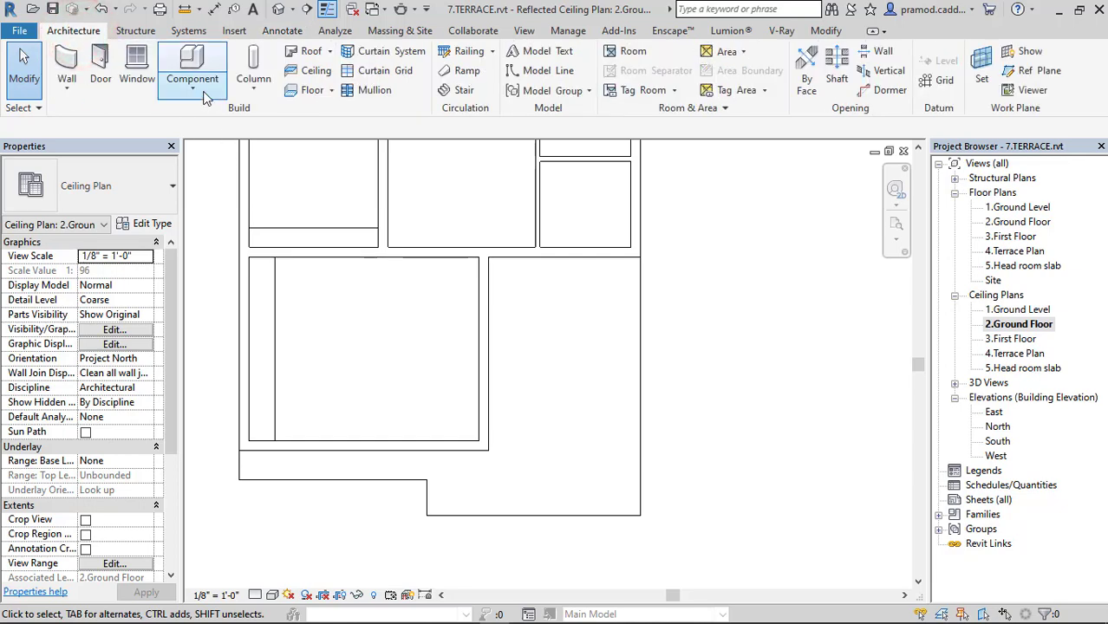
Start a sketched ceiling and draw the stepped boundary loop around the front area
{"action": "left_click", "coordinate": [314, 71]}
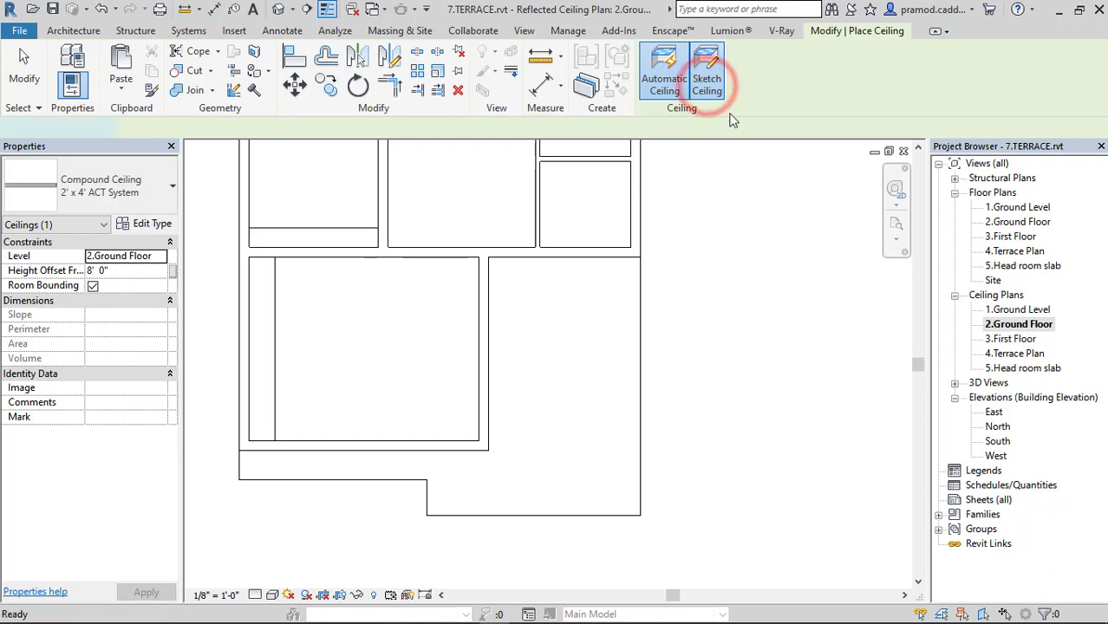
{"action": "left_click", "coordinate": [771, 54]}
{"action": "left_click", "coordinate": [490, 257]}
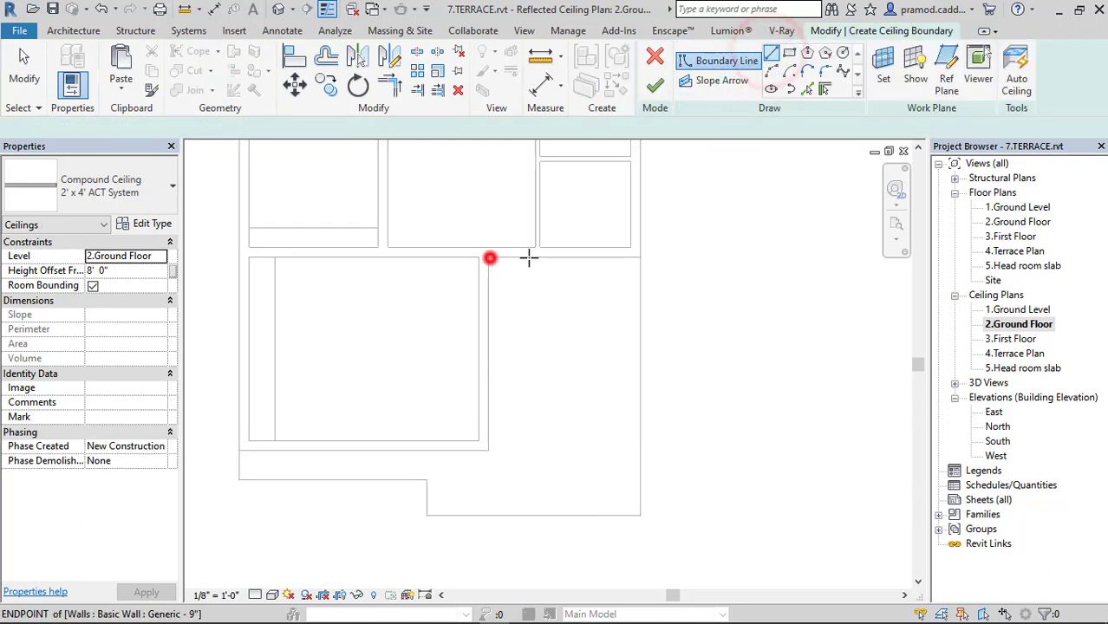
{"action": "left_click", "coordinate": [640, 258]}
{"action": "left_click", "coordinate": [640, 516]}
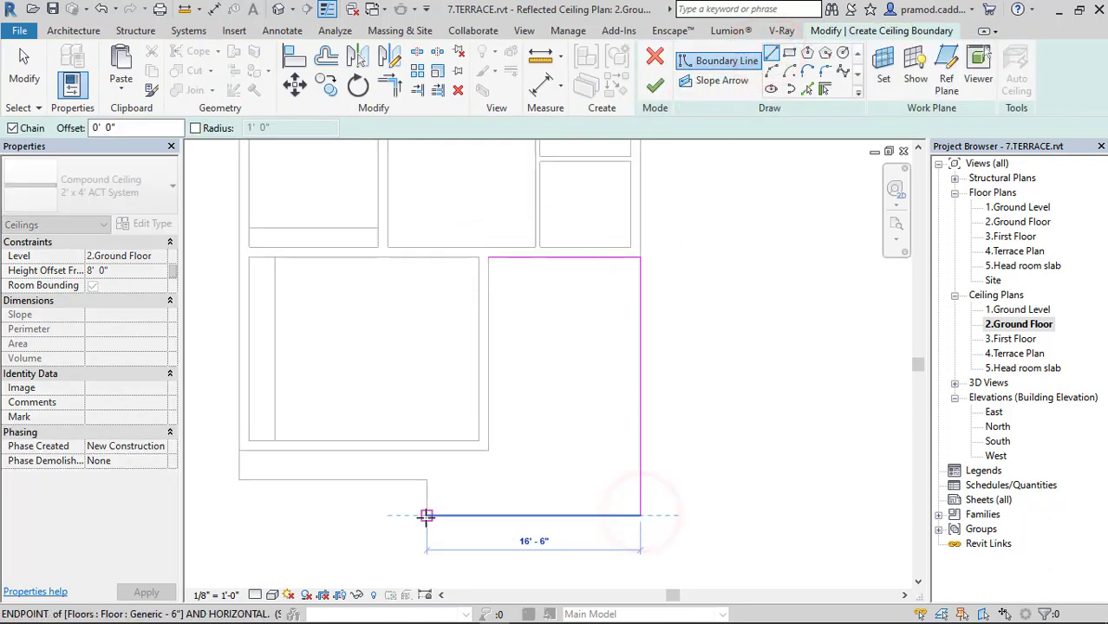
{"action": "left_click", "coordinate": [425, 516]}
{"action": "left_click", "coordinate": [426, 449]}
{"action": "left_click", "coordinate": [490, 449]}
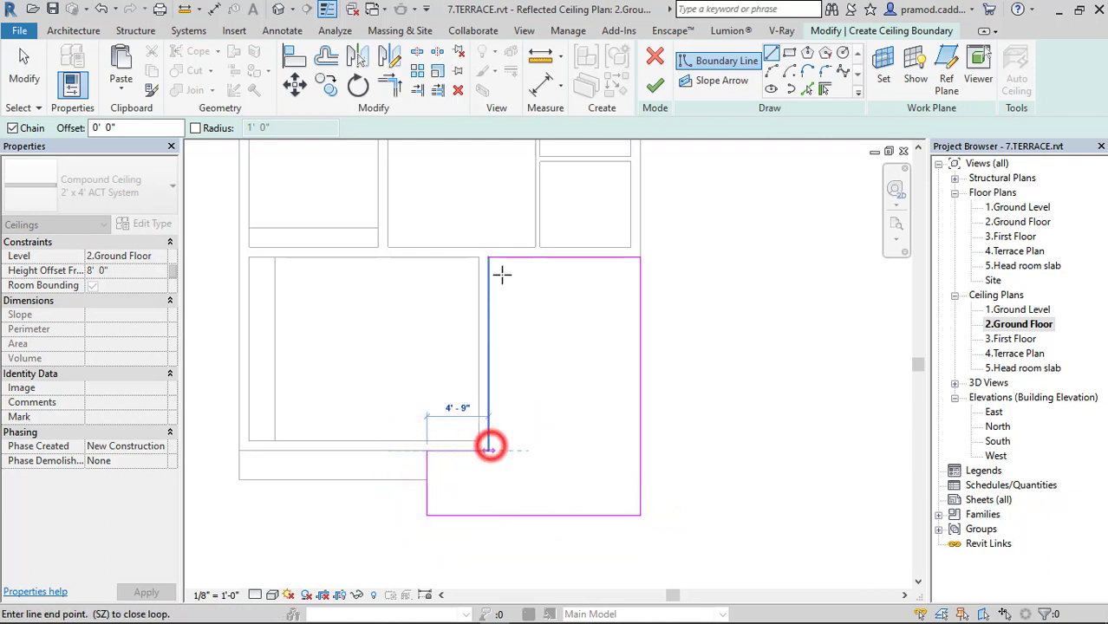
{"action": "left_click", "coordinate": [490, 258]}
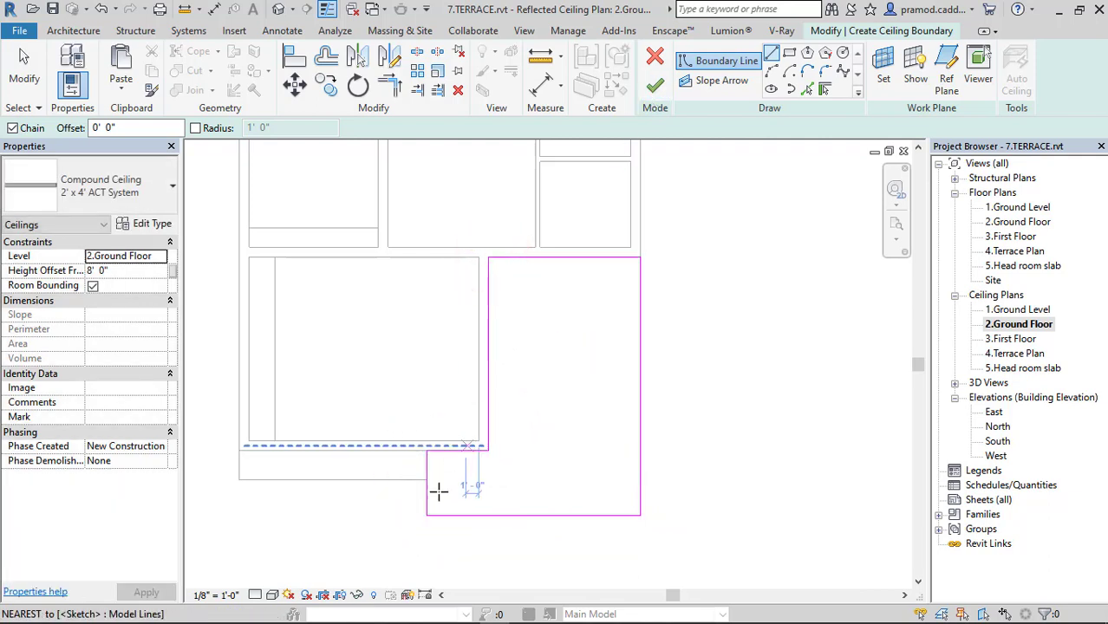
Remove a stray boundary line and redraw the lower-left wing of the L-shaped outline
{"action": "left_click", "coordinate": [425, 483]}
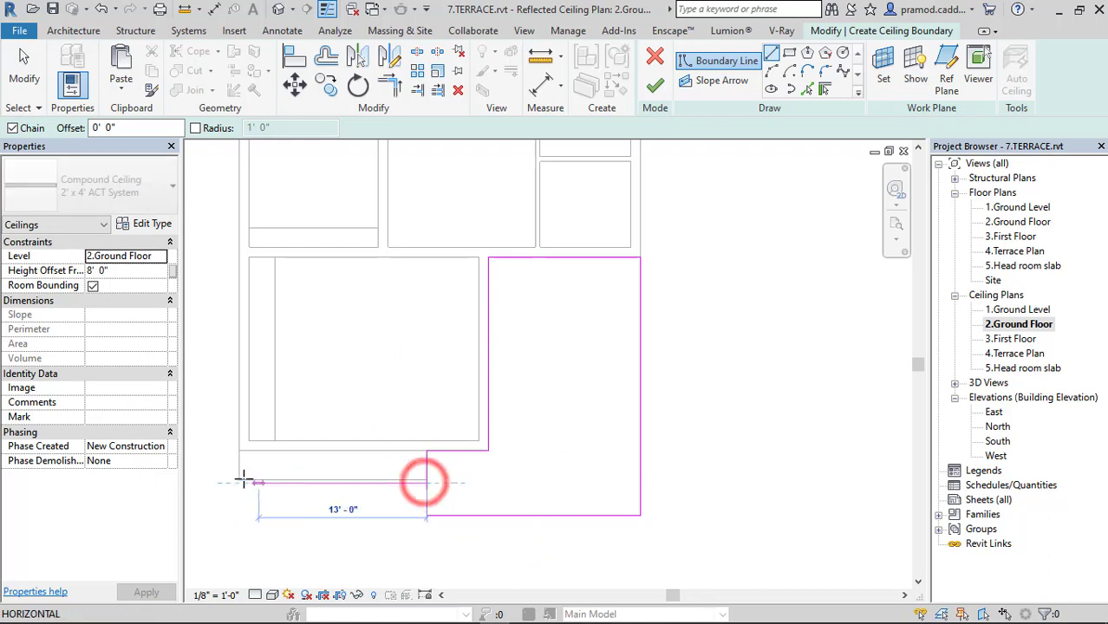
{"action": "left_click", "coordinate": [239, 483]}
{"action": "key", "text": "Escape"}
{"action": "key", "text": "Escape"}
{"action": "scroll", "coordinate": [392, 492], "scroll_direction": "up", "scroll_amount": 2}
{"action": "left_click", "coordinate": [390, 483]}
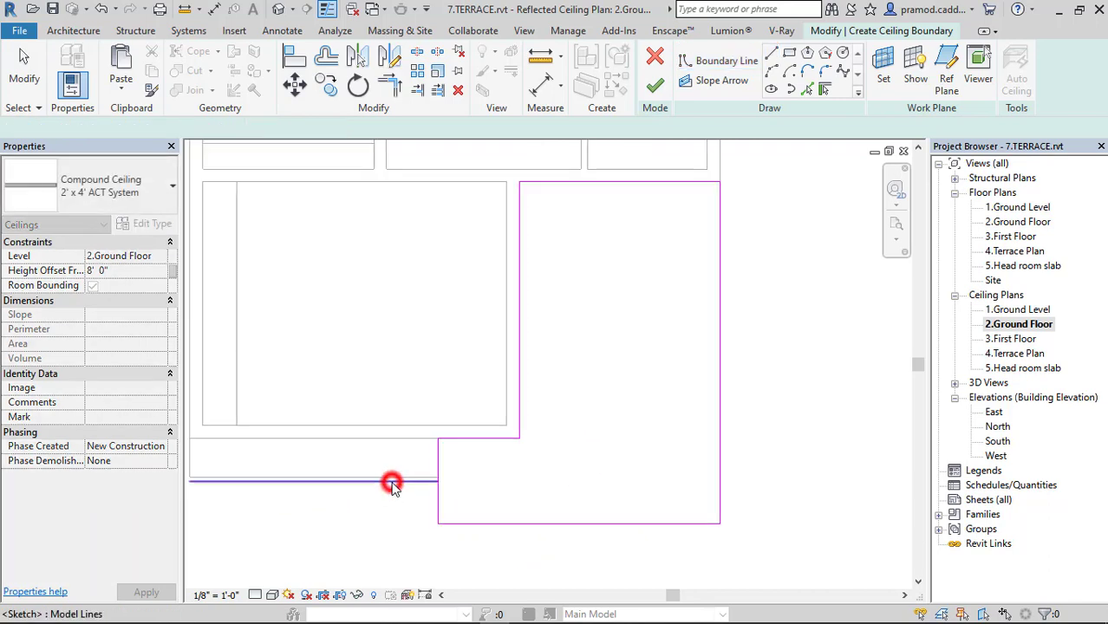
{"action": "key", "text": "Delete"}
{"action": "left_click", "coordinate": [767, 54]}
{"action": "middle_click_drag", "start_coordinate": [442, 438], "coordinate": [529, 422]}
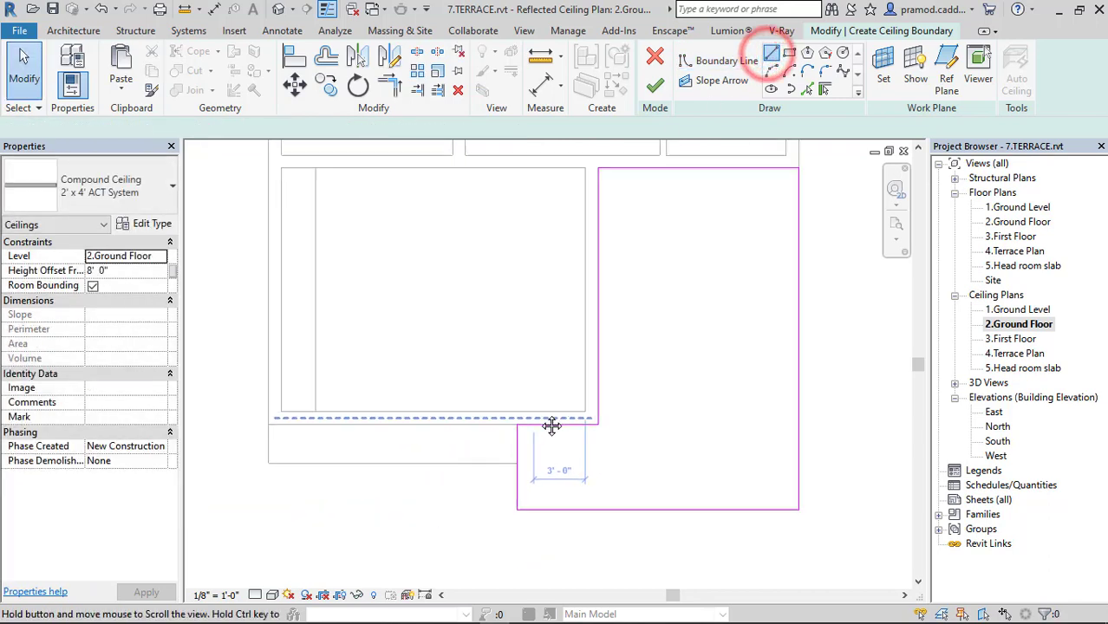
{"action": "left_click", "coordinate": [525, 422]}
{"action": "left_click", "coordinate": [275, 422]}
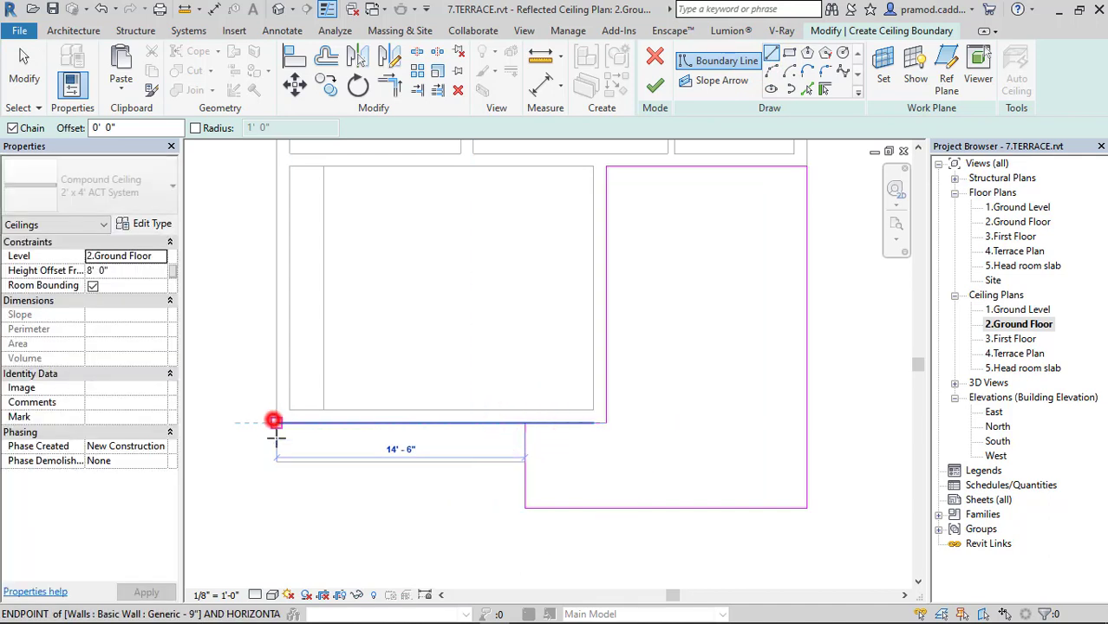
{"action": "left_click", "coordinate": [275, 460]}
{"action": "left_click", "coordinate": [525, 461]}
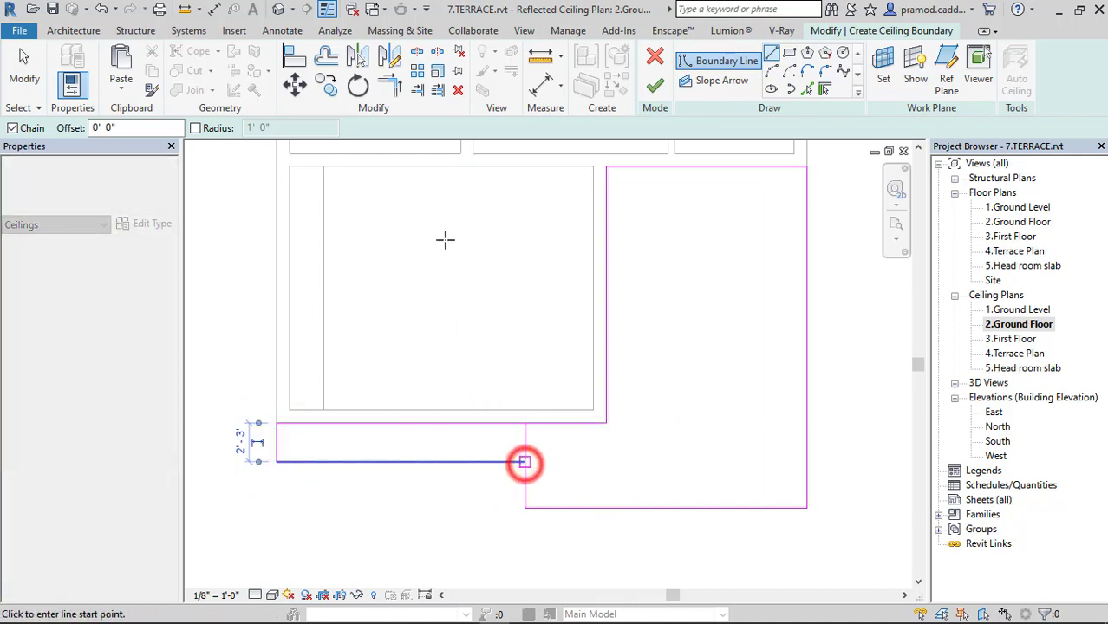
Join the last corner with Trim/Extend and finish the 2' x 4' ACT ceiling
{"action": "left_click", "coordinate": [386, 90]}
{"action": "left_click", "coordinate": [515, 462]}
{"action": "left_click", "coordinate": [525, 473]}
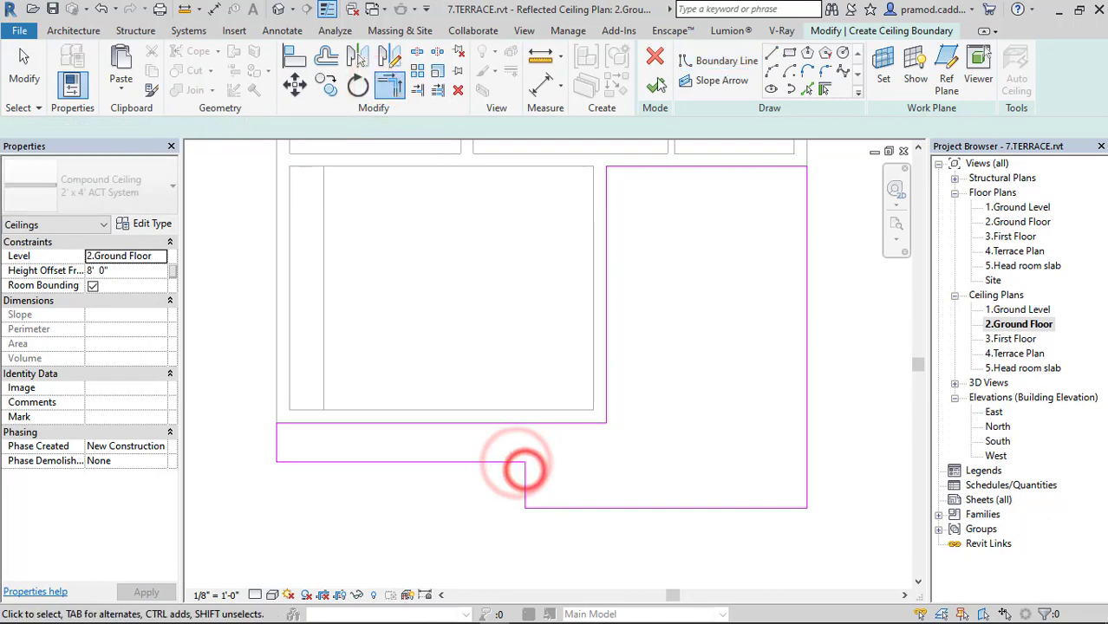
{"action": "left_click", "coordinate": [656, 85]}
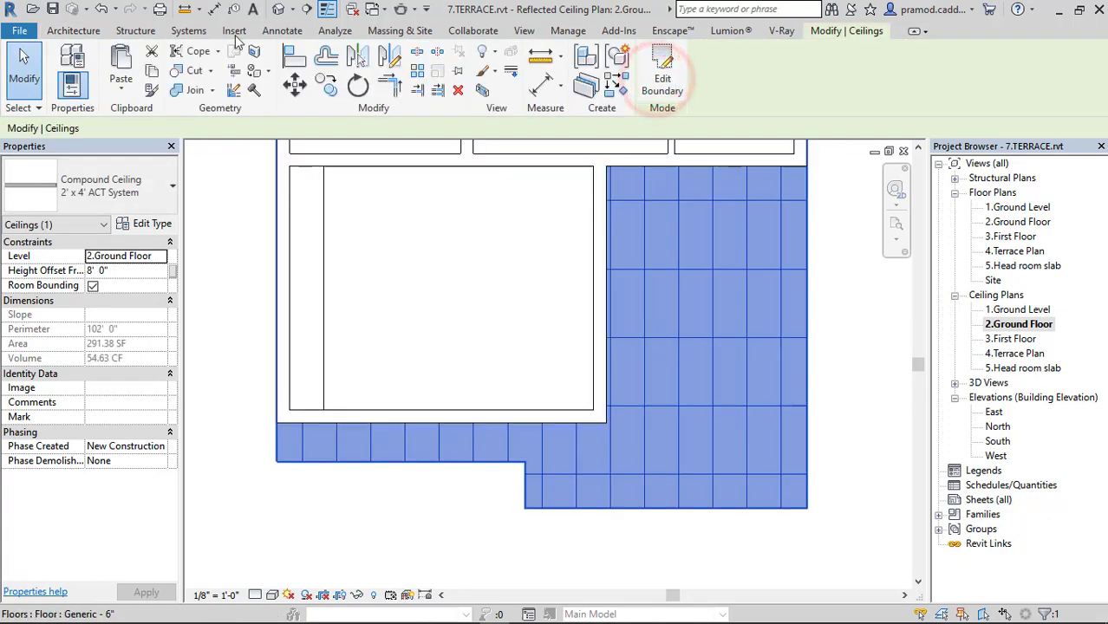
Inspect the new ceiling on the facade in the 3D view
{"action": "left_click", "coordinate": [279, 9]}
{"action": "middle_click_drag", "start_coordinate": [564, 280], "coordinate": [651, 377], "text": "shift"}
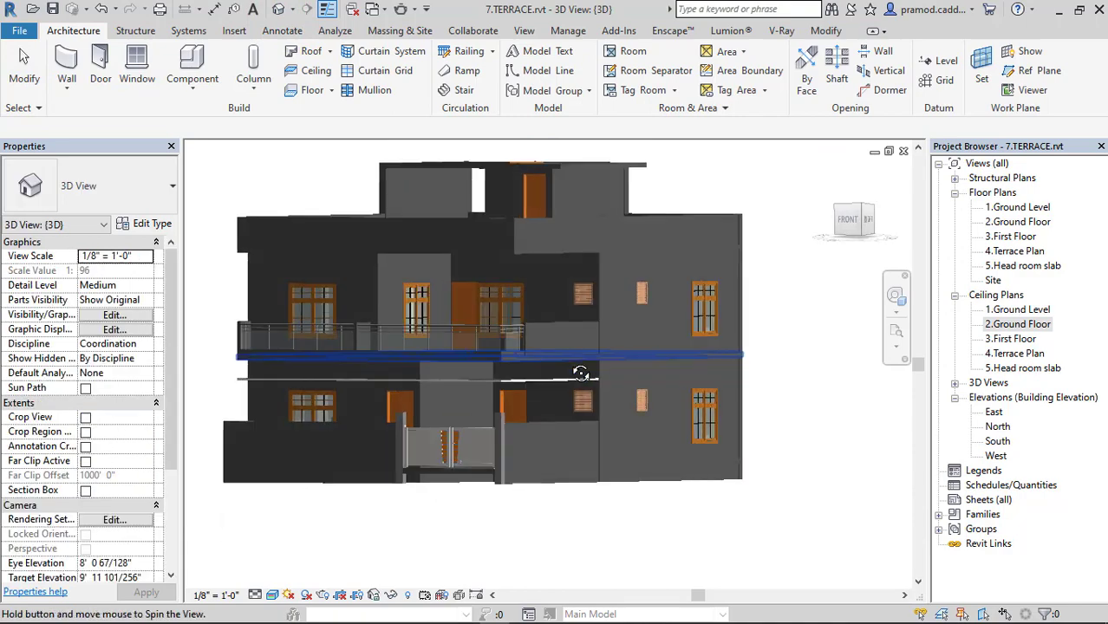
{"action": "scroll", "coordinate": [535, 380], "scroll_direction": "up", "scroll_amount": 3}
{"action": "left_click", "coordinate": [527, 377]}
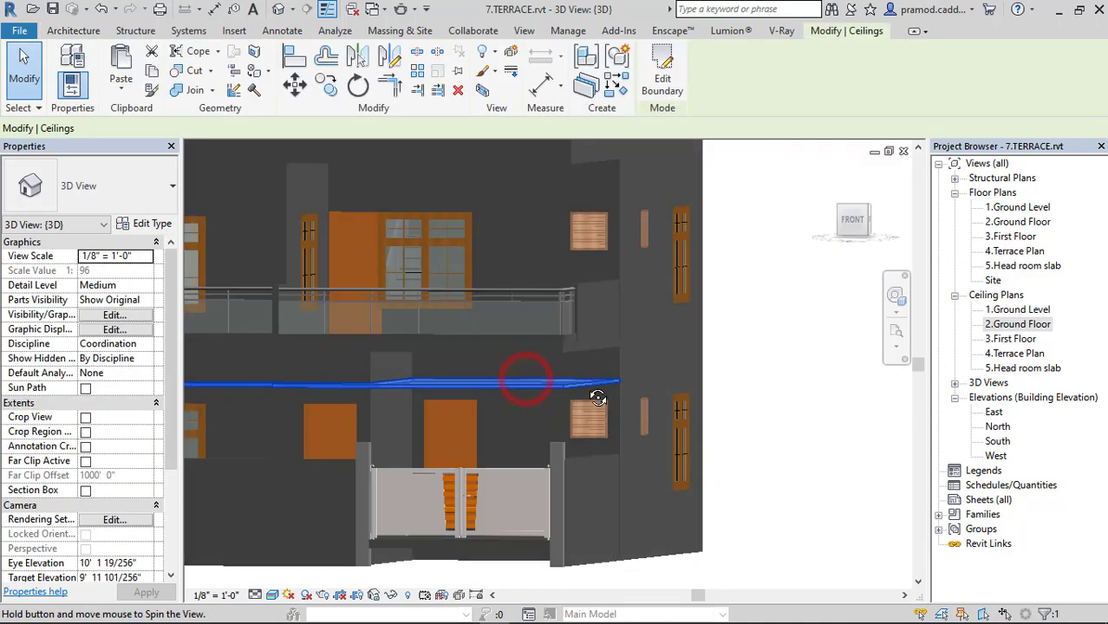
{"action": "middle_click_drag", "start_coordinate": [528, 373], "coordinate": [700, 399], "text": "shift"}
In the South elevation, measure the 2'-0" gap between the two floor lines
{"action": "double_click", "coordinate": [998, 442]}
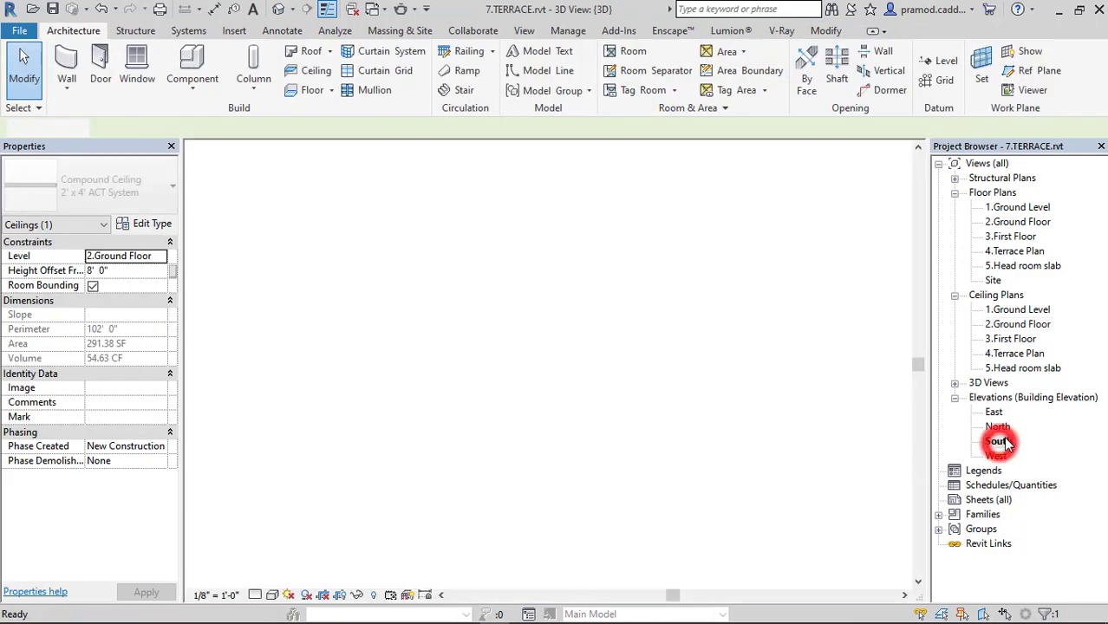
{"action": "scroll", "coordinate": [461, 408], "scroll_direction": "up", "scroll_amount": 3}
{"action": "scroll", "coordinate": [568, 393], "scroll_direction": "up", "scroll_amount": 2}
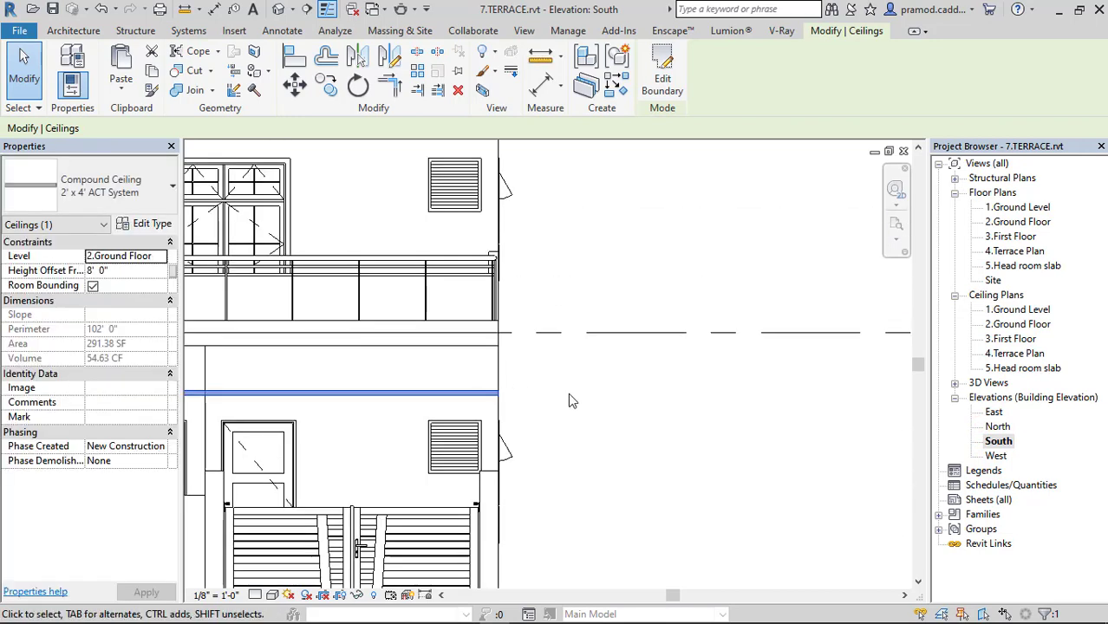
{"action": "left_click", "coordinate": [568, 393]}
{"action": "left_click", "coordinate": [215, 9]}
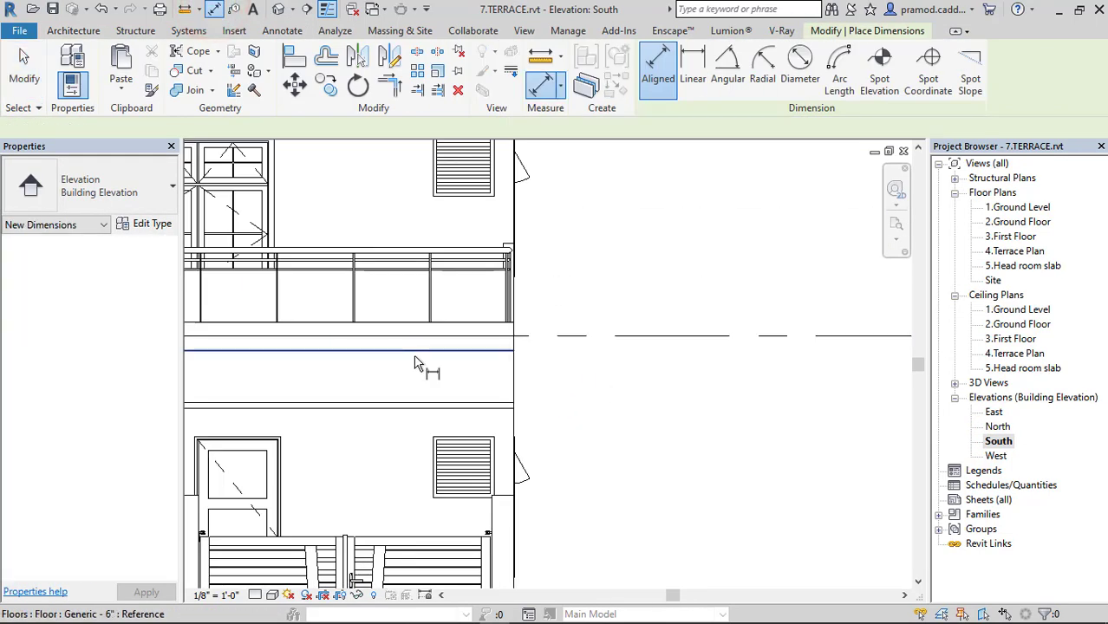
{"action": "left_click", "coordinate": [415, 360]}
{"action": "left_click", "coordinate": [416, 392]}
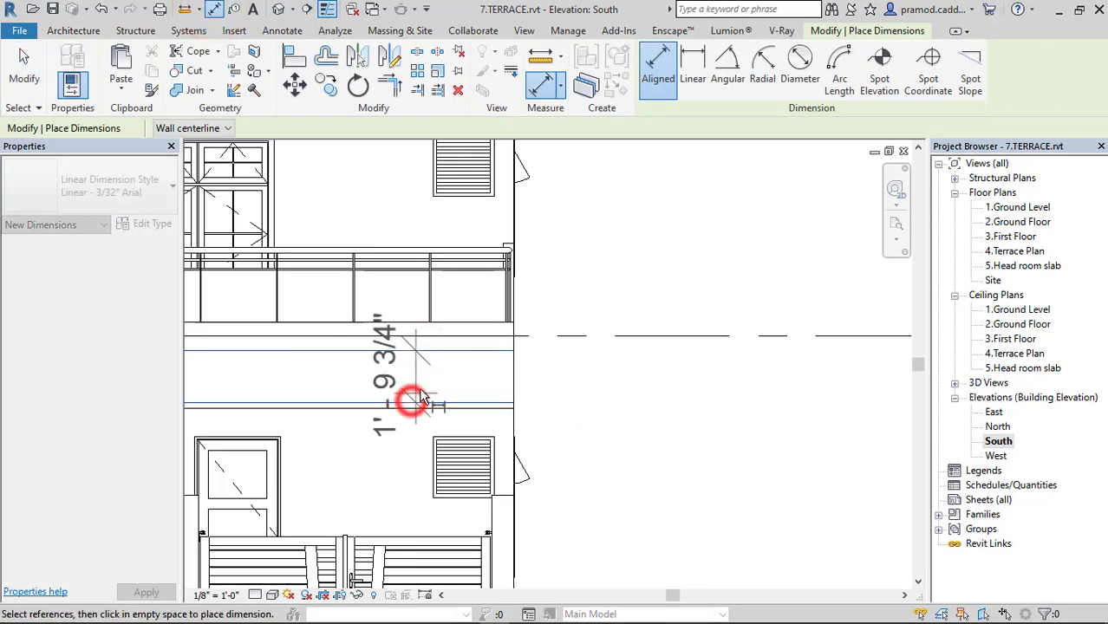
{"action": "scroll", "coordinate": [507, 399], "scroll_direction": "down", "scroll_amount": 1}
{"action": "key", "text": "Escape"}
{"action": "scroll", "coordinate": [449, 364], "scroll_direction": "up", "scroll_amount": 2}
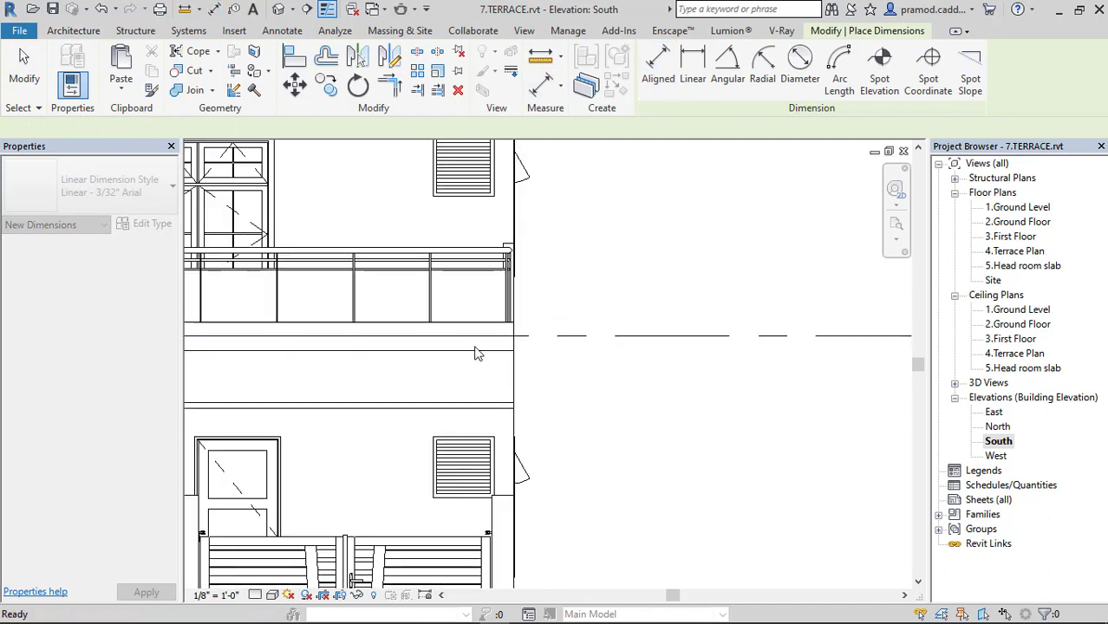
{"action": "left_click", "coordinate": [216, 11]}
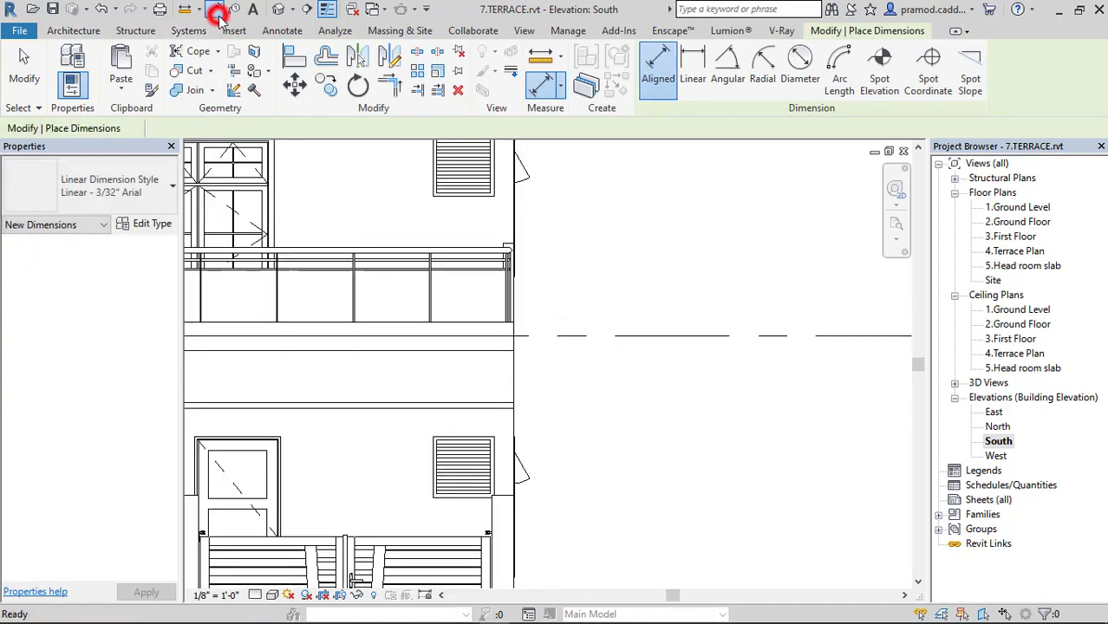
{"action": "left_click", "coordinate": [470, 350]}
{"action": "left_click", "coordinate": [477, 406]}
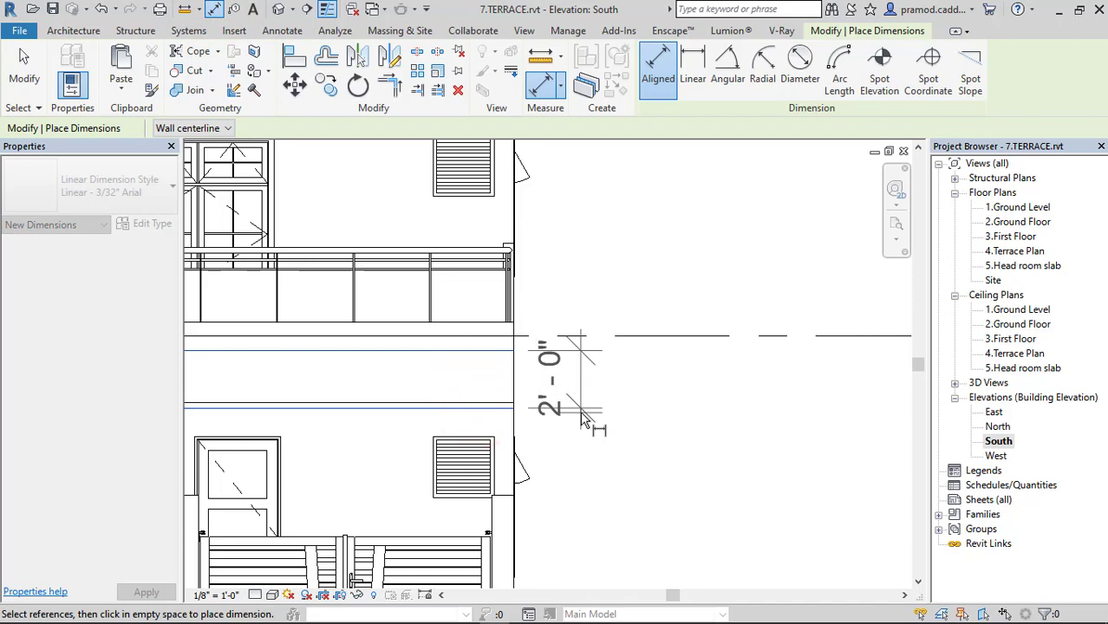
{"action": "key", "text": "Escape"}
Return to the default 3D view and select the ceiling under the balcony
{"action": "left_click", "coordinate": [276, 9]}
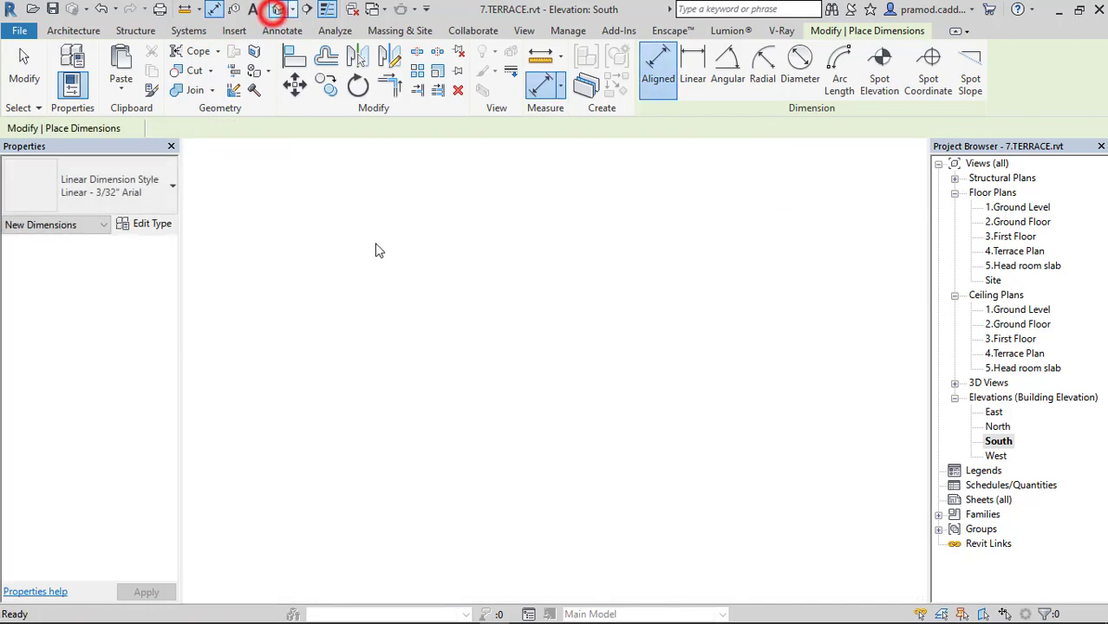
{"action": "key", "text": "Escape"}
{"action": "left_click", "coordinate": [489, 386]}
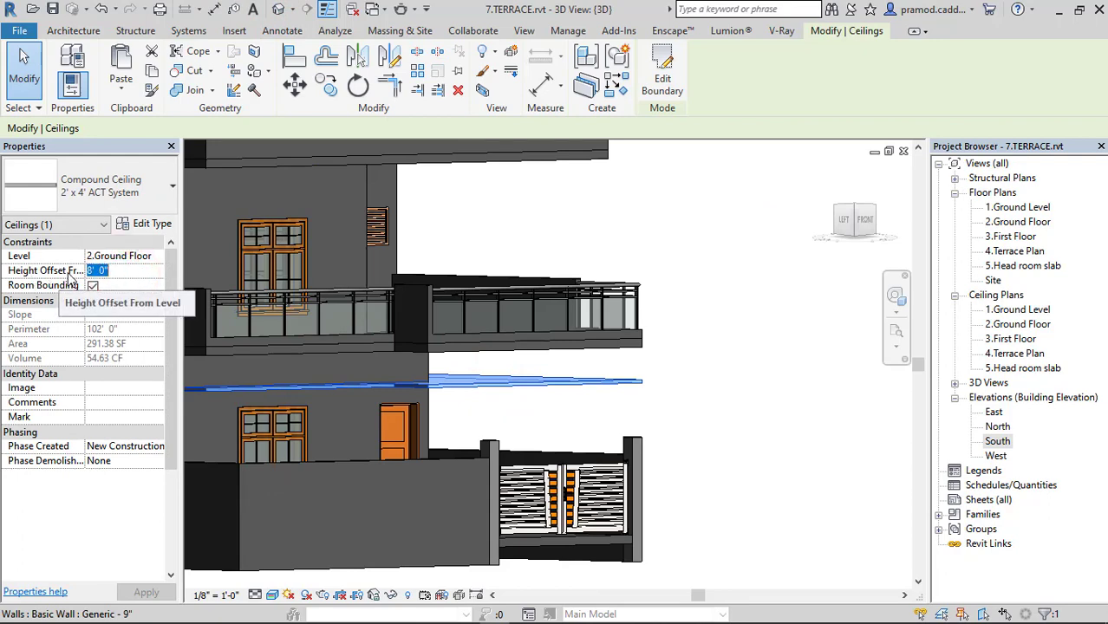
Orbit the 3D model to review the ceiling from several angles
{"action": "left_click", "coordinate": [737, 354]}
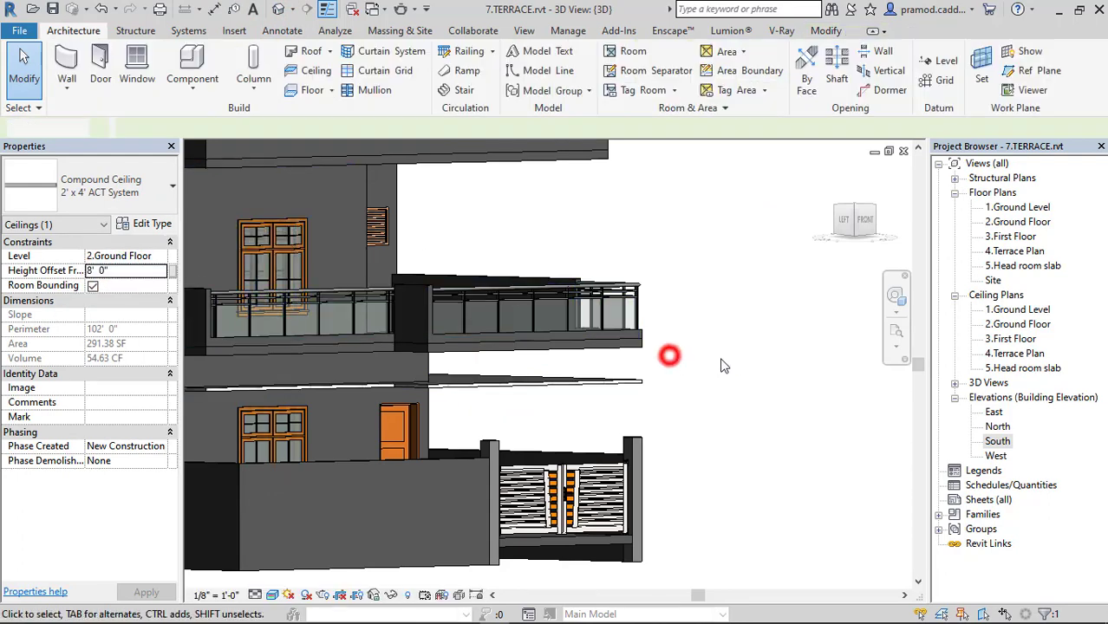
{"action": "mouse_move", "coordinate": [671, 354]}
{"action": "middle_mouse_down", "text": "shift"}
{"action": "mouse_move", "coordinate": [681, 412]}
{"action": "mouse_move", "coordinate": [596, 444]}
{"action": "middle_mouse_up", "text": "shift"}
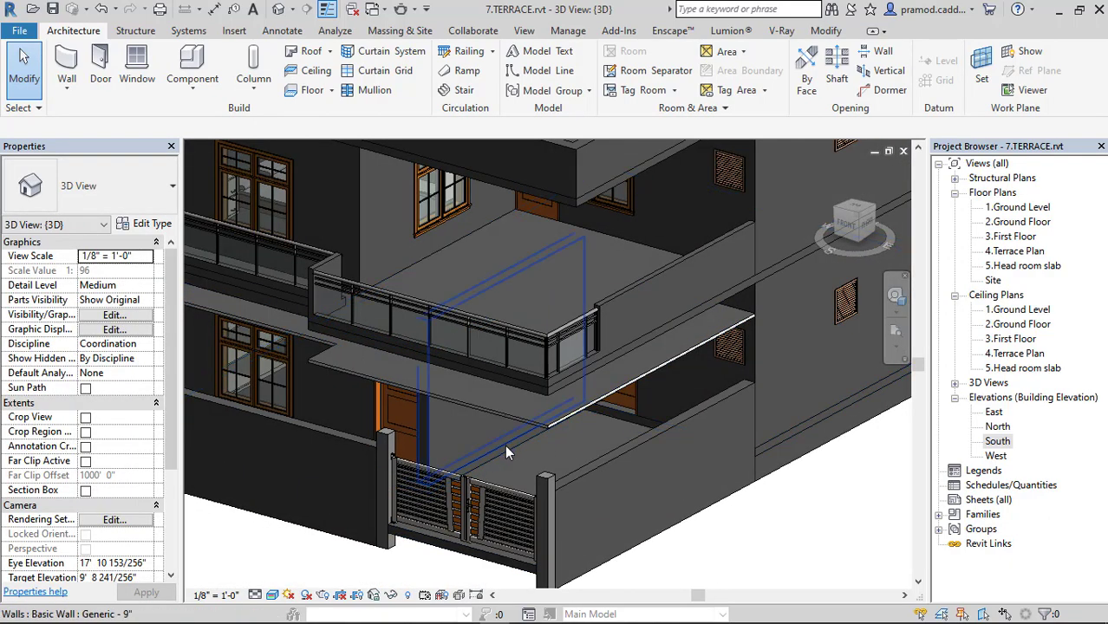
{"action": "left_click", "coordinate": [513, 405]}
{"action": "mouse_move", "coordinate": [585, 435]}
{"action": "middle_mouse_down", "text": "shift"}
{"action": "mouse_move", "coordinate": [735, 354]}
{"action": "mouse_move", "coordinate": [693, 331]}
{"action": "mouse_move", "coordinate": [725, 354]}
{"action": "mouse_move", "coordinate": [777, 300]}
{"action": "middle_mouse_up", "text": "shift"}
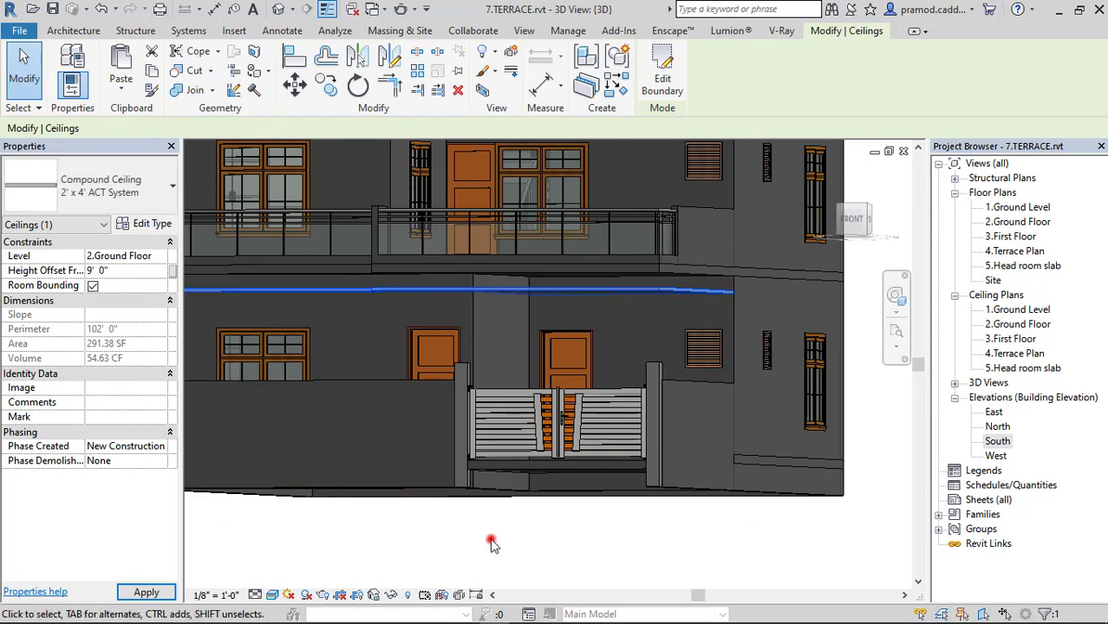
{"action": "mouse_move", "coordinate": [491, 544]}
{"action": "middle_mouse_down", "text": "shift"}
{"action": "mouse_move", "coordinate": [594, 332]}
{"action": "mouse_move", "coordinate": [582, 319]}
{"action": "middle_mouse_up", "text": "shift"}
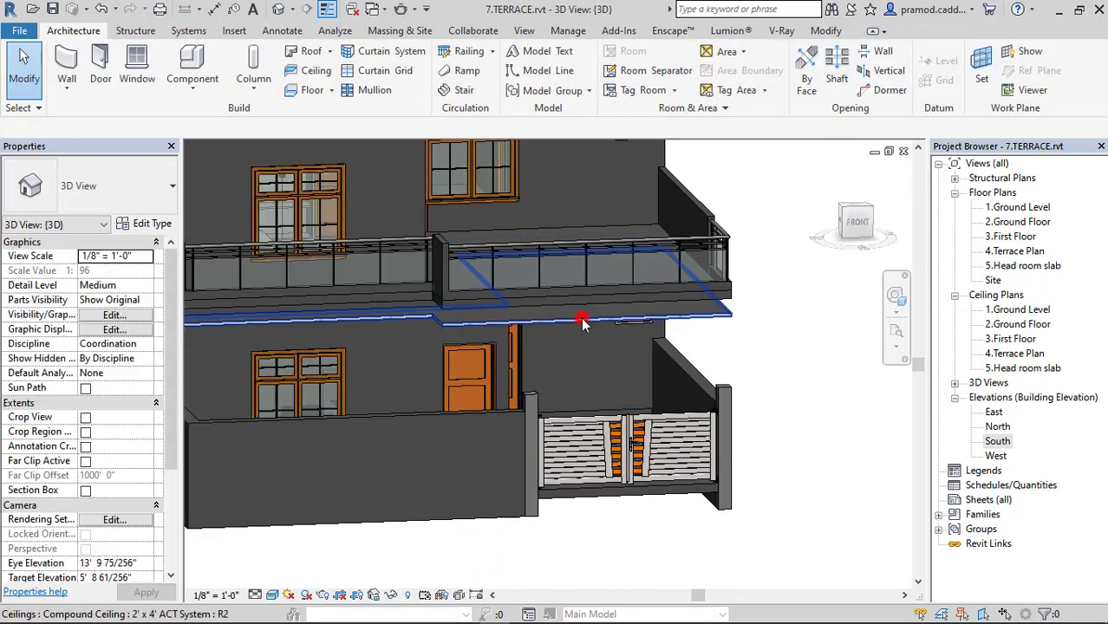
Set the ceiling's Height Offset From Level to 8' 0" and check it beneath the balcony
{"action": "left_click", "coordinate": [127, 273]}
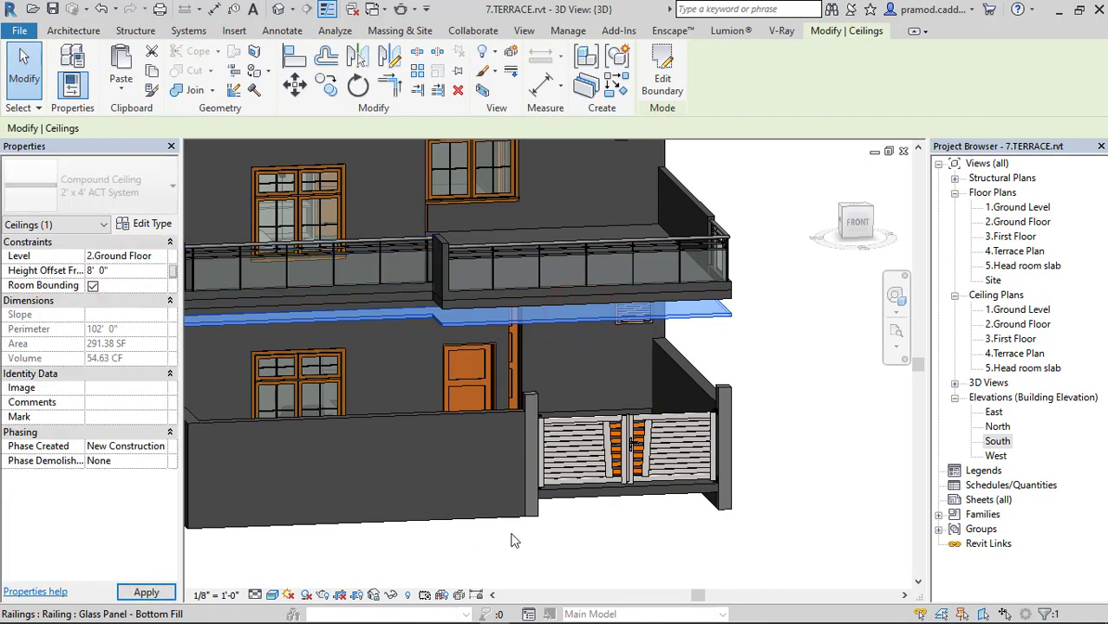
{"action": "left_click", "coordinate": [559, 552]}
{"action": "scroll", "coordinate": [573, 395], "scroll_direction": "up", "scroll_amount": 3}
{"action": "mouse_move", "coordinate": [574, 394]}
{"action": "middle_mouse_down", "text": "shift"}
{"action": "mouse_move", "coordinate": [553, 386]}
{"action": "mouse_move", "coordinate": [685, 330]}
{"action": "mouse_move", "coordinate": [583, 267]}
{"action": "mouse_move", "coordinate": [579, 332]}
{"action": "mouse_move", "coordinate": [633, 299]}
{"action": "mouse_move", "coordinate": [607, 330]}
{"action": "mouse_move", "coordinate": [632, 353]}
{"action": "mouse_move", "coordinate": [582, 335]}
{"action": "mouse_move", "coordinate": [586, 417]}
{"action": "mouse_move", "coordinate": [572, 490]}
{"action": "mouse_move", "coordinate": [572, 466]}
{"action": "middle_mouse_up", "text": "shift"}
{"action": "scroll", "coordinate": [676, 333], "scroll_direction": "up", "scroll_amount": 3}
Select the terrace floor, then open the 4.Terrace Plan floor plan
{"action": "left_click", "coordinate": [574, 255]}
{"action": "scroll", "coordinate": [646, 390], "scroll_direction": "down", "scroll_amount": 2}
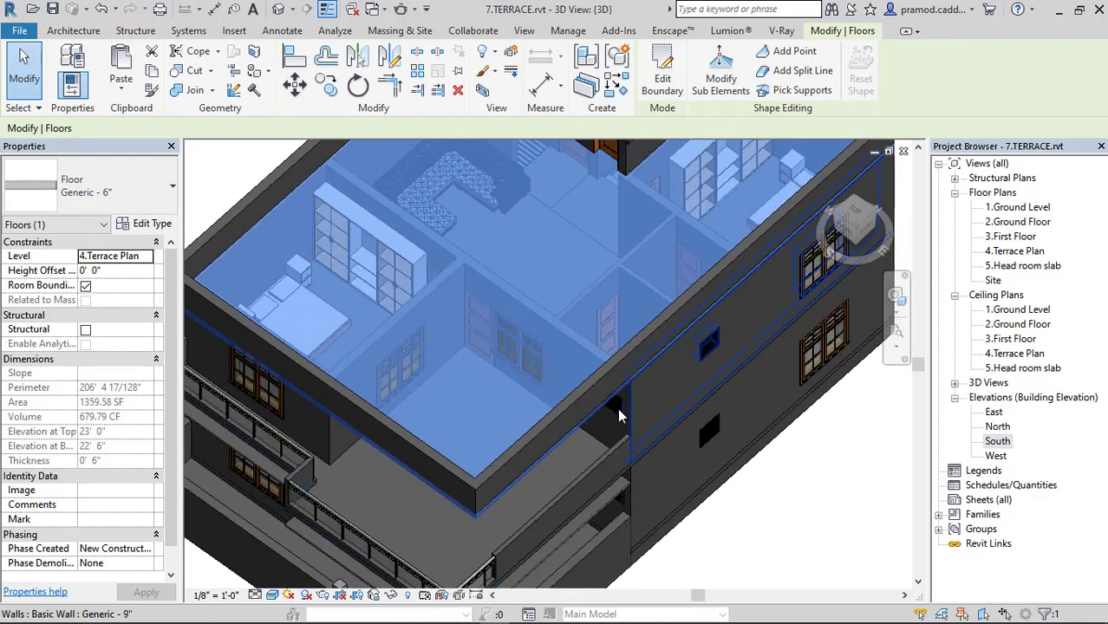
{"action": "scroll", "coordinate": [651, 373], "scroll_direction": "down", "scroll_amount": 2}
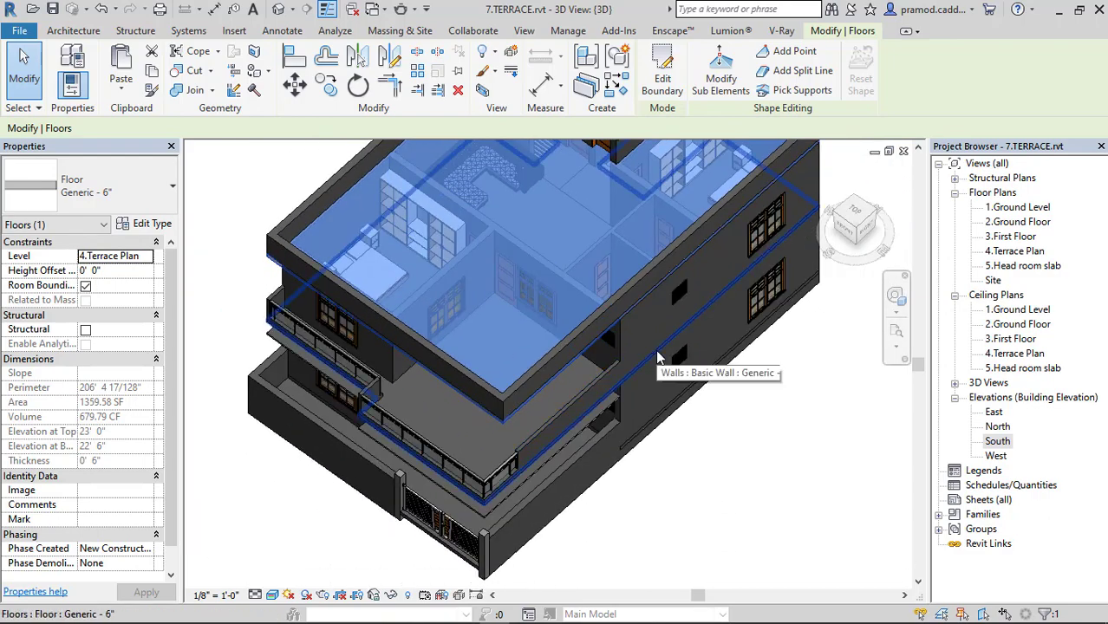
{"action": "double_click", "coordinate": [1016, 251]}
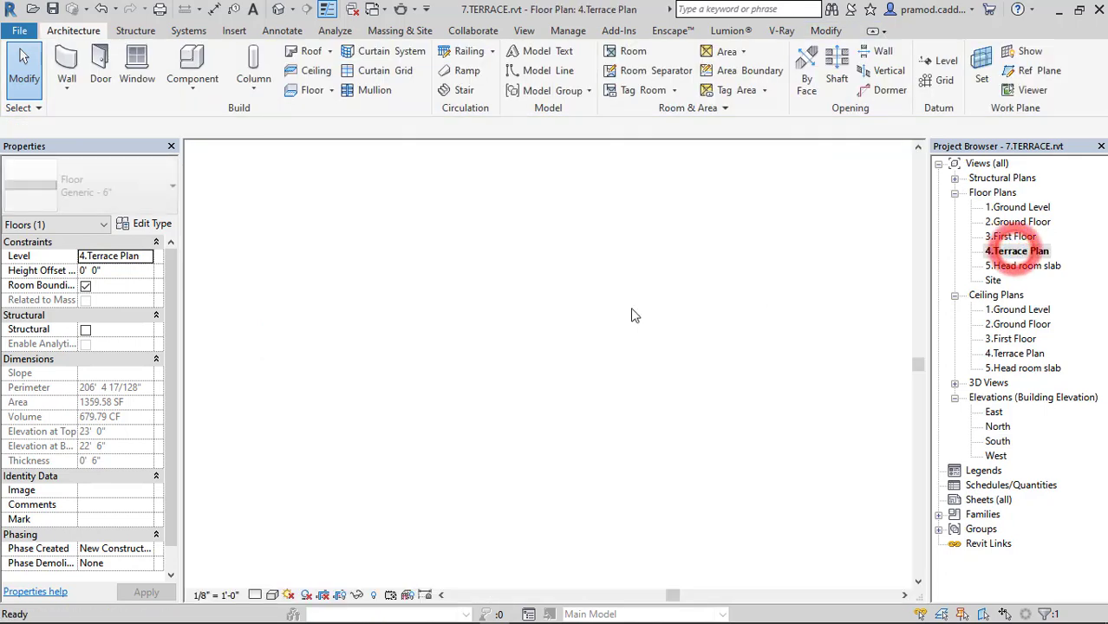
Set the view's Underlay Base Level to 3.First Floor
{"action": "left_click", "coordinate": [262, 466]}
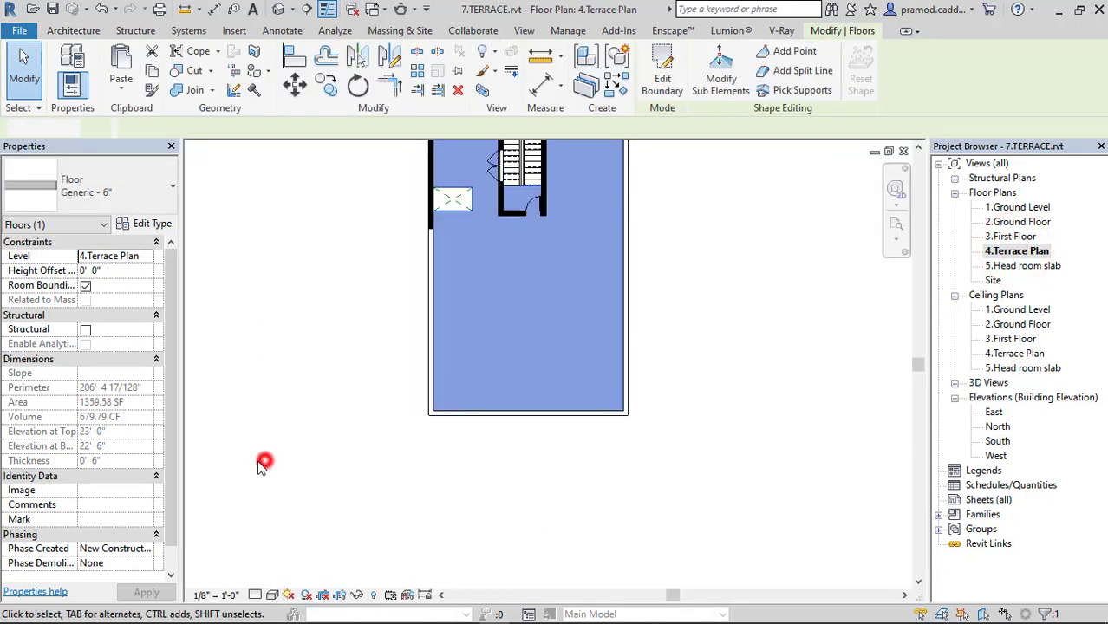
{"action": "left_click", "coordinate": [152, 505]}
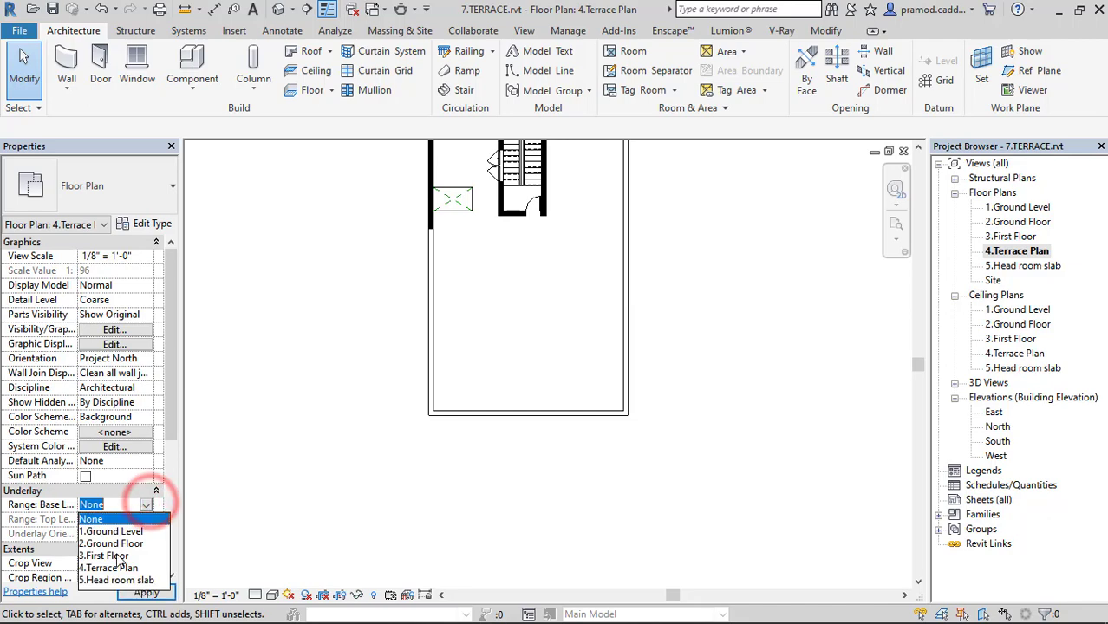
{"action": "left_click", "coordinate": [113, 557]}
{"action": "left_click", "coordinate": [497, 492]}
{"action": "scroll", "coordinate": [560, 347], "scroll_direction": "up", "scroll_amount": 3}
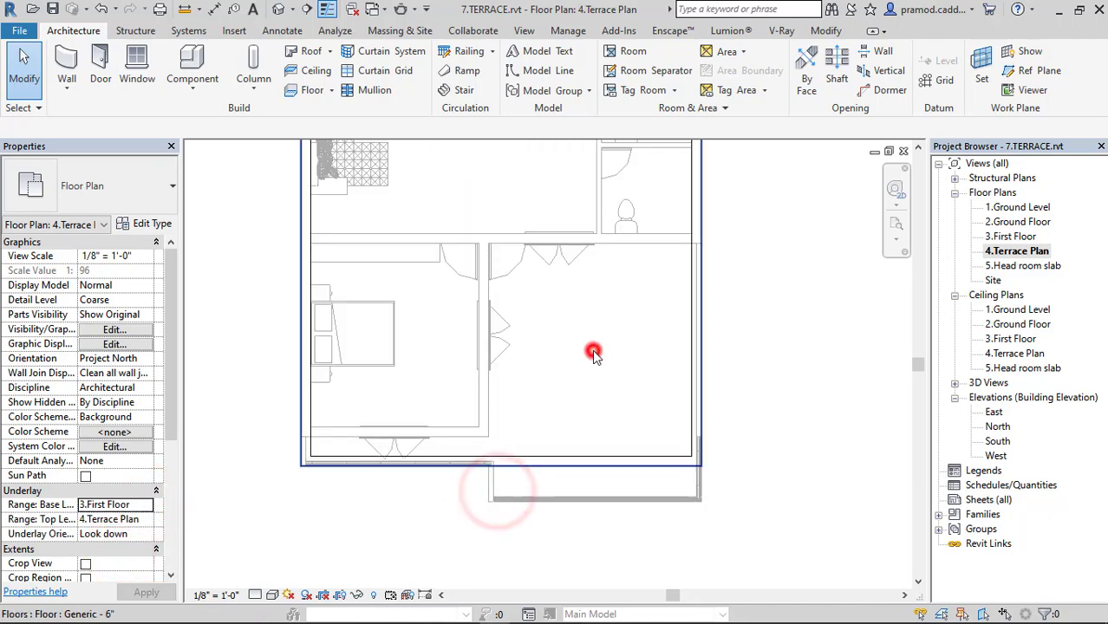
Select the terrace floor and enter its boundary sketch with Edit Boundary
{"action": "left_click", "coordinate": [664, 347]}
{"action": "left_click", "coordinate": [674, 97]}
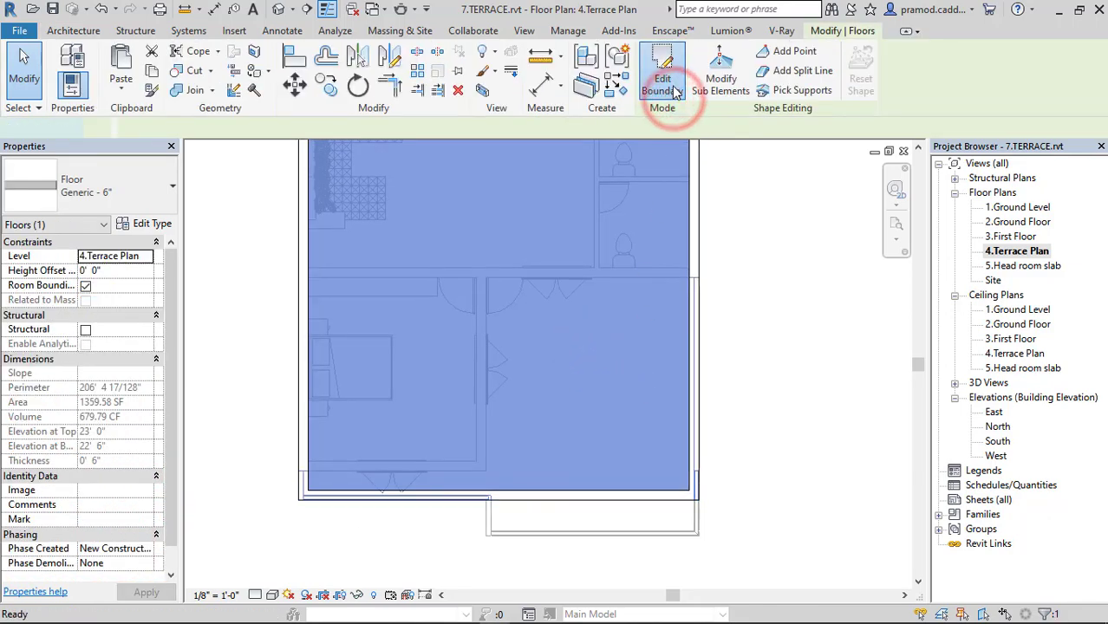
{"action": "scroll", "coordinate": [676, 355], "scroll_direction": "up", "scroll_amount": 2}
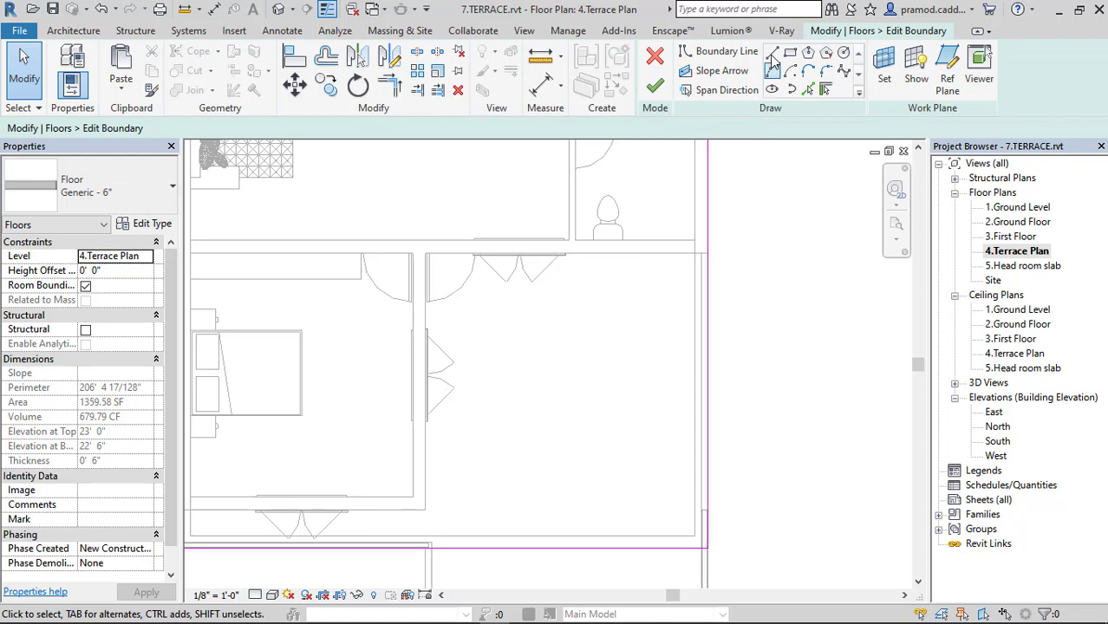
Offset copies of the right boundary line inward at 2' 0"
{"action": "left_click", "coordinate": [326, 59]}
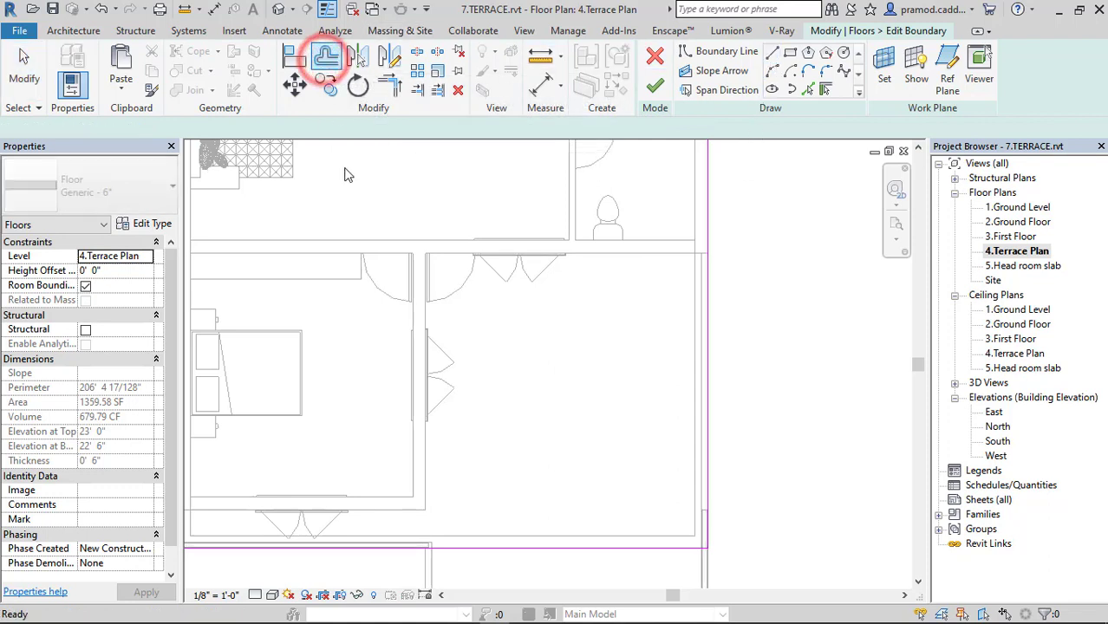
{"action": "left_click", "coordinate": [704, 365]}
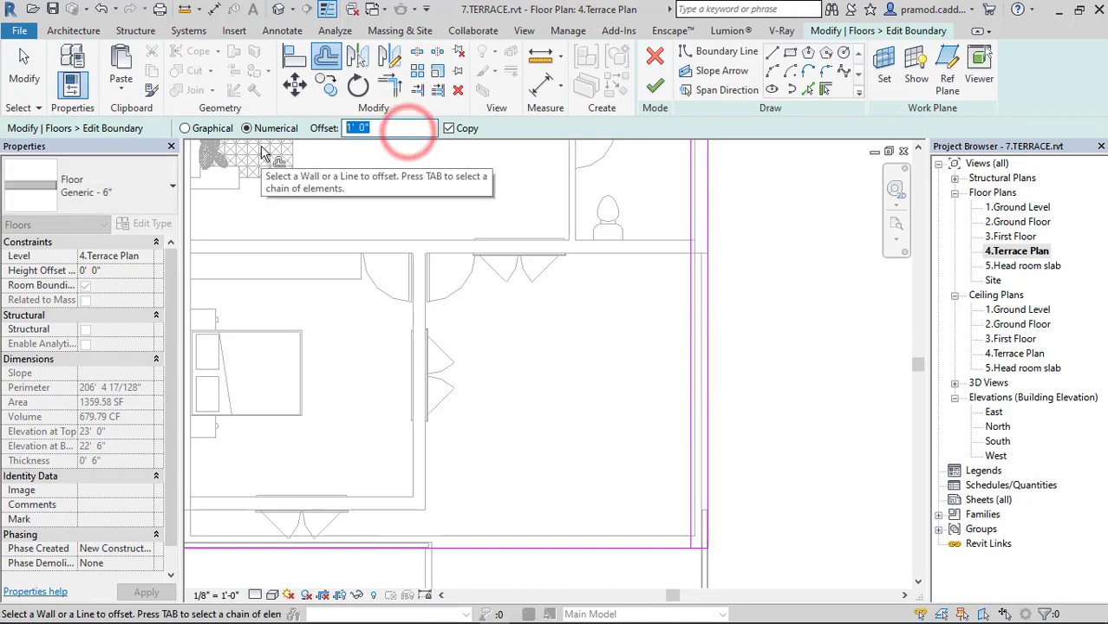
{"action": "type", "text": "3"}
{"action": "key", "text": "Home"}
{"action": "type", "text": "2"}
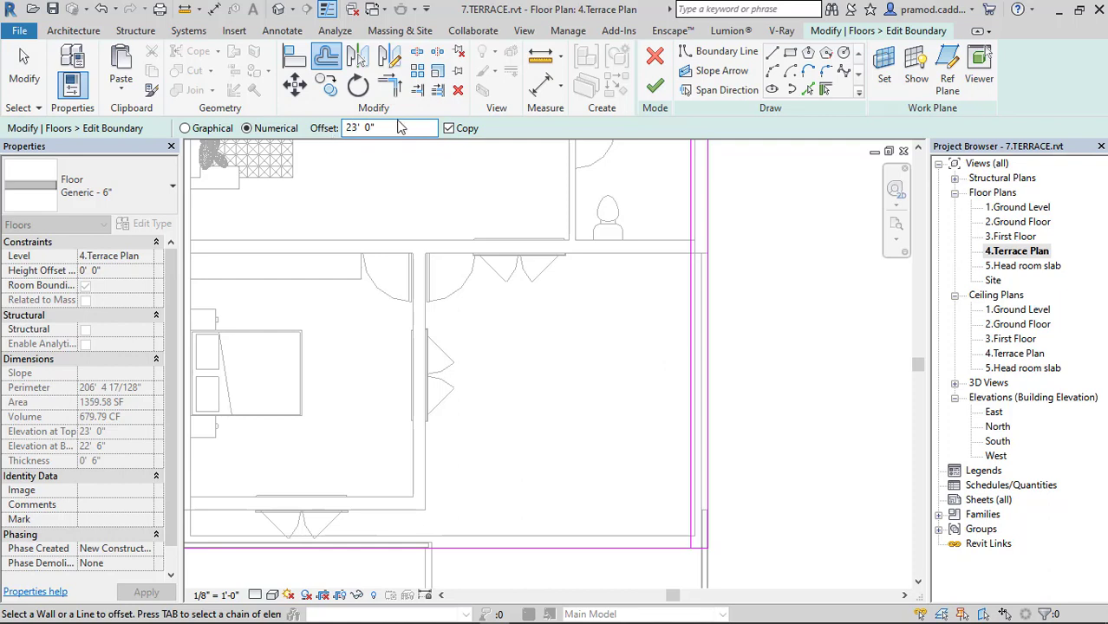
{"action": "left_click", "coordinate": [687, 364]}
Draw a short top segment, then offset it and the bottom line 2' 0" inward
{"action": "left_click", "coordinate": [772, 52]}
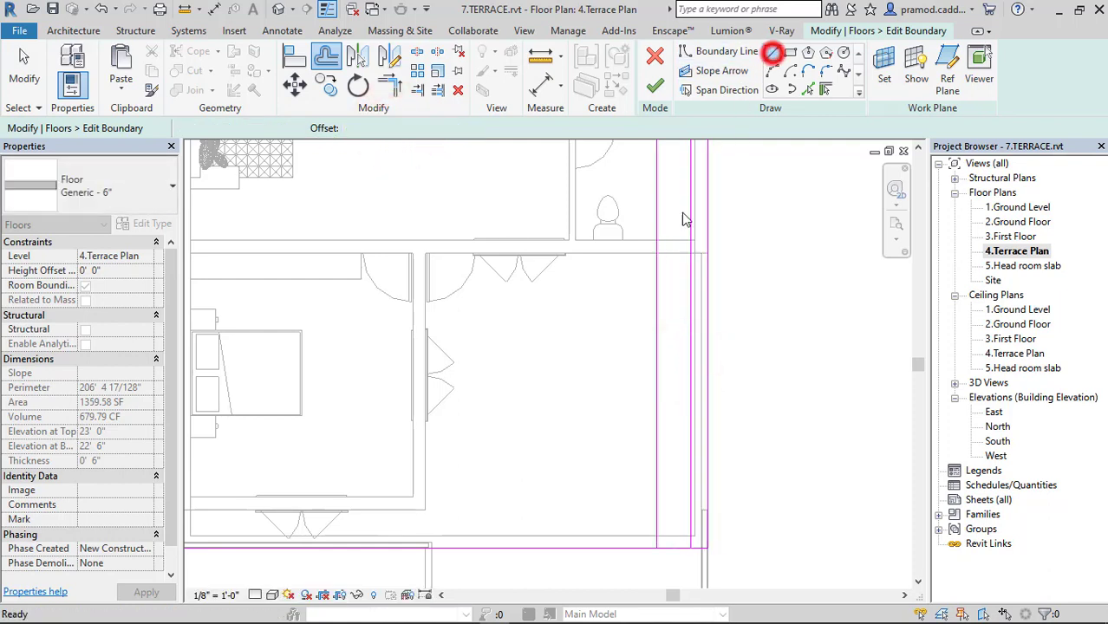
{"action": "left_click", "coordinate": [690, 253]}
{"action": "left_click", "coordinate": [658, 253]}
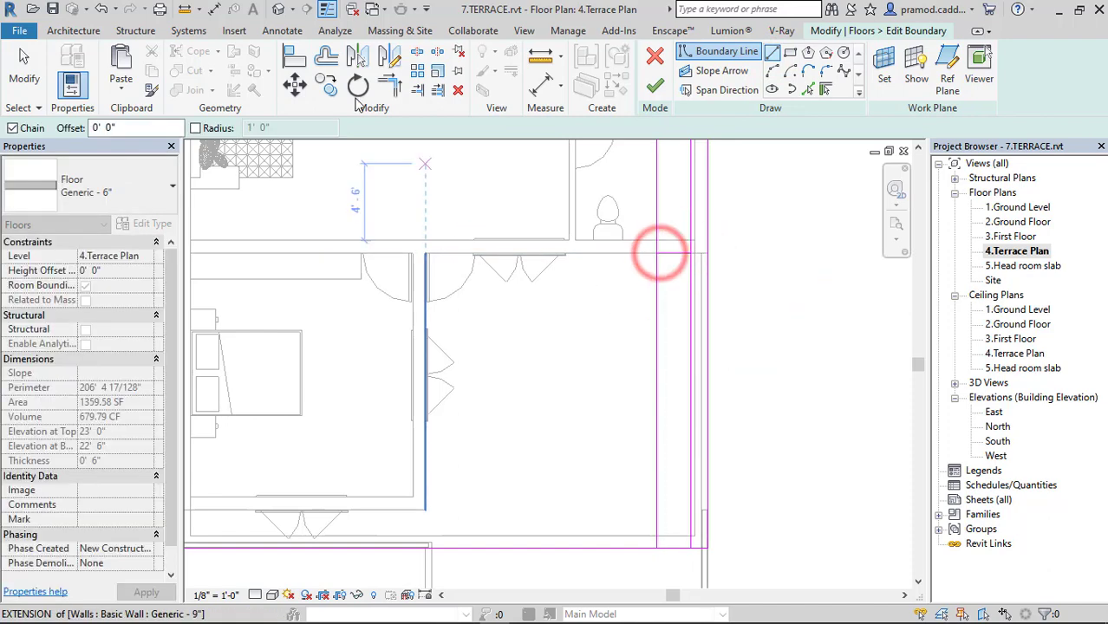
{"action": "left_click", "coordinate": [331, 58]}
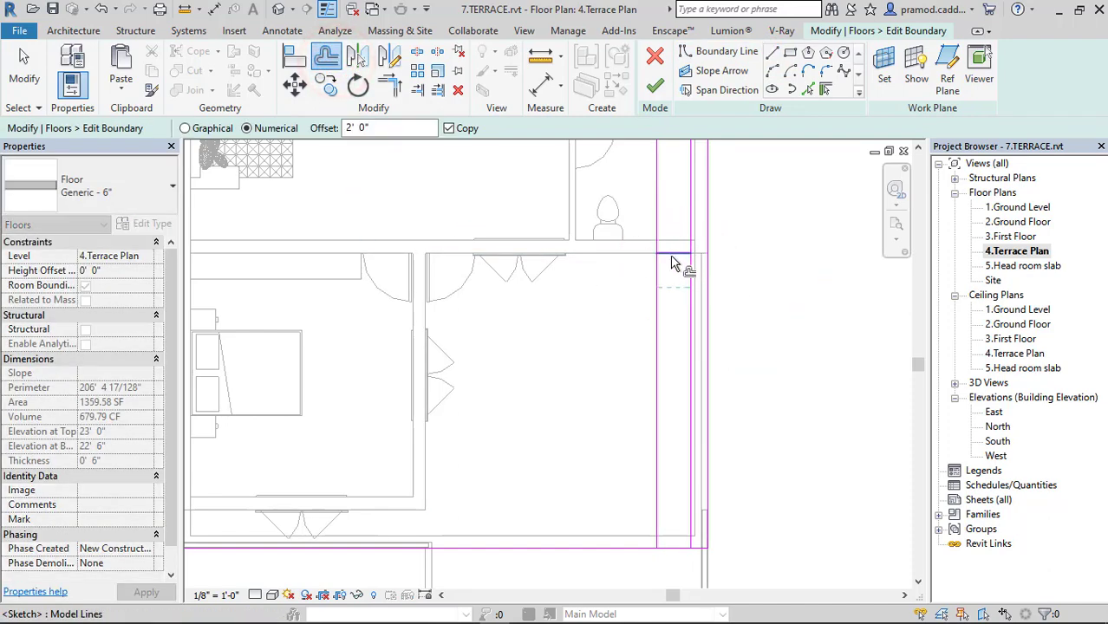
{"action": "left_click", "coordinate": [670, 255]}
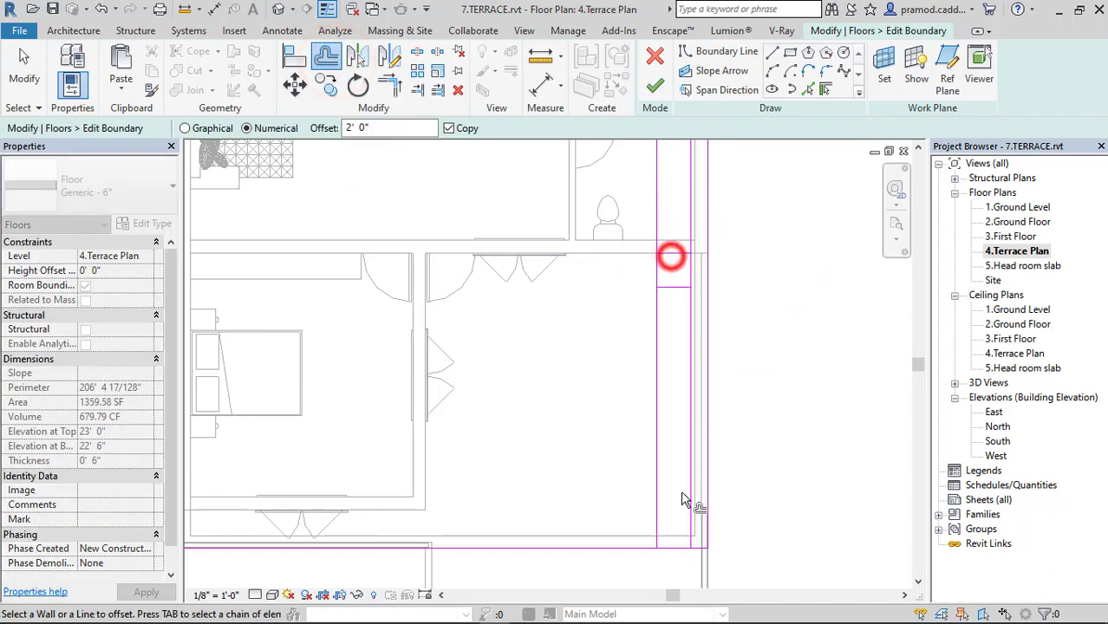
{"action": "left_click", "coordinate": [670, 550]}
{"action": "key", "text": "Escape"}
Trim the new lines into clean corners to close the narrow rectangle
{"action": "left_click", "coordinate": [389, 84]}
{"action": "left_click", "coordinate": [662, 293]}
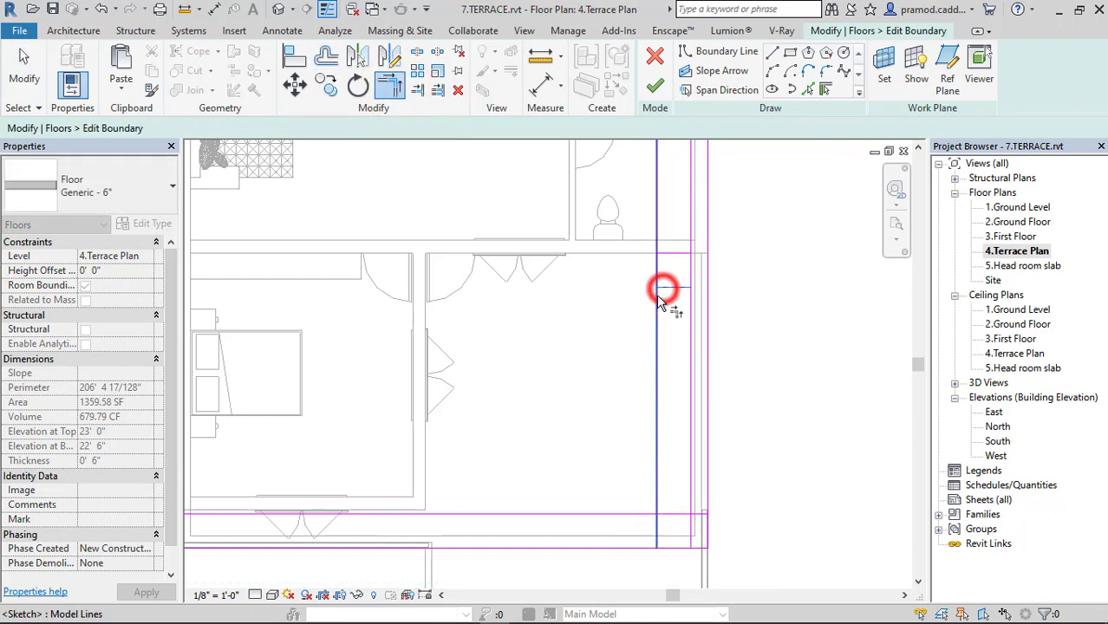
{"action": "left_click", "coordinate": [672, 287]}
{"action": "left_click", "coordinate": [803, 601]}
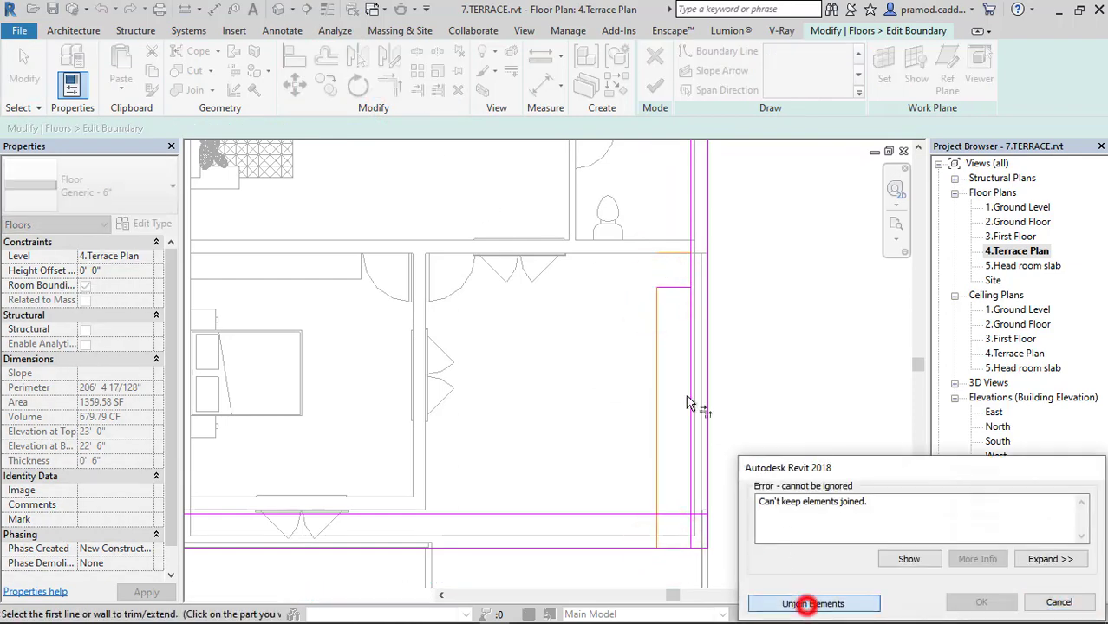
{"action": "left_click", "coordinate": [675, 293]}
{"action": "left_click", "coordinate": [688, 300]}
{"action": "left_click", "coordinate": [763, 600]}
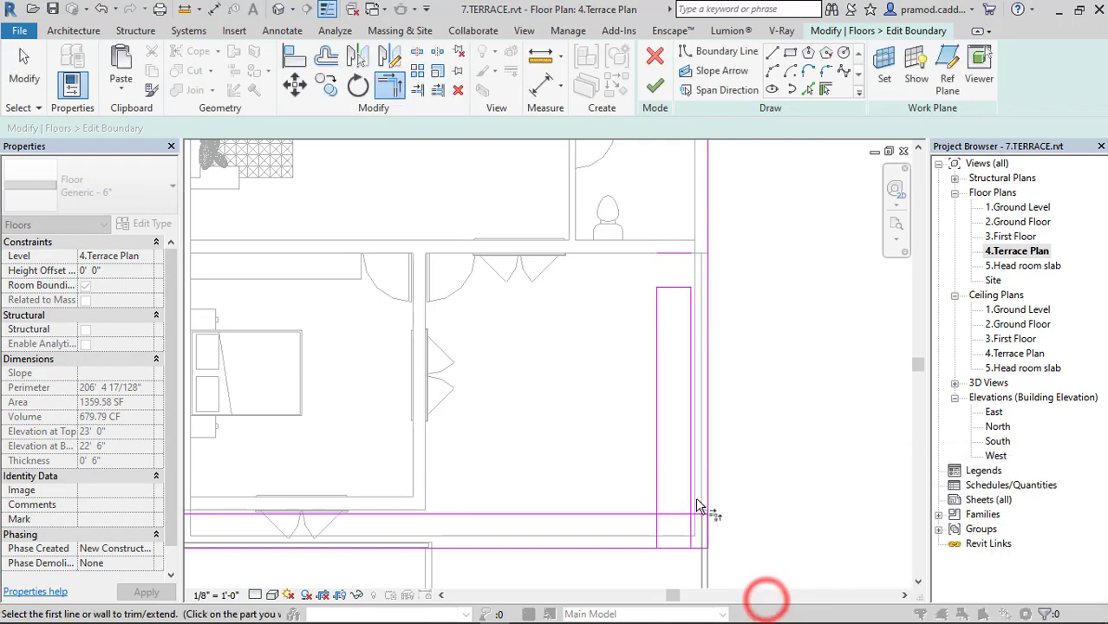
{"action": "left_click", "coordinate": [694, 516]}
{"action": "left_click", "coordinate": [662, 507]}
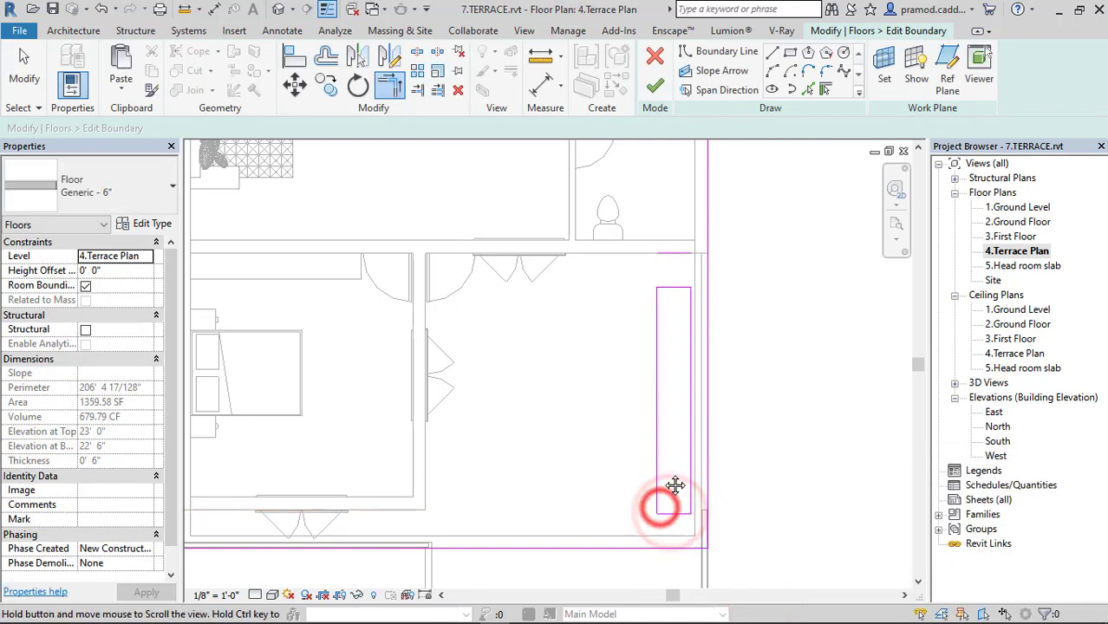
{"action": "middle_click_drag", "start_coordinate": [676, 486], "coordinate": [670, 536]}
{"action": "left_click", "coordinate": [628, 286]}
Select the narrow rectangular opening outline in the sketch
{"action": "left_click", "coordinate": [626, 272]}
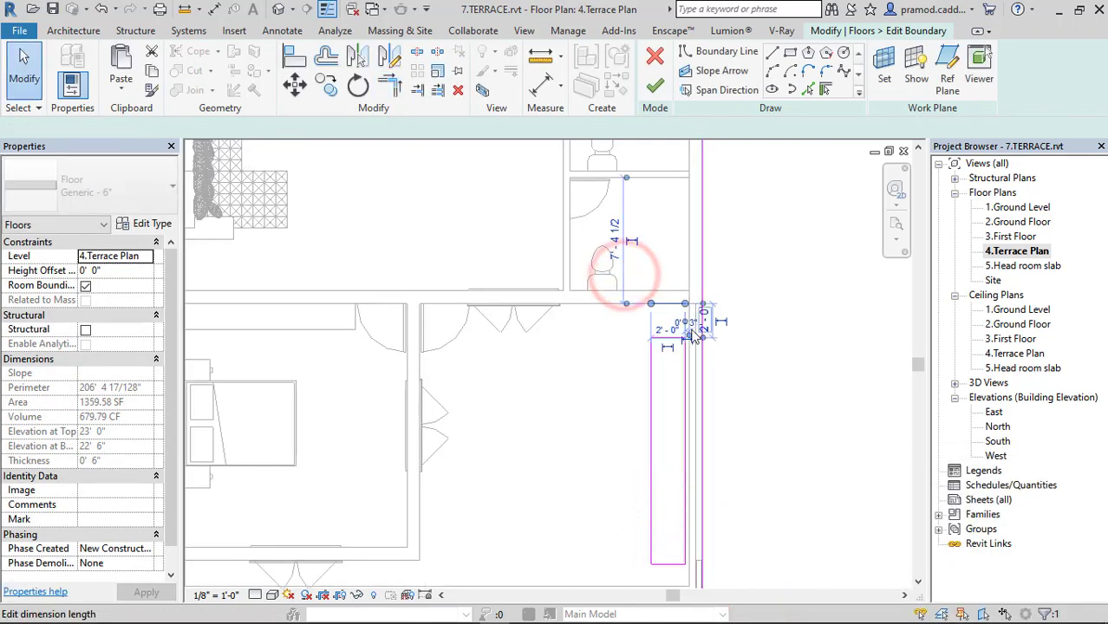
{"action": "scroll", "coordinate": [711, 365], "scroll_direction": "down", "scroll_amount": 3}
{"action": "left_click", "coordinate": [600, 292]}
{"action": "scroll", "coordinate": [647, 417], "scroll_direction": "up", "scroll_amount": 2}
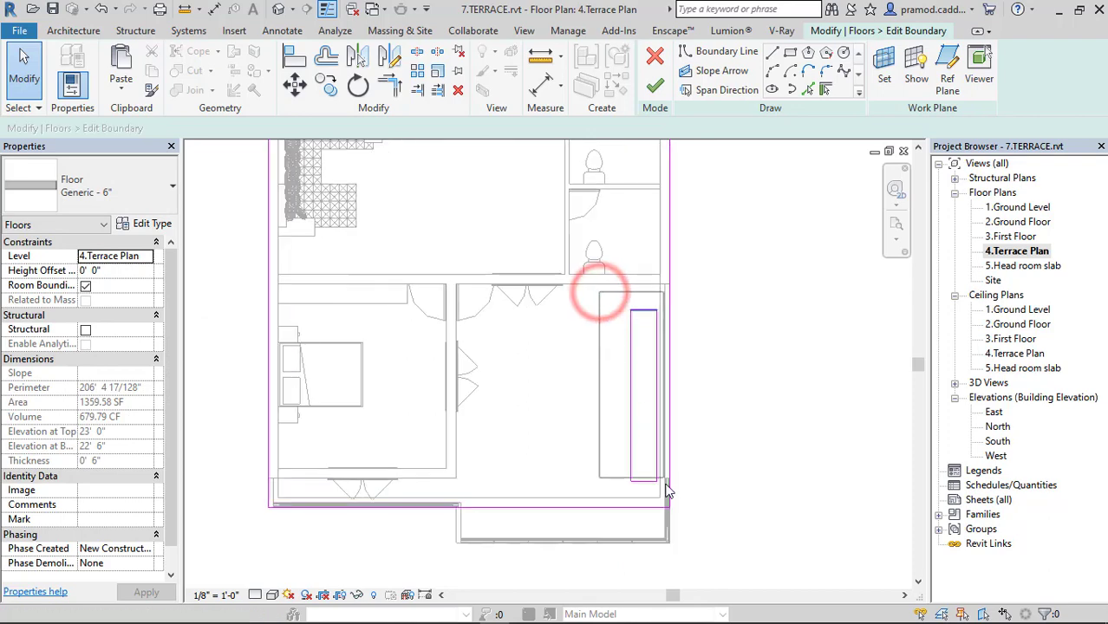
{"action": "left_click_drag", "start_coordinate": [607, 295], "coordinate": [672, 503]}
Copy the rectangle with Multiple checked, placing the first copy just to its left
{"action": "left_click", "coordinate": [326, 84]}
{"action": "scroll", "coordinate": [668, 325], "scroll_direction": "up", "scroll_amount": 1}
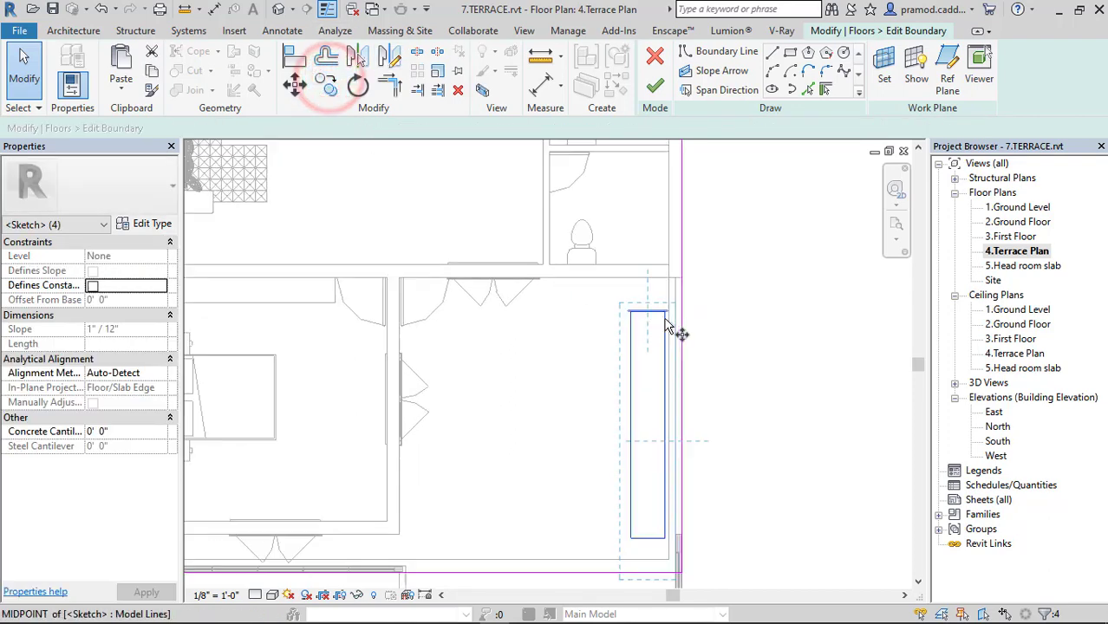
{"action": "left_click", "coordinate": [668, 311]}
{"action": "key", "text": "Escape"}
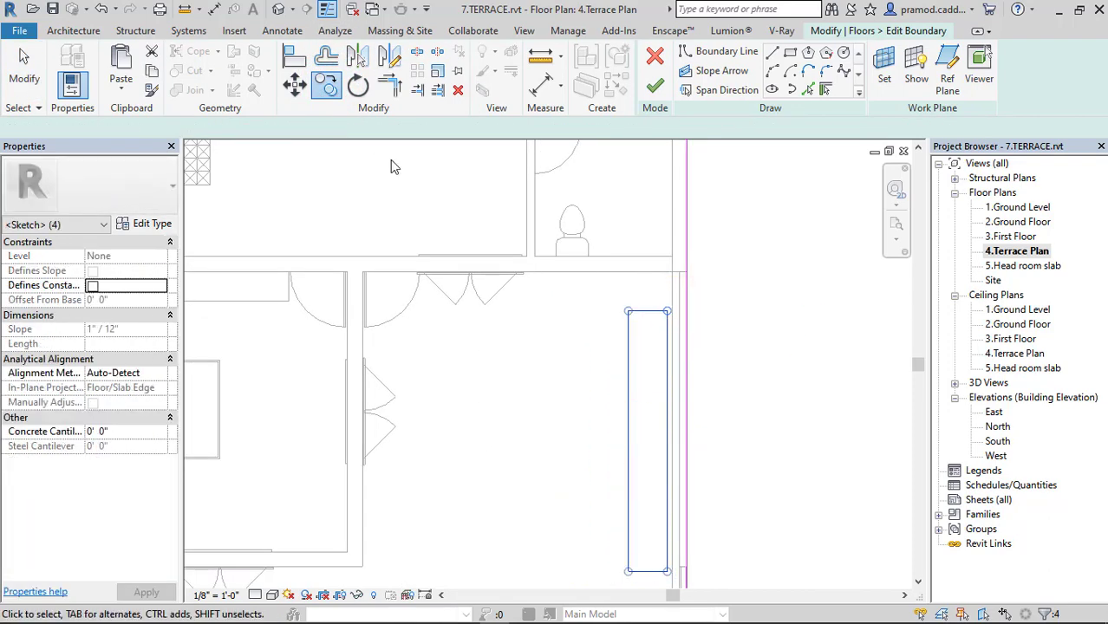
{"action": "left_click", "coordinate": [326, 84]}
{"action": "left_click", "coordinate": [667, 310]}
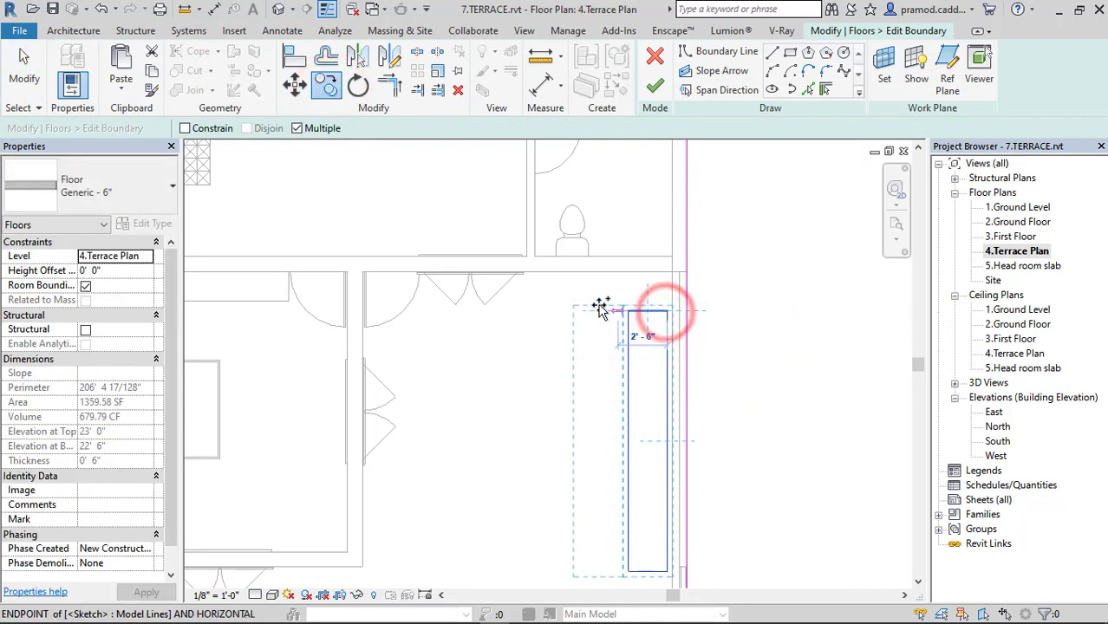
{"action": "left_click", "coordinate": [596, 309]}
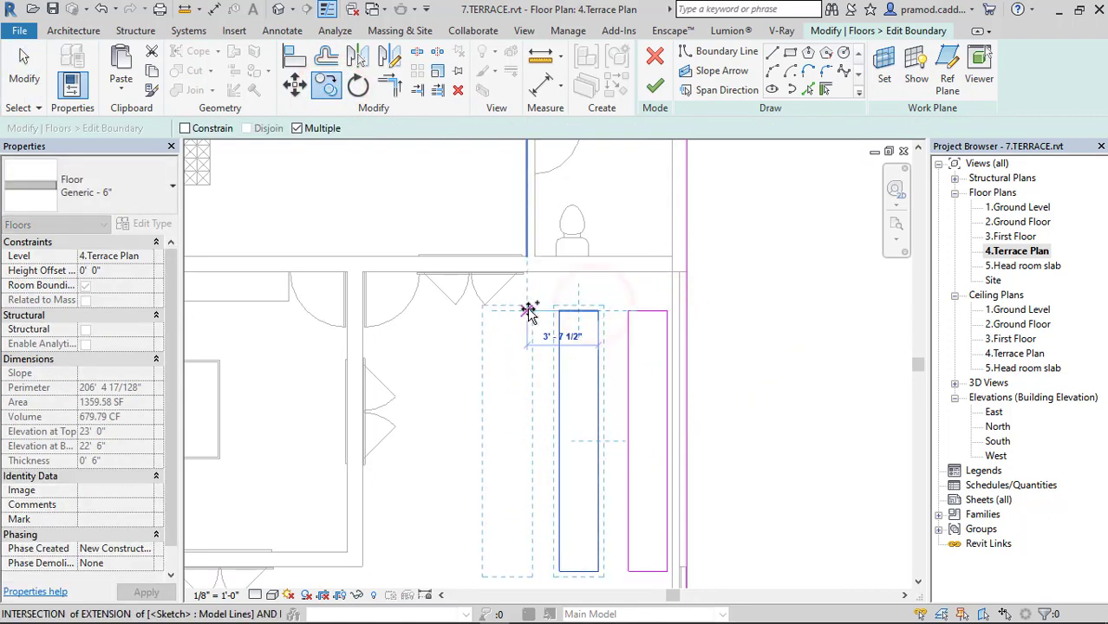
Place the remaining copies further left, then select all four openings
{"action": "scroll", "coordinate": [534, 310], "scroll_direction": "up", "scroll_amount": 1}
{"action": "scroll", "coordinate": [533, 311], "scroll_direction": "up", "scroll_amount": 1}
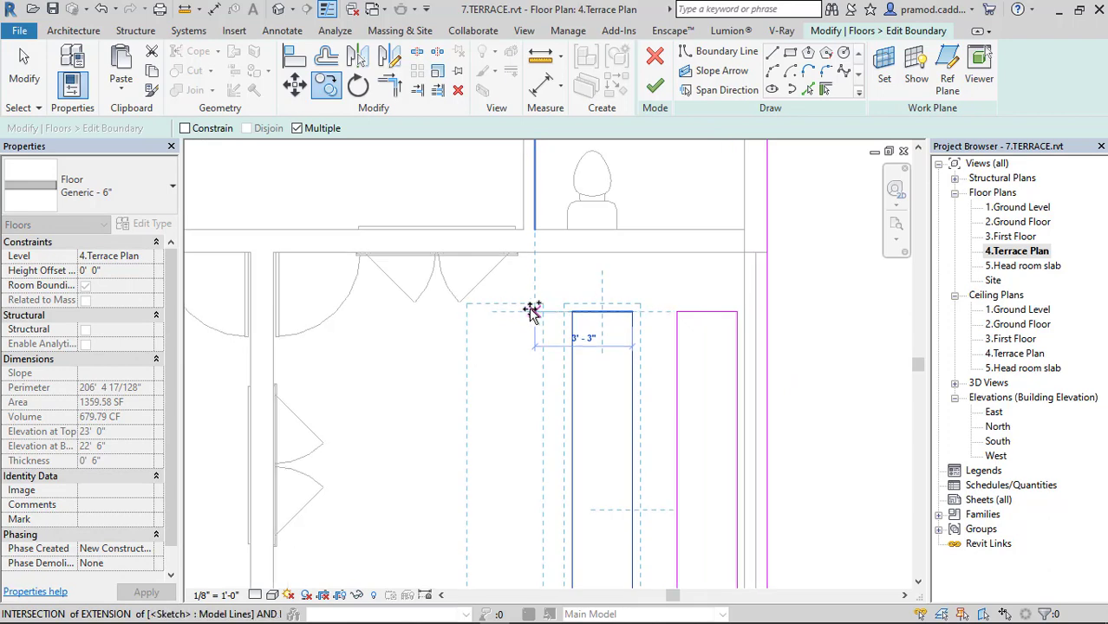
{"action": "scroll", "coordinate": [526, 312], "scroll_direction": "up", "scroll_amount": 1}
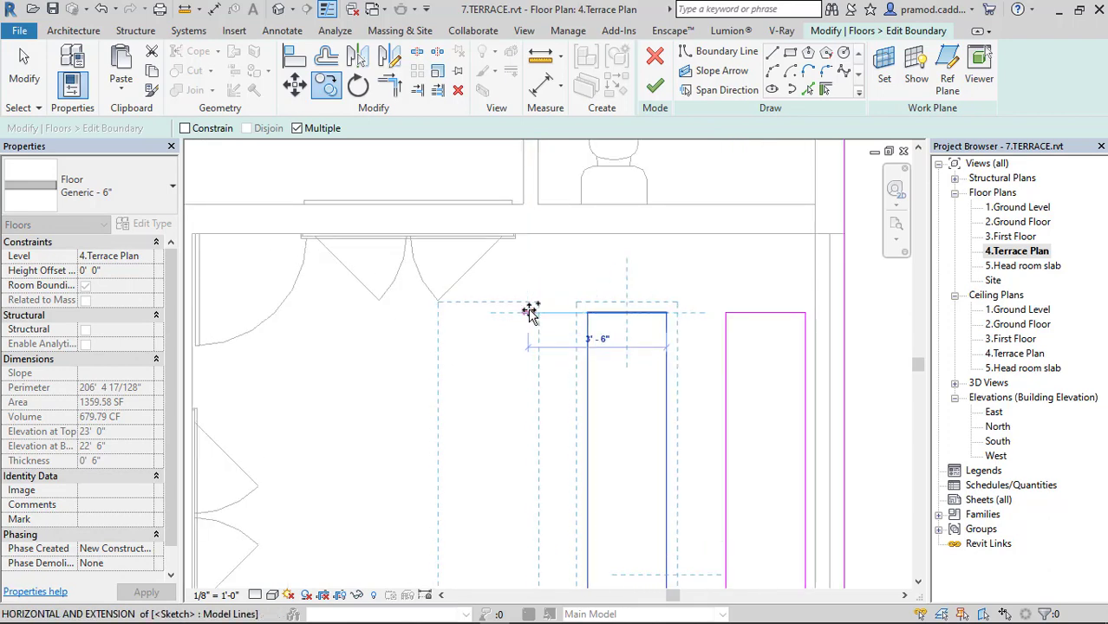
{"action": "left_click", "coordinate": [530, 312]}
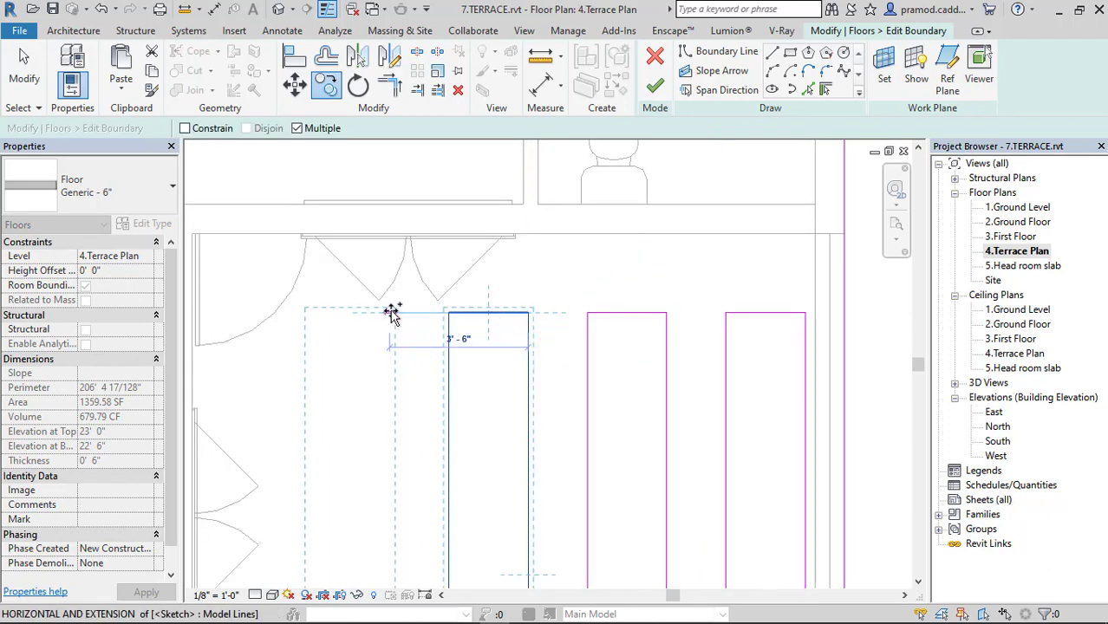
{"action": "left_click", "coordinate": [390, 313]}
{"action": "scroll", "coordinate": [388, 312], "scroll_direction": "down", "scroll_amount": 2}
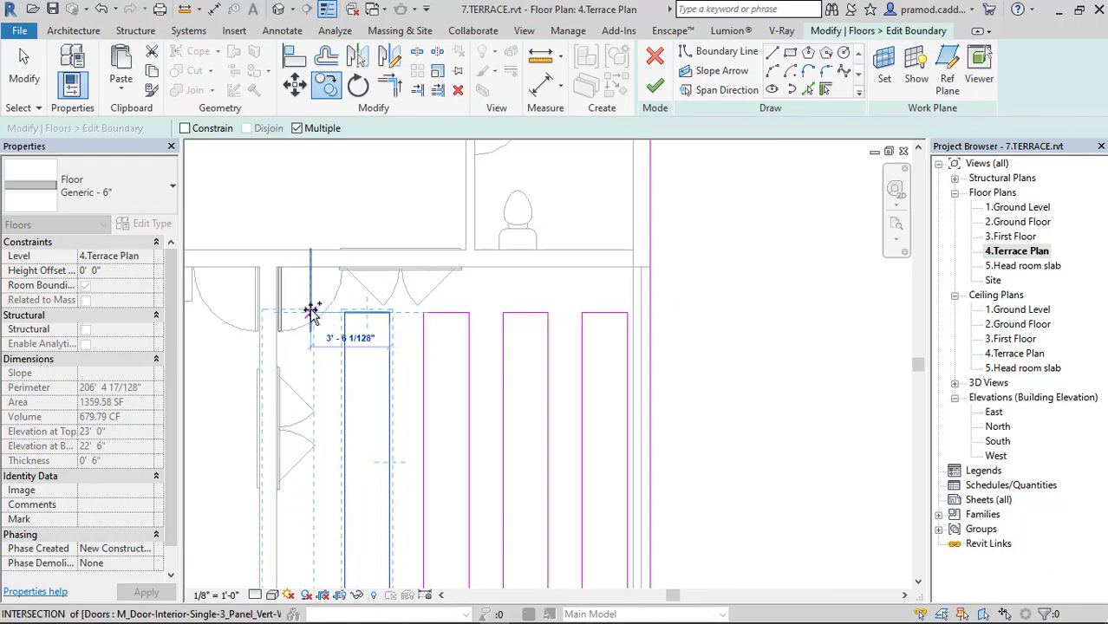
{"action": "left_click", "coordinate": [309, 313]}
{"action": "key", "text": "Escape"}
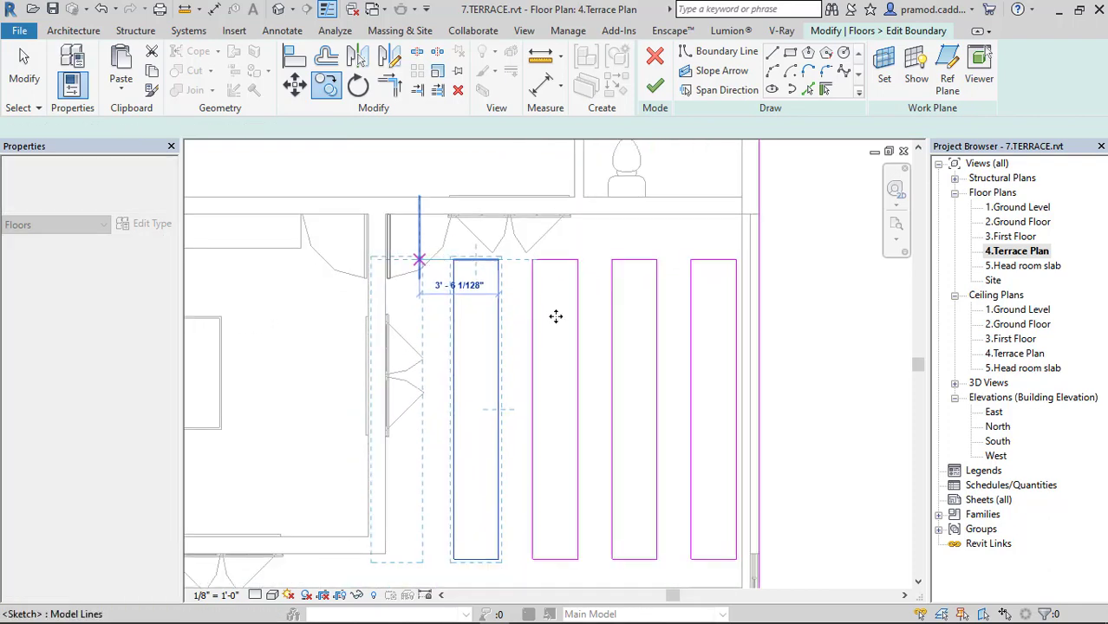
{"action": "scroll", "coordinate": [557, 314], "scroll_direction": "down", "scroll_amount": 2}
{"action": "left_click_drag", "start_coordinate": [421, 165], "coordinate": [652, 432]}
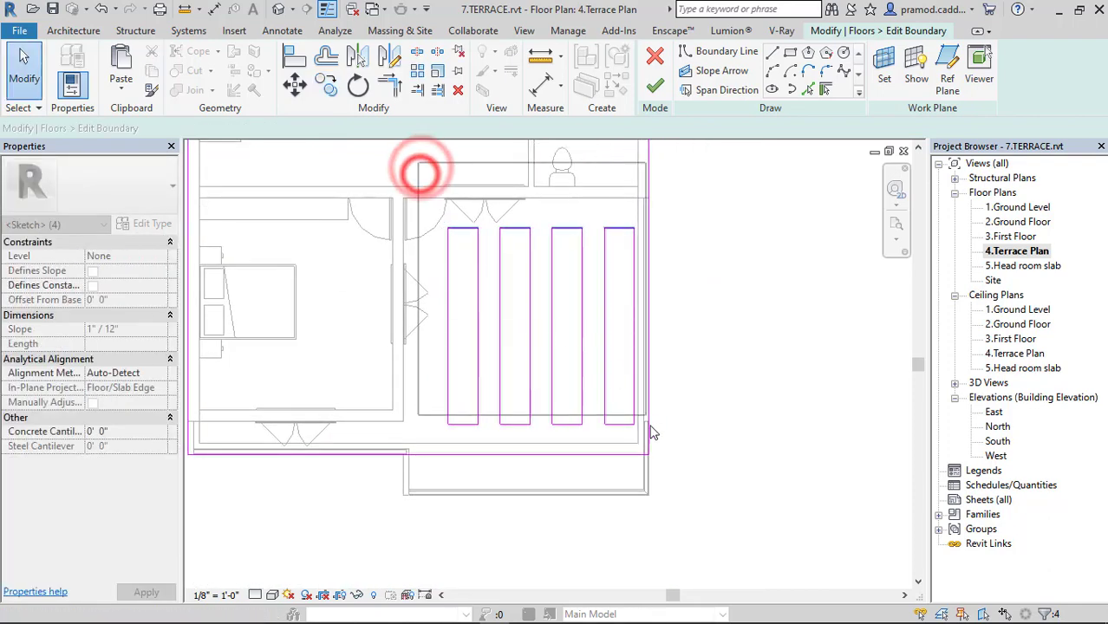
Nudge the four slot rectangles slightly left and finish the terrace floor edit
{"action": "key", "text": "Left"}
{"action": "key", "text": "Left"}
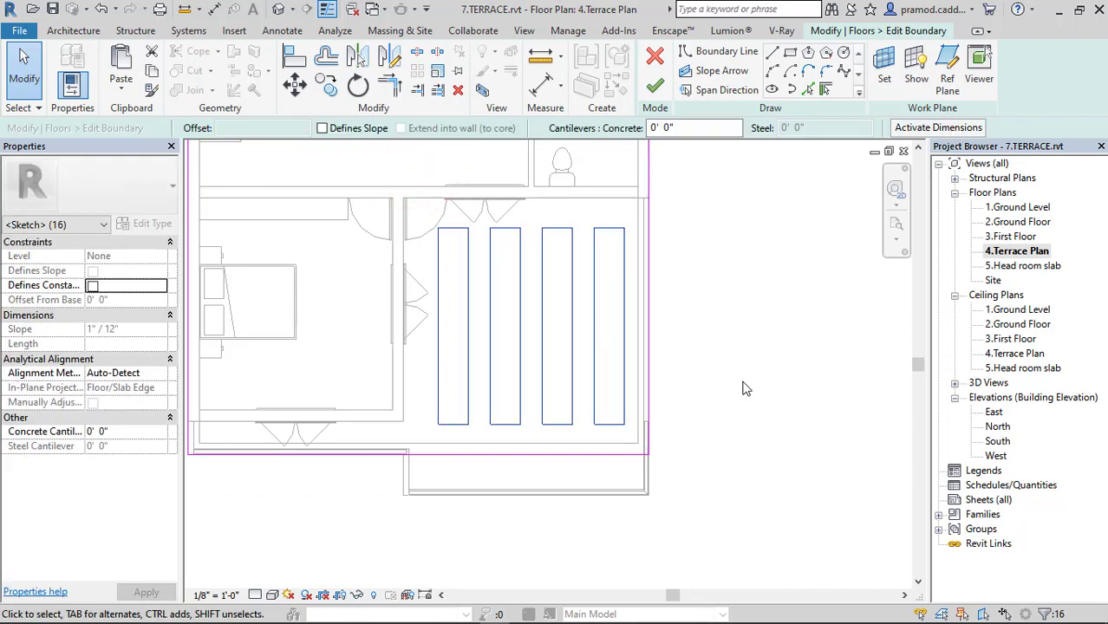
{"action": "key", "text": "Left"}
{"action": "key", "text": "Left"}
{"action": "key", "text": "Left"}
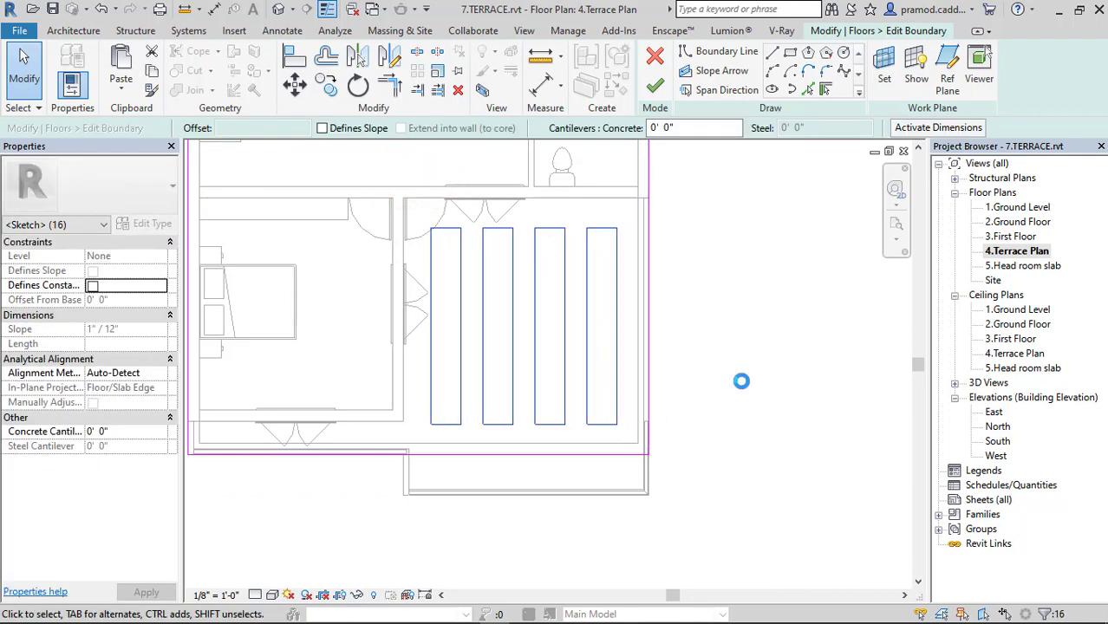
{"action": "left_click", "coordinate": [742, 381]}
{"action": "middle_click_drag", "start_coordinate": [528, 357], "coordinate": [655, 352]}
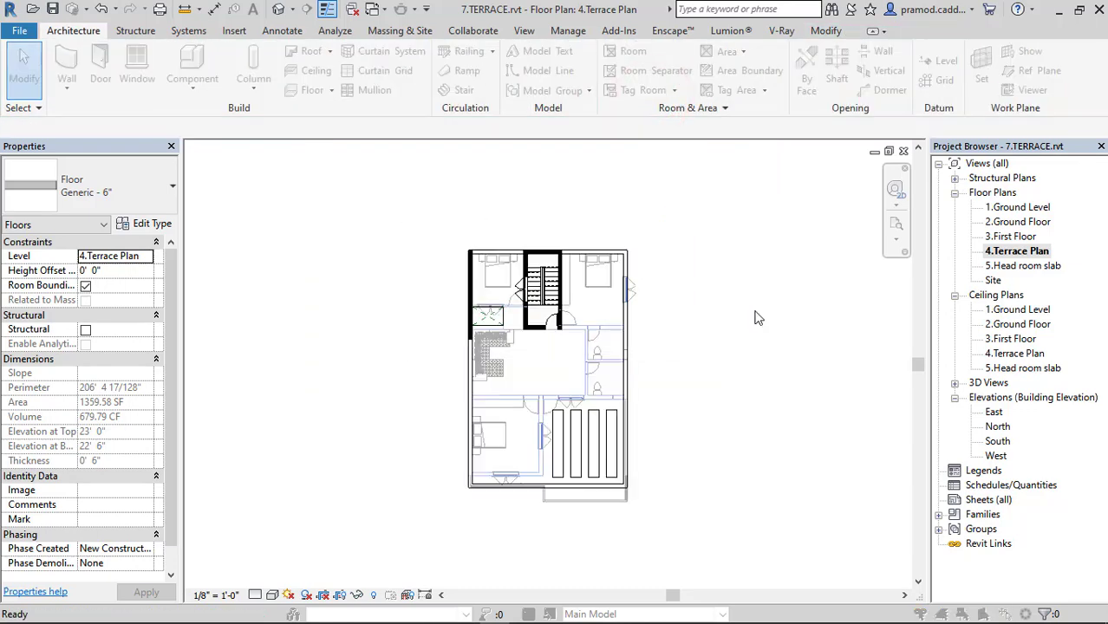
{"action": "left_click", "coordinate": [593, 330]}
Drag the bottom terrace wall up across the terrace and dismiss the wall attachment warning
{"action": "scroll", "coordinate": [594, 347], "scroll_direction": "up", "scroll_amount": 5}
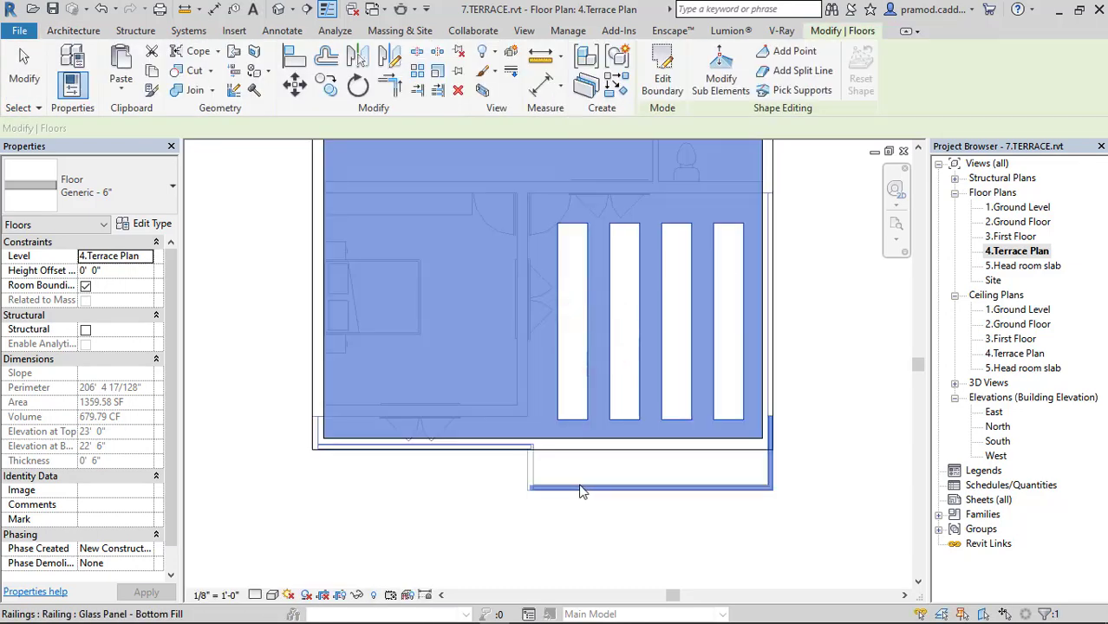
{"action": "left_click", "coordinate": [593, 442]}
{"action": "middle_click_drag", "start_coordinate": [616, 436], "coordinate": [593, 477]}
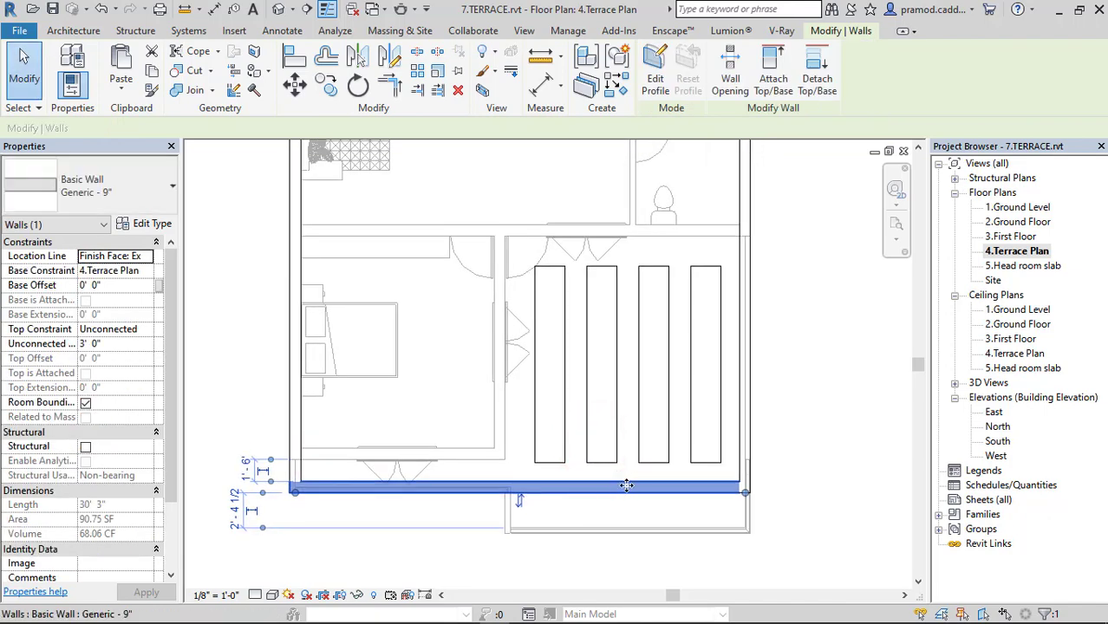
{"action": "left_click_drag", "start_coordinate": [615, 334], "coordinate": [626, 231]}
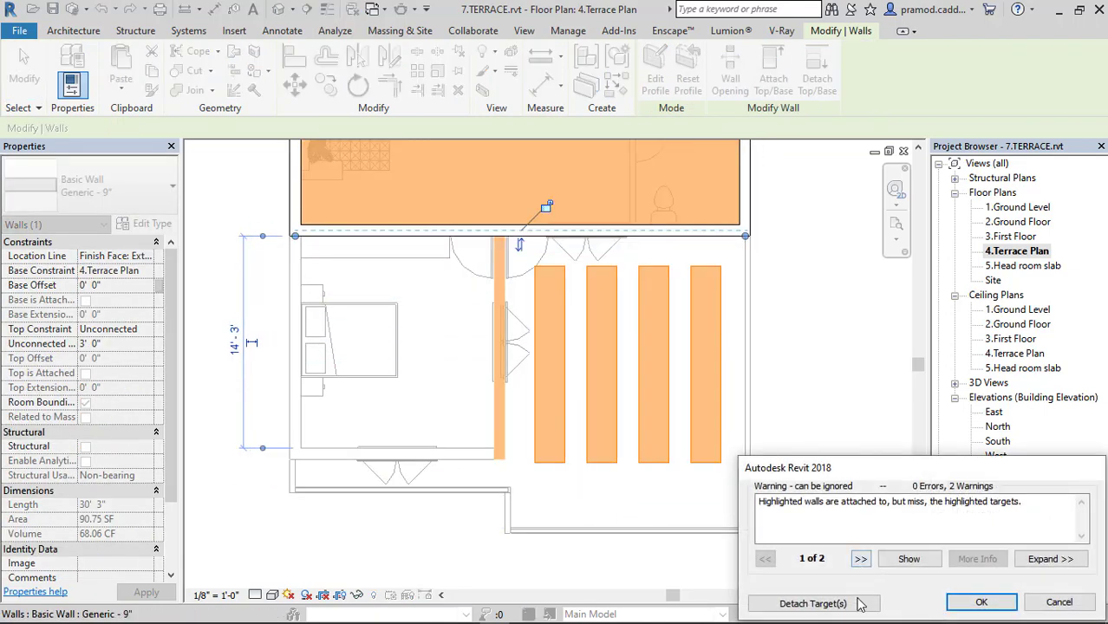
{"action": "left_click", "coordinate": [1080, 605]}
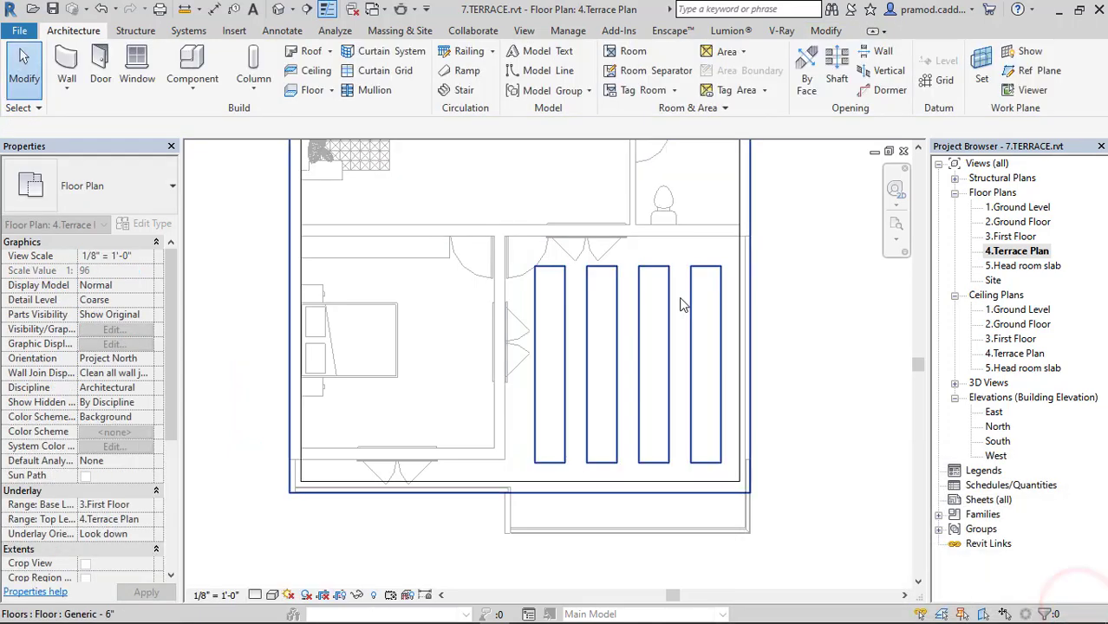
Check the slotted slab in the default 3D view, then open the 5.Head room slab plan
{"action": "left_click", "coordinate": [279, 8]}
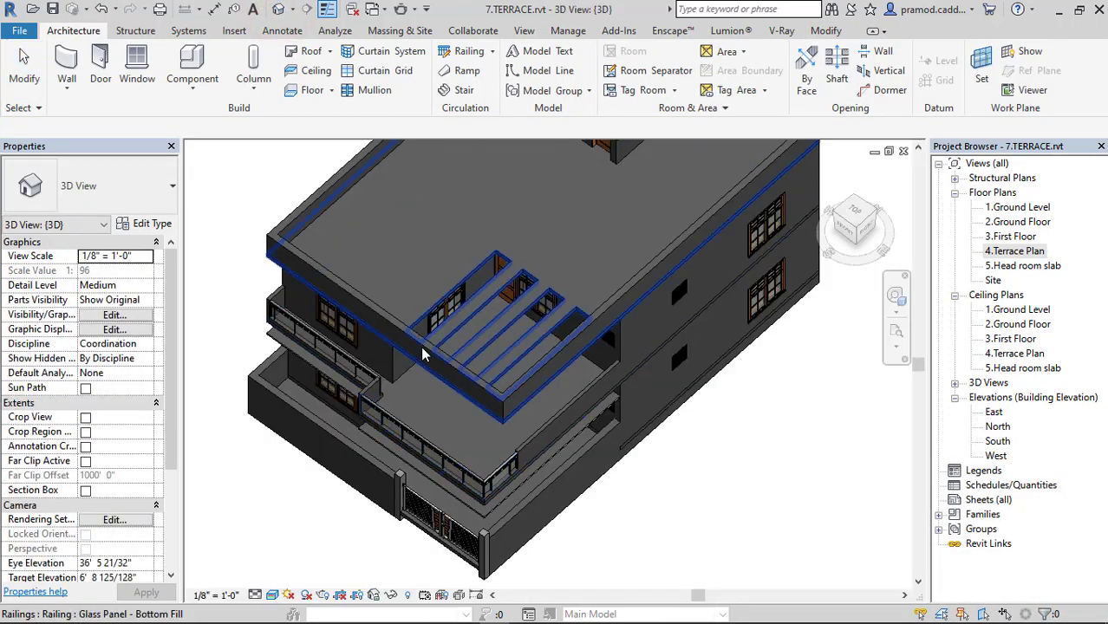
{"action": "left_click", "coordinate": [418, 339]}
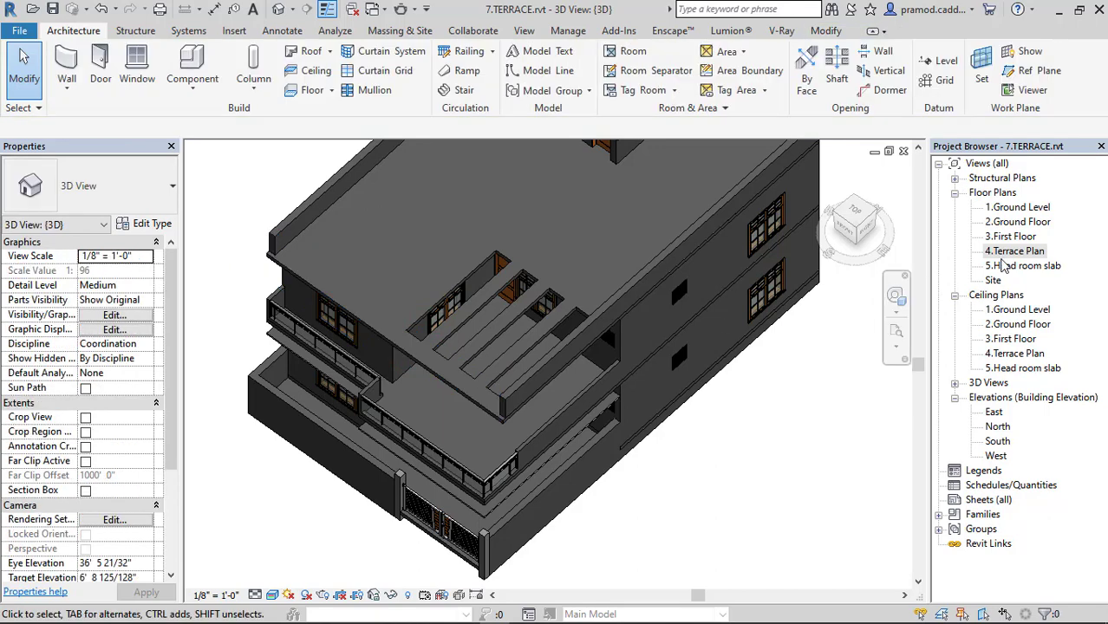
{"action": "double_click", "coordinate": [1023, 265]}
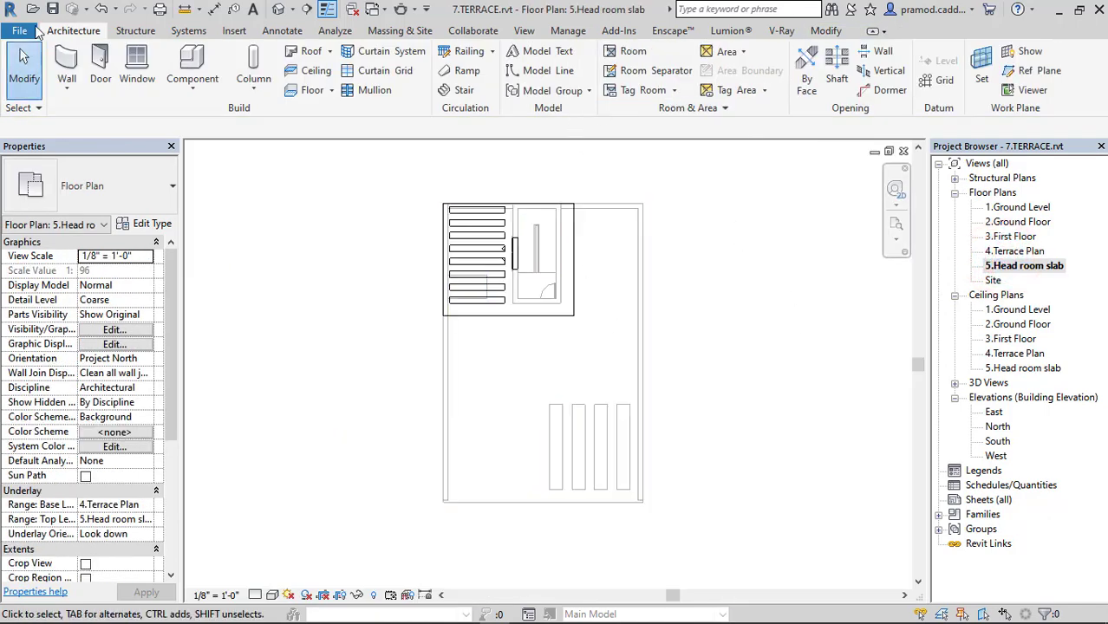
Start a wall beside the slots, then cancel it
{"action": "left_click", "coordinate": [68, 69]}
{"action": "scroll", "coordinate": [643, 393], "scroll_direction": "up", "scroll_amount": 3}
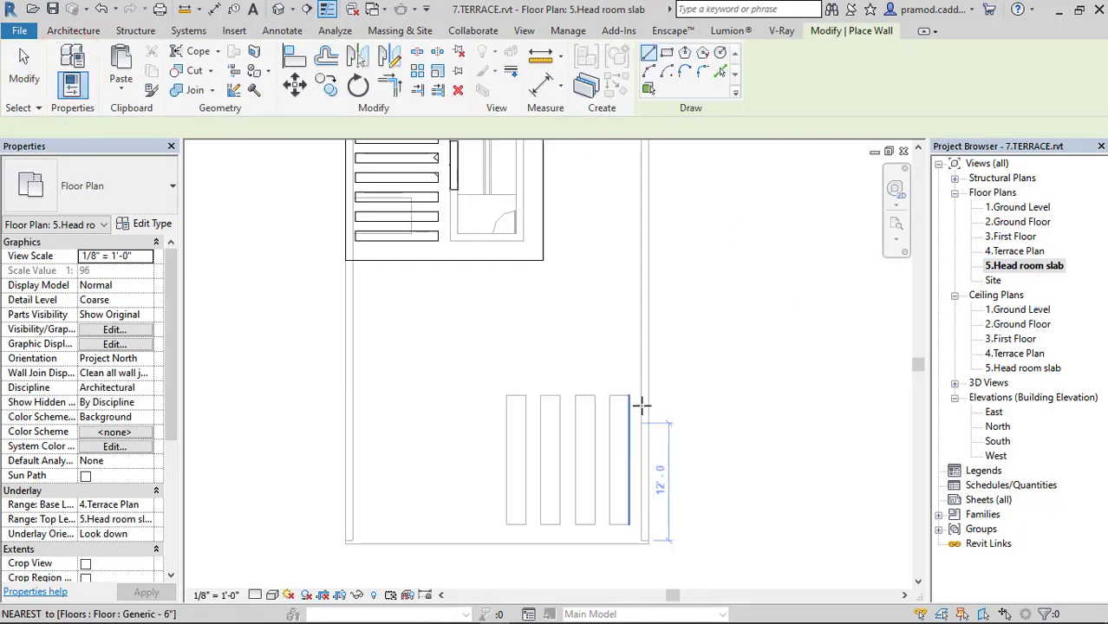
{"action": "left_click", "coordinate": [644, 388]}
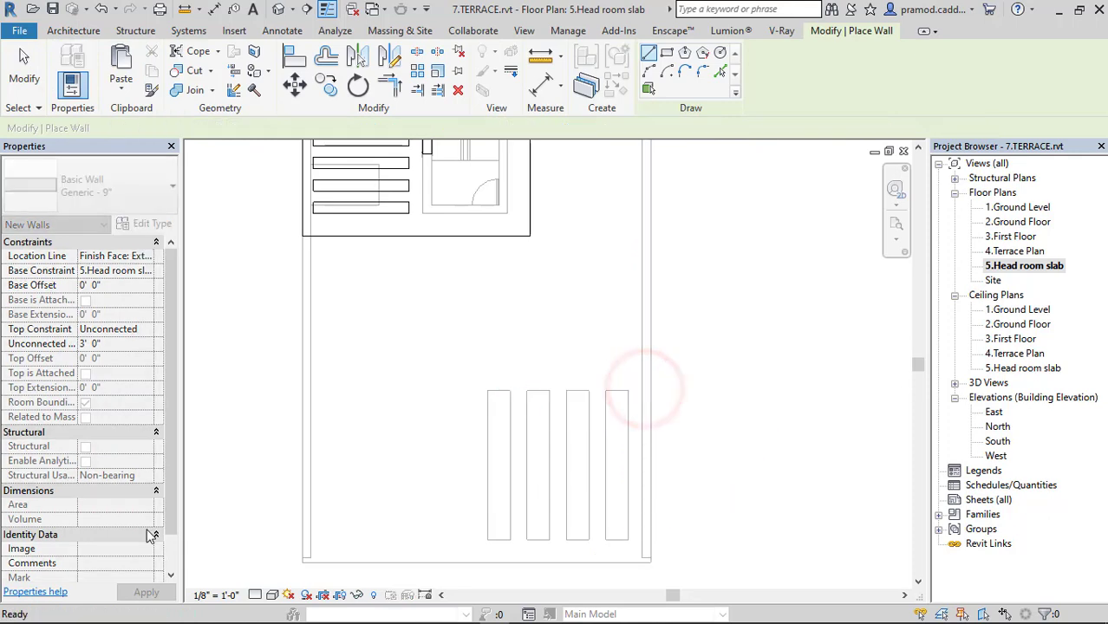
{"action": "key", "text": "Escape"}
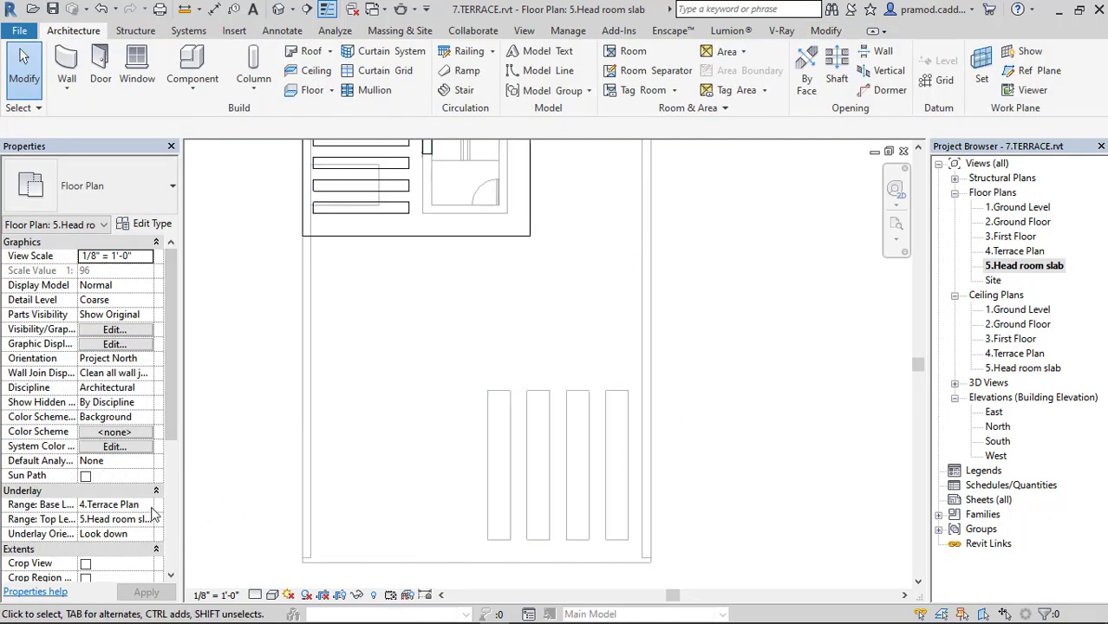
On 4.Terrace Plan, draw parapet walls from the right wall's end to the corner by the door
{"action": "double_click", "coordinate": [1015, 251]}
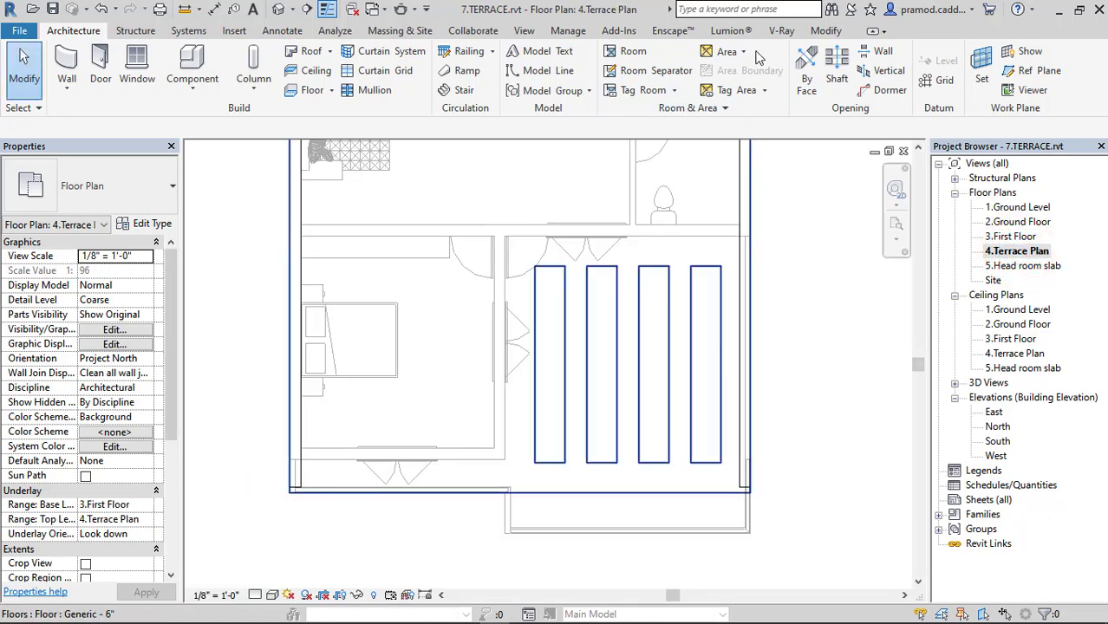
{"action": "left_click", "coordinate": [67, 54]}
{"action": "left_click", "coordinate": [739, 235]}
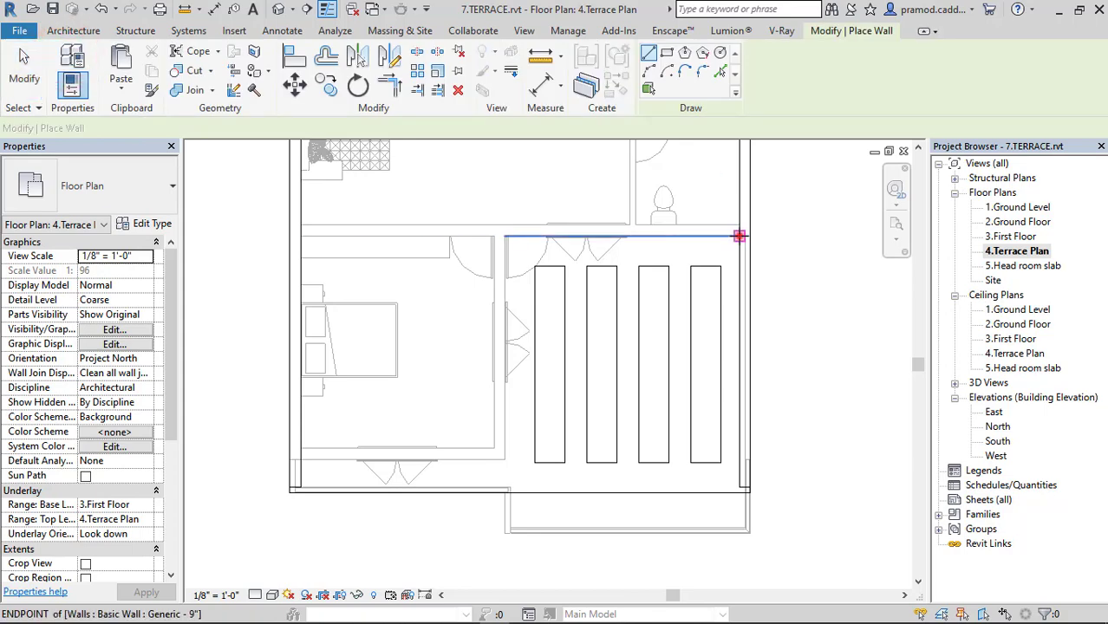
{"action": "left_click", "coordinate": [503, 234]}
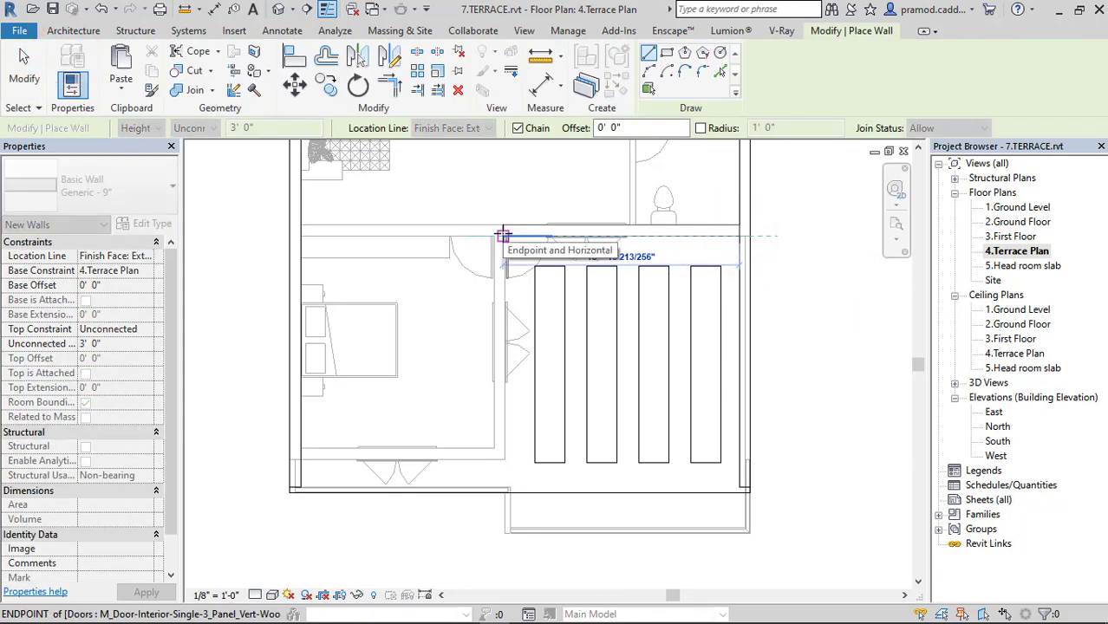
{"action": "scroll", "coordinate": [501, 234], "scroll_direction": "up", "scroll_amount": 2}
{"action": "scroll", "coordinate": [507, 235], "scroll_direction": "up", "scroll_amount": 2}
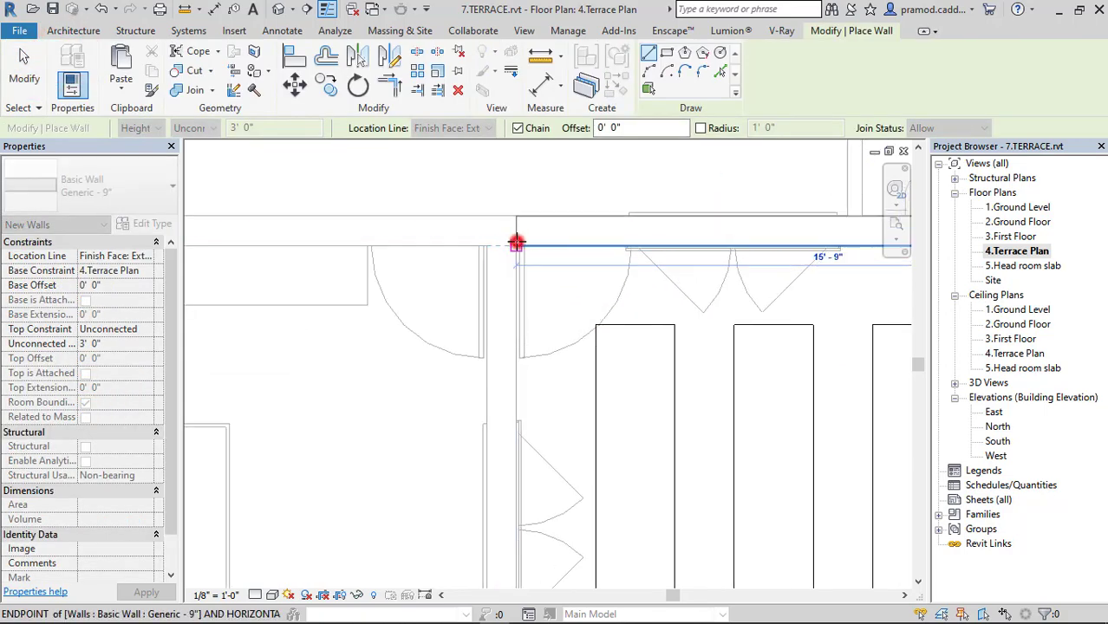
{"action": "left_click", "coordinate": [516, 243]}
{"action": "scroll", "coordinate": [520, 260], "scroll_direction": "down", "scroll_amount": 2}
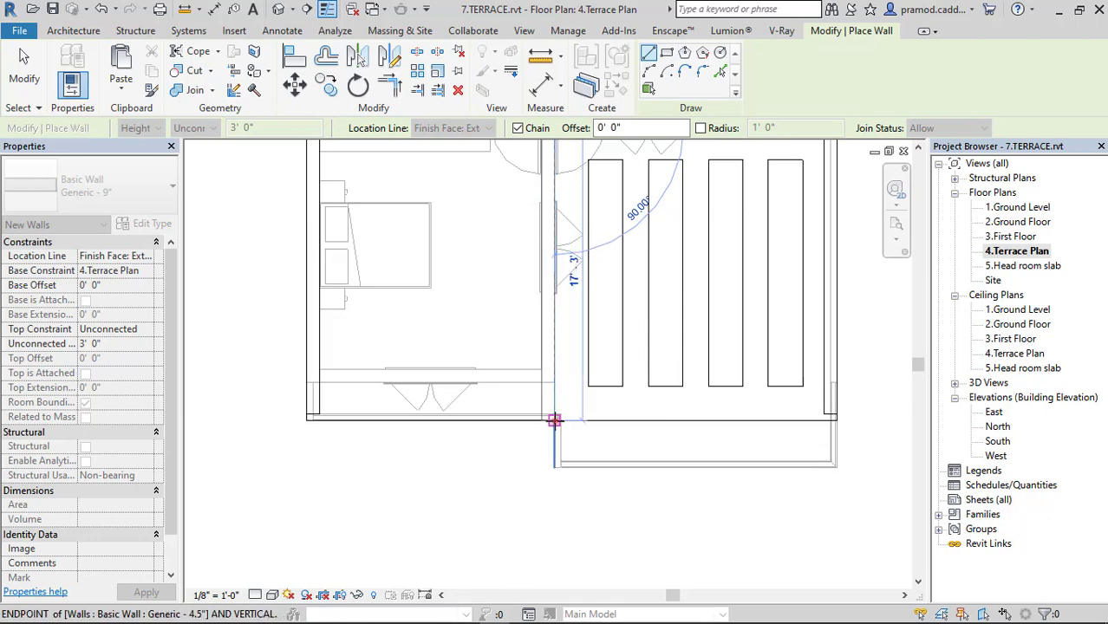
{"action": "left_click", "coordinate": [554, 420]}
{"action": "key", "text": "Escape"}
{"action": "key", "text": "Escape"}
Check the new vertical parapet wall, then orbit the default 3D view around the terrace
{"action": "middle_click_drag", "start_coordinate": [742, 461], "coordinate": [642, 538]}
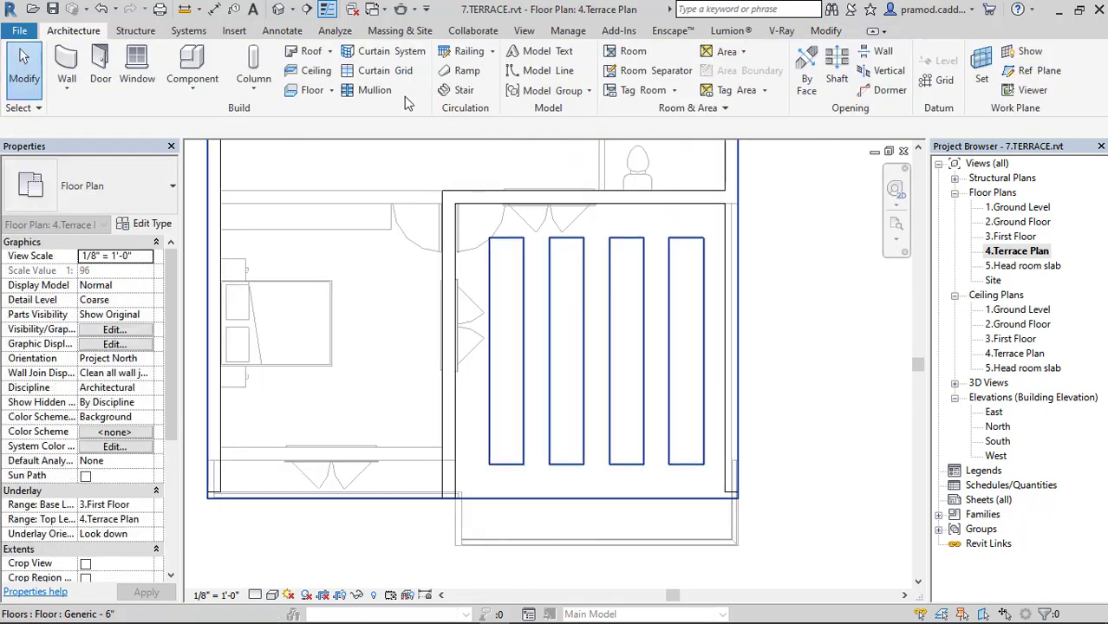
{"action": "left_click", "coordinate": [727, 271]}
{"action": "left_click", "coordinate": [802, 484]}
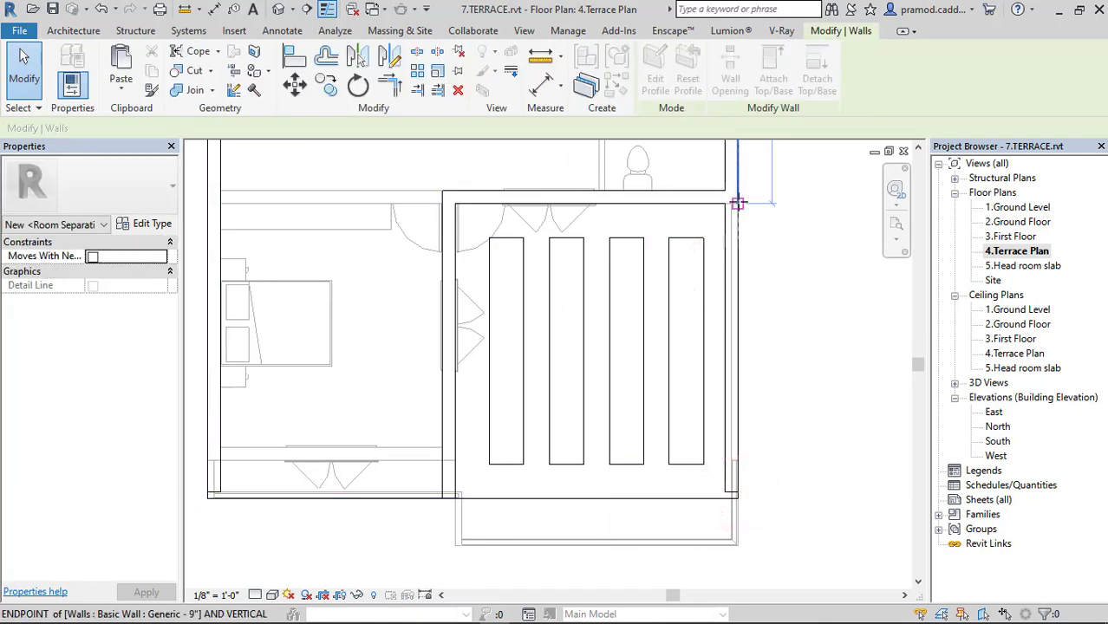
{"action": "left_click", "coordinate": [278, 8]}
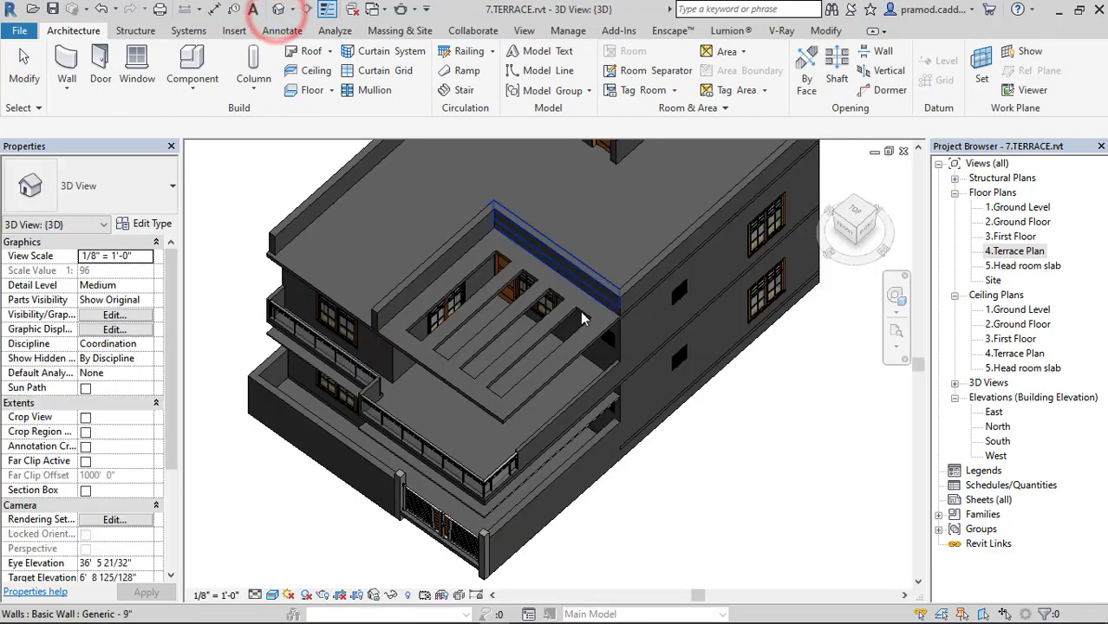
{"action": "mouse_move", "coordinate": [589, 286]}
{"action": "middle_mouse_down", "text": "shift"}
{"action": "mouse_move", "coordinate": [613, 298]}
{"action": "mouse_move", "coordinate": [492, 307]}
{"action": "middle_mouse_up", "text": "shift"}
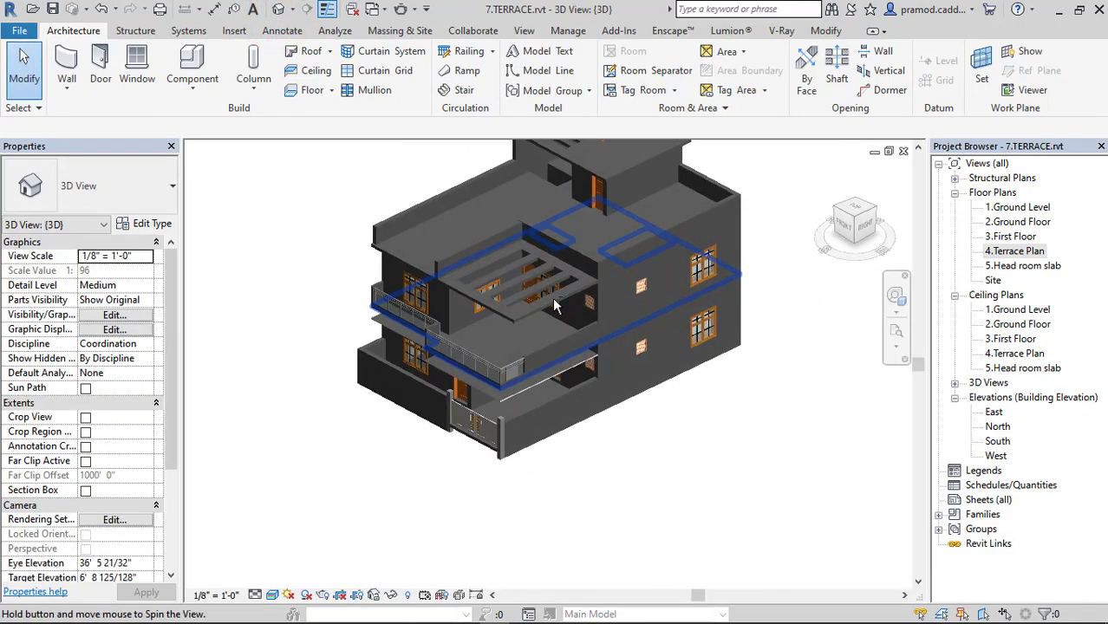
{"action": "scroll", "coordinate": [751, 324], "scroll_direction": "up", "scroll_amount": 3}
{"action": "middle_click_drag", "start_coordinate": [752, 324], "coordinate": [234, 267], "text": "shift"}
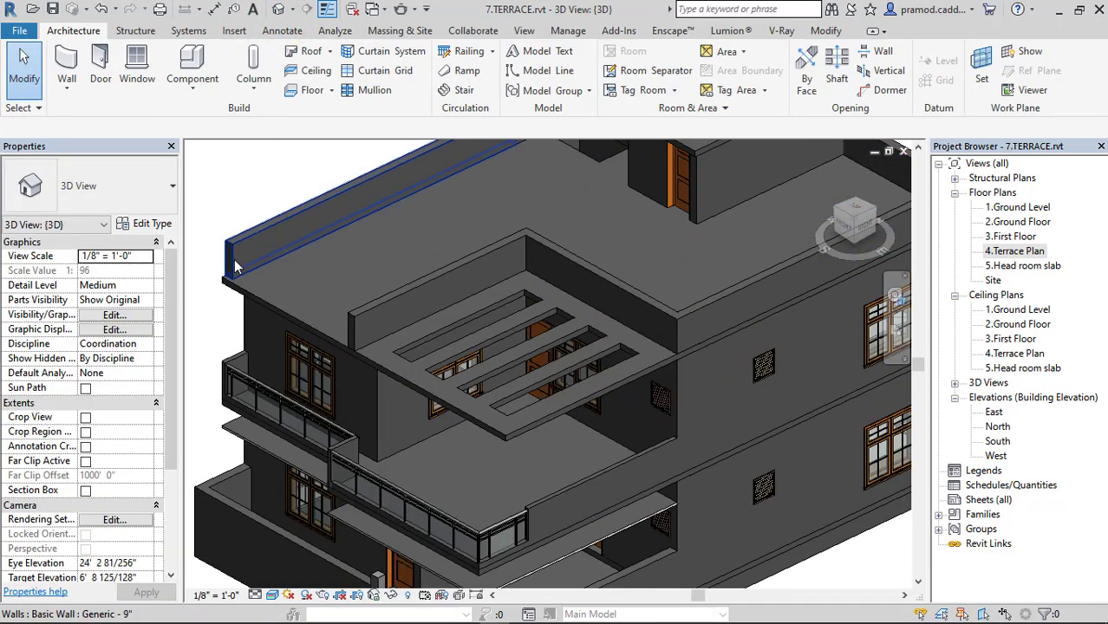
Select the terrace parapet walls in 3D and zoom in toward the pergola slab
{"action": "left_click", "coordinate": [234, 268]}
{"action": "middle_click_drag", "start_coordinate": [333, 296], "coordinate": [457, 303]}
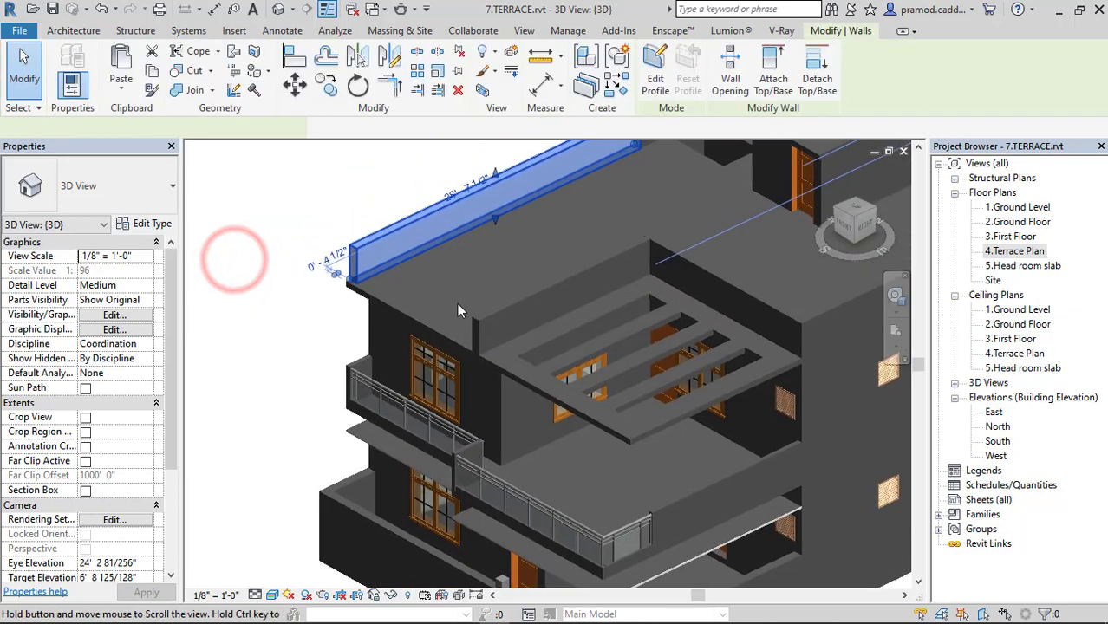
{"action": "left_click", "coordinate": [503, 312], "text": "ctrl"}
{"action": "scroll", "coordinate": [356, 284], "scroll_direction": "up", "scroll_amount": 2}
{"action": "scroll", "coordinate": [401, 361], "scroll_direction": "up", "scroll_amount": 2}
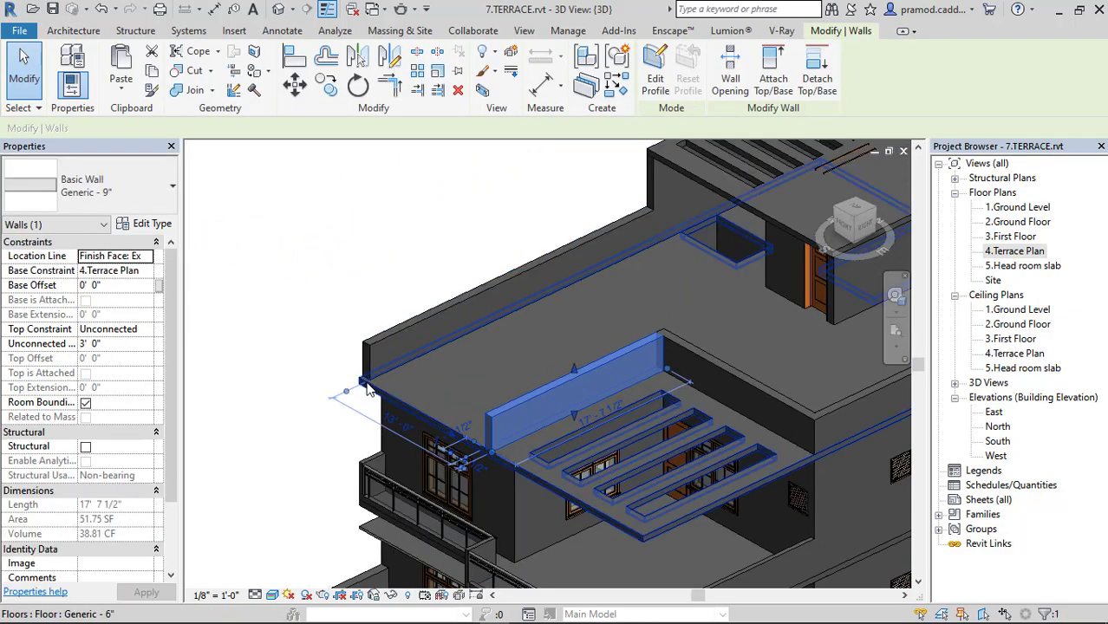
{"action": "scroll", "coordinate": [367, 391], "scroll_direction": "up", "scroll_amount": 2}
{"action": "scroll", "coordinate": [364, 390], "scroll_direction": "up", "scroll_amount": 2}
{"action": "key", "text": "Escape"}
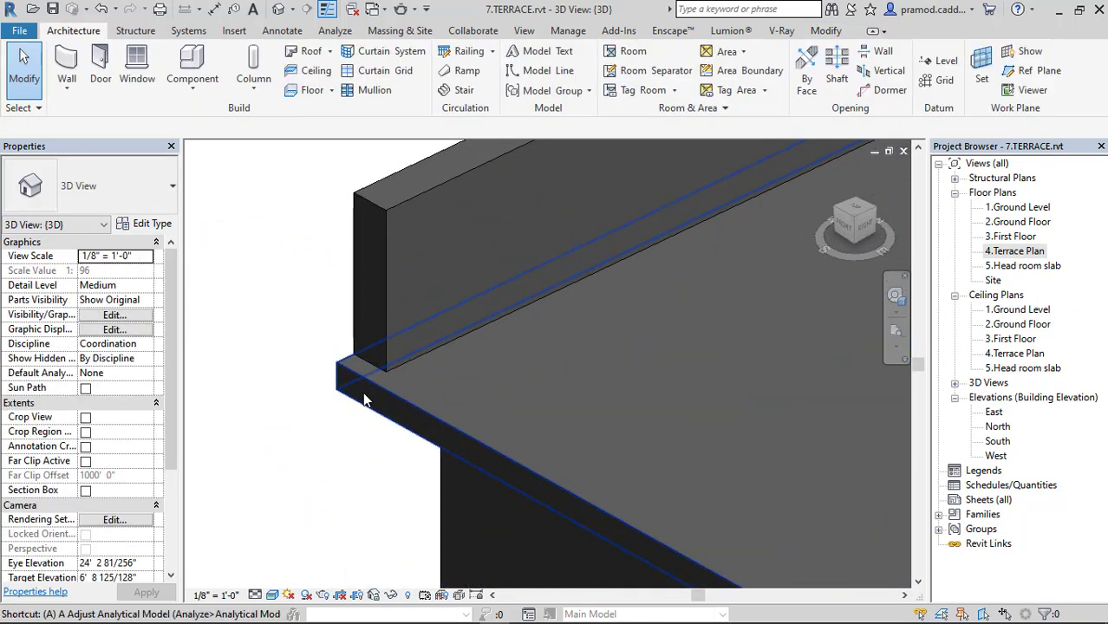
{"action": "scroll", "coordinate": [365, 382], "scroll_direction": "down", "scroll_amount": 1}
{"action": "scroll", "coordinate": [442, 304], "scroll_direction": "down", "scroll_amount": 2}
{"action": "scroll", "coordinate": [503, 295], "scroll_direction": "down", "scroll_amount": 2}
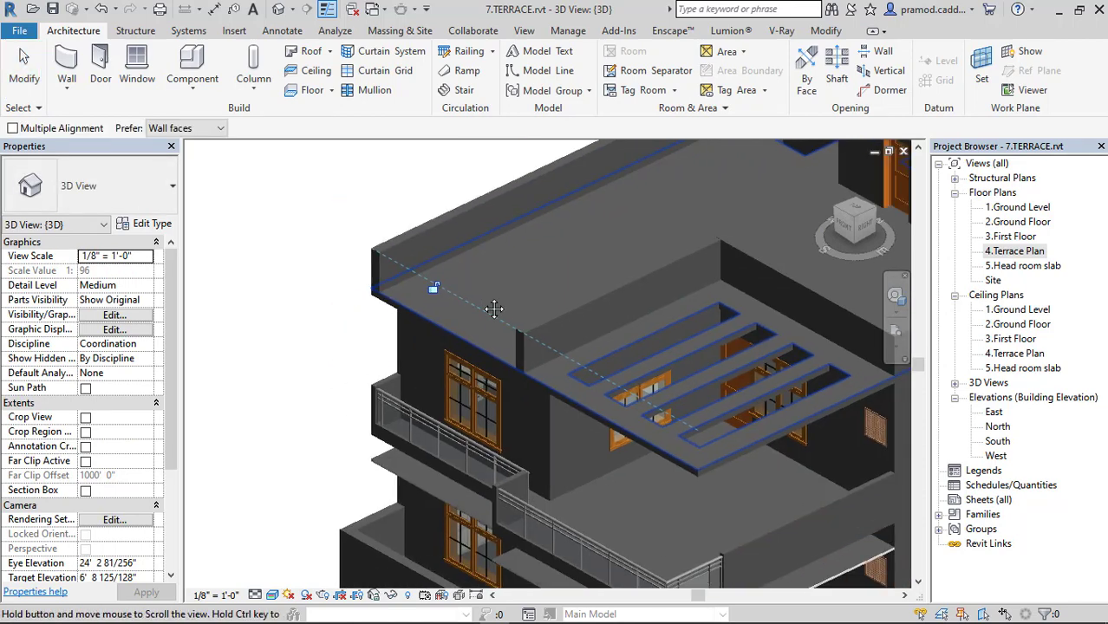
{"action": "scroll", "coordinate": [544, 312], "scroll_direction": "down", "scroll_amount": 2}
Pull back the end of the parapet beside the pergola slab, then reopen 4.Terrace Plan
{"action": "left_click", "coordinate": [507, 317]}
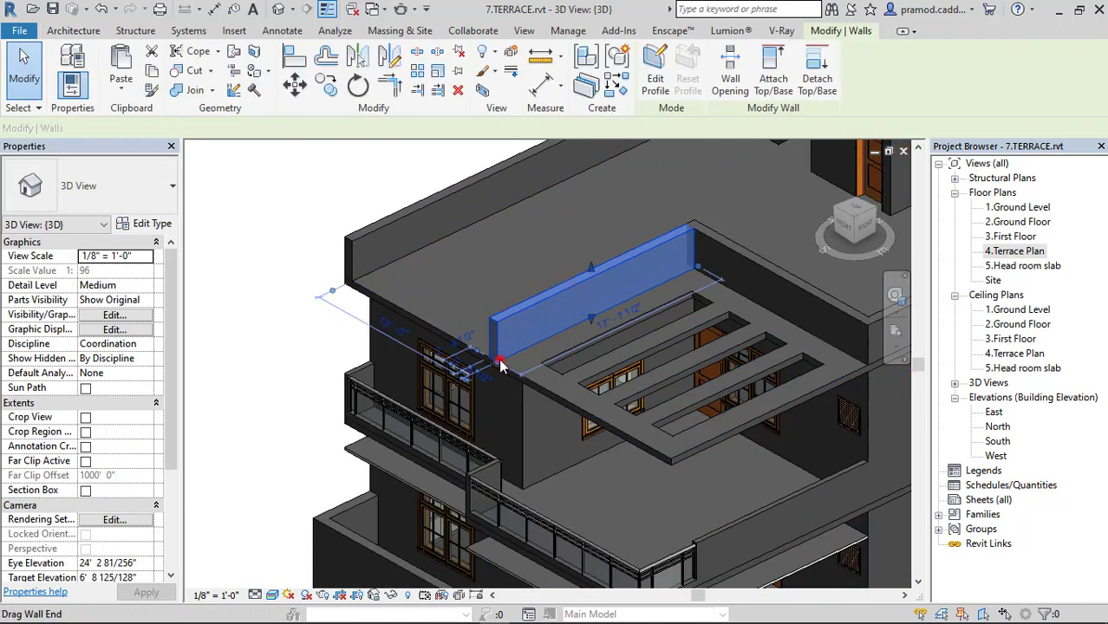
{"action": "left_click_drag", "start_coordinate": [498, 363], "coordinate": [605, 308]}
{"action": "key", "text": "Escape"}
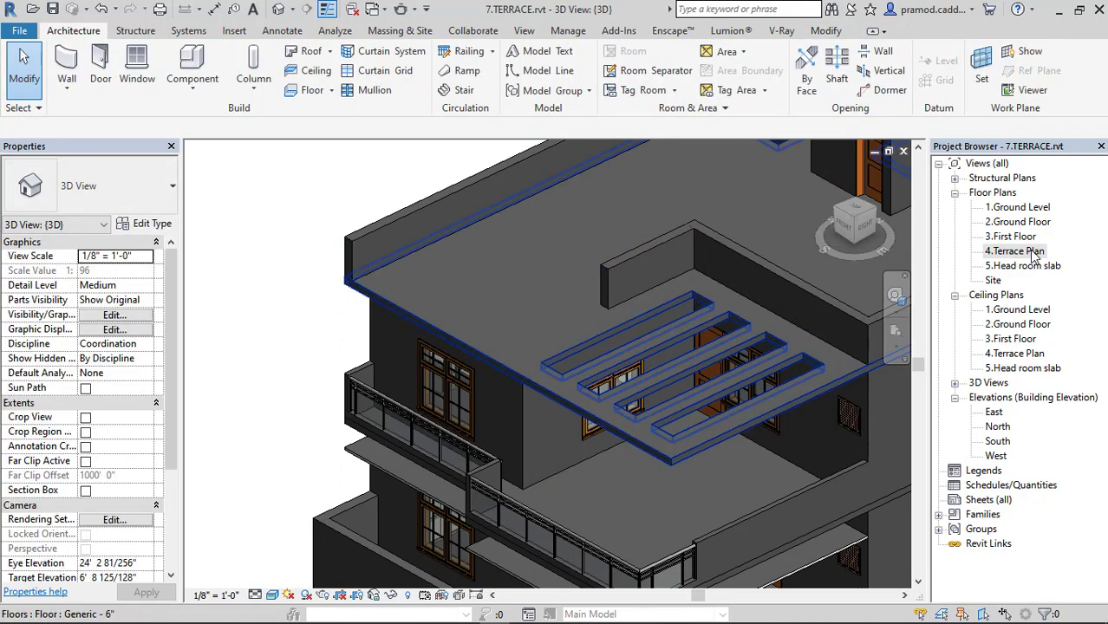
{"action": "double_click", "coordinate": [1015, 252]}
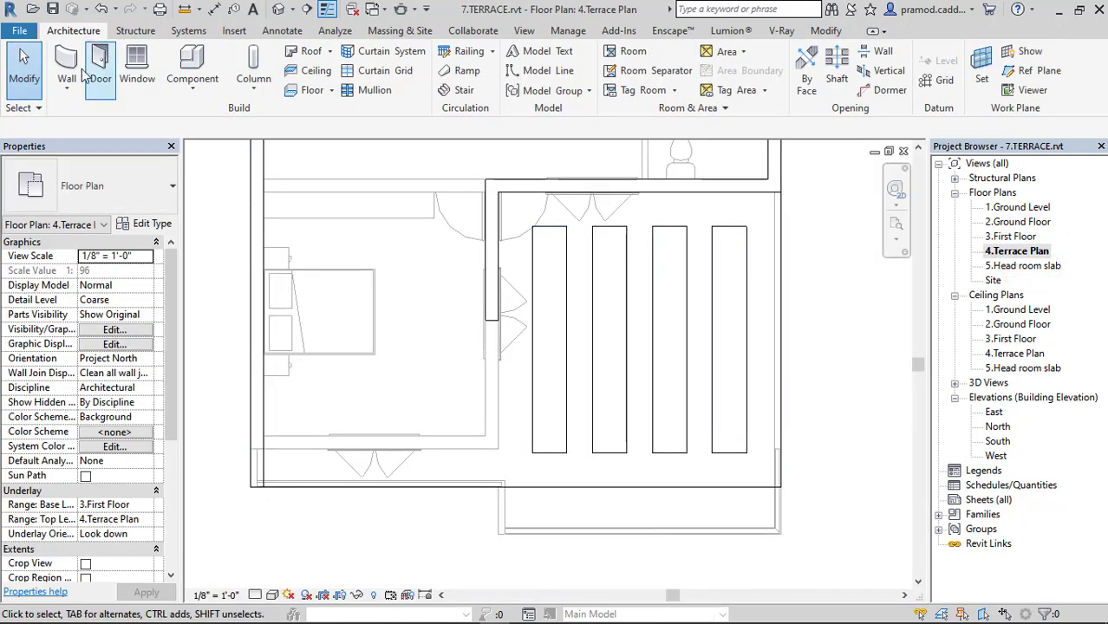
Draw an unconnected 0' 6" wall along the lower edge and up the right side, checking it in 3D
{"action": "left_click", "coordinate": [63, 59]}
{"action": "left_click", "coordinate": [142, 326]}
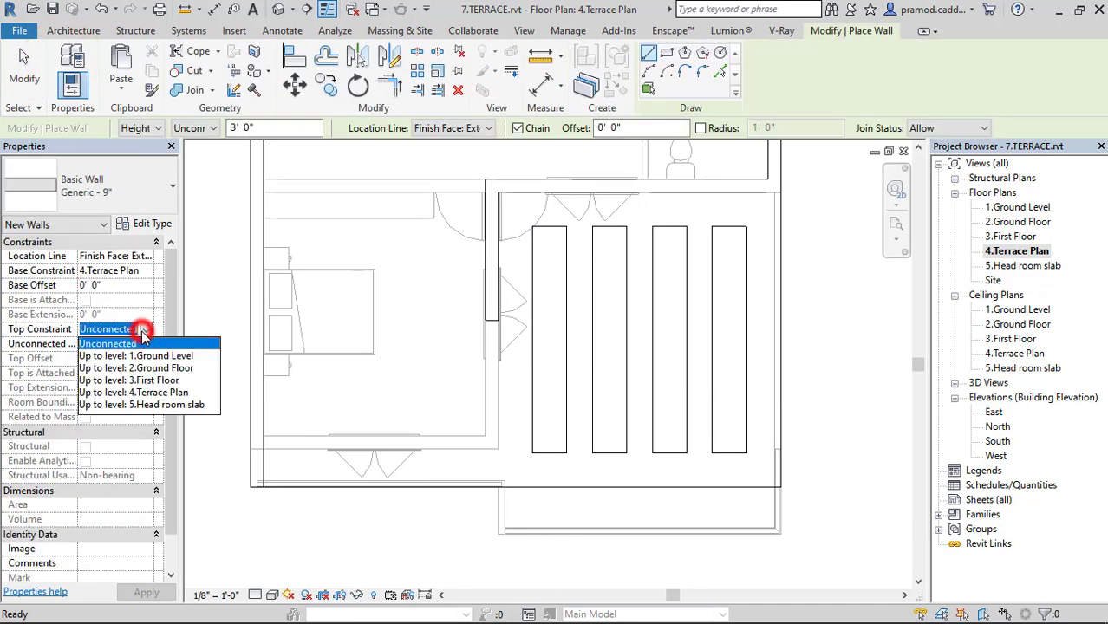
{"action": "left_click", "coordinate": [137, 330]}
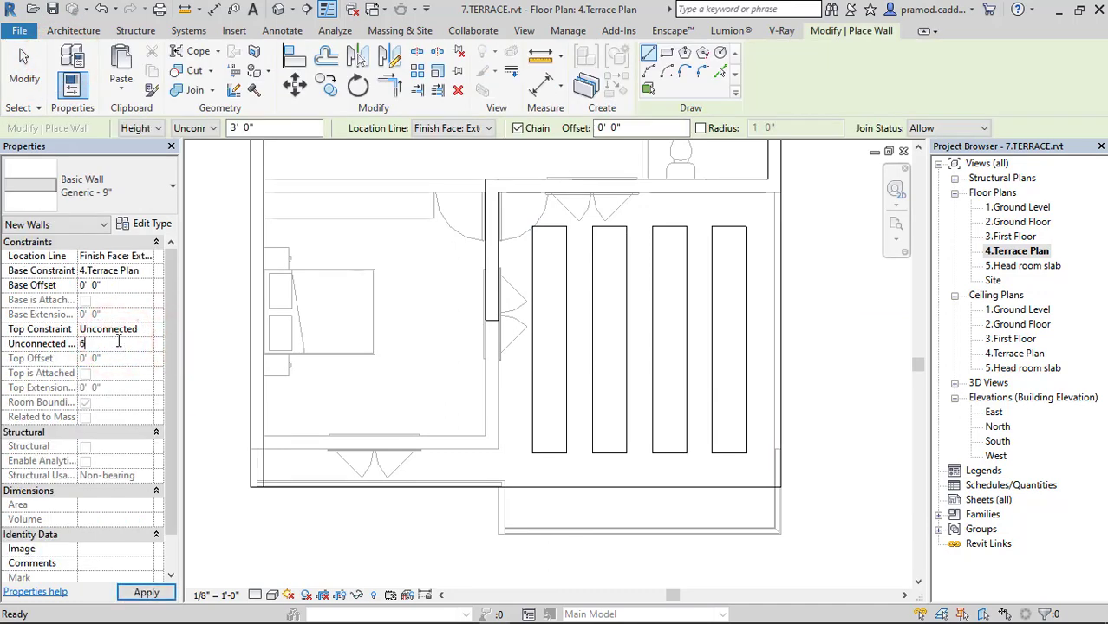
{"action": "scroll", "coordinate": [265, 455], "scroll_direction": "up", "scroll_amount": 2}
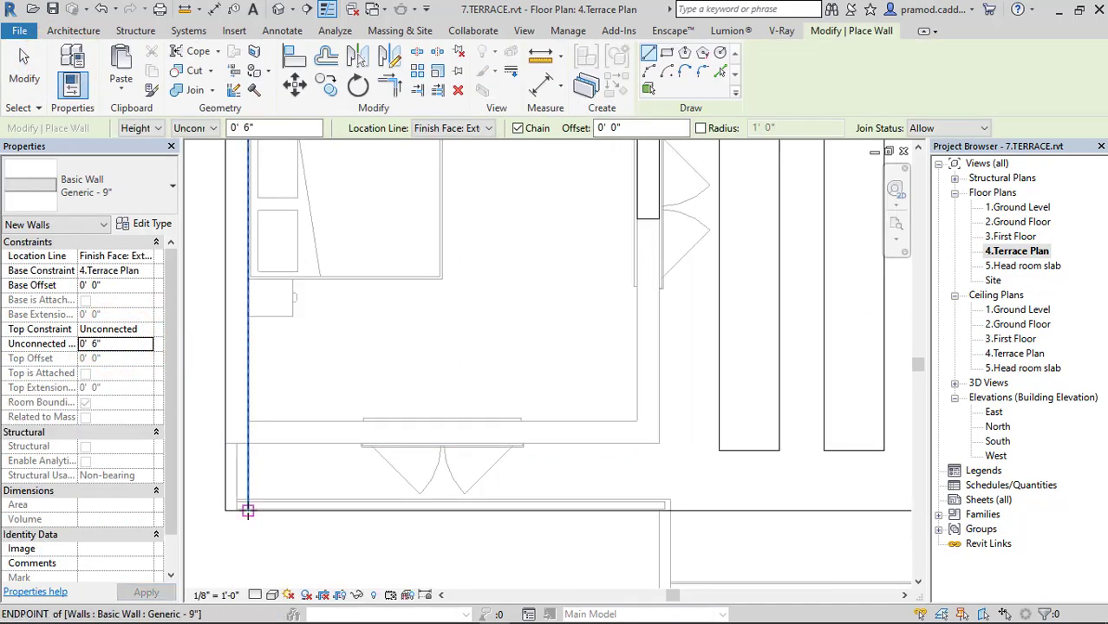
{"action": "left_click", "coordinate": [248, 511]}
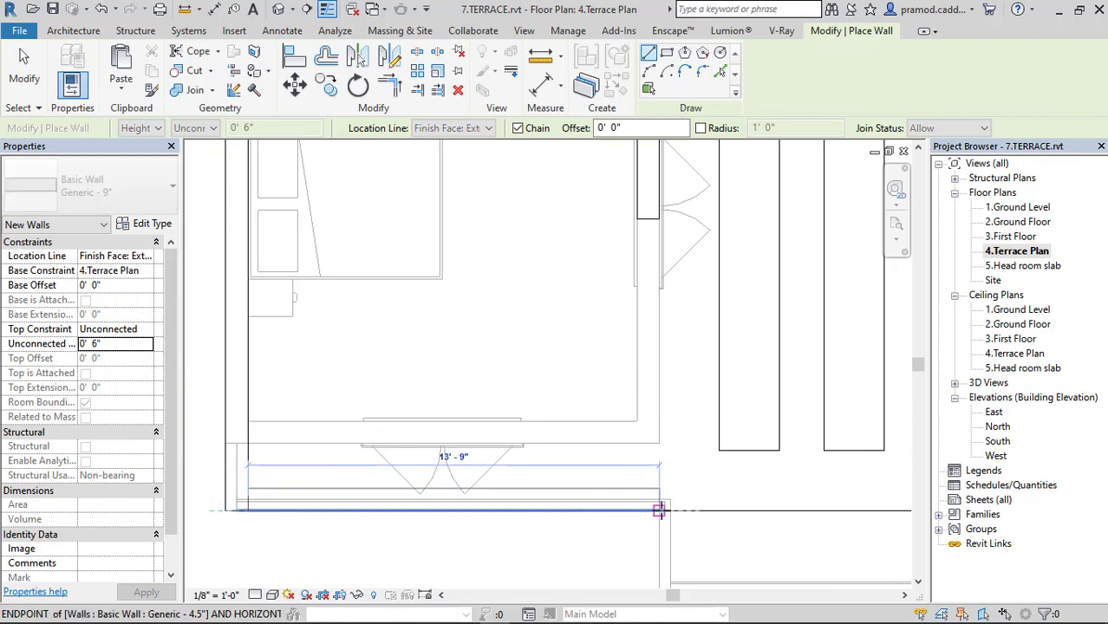
{"action": "left_click", "coordinate": [661, 511]}
{"action": "left_click", "coordinate": [661, 217]}
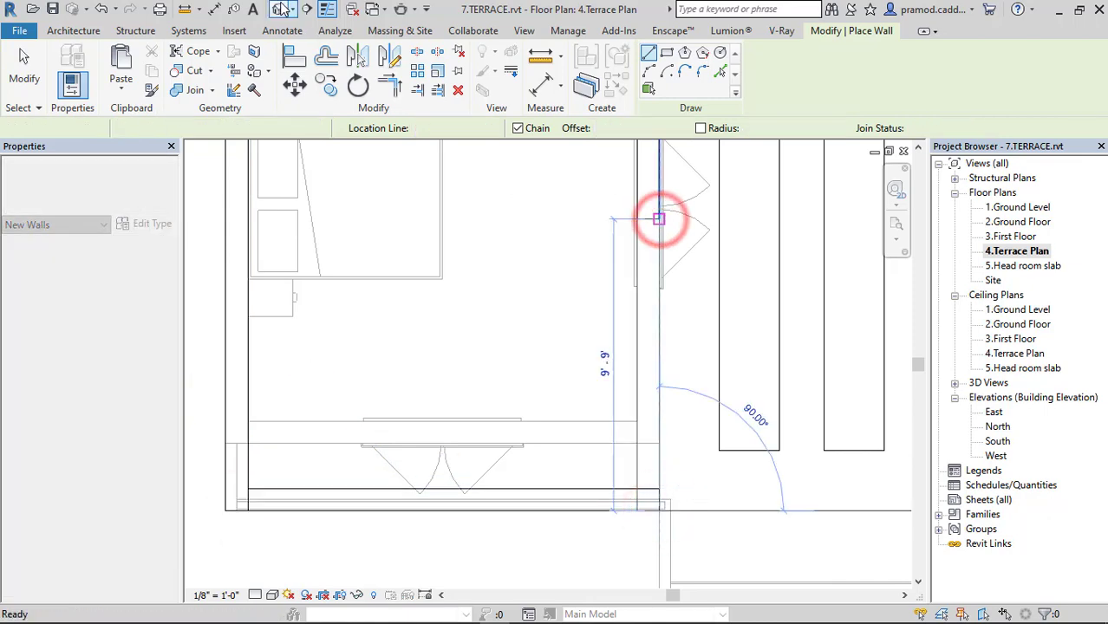
{"action": "left_click", "coordinate": [278, 8]}
{"action": "double_click", "coordinate": [1013, 252]}
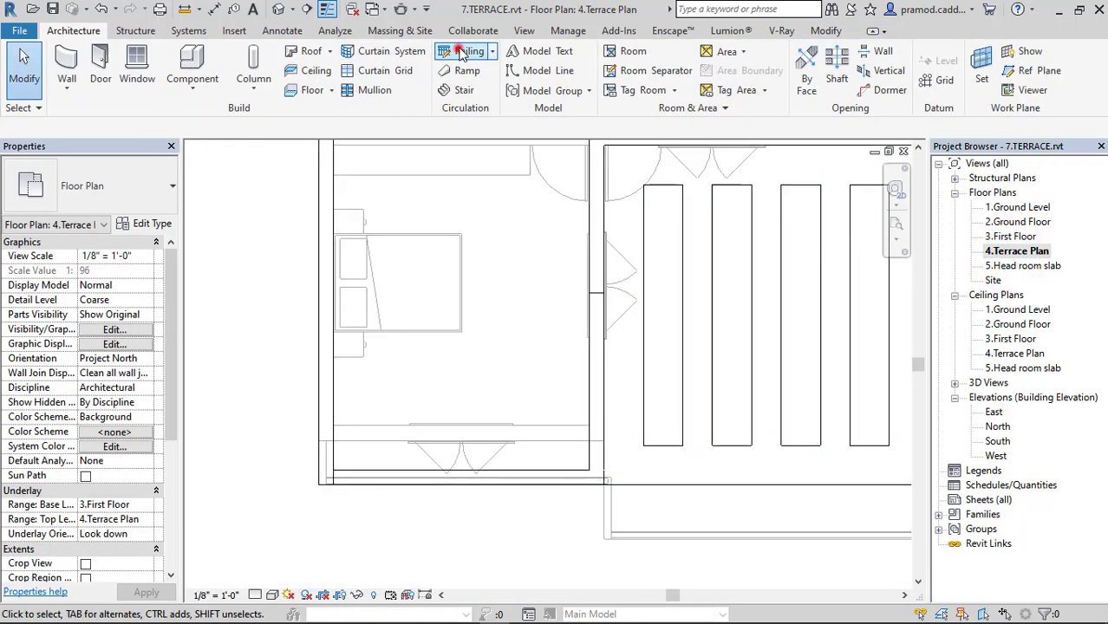
Sketch a Handrail - Pipe railing path along the terrace's low wall from the left corner to the right end
{"action": "left_click", "coordinate": [143, 195]}
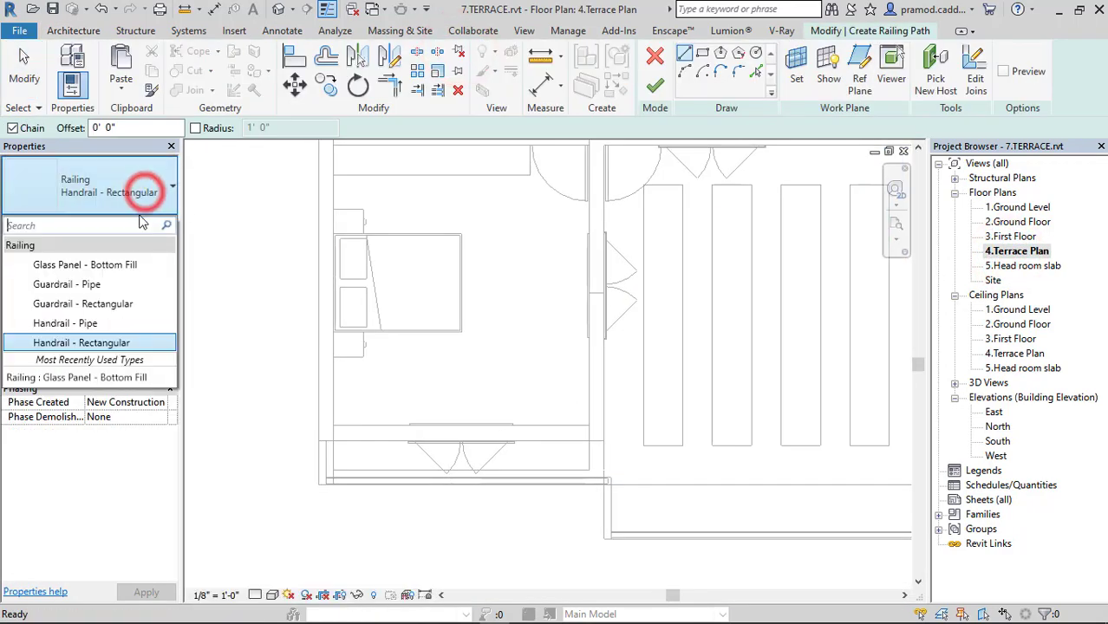
{"action": "left_click", "coordinate": [98, 324]}
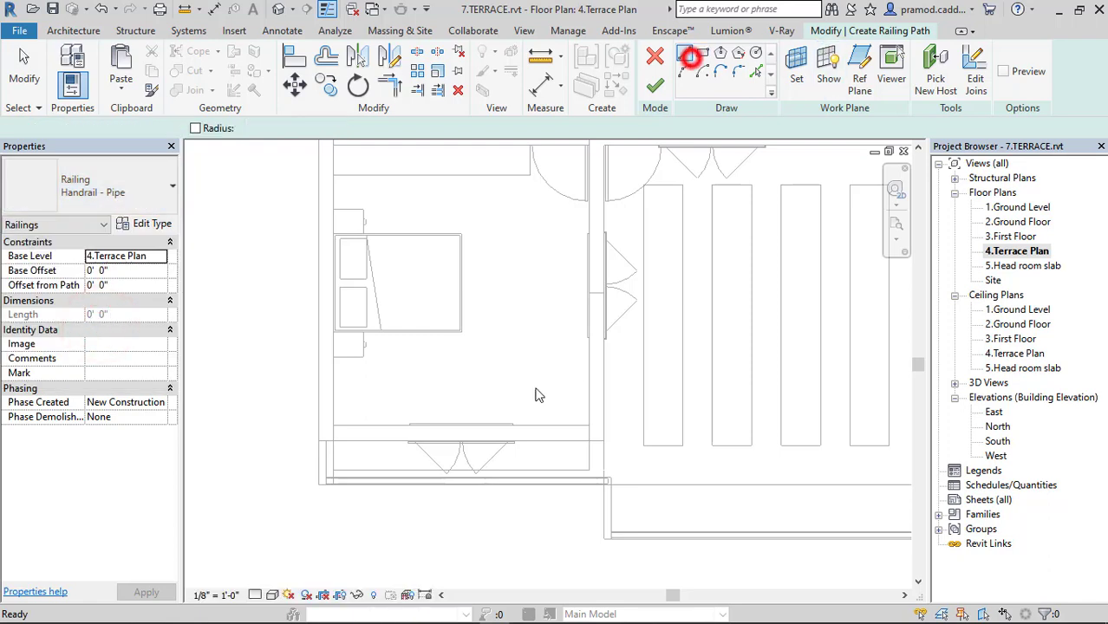
{"action": "scroll", "coordinate": [390, 416], "scroll_direction": "up", "scroll_amount": 3}
{"action": "left_click", "coordinate": [685, 54]}
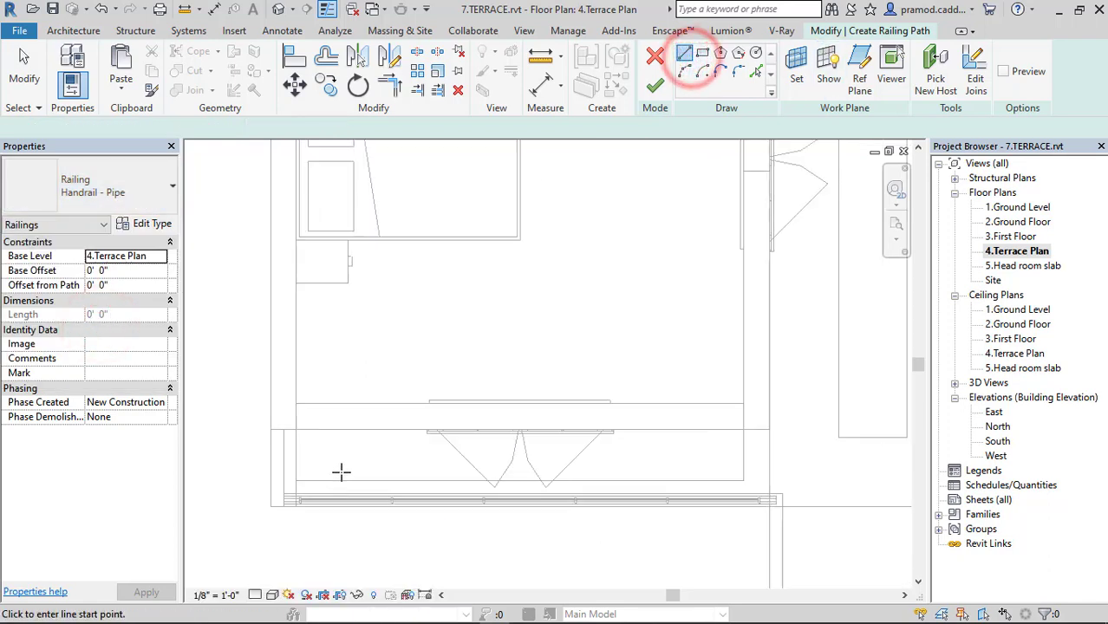
{"action": "left_click", "coordinate": [283, 496]}
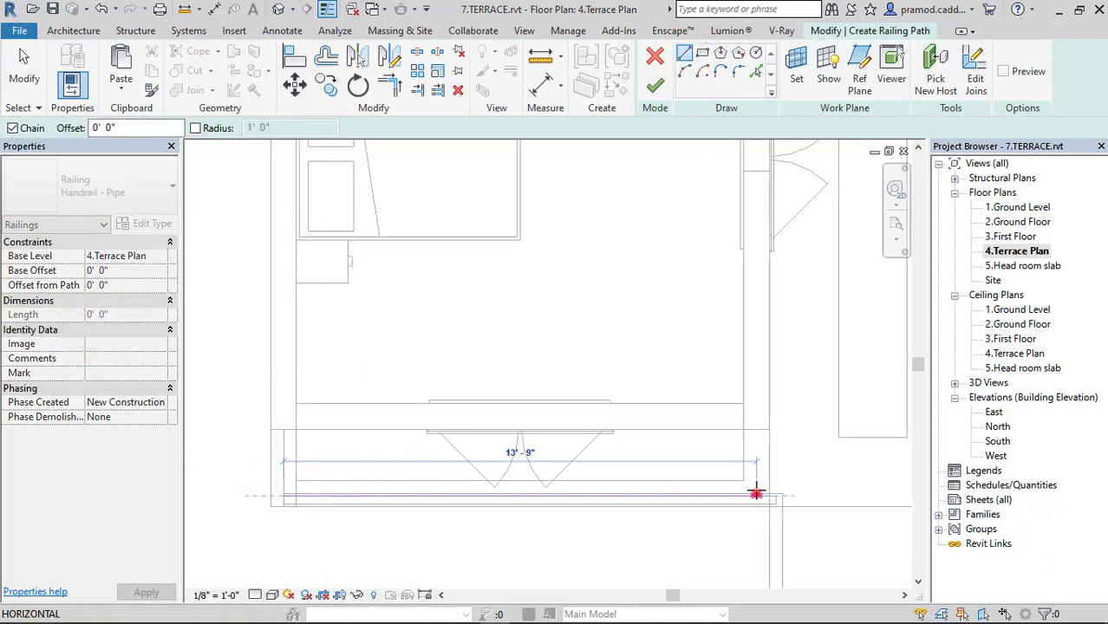
{"action": "left_click", "coordinate": [757, 496]}
{"action": "left_click", "coordinate": [655, 85]}
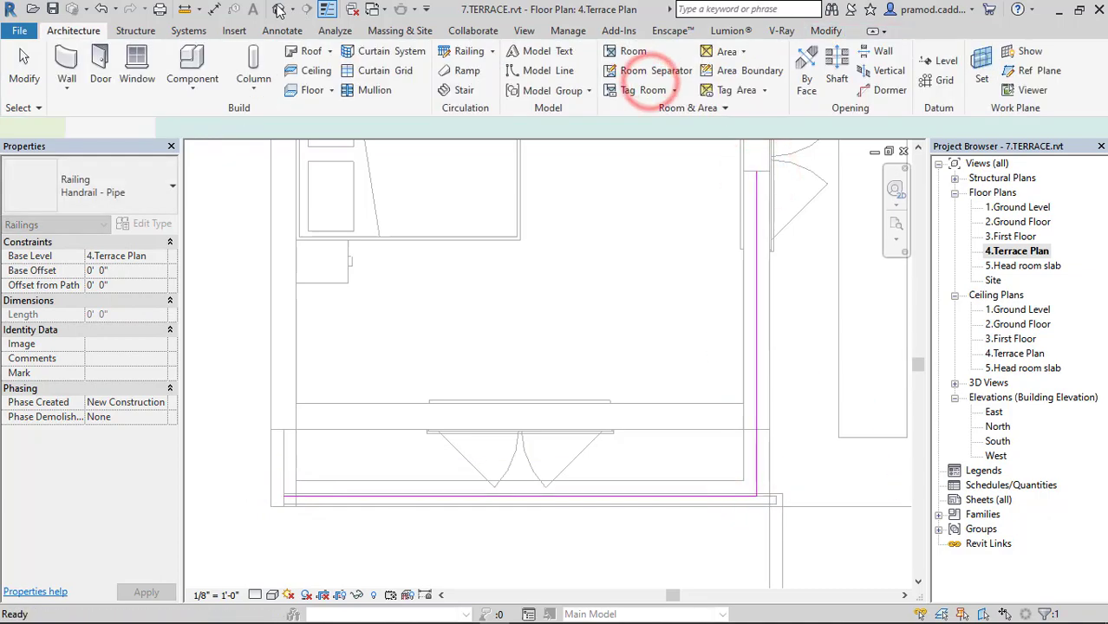
Orbit the default 3D view to inspect and select the new terrace railing
{"action": "left_click", "coordinate": [278, 9]}
{"action": "middle_click_drag", "start_coordinate": [585, 357], "coordinate": [524, 290], "text": "shift"}
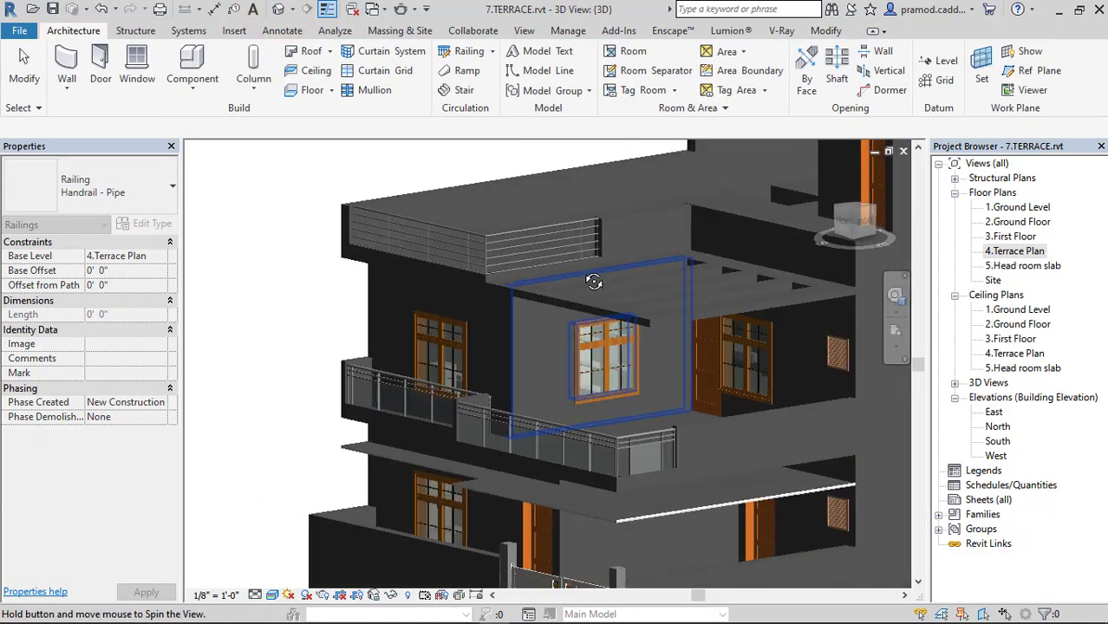
{"action": "scroll", "coordinate": [524, 290], "scroll_direction": "up", "scroll_amount": 3}
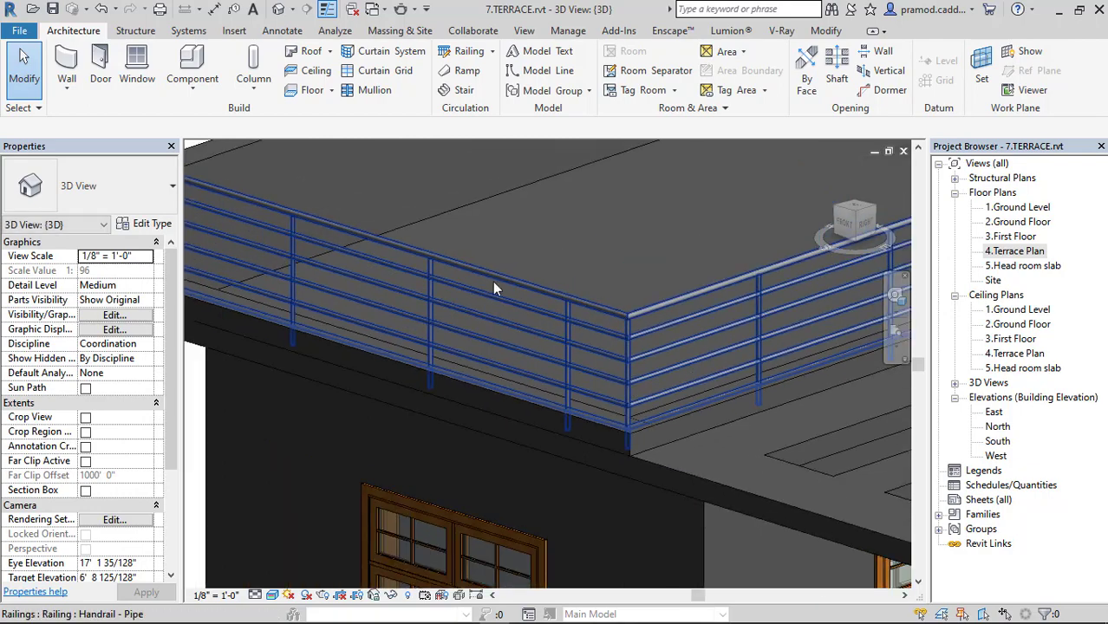
{"action": "scroll", "coordinate": [492, 281], "scroll_direction": "up", "scroll_amount": 3}
{"action": "scroll", "coordinate": [444, 278], "scroll_direction": "down", "scroll_amount": 3}
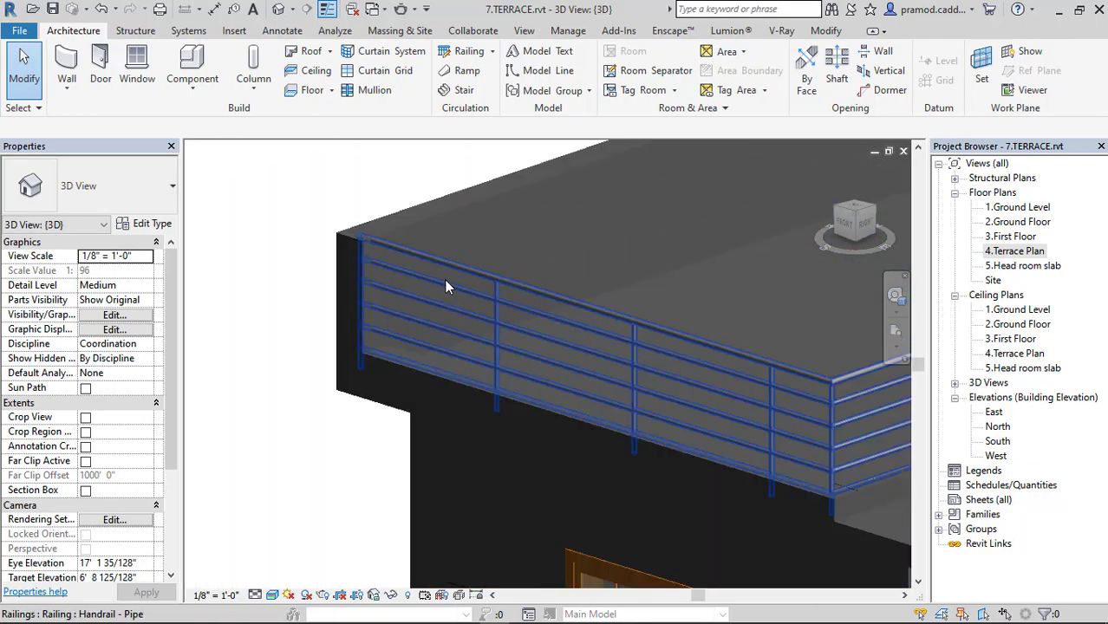
{"action": "left_click", "coordinate": [444, 278]}
{"action": "middle_click_drag", "start_coordinate": [444, 279], "coordinate": [551, 404], "text": "shift"}
{"action": "scroll", "coordinate": [552, 404], "scroll_direction": "down", "scroll_amount": 3}
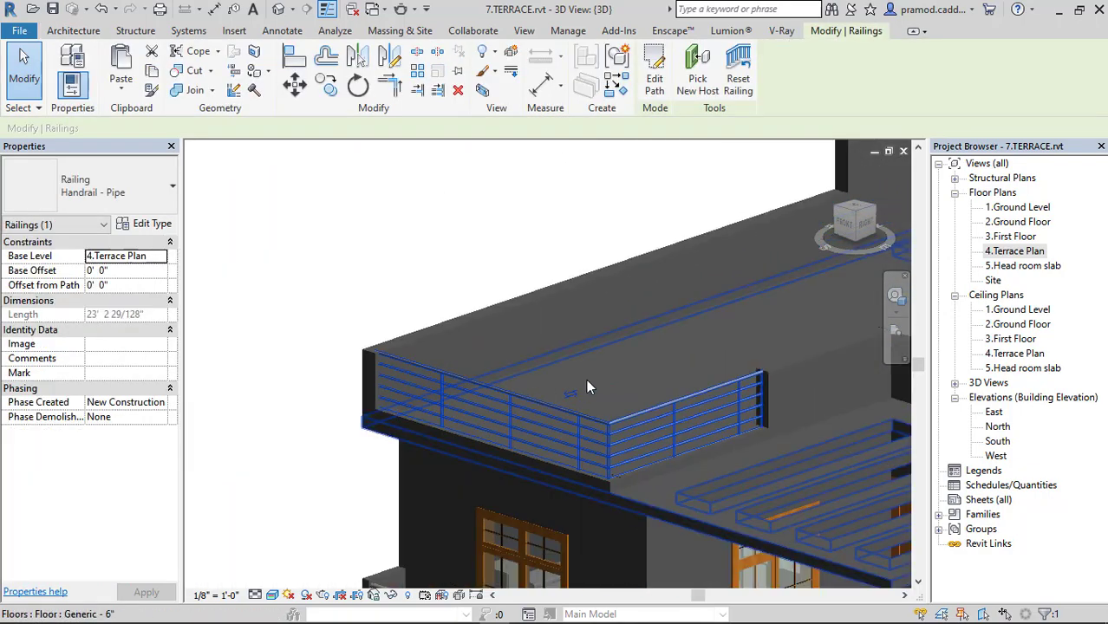
Set Rails 1 through 5 to the Rectangular Handrail 2" x 2" profile
{"action": "left_click", "coordinate": [157, 227]}
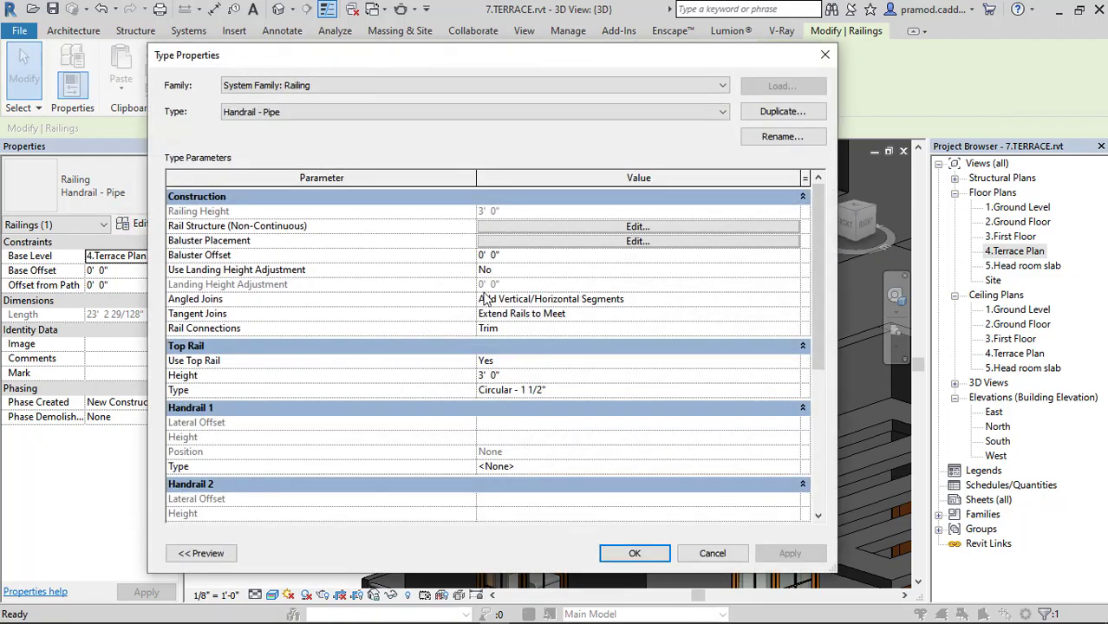
{"action": "left_click", "coordinate": [640, 227]}
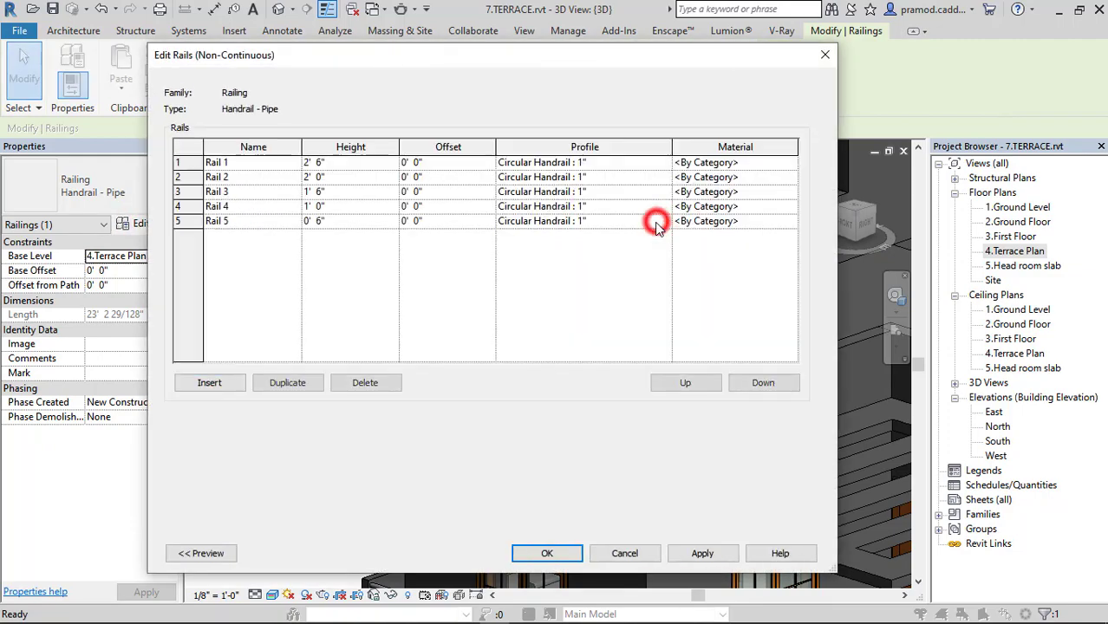
{"action": "left_click", "coordinate": [661, 163]}
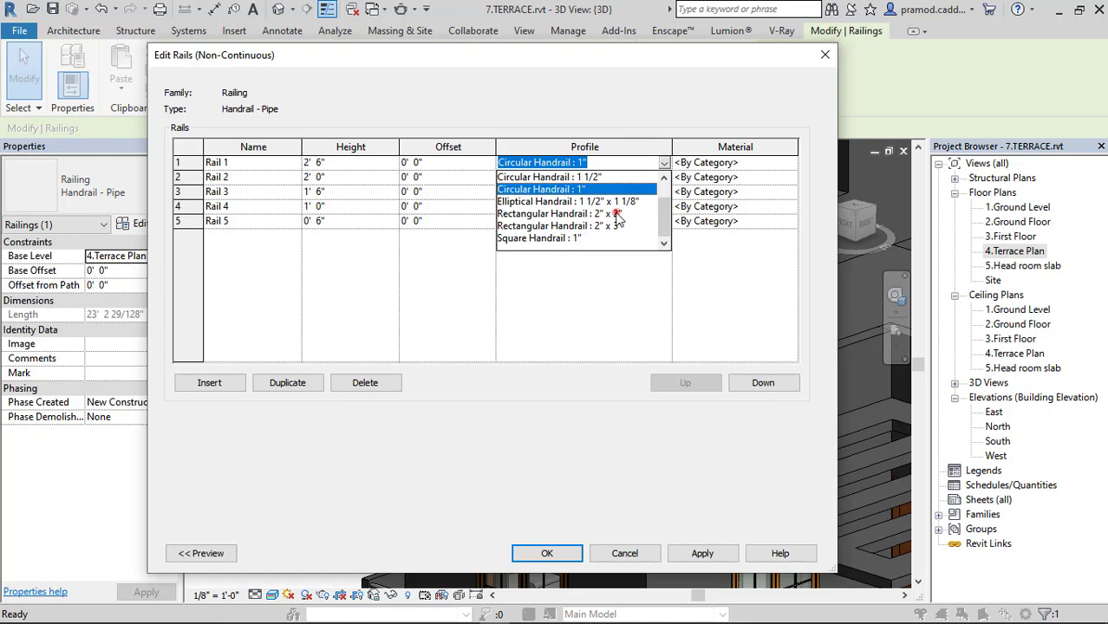
{"action": "left_click", "coordinate": [616, 214]}
{"action": "left_click", "coordinate": [663, 178]}
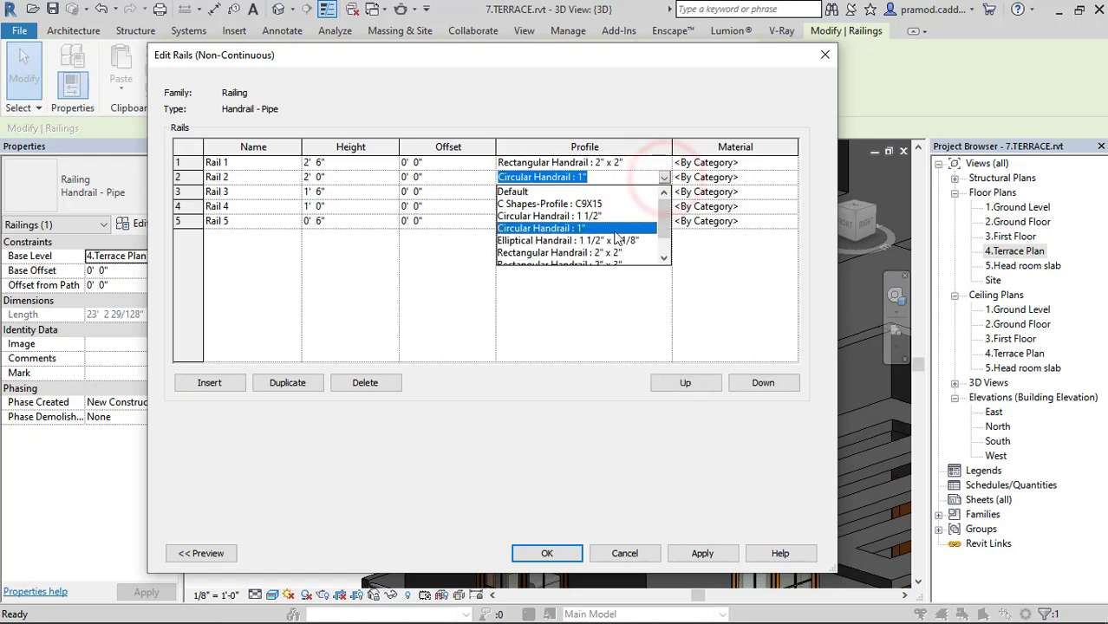
{"action": "left_click", "coordinate": [614, 252]}
{"action": "left_click", "coordinate": [663, 192]}
{"action": "left_click", "coordinate": [604, 268]}
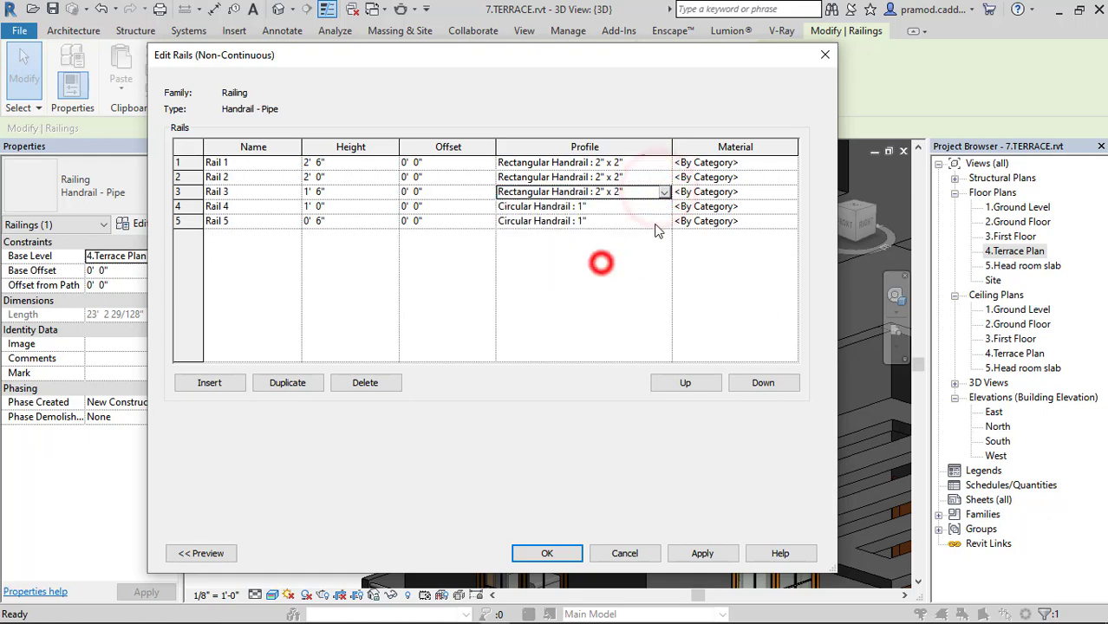
{"action": "left_click", "coordinate": [661, 206]}
{"action": "left_click", "coordinate": [610, 283]}
{"action": "left_click", "coordinate": [662, 222]}
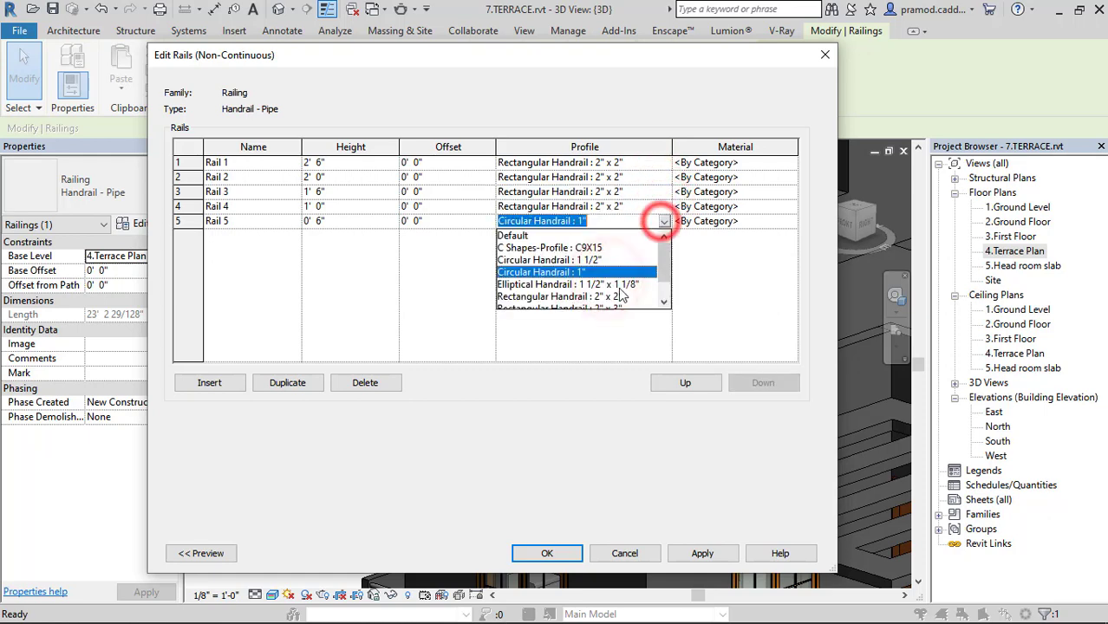
{"action": "left_click", "coordinate": [613, 297]}
{"action": "left_click", "coordinate": [568, 553]}
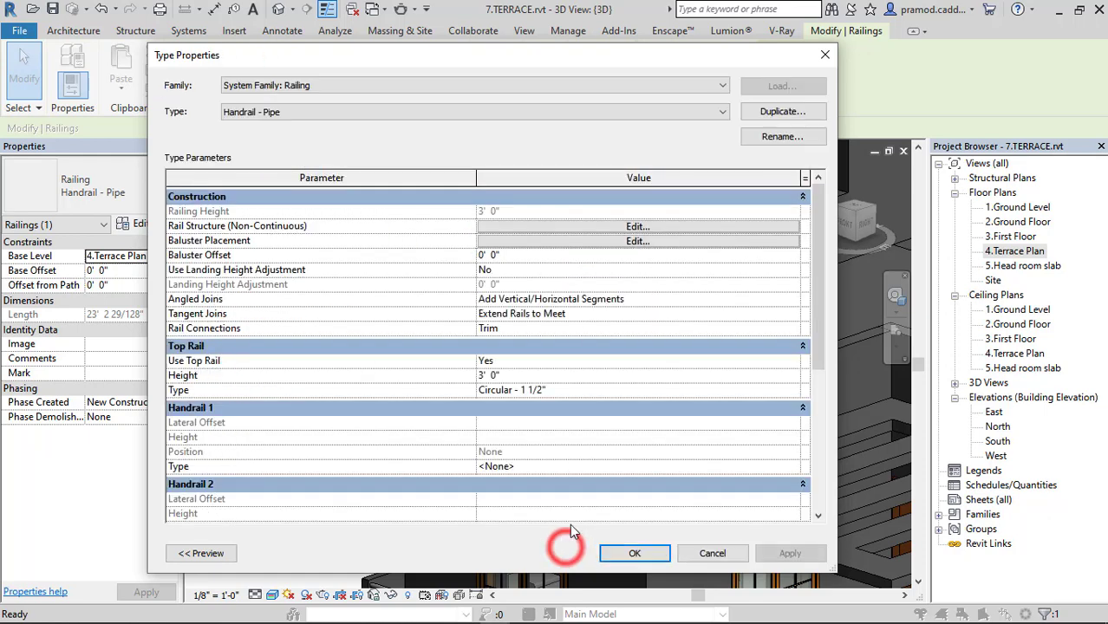
Make the regular balusters and the start, corner and end posts Baluster - Square : 2"
{"action": "left_click", "coordinate": [637, 241]}
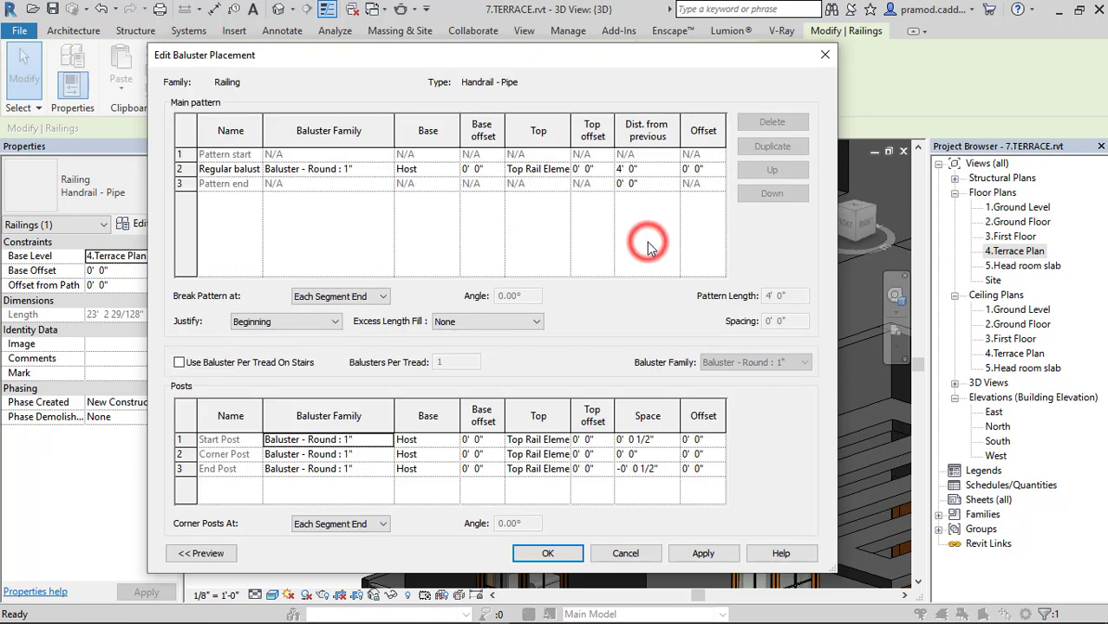
{"action": "left_click", "coordinate": [385, 168]}
{"action": "left_click", "coordinate": [352, 233]}
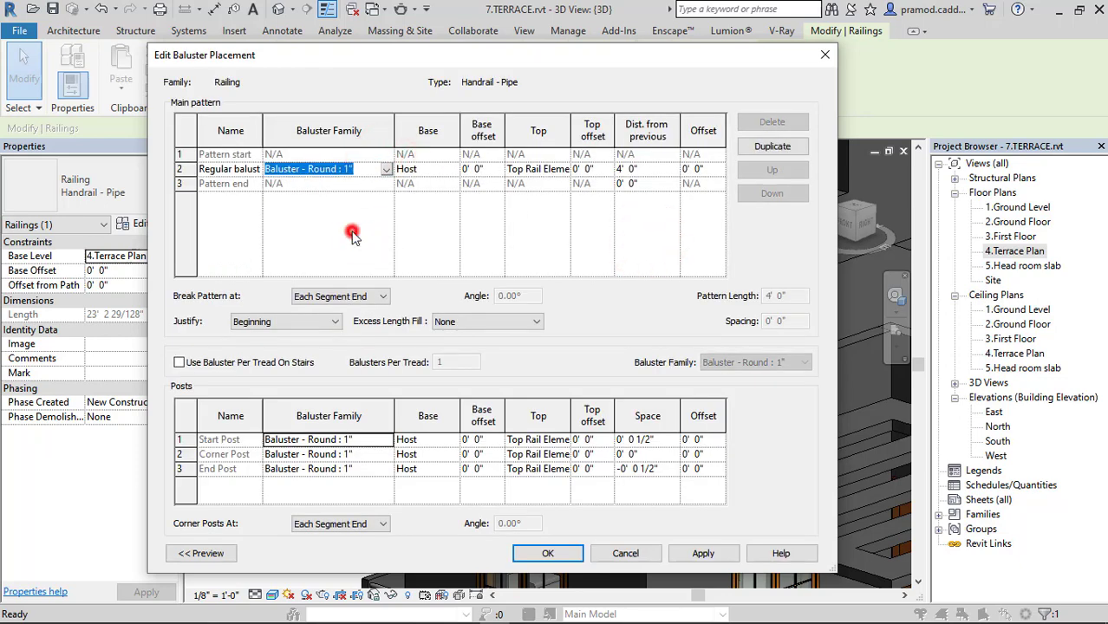
{"action": "left_click", "coordinate": [386, 443]}
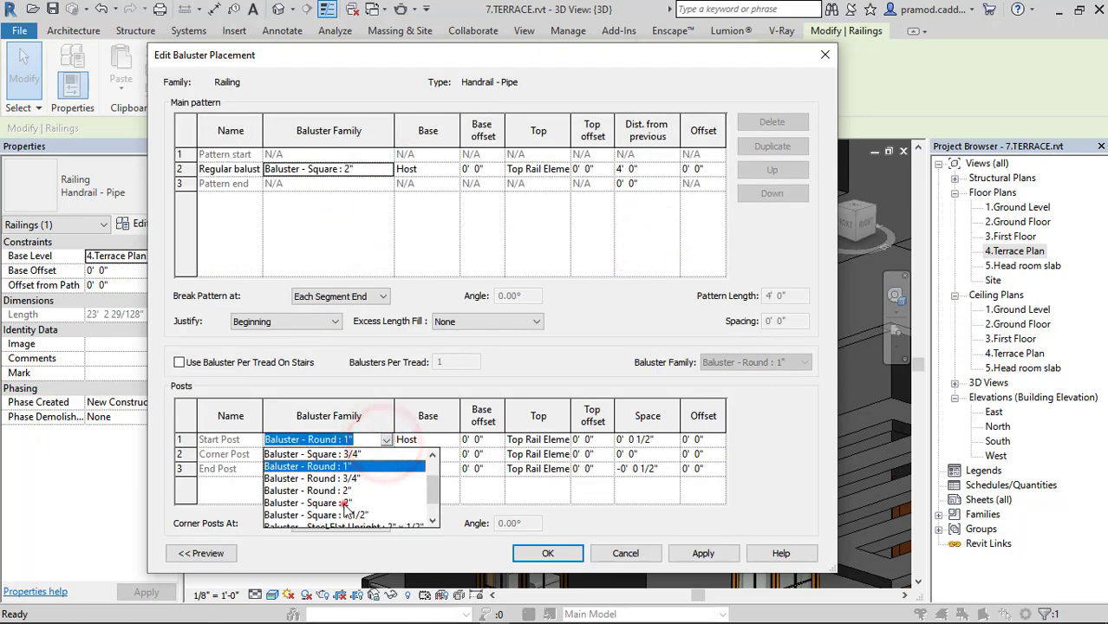
{"action": "left_click", "coordinate": [345, 503]}
{"action": "left_click", "coordinate": [386, 455]}
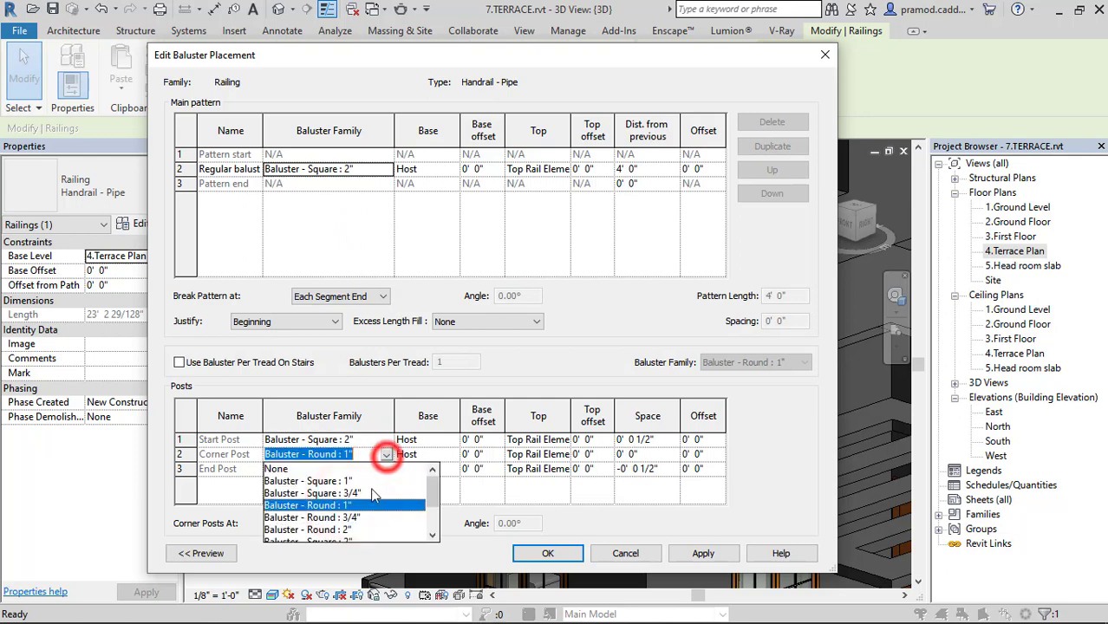
{"action": "left_click", "coordinate": [354, 531]}
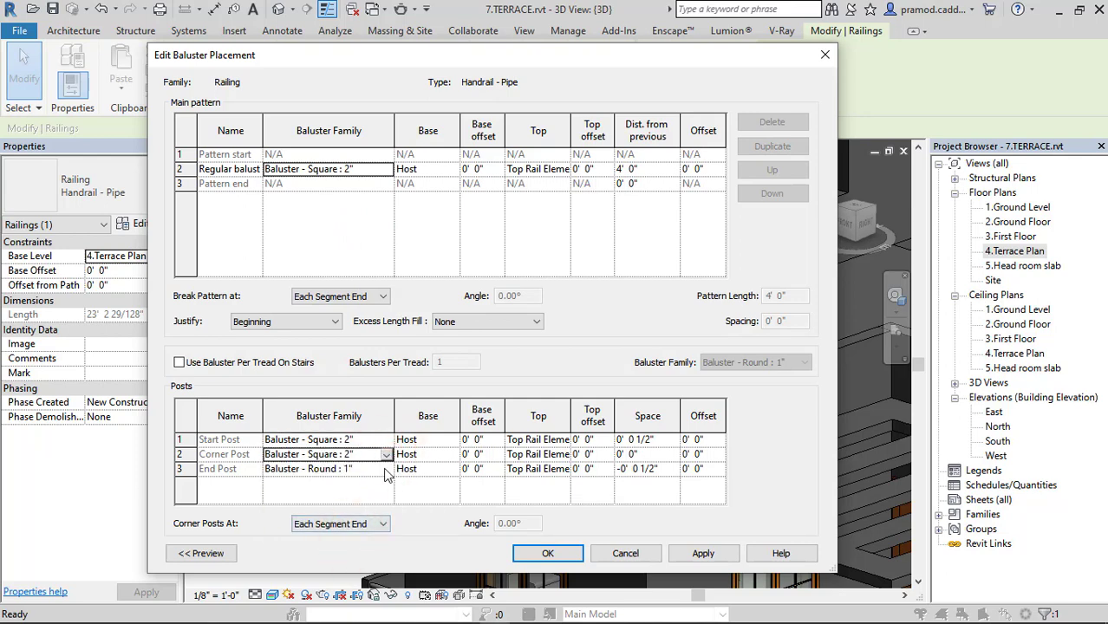
{"action": "left_click", "coordinate": [386, 469]}
{"action": "scroll", "coordinate": [351, 555], "scroll_direction": "down", "scroll_amount": 1}
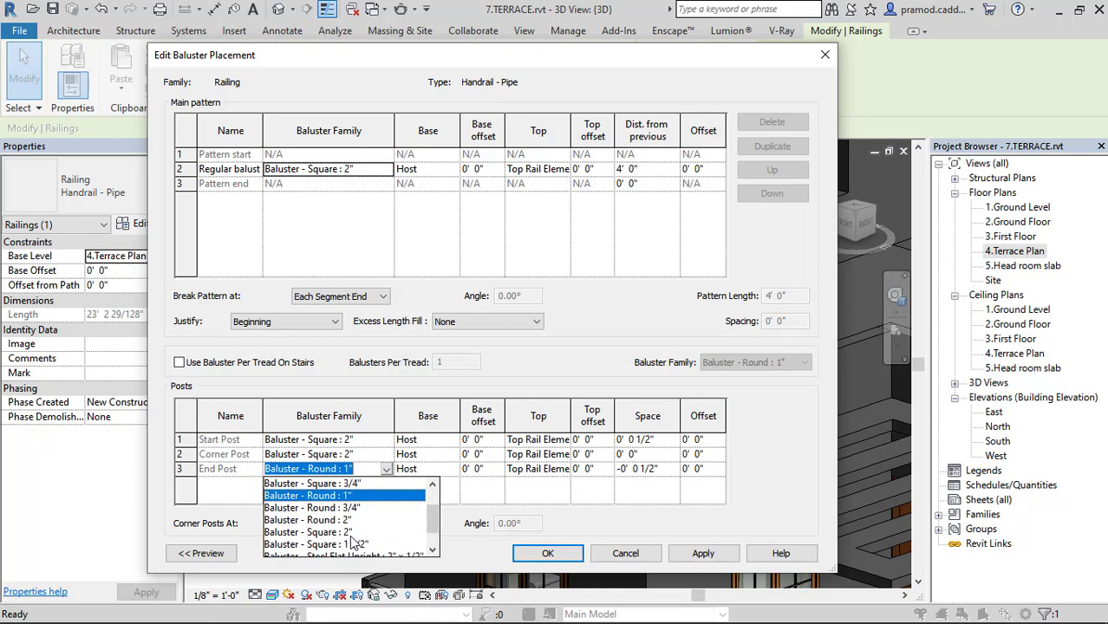
{"action": "left_click", "coordinate": [353, 532]}
{"action": "left_click", "coordinate": [535, 546]}
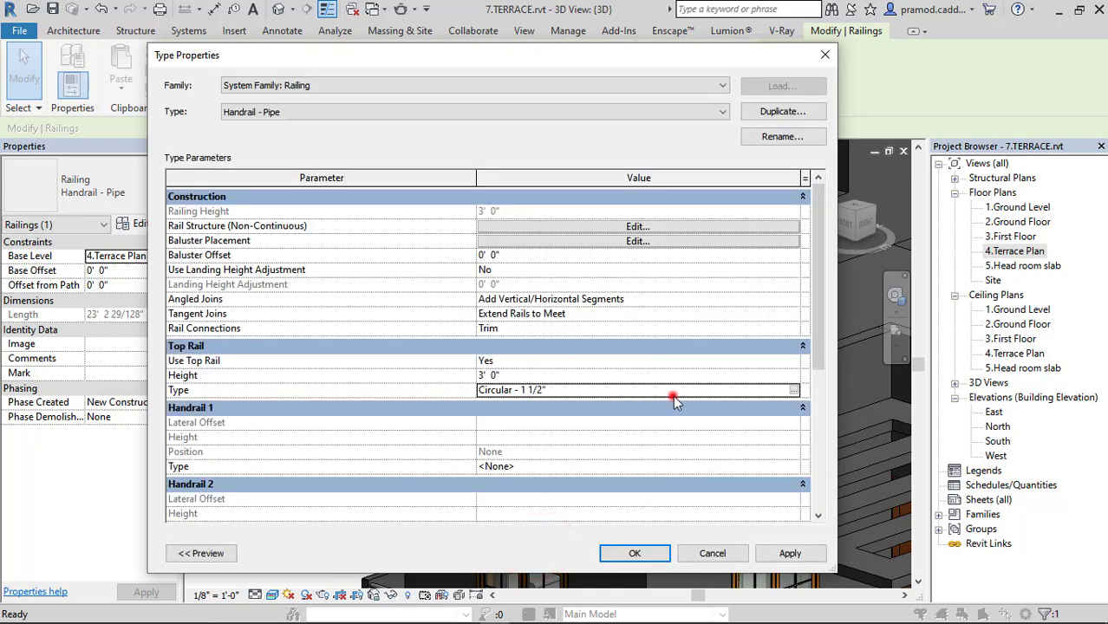
Give the top rail a Rectangular Handrail 2" x 3" profile and confirm the type changes
{"action": "left_click", "coordinate": [793, 391]}
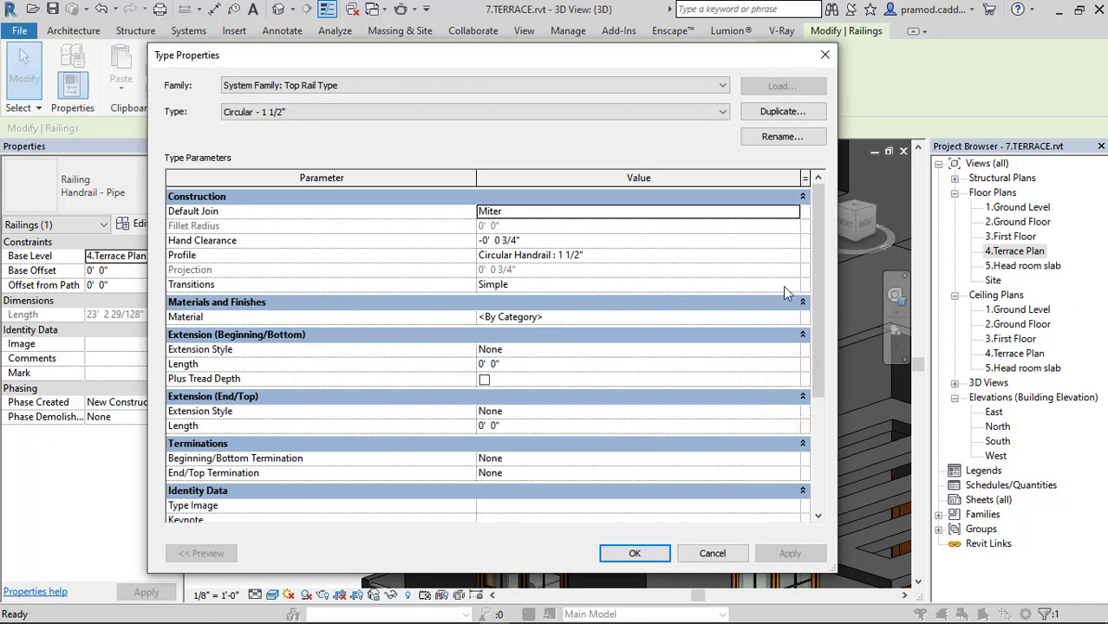
{"action": "left_click", "coordinate": [793, 255]}
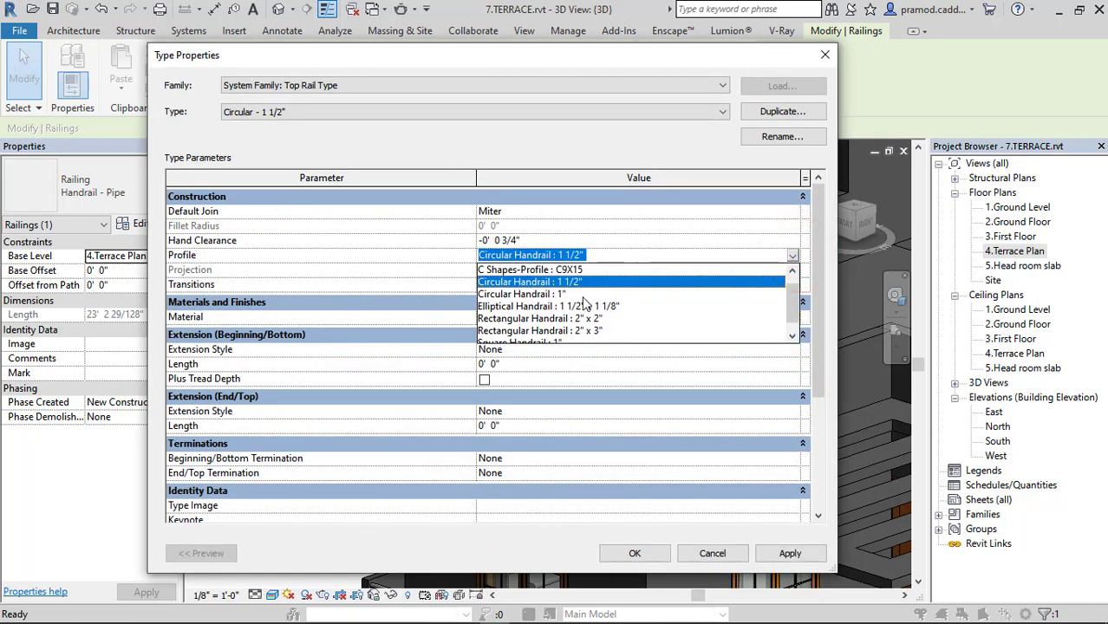
{"action": "left_click", "coordinate": [589, 329]}
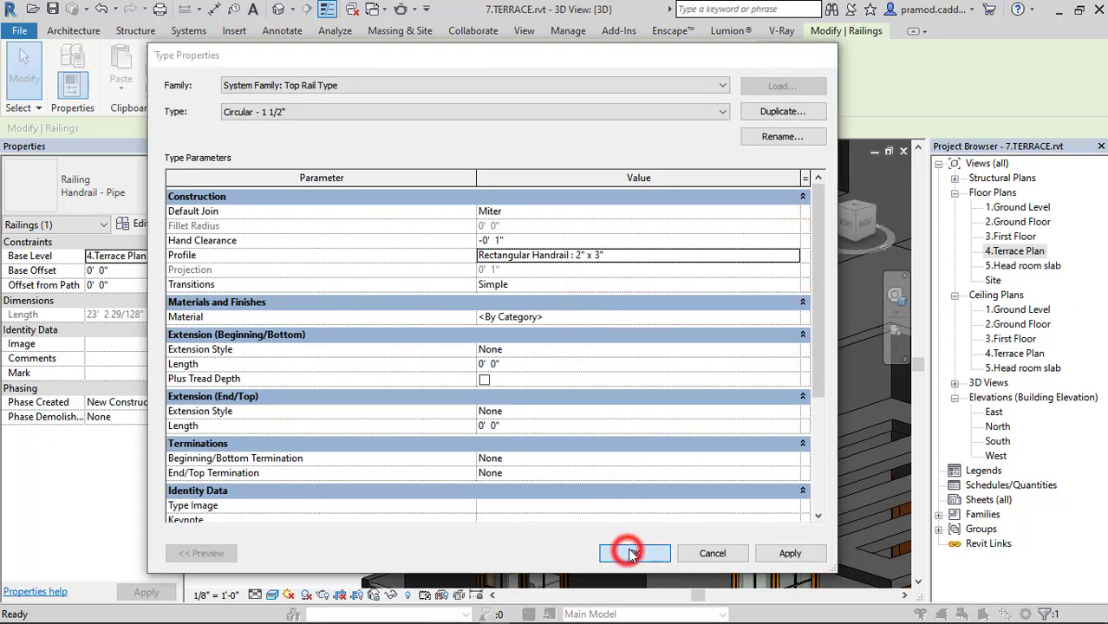
{"action": "left_click", "coordinate": [633, 553]}
{"action": "left_click", "coordinate": [635, 553]}
Select the short and long parapet walls and try a new height, dismissing the invalid-value error
{"action": "left_click", "coordinate": [417, 251]}
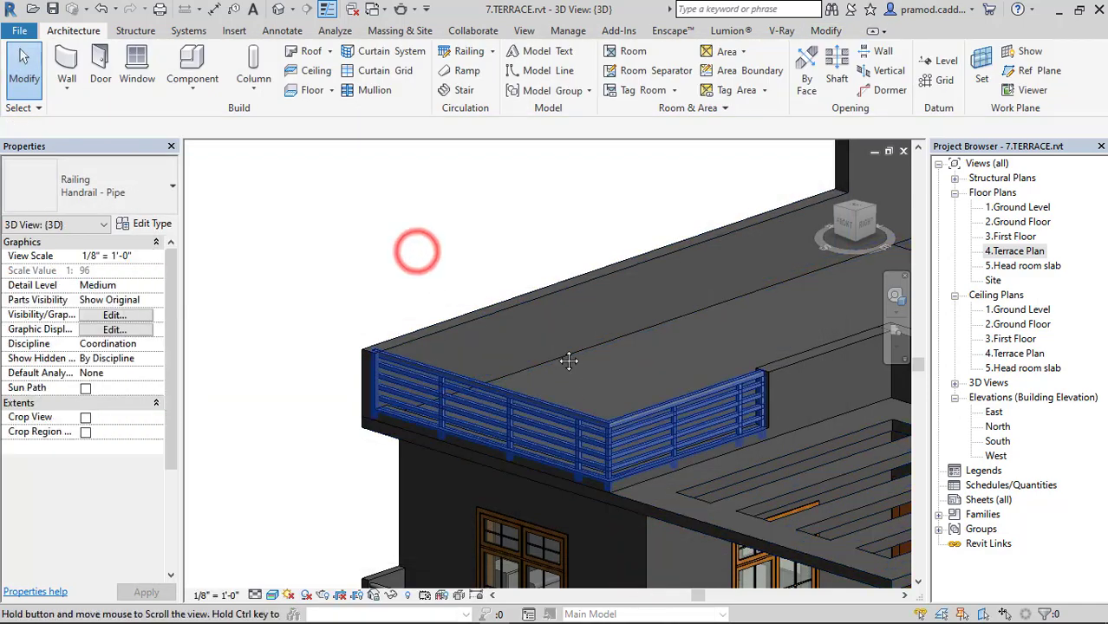
{"action": "mouse_move", "coordinate": [569, 360]}
{"action": "middle_mouse_down", "text": "shift"}
{"action": "mouse_move", "coordinate": [696, 387]}
{"action": "mouse_move", "coordinate": [725, 353]}
{"action": "middle_mouse_up", "text": "shift"}
{"action": "left_click", "coordinate": [762, 330]}
{"action": "middle_click_drag", "start_coordinate": [518, 253], "coordinate": [482, 245], "text": "shift"}
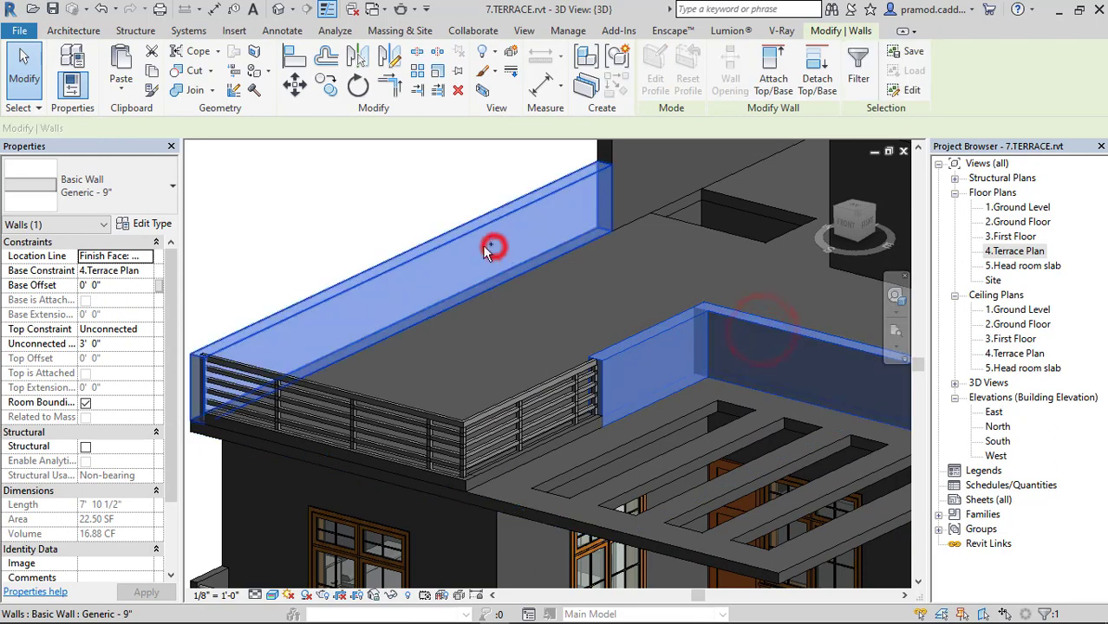
{"action": "left_click", "coordinate": [486, 249], "text": "ctrl"}
{"action": "left_click", "coordinate": [104, 344]}
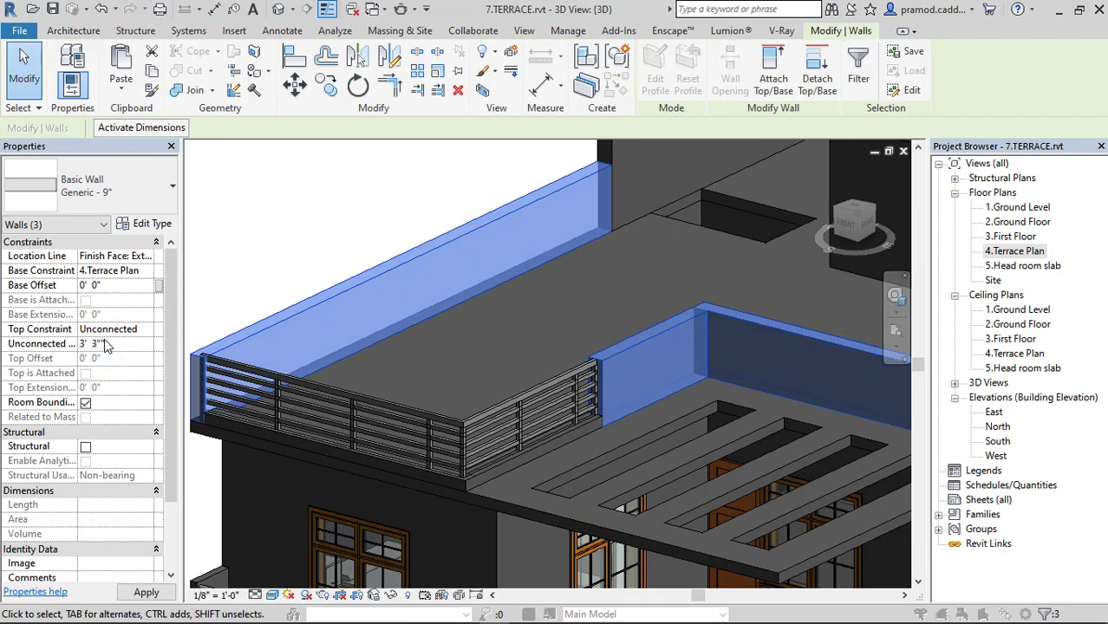
{"action": "key", "text": "Return"}
{"action": "left_click", "coordinate": [655, 324]}
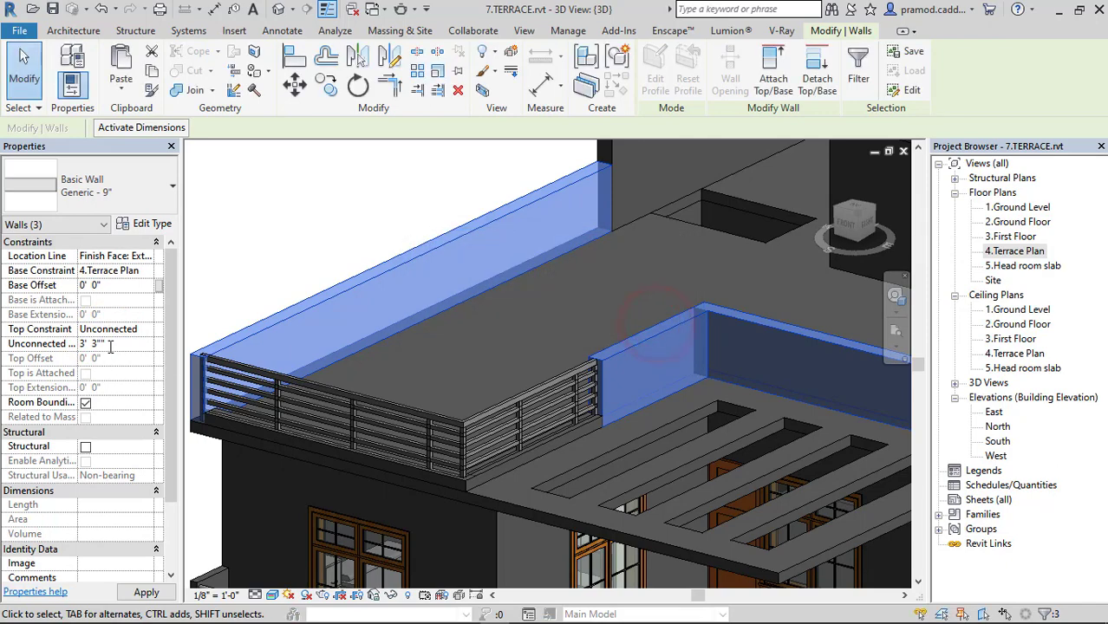
{"action": "left_click", "coordinate": [272, 210]}
Set the top and back parapet walls' Unconnected Height to 3' 3"
{"action": "scroll", "coordinate": [273, 210], "scroll_direction": "down", "scroll_amount": 3}
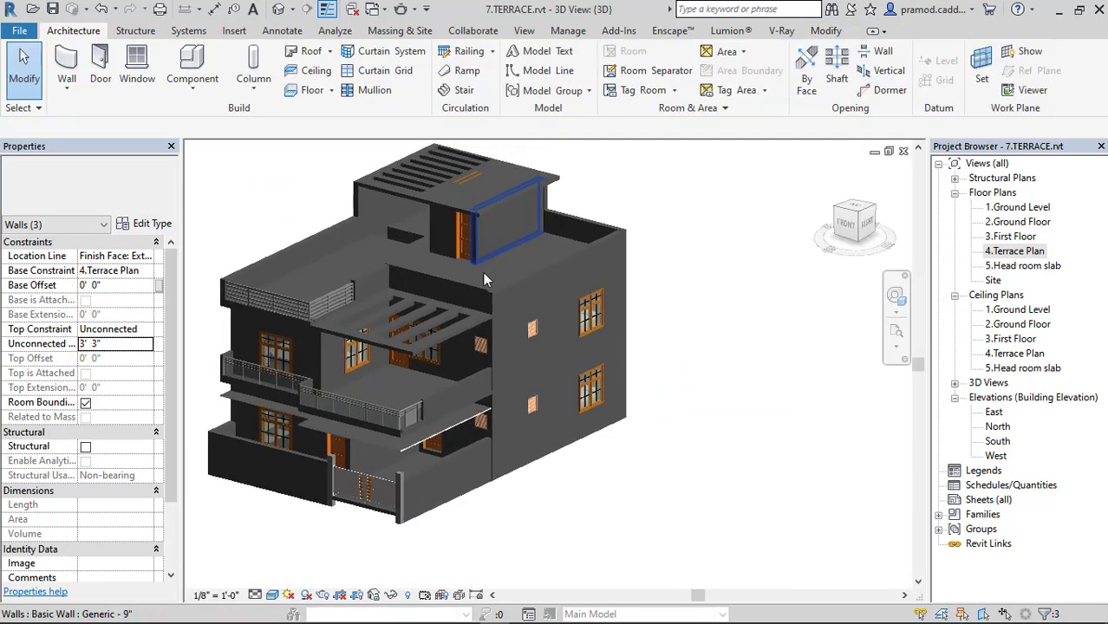
{"action": "scroll", "coordinate": [503, 288], "scroll_direction": "up", "scroll_amount": 3}
{"action": "left_click", "coordinate": [503, 288]}
{"action": "scroll", "coordinate": [503, 288], "scroll_direction": "up", "scroll_amount": 2}
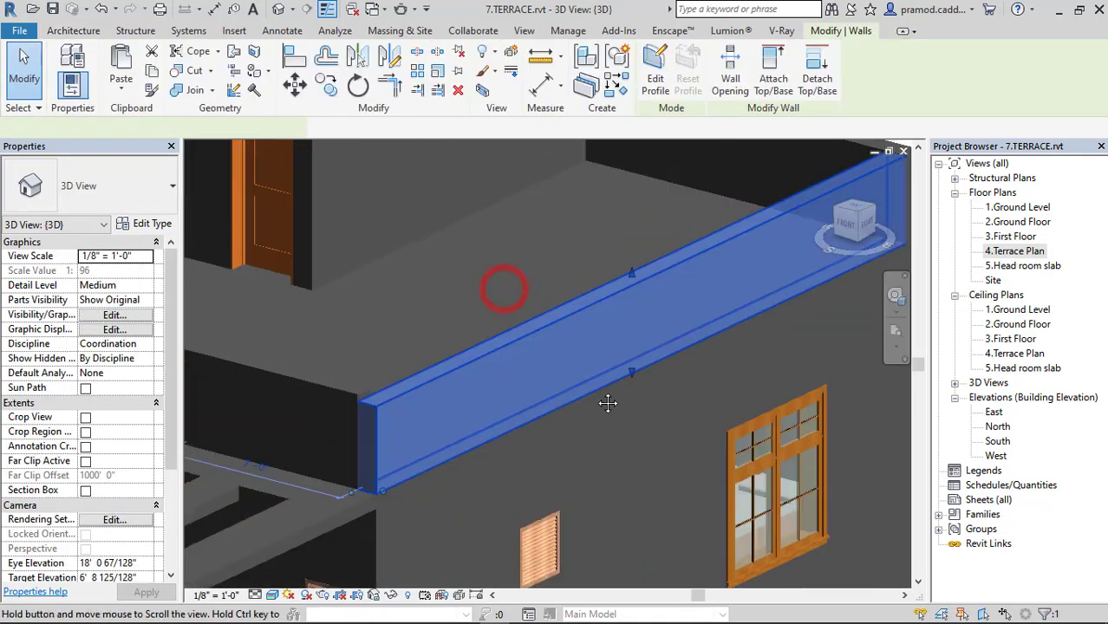
{"action": "left_click", "coordinate": [686, 232], "text": "ctrl"}
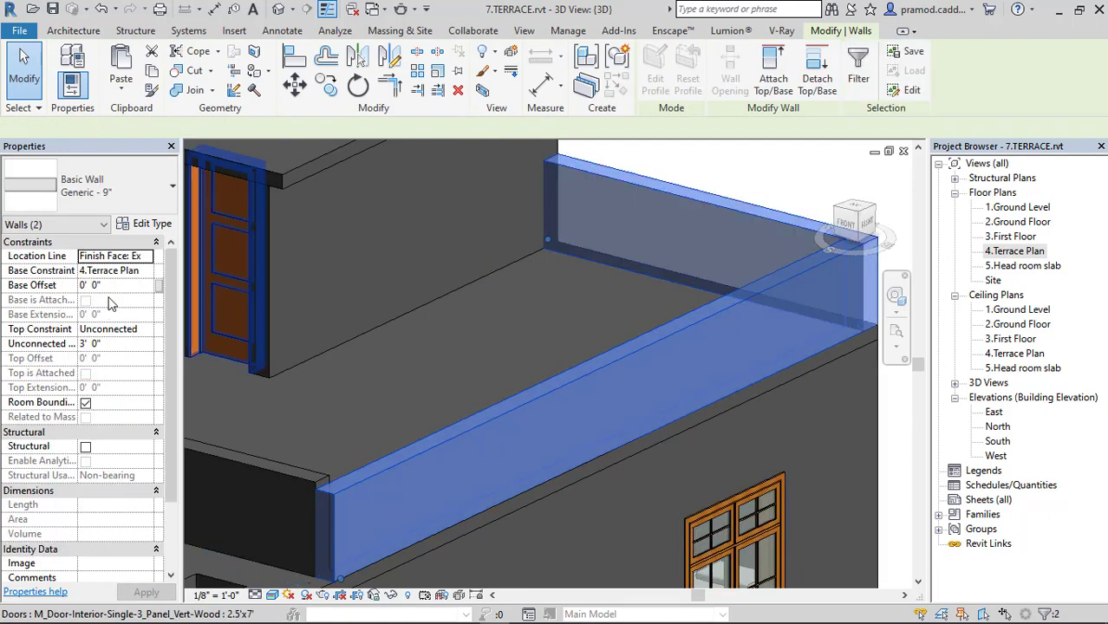
{"action": "left_click", "coordinate": [98, 344]}
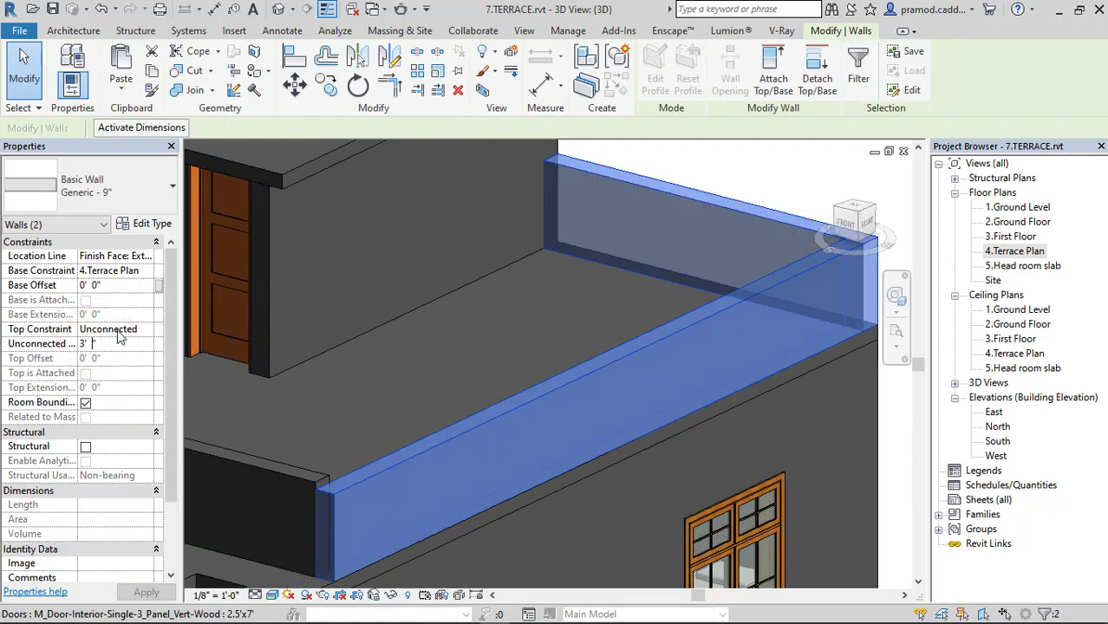
{"action": "type", "text": "3\""}
{"action": "key", "text": "Return"}
{"action": "scroll", "coordinate": [612, 286], "scroll_direction": "down", "scroll_amount": 5}
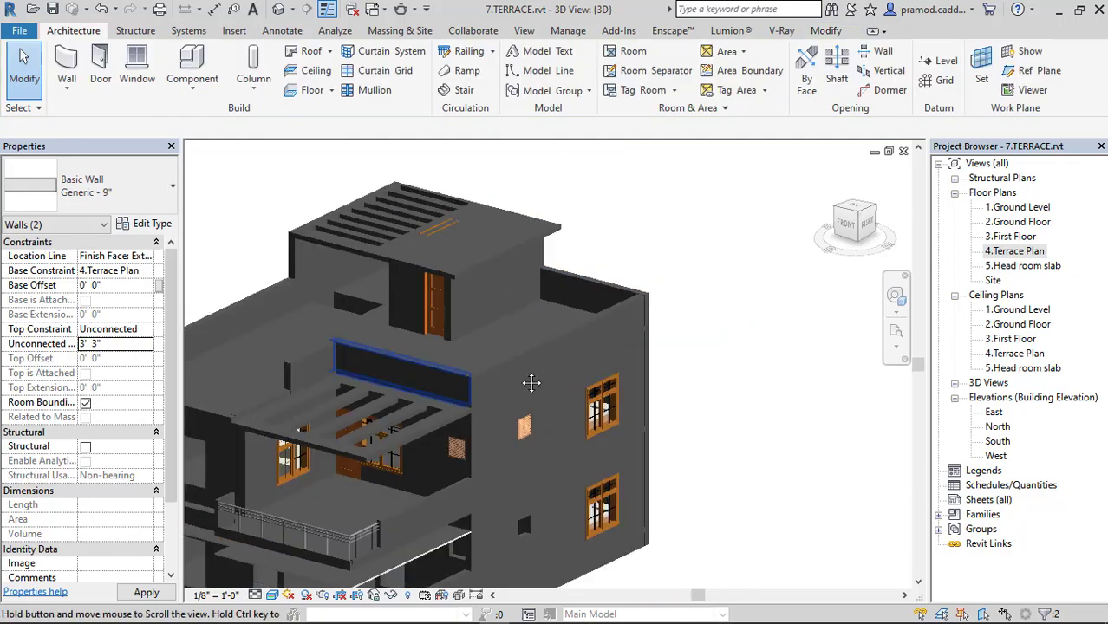
{"action": "mouse_move", "coordinate": [599, 364]}
{"action": "middle_mouse_down", "text": "shift"}
{"action": "mouse_move", "coordinate": [619, 367]}
{"action": "mouse_move", "coordinate": [490, 401]}
{"action": "mouse_move", "coordinate": [487, 468]}
{"action": "middle_mouse_up", "text": "shift"}
On 1.Ground Level, pan to the living room and start placing an architectural column
{"action": "double_click", "coordinate": [1020, 209]}
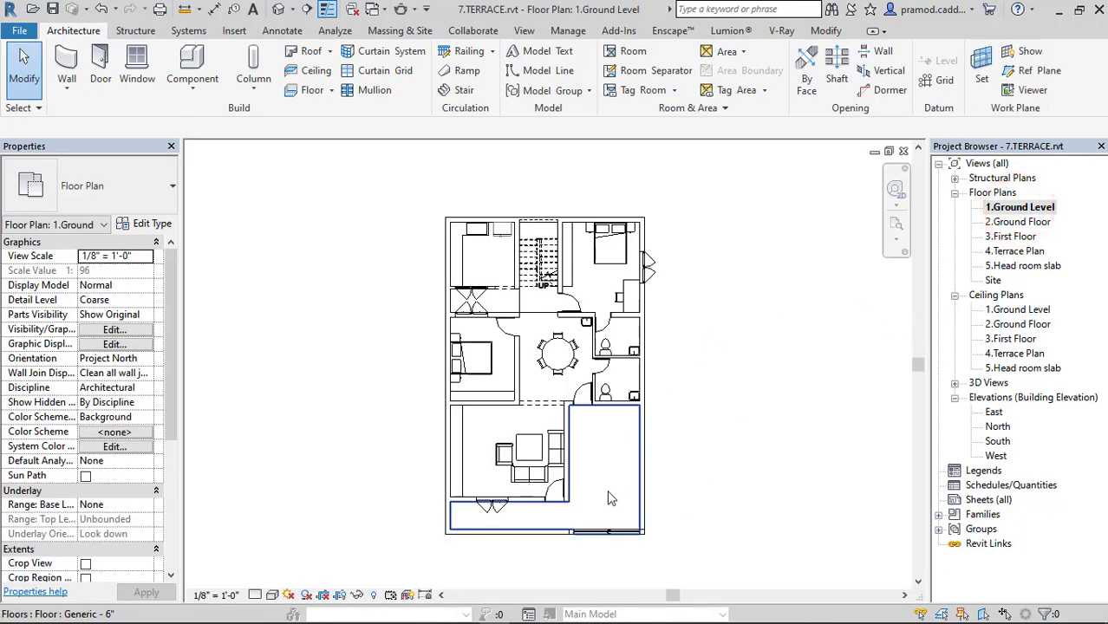
{"action": "scroll", "coordinate": [609, 499], "scroll_direction": "up", "scroll_amount": 2}
{"action": "middle_click_drag", "start_coordinate": [609, 499], "coordinate": [276, 351]}
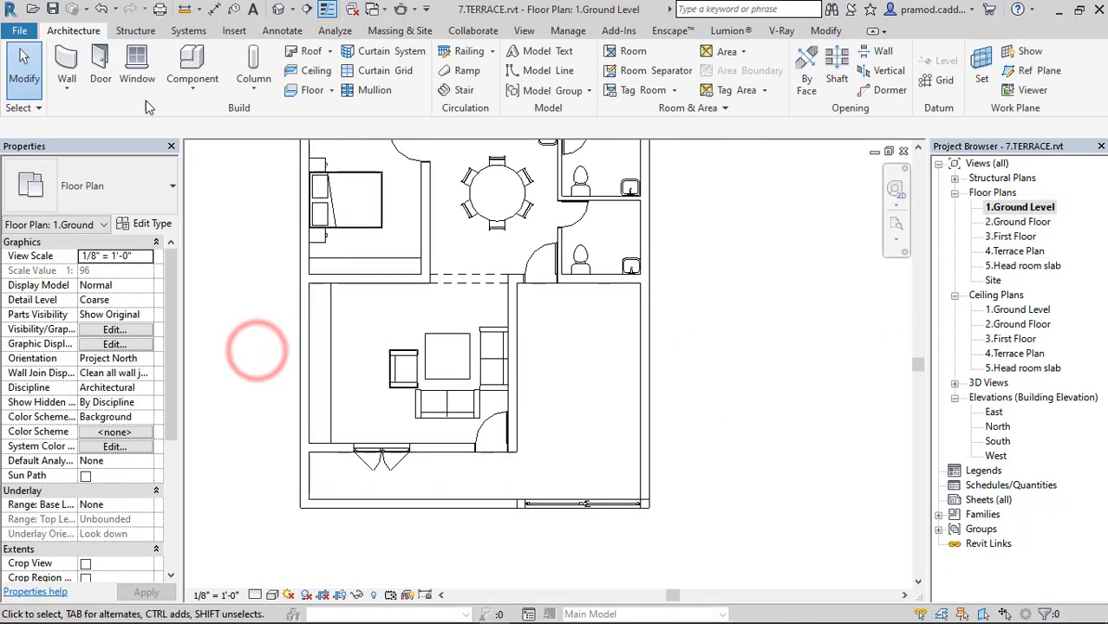
{"action": "left_click", "coordinate": [248, 92]}
{"action": "left_click", "coordinate": [260, 146]}
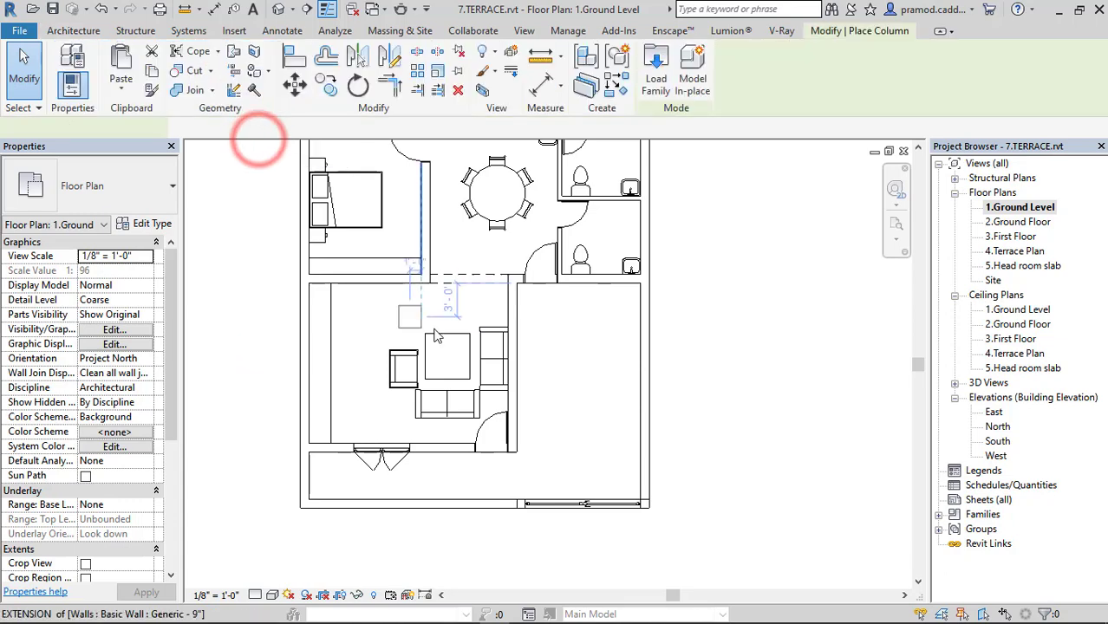
Duplicate the 24" x 24" column type as 9"X12" with Depth 0' 9" and Width 12"
{"action": "left_click", "coordinate": [141, 225]}
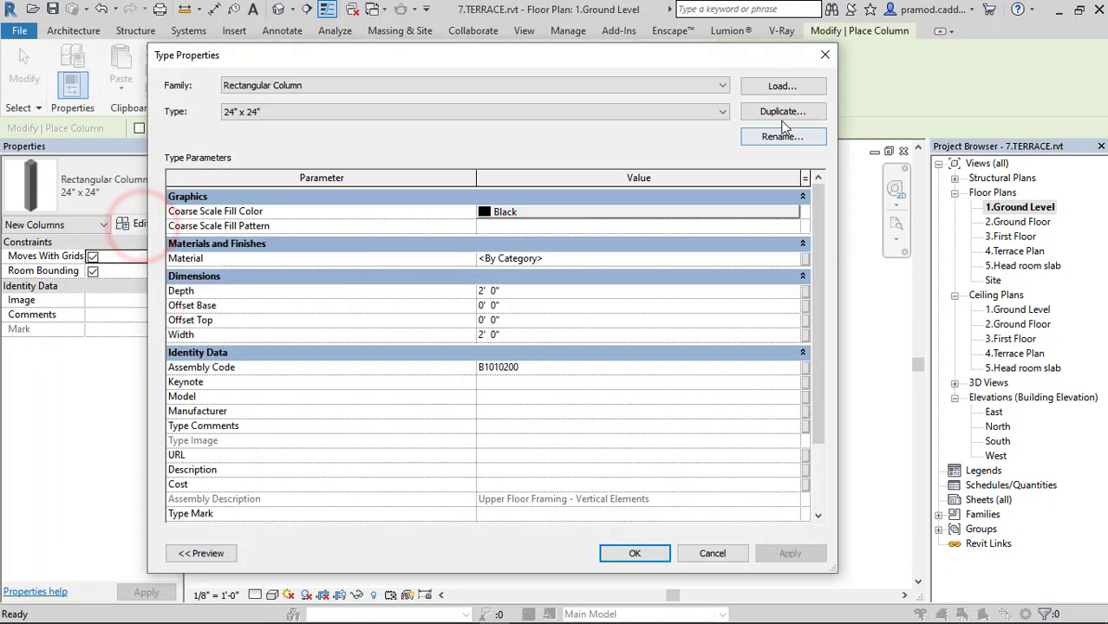
{"action": "left_click", "coordinate": [783, 111]}
{"action": "type", "text": "9\"X12"}
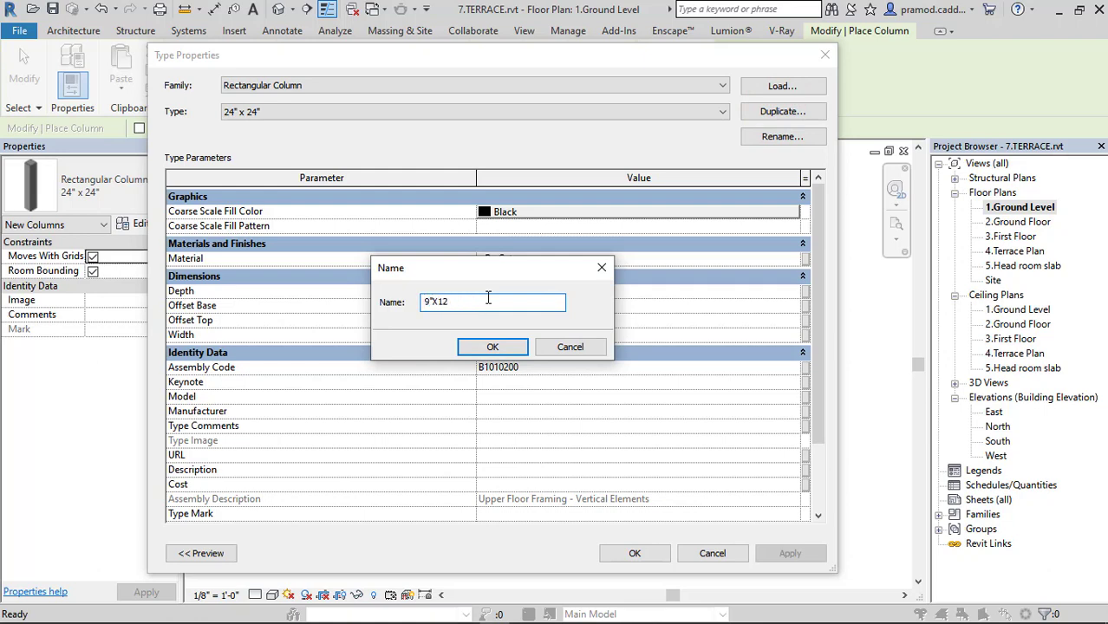
{"action": "key", "text": "Return"}
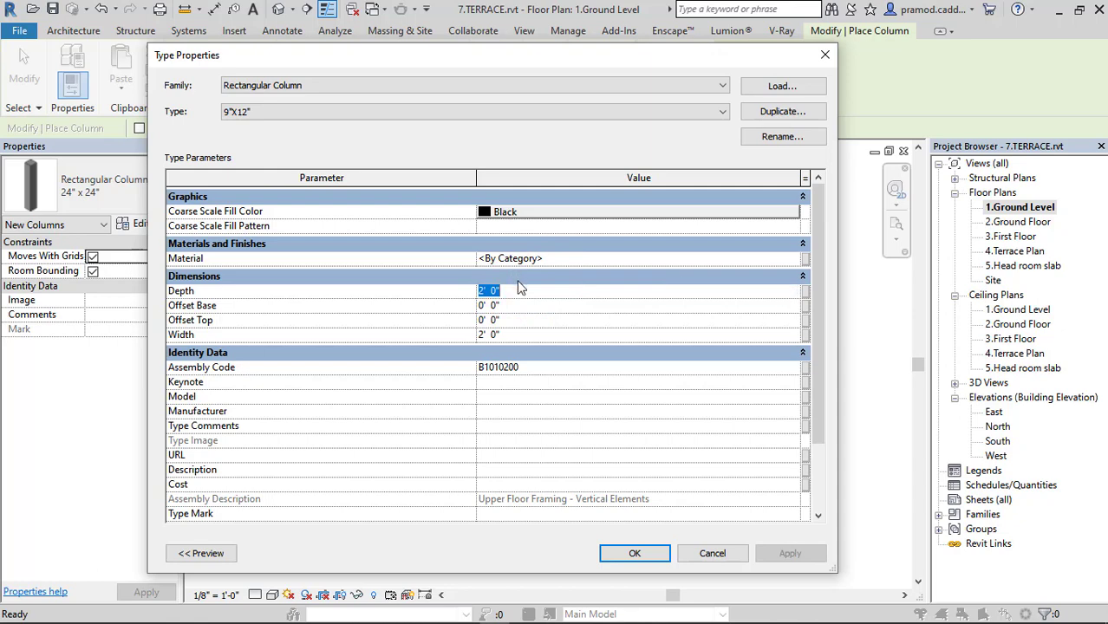
{"action": "left_click", "coordinate": [512, 335]}
{"action": "type", "text": "12\""}
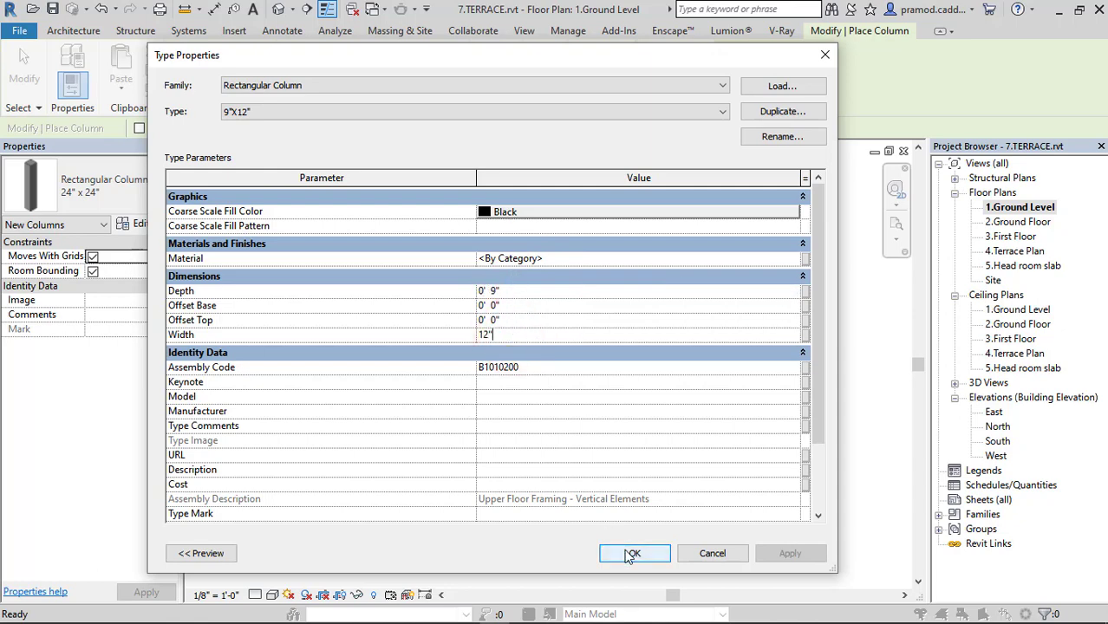
{"action": "left_click", "coordinate": [628, 553]}
{"action": "scroll", "coordinate": [637, 520], "scroll_direction": "up", "scroll_amount": 3}
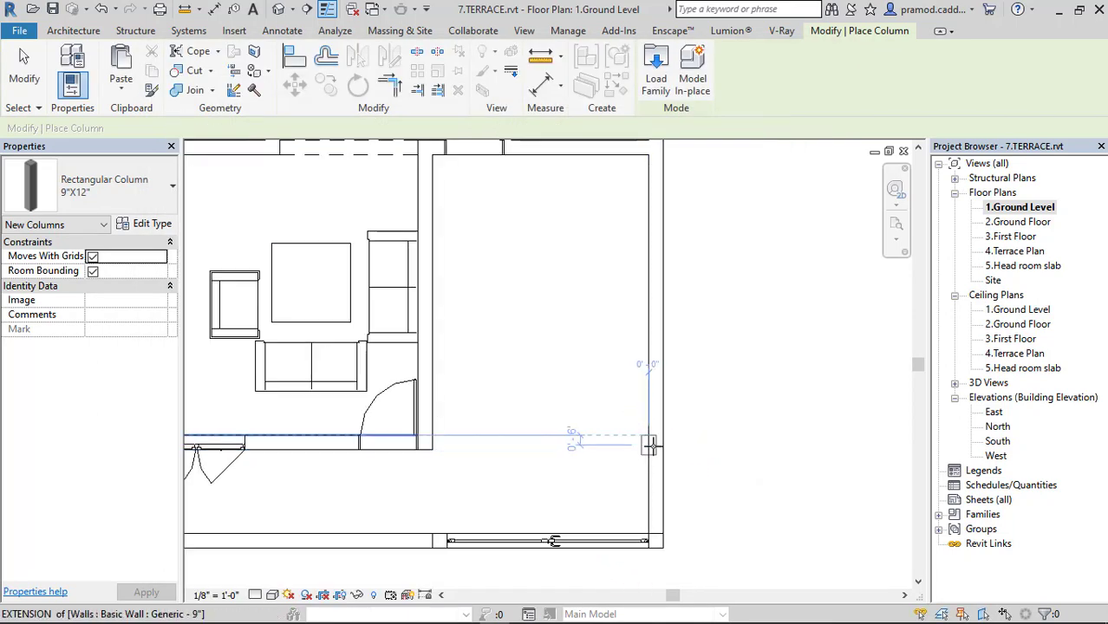
Set the 9"X12" columns' top to 4.Terrace Plan and place them at the wall corners
{"action": "scroll", "coordinate": [655, 447], "scroll_direction": "up", "scroll_amount": 2}
{"action": "left_click", "coordinate": [358, 128]}
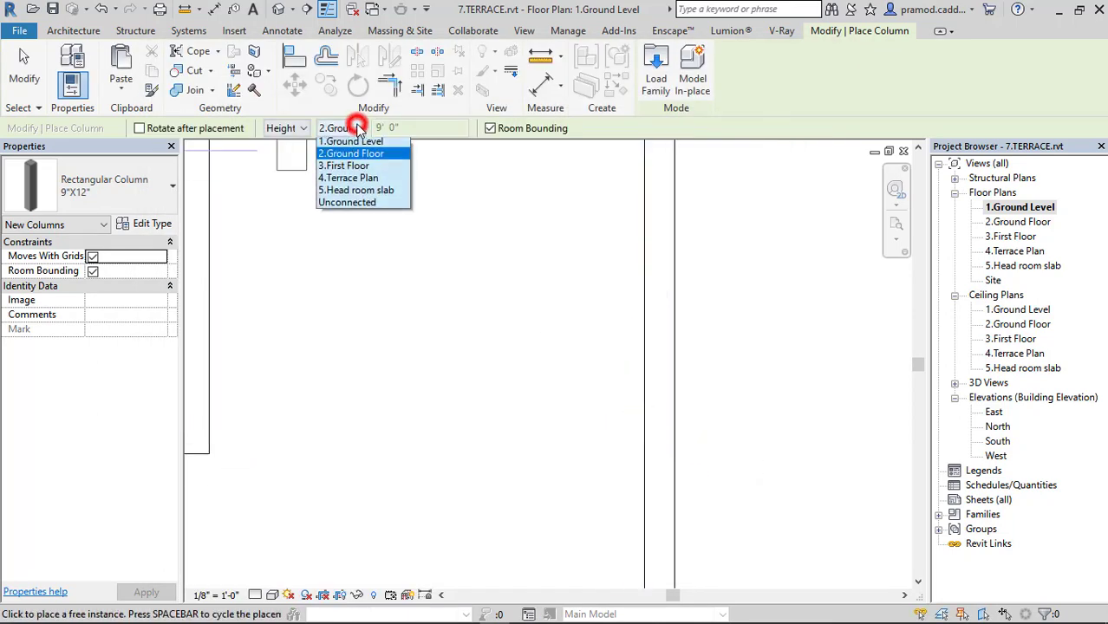
{"action": "left_click", "coordinate": [353, 182]}
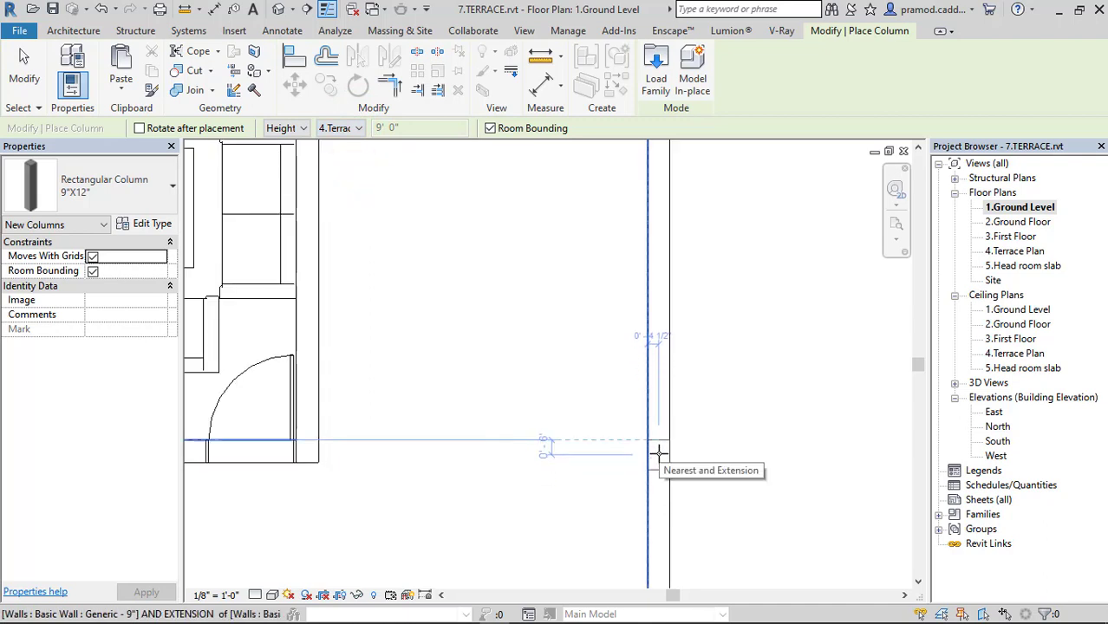
{"action": "scroll", "coordinate": [659, 448], "scroll_direction": "down", "scroll_amount": 2}
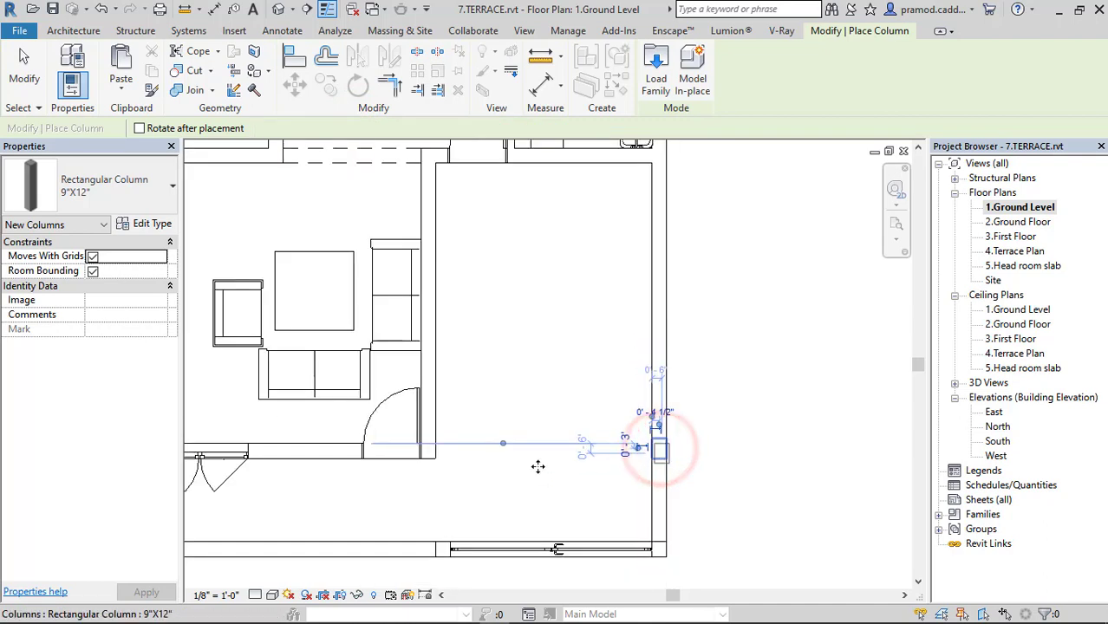
{"action": "scroll", "coordinate": [537, 463], "scroll_direction": "up", "scroll_amount": 3}
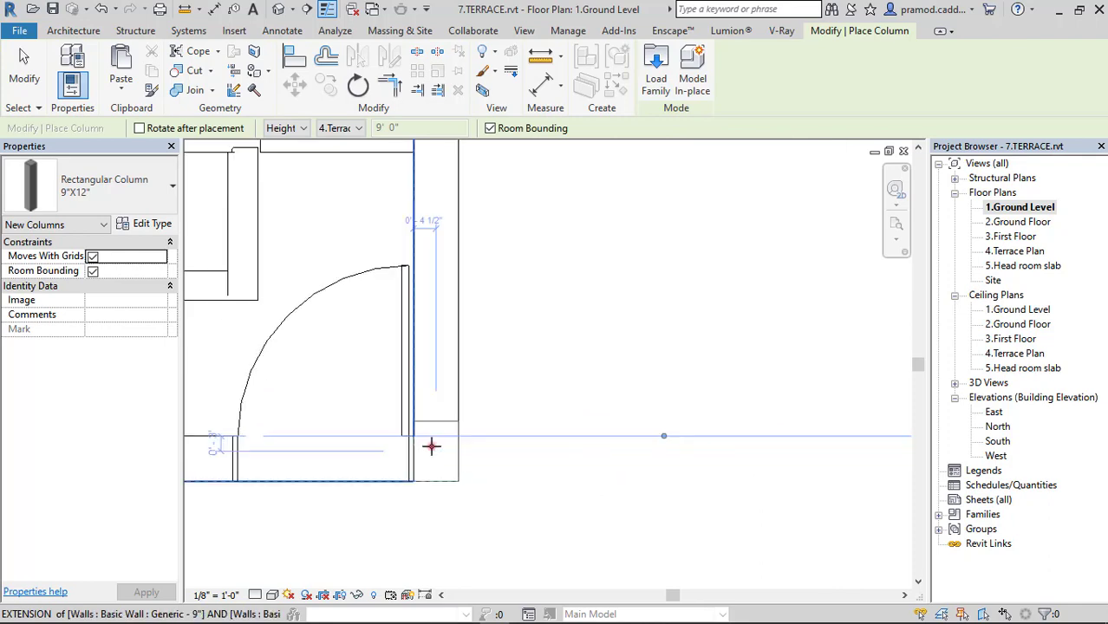
{"action": "scroll", "coordinate": [442, 455], "scroll_direction": "down", "scroll_amount": 3}
Switch to the default 3D view, orbit the house, and end column placement
{"action": "left_click", "coordinate": [278, 9]}
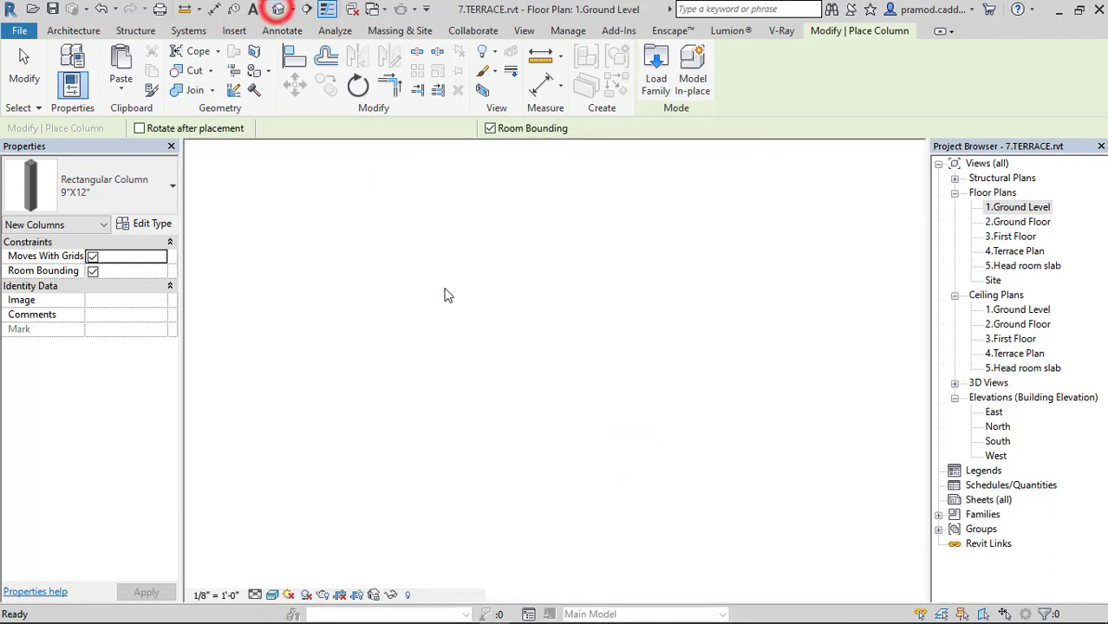
{"action": "mouse_move", "coordinate": [505, 380]}
{"action": "middle_mouse_down", "text": "shift"}
{"action": "mouse_move", "coordinate": [587, 412]}
{"action": "mouse_move", "coordinate": [475, 423]}
{"action": "middle_mouse_up", "text": "shift"}
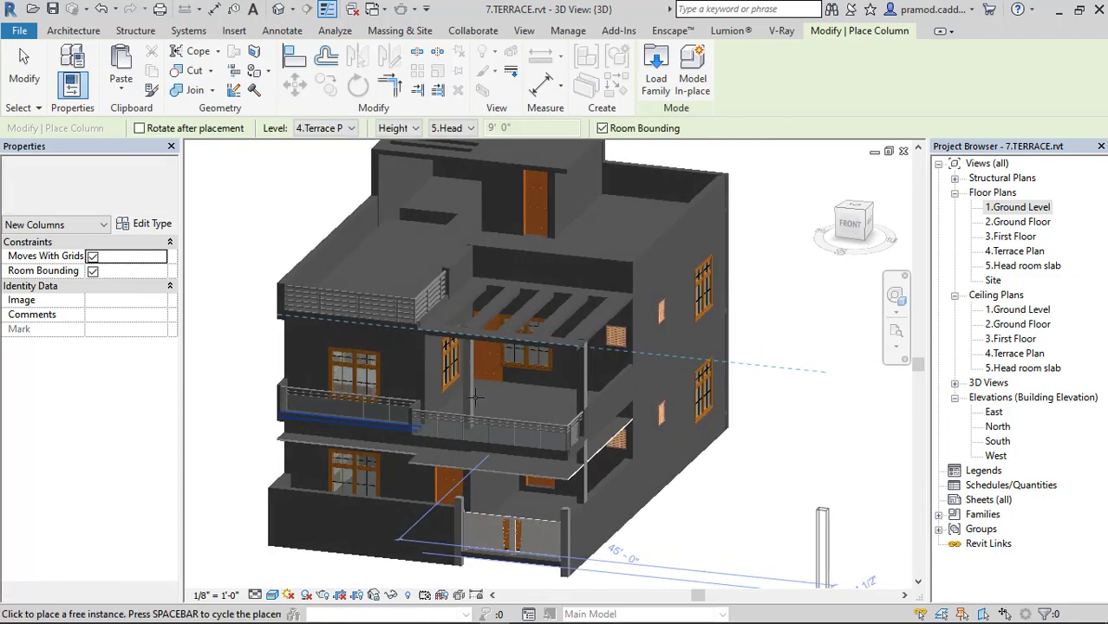
{"action": "key", "text": "Escape"}
{"action": "key", "text": "Escape"}
{"action": "scroll", "coordinate": [473, 420], "scroll_direction": "up", "scroll_amount": 3}
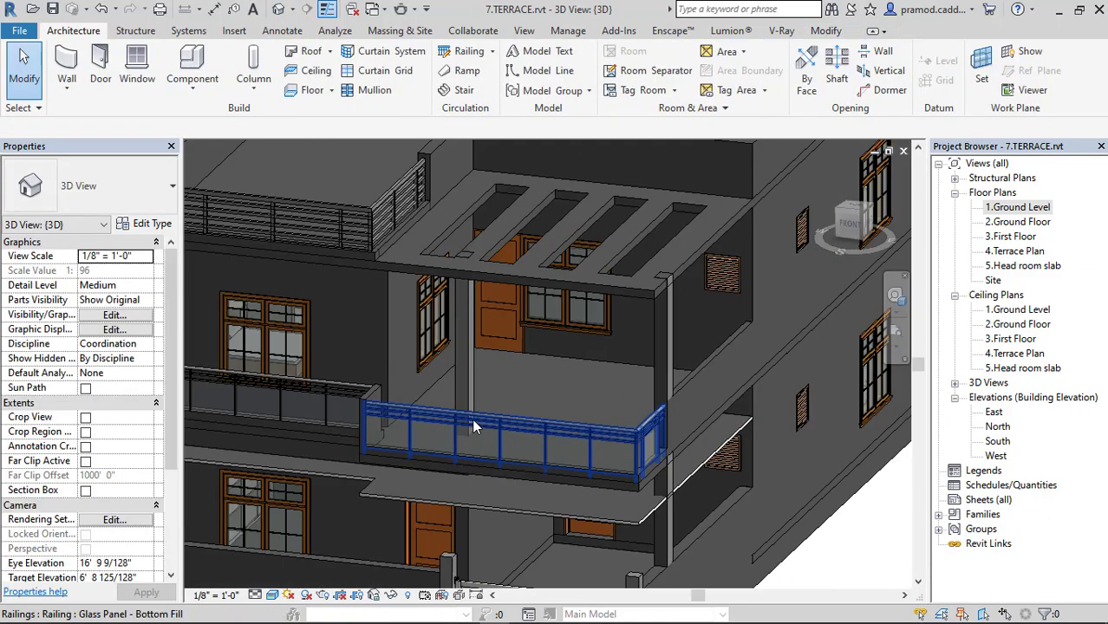
Orbit the 3D view around the house's right side to bring both columns into view
{"action": "mouse_move", "coordinate": [614, 385]}
{"action": "middle_mouse_down", "text": "shift"}
{"action": "mouse_move", "coordinate": [580, 414]}
{"action": "mouse_move", "coordinate": [532, 365]}
{"action": "mouse_move", "coordinate": [349, 292]}
{"action": "middle_mouse_up", "text": "shift"}
{"action": "left_click", "coordinate": [855, 219]}
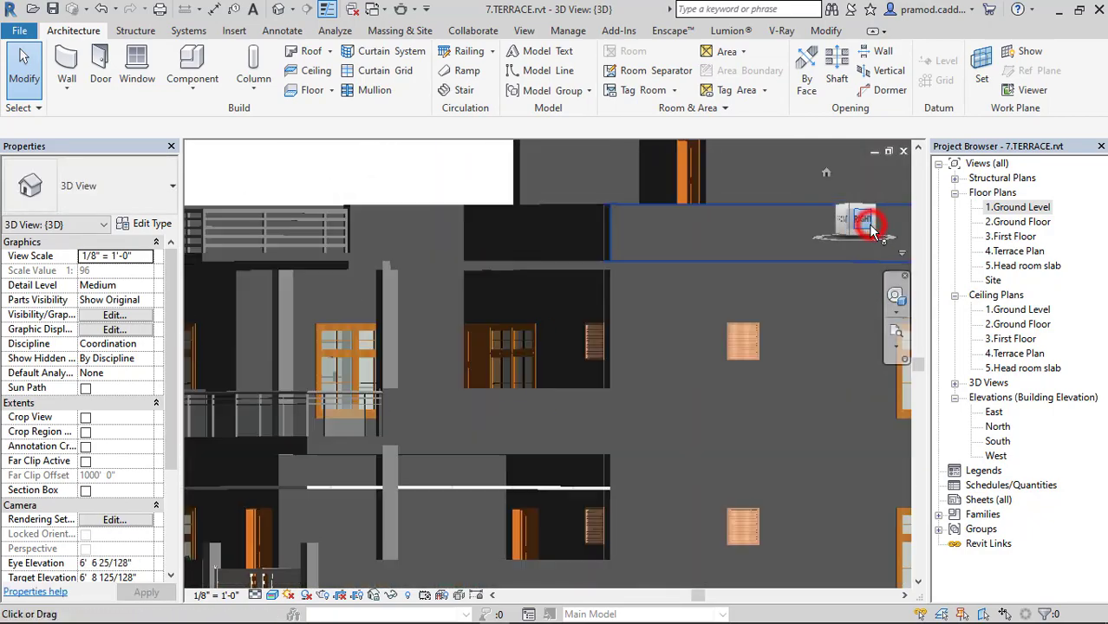
{"action": "scroll", "coordinate": [446, 343], "scroll_direction": "up", "scroll_amount": 3}
{"action": "middle_click_drag", "start_coordinate": [435, 348], "coordinate": [607, 386], "text": "shift"}
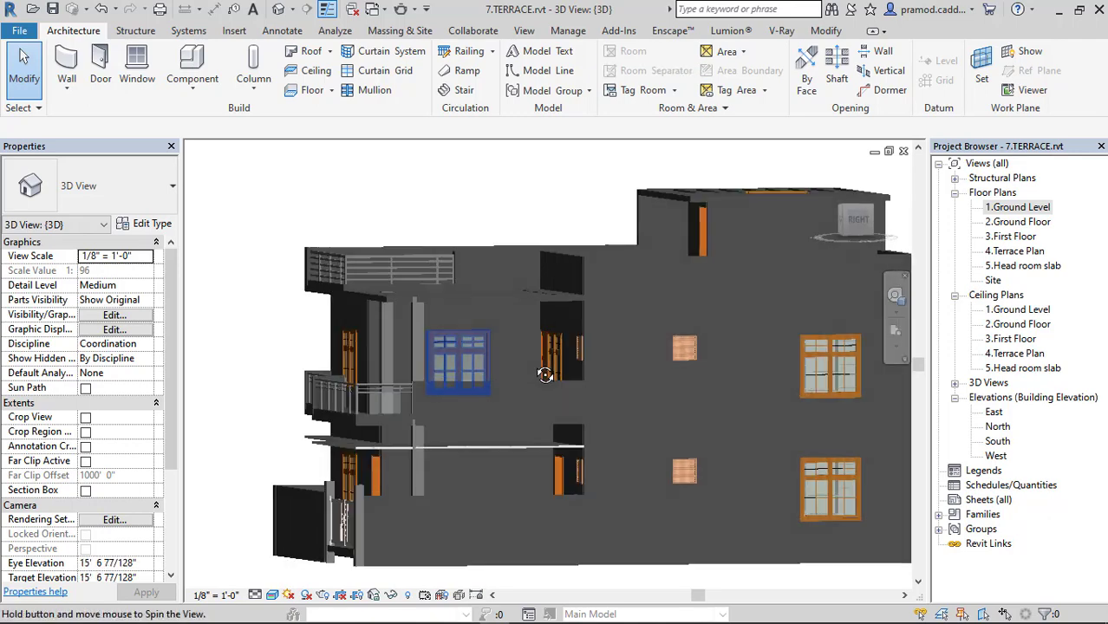
{"action": "scroll", "coordinate": [607, 385], "scroll_direction": "up", "scroll_amount": 2}
{"action": "scroll", "coordinate": [575, 327], "scroll_direction": "up", "scroll_amount": 3}
{"action": "scroll", "coordinate": [611, 353], "scroll_direction": "up", "scroll_amount": 1}
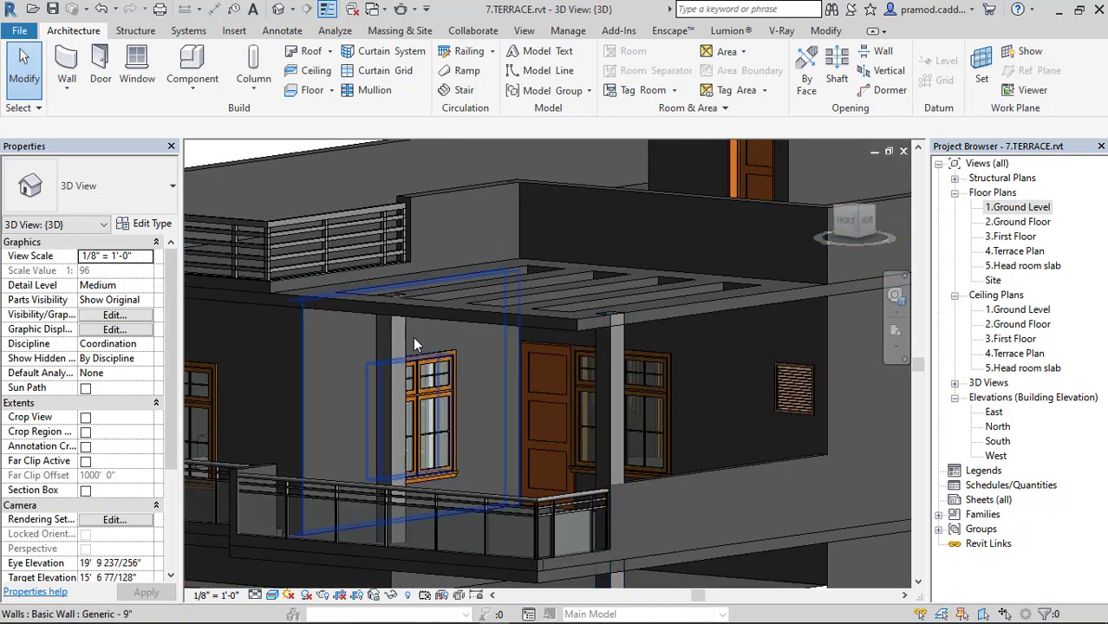
{"action": "scroll", "coordinate": [438, 345], "scroll_direction": "down", "scroll_amount": 2}
{"action": "scroll", "coordinate": [594, 382], "scroll_direction": "down", "scroll_amount": 1}
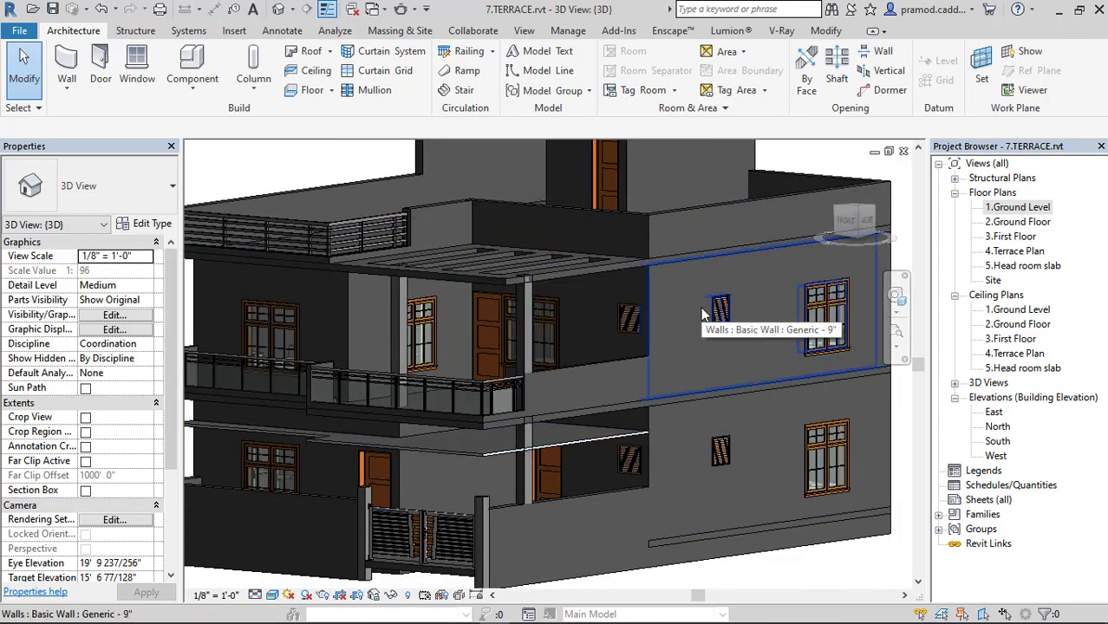
Attach the tops of both 9"X12" columns to the Generic 6" pergola slab
{"action": "left_click", "coordinate": [528, 317]}
{"action": "left_click", "coordinate": [401, 313], "text": "ctrl"}
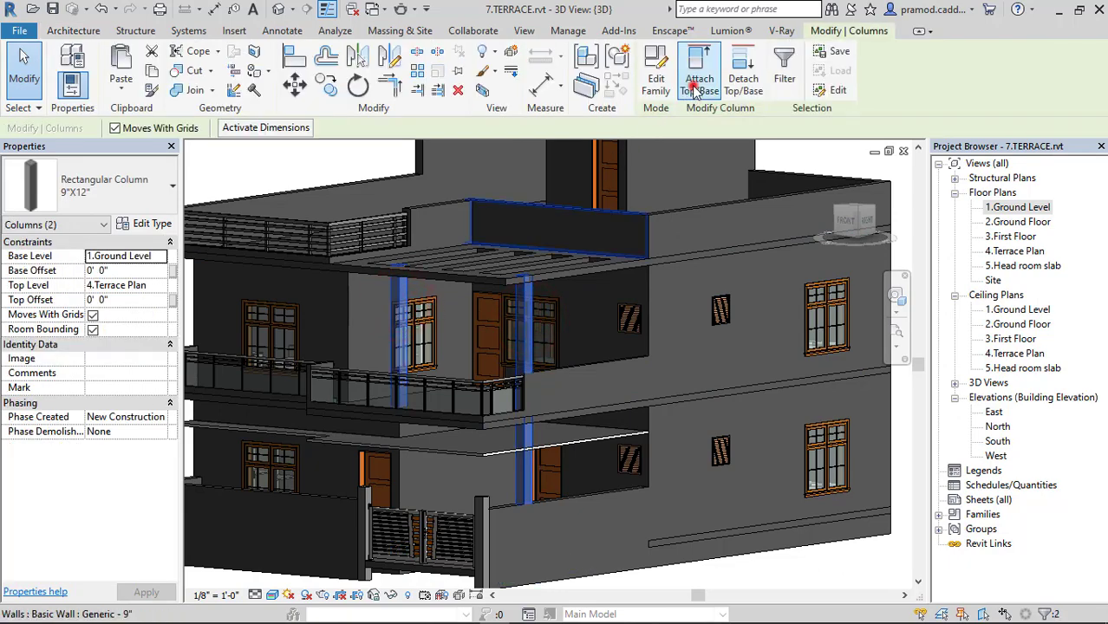
{"action": "left_click", "coordinate": [693, 91]}
{"action": "left_click", "coordinate": [564, 259]}
{"action": "scroll", "coordinate": [562, 293], "scroll_direction": "up", "scroll_amount": 2}
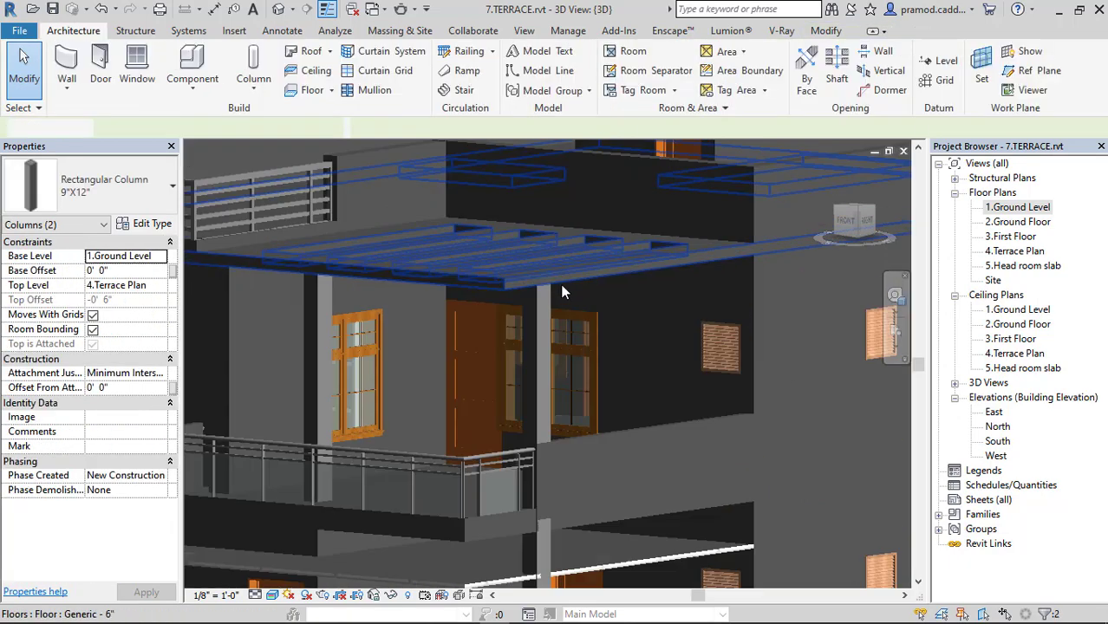
{"action": "mouse_move", "coordinate": [562, 293]}
{"action": "middle_mouse_down", "text": "shift"}
{"action": "mouse_move", "coordinate": [507, 272]}
{"action": "mouse_move", "coordinate": [840, 224]}
{"action": "middle_mouse_up", "text": "shift"}
{"action": "key", "text": "Escape"}
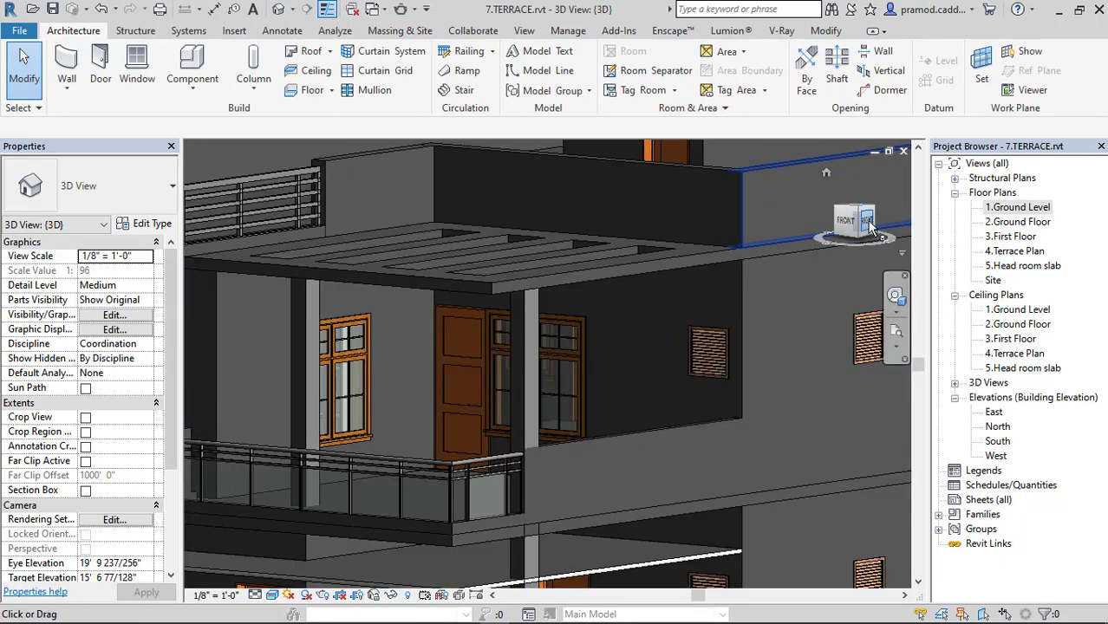
{"action": "left_click", "coordinate": [868, 221]}
{"action": "scroll", "coordinate": [303, 276], "scroll_direction": "up", "scroll_amount": 5}
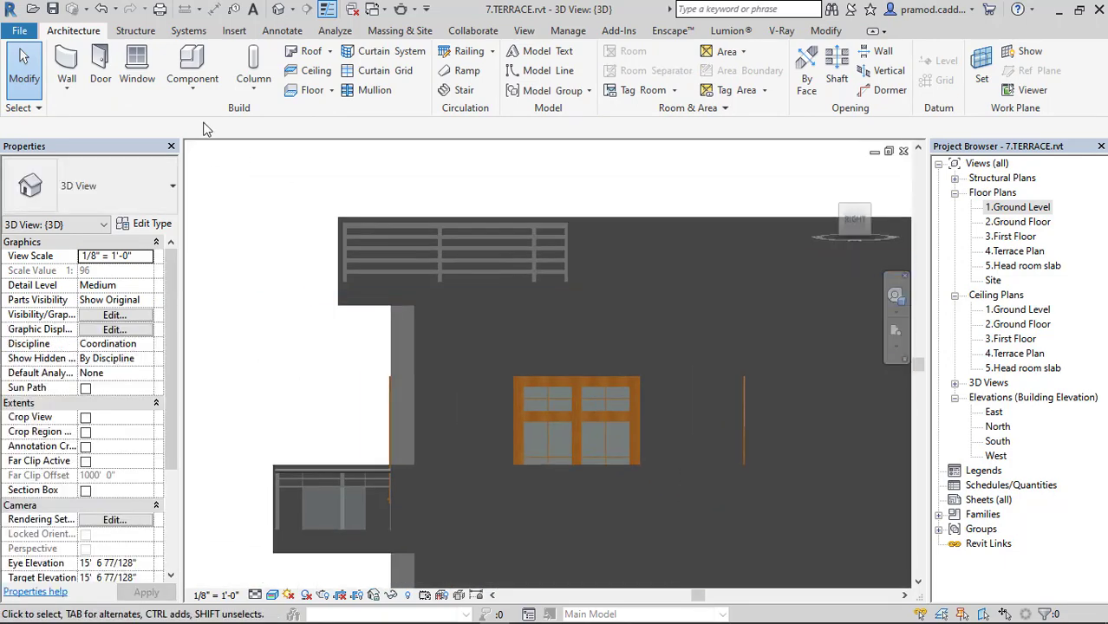
Create an in-place Structural Framing model named Structural Framing 1
{"action": "left_click", "coordinate": [191, 85]}
{"action": "left_click", "coordinate": [201, 144]}
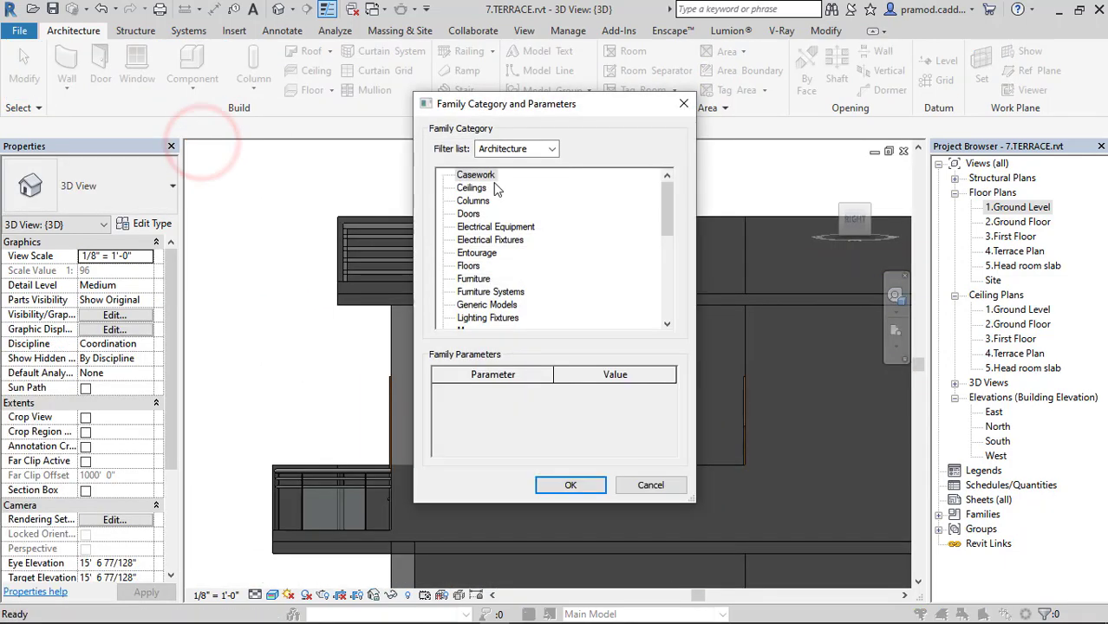
{"action": "scroll", "coordinate": [486, 249], "scroll_direction": "down", "scroll_amount": 2}
{"action": "scroll", "coordinate": [486, 264], "scroll_direction": "down", "scroll_amount": 2}
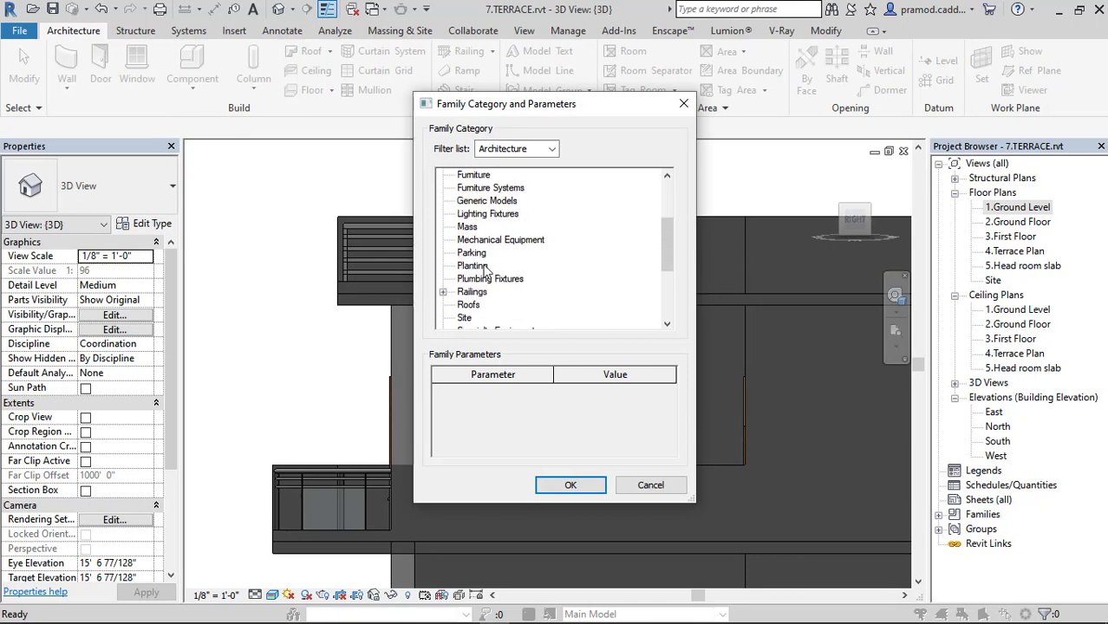
{"action": "scroll", "coordinate": [501, 264], "scroll_direction": "down", "scroll_amount": 2}
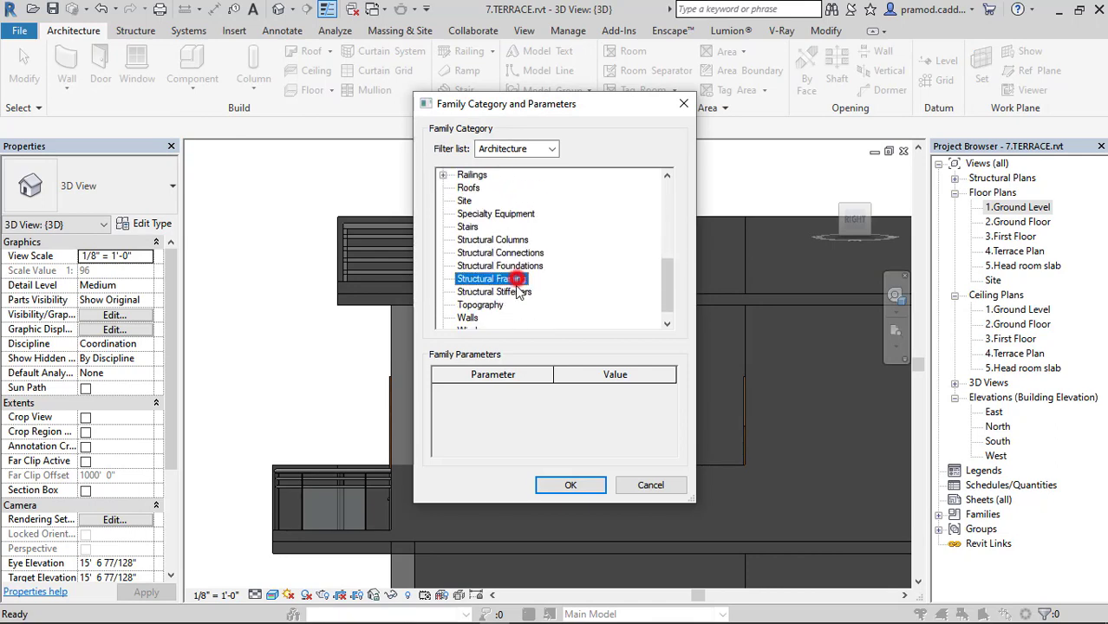
{"action": "left_click", "coordinate": [571, 488]}
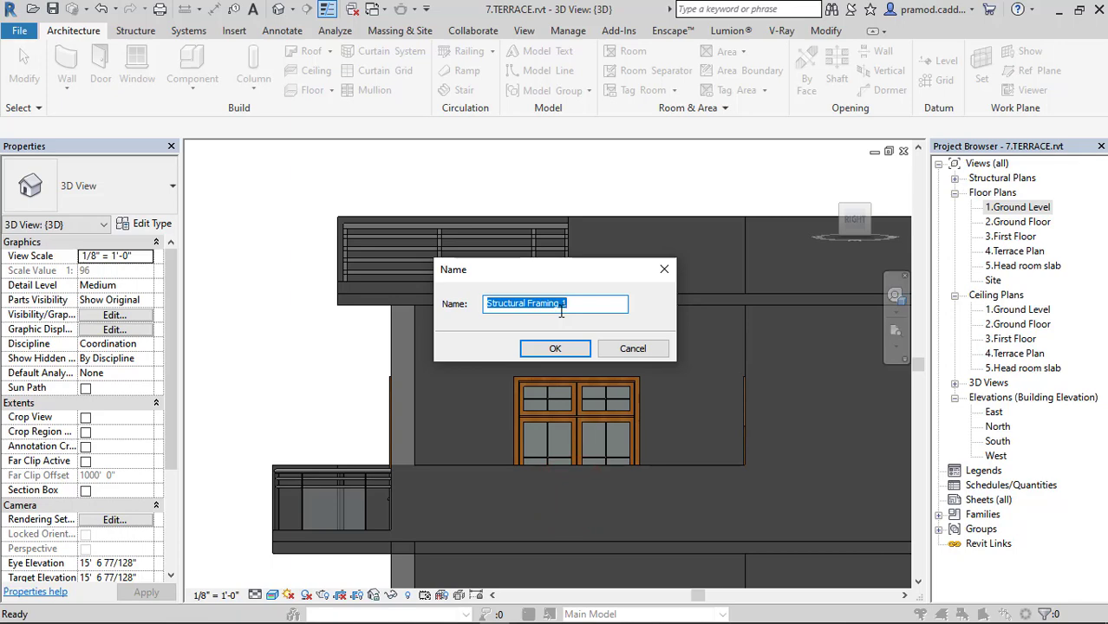
{"action": "left_click", "coordinate": [553, 351]}
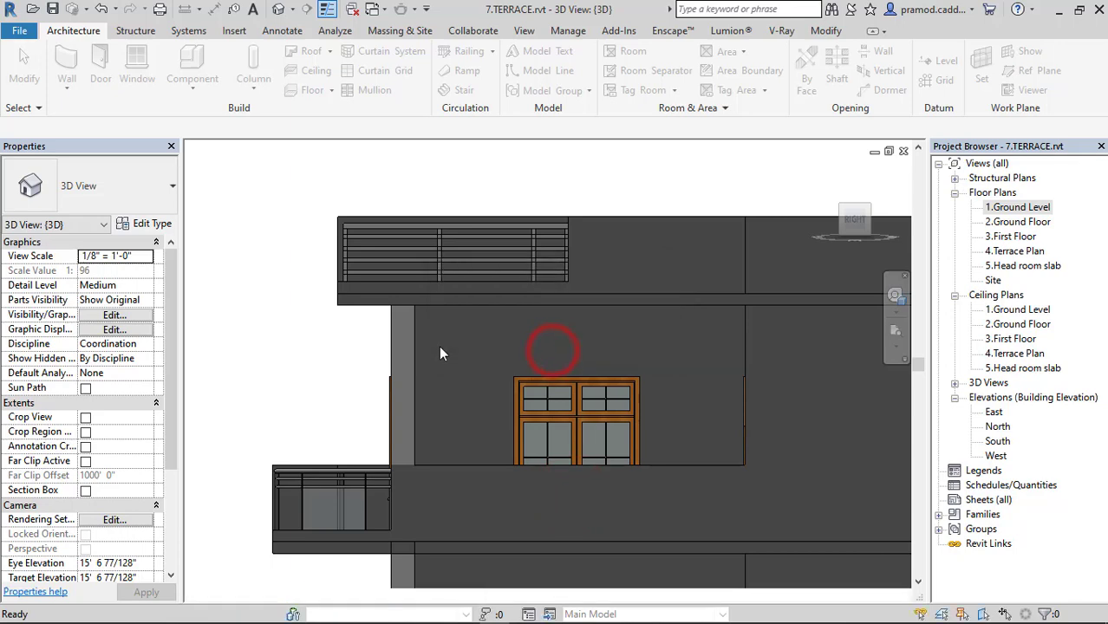
Start an extrusion and pick the wall face as its work plane
{"action": "left_click", "coordinate": [139, 67]}
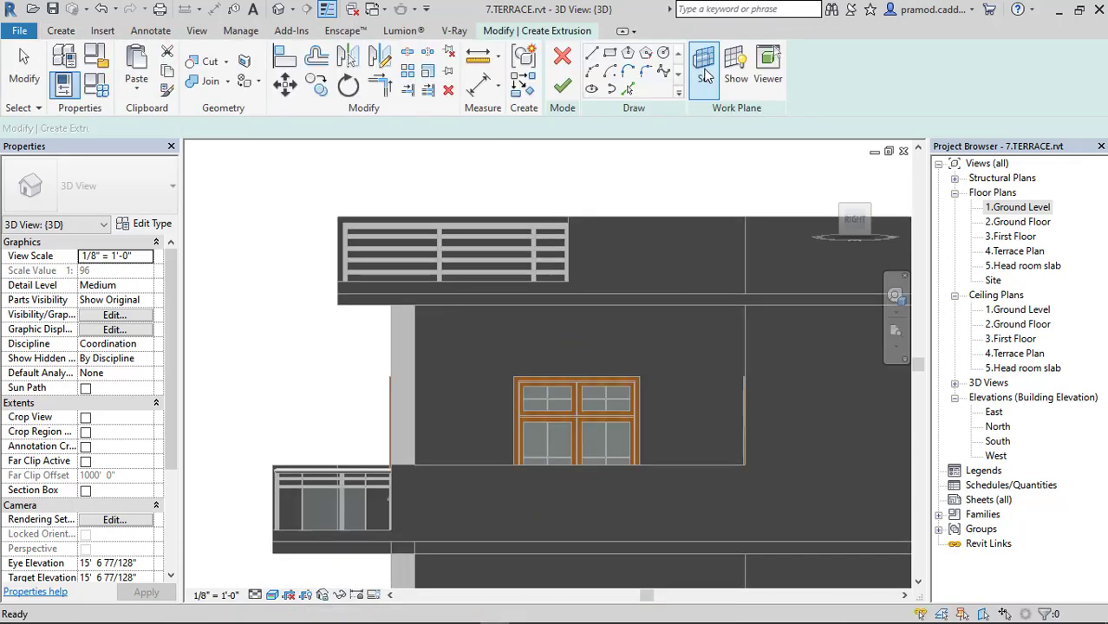
{"action": "left_click", "coordinate": [704, 67]}
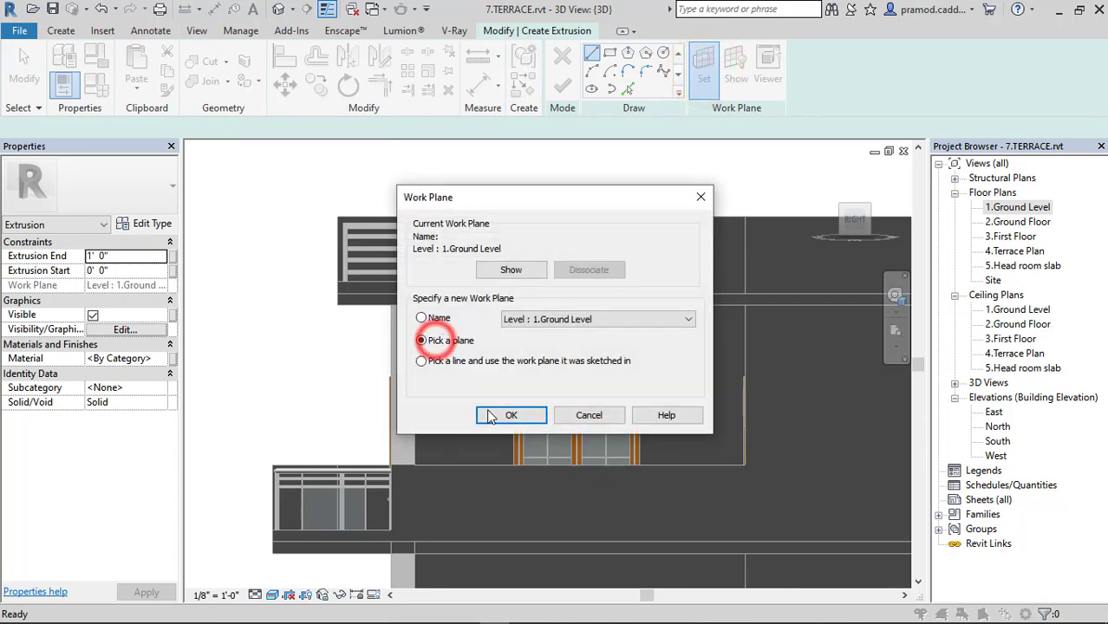
{"action": "left_click", "coordinate": [490, 417]}
{"action": "scroll", "coordinate": [434, 347], "scroll_direction": "up", "scroll_amount": 3}
{"action": "scroll", "coordinate": [377, 364], "scroll_direction": "up", "scroll_amount": 3}
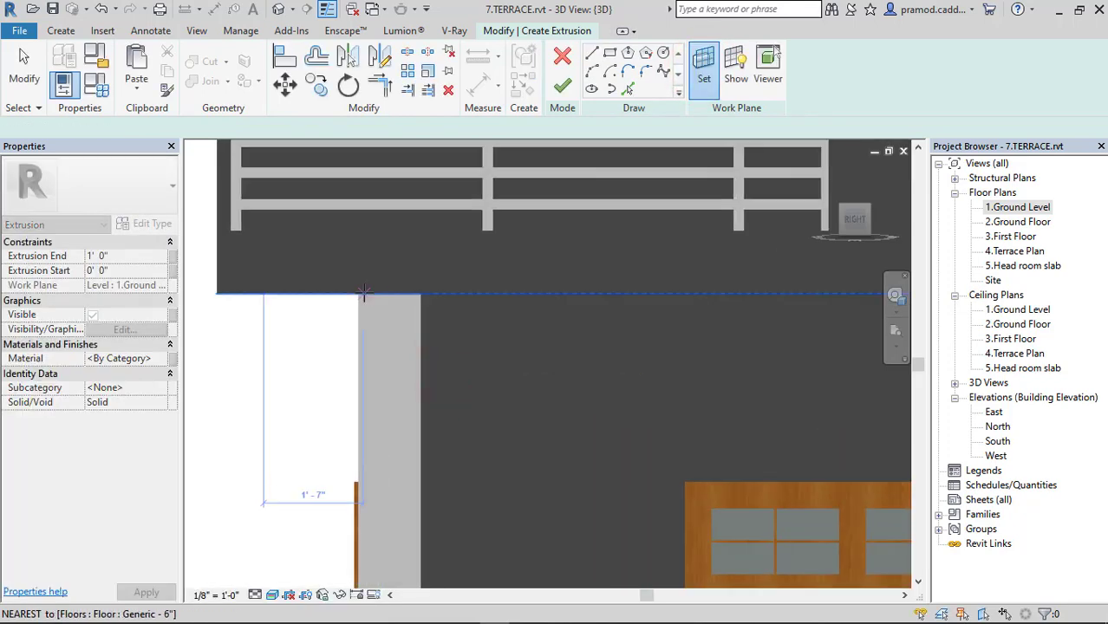
{"action": "left_click", "coordinate": [363, 293]}
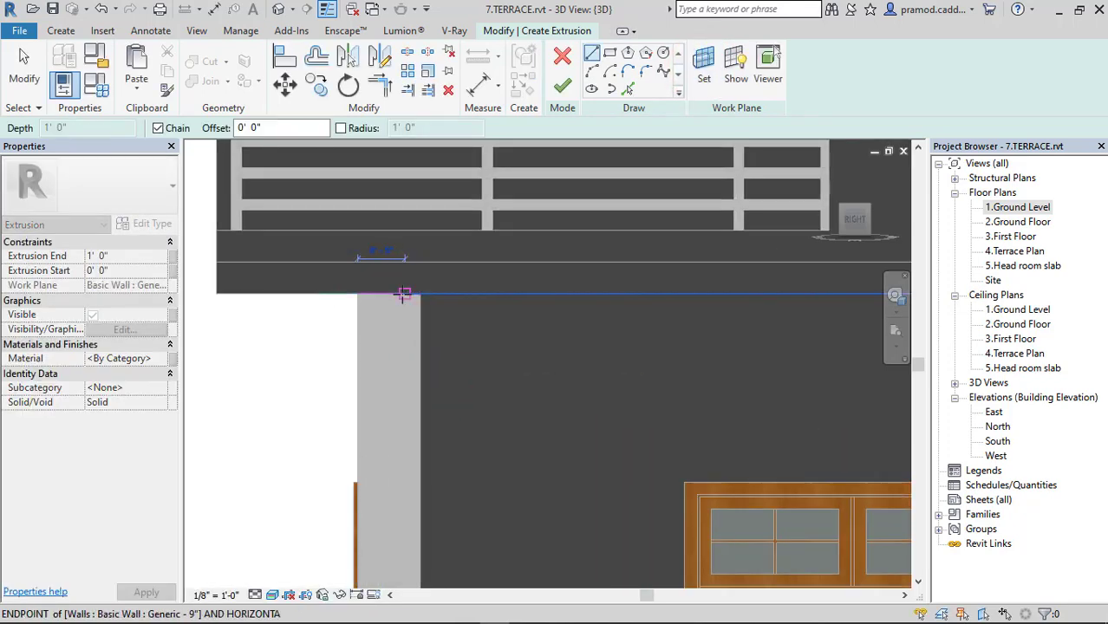
Sketch a 9" x 6" profile rectangle at the column top, setting its depth to 6"
{"action": "left_click", "coordinate": [403, 295]}
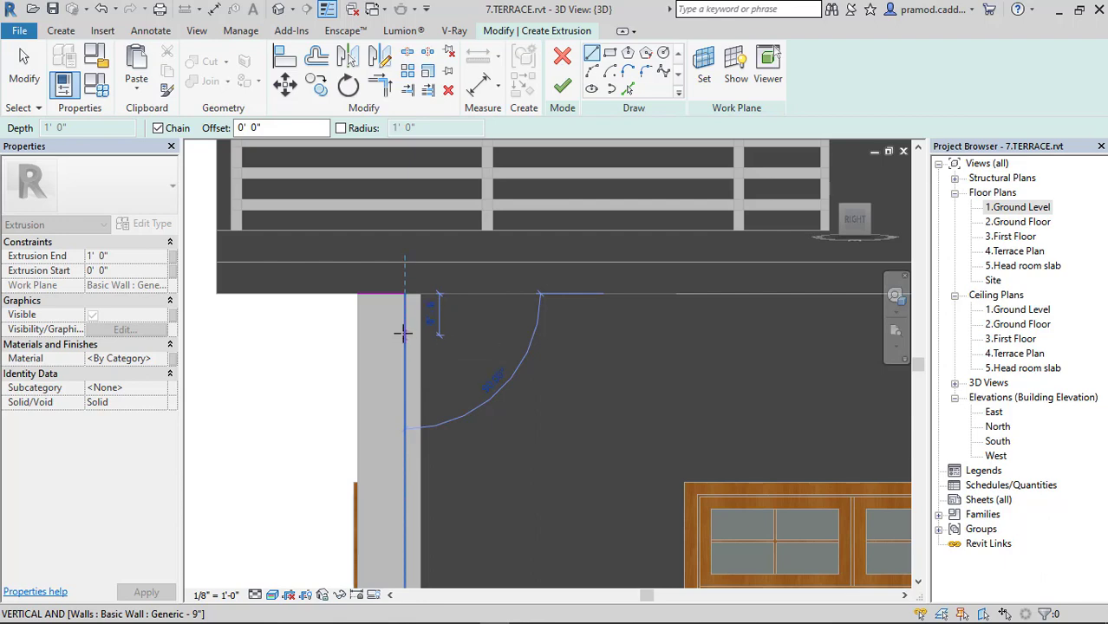
{"action": "left_click", "coordinate": [403, 330]}
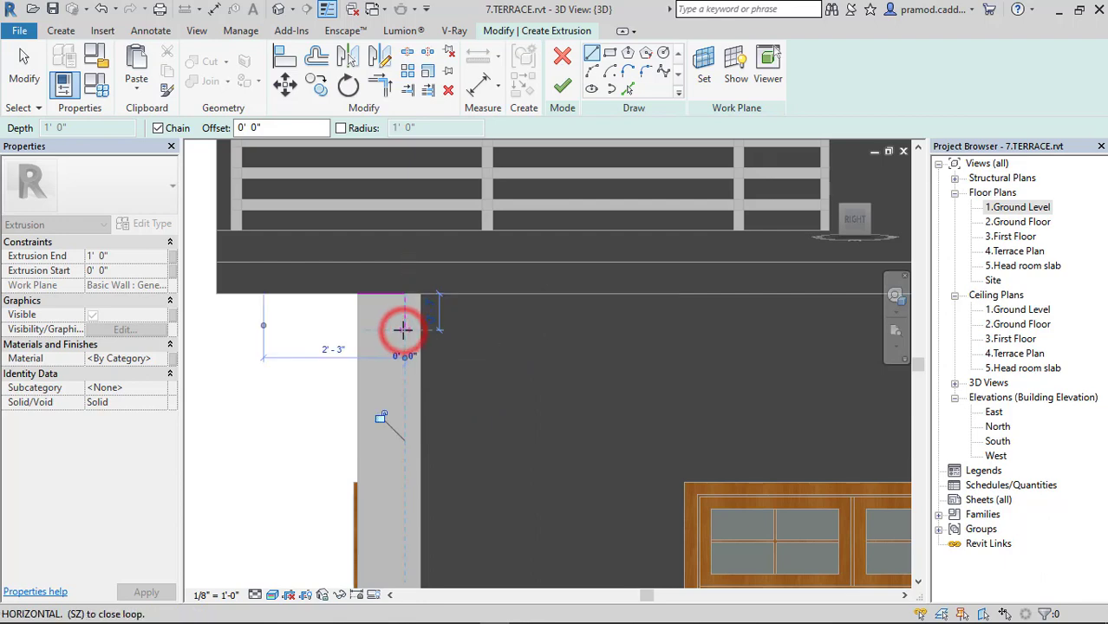
{"action": "left_click", "coordinate": [356, 330]}
{"action": "key", "text": "Escape"}
{"action": "key", "text": "Escape"}
{"action": "left_click", "coordinate": [381, 330]}
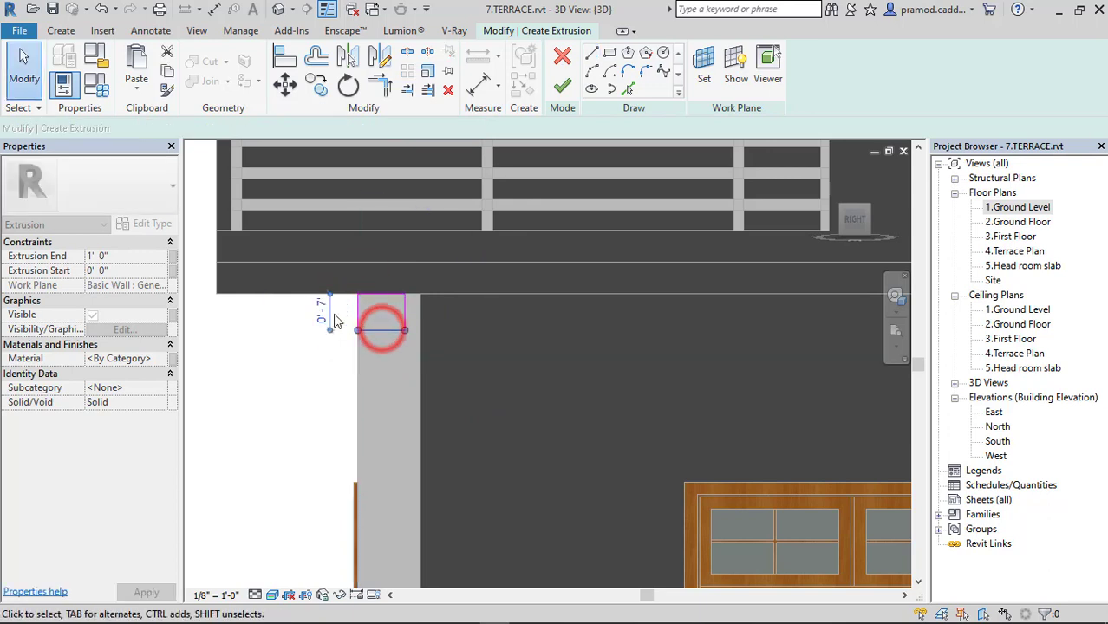
{"action": "left_click", "coordinate": [321, 311]}
{"action": "type", "text": "6"}
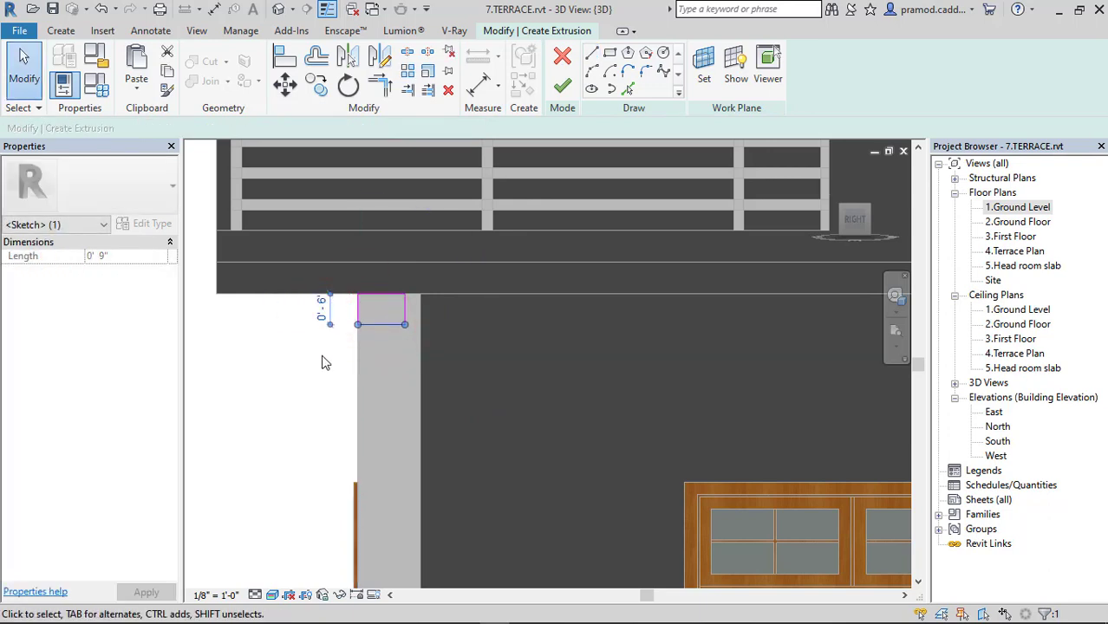
{"action": "scroll", "coordinate": [385, 295], "scroll_direction": "up", "scroll_amount": 2}
{"action": "left_click", "coordinate": [330, 303]}
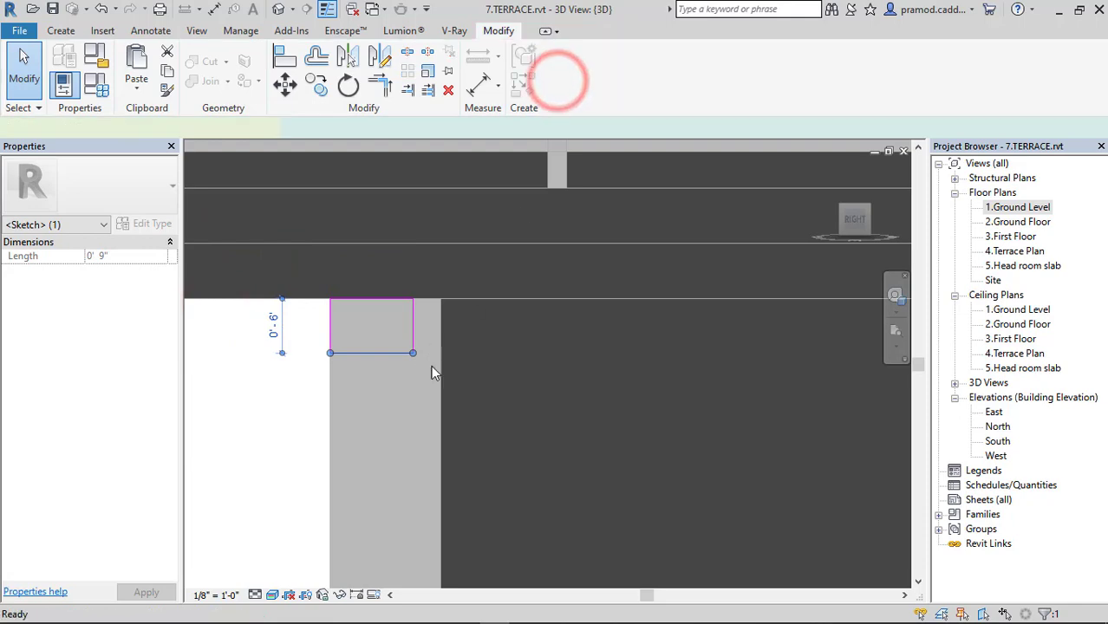
{"action": "middle_click_drag", "start_coordinate": [431, 365], "coordinate": [815, 271], "text": "shift"}
Stretch the small extrusion into a 15' 9" beam across the front terrace
{"action": "left_click", "coordinate": [855, 220]}
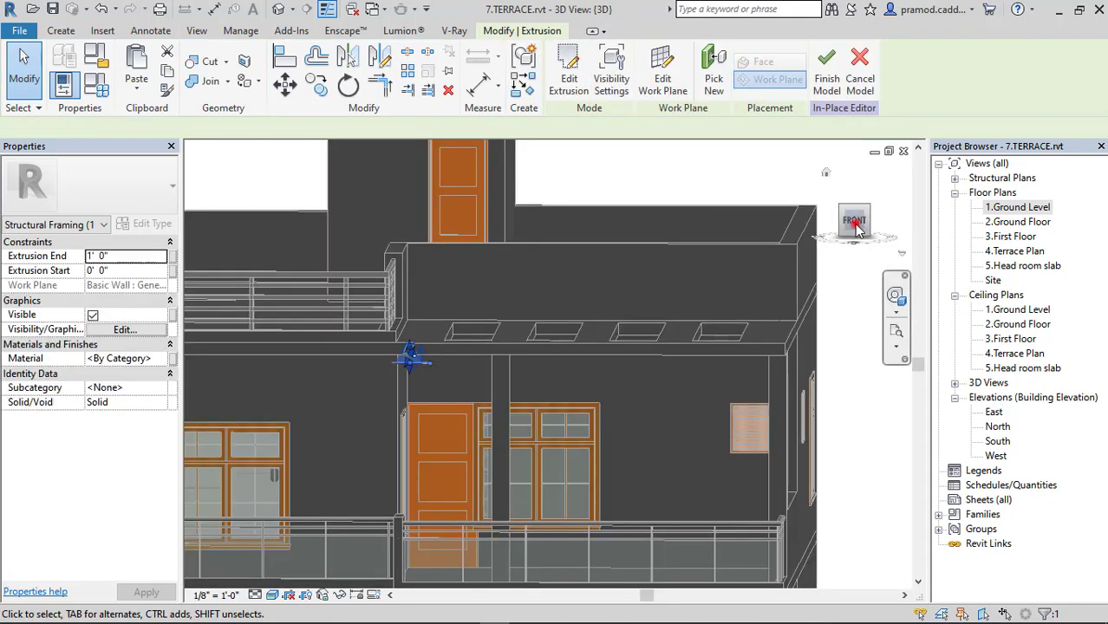
{"action": "key", "text": "Escape"}
{"action": "scroll", "coordinate": [592, 304], "scroll_direction": "down", "scroll_amount": 3}
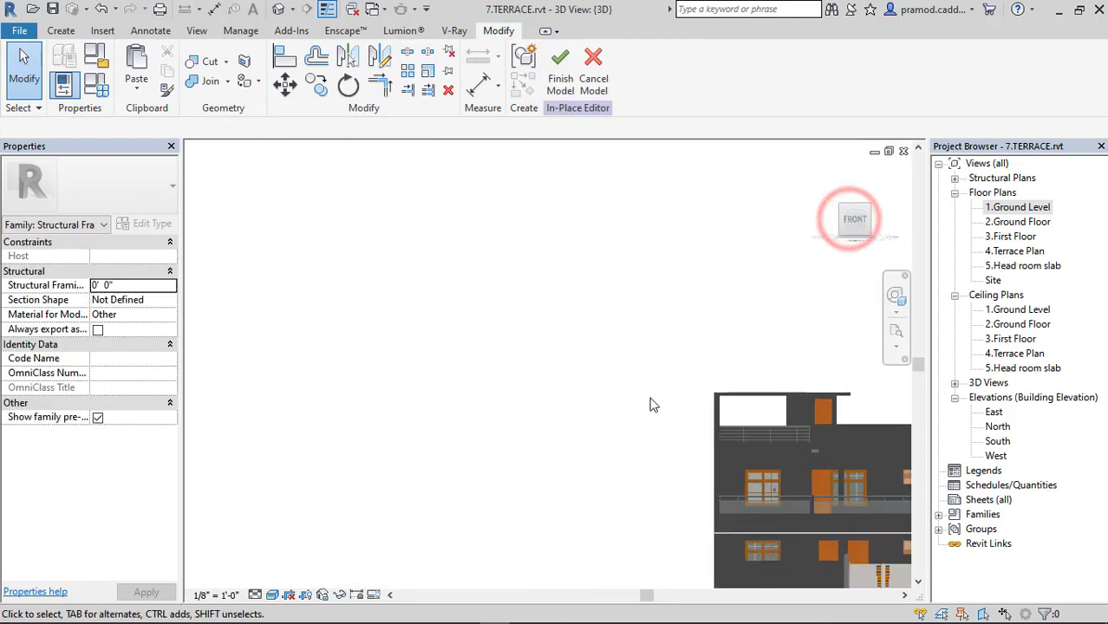
{"action": "scroll", "coordinate": [633, 354], "scroll_direction": "up", "scroll_amount": 3}
{"action": "scroll", "coordinate": [465, 236], "scroll_direction": "up", "scroll_amount": 2}
{"action": "left_click", "coordinate": [462, 216]}
{"action": "middle_click_drag", "start_coordinate": [503, 218], "coordinate": [363, 278]}
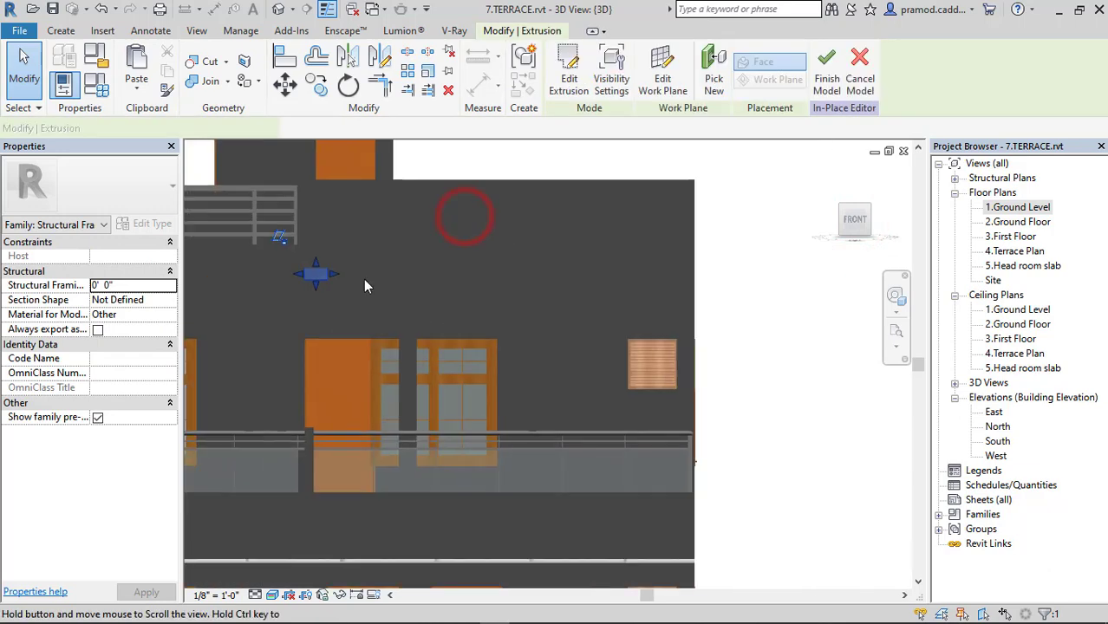
{"action": "left_click_drag", "start_coordinate": [329, 274], "coordinate": [614, 288]}
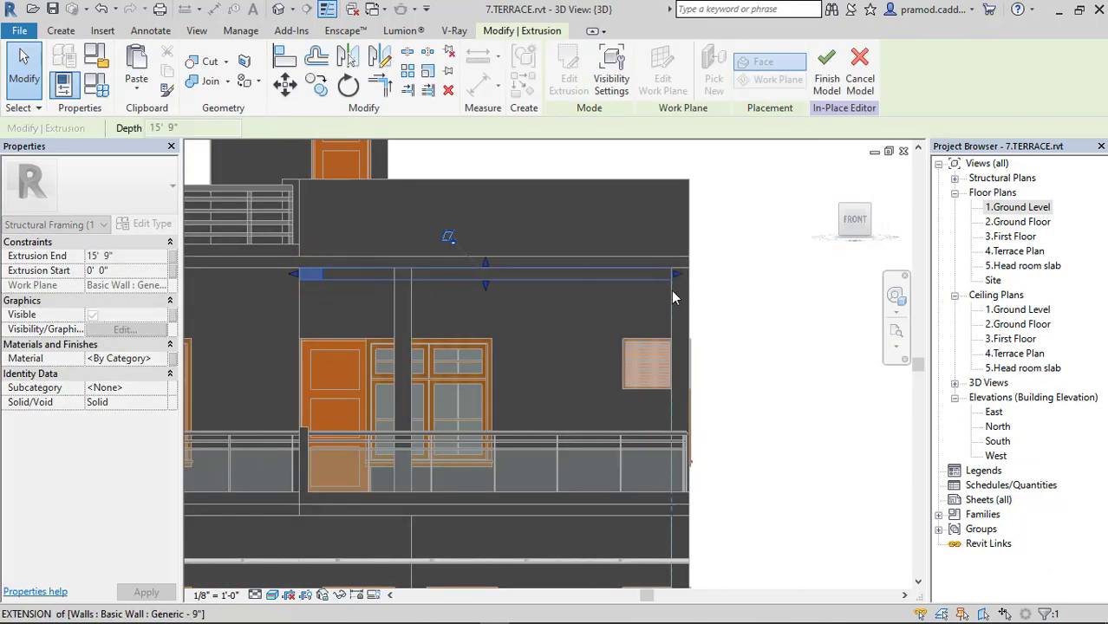
{"action": "left_click", "coordinate": [775, 311]}
{"action": "middle_click_drag", "start_coordinate": [775, 311], "coordinate": [673, 329]}
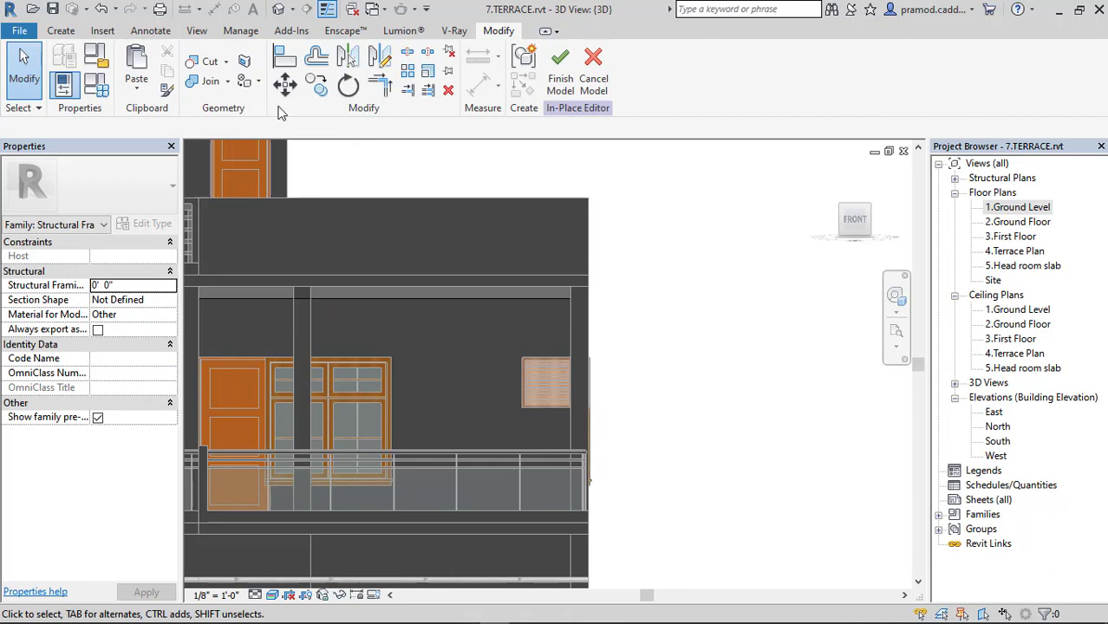
Start a second extrusion and open its Work Plane settings
{"action": "left_click", "coordinate": [61, 30]}
{"action": "left_click", "coordinate": [128, 53]}
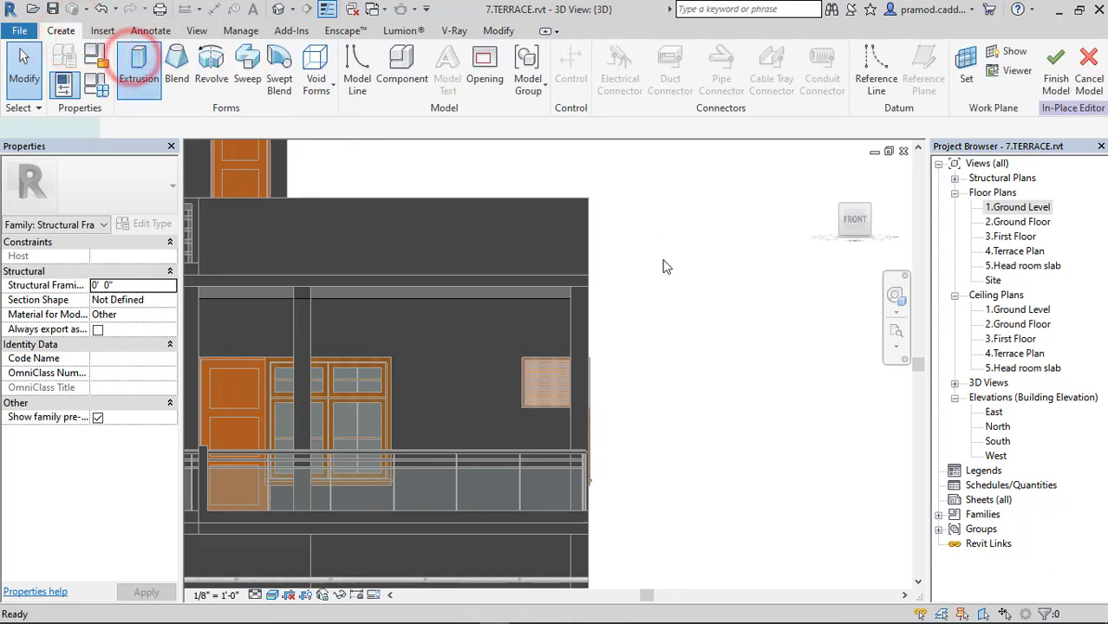
{"action": "left_click", "coordinate": [704, 59]}
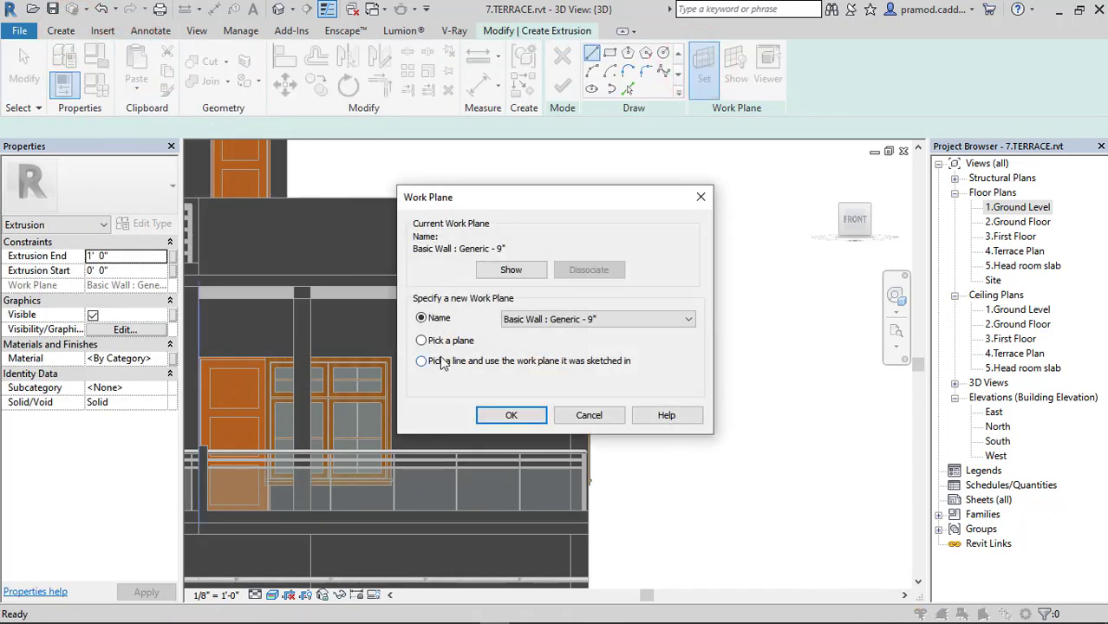
On the column face, sketch a 9" x 6" rectangle and finish it as an extrusion
{"action": "left_click", "coordinate": [516, 416]}
{"action": "scroll", "coordinate": [607, 347], "scroll_direction": "up", "scroll_amount": 5}
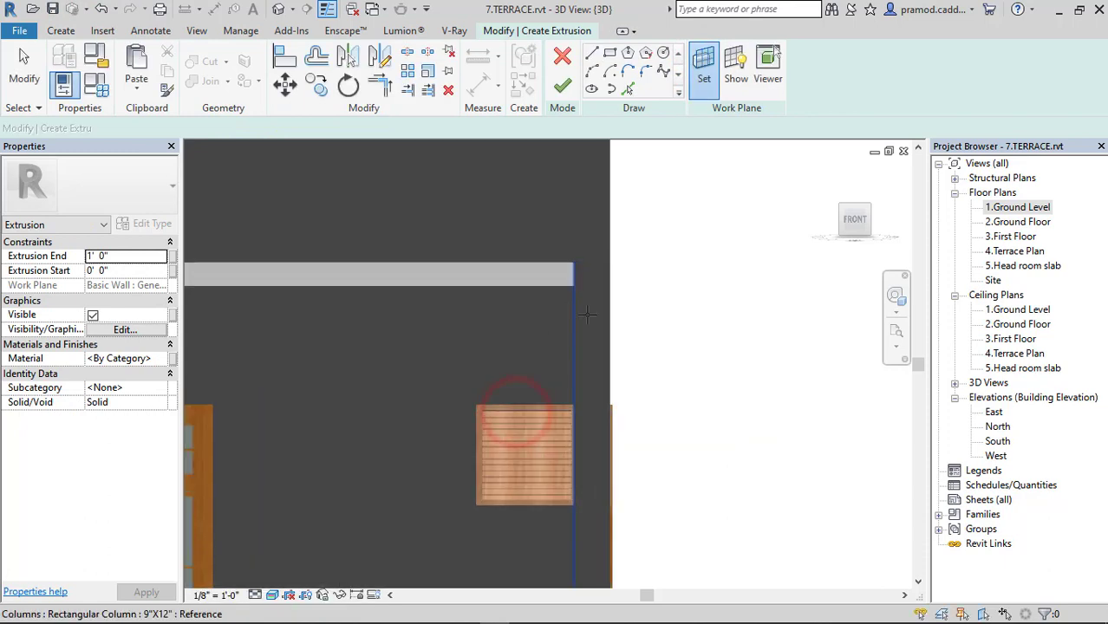
{"action": "left_click", "coordinate": [592, 315]}
{"action": "scroll", "coordinate": [574, 287], "scroll_direction": "up", "scroll_amount": 2}
{"action": "left_click", "coordinate": [610, 53]}
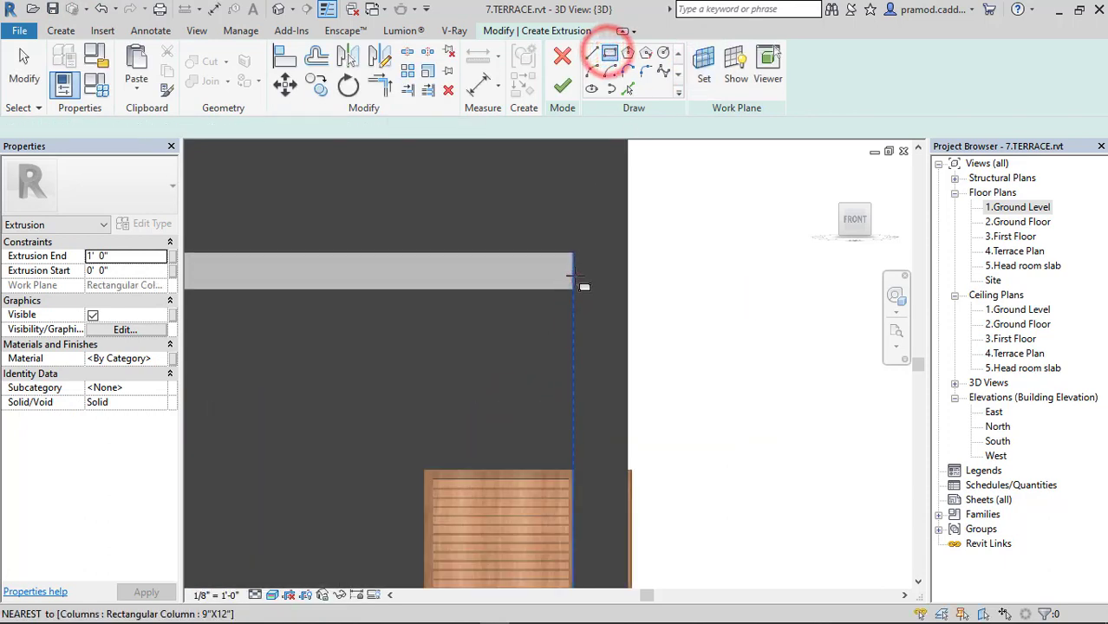
{"action": "left_click", "coordinate": [572, 292]}
{"action": "left_click", "coordinate": [634, 250]}
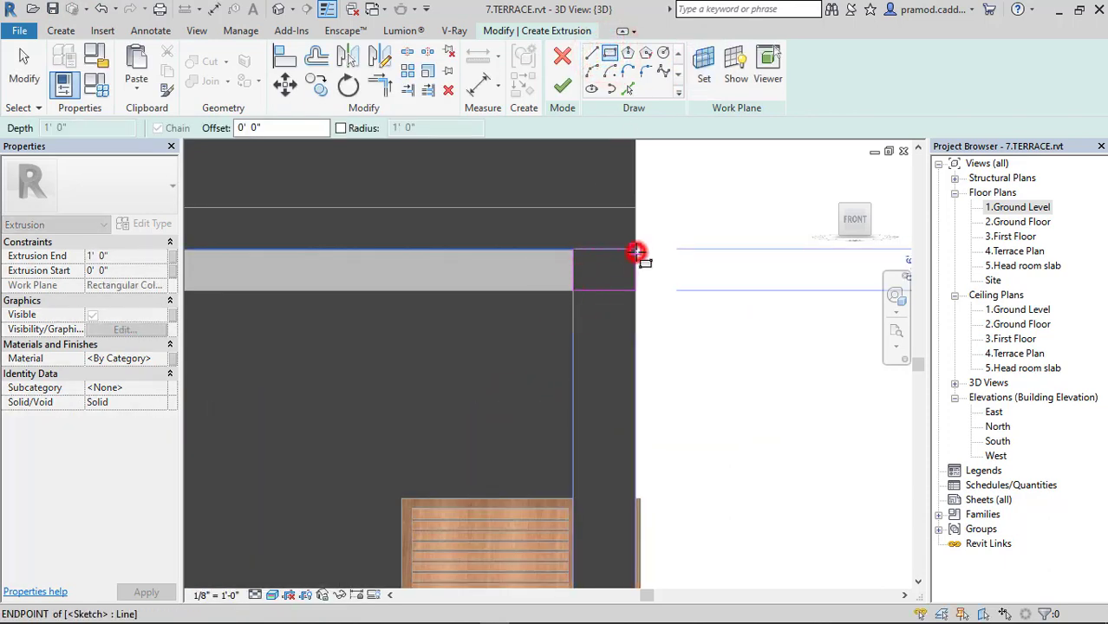
{"action": "key", "text": "Escape"}
{"action": "key", "text": "Escape"}
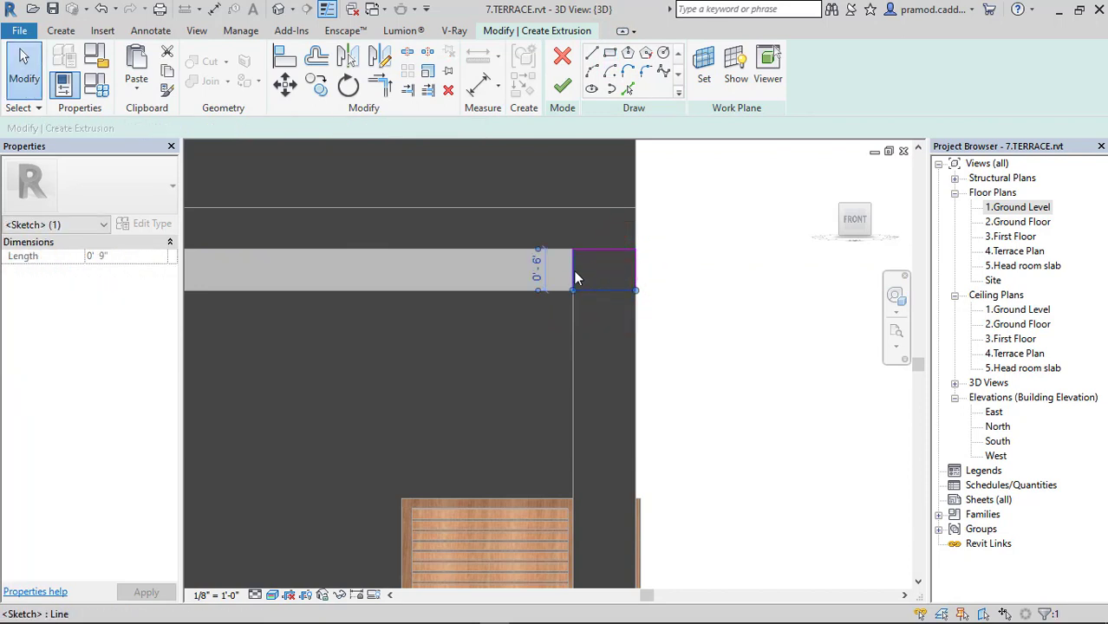
{"action": "scroll", "coordinate": [593, 220], "scroll_direction": "up", "scroll_amount": 2}
{"action": "left_click", "coordinate": [602, 213]}
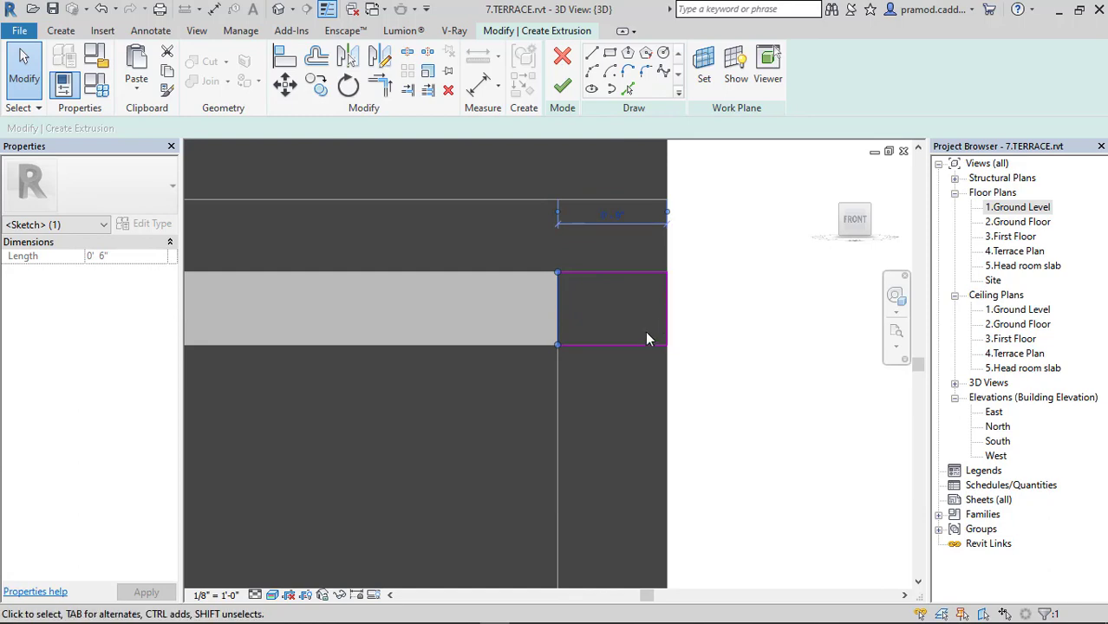
{"action": "left_click", "coordinate": [563, 90]}
Stretch the new extrusion along the side eave to 16' 0"
{"action": "scroll", "coordinate": [545, 342], "scroll_direction": "down", "scroll_amount": 5}
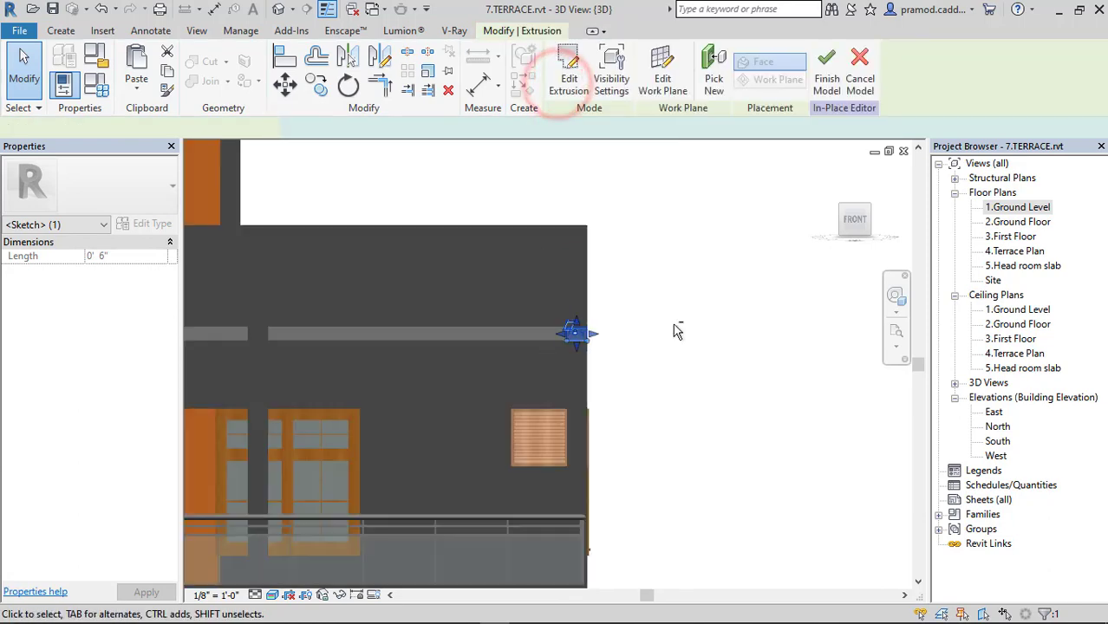
{"action": "mouse_move", "coordinate": [673, 325]}
{"action": "middle_mouse_down", "text": "shift"}
{"action": "mouse_move", "coordinate": [497, 386]}
{"action": "mouse_move", "coordinate": [602, 346]}
{"action": "middle_mouse_up", "text": "shift"}
{"action": "left_click", "coordinate": [599, 343]}
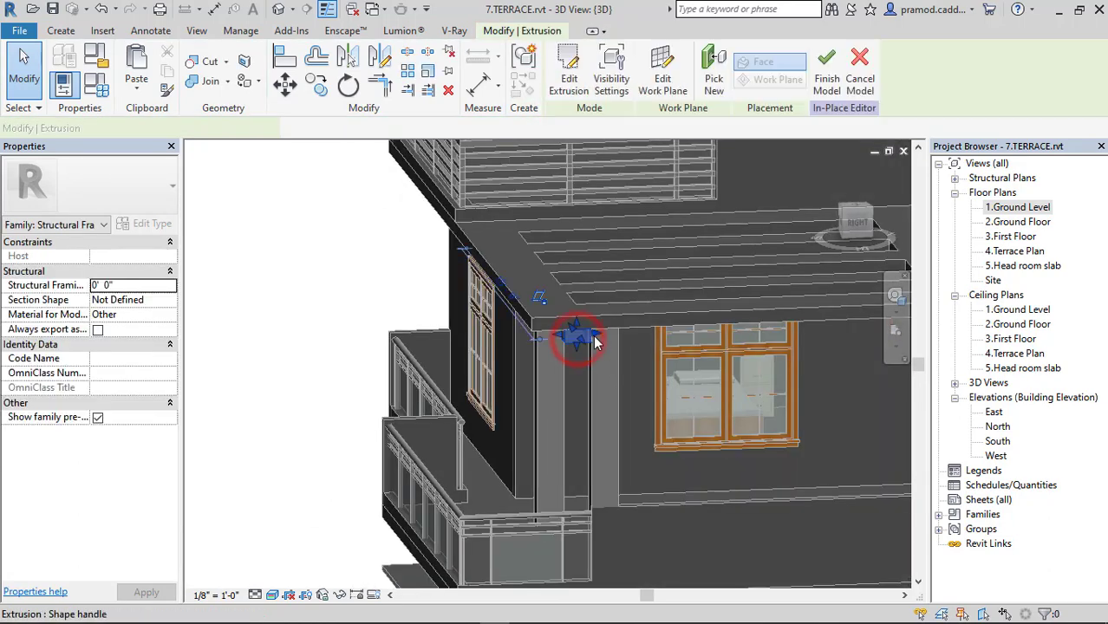
{"action": "left_click_drag", "start_coordinate": [592, 338], "coordinate": [592, 388]}
{"action": "middle_click_drag", "start_coordinate": [593, 387], "coordinate": [608, 367], "text": "shift"}
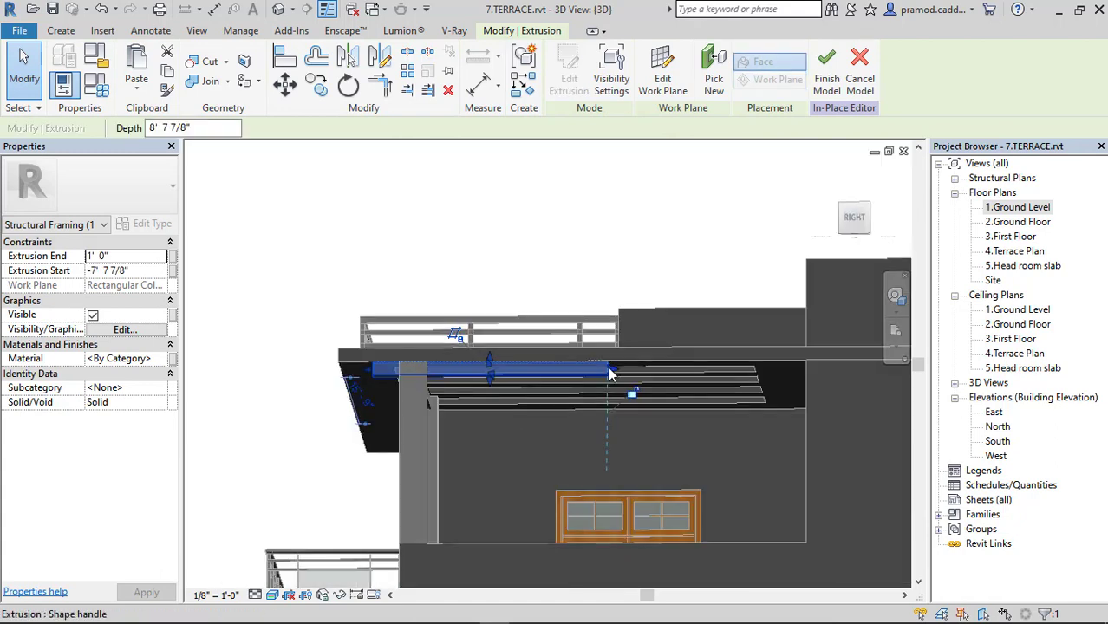
{"action": "left_click_drag", "start_coordinate": [608, 367], "coordinate": [395, 378]}
Align the beam end to the column face and finish the in-place model
{"action": "middle_click_drag", "start_coordinate": [395, 378], "coordinate": [507, 397], "text": "shift"}
{"action": "scroll", "coordinate": [432, 359], "scroll_direction": "up", "scroll_amount": 3}
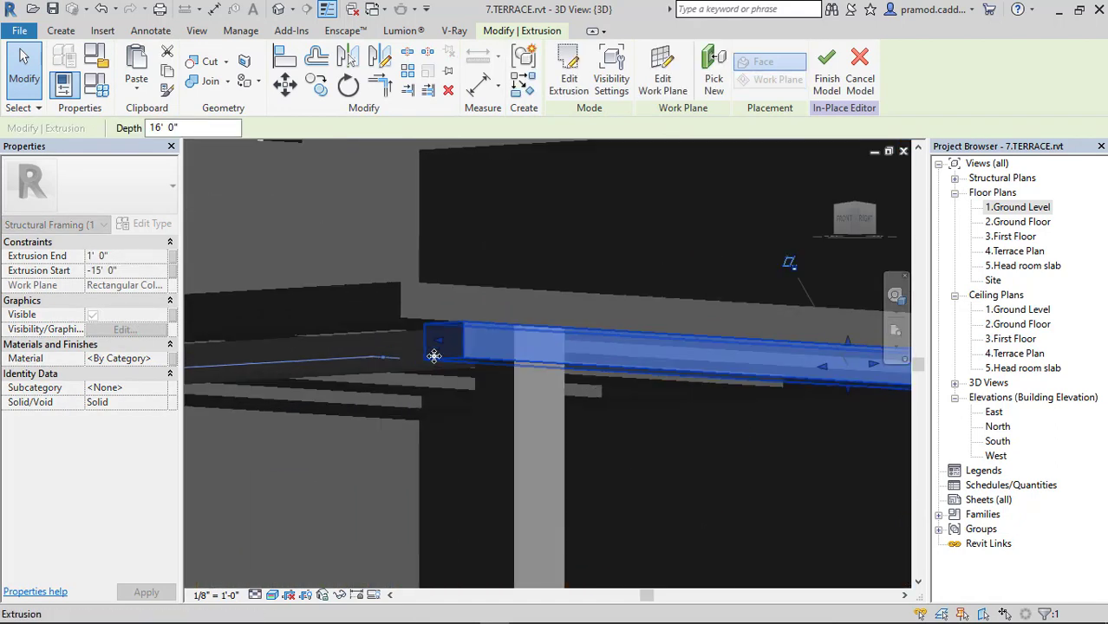
{"action": "left_click", "coordinate": [507, 388]}
{"action": "left_click", "coordinate": [448, 346]}
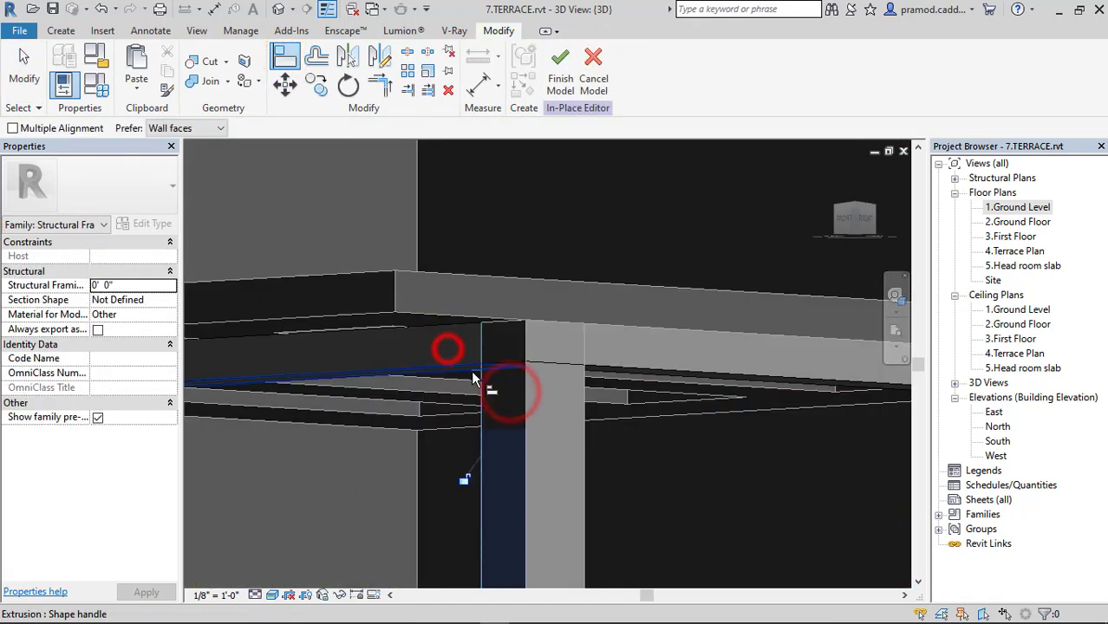
{"action": "scroll", "coordinate": [471, 370], "scroll_direction": "down", "scroll_amount": 5}
{"action": "mouse_move", "coordinate": [600, 418]}
{"action": "middle_mouse_down", "text": "shift"}
{"action": "mouse_move", "coordinate": [597, 452]}
{"action": "mouse_move", "coordinate": [725, 423]}
{"action": "mouse_move", "coordinate": [717, 465]}
{"action": "mouse_move", "coordinate": [555, 162]}
{"action": "middle_mouse_up", "text": "shift"}
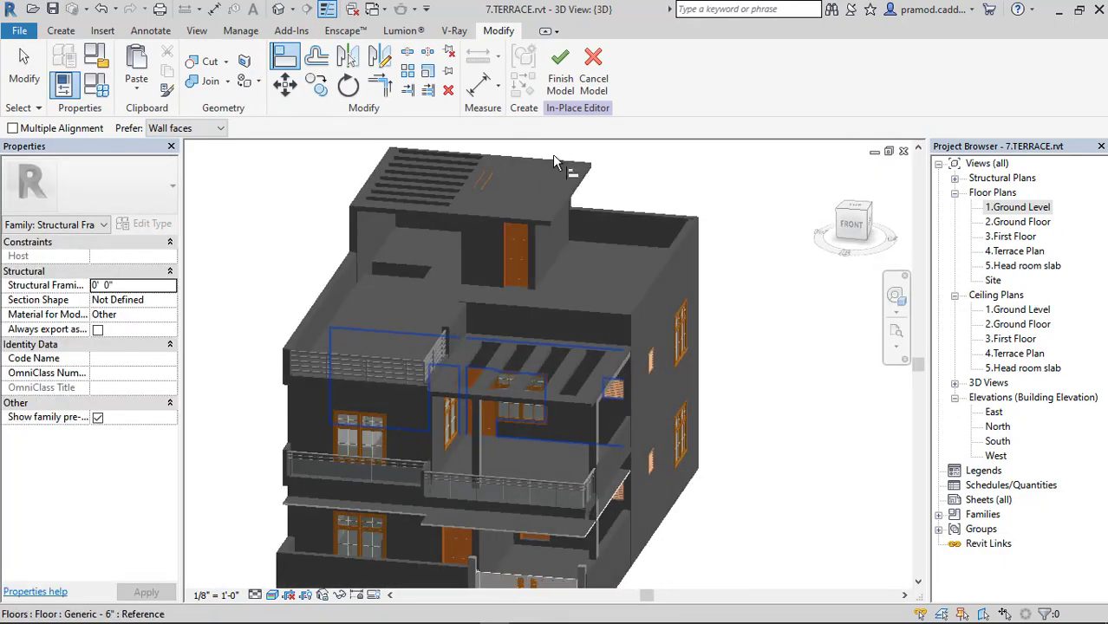
{"action": "left_click", "coordinate": [560, 87]}
Orbit around the terrace to check the pergola slab, two columns and edge beams
{"action": "middle_click_drag", "start_coordinate": [604, 460], "coordinate": [577, 473], "text": "shift"}
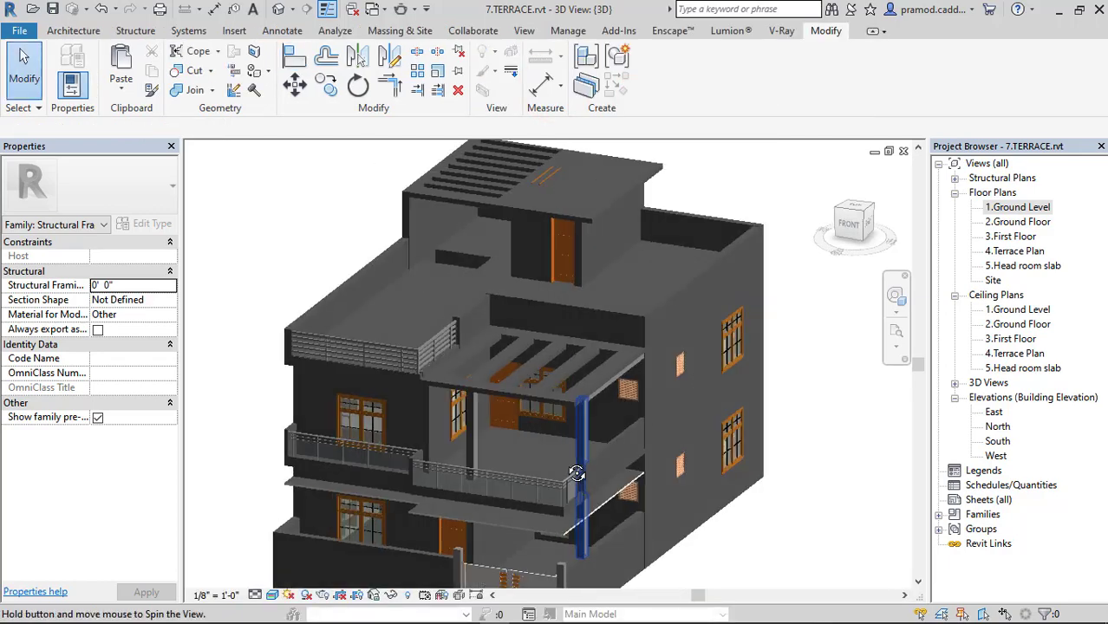
{"action": "scroll", "coordinate": [577, 473], "scroll_direction": "up", "scroll_amount": 5}
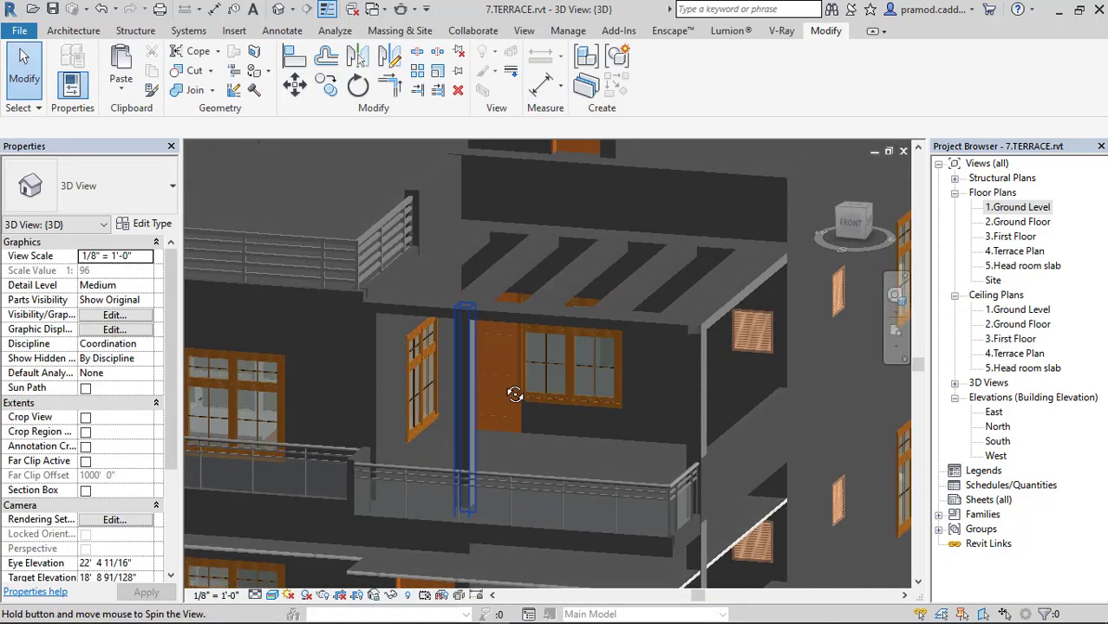
{"action": "scroll", "coordinate": [515, 395], "scroll_direction": "down", "scroll_amount": 5}
{"action": "mouse_move", "coordinate": [409, 466]}
{"action": "middle_mouse_down", "text": "shift"}
{"action": "mouse_move", "coordinate": [498, 441]}
{"action": "mouse_move", "coordinate": [310, 452]}
{"action": "mouse_move", "coordinate": [372, 445]}
{"action": "middle_mouse_up", "text": "shift"}
{"action": "scroll", "coordinate": [556, 445], "scroll_direction": "up", "scroll_amount": 5}
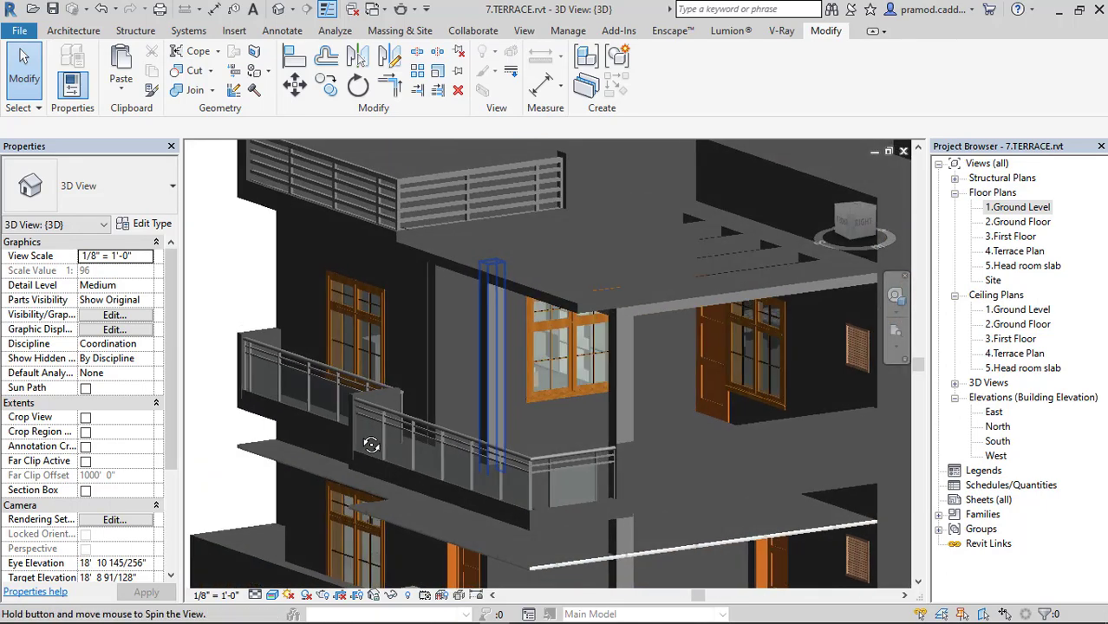
{"action": "scroll", "coordinate": [399, 419], "scroll_direction": "down", "scroll_amount": 5}
{"action": "mouse_move", "coordinate": [472, 341]}
{"action": "middle_mouse_down", "text": "shift"}
{"action": "mouse_move", "coordinate": [490, 414]}
{"action": "mouse_move", "coordinate": [525, 457]}
{"action": "mouse_move", "coordinate": [478, 469]}
{"action": "middle_mouse_up", "text": "shift"}
{"action": "scroll", "coordinate": [507, 434], "scroll_direction": "up", "scroll_amount": 5}
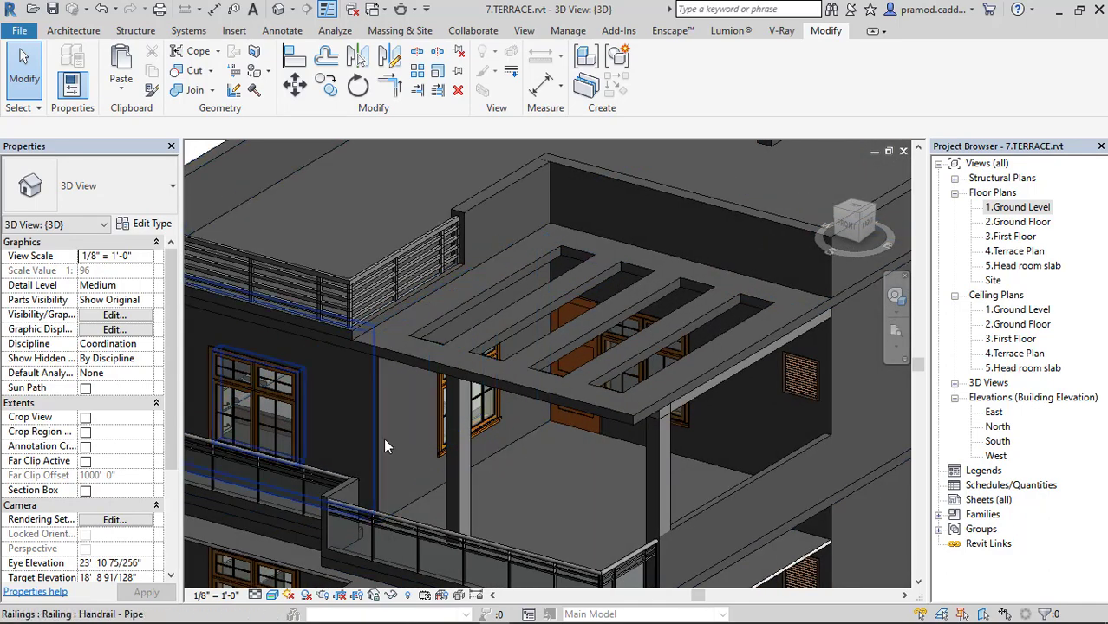
{"action": "left_click", "coordinate": [73, 32]}
Start a new in-place family with the default name and begin an extrusion in it
{"action": "left_click", "coordinate": [186, 86]}
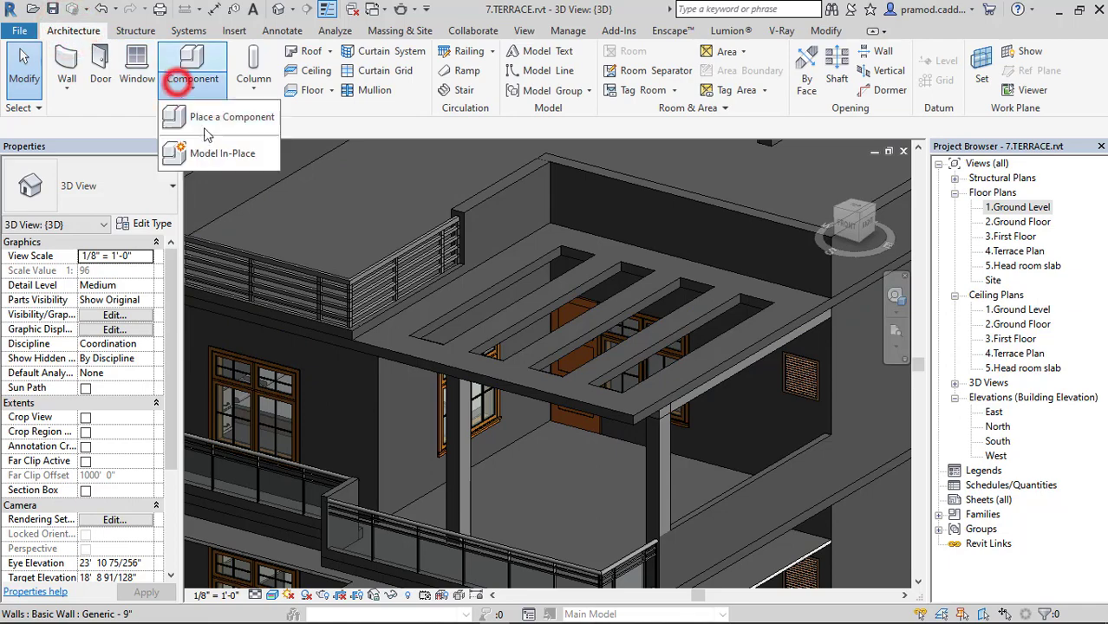
{"action": "left_click", "coordinate": [212, 141]}
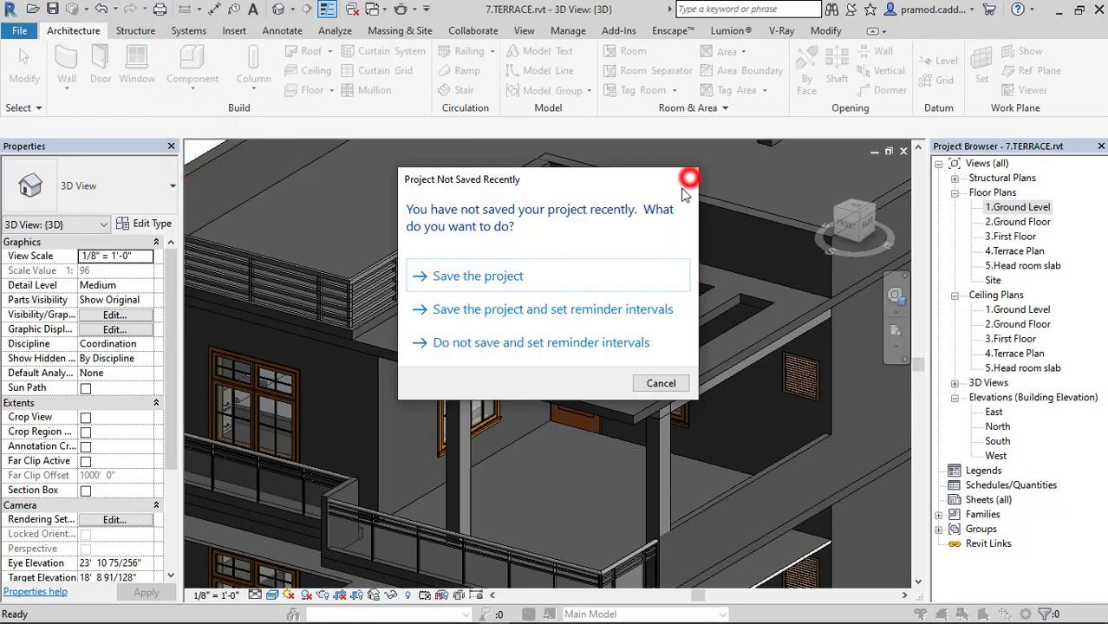
{"action": "left_click", "coordinate": [683, 187]}
{"action": "left_click", "coordinate": [571, 485]}
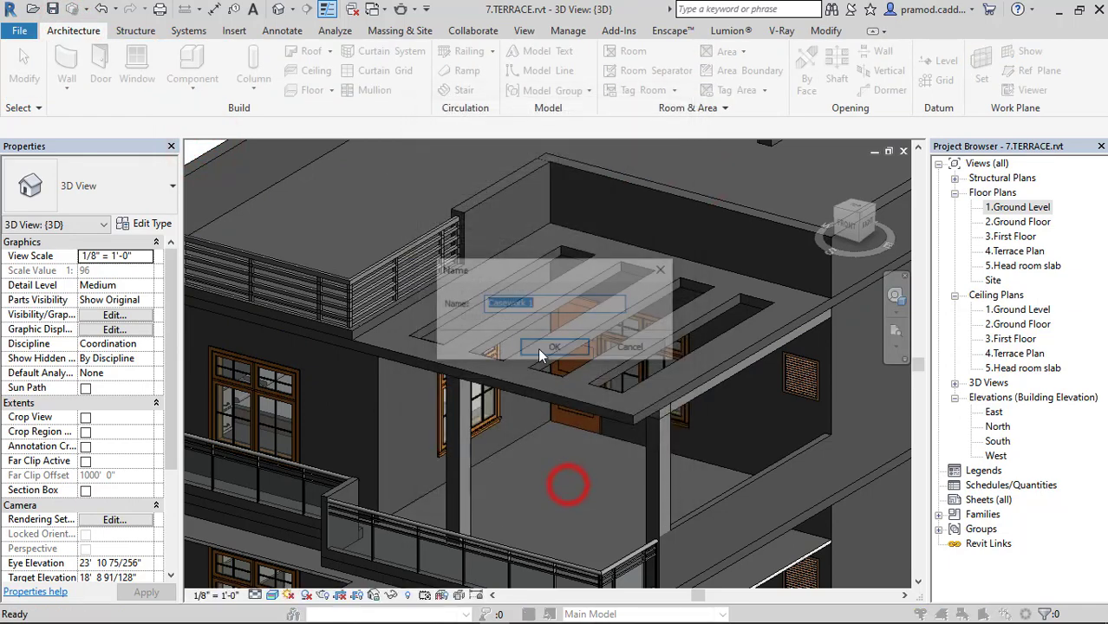
{"action": "left_click", "coordinate": [488, 347]}
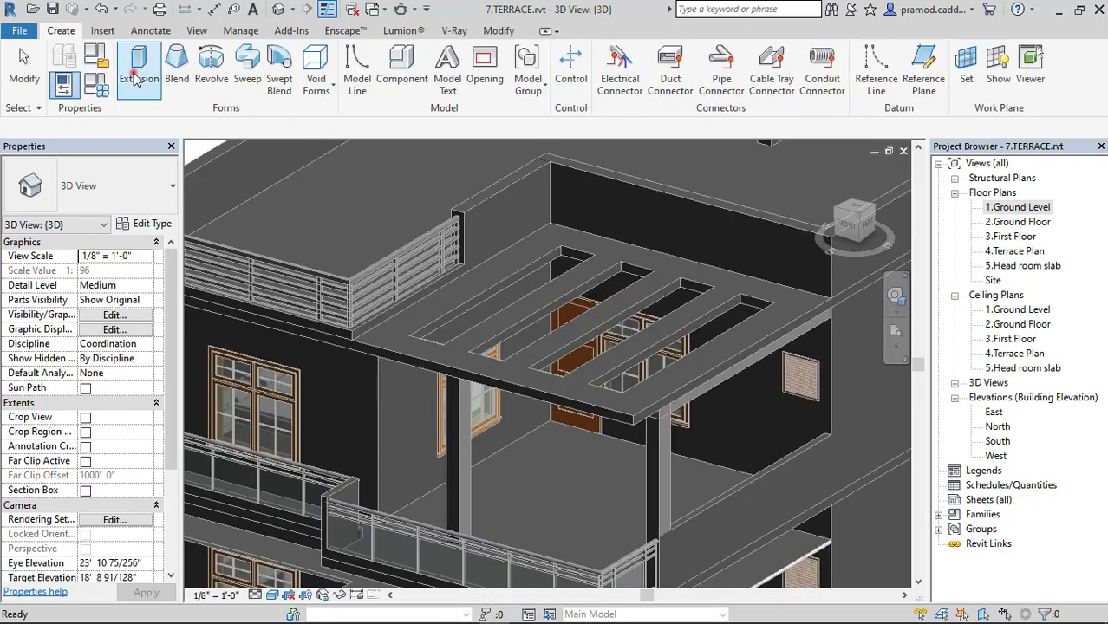
{"action": "left_click", "coordinate": [139, 70]}
Pick the wall face as the sketch plane and switch to a straight front view
{"action": "left_click", "coordinate": [701, 71]}
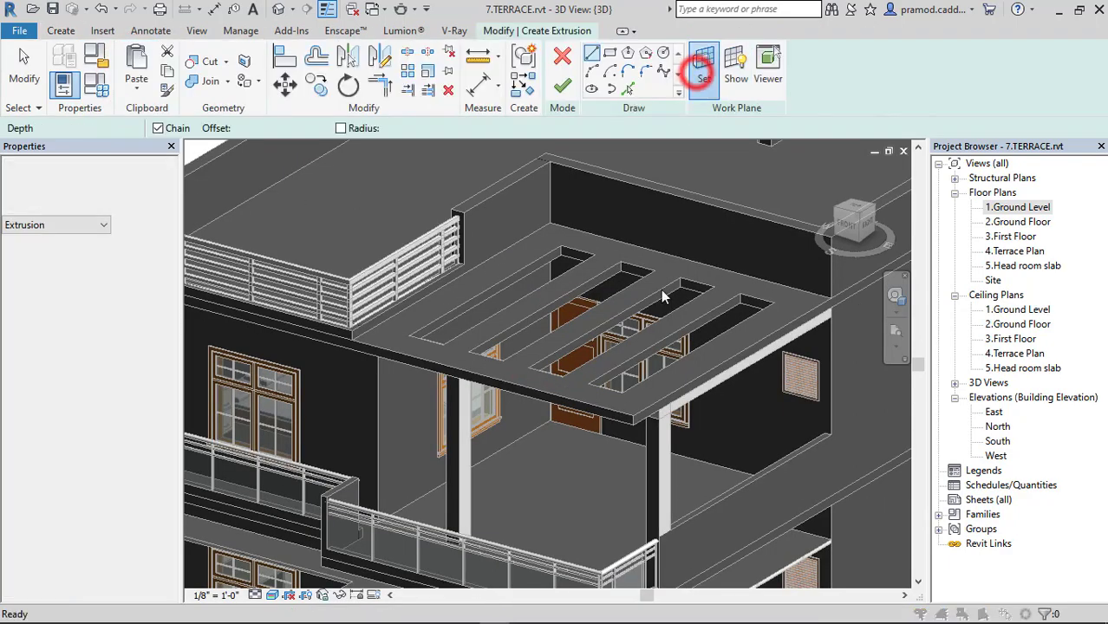
{"action": "left_click", "coordinate": [491, 420]}
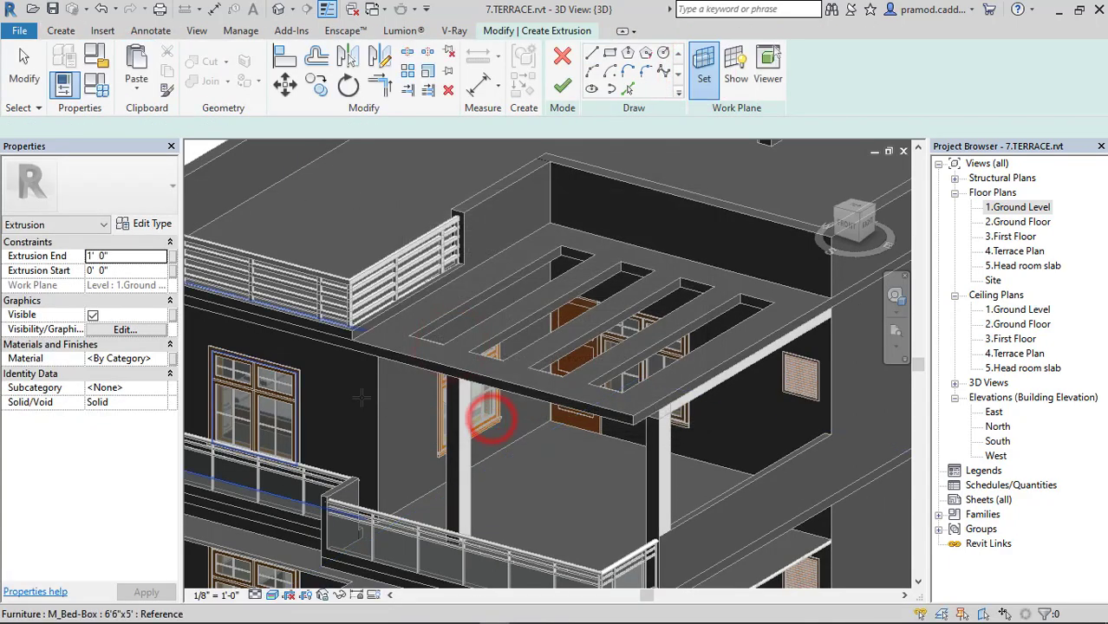
{"action": "middle_click_drag", "start_coordinate": [363, 391], "coordinate": [503, 322], "text": "shift"}
{"action": "scroll", "coordinate": [503, 322], "scroll_direction": "down", "scroll_amount": 2}
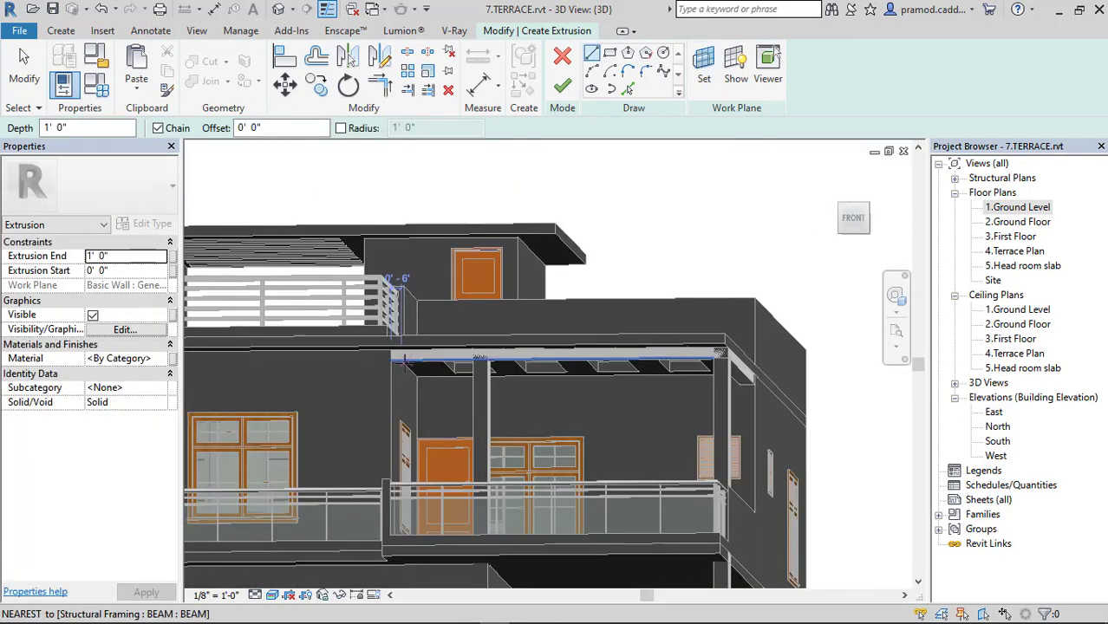
{"action": "scroll", "coordinate": [503, 322], "scroll_direction": "up", "scroll_amount": 4}
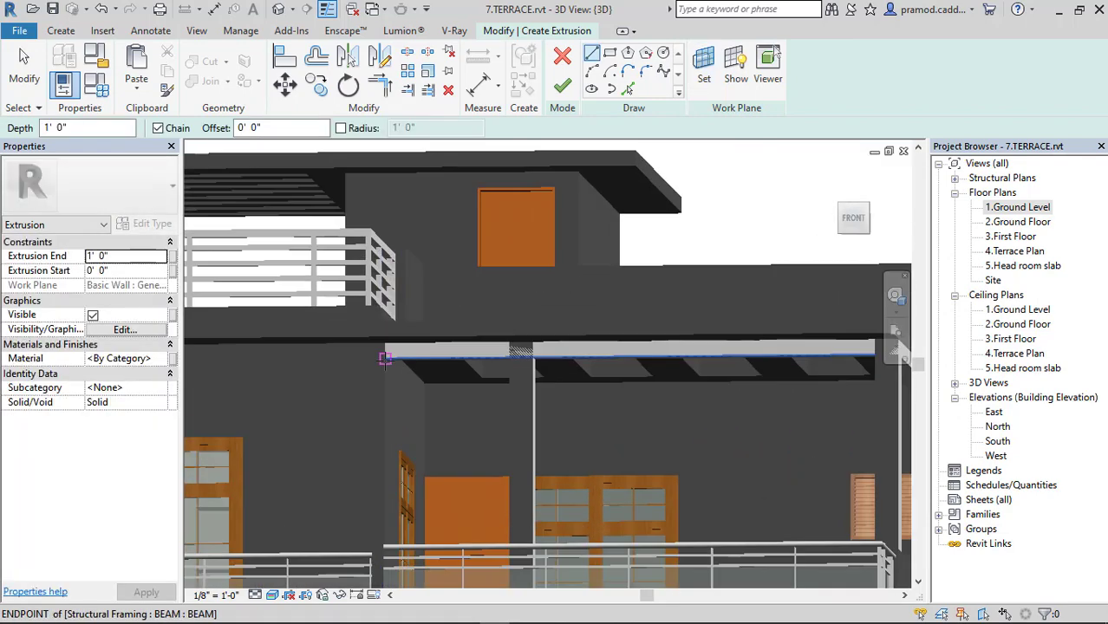
{"action": "left_click", "coordinate": [853, 218]}
{"action": "scroll", "coordinate": [559, 299], "scroll_direction": "up", "scroll_amount": 2}
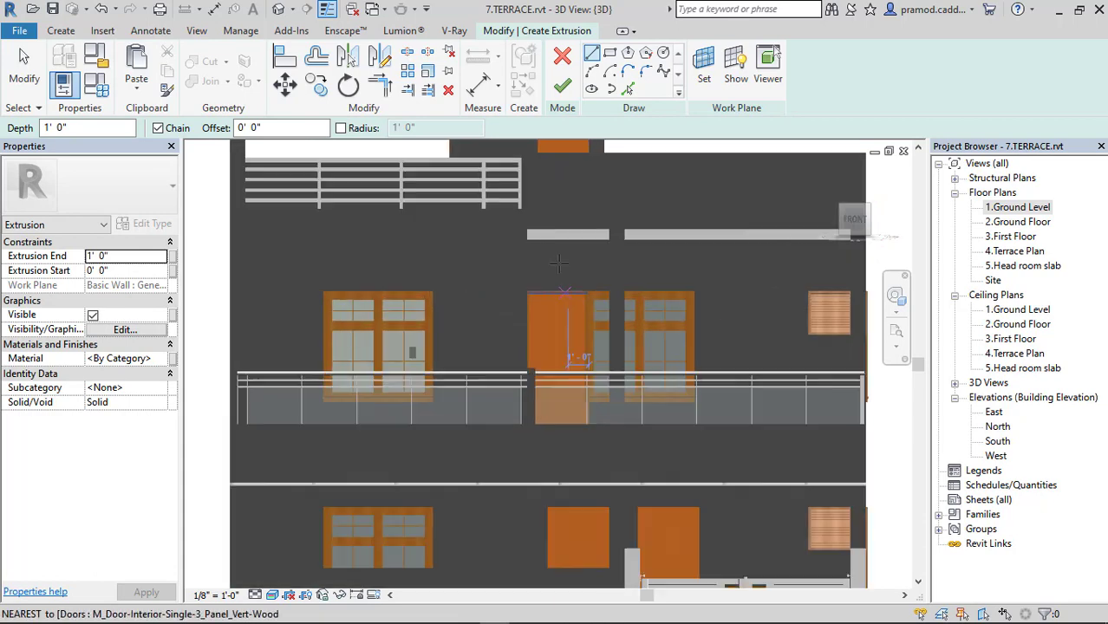
{"action": "scroll", "coordinate": [559, 299], "scroll_direction": "up", "scroll_amount": 1}
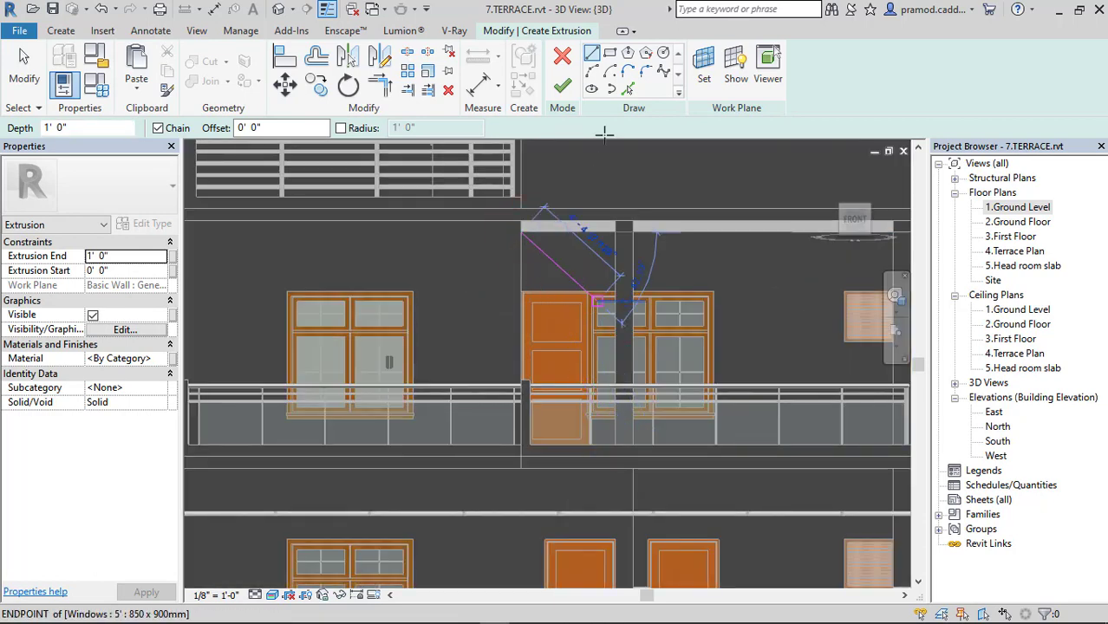
Sketch a rectangle around the terrace door
{"action": "left_click", "coordinate": [609, 54]}
{"action": "left_click", "coordinate": [520, 230]}
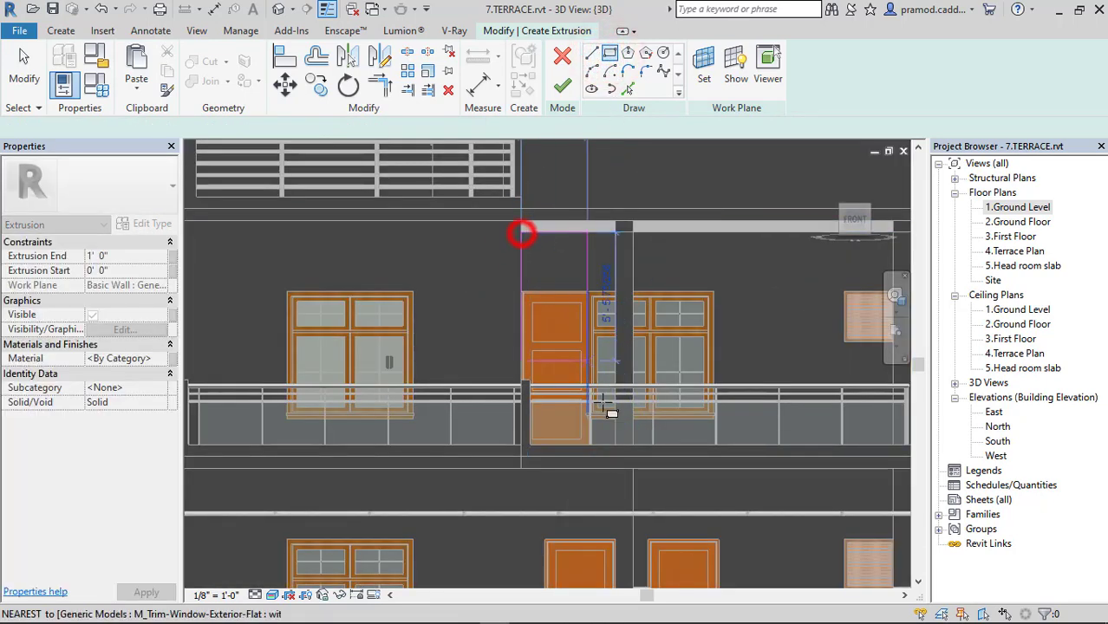
{"action": "left_click", "coordinate": [614, 444]}
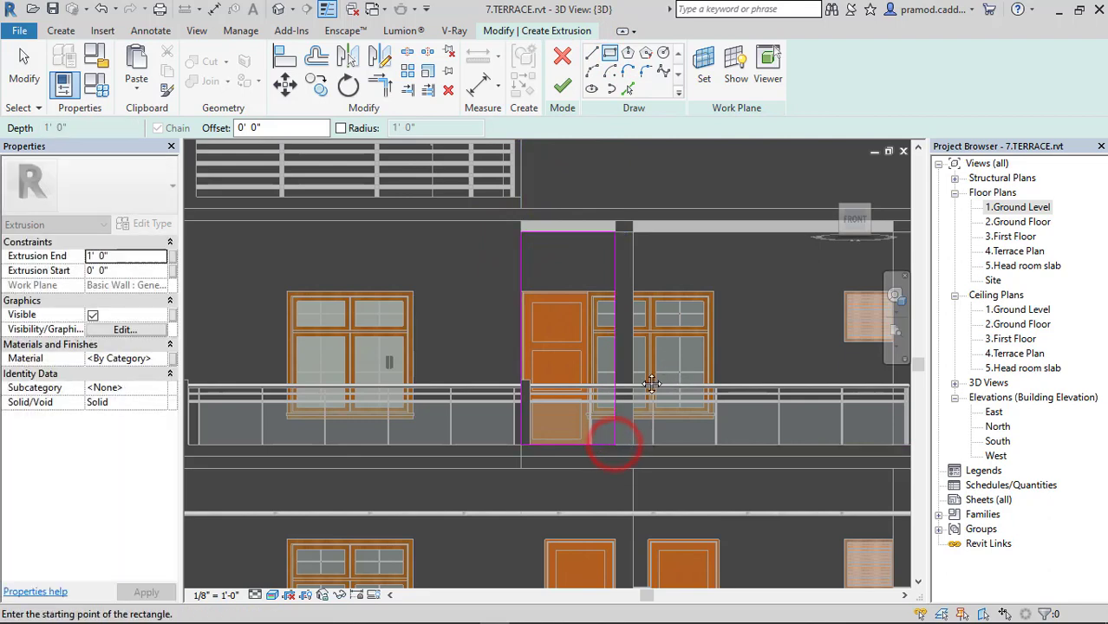
{"action": "scroll", "coordinate": [779, 345], "scroll_direction": "up", "scroll_amount": 2}
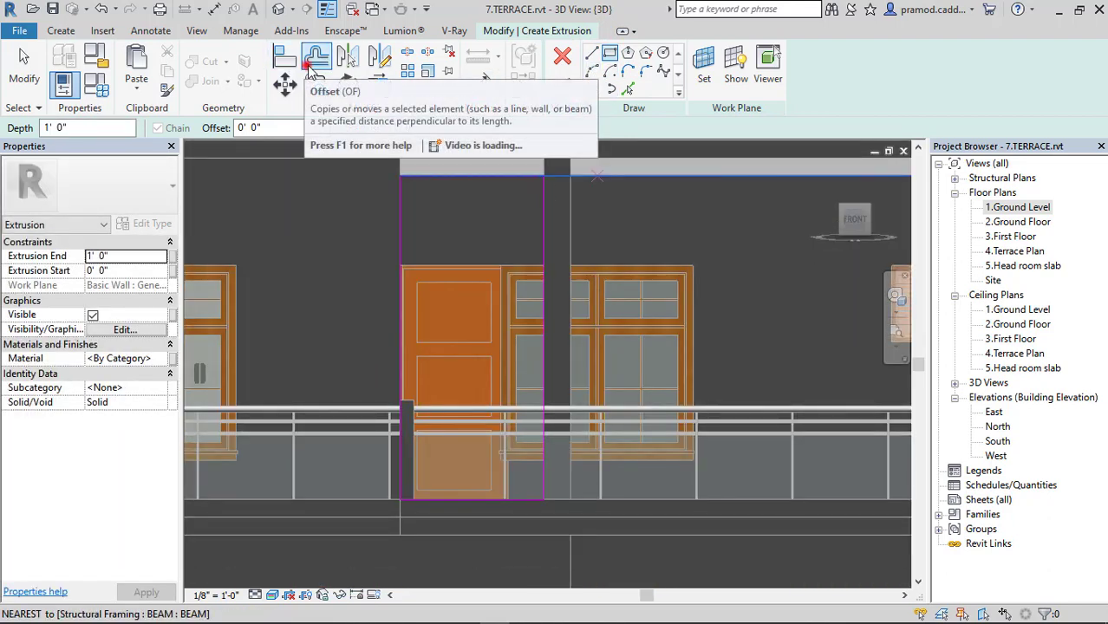
Offset the rectangle's edges 6" inward, trim the corners, and finish the 1' 0" frame extrusion
{"action": "left_click", "coordinate": [317, 58]}
{"action": "left_click", "coordinate": [359, 128]}
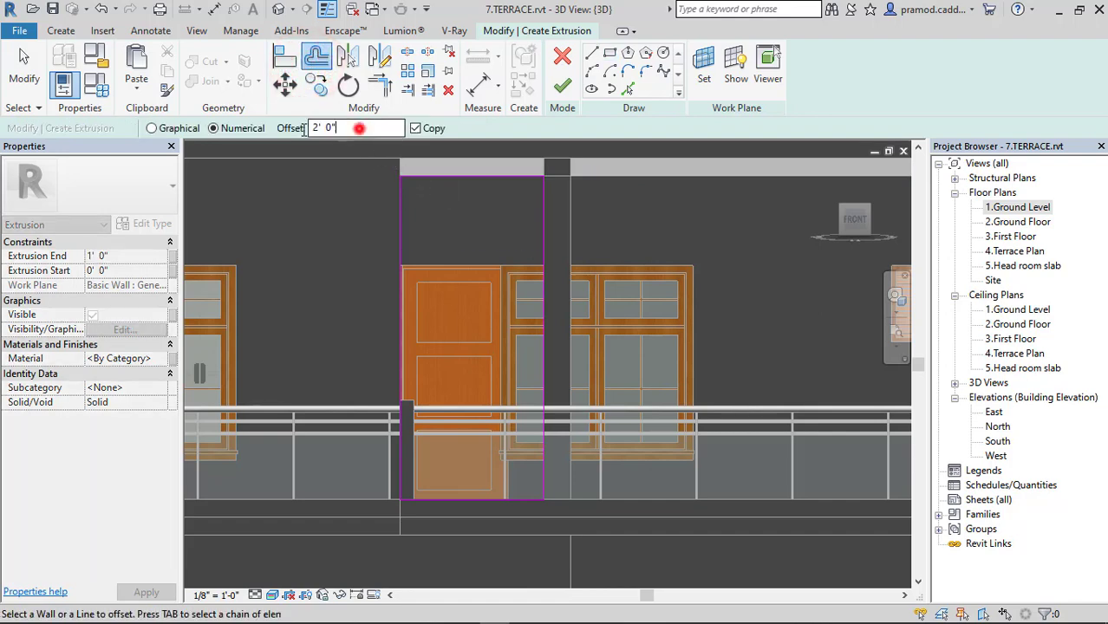
{"action": "left_click", "coordinate": [432, 180]}
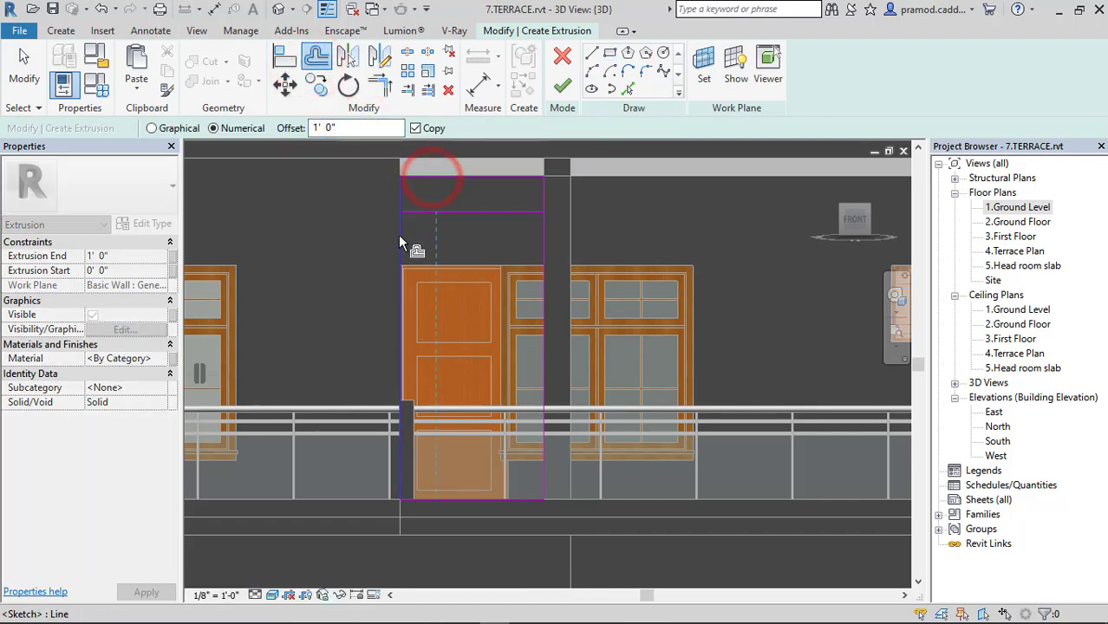
{"action": "left_click", "coordinate": [481, 500]}
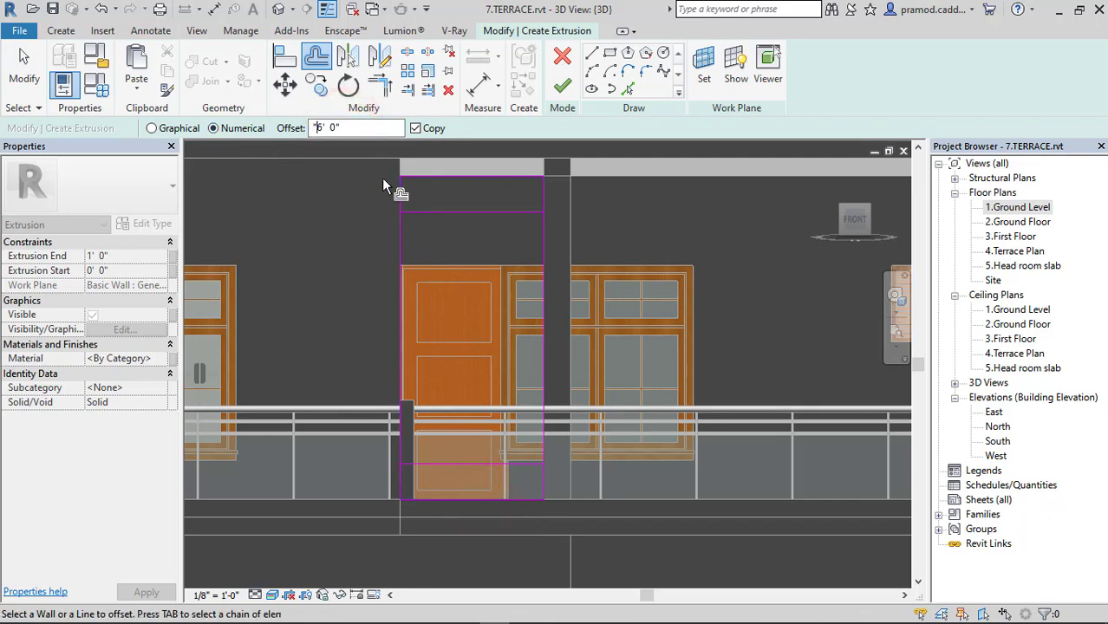
{"action": "type", "text": "6\""}
{"action": "left_click", "coordinate": [407, 280]}
{"action": "left_click", "coordinate": [539, 272]}
{"action": "left_click", "coordinate": [433, 207]}
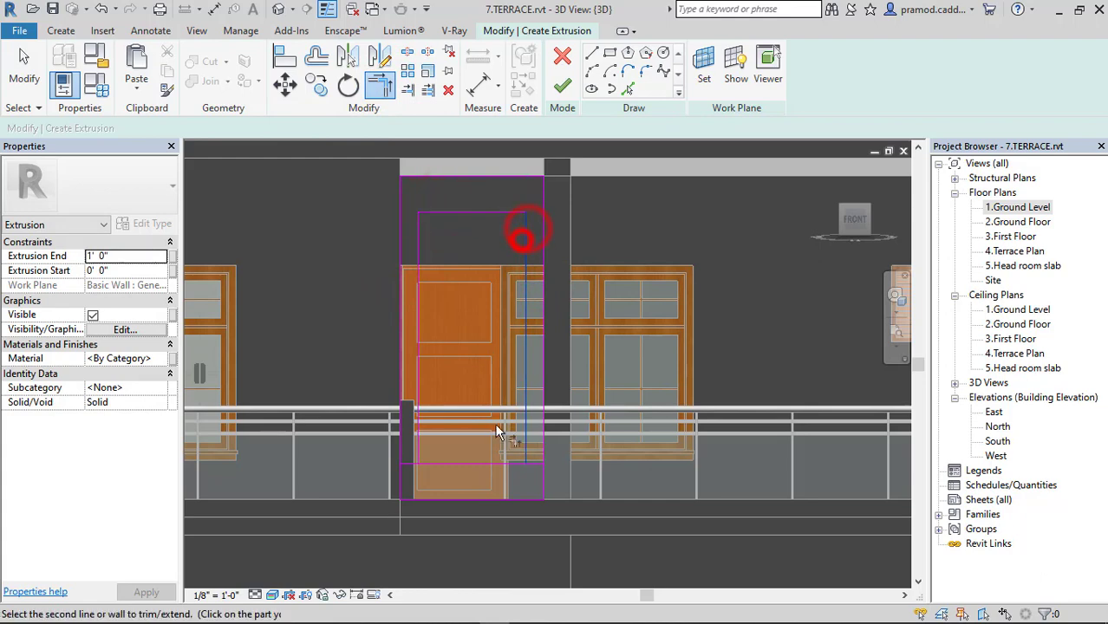
{"action": "left_click", "coordinate": [419, 448]}
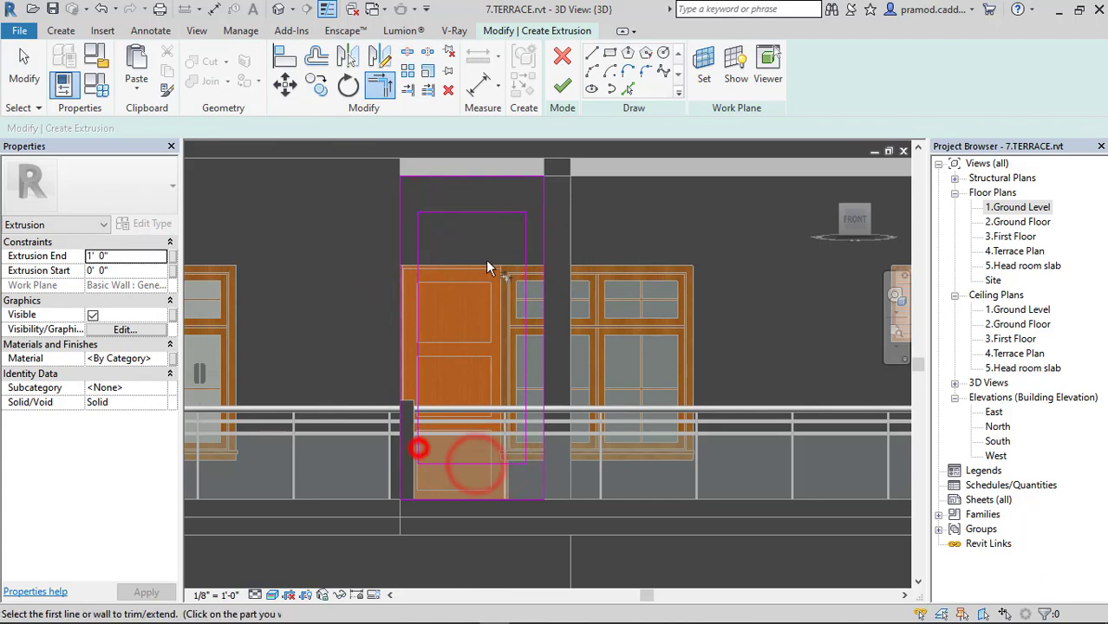
{"action": "left_click", "coordinate": [563, 90]}
{"action": "middle_click_drag", "start_coordinate": [655, 292], "coordinate": [396, 354], "text": "shift"}
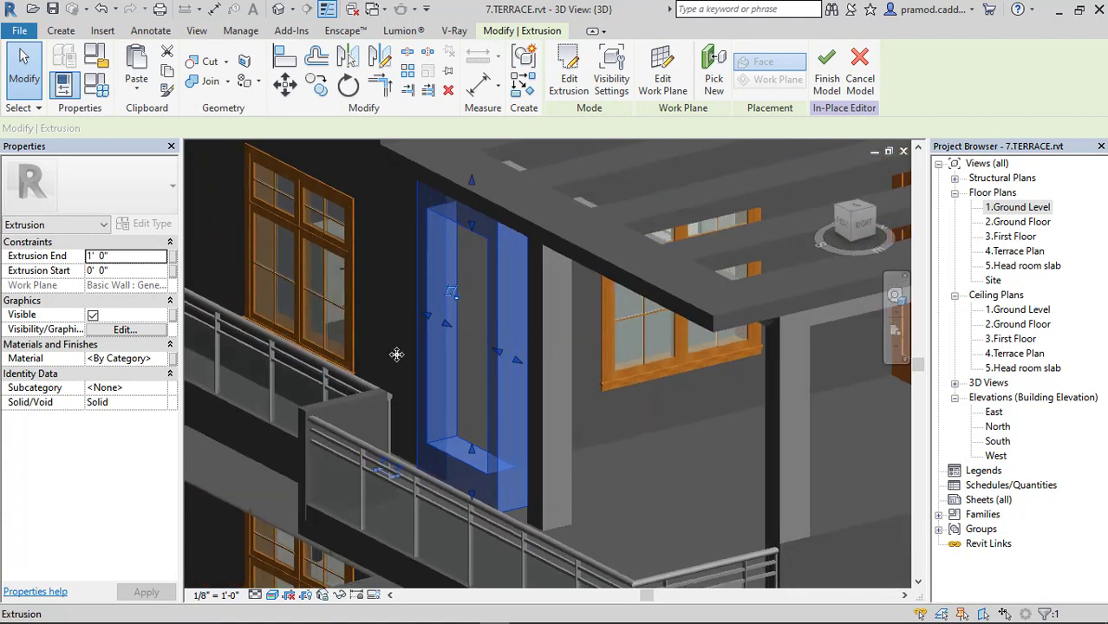
Set the frame's Extrusion Start to -0' 2" and End to -0' 6"
{"action": "left_click", "coordinate": [121, 257]}
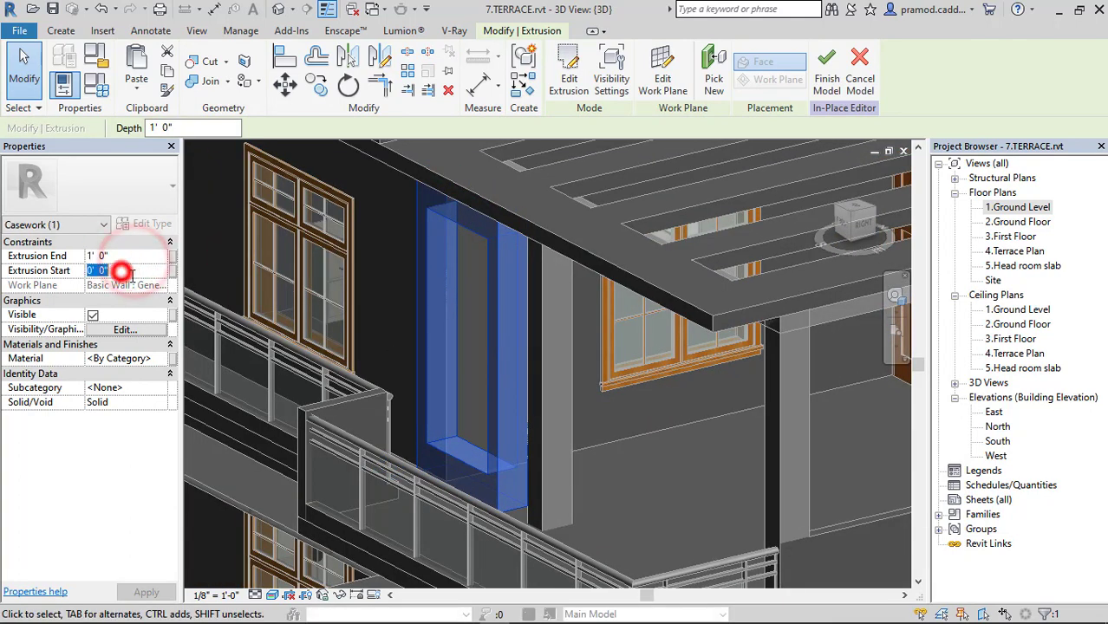
{"action": "type", "text": "-"}
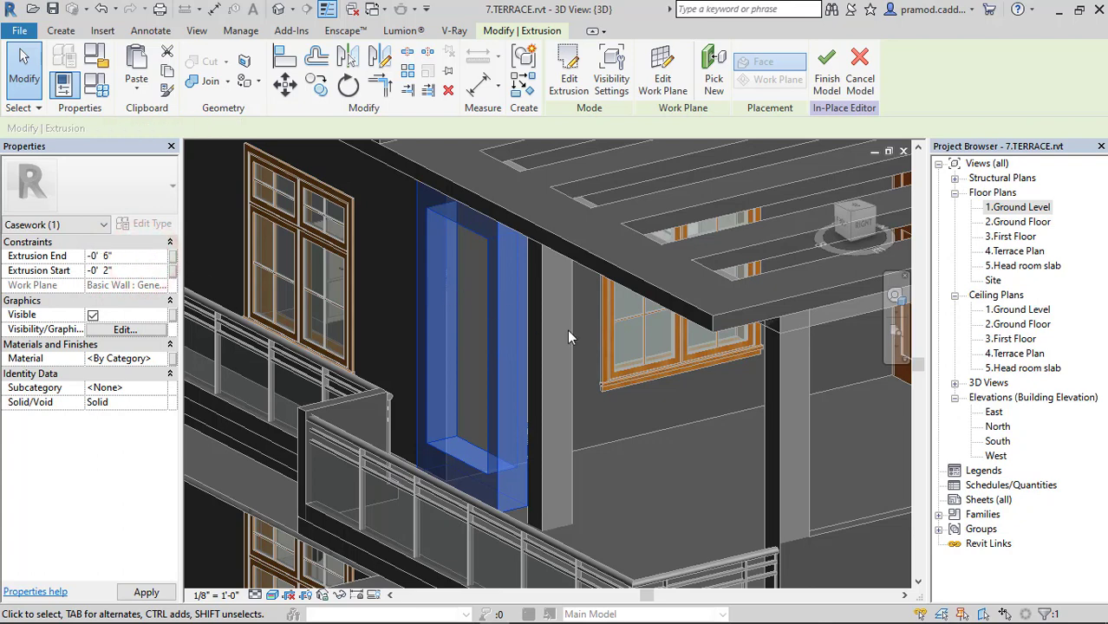
{"action": "mouse_move", "coordinate": [568, 336]}
{"action": "middle_mouse_down", "text": "shift"}
{"action": "mouse_move", "coordinate": [790, 443]}
{"action": "mouse_move", "coordinate": [694, 390]}
{"action": "middle_mouse_up", "text": "shift"}
Align the door frame to the doorway edge, then start another extrusion
{"action": "left_click", "coordinate": [284, 58]}
{"action": "scroll", "coordinate": [504, 487], "scroll_direction": "up", "scroll_amount": 3}
{"action": "scroll", "coordinate": [497, 471], "scroll_direction": "up", "scroll_amount": 3}
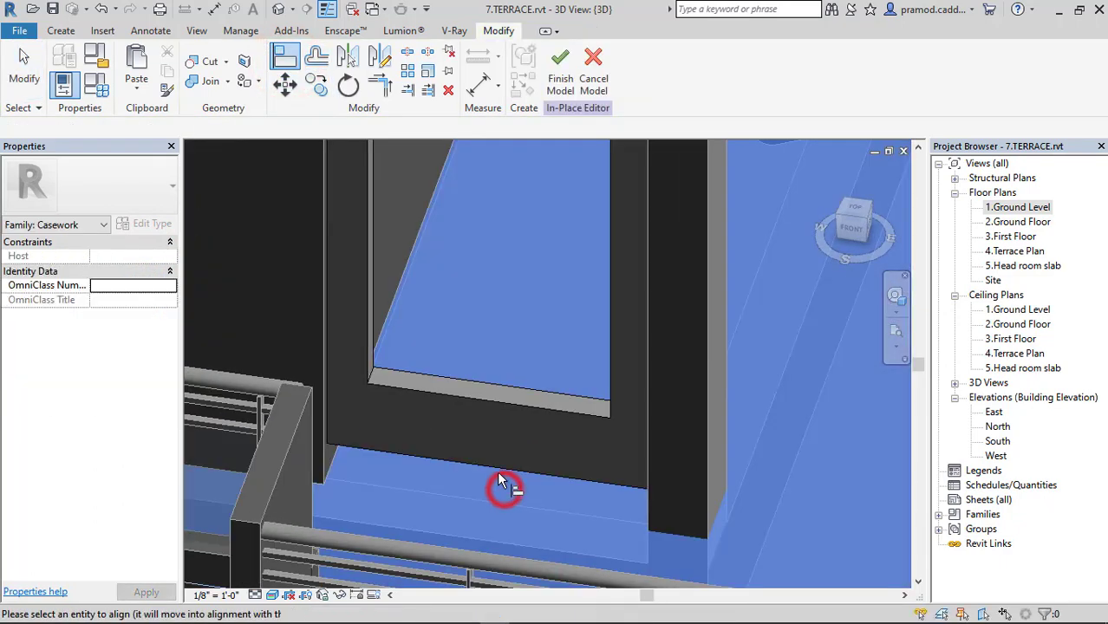
{"action": "left_click", "coordinate": [499, 478]}
{"action": "scroll", "coordinate": [498, 478], "scroll_direction": "down", "scroll_amount": 5}
{"action": "middle_click_drag", "start_coordinate": [499, 478], "coordinate": [517, 421], "text": "shift"}
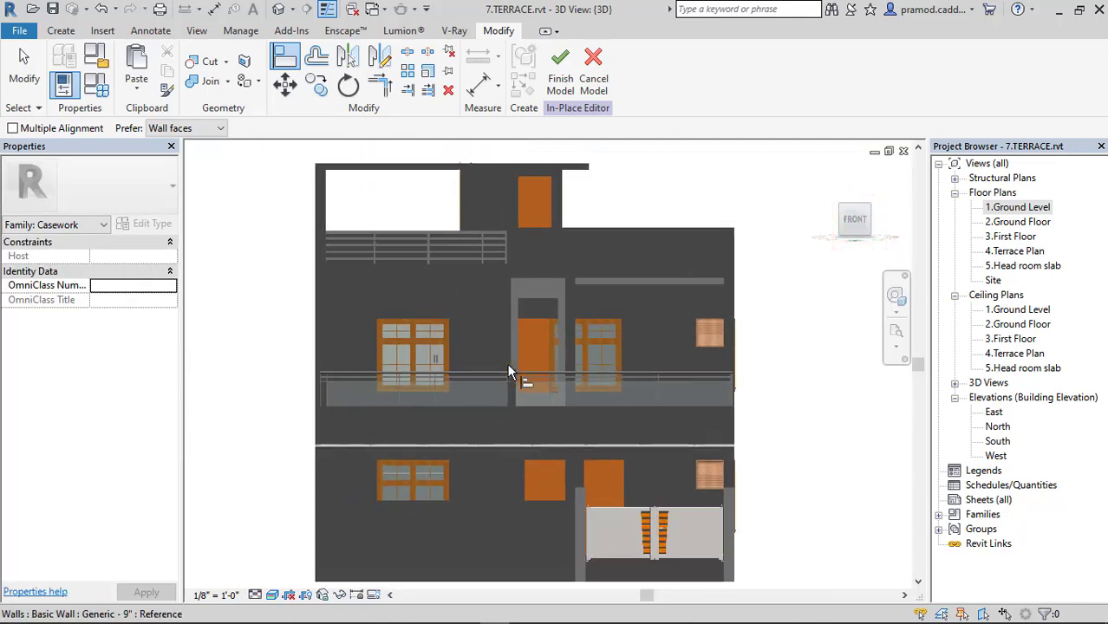
{"action": "scroll", "coordinate": [512, 304], "scroll_direction": "up", "scroll_amount": 3}
{"action": "left_click", "coordinate": [52, 32]}
{"action": "left_click", "coordinate": [138, 62]}
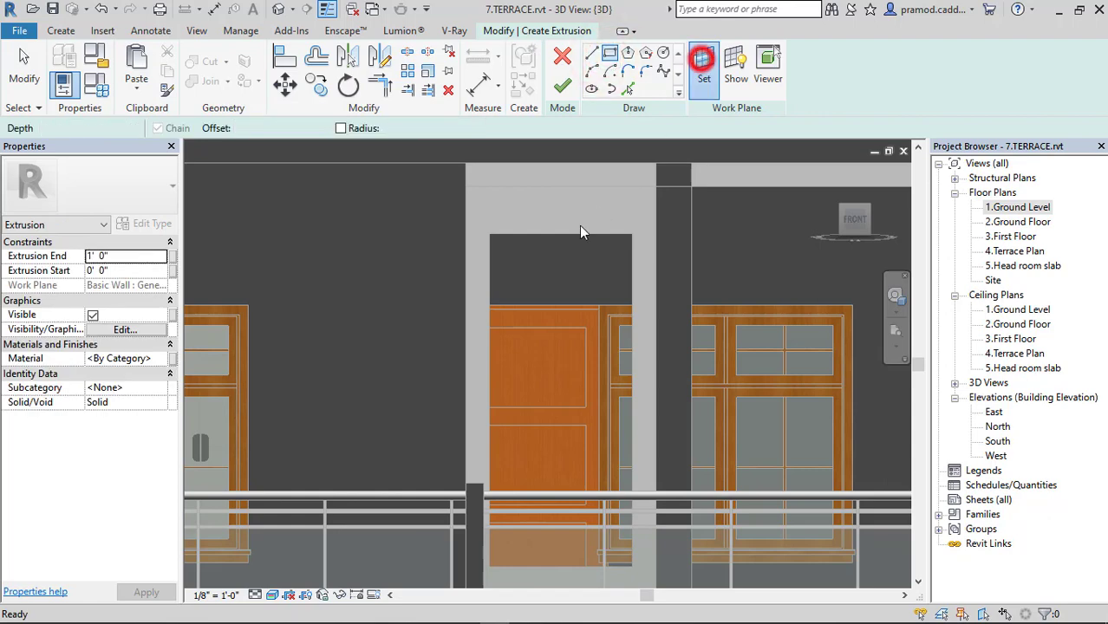
Set the sketch work plane to the door frame's face
{"action": "left_click", "coordinate": [704, 59]}
{"action": "left_click", "coordinate": [492, 411]}
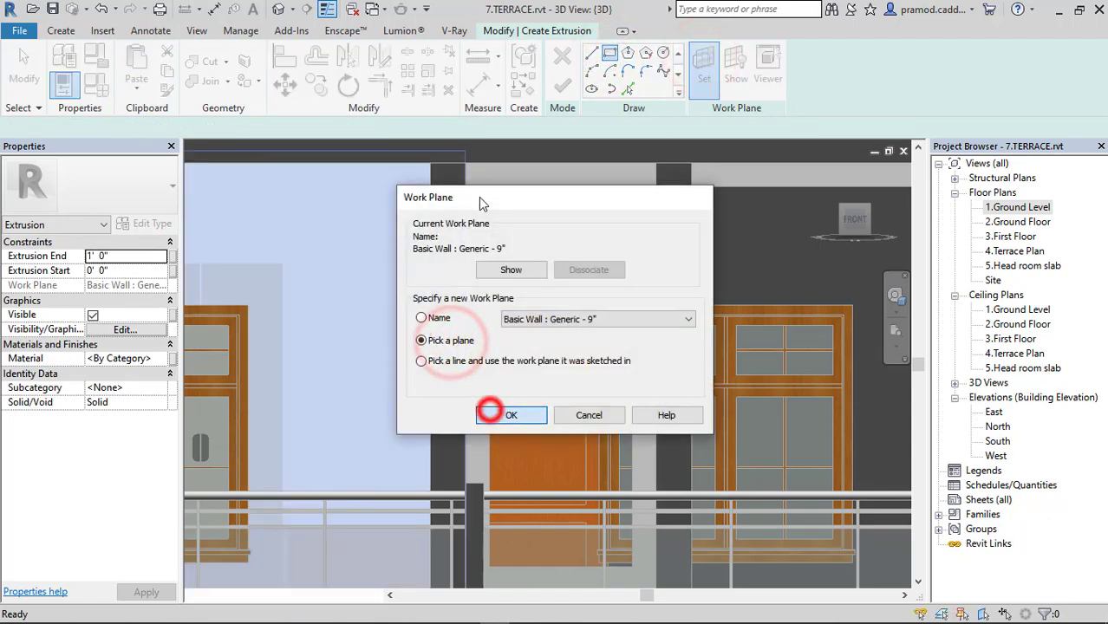
{"action": "left_click", "coordinate": [503, 206]}
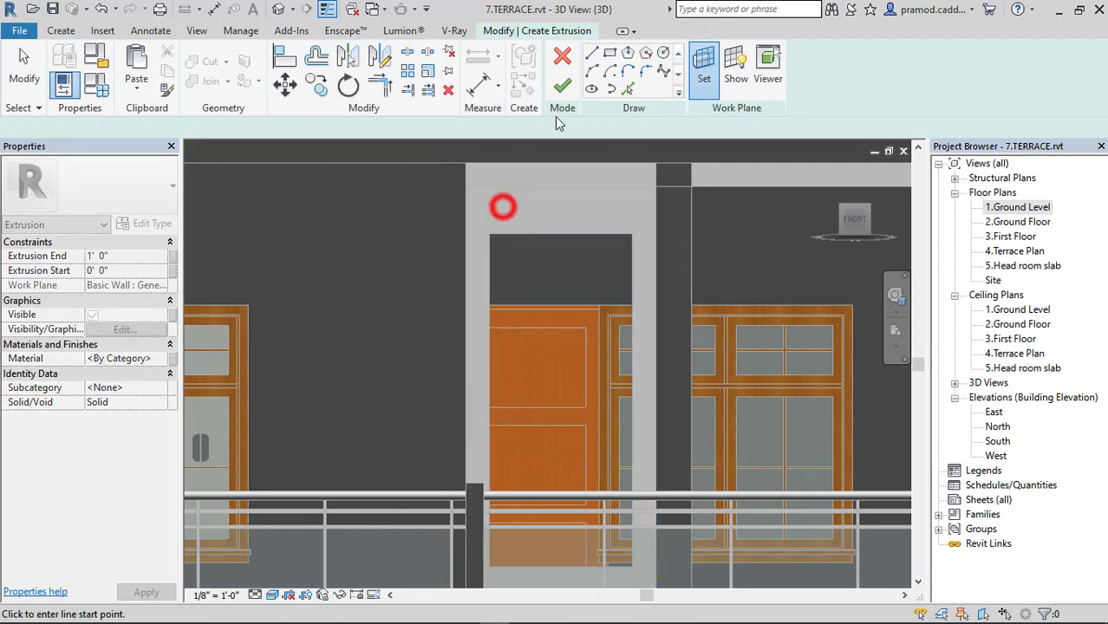
Sketch a rectangle filling the doorway and finish it as a 1' 0"-deep solid extrusion
{"action": "left_click", "coordinate": [610, 53]}
{"action": "left_click", "coordinate": [491, 235]}
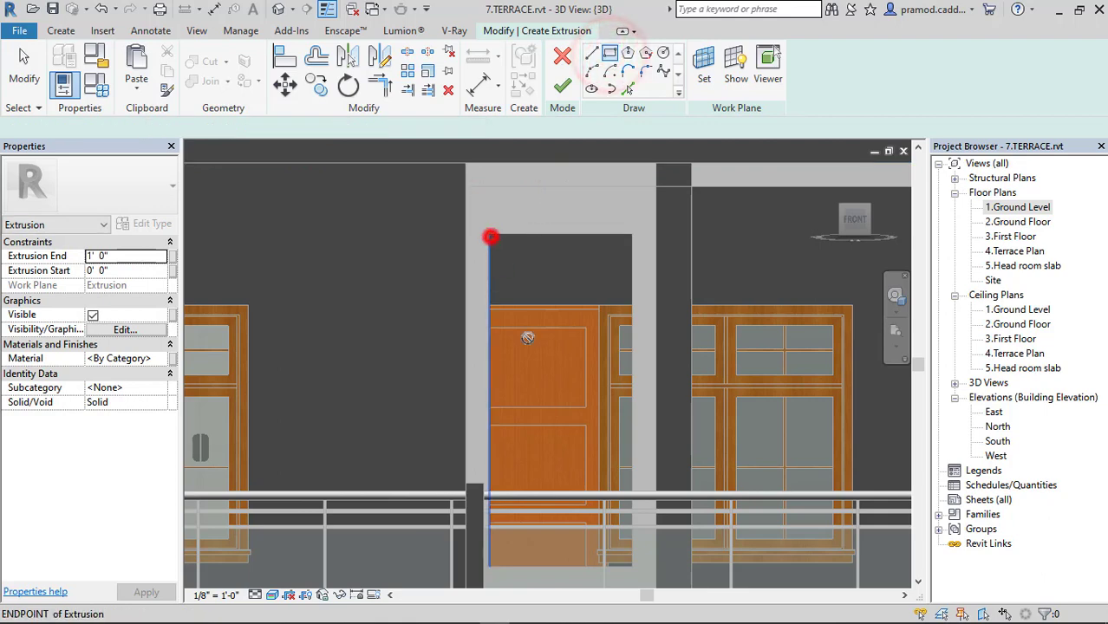
{"action": "left_click", "coordinate": [632, 568]}
{"action": "left_click", "coordinate": [562, 85]}
{"action": "middle_click_drag", "start_coordinate": [739, 323], "coordinate": [192, 295], "text": "shift"}
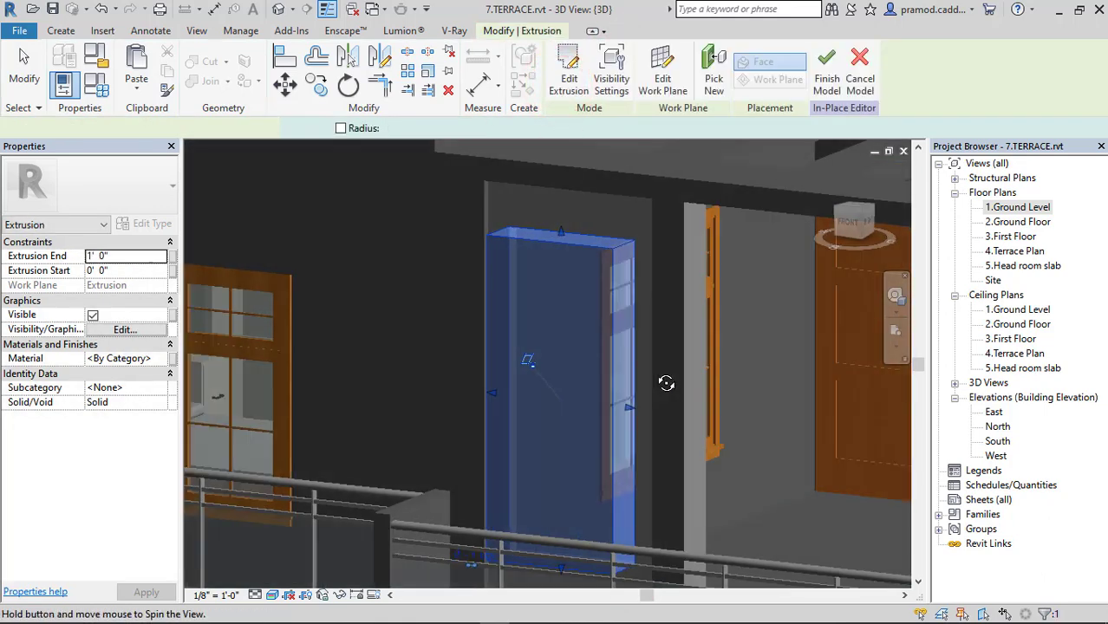
{"action": "left_click", "coordinate": [133, 255]}
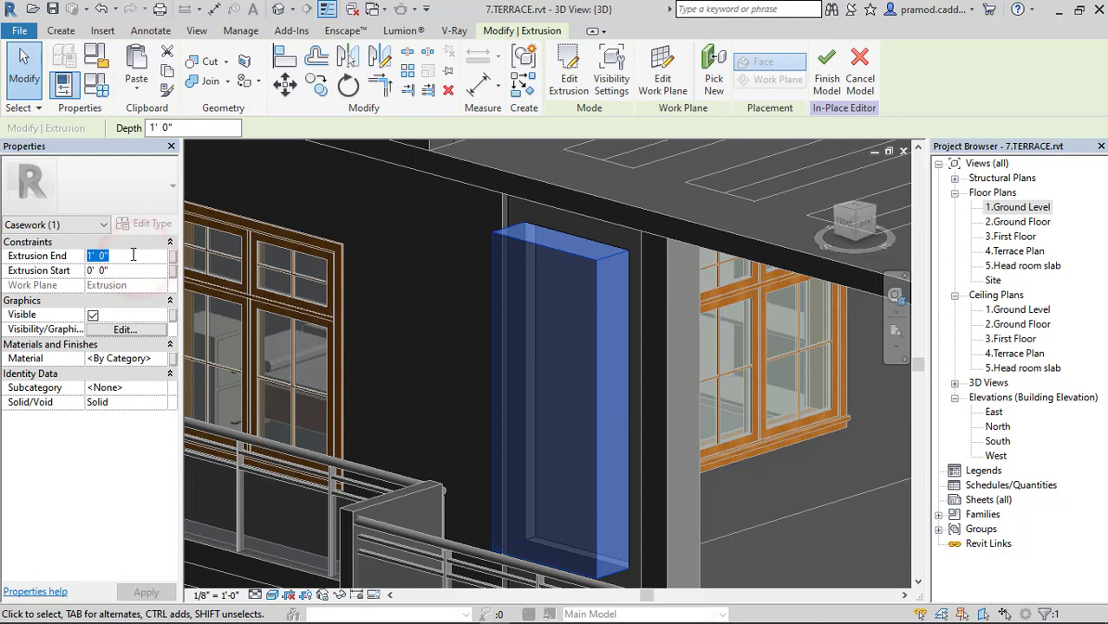
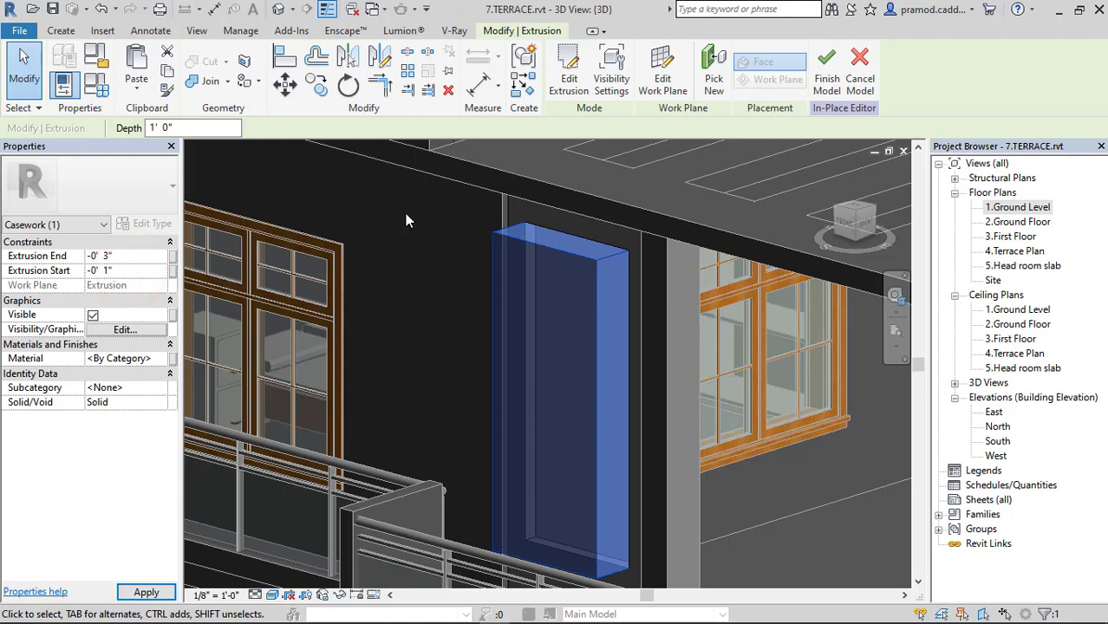
Deselect and check the decorative extrusion, then finish the in-place model
{"action": "key", "text": "Escape"}
{"action": "middle_click_drag", "start_coordinate": [508, 356], "coordinate": [776, 405], "text": "shift"}
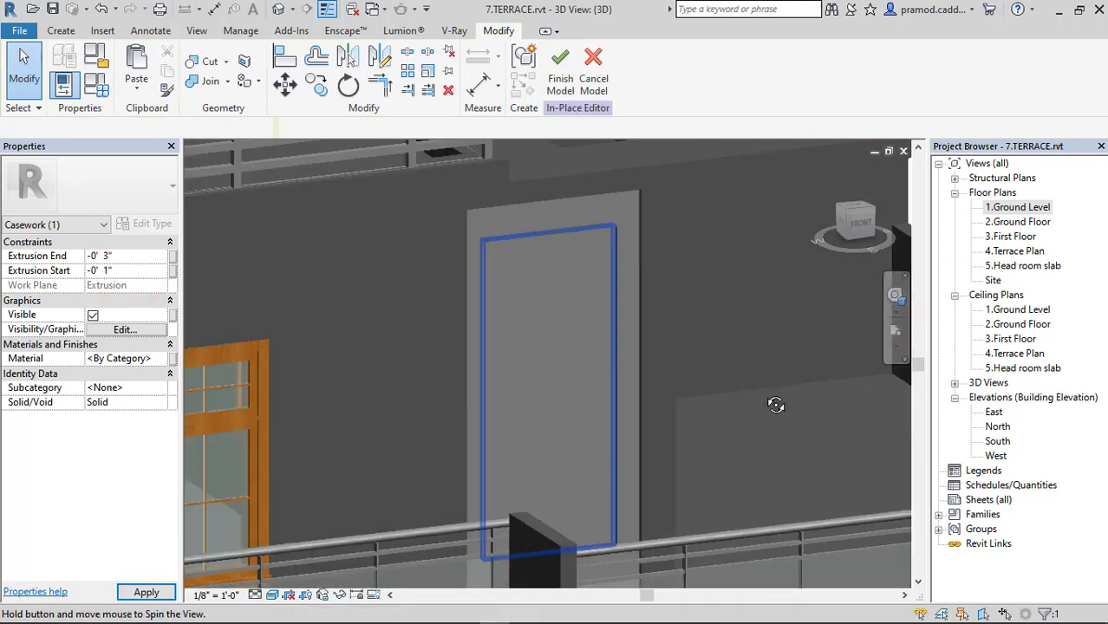
{"action": "key", "text": "Escape"}
{"action": "scroll", "coordinate": [654, 399], "scroll_direction": "down", "scroll_amount": 5}
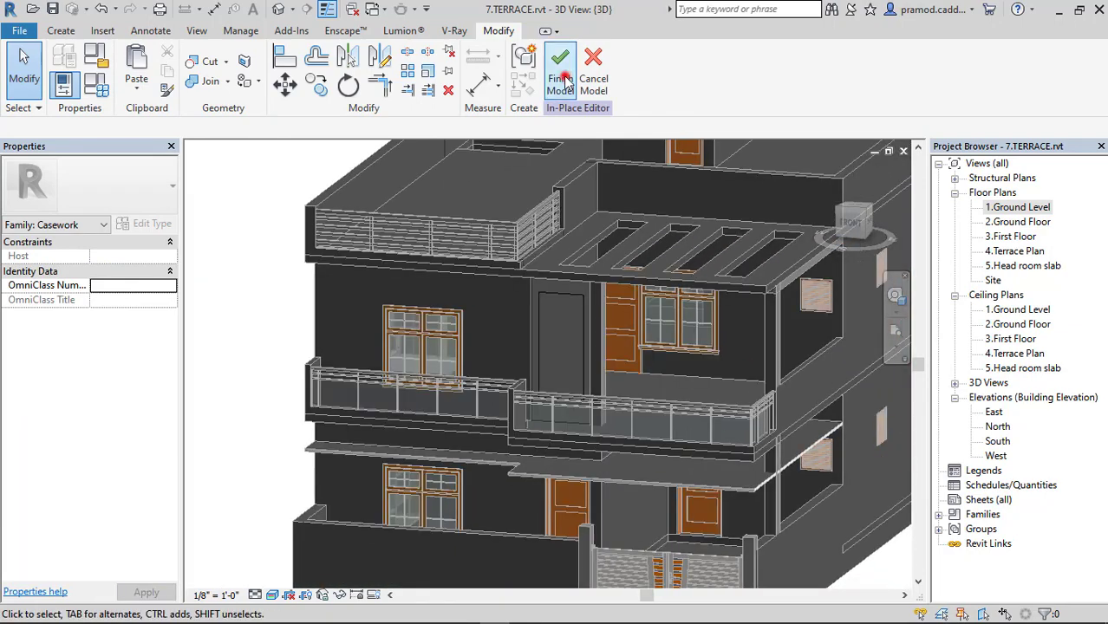
{"action": "left_click", "coordinate": [562, 81]}
Pan, zoom and orbit around the balconies to review the finished house
{"action": "mouse_move", "coordinate": [735, 393]}
{"action": "middle_mouse_down"}
{"action": "mouse_move", "coordinate": [593, 388]}
{"action": "mouse_move", "coordinate": [593, 403]}
{"action": "mouse_move", "coordinate": [315, 410]}
{"action": "middle_mouse_up"}
{"action": "scroll", "coordinate": [315, 410], "scroll_direction": "up", "scroll_amount": 3}
{"action": "scroll", "coordinate": [315, 410], "scroll_direction": "up", "scroll_amount": 2}
{"action": "scroll", "coordinate": [315, 410], "scroll_direction": "up", "scroll_amount": 2}
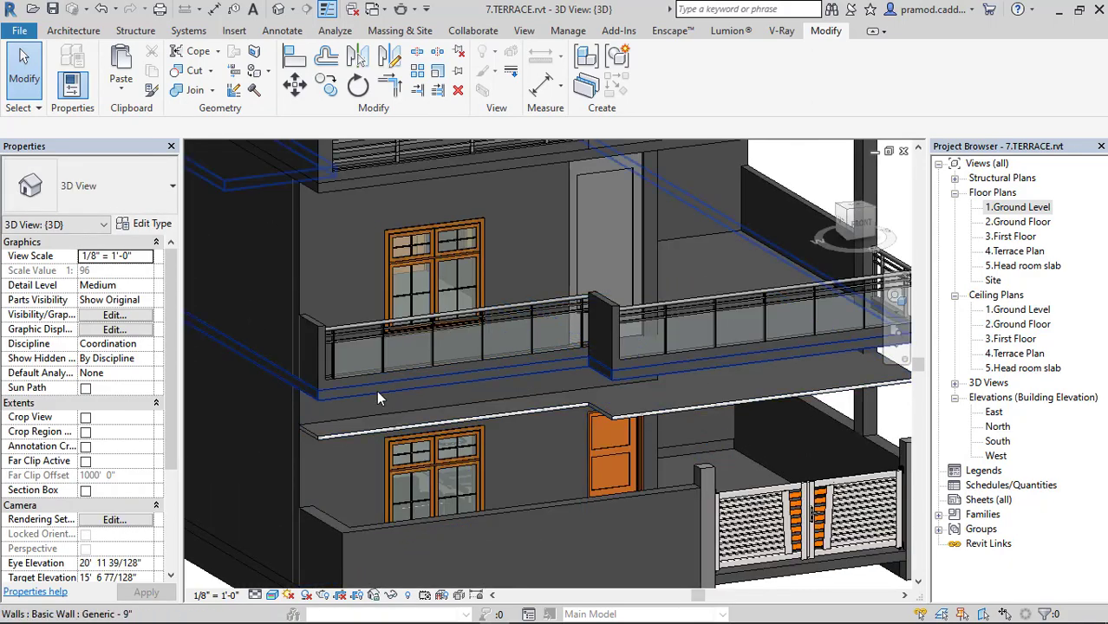
{"action": "mouse_move", "coordinate": [376, 391]}
{"action": "middle_mouse_down", "text": "shift"}
{"action": "mouse_move", "coordinate": [324, 418]}
{"action": "mouse_move", "coordinate": [739, 410]}
{"action": "middle_mouse_up", "text": "shift"}
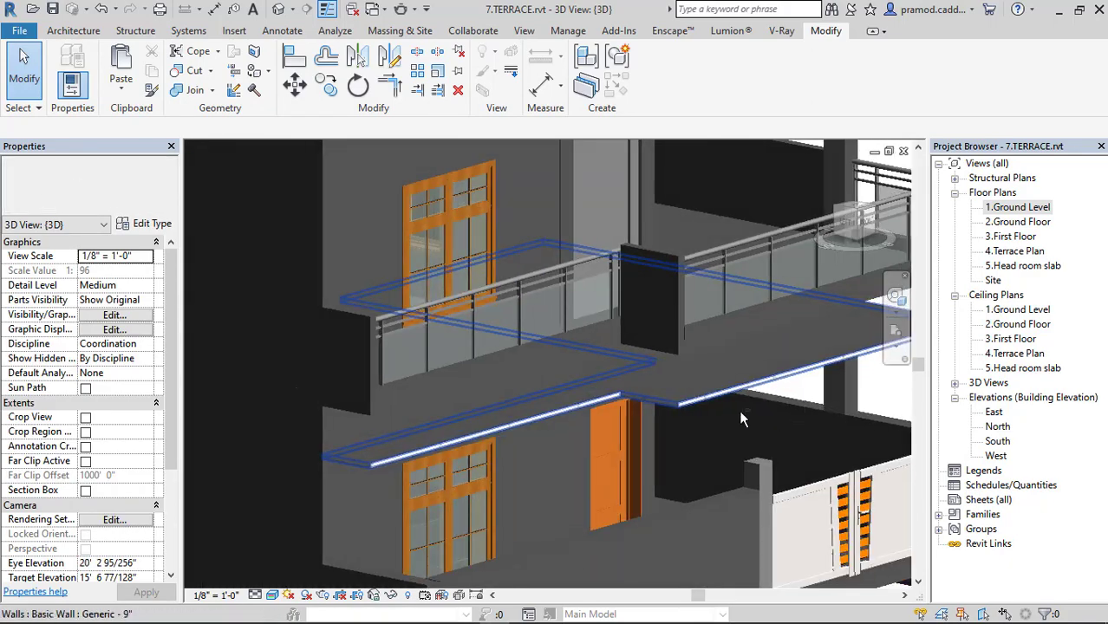
{"action": "left_click", "coordinate": [73, 30]}
Start a new in-place Casework model named Casework 2
{"action": "left_click", "coordinate": [185, 90]}
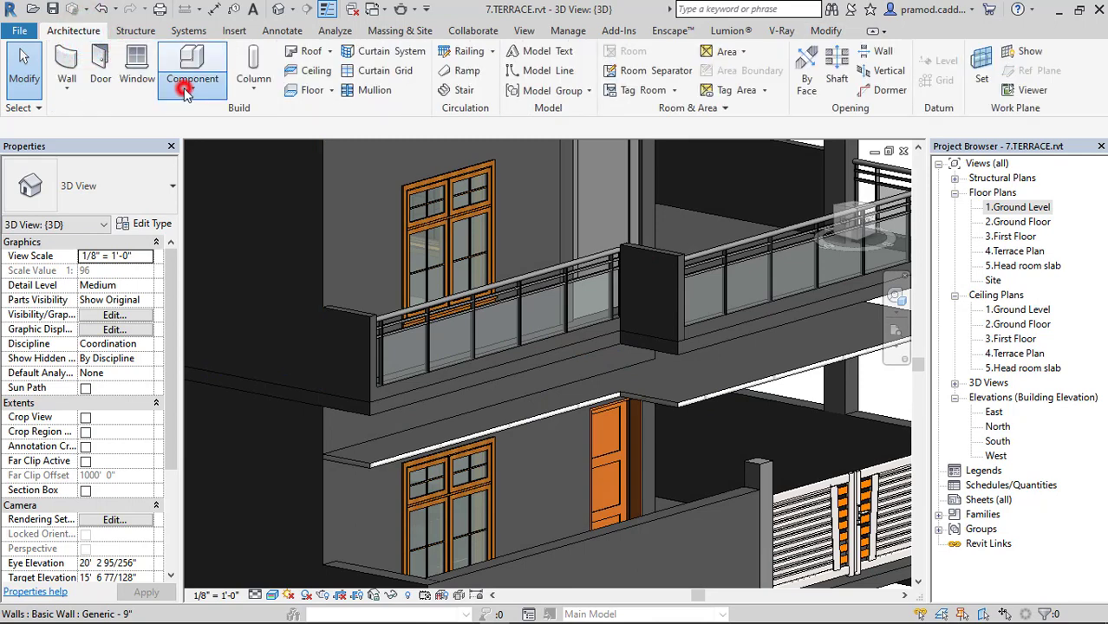
{"action": "left_click", "coordinate": [208, 156]}
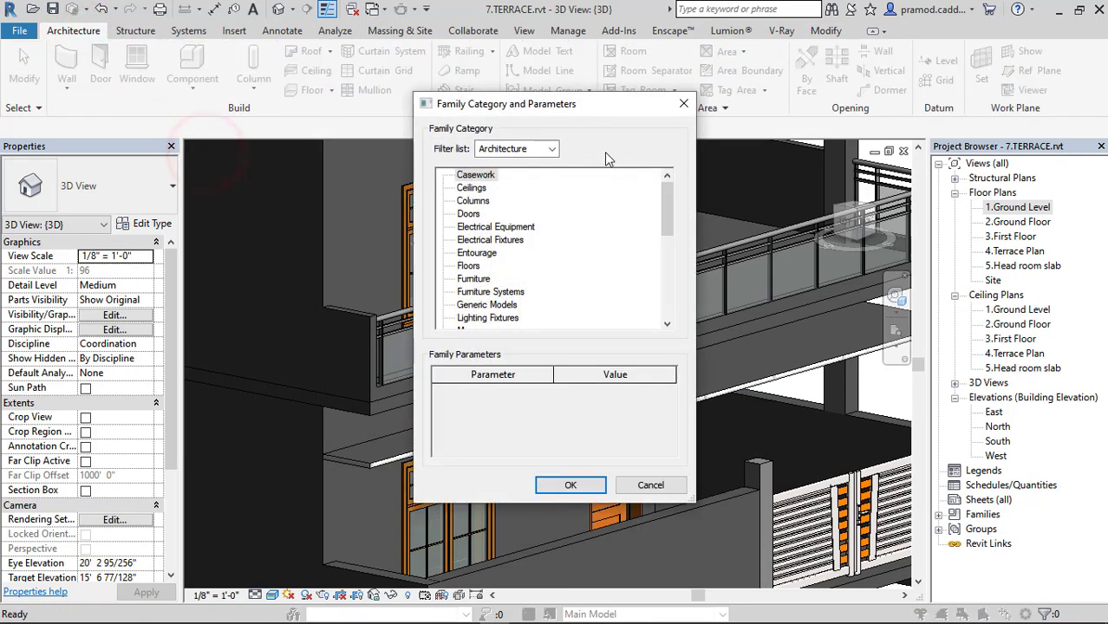
{"action": "left_click", "coordinate": [565, 484]}
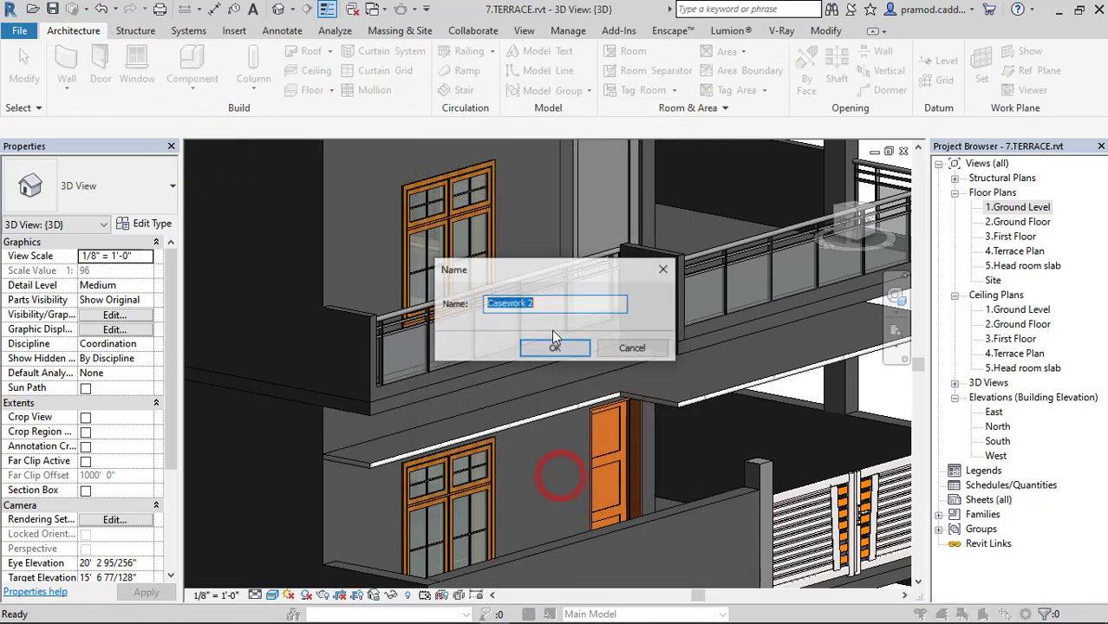
{"action": "left_click", "coordinate": [544, 346]}
Create a sweep whose path is picked along the balcony floor-slab edges
{"action": "left_click", "coordinate": [246, 59]}
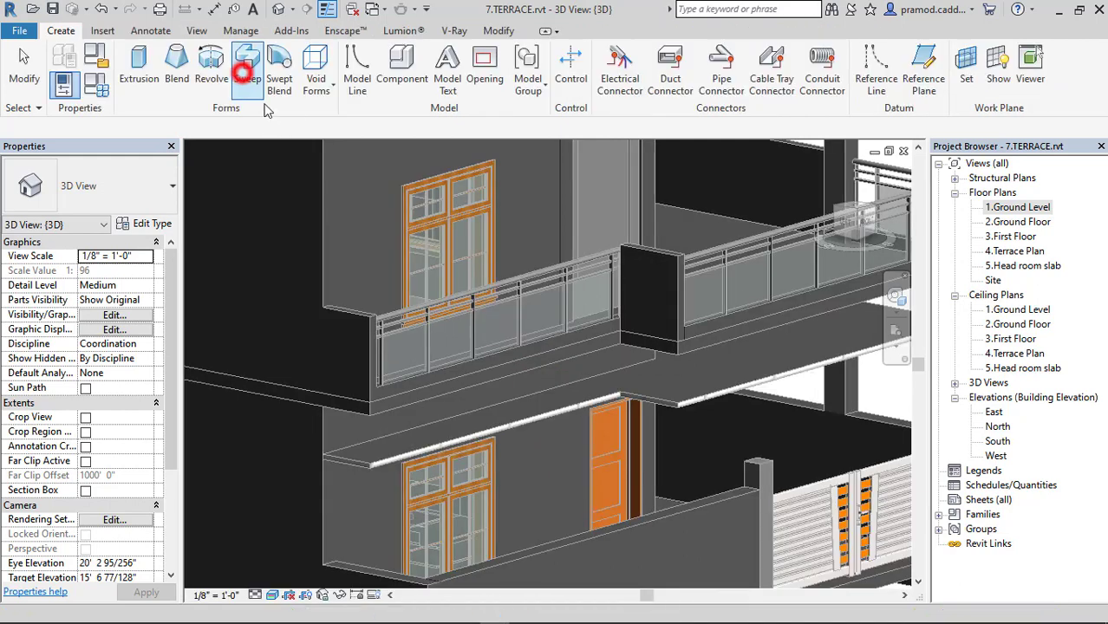
{"action": "left_click", "coordinate": [720, 85]}
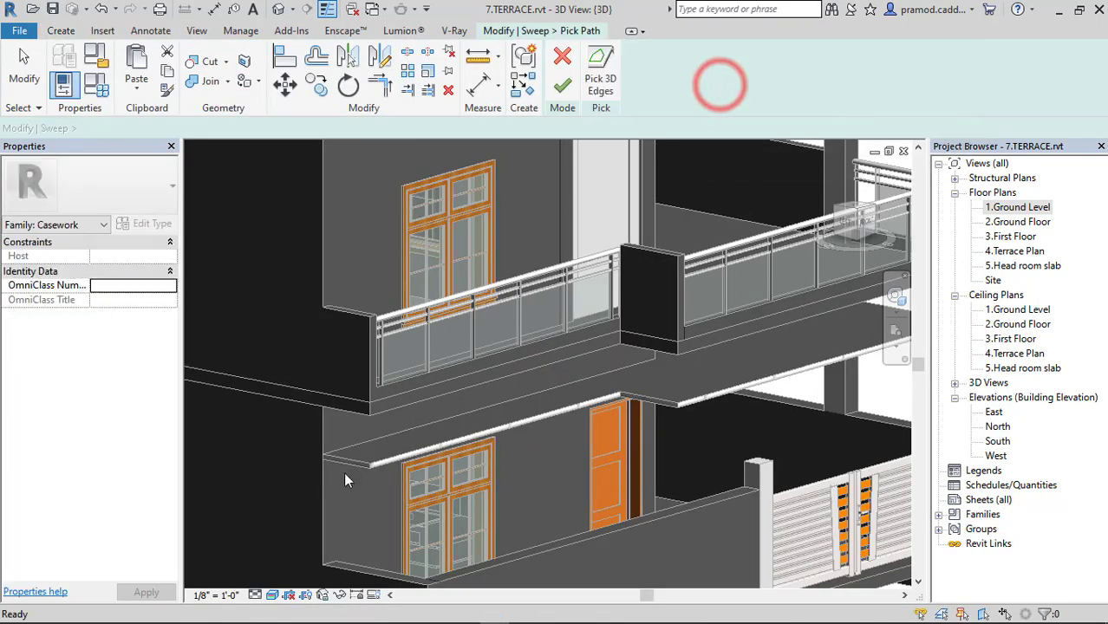
{"action": "scroll", "coordinate": [343, 471], "scroll_direction": "up", "scroll_amount": 4}
{"action": "left_click", "coordinate": [347, 448]}
{"action": "left_click", "coordinate": [412, 447]}
{"action": "middle_click_drag", "start_coordinate": [605, 403], "coordinate": [537, 427], "text": "shift"}
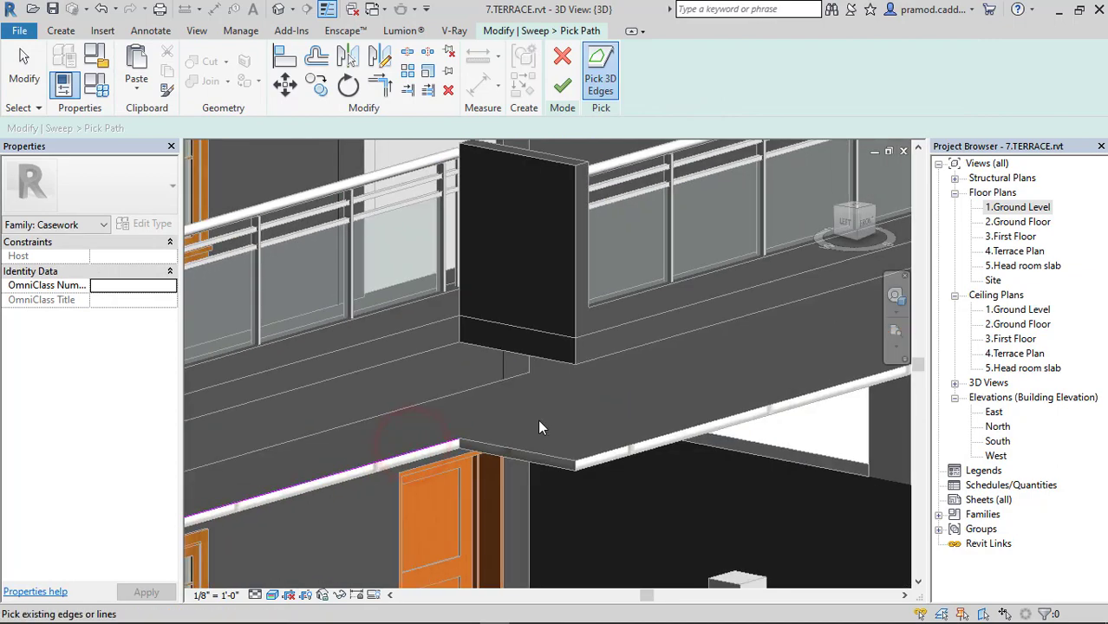
{"action": "mouse_move", "coordinate": [604, 453]}
{"action": "middle_mouse_down", "text": "shift"}
{"action": "mouse_move", "coordinate": [795, 445]}
{"action": "mouse_move", "coordinate": [529, 446]}
{"action": "middle_mouse_up", "text": "shift"}
{"action": "left_click", "coordinate": [529, 446]}
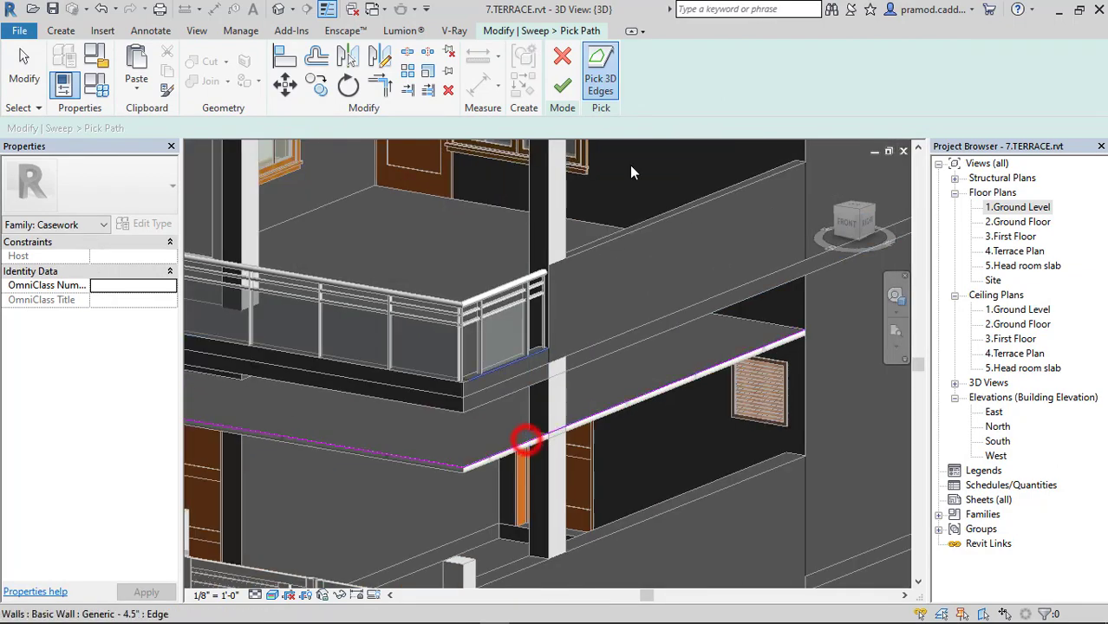
{"action": "left_click", "coordinate": [562, 88]}
{"action": "left_click", "coordinate": [854, 220]}
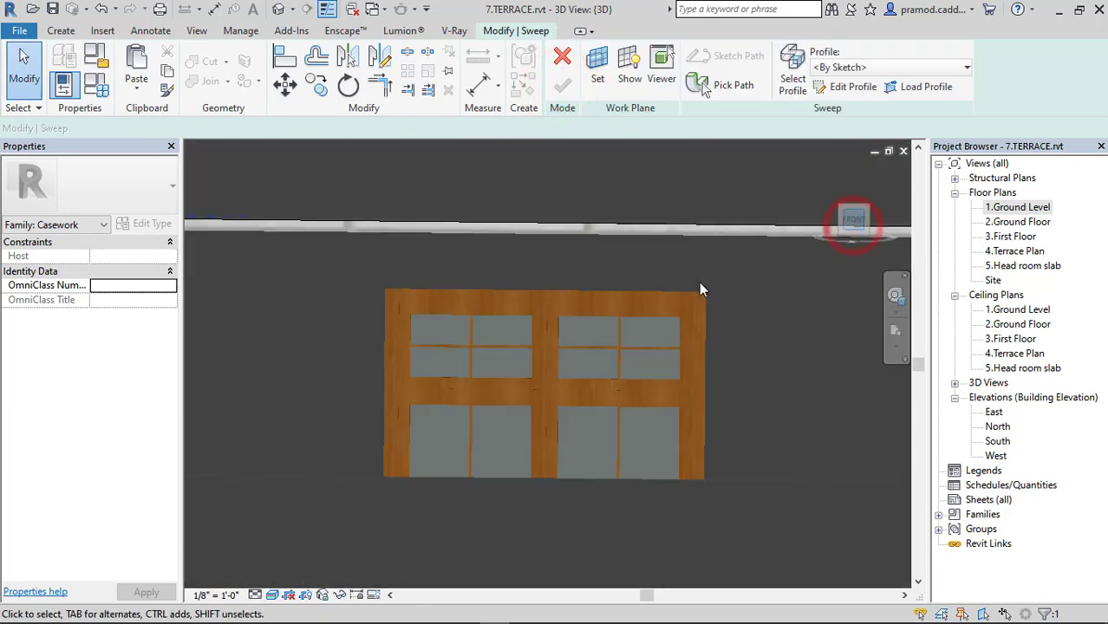
Edit the sweep profile and sketch an initial closed outline at the path end
{"action": "left_click", "coordinate": [545, 363]}
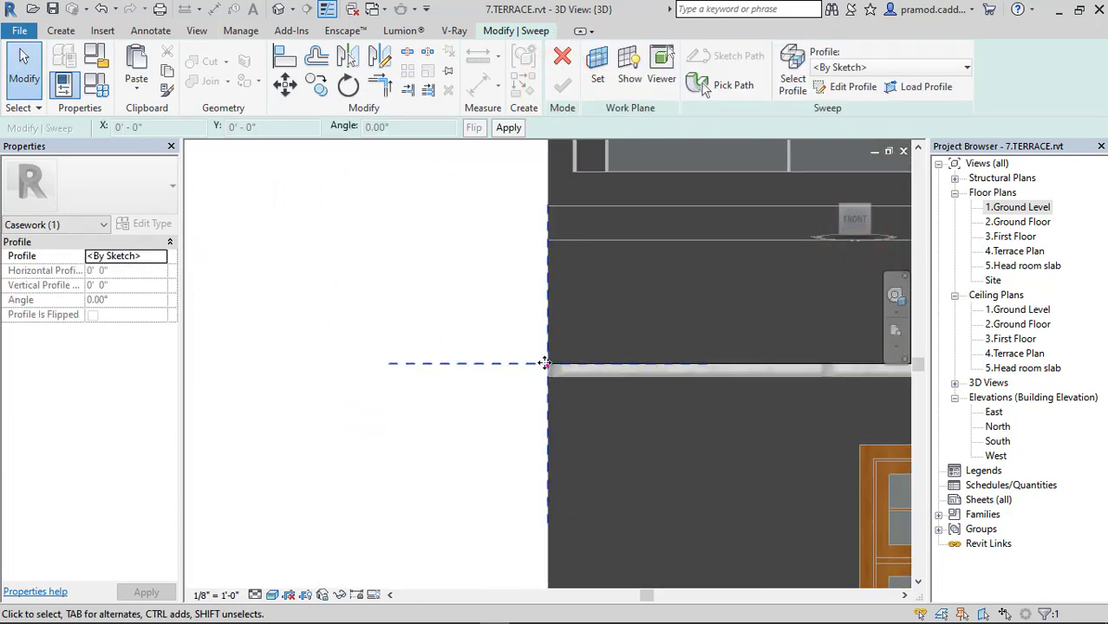
{"action": "left_click", "coordinate": [842, 86]}
{"action": "left_click", "coordinate": [548, 364]}
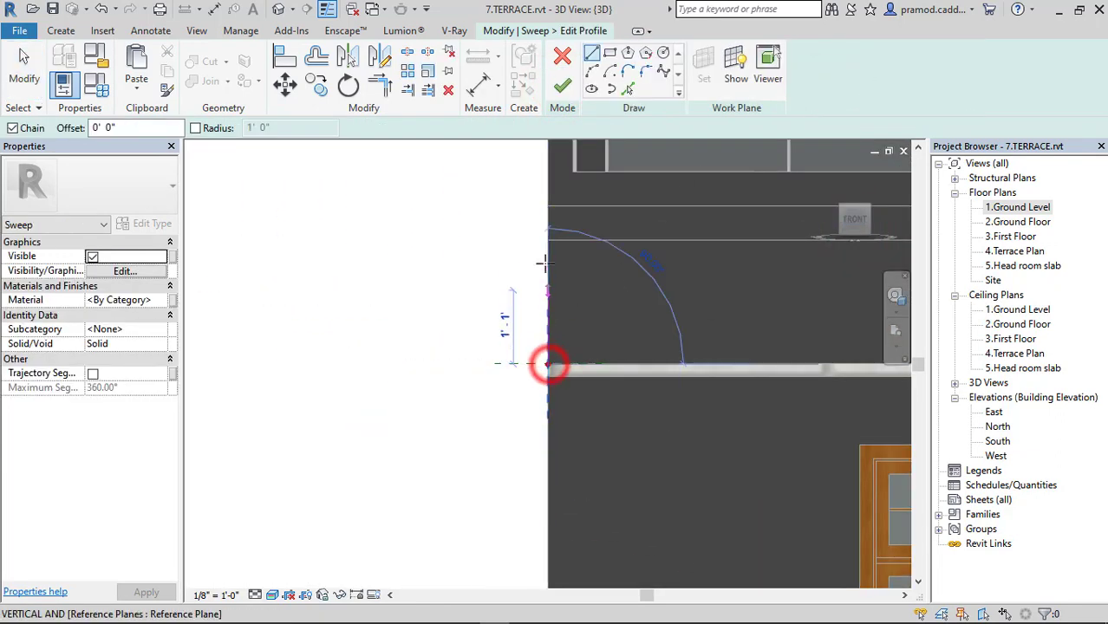
{"action": "left_click", "coordinate": [548, 241]}
{"action": "left_click", "coordinate": [581, 241]}
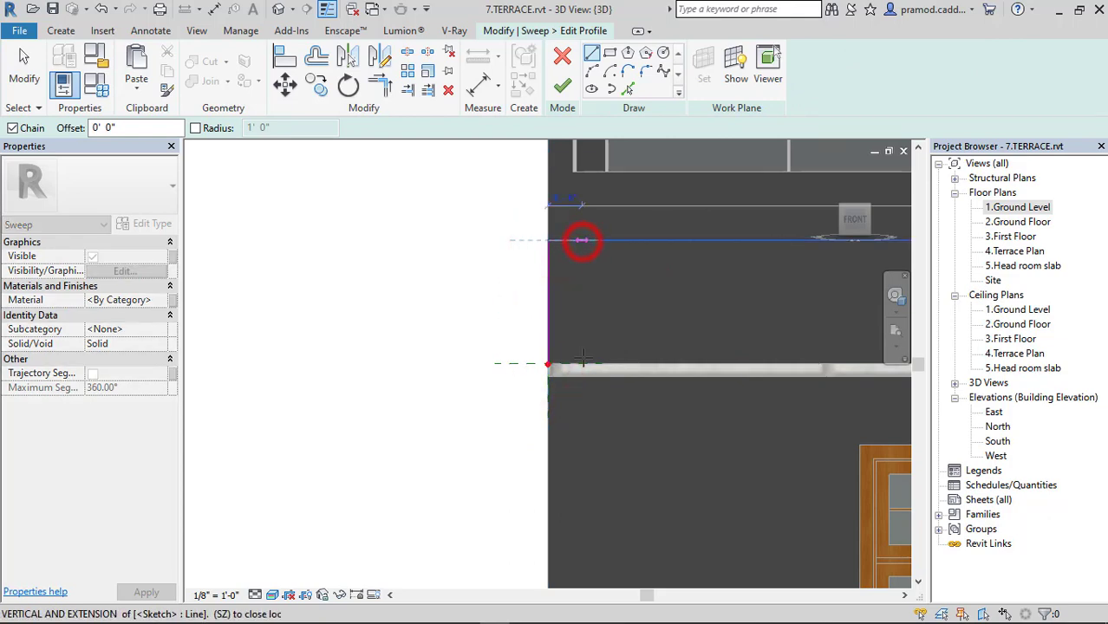
{"action": "left_click", "coordinate": [549, 364]}
Review the profile sketch from the front in Hidden Line visual style
{"action": "scroll", "coordinate": [517, 322], "scroll_direction": "down", "scroll_amount": 3}
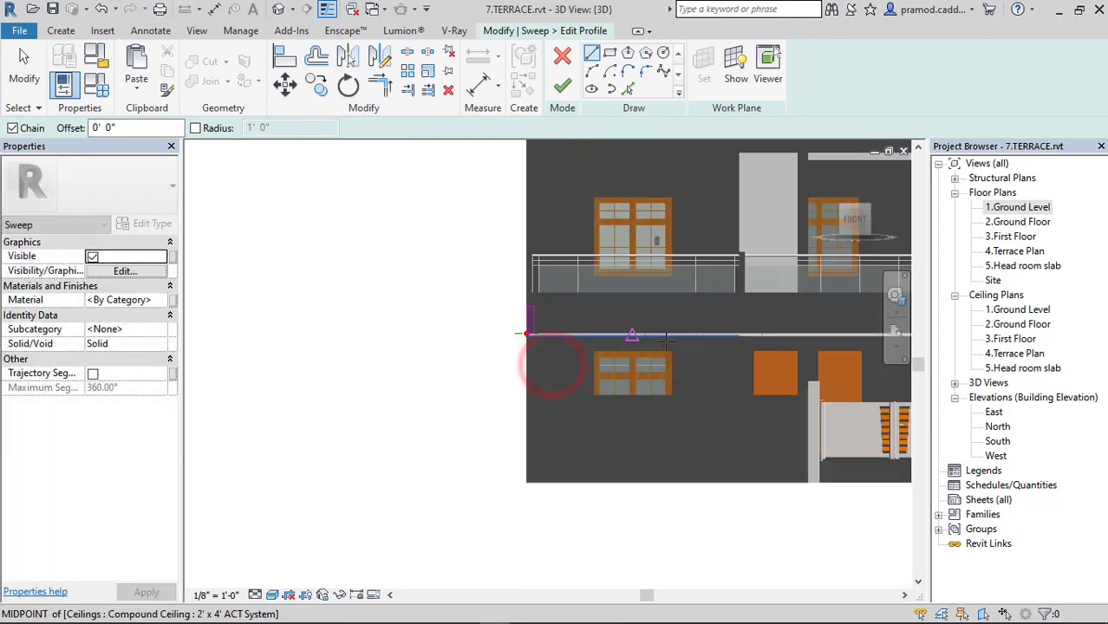
{"action": "mouse_move", "coordinate": [314, 354]}
{"action": "middle_mouse_down", "text": "shift"}
{"action": "mouse_move", "coordinate": [561, 352]}
{"action": "mouse_move", "coordinate": [537, 149]}
{"action": "middle_mouse_up", "text": "shift"}
{"action": "scroll", "coordinate": [537, 149], "scroll_direction": "down", "scroll_amount": 2}
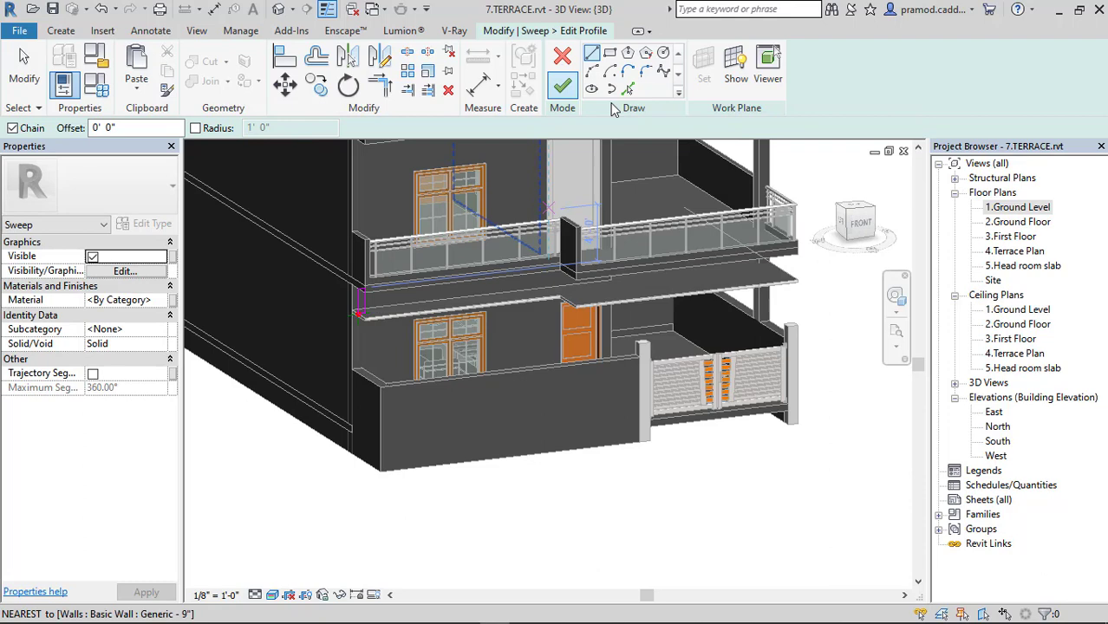
{"action": "left_click_drag", "start_coordinate": [853, 223], "coordinate": [866, 227]}
{"action": "left_click", "coordinate": [865, 223]}
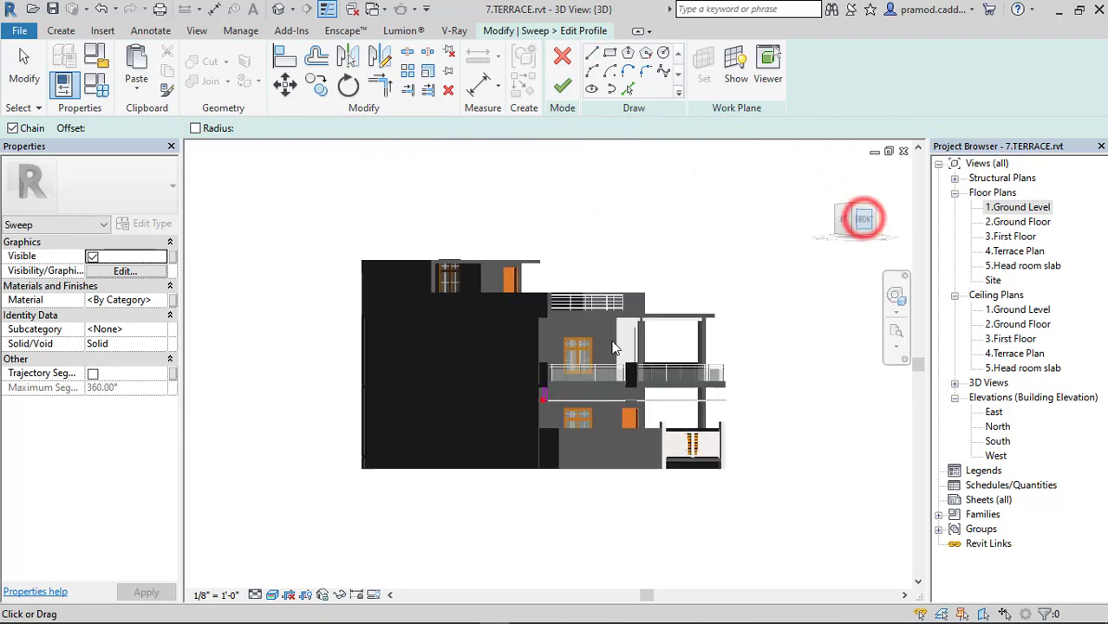
{"action": "scroll", "coordinate": [408, 376], "scroll_direction": "up", "scroll_amount": 2}
{"action": "scroll", "coordinate": [448, 406], "scroll_direction": "up", "scroll_amount": 3}
{"action": "scroll", "coordinate": [449, 410], "scroll_direction": "up", "scroll_amount": 3}
{"action": "middle_click_drag", "start_coordinate": [449, 409], "coordinate": [487, 436]}
{"action": "scroll", "coordinate": [488, 436], "scroll_direction": "up", "scroll_amount": 2}
{"action": "key", "text": "Escape"}
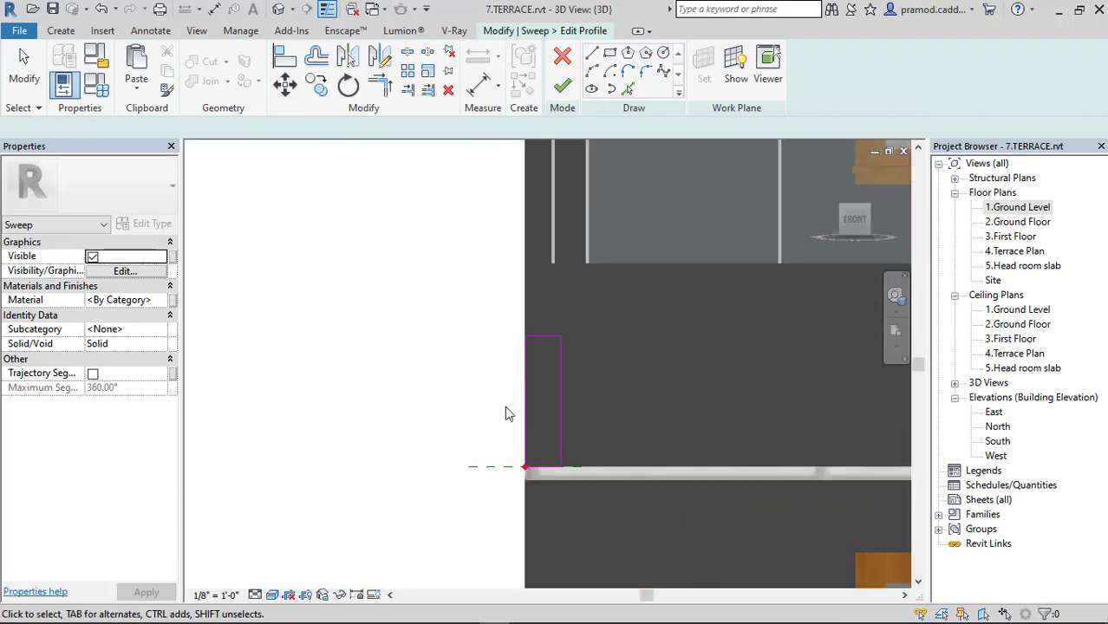
{"action": "left_click", "coordinate": [272, 595]}
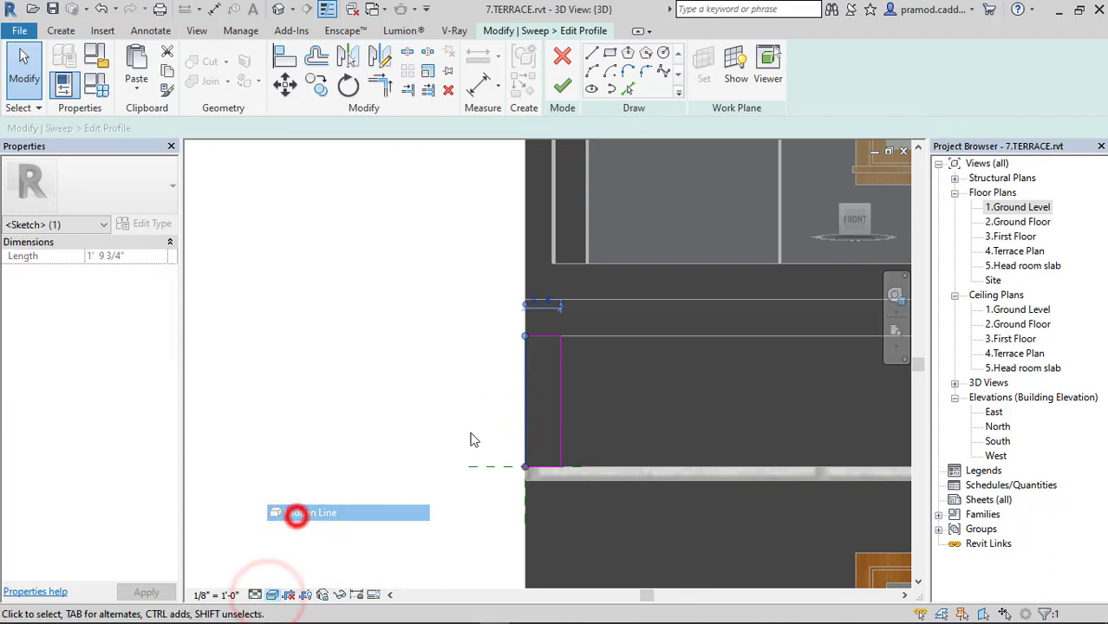
{"action": "left_click", "coordinate": [297, 512]}
{"action": "scroll", "coordinate": [514, 395], "scroll_direction": "up", "scroll_amount": 2}
Replace the left profile line with a stepped edge containing a lower notch
{"action": "left_click", "coordinate": [503, 395]}
{"action": "key", "text": "Delete"}
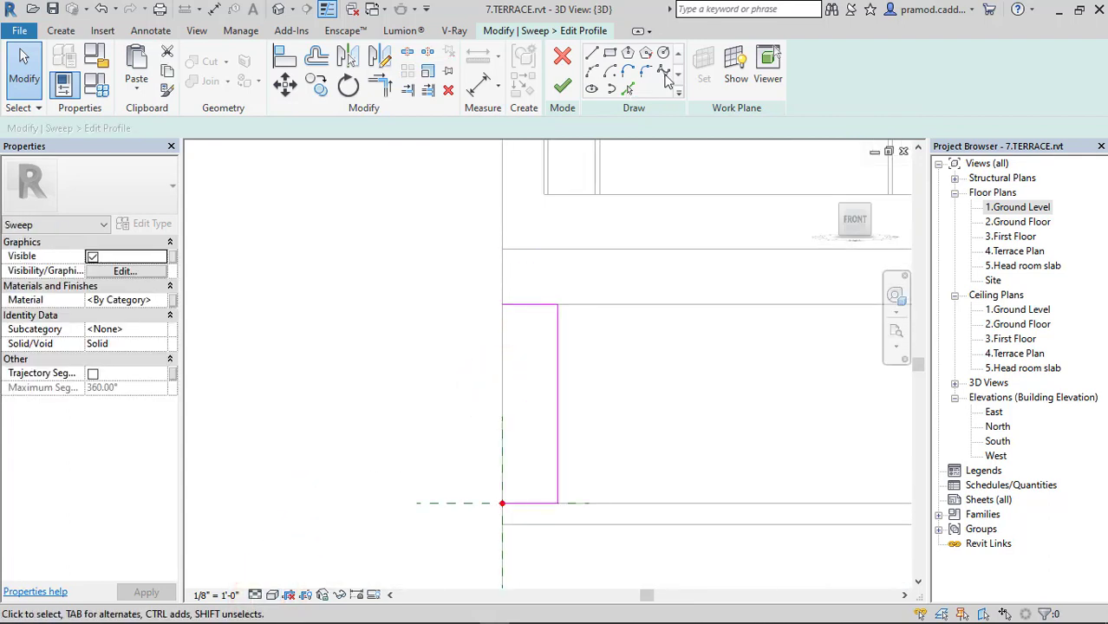
{"action": "left_click", "coordinate": [593, 54]}
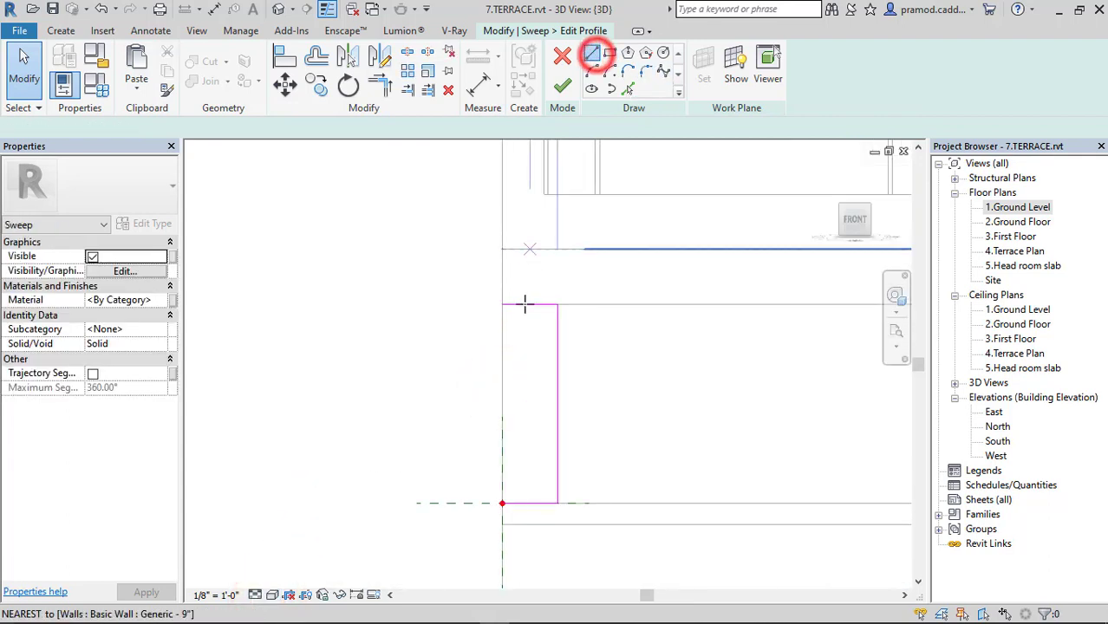
{"action": "left_click", "coordinate": [502, 503]}
{"action": "left_click", "coordinate": [503, 475]}
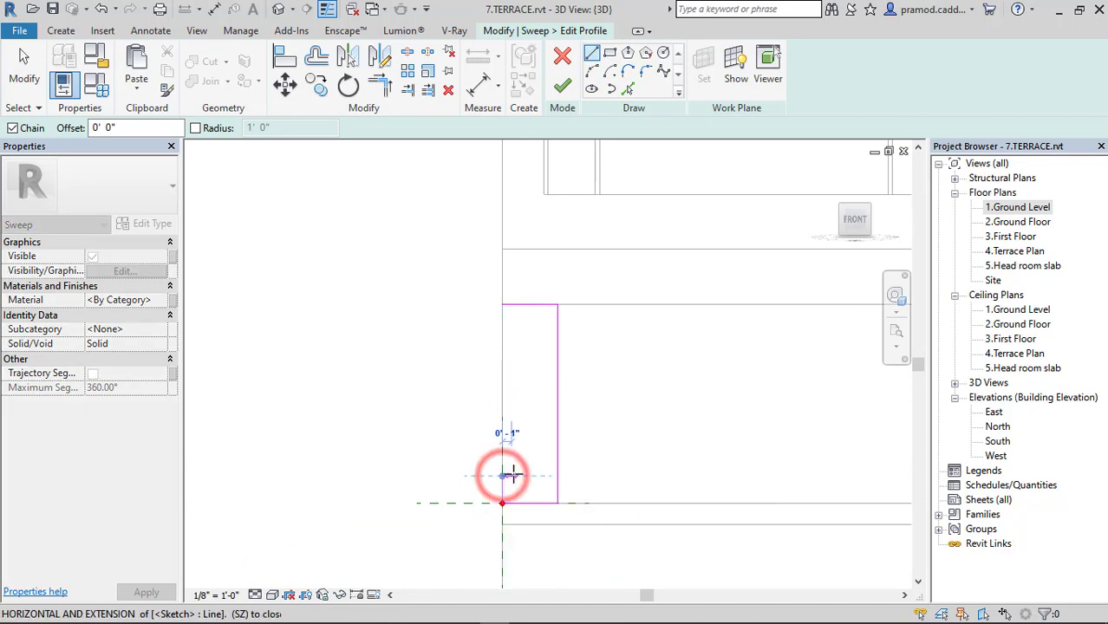
{"action": "left_click", "coordinate": [519, 474]}
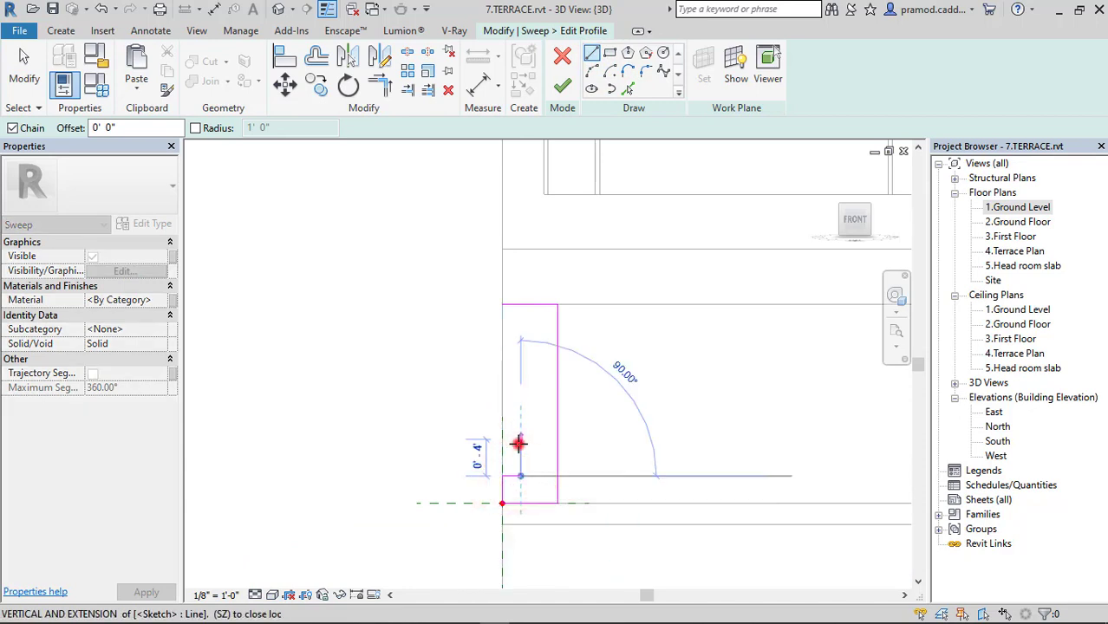
{"action": "left_click", "coordinate": [520, 442]}
{"action": "left_click", "coordinate": [503, 441]}
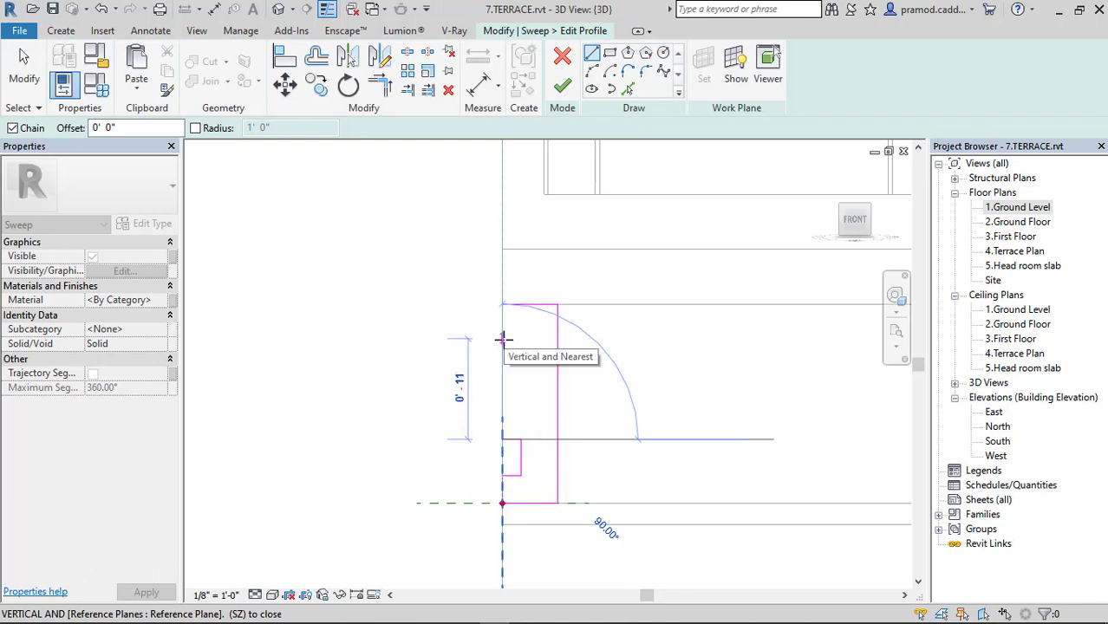
{"action": "left_click", "coordinate": [503, 306]}
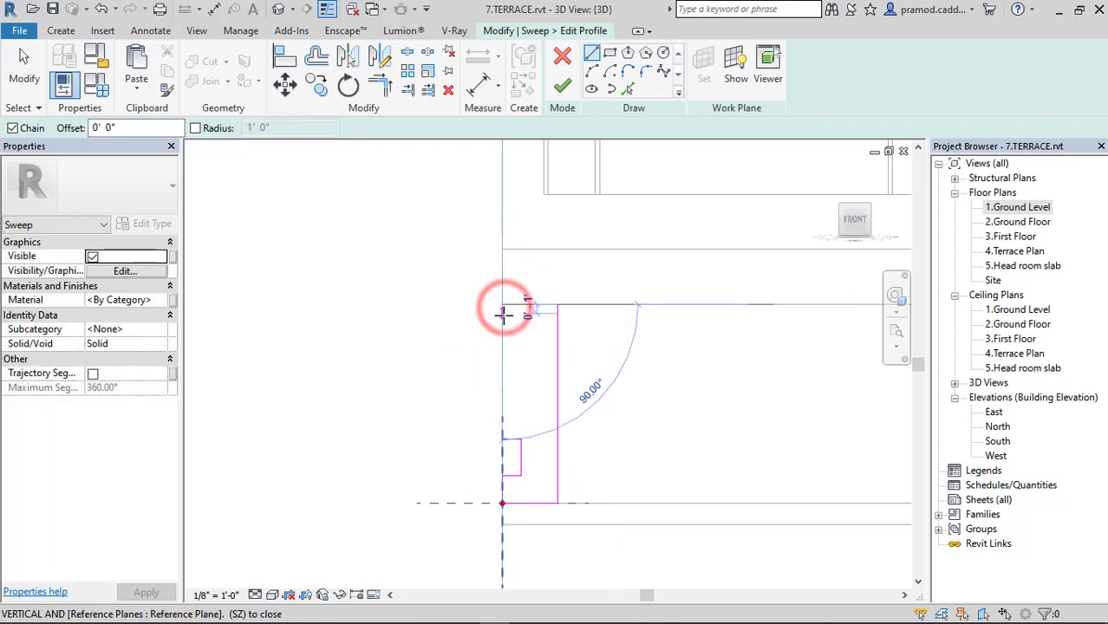
{"action": "key", "text": "Escape"}
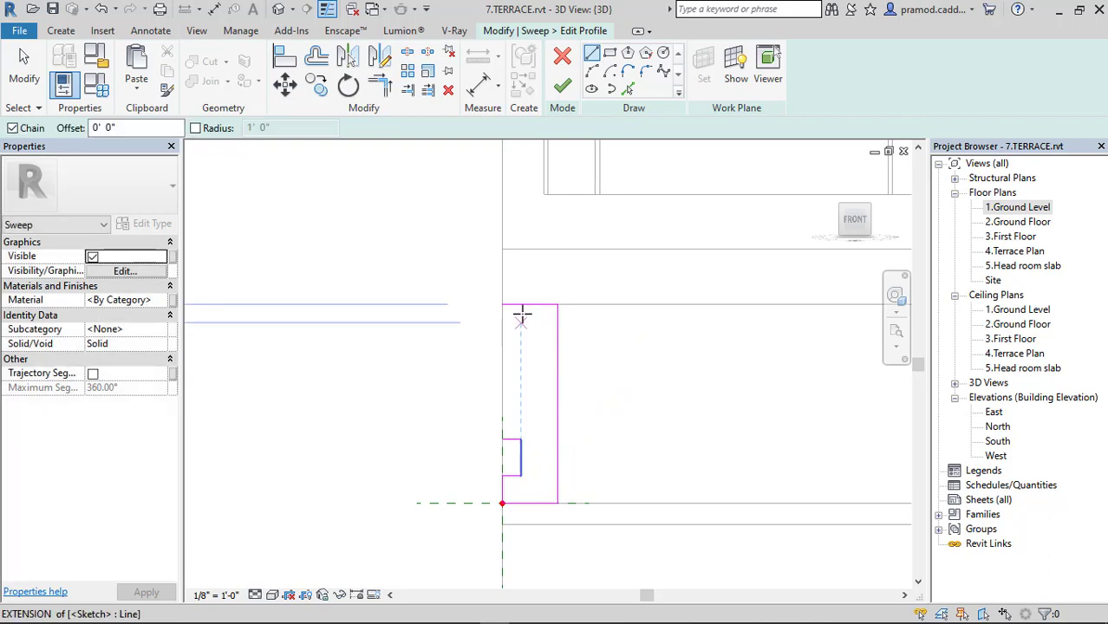
Add the top notch, trim the corners, and finish the profile and sweep
{"action": "left_click", "coordinate": [520, 305]}
{"action": "left_click", "coordinate": [525, 335]}
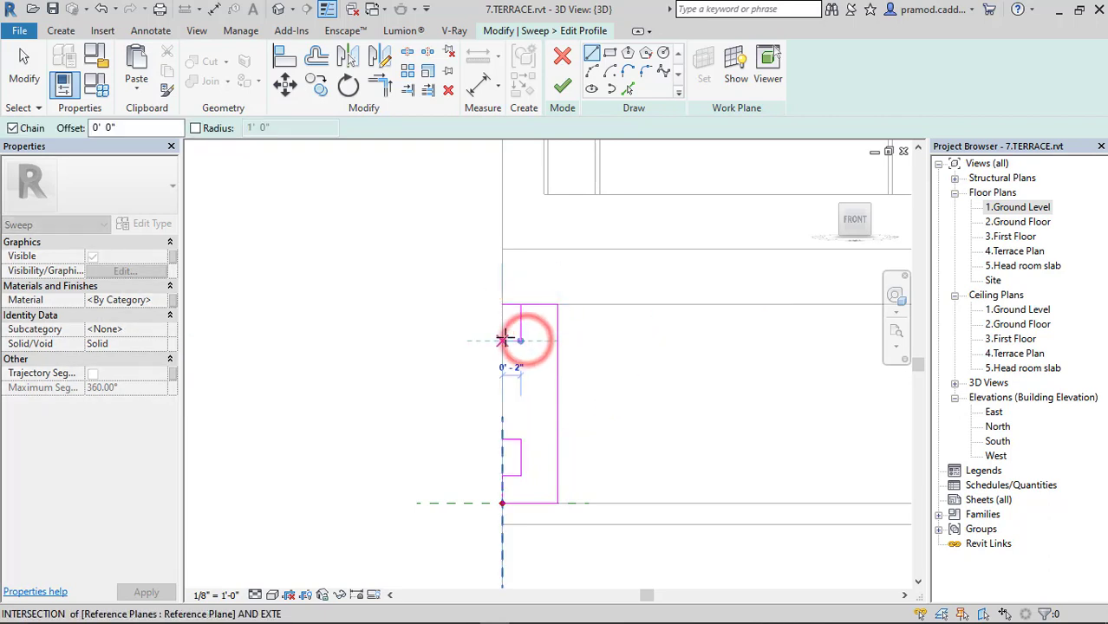
{"action": "left_click", "coordinate": [503, 341]}
{"action": "key", "text": "Escape"}
{"action": "key", "text": "Escape"}
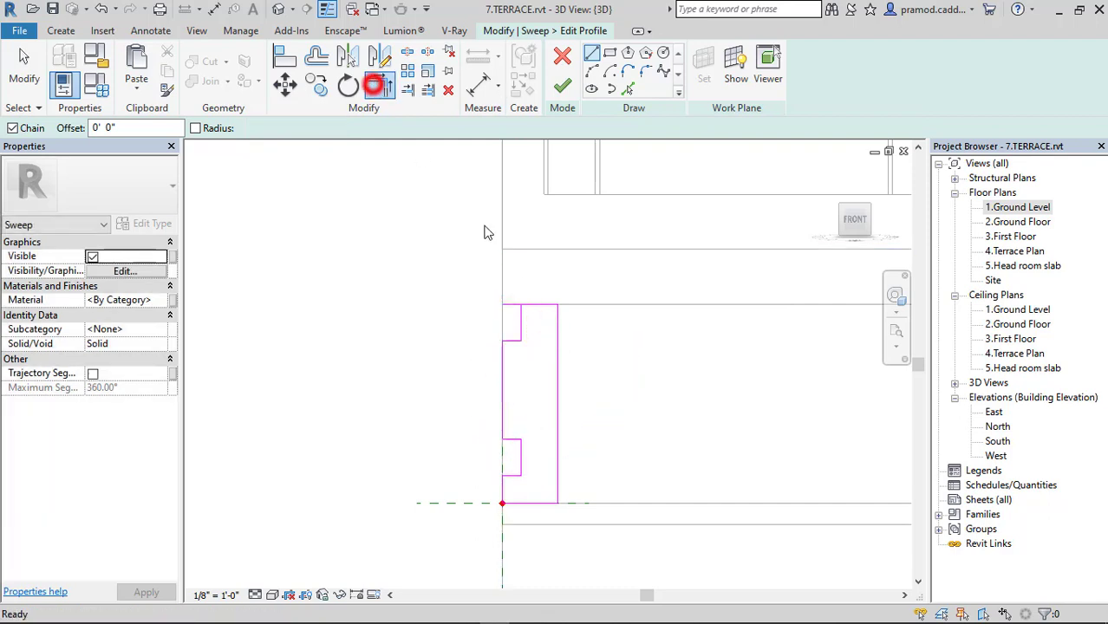
{"action": "left_click", "coordinate": [376, 85]}
{"action": "scroll", "coordinate": [551, 286], "scroll_direction": "down", "scroll_amount": 2}
{"action": "left_click", "coordinate": [564, 86]}
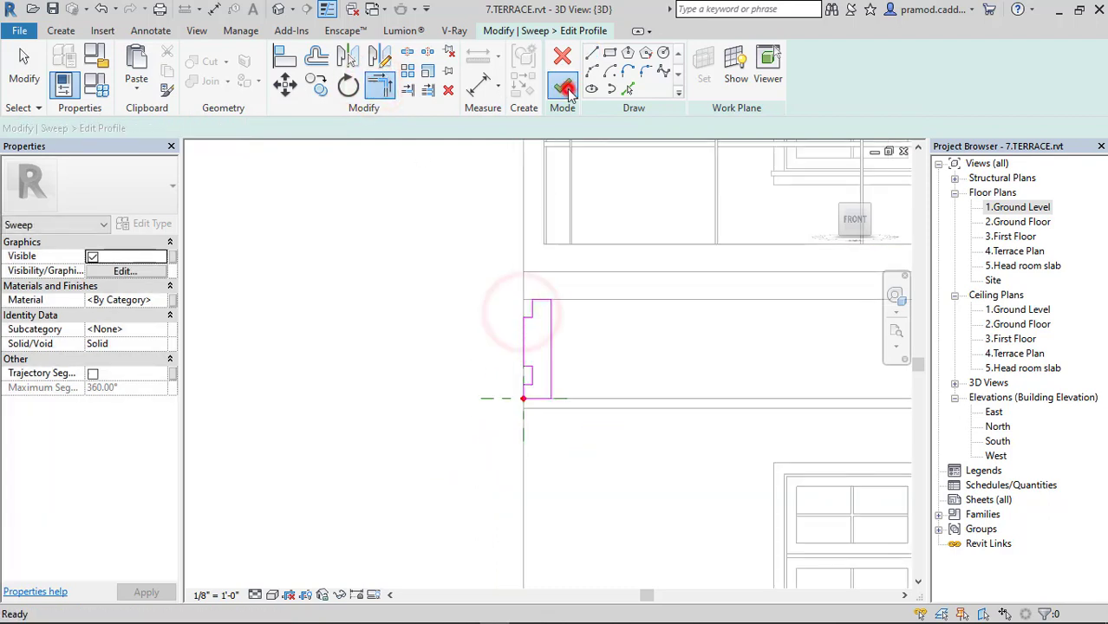
{"action": "left_click", "coordinate": [564, 87]}
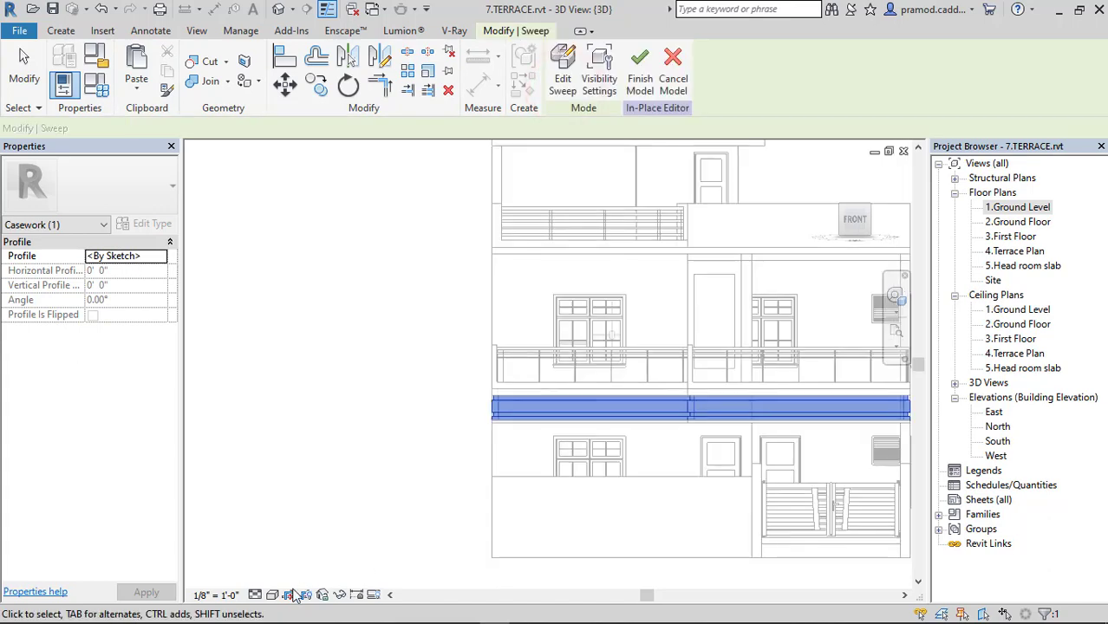
Switch the view to Shaded and orbit to see the whole building front
{"action": "left_click", "coordinate": [271, 595]}
{"action": "left_click", "coordinate": [292, 577]}
{"action": "mouse_move", "coordinate": [647, 381]}
{"action": "middle_mouse_down", "text": "shift"}
{"action": "mouse_move", "coordinate": [623, 464]}
{"action": "mouse_move", "coordinate": [817, 464]}
{"action": "middle_mouse_up", "text": "shift"}
{"action": "key", "text": "Escape"}
{"action": "scroll", "coordinate": [623, 464], "scroll_direction": "up", "scroll_amount": 5}
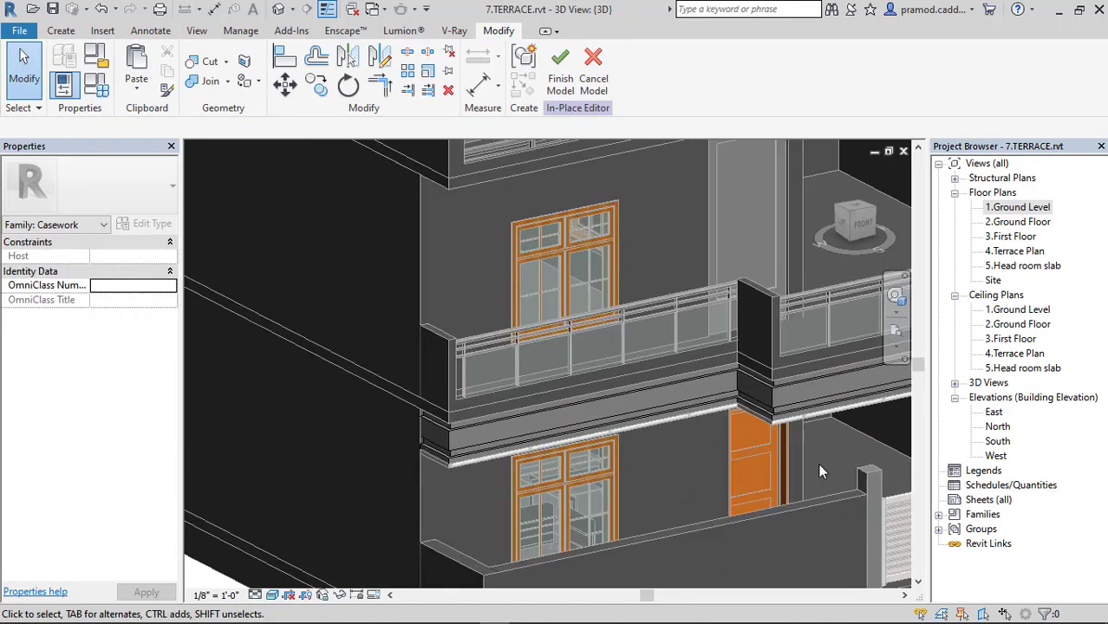
{"action": "scroll", "coordinate": [590, 324], "scroll_direction": "down", "scroll_amount": 2}
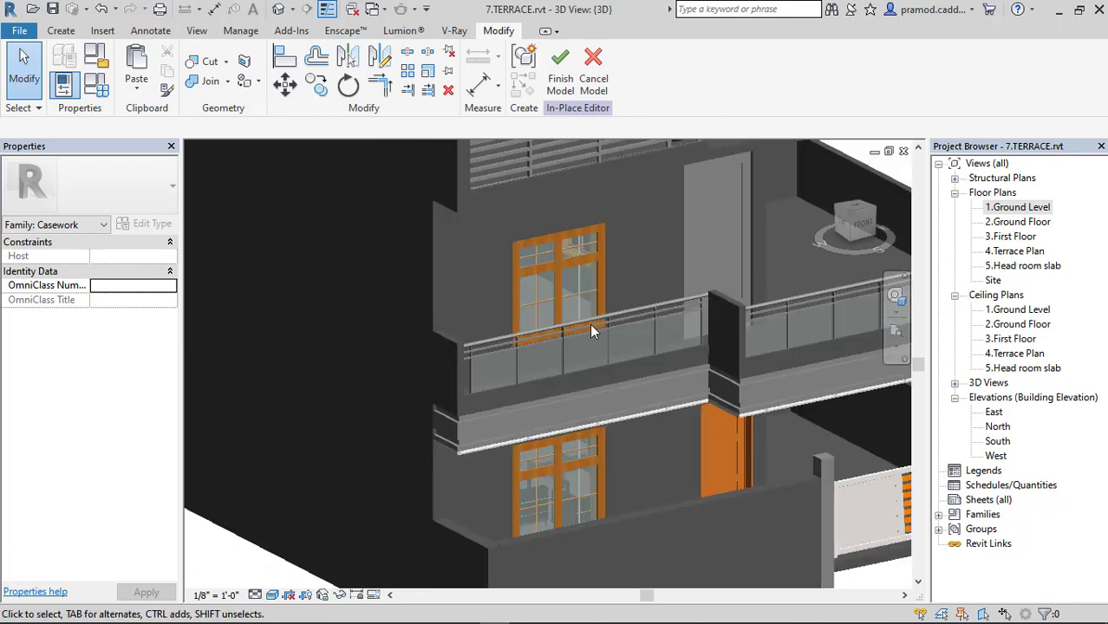
{"action": "scroll", "coordinate": [553, 424], "scroll_direction": "down", "scroll_amount": 2}
{"action": "scroll", "coordinate": [646, 371], "scroll_direction": "down", "scroll_amount": 2}
{"action": "middle_click_drag", "start_coordinate": [661, 345], "coordinate": [737, 382], "text": "shift"}
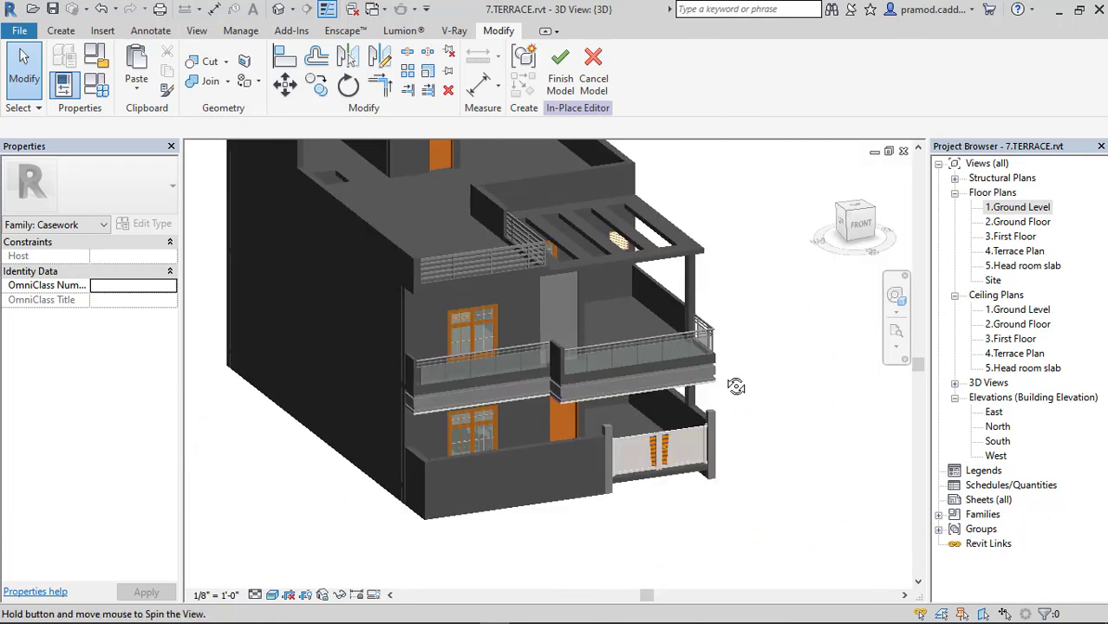
Finish the Casework 2 in-place model and face the building's right elevation
{"action": "left_click", "coordinate": [560, 80]}
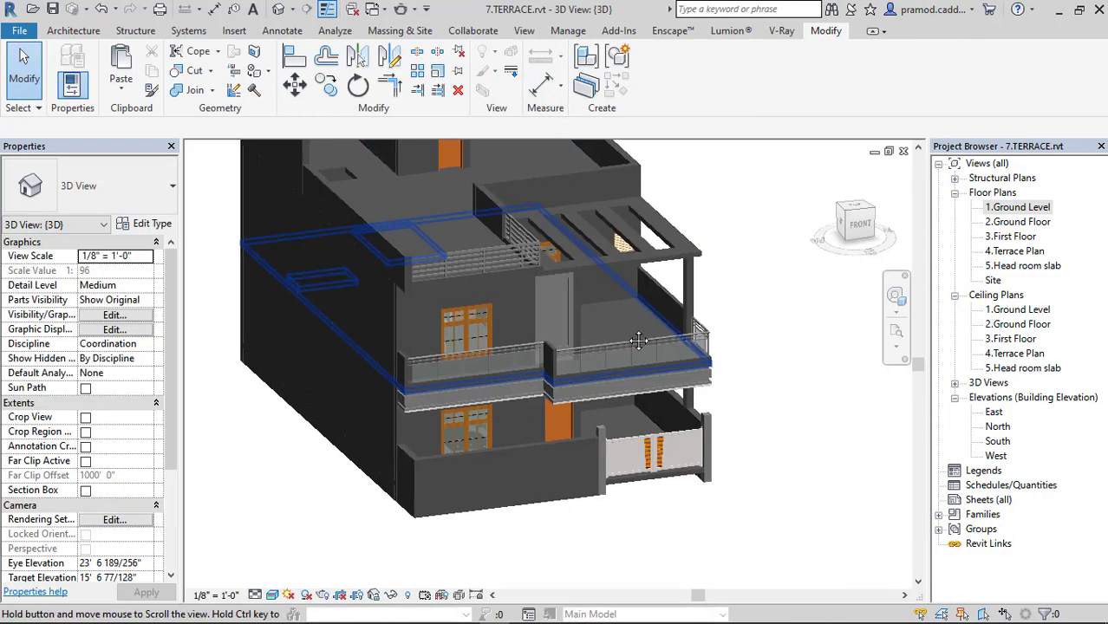
{"action": "mouse_move", "coordinate": [598, 291]}
{"action": "middle_mouse_down", "text": "shift"}
{"action": "mouse_move", "coordinate": [535, 327]}
{"action": "mouse_move", "coordinate": [863, 227]}
{"action": "middle_mouse_up", "text": "shift"}
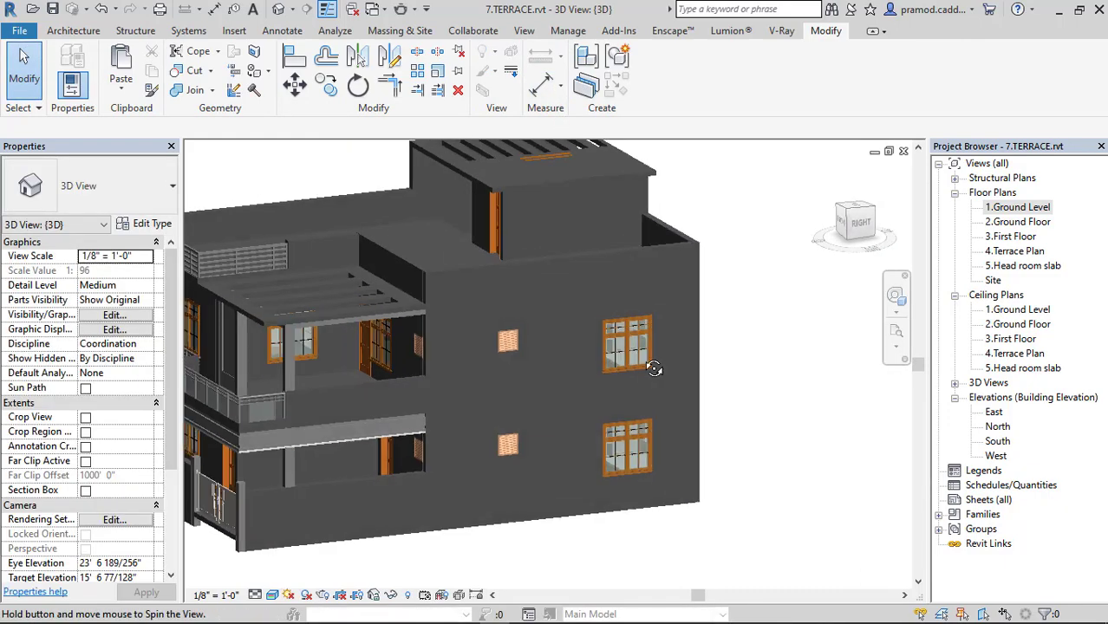
{"action": "left_click", "coordinate": [859, 223]}
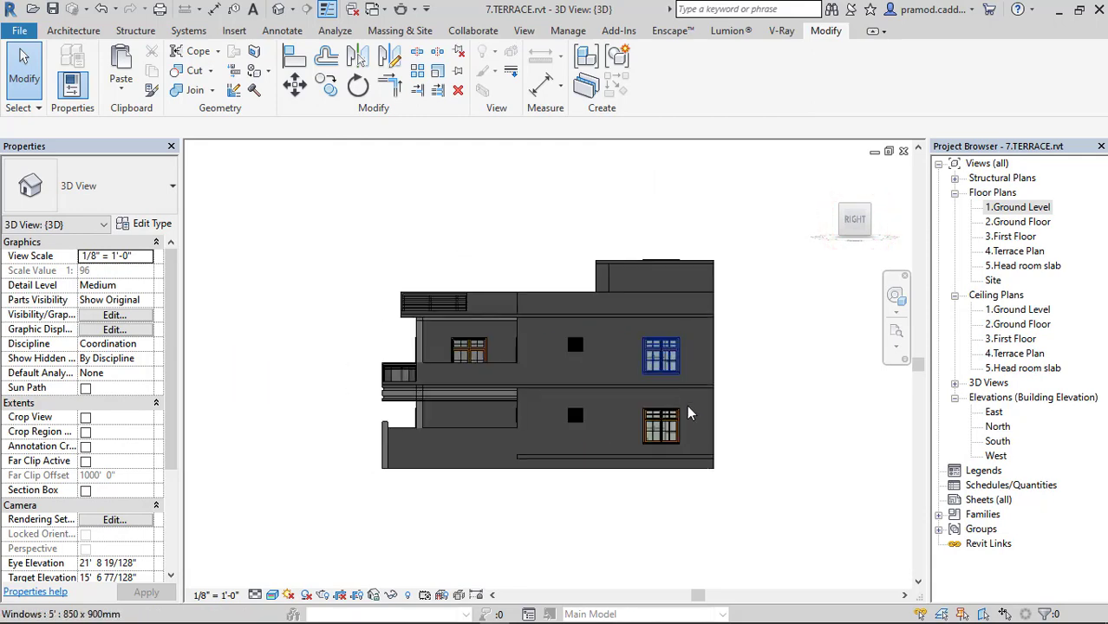
{"action": "scroll", "coordinate": [689, 405], "scroll_direction": "up", "scroll_amount": 3}
{"action": "left_click", "coordinate": [73, 31]}
Start another new in-place model in the Casework category
{"action": "left_click", "coordinate": [193, 87]}
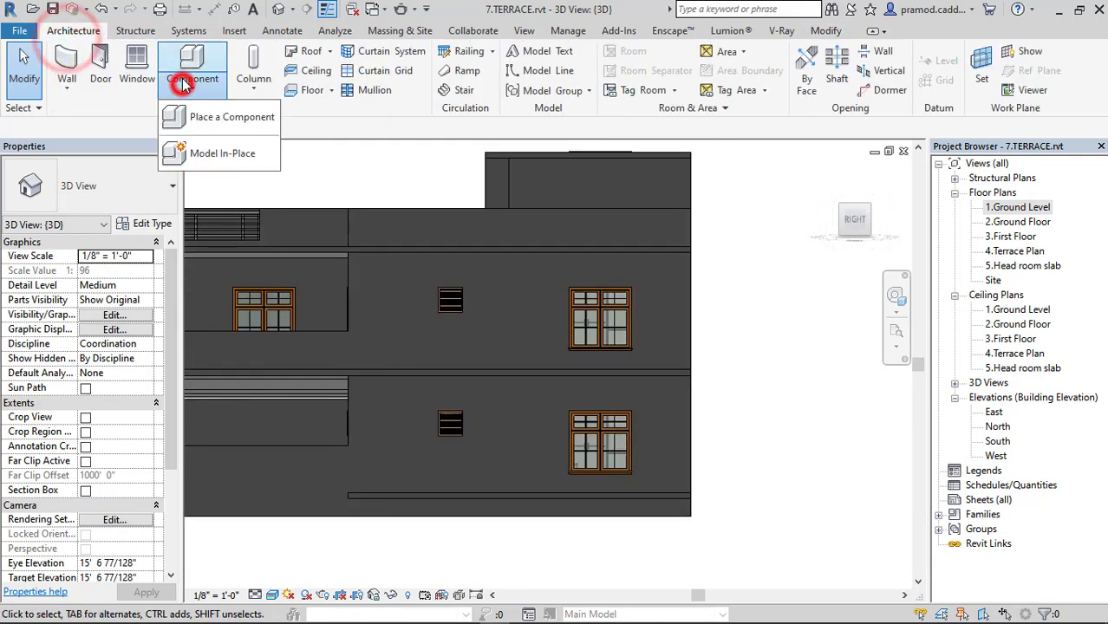
{"action": "left_click", "coordinate": [224, 156]}
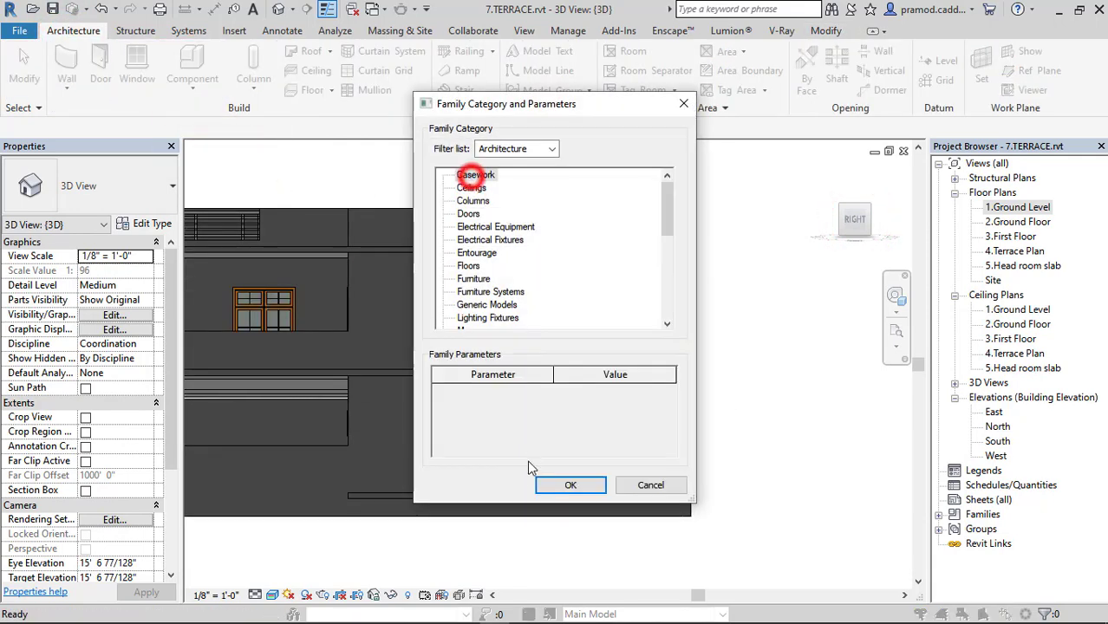
{"action": "left_click", "coordinate": [558, 488]}
{"action": "left_click", "coordinate": [560, 346]}
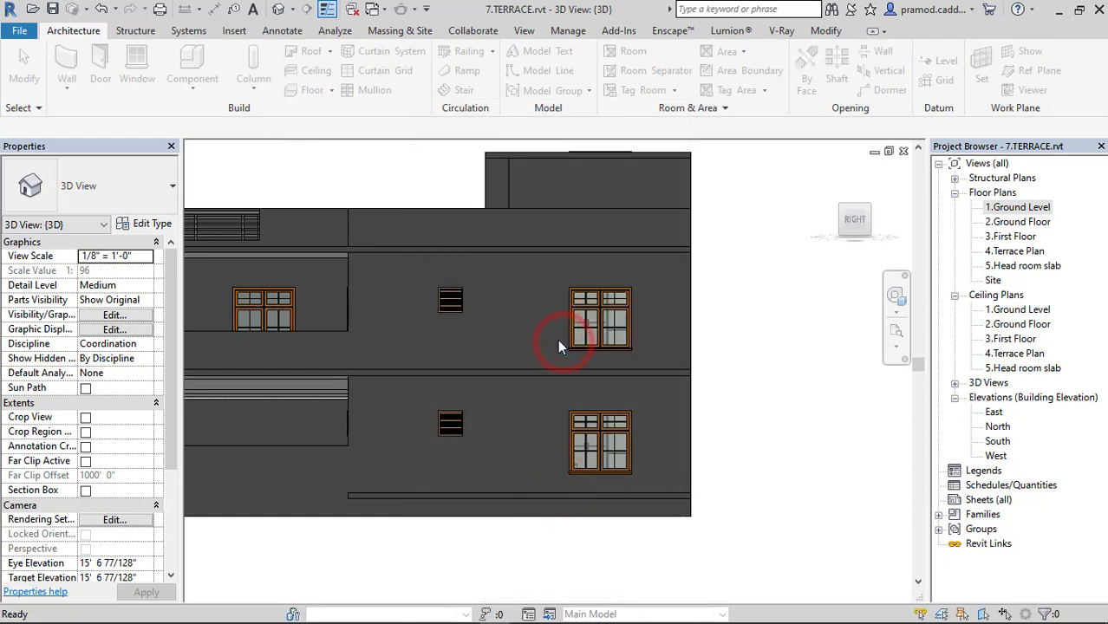
Sketch an extrusion rectangle around both stacked windows on the right wall
{"action": "left_click", "coordinate": [148, 73]}
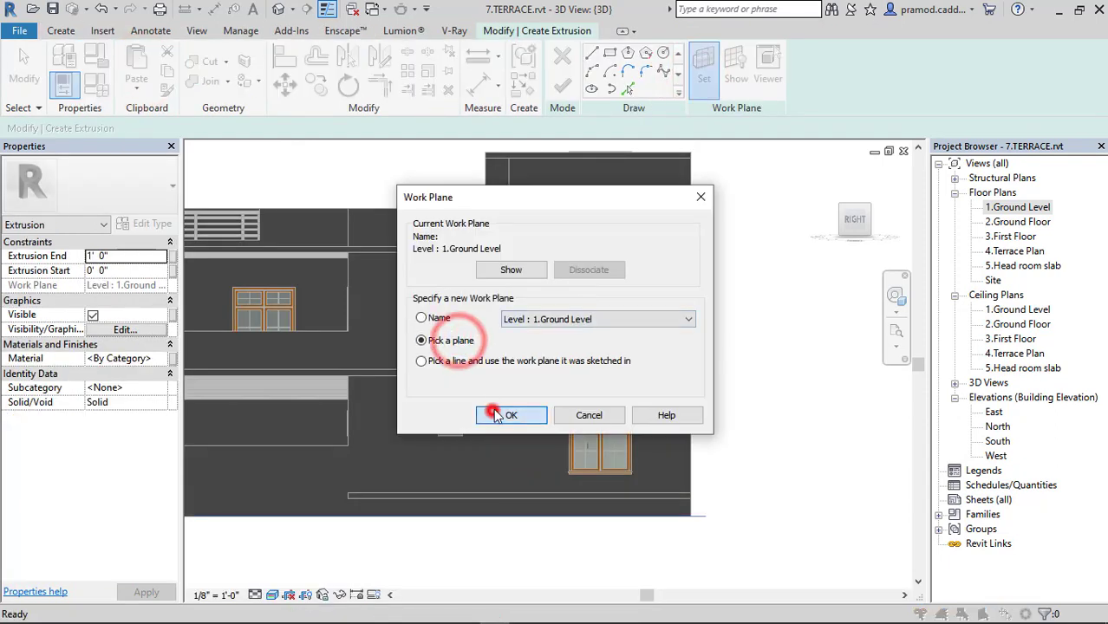
{"action": "left_click", "coordinate": [496, 416]}
{"action": "left_click", "coordinate": [512, 396]}
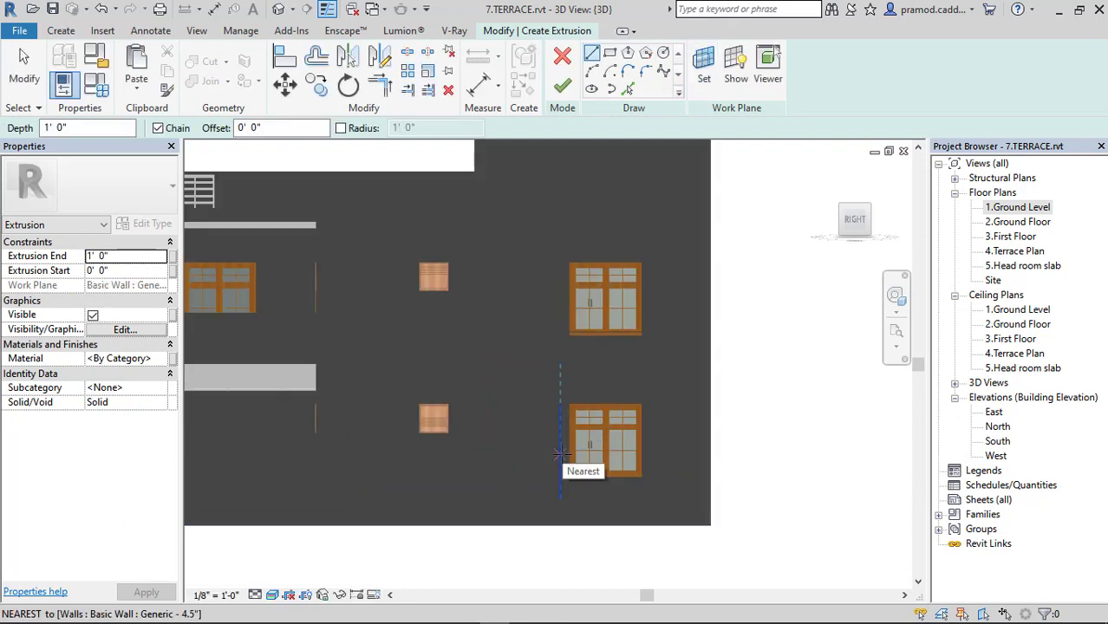
{"action": "middle_click_drag", "start_coordinate": [564, 446], "coordinate": [566, 489]}
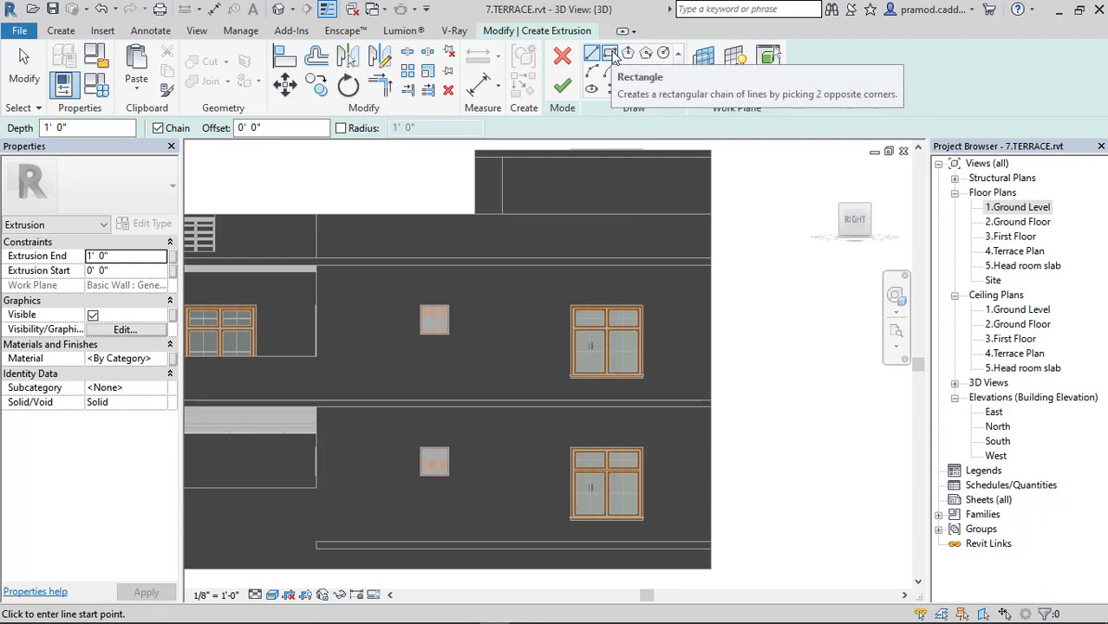
{"action": "left_click", "coordinate": [610, 54]}
{"action": "left_click", "coordinate": [571, 305]}
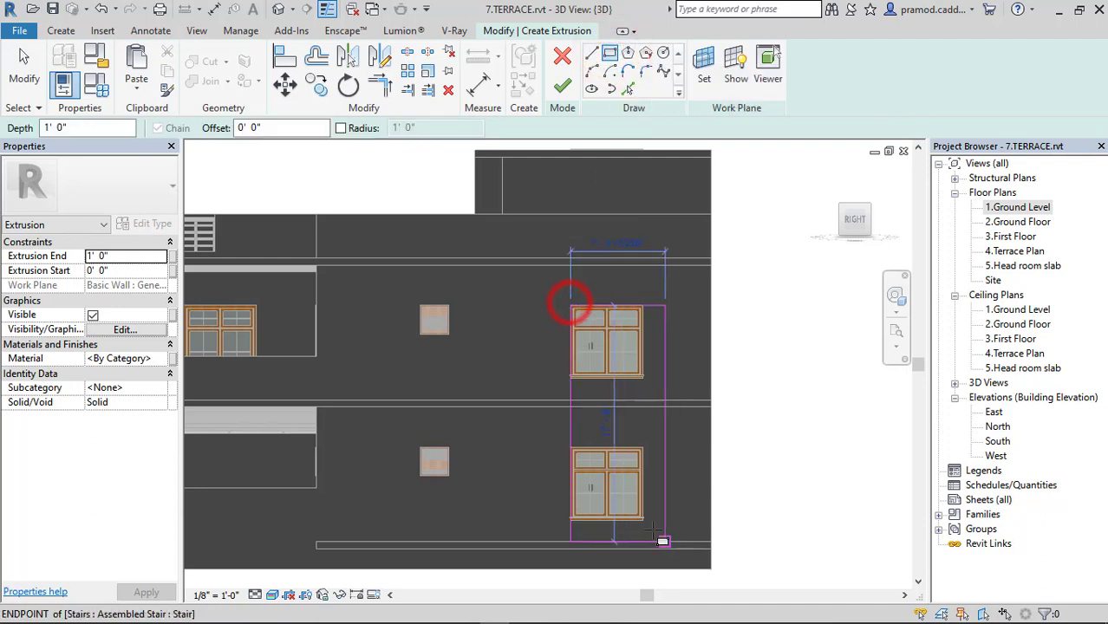
{"action": "left_click", "coordinate": [644, 520]}
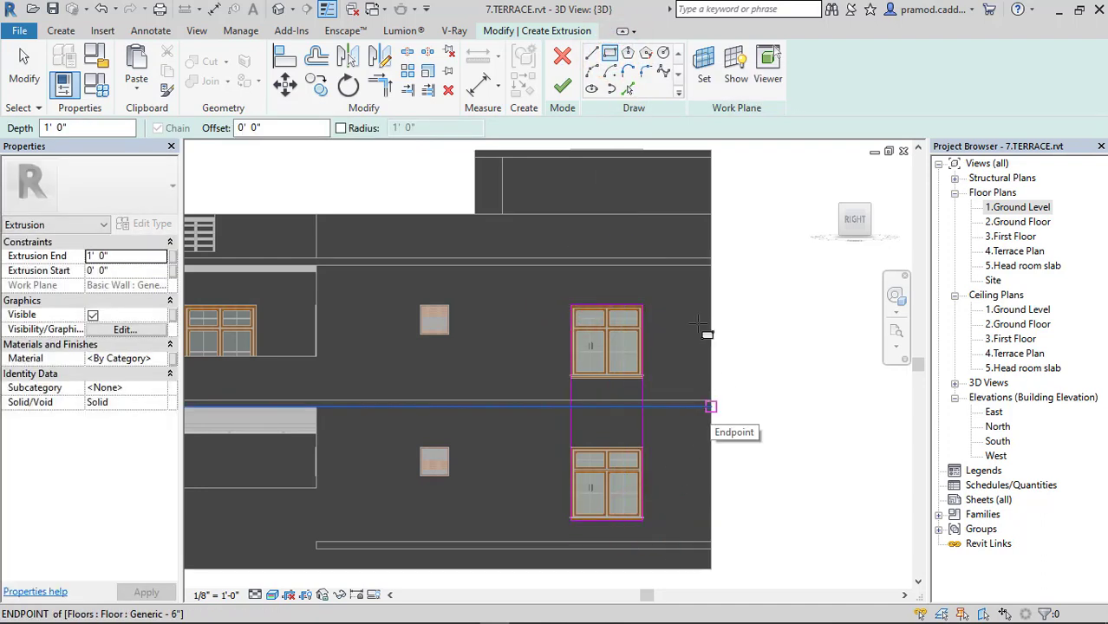
Offset the rectangle's sketch lines 6" outward around the windows
{"action": "left_click", "coordinate": [317, 56]}
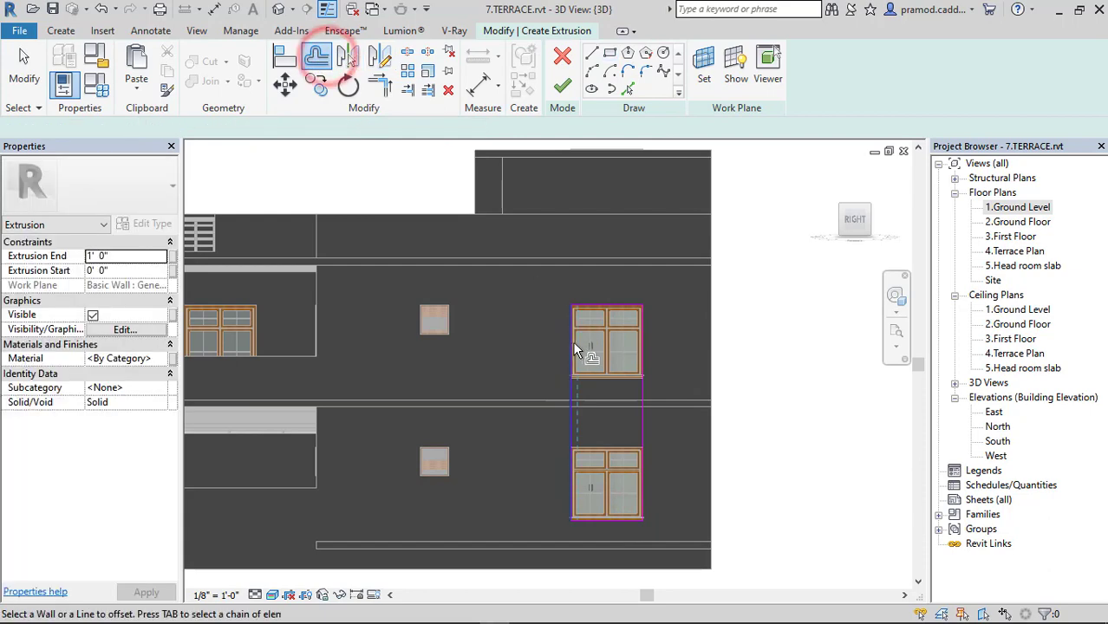
{"action": "left_click", "coordinate": [565, 348]}
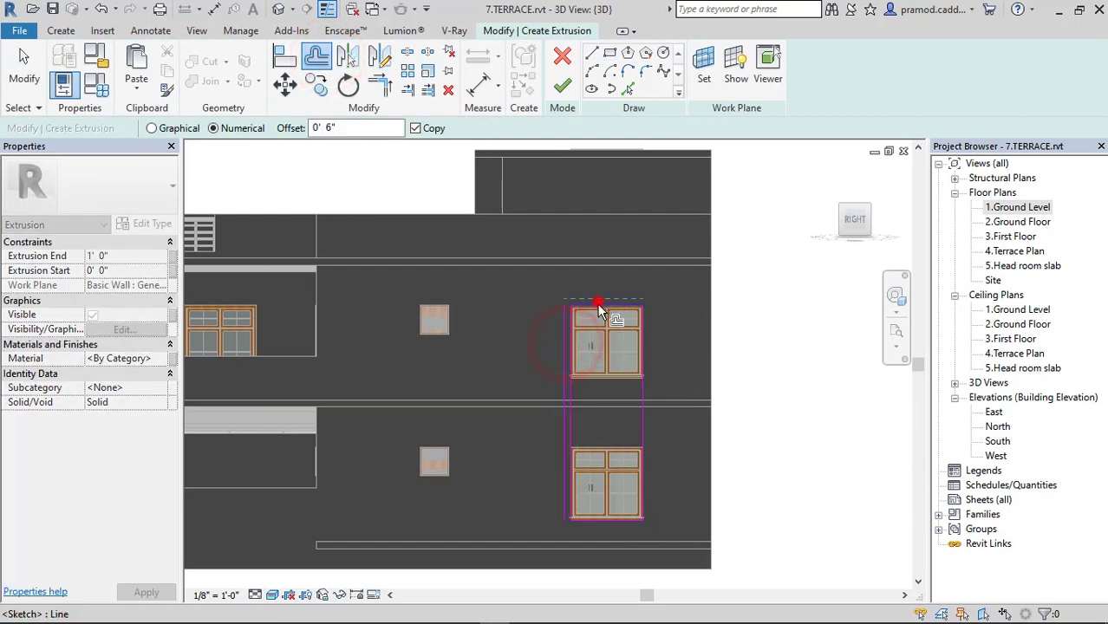
{"action": "left_click", "coordinate": [638, 323]}
{"action": "left_click", "coordinate": [611, 521]}
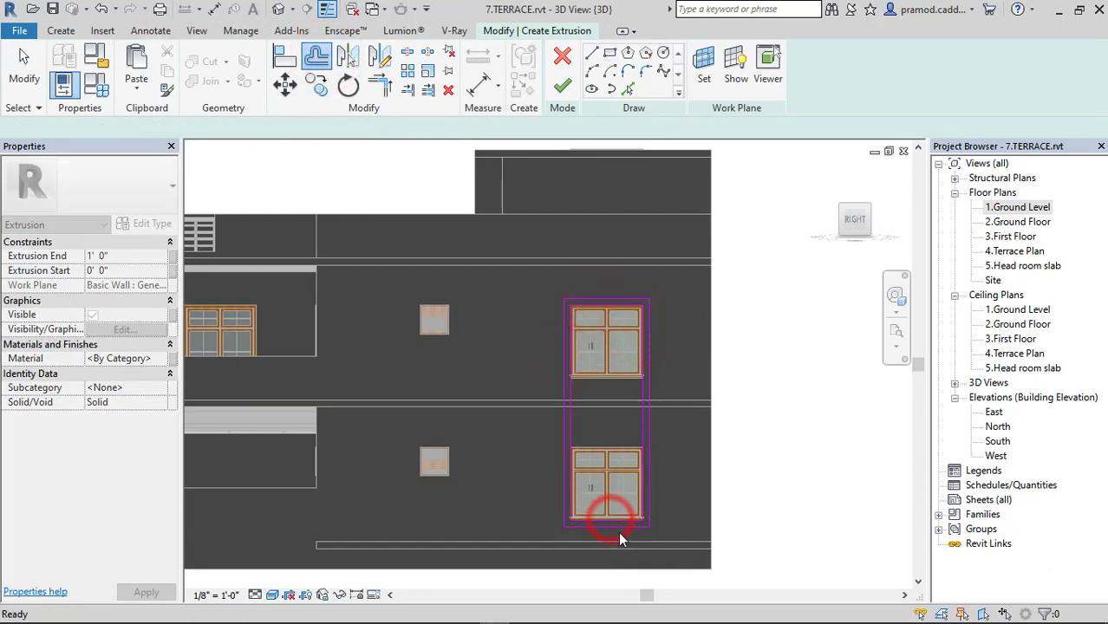
{"action": "key", "text": "Escape"}
{"action": "left_click", "coordinate": [618, 528]}
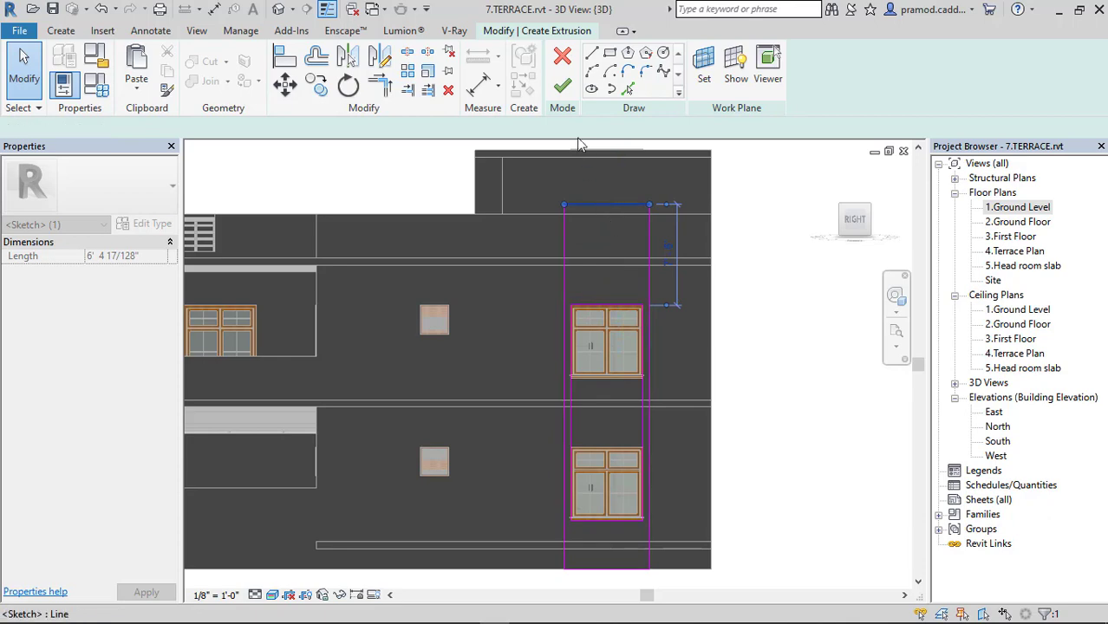
Finish the sketch and set the extrusion end to 0' 6"
{"action": "left_click", "coordinate": [562, 85]}
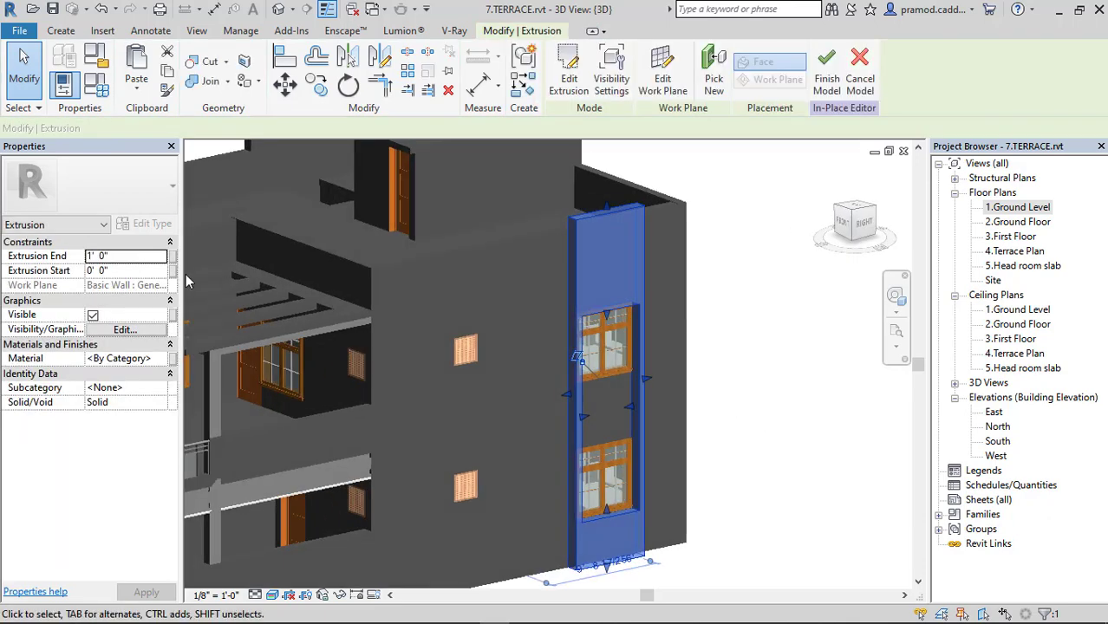
{"action": "left_click", "coordinate": [98, 256]}
{"action": "type", "text": "6"}
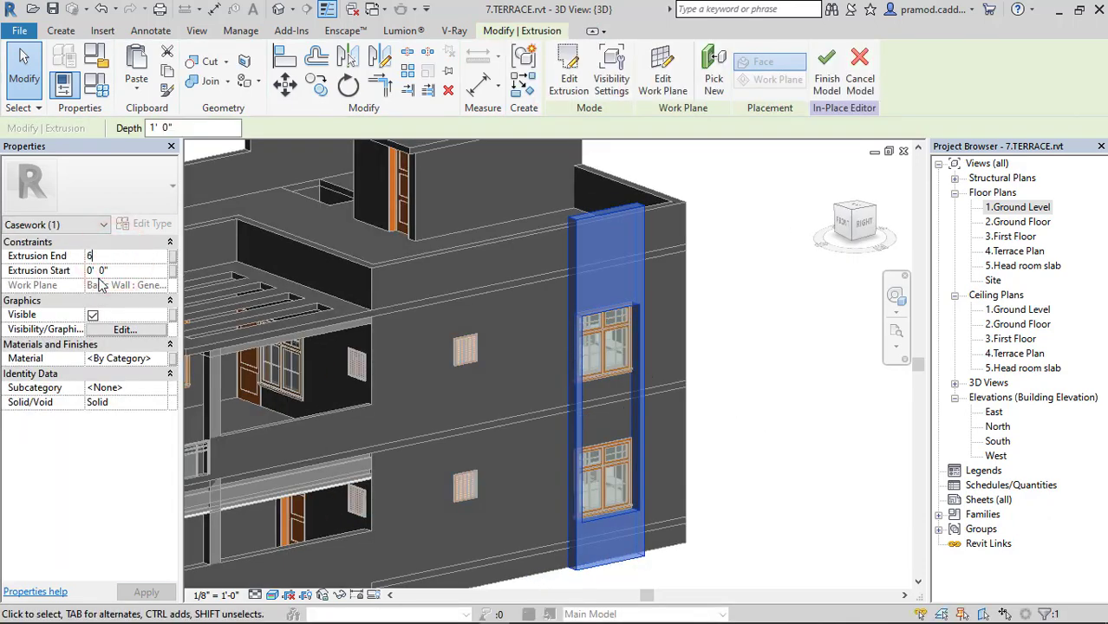
{"action": "key", "text": "Return"}
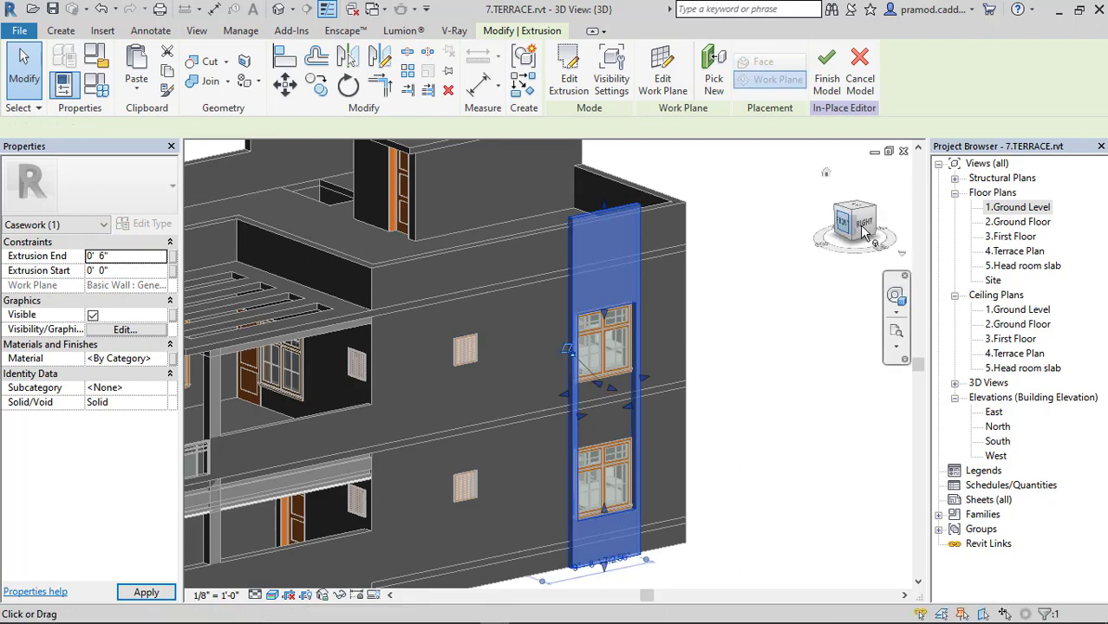
{"action": "left_click", "coordinate": [867, 227]}
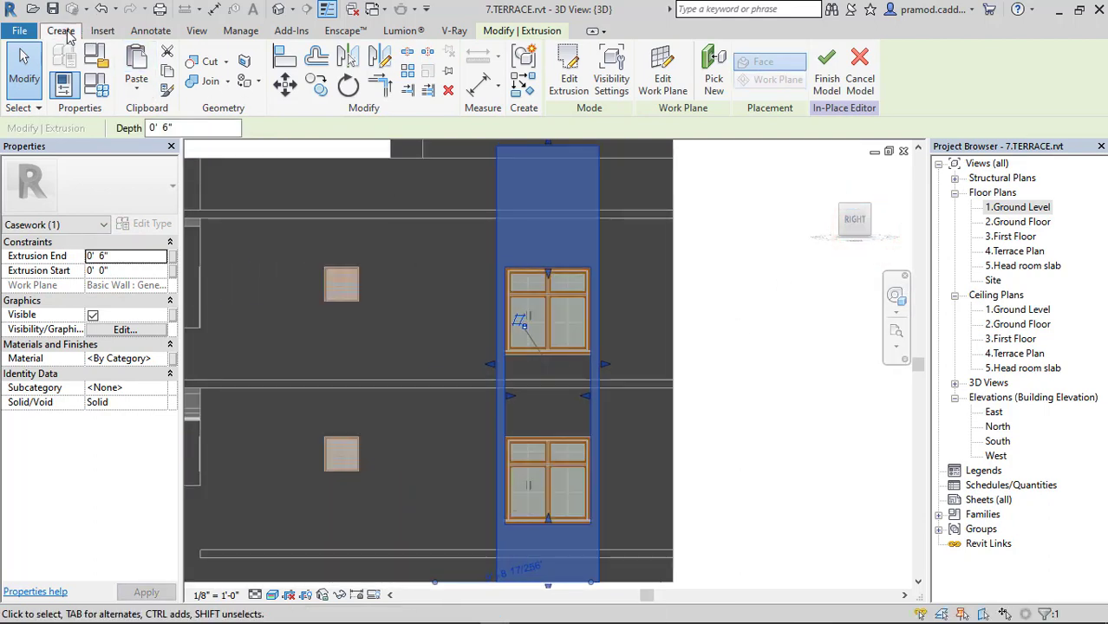
{"action": "left_click", "coordinate": [61, 31]}
Start a second extrusion and sketch a ledge outline above the upper window
{"action": "left_click", "coordinate": [126, 65]}
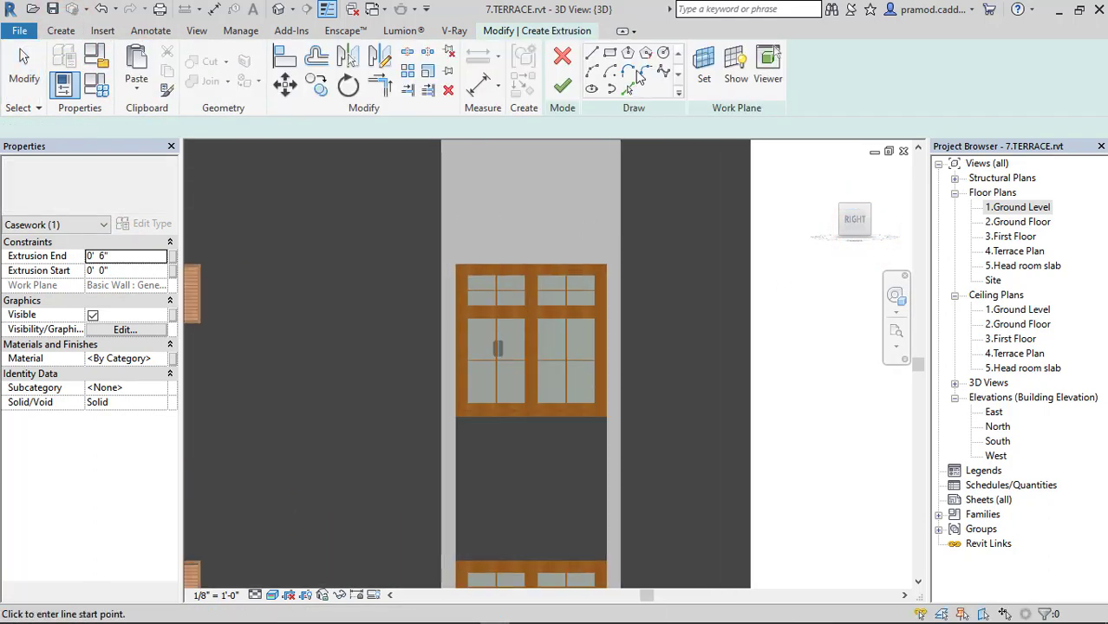
{"action": "scroll", "coordinate": [486, 277], "scroll_direction": "up", "scroll_amount": 3}
{"action": "left_click", "coordinate": [424, 250]}
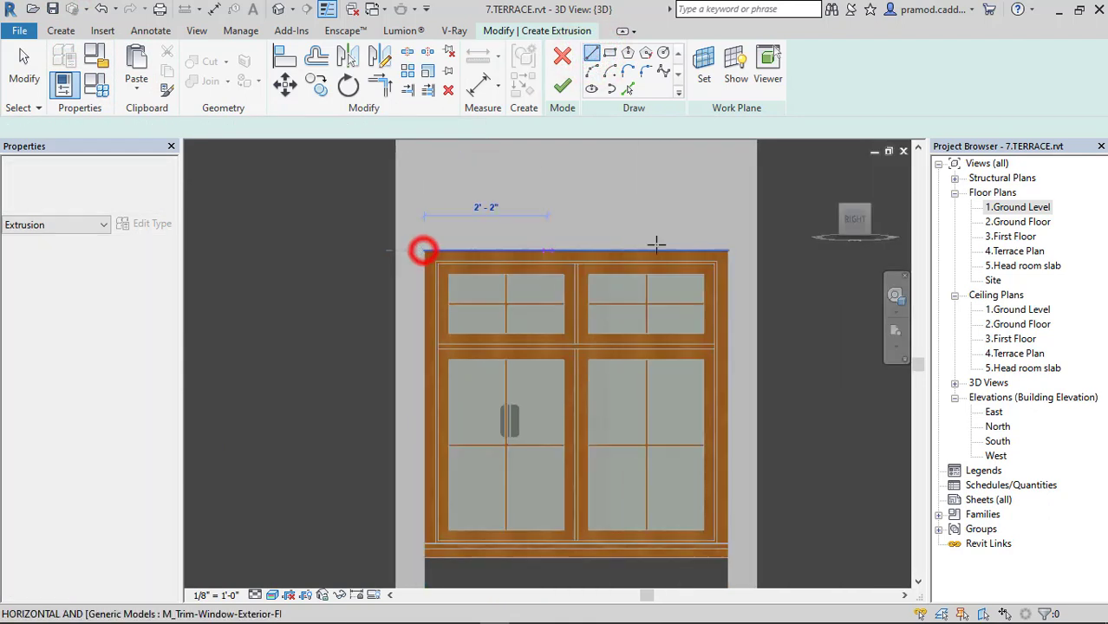
{"action": "left_click", "coordinate": [725, 249]}
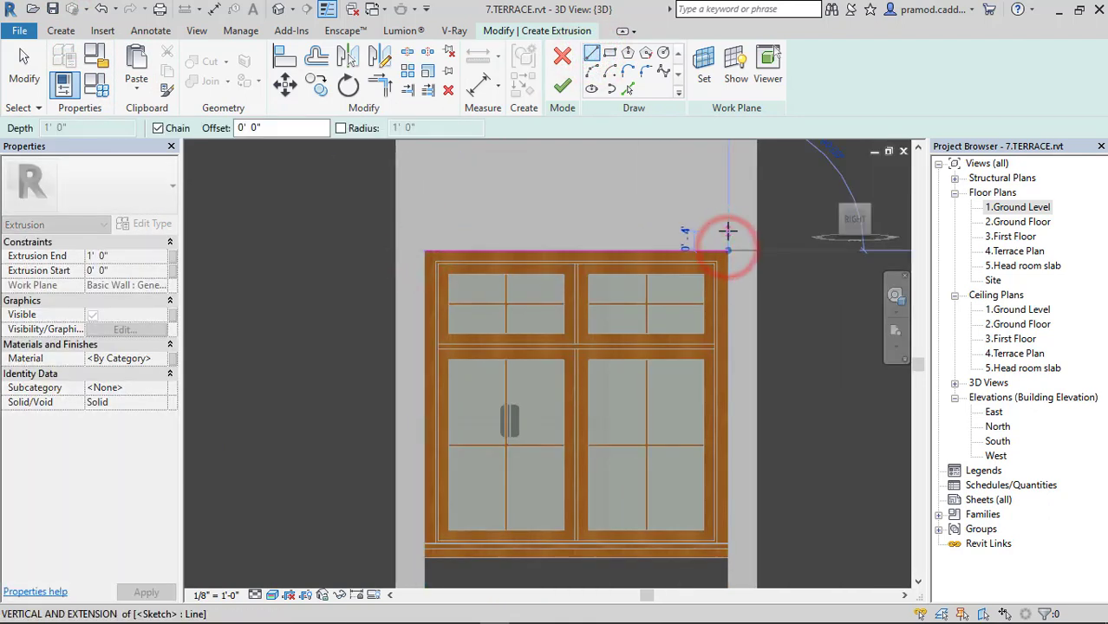
{"action": "left_click", "coordinate": [423, 241]}
{"action": "key", "text": "Escape"}
{"action": "key", "text": "Escape"}
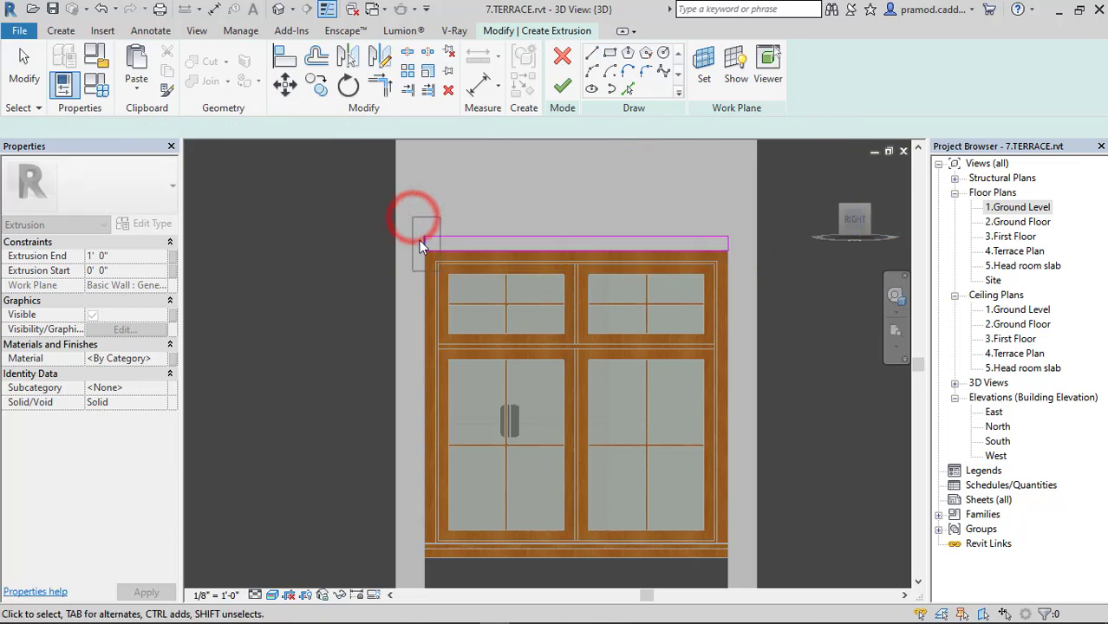
Stretch the ledge sketch lines out to the facade strip's edges
{"action": "scroll", "coordinate": [422, 240], "scroll_direction": "up", "scroll_amount": 2}
{"action": "left_click_drag", "start_coordinate": [432, 247], "coordinate": [374, 249]}
{"action": "middle_click_drag", "start_coordinate": [725, 249], "coordinate": [683, 243]}
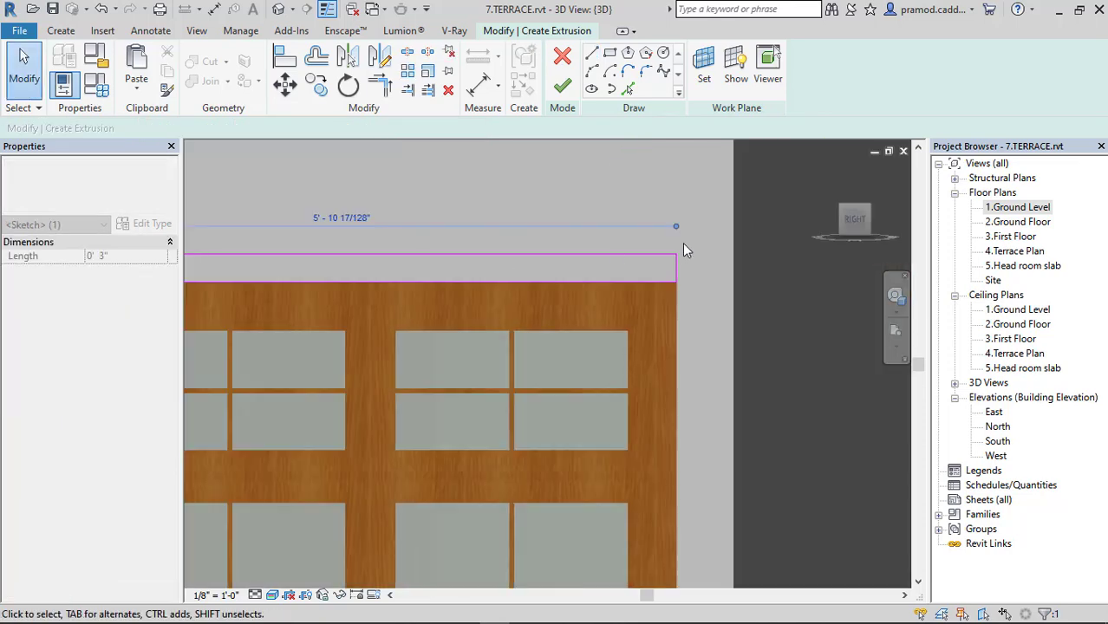
{"action": "left_click", "coordinate": [635, 191]}
{"action": "left_click_drag", "start_coordinate": [686, 293], "coordinate": [709, 338]}
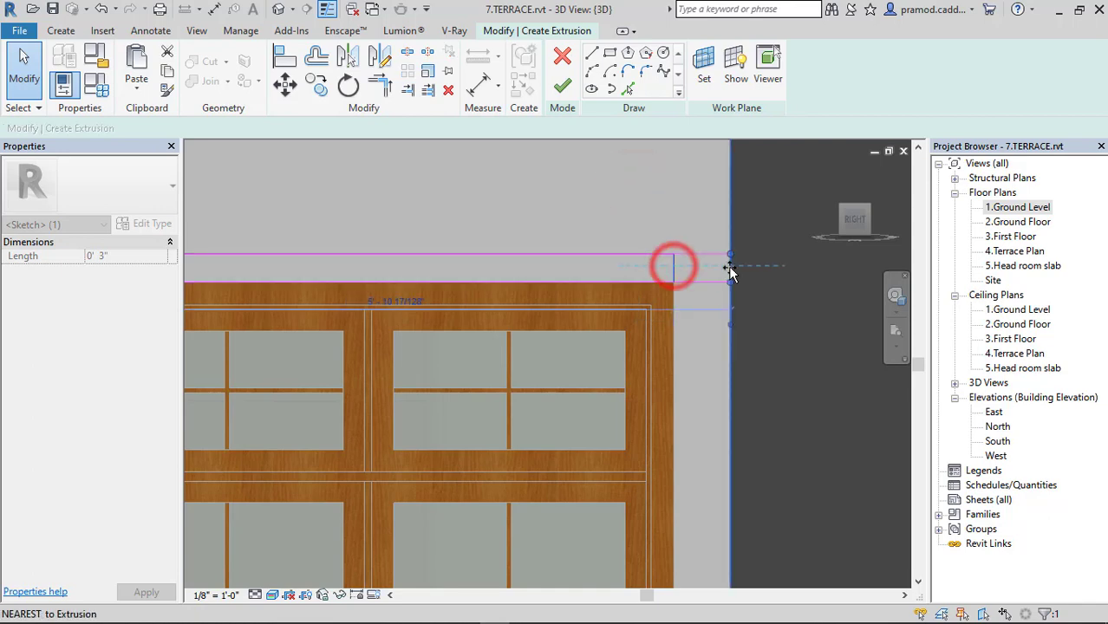
{"action": "left_click_drag", "start_coordinate": [731, 272], "coordinate": [732, 271]}
{"action": "scroll", "coordinate": [685, 287], "scroll_direction": "down", "scroll_amount": 3}
{"action": "middle_click_drag", "start_coordinate": [555, 347], "coordinate": [694, 347]}
Copy the ledge outline down to sit atop the second window
{"action": "left_click_drag", "start_coordinate": [488, 240], "coordinate": [702, 294]}
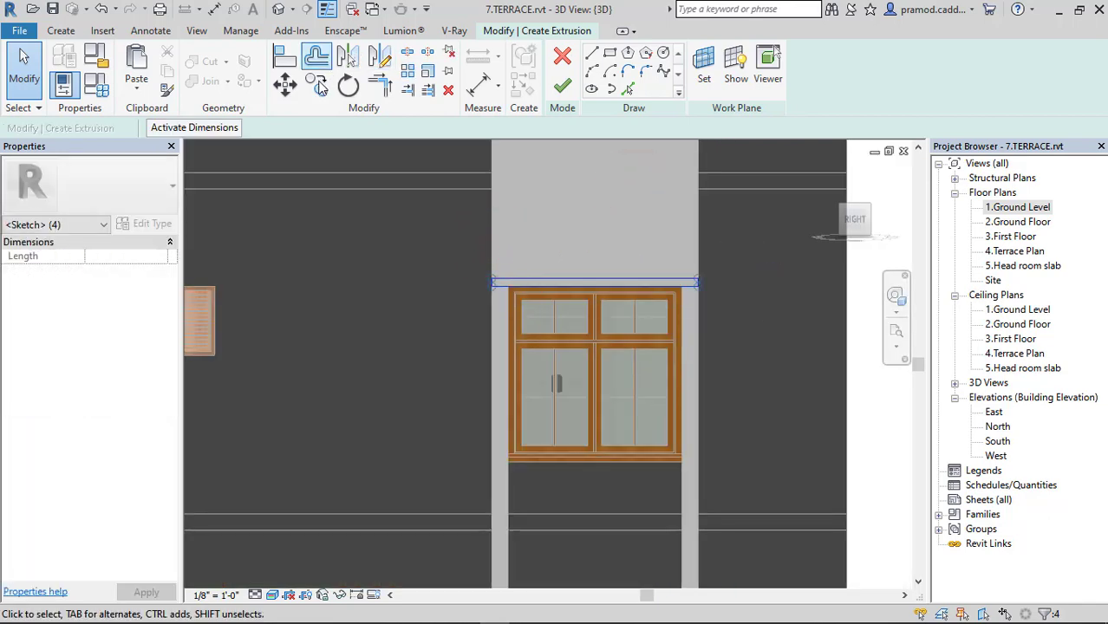
{"action": "left_click", "coordinate": [316, 84]}
{"action": "scroll", "coordinate": [500, 264], "scroll_direction": "up", "scroll_amount": 3}
{"action": "left_click", "coordinate": [503, 261]}
{"action": "scroll", "coordinate": [507, 347], "scroll_direction": "down", "scroll_amount": 4}
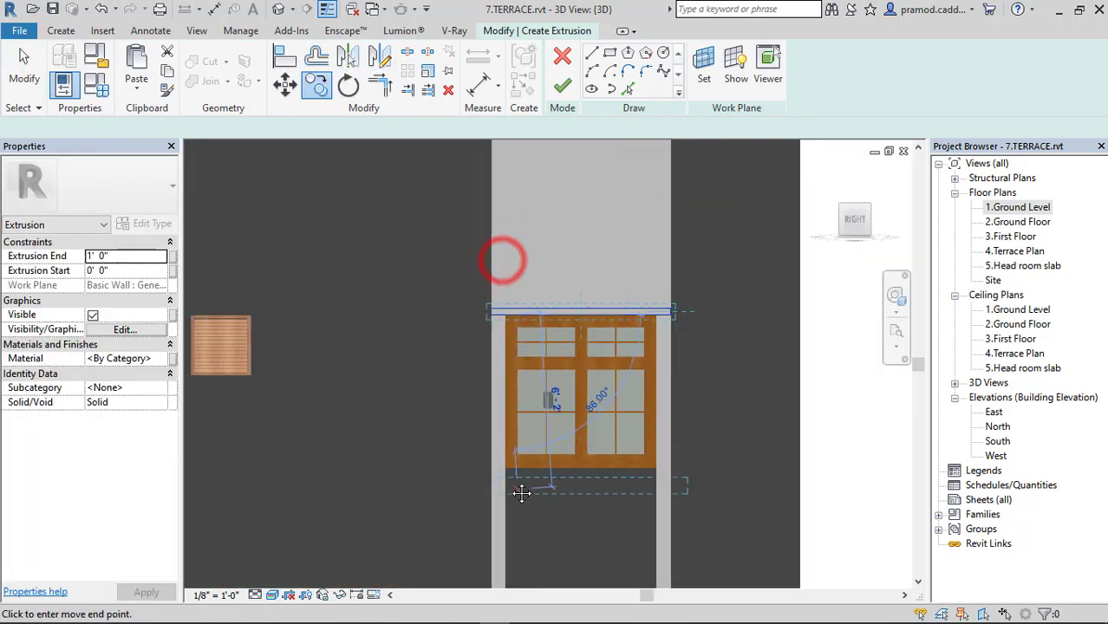
{"action": "middle_click_drag", "start_coordinate": [521, 492], "coordinate": [506, 380]}
{"action": "scroll", "coordinate": [505, 380], "scroll_direction": "up", "scroll_amount": 2}
{"action": "left_click", "coordinate": [490, 351]}
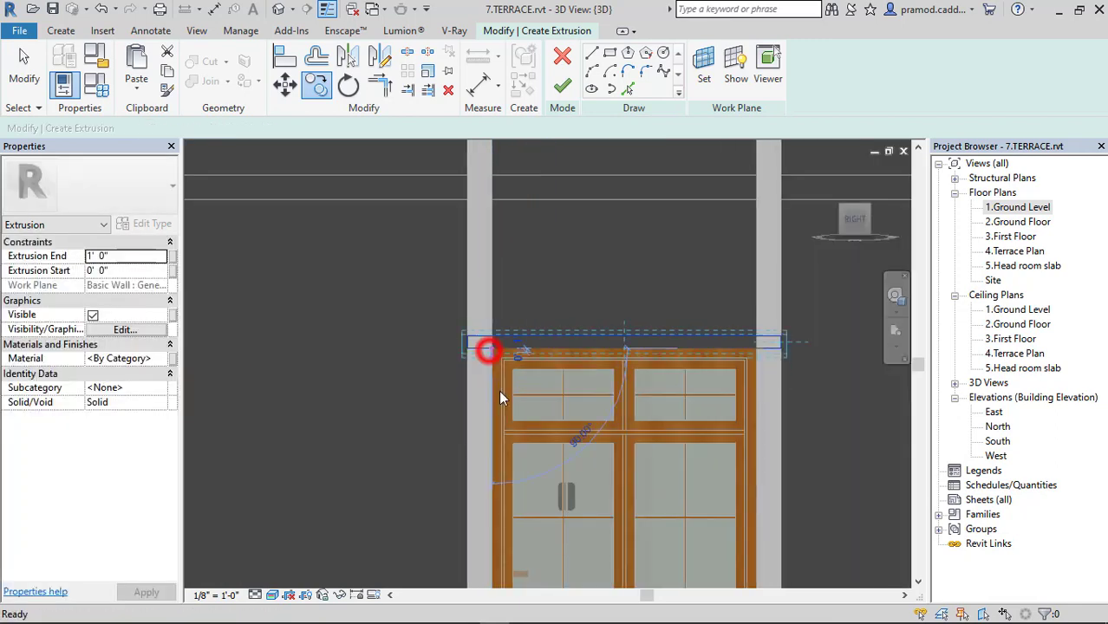
{"action": "scroll", "coordinate": [574, 339], "scroll_direction": "down", "scroll_amount": 3}
Finish the ledge sketch and select the new extrusion from an angled view
{"action": "left_click", "coordinate": [562, 84]}
{"action": "mouse_move", "coordinate": [612, 355]}
{"action": "middle_mouse_down", "text": "shift"}
{"action": "mouse_move", "coordinate": [700, 453]}
{"action": "mouse_move", "coordinate": [243, 317]}
{"action": "mouse_move", "coordinate": [139, 318]}
{"action": "middle_mouse_up", "text": "shift"}
{"action": "left_click", "coordinate": [137, 258]}
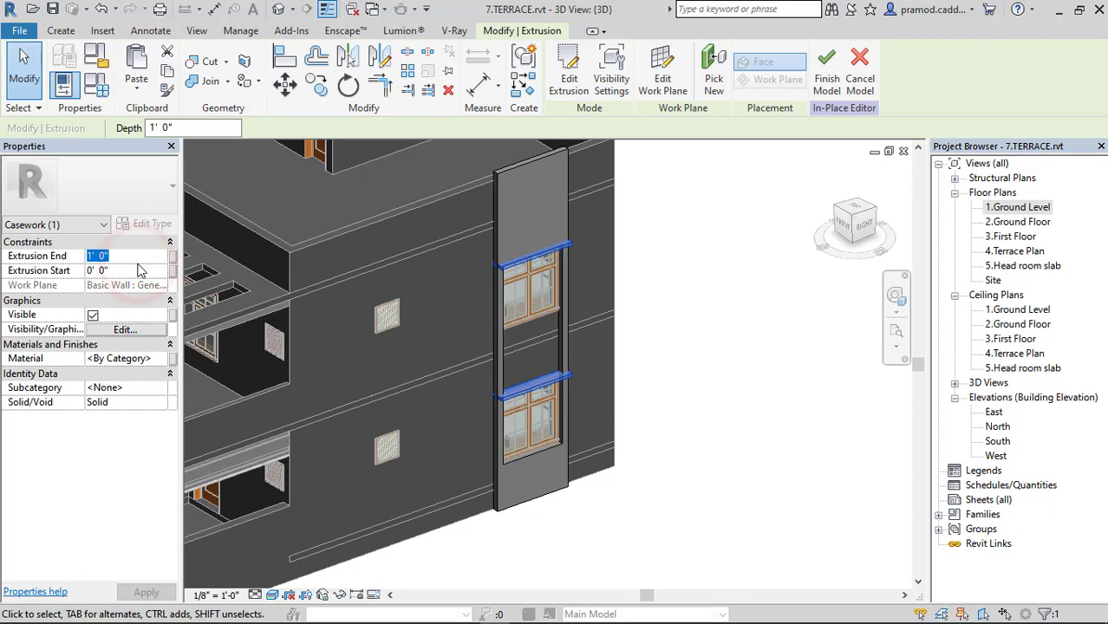
{"action": "left_click", "coordinate": [684, 316]}
{"action": "mouse_move", "coordinate": [683, 309]}
{"action": "middle_mouse_down", "text": "shift"}
{"action": "mouse_move", "coordinate": [661, 371]}
{"action": "mouse_move", "coordinate": [515, 403]}
{"action": "middle_mouse_up", "text": "shift"}
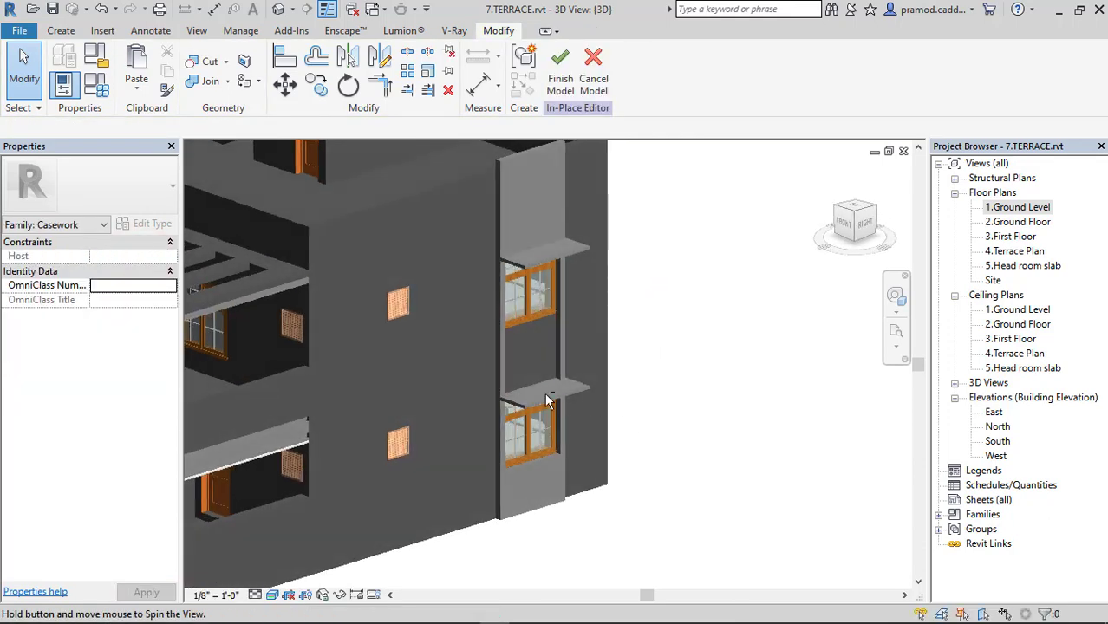
{"action": "left_click", "coordinate": [545, 395]}
Set the ledge extrusion end to 2' 6" and return to the right view
{"action": "left_click", "coordinate": [127, 257]}
{"action": "type", "text": "2"}
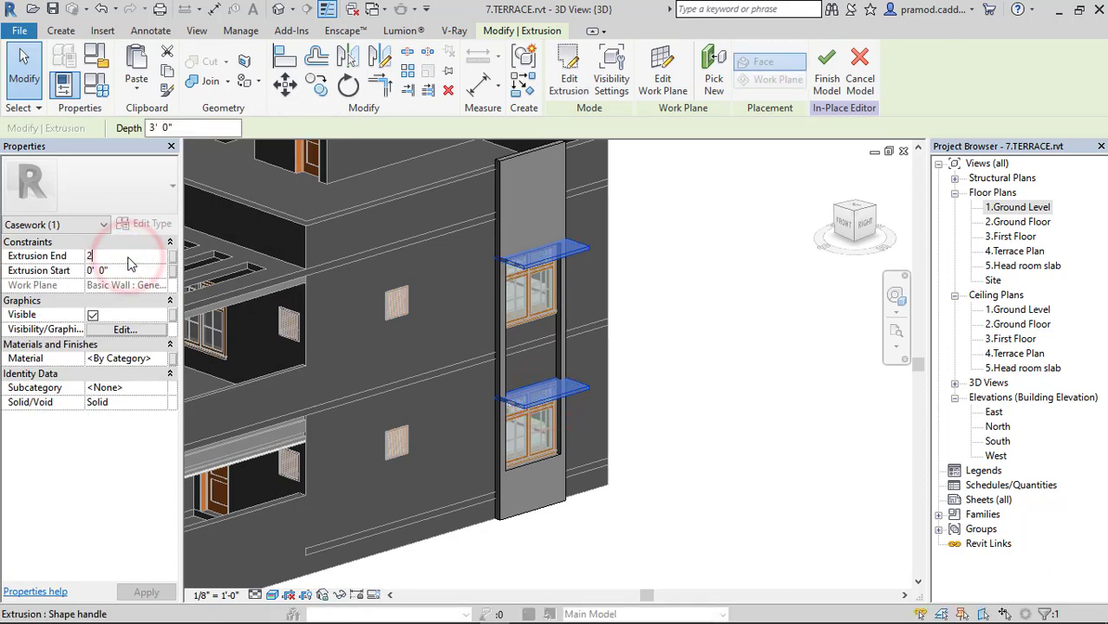
{"action": "type", "text": "'6"}
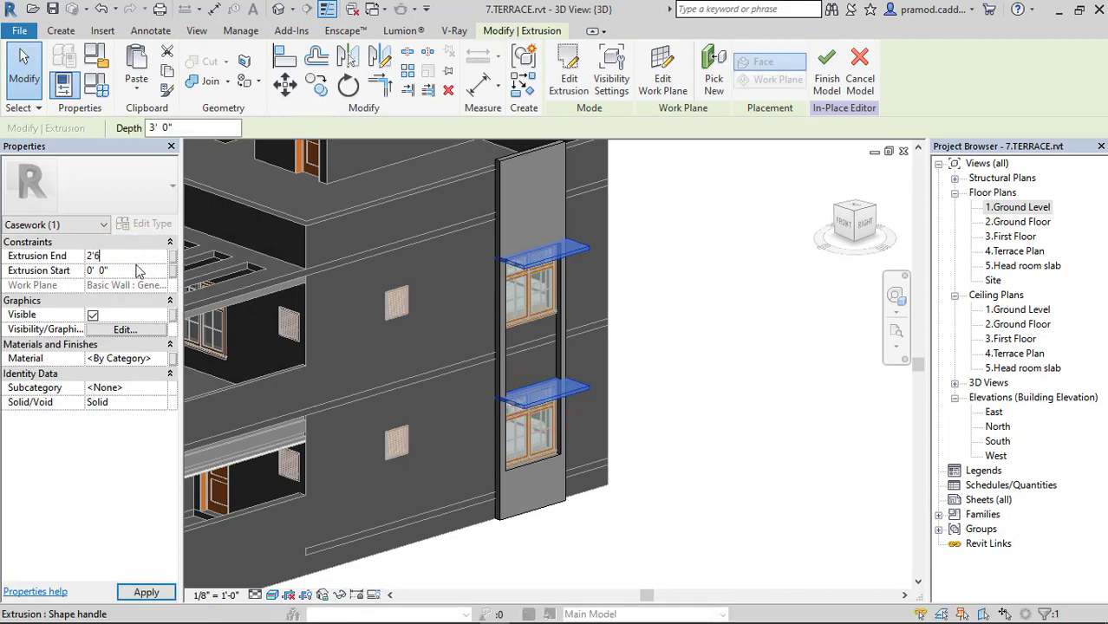
{"action": "left_click", "coordinate": [665, 299]}
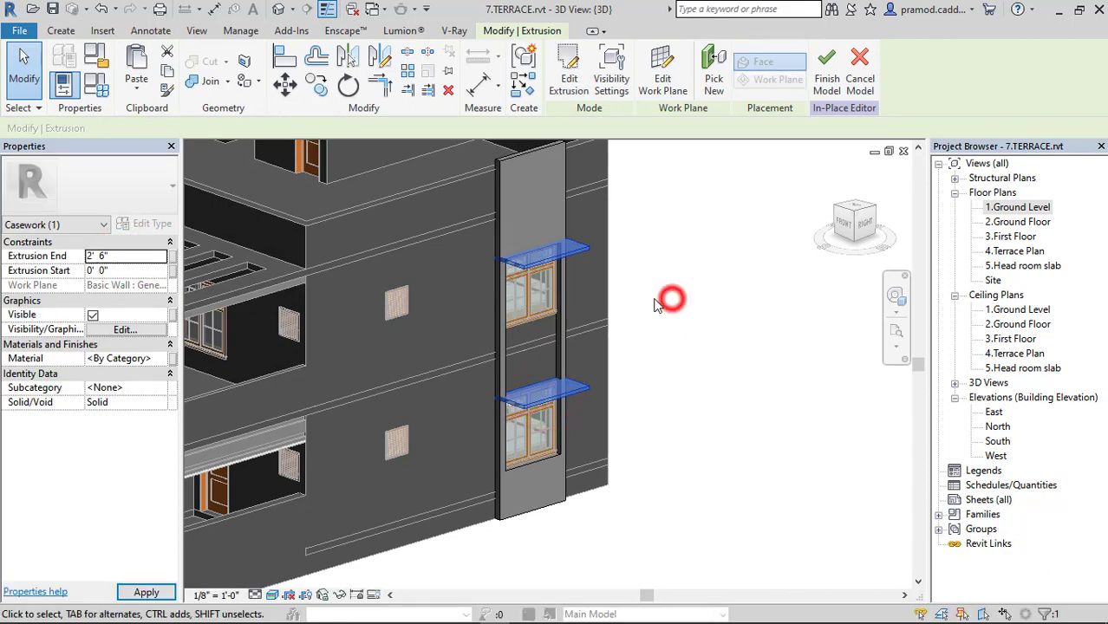
{"action": "left_click", "coordinate": [867, 225]}
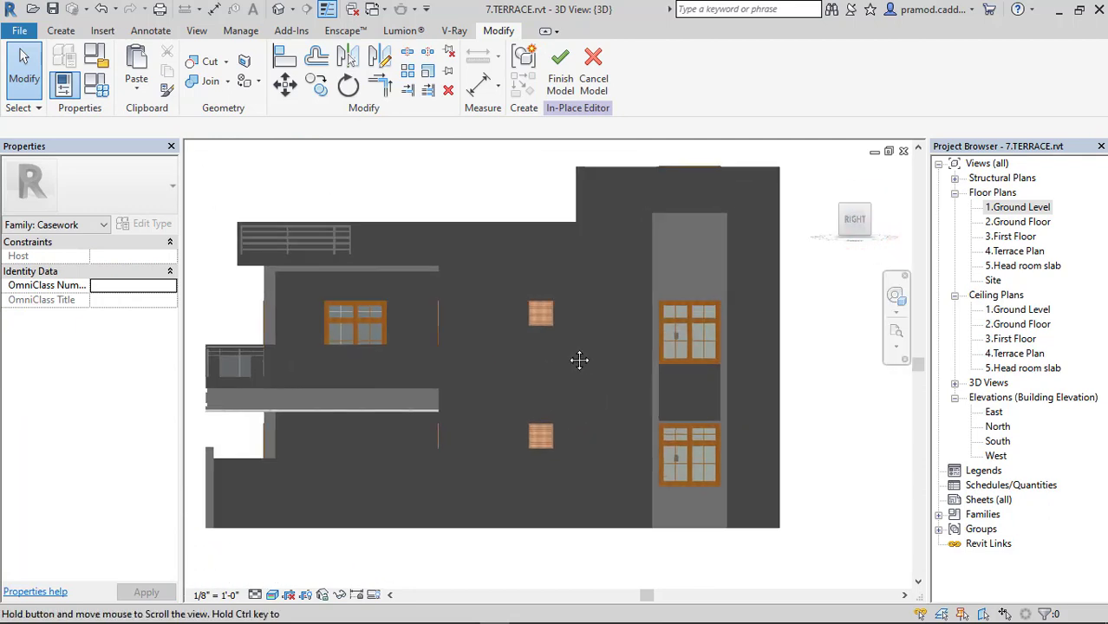
{"action": "scroll", "coordinate": [568, 368], "scroll_direction": "up", "scroll_amount": 3}
Start a new extrusion, sketch a rectangle around the two vents, and offset it outward 6 inches
{"action": "left_click", "coordinate": [57, 31]}
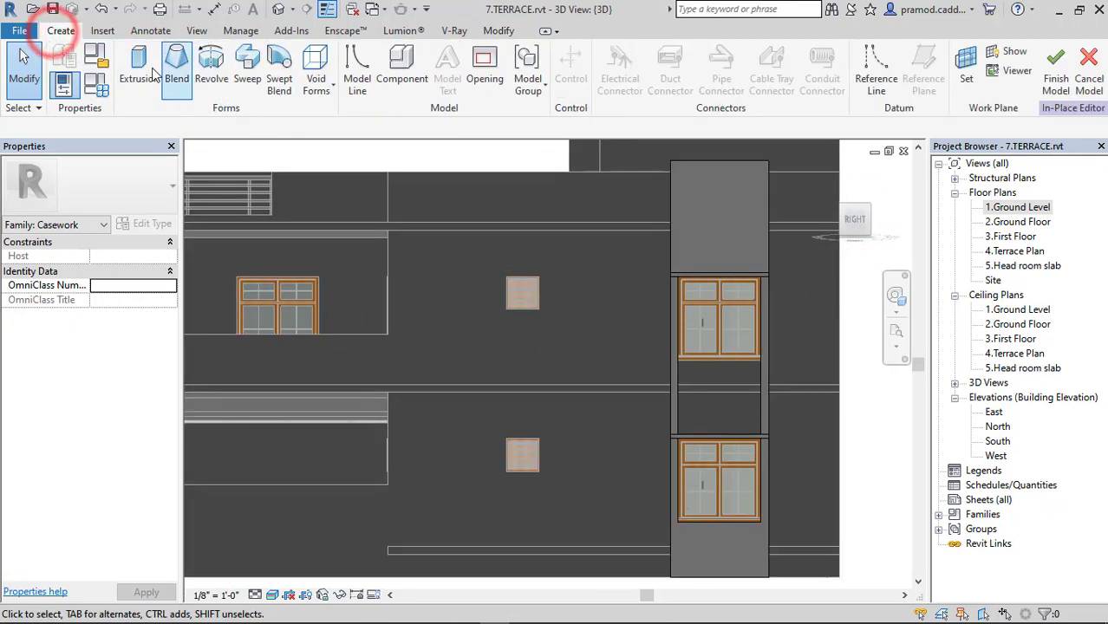
{"action": "left_click", "coordinate": [83, 66]}
{"action": "left_click", "coordinate": [590, 56]}
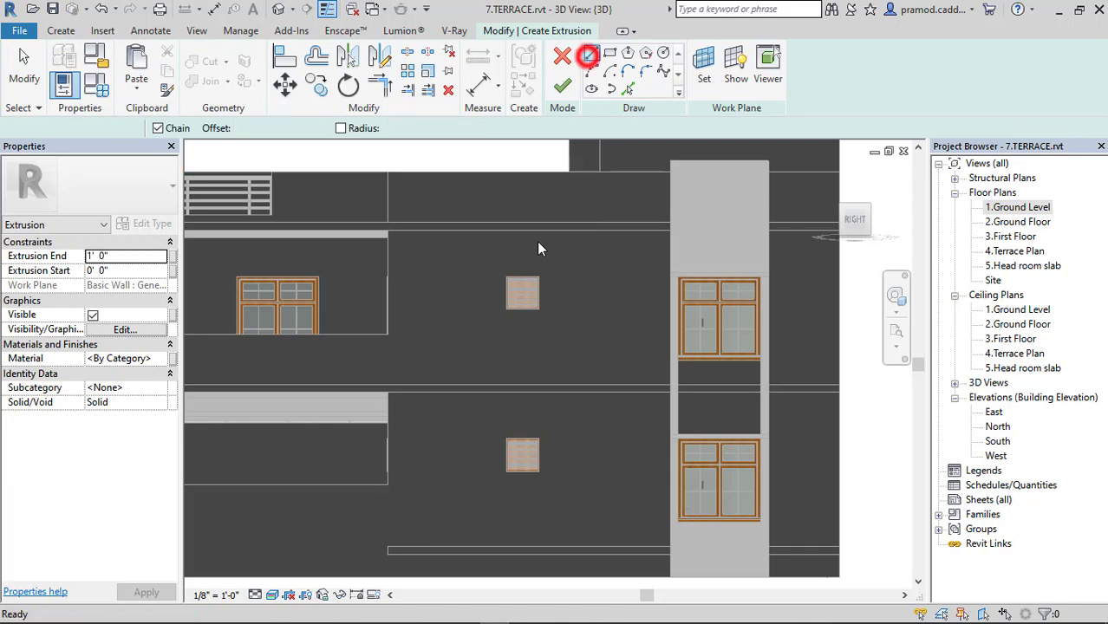
{"action": "left_click", "coordinate": [609, 54]}
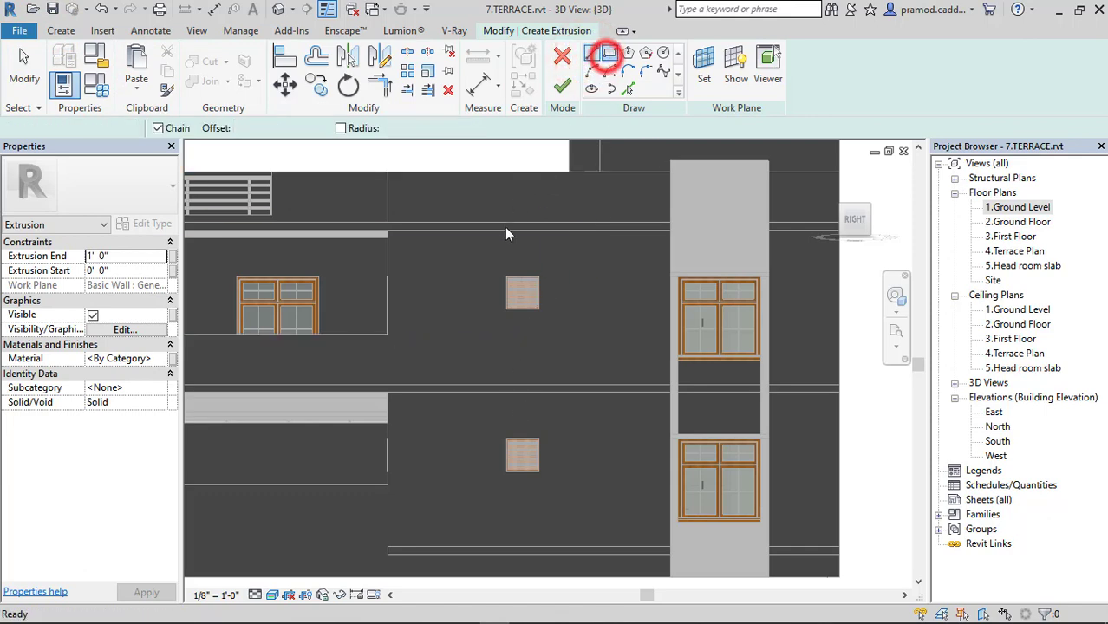
{"action": "left_click", "coordinate": [507, 278]}
{"action": "left_click", "coordinate": [538, 471]}
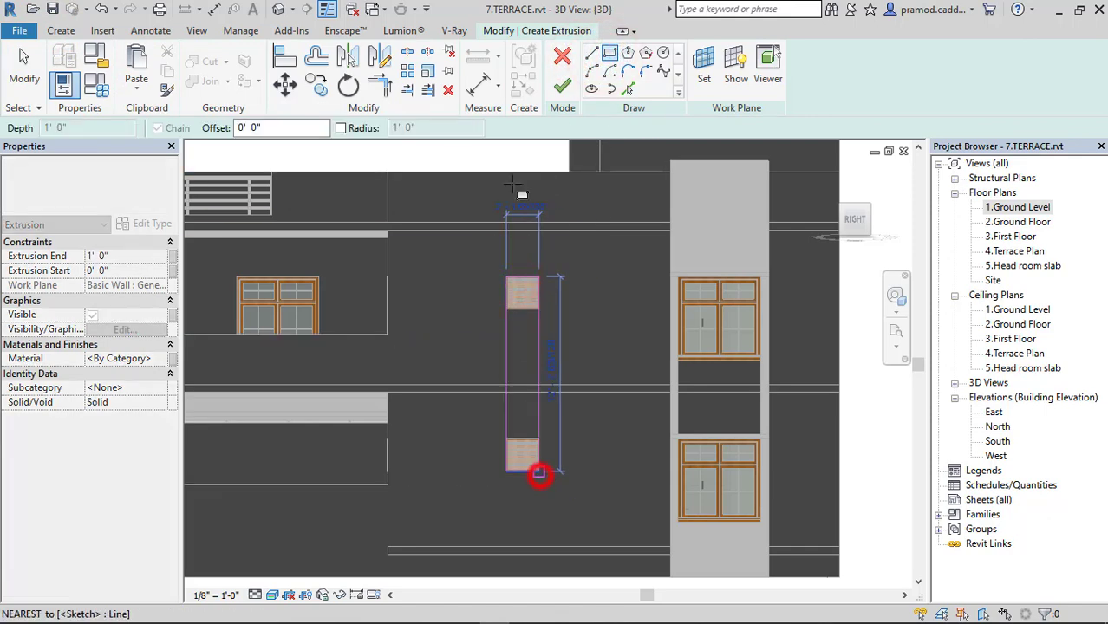
{"action": "left_click", "coordinate": [318, 59]}
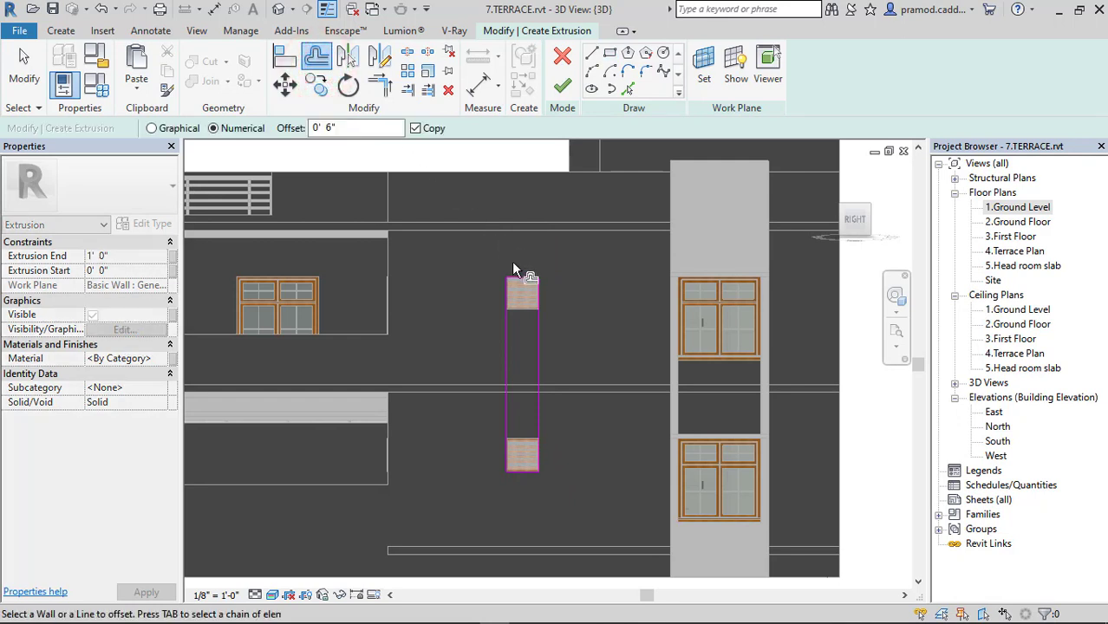
{"action": "key", "text": "Tab"}
{"action": "left_click", "coordinate": [524, 306]}
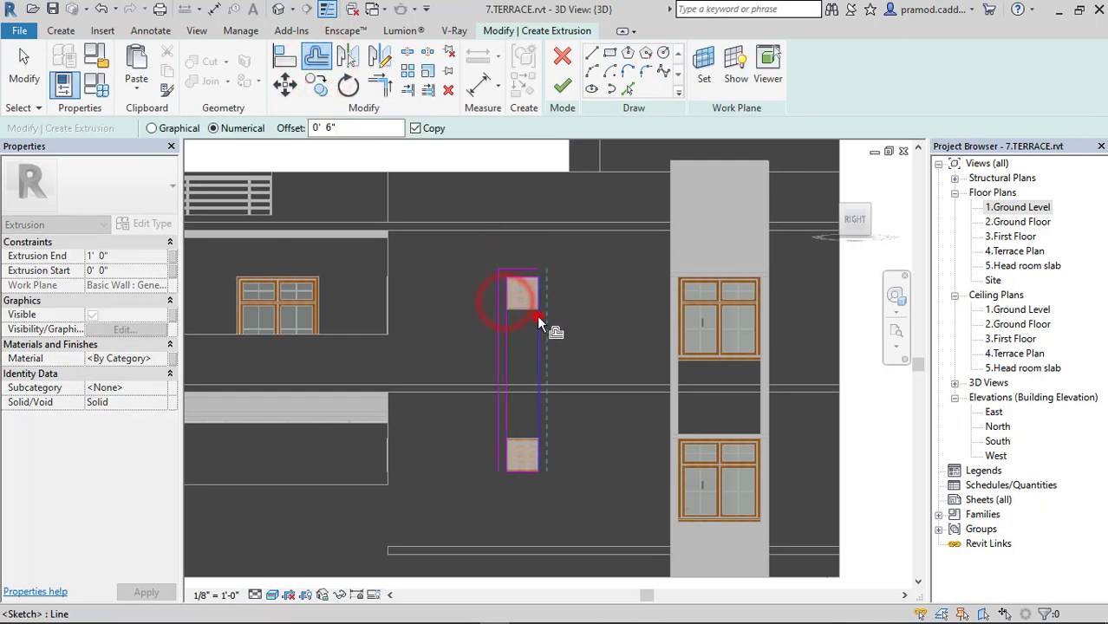
Stretch the outline's top and bottom edges up the facade, finish, and set extrusion end to 6"
{"action": "left_click", "coordinate": [523, 475]}
{"action": "left_click_drag", "start_coordinate": [526, 269], "coordinate": [527, 176]}
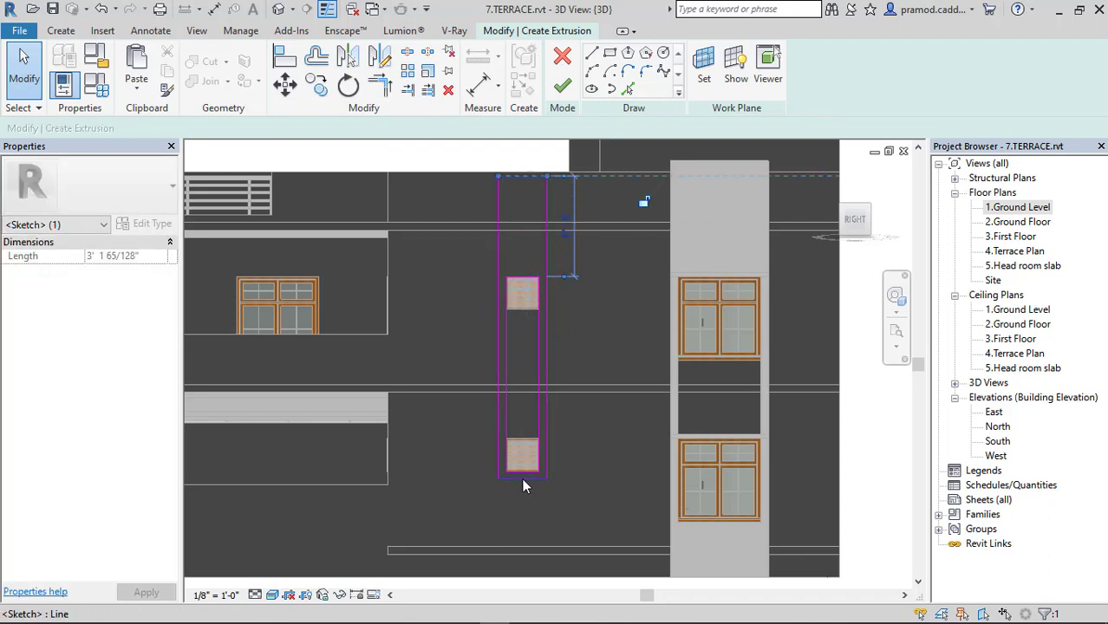
{"action": "left_click_drag", "start_coordinate": [536, 577], "coordinate": [536, 574]}
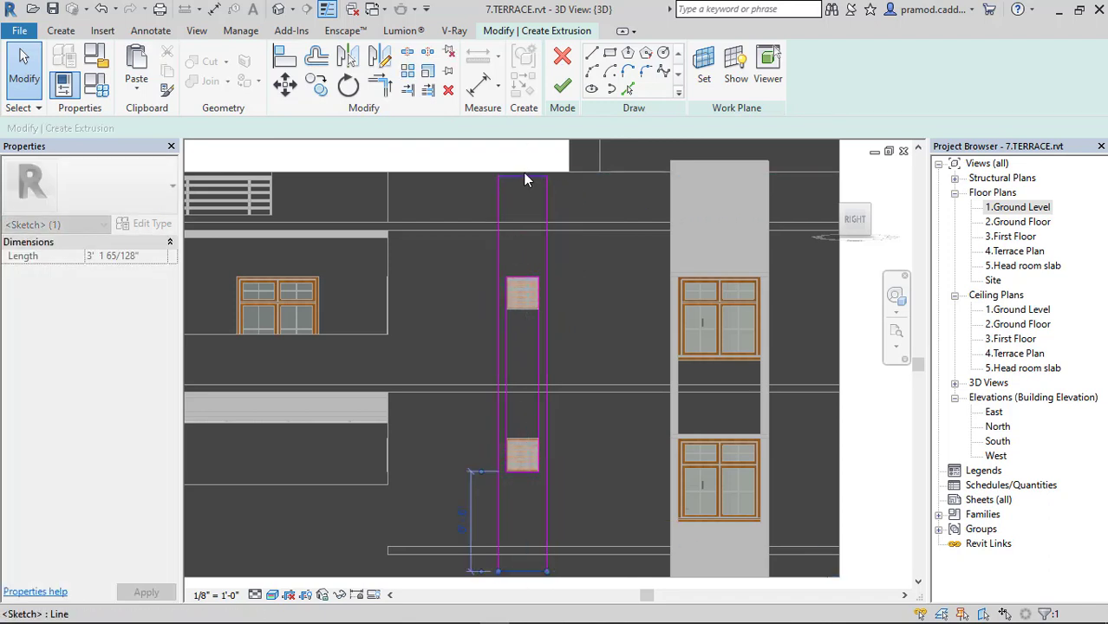
{"action": "left_click_drag", "start_coordinate": [523, 172], "coordinate": [528, 161]}
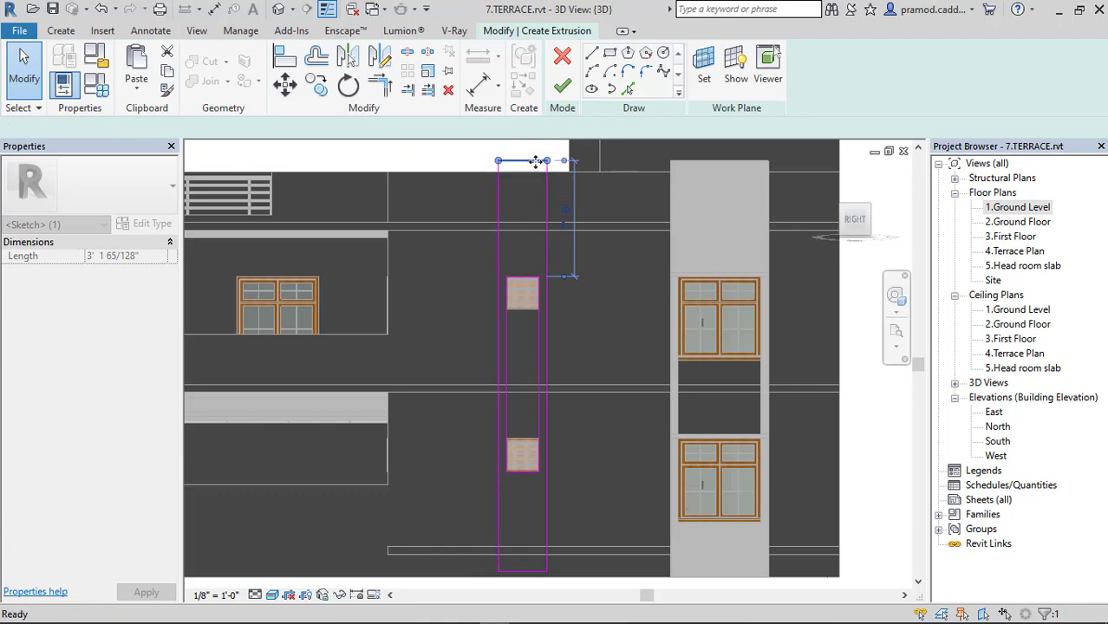
{"action": "left_click", "coordinate": [562, 85]}
{"action": "mouse_move", "coordinate": [638, 351]}
{"action": "middle_mouse_down", "text": "shift"}
{"action": "mouse_move", "coordinate": [562, 424]}
{"action": "mouse_move", "coordinate": [573, 420]}
{"action": "middle_mouse_up", "text": "shift"}
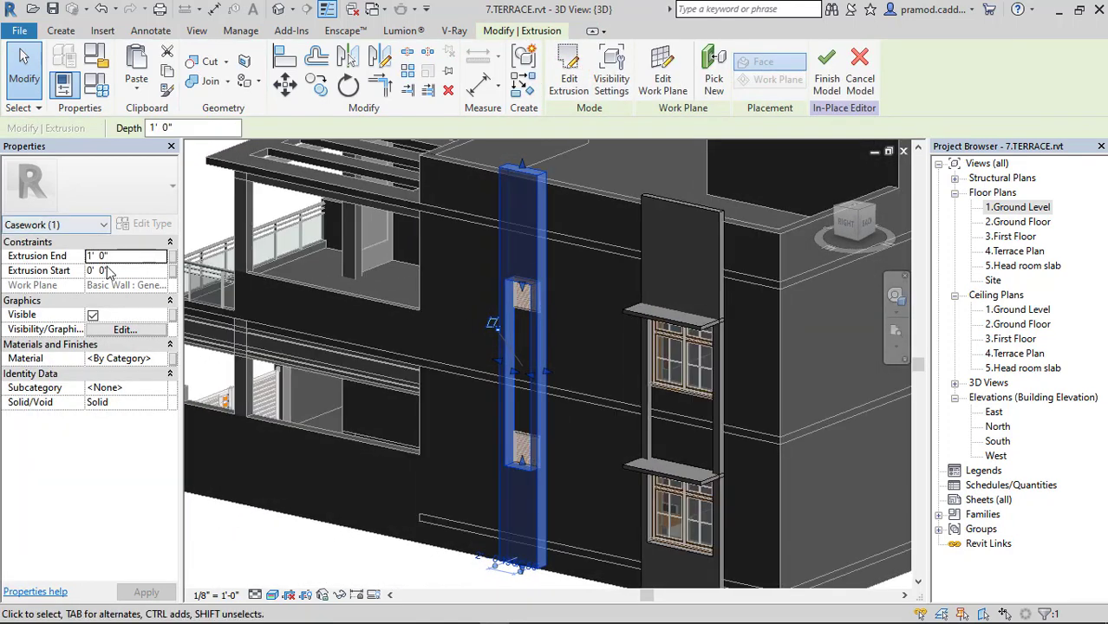
{"action": "left_click", "coordinate": [120, 260]}
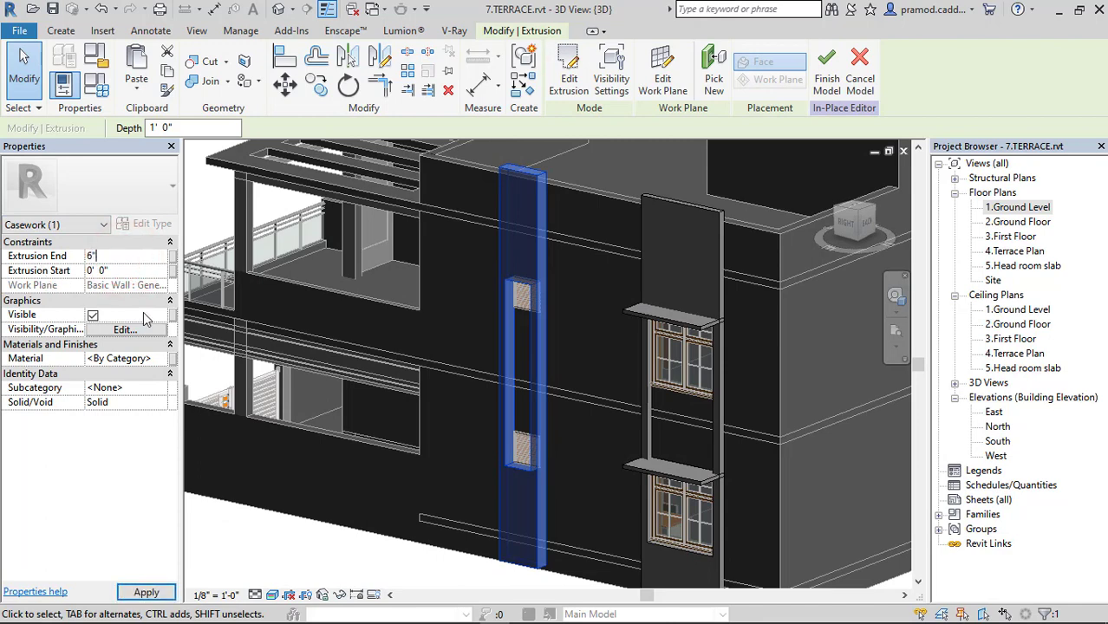
{"action": "scroll", "coordinate": [560, 404], "scroll_direction": "up", "scroll_amount": 5}
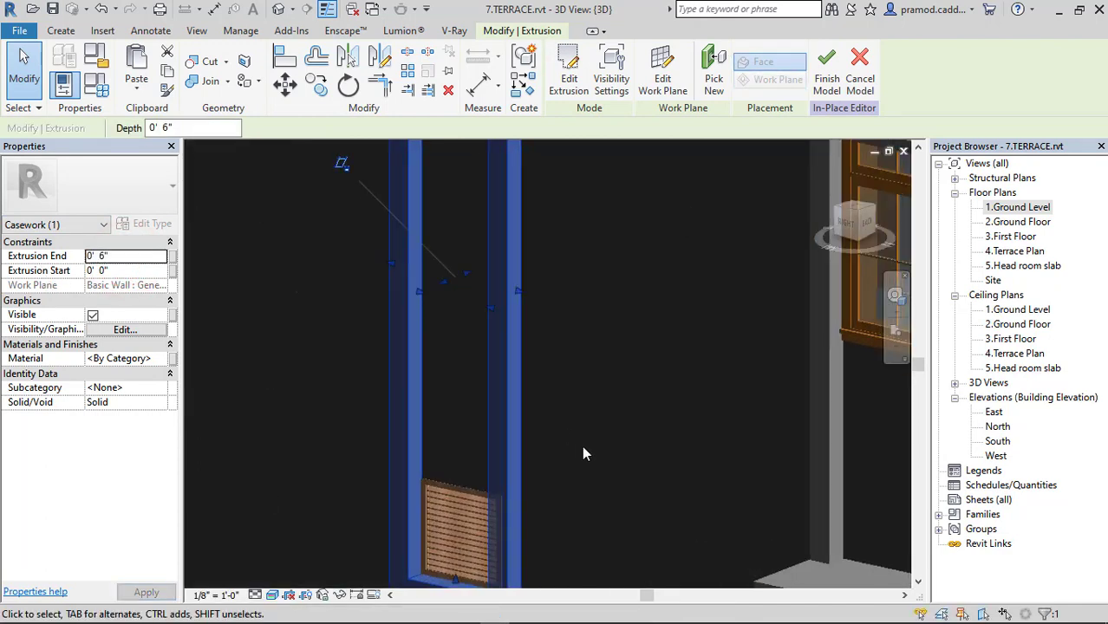
{"action": "mouse_move", "coordinate": [582, 445]}
{"action": "middle_mouse_down", "text": "shift"}
{"action": "mouse_move", "coordinate": [530, 420]}
{"action": "mouse_move", "coordinate": [529, 392]}
{"action": "middle_mouse_up", "text": "shift"}
Set the wall's side face as the work plane and sketch a small rectangle on it
{"action": "left_click", "coordinate": [61, 30]}
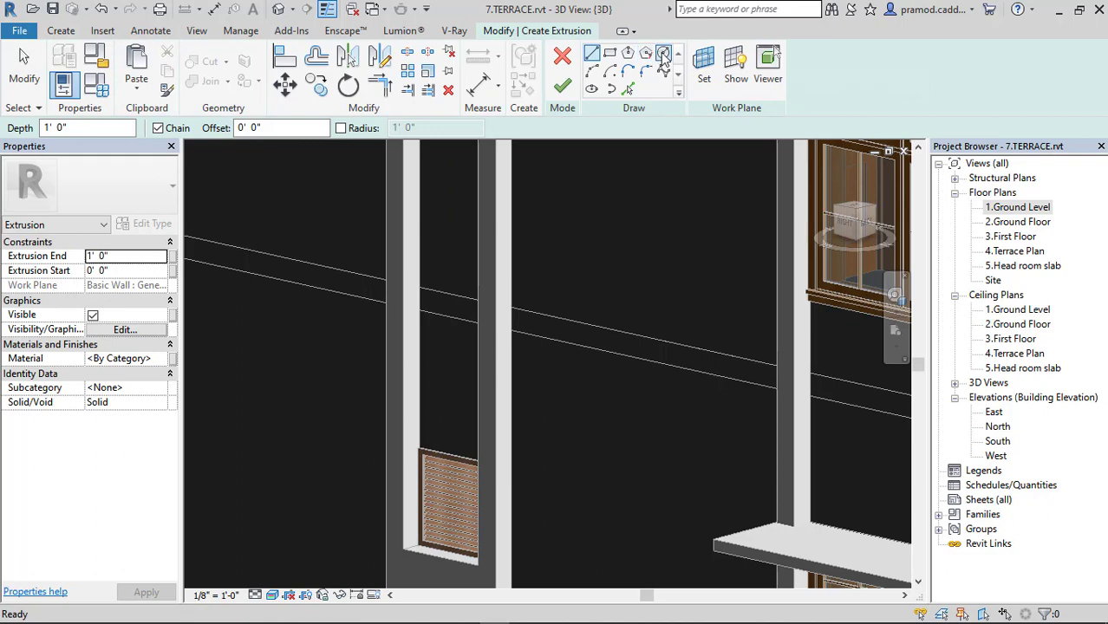
{"action": "left_click", "coordinate": [610, 54]}
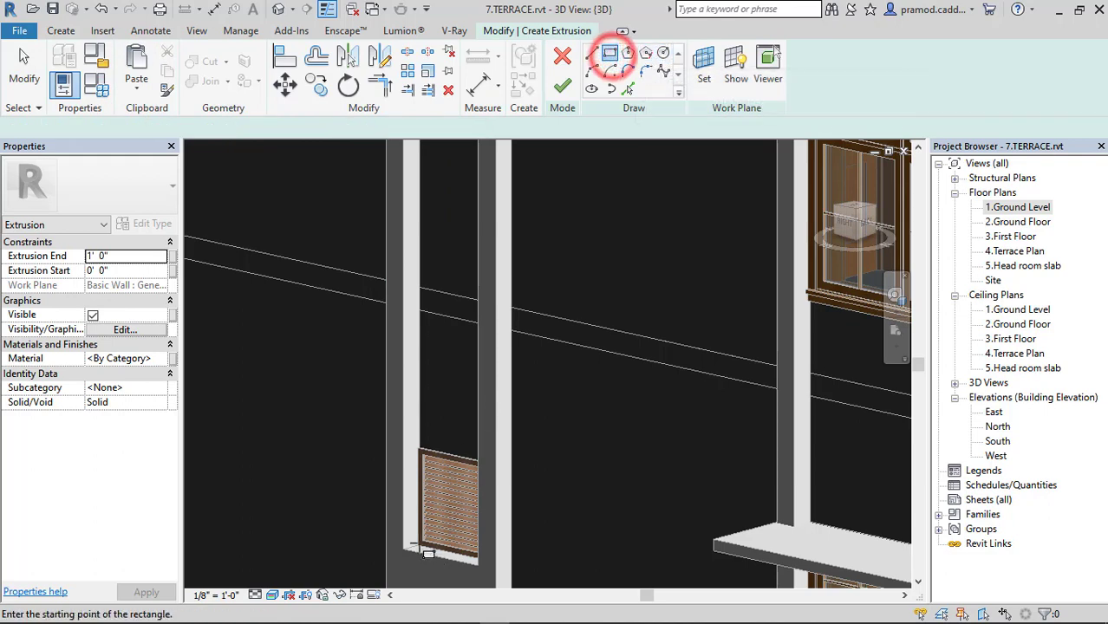
{"action": "scroll", "coordinate": [433, 520], "scroll_direction": "up", "scroll_amount": 5}
{"action": "scroll", "coordinate": [396, 557], "scroll_direction": "up", "scroll_amount": 2}
{"action": "left_click", "coordinate": [705, 68]}
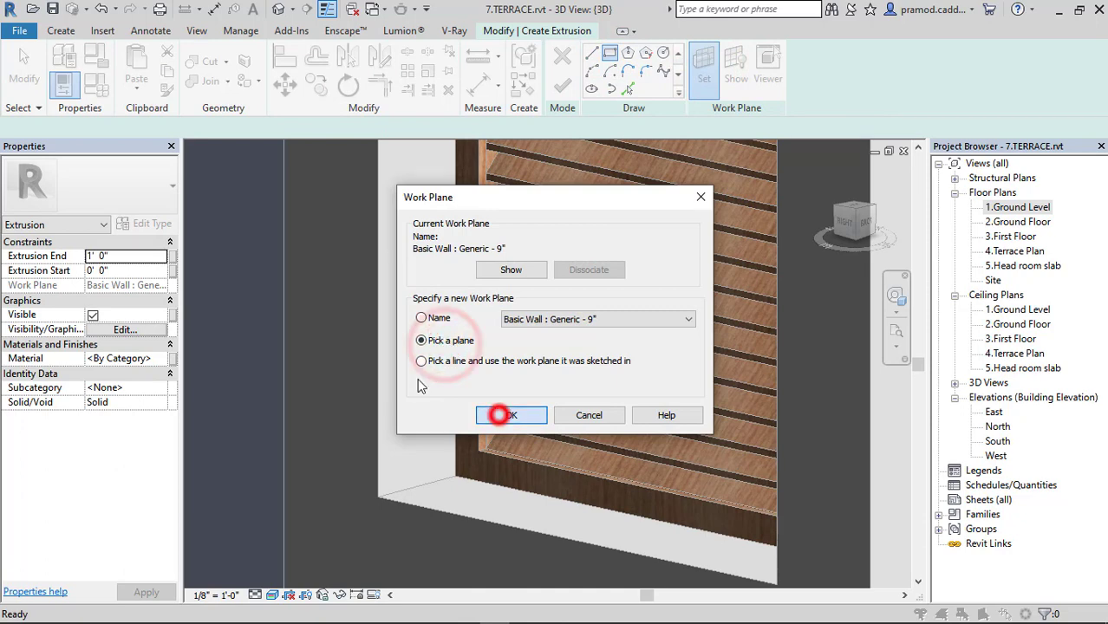
{"action": "left_click", "coordinate": [500, 415]}
{"action": "left_click", "coordinate": [403, 371]}
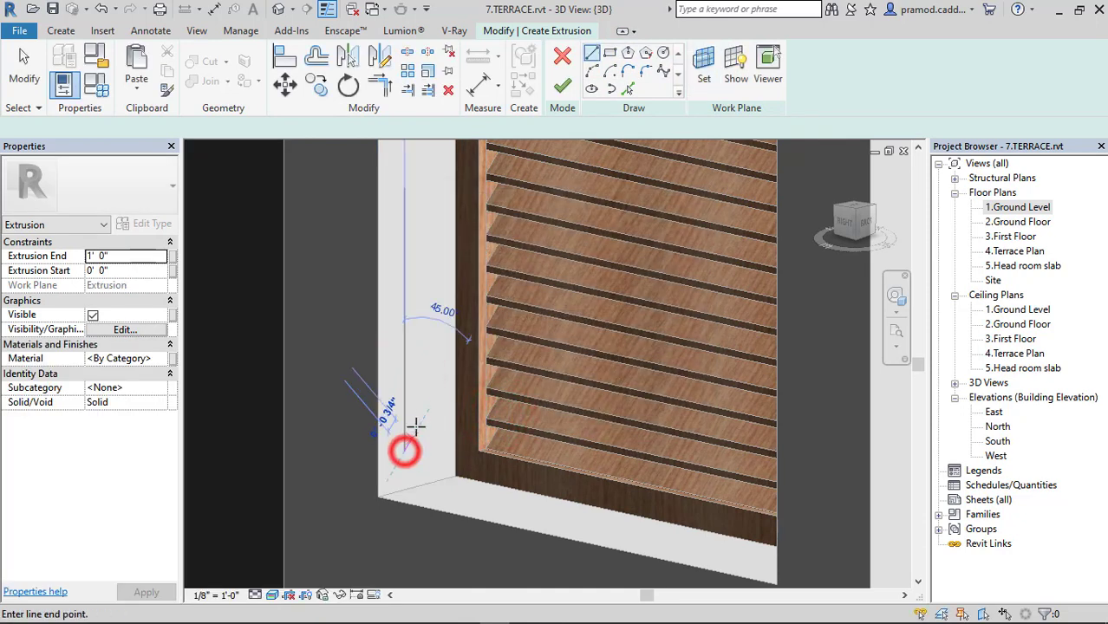
{"action": "key", "text": "Escape"}
{"action": "key", "text": "Escape"}
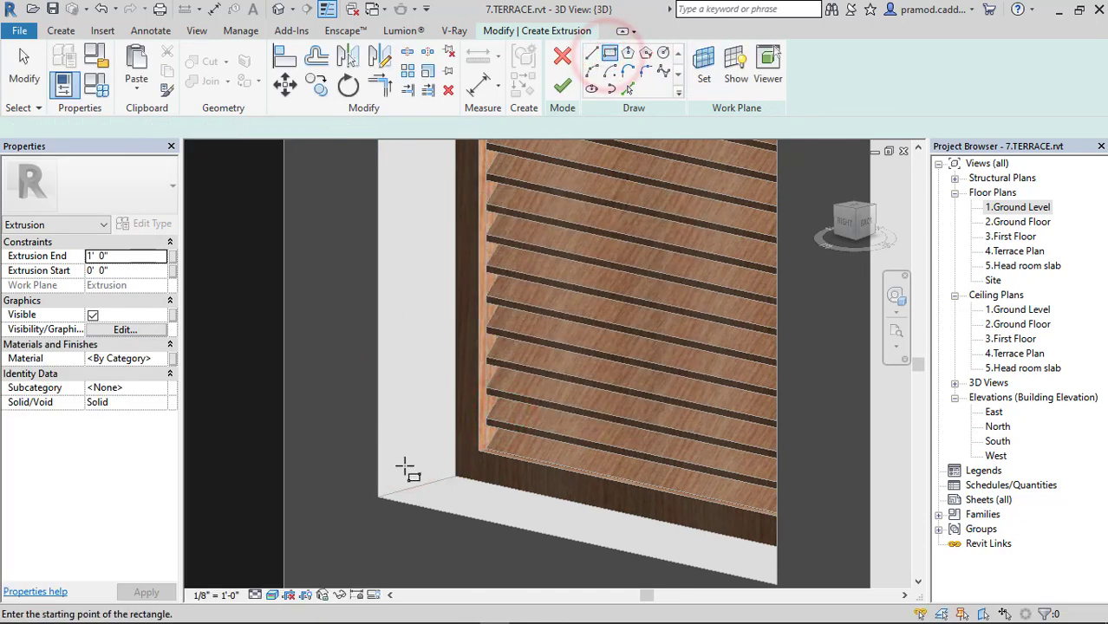
{"action": "left_click", "coordinate": [405, 469]}
{"action": "left_click", "coordinate": [429, 368]}
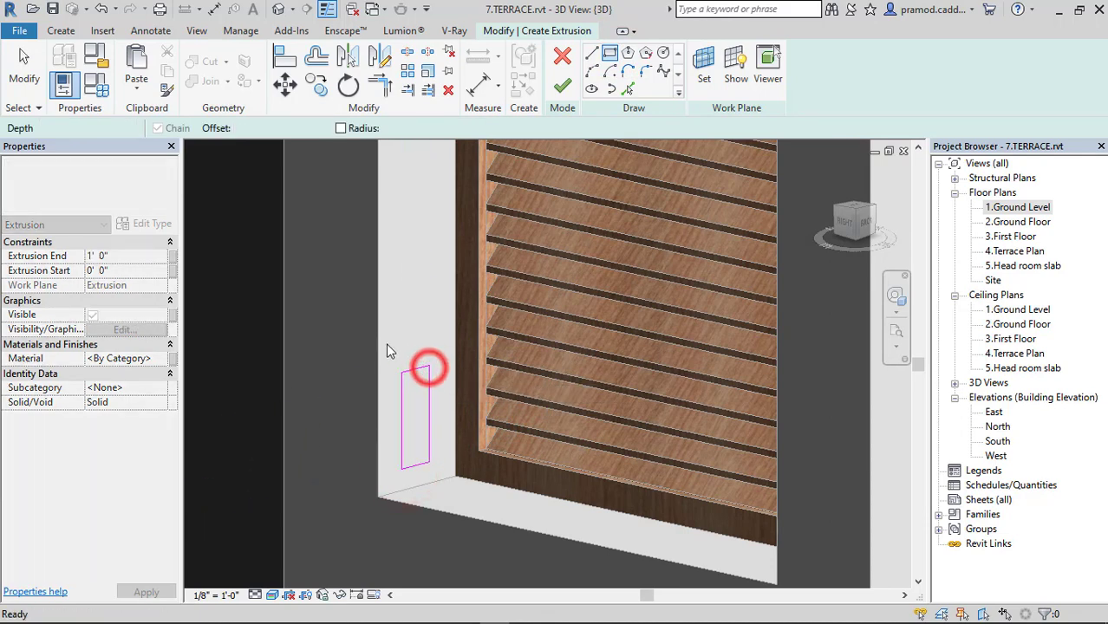
{"action": "left_click_drag", "start_coordinate": [389, 350], "coordinate": [453, 490]}
Copy the small rectangle repeatedly up the vent strip to the top
{"action": "left_click", "coordinate": [317, 84]}
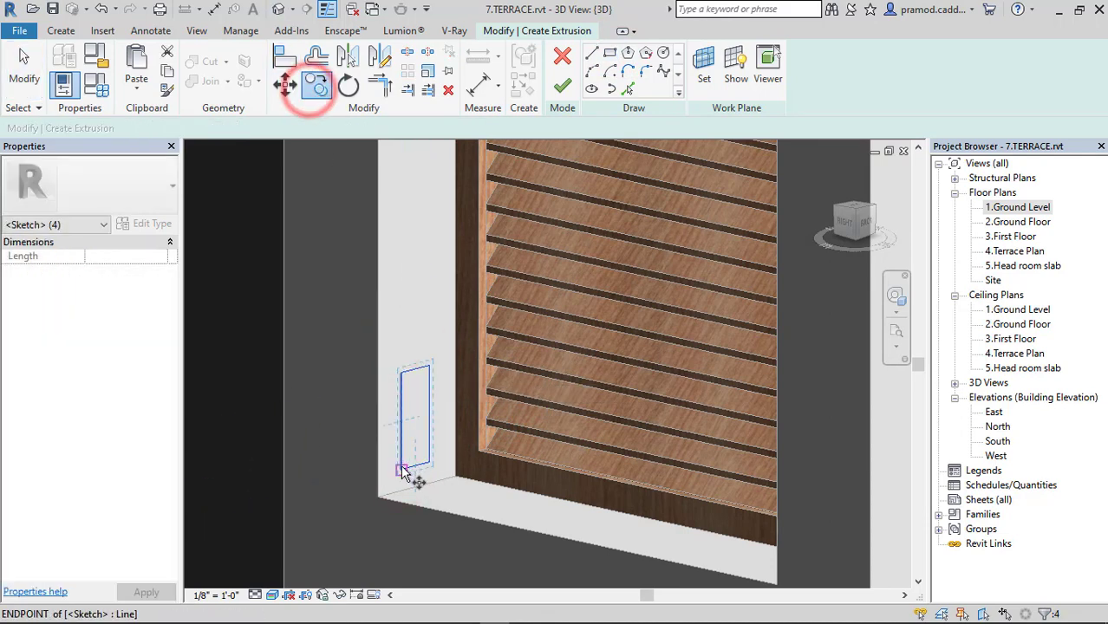
{"action": "left_click", "coordinate": [404, 470]}
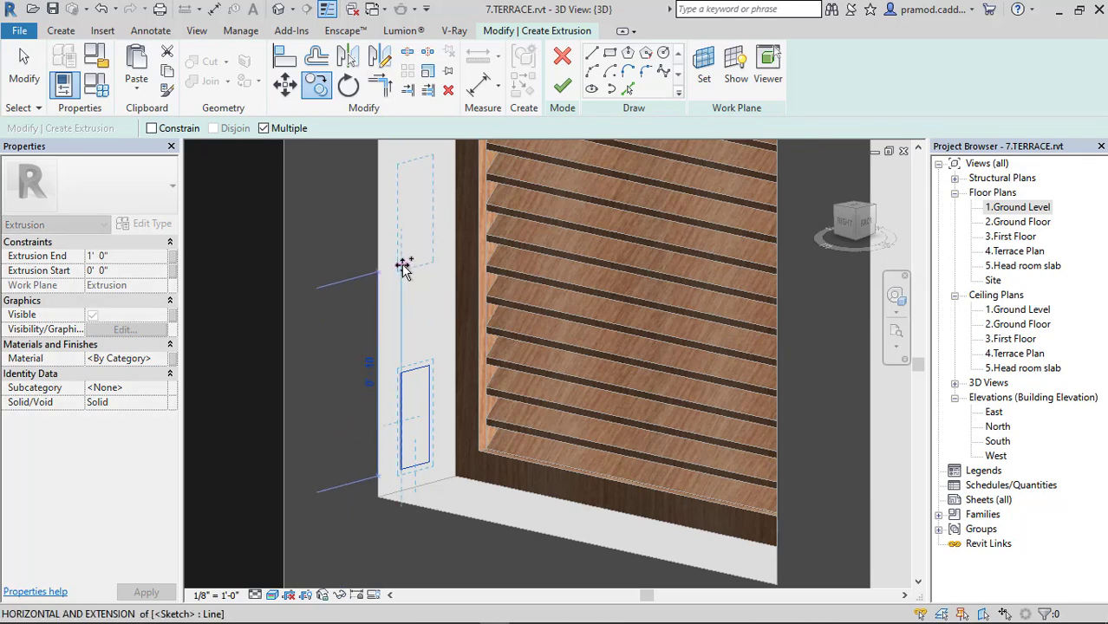
{"action": "left_click", "coordinate": [403, 264]}
{"action": "left_click", "coordinate": [321, 86]}
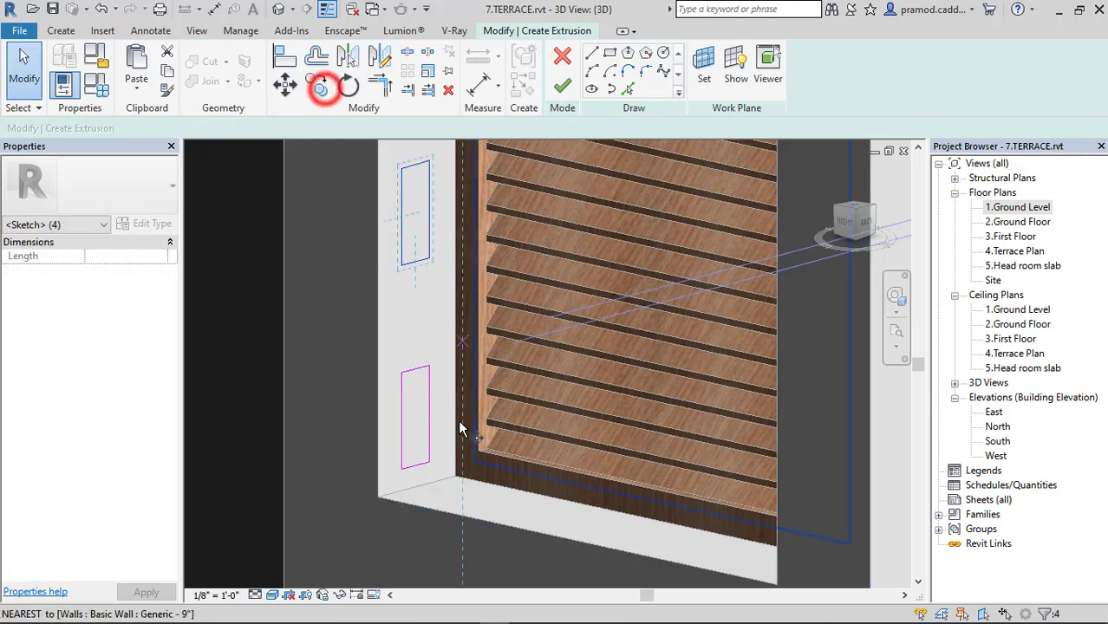
{"action": "left_click", "coordinate": [404, 469]}
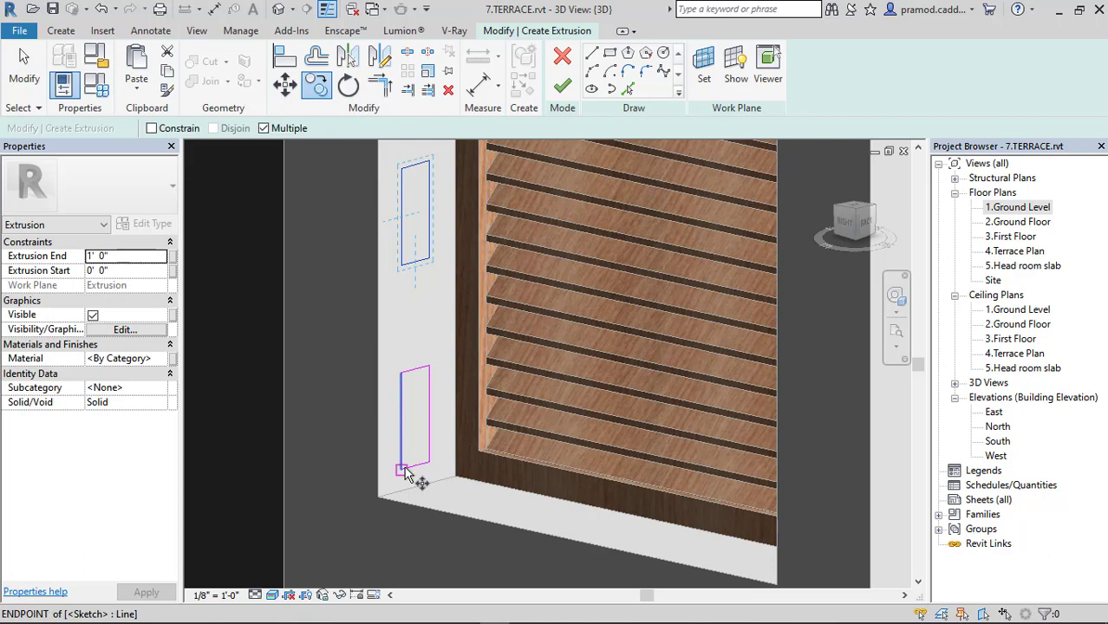
{"action": "left_click", "coordinate": [403, 265]}
{"action": "scroll", "coordinate": [420, 500], "scroll_direction": "down", "scroll_amount": 2}
{"action": "scroll", "coordinate": [410, 372], "scroll_direction": "down", "scroll_amount": 2}
{"action": "left_click", "coordinate": [405, 353]}
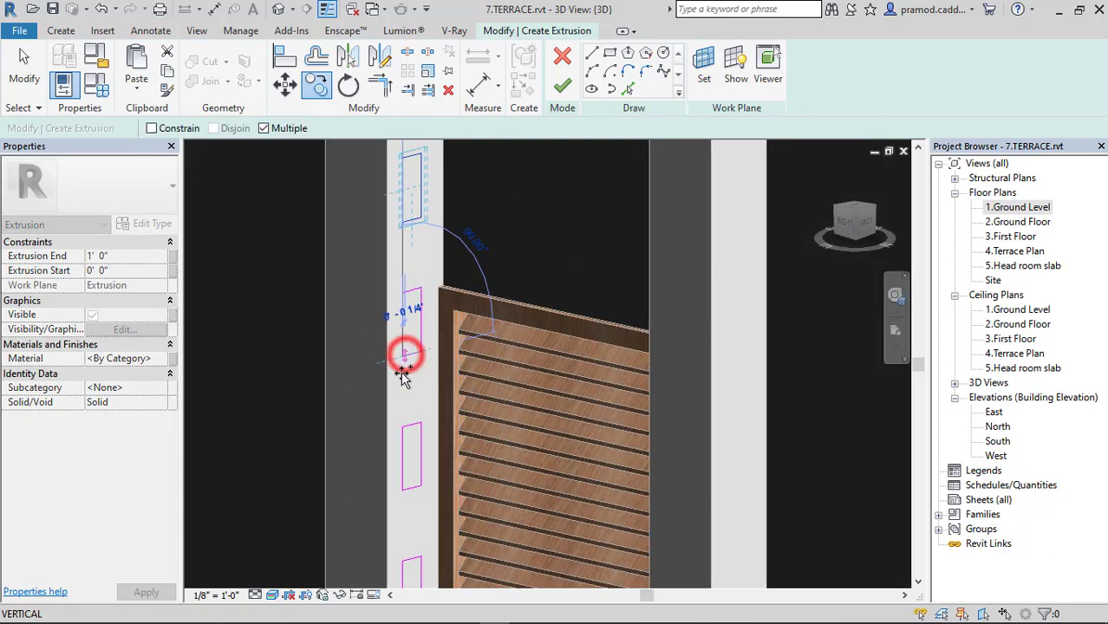
{"action": "scroll", "coordinate": [404, 374], "scroll_direction": "down", "scroll_amount": 3}
{"action": "key", "text": "Escape"}
{"action": "left_click", "coordinate": [382, 226]}
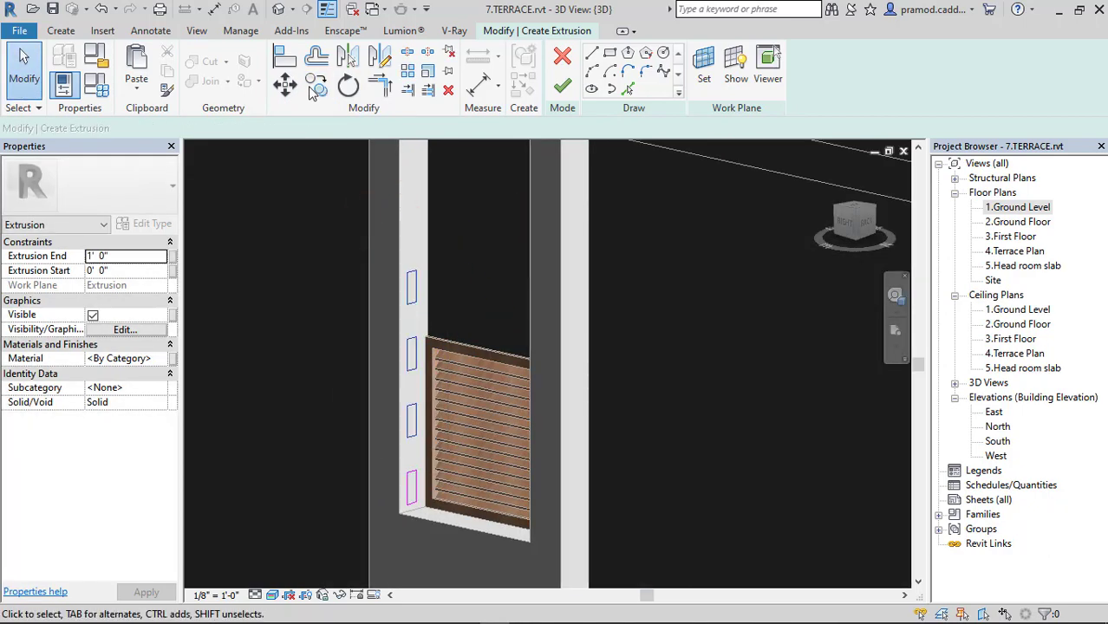
{"action": "left_click", "coordinate": [311, 87]}
{"action": "left_click", "coordinate": [407, 473]}
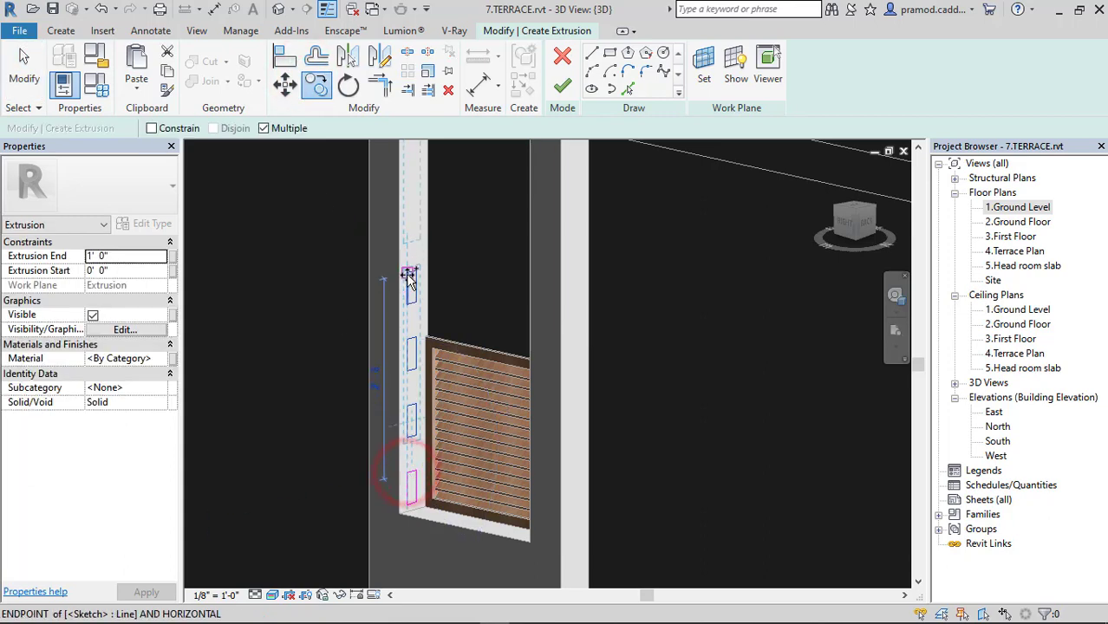
{"action": "left_click", "coordinate": [408, 278]}
{"action": "middle_click_drag", "start_coordinate": [408, 278], "coordinate": [408, 304]}
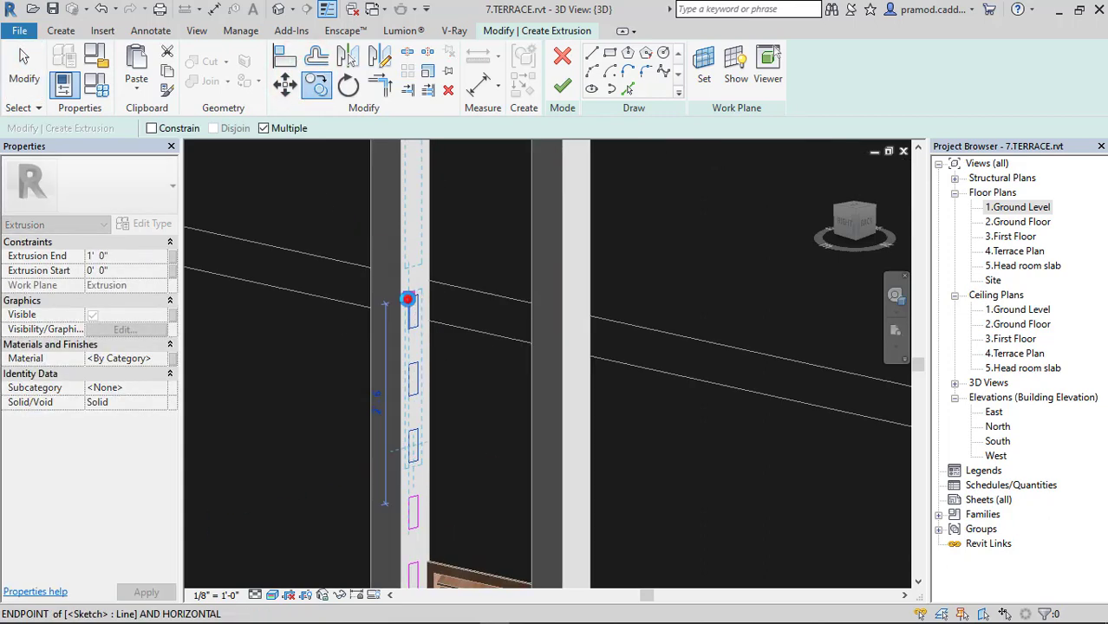
{"action": "left_click", "coordinate": [407, 299]}
{"action": "middle_click_drag", "start_coordinate": [390, 325], "coordinate": [455, 563]}
{"action": "left_click", "coordinate": [415, 379]}
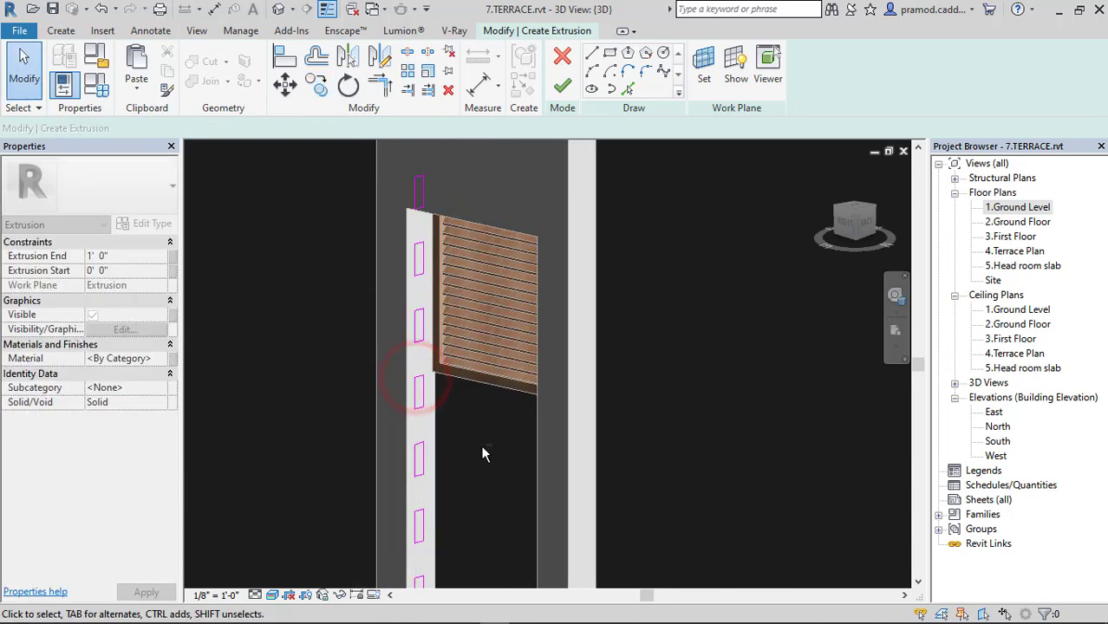
Check the stacked rectangle profiles along the strip and finish the 1' 0" extrusion
{"action": "middle_click_drag", "start_coordinate": [488, 453], "coordinate": [462, 430], "text": "shift"}
{"action": "scroll", "coordinate": [462, 430], "scroll_direction": "down", "scroll_amount": 3}
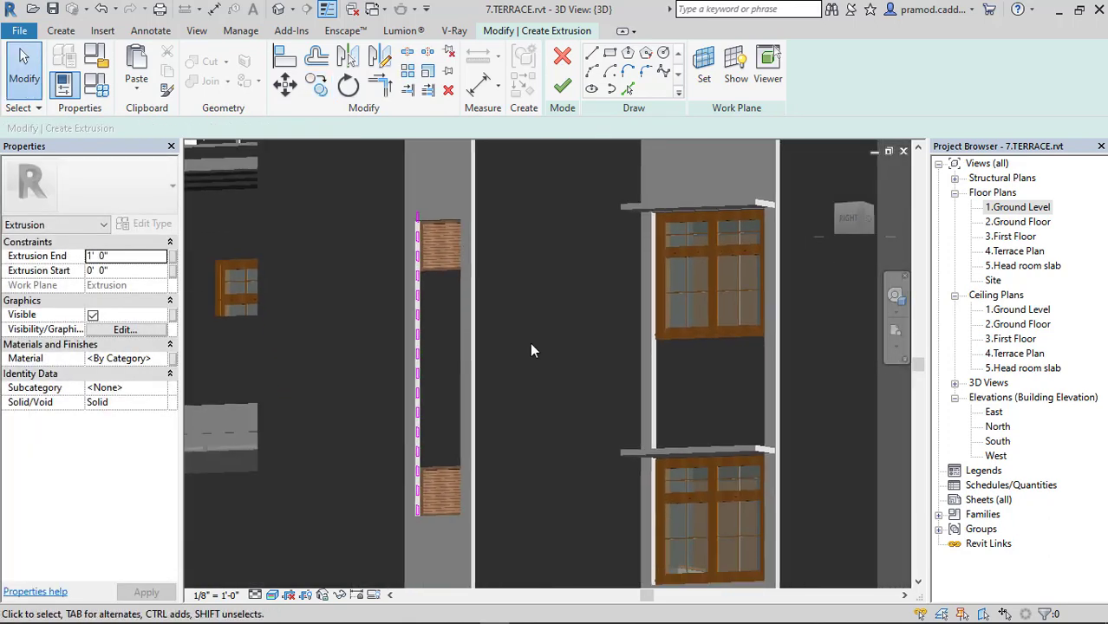
{"action": "middle_click_drag", "start_coordinate": [530, 342], "coordinate": [521, 397], "text": "shift"}
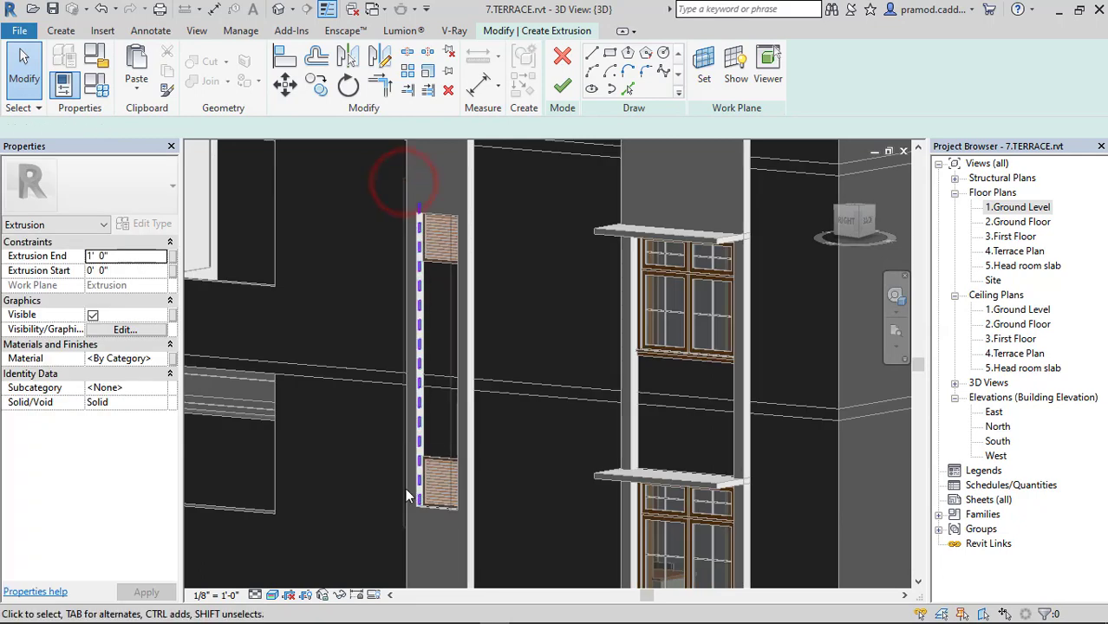
{"action": "mouse_move", "coordinate": [407, 496]}
{"action": "middle_mouse_down", "text": "shift"}
{"action": "mouse_move", "coordinate": [420, 524]}
{"action": "mouse_move", "coordinate": [506, 432]}
{"action": "middle_mouse_up", "text": "shift"}
{"action": "left_click", "coordinate": [421, 523]}
{"action": "scroll", "coordinate": [430, 526], "scroll_direction": "down", "scroll_amount": 2}
{"action": "left_click", "coordinate": [423, 171]}
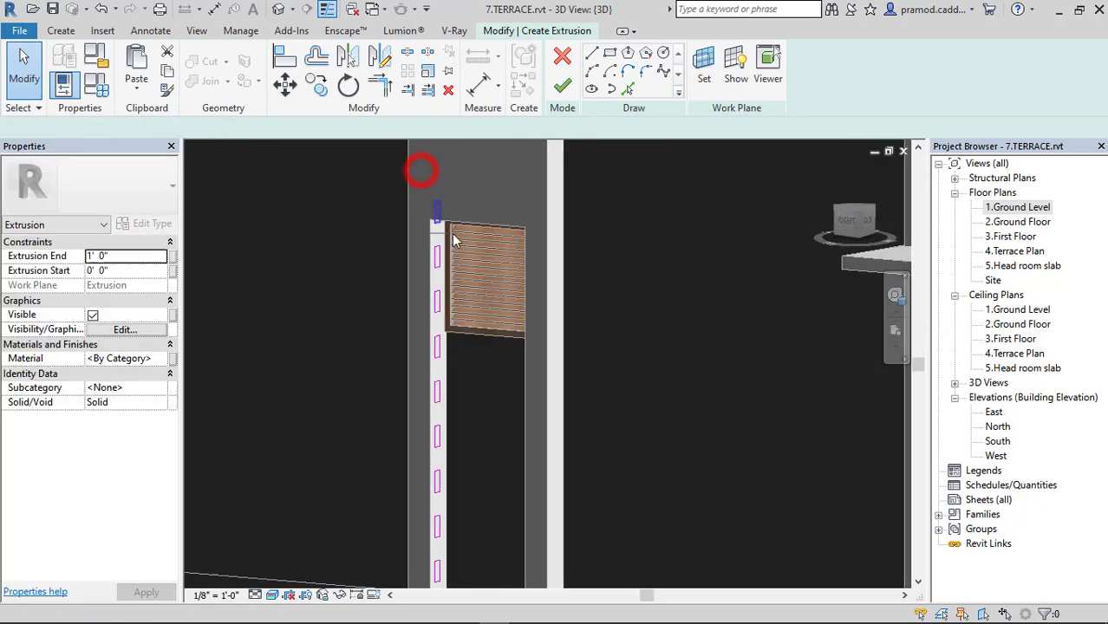
{"action": "left_click", "coordinate": [454, 242]}
{"action": "scroll", "coordinate": [469, 372], "scroll_direction": "down", "scroll_amount": 2}
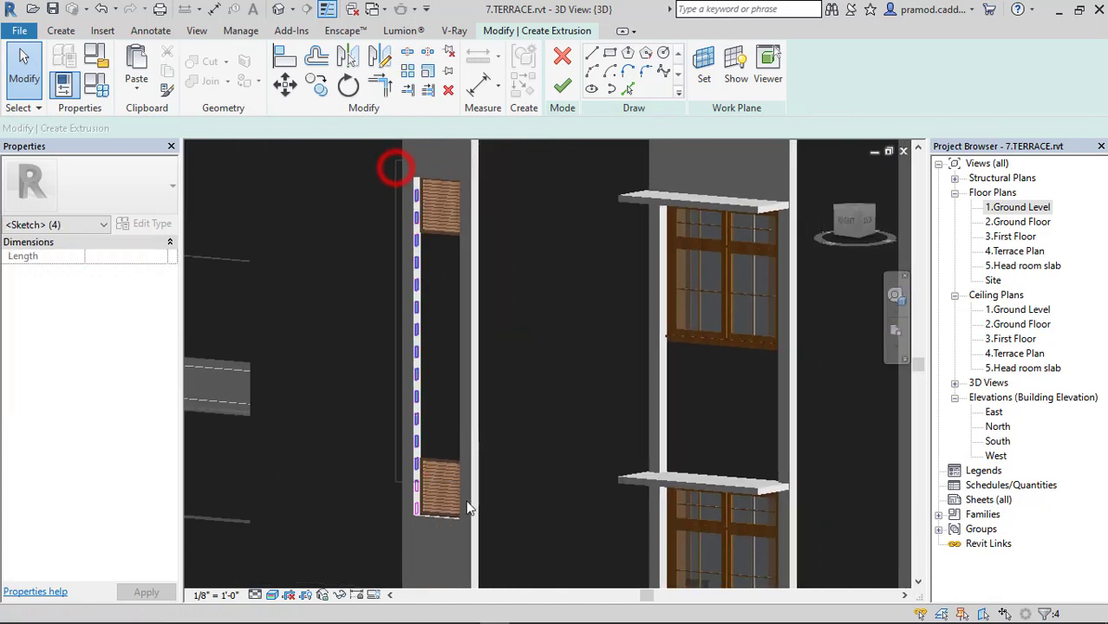
{"action": "key", "text": "Escape"}
{"action": "left_click", "coordinate": [483, 538]}
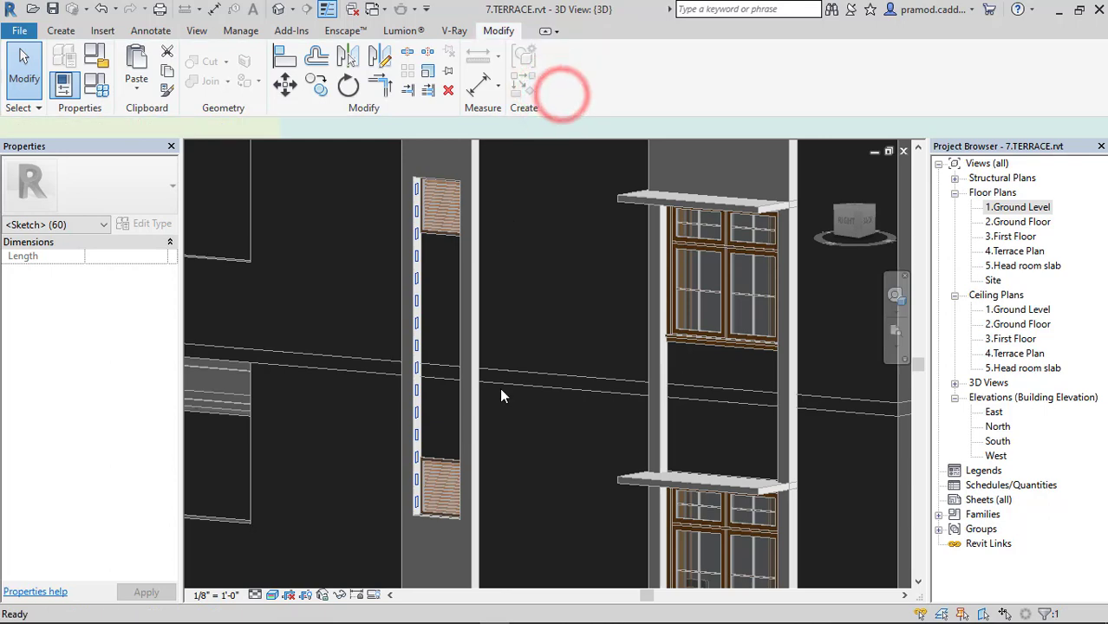
{"action": "scroll", "coordinate": [499, 388], "scroll_direction": "up", "scroll_amount": 3}
{"action": "left_click", "coordinate": [442, 352]}
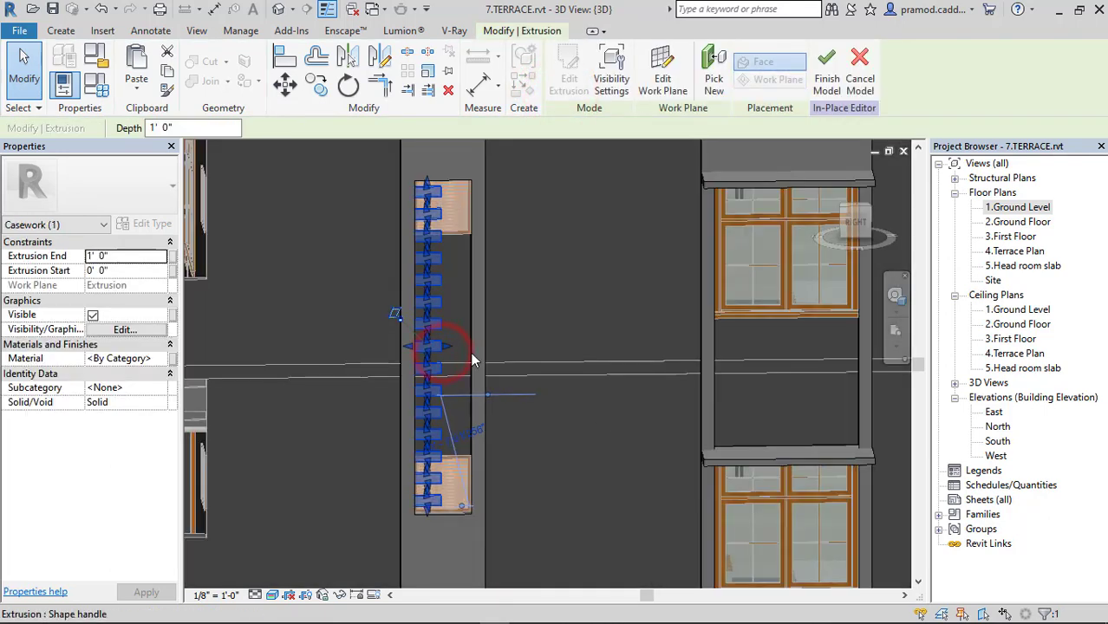
Deselect the extrusion and orbit around the building to inspect the louvre column on both floors
{"action": "key", "text": "Escape"}
{"action": "mouse_move", "coordinate": [510, 375]}
{"action": "middle_mouse_down", "text": "shift"}
{"action": "mouse_move", "coordinate": [688, 440]}
{"action": "mouse_move", "coordinate": [527, 452]}
{"action": "mouse_move", "coordinate": [574, 466]}
{"action": "mouse_move", "coordinate": [549, 456]}
{"action": "mouse_move", "coordinate": [574, 139]}
{"action": "middle_mouse_up", "text": "shift"}
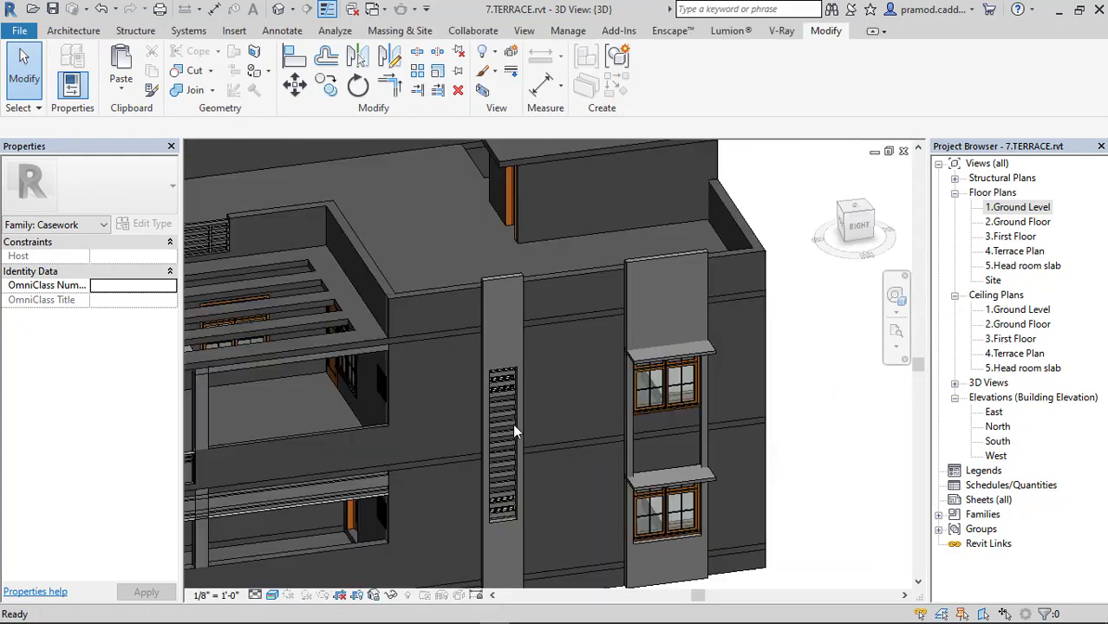
{"action": "scroll", "coordinate": [511, 425], "scroll_direction": "down", "scroll_amount": 3}
{"action": "mouse_move", "coordinate": [536, 436]}
{"action": "middle_mouse_down", "text": "shift"}
{"action": "mouse_move", "coordinate": [610, 401]}
{"action": "mouse_move", "coordinate": [589, 381]}
{"action": "middle_mouse_up", "text": "shift"}
{"action": "scroll", "coordinate": [589, 382], "scroll_direction": "up", "scroll_amount": 5}
{"action": "scroll", "coordinate": [579, 398], "scroll_direction": "down", "scroll_amount": 3}
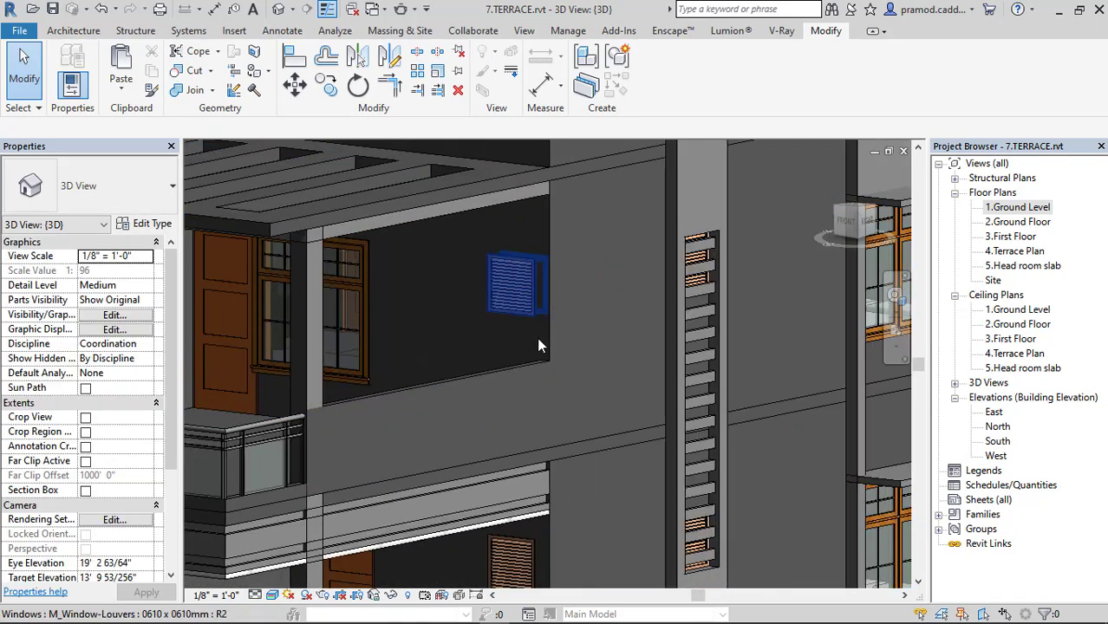
{"action": "middle_click_drag", "start_coordinate": [537, 338], "coordinate": [520, 298]}
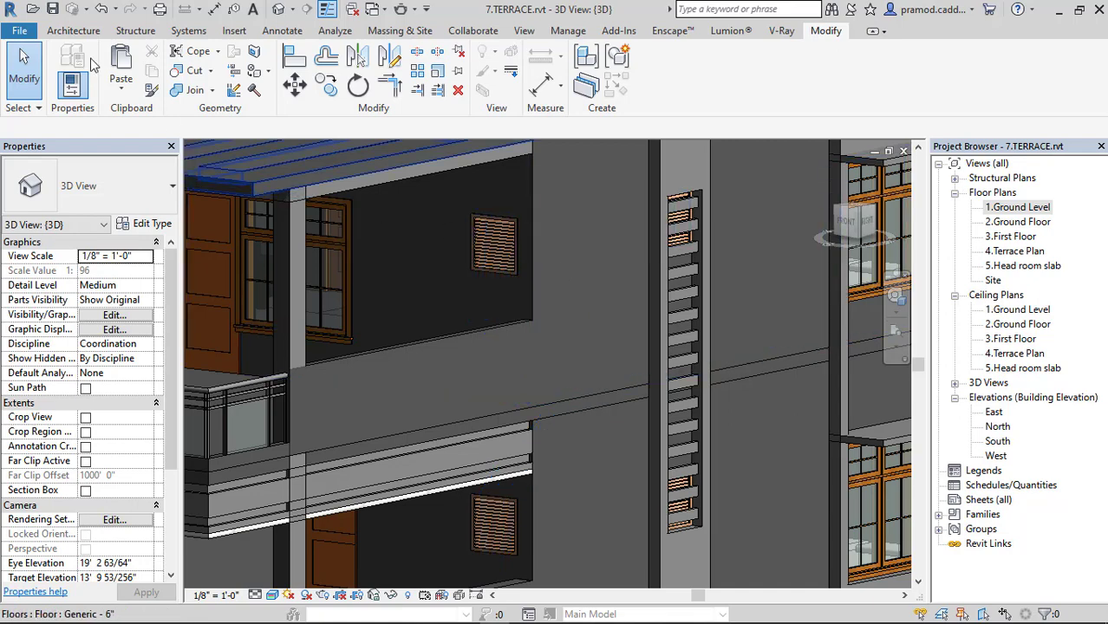
Select the louvre column casework and open it for in-place editing
{"action": "left_click", "coordinate": [54, 31]}
{"action": "left_click", "coordinate": [178, 81]}
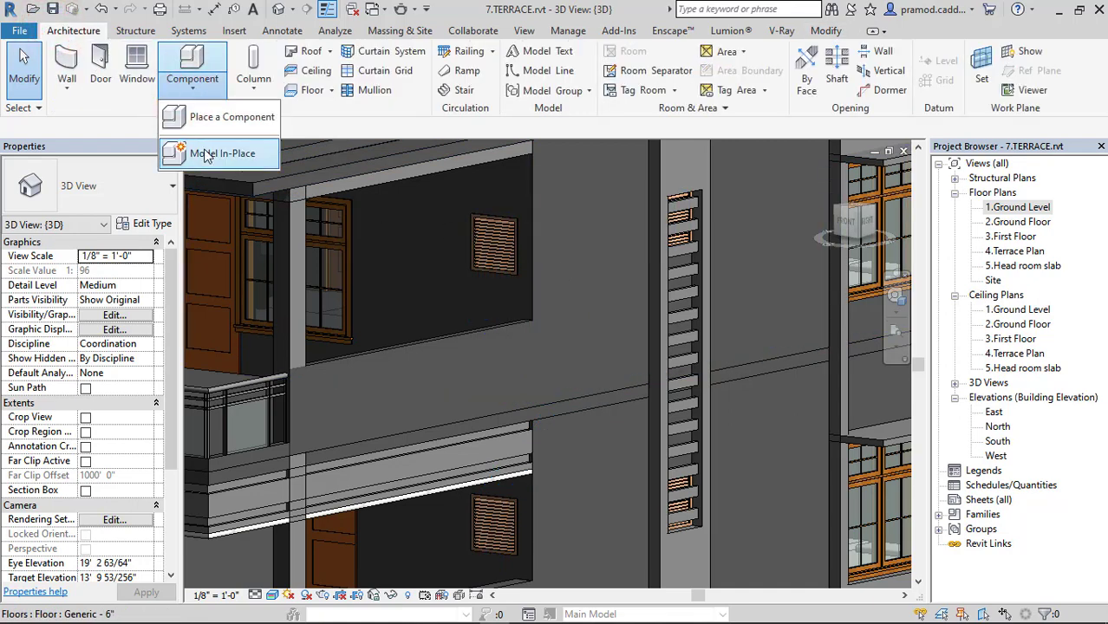
{"action": "key", "text": "Escape"}
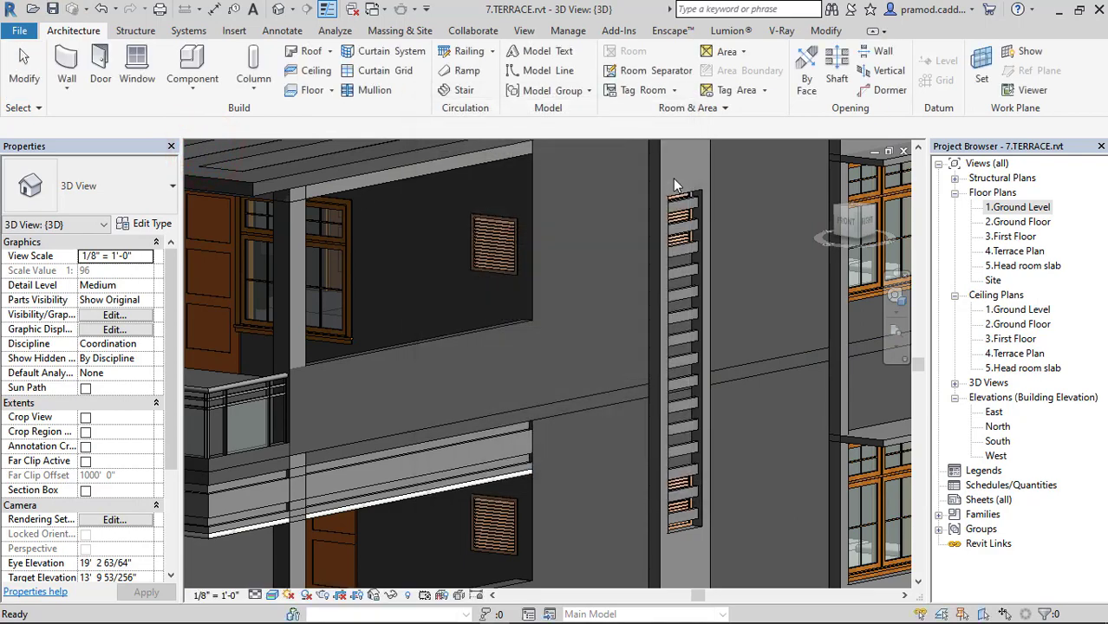
{"action": "left_click", "coordinate": [674, 174]}
{"action": "left_click", "coordinate": [663, 76]}
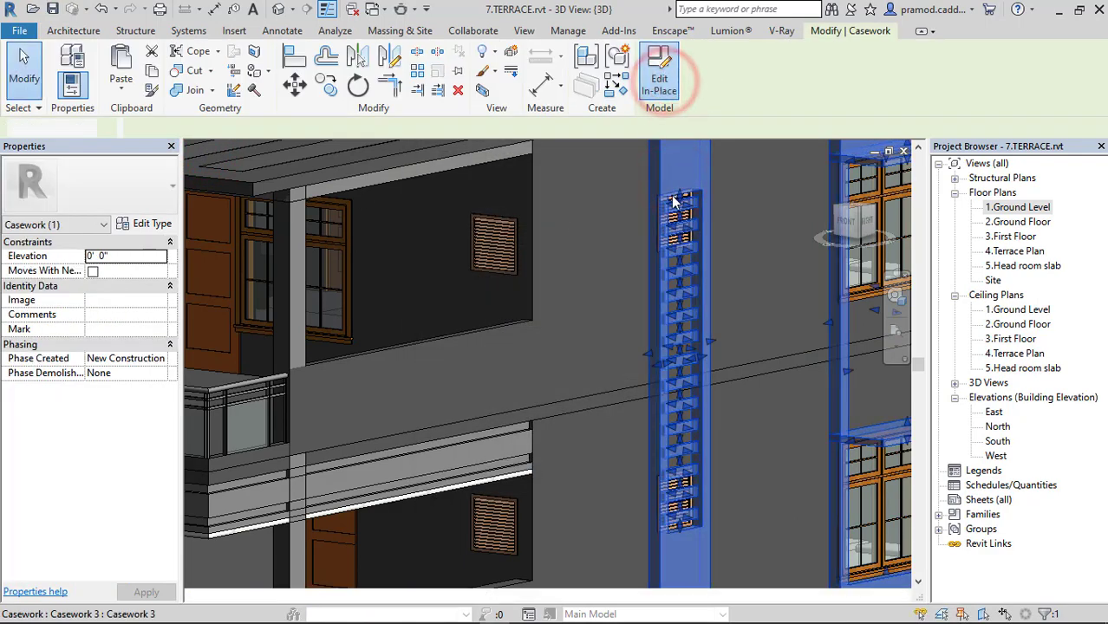
Start a new extrusion on the picked wall face and view the building from the front
{"action": "left_click", "coordinate": [139, 55]}
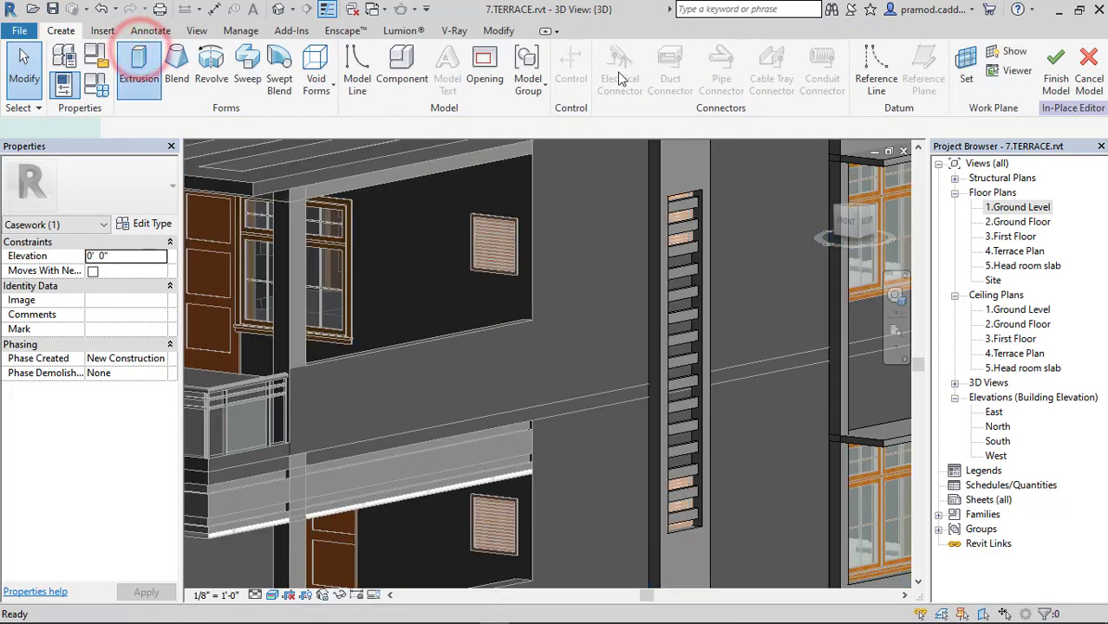
{"action": "left_click", "coordinate": [704, 59]}
{"action": "left_click", "coordinate": [450, 340]}
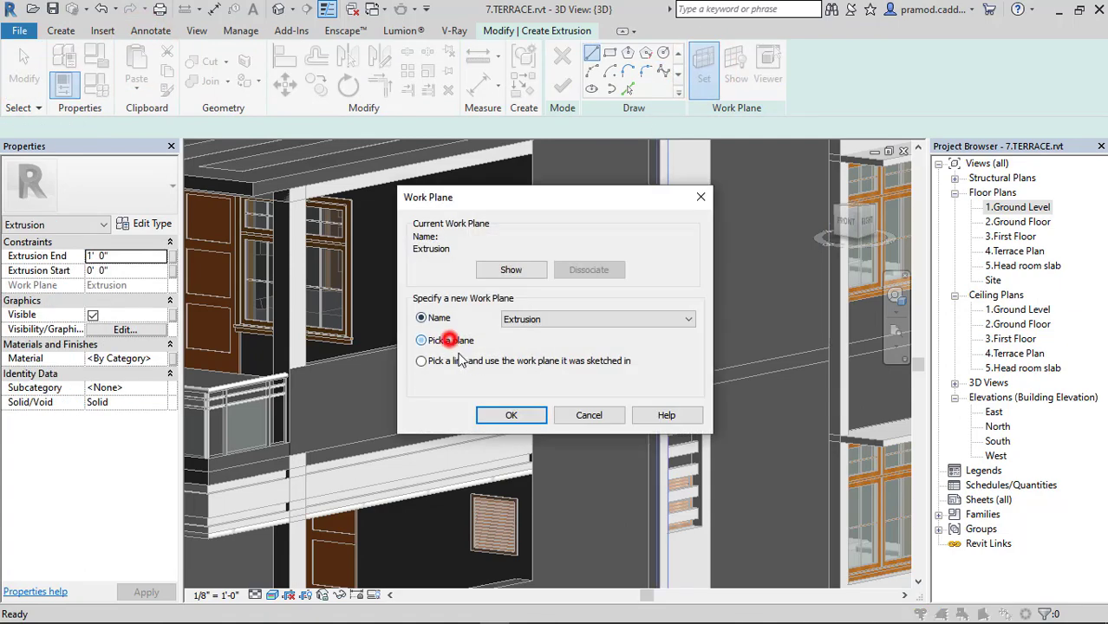
{"action": "left_click", "coordinate": [487, 416]}
{"action": "left_click", "coordinate": [447, 248]}
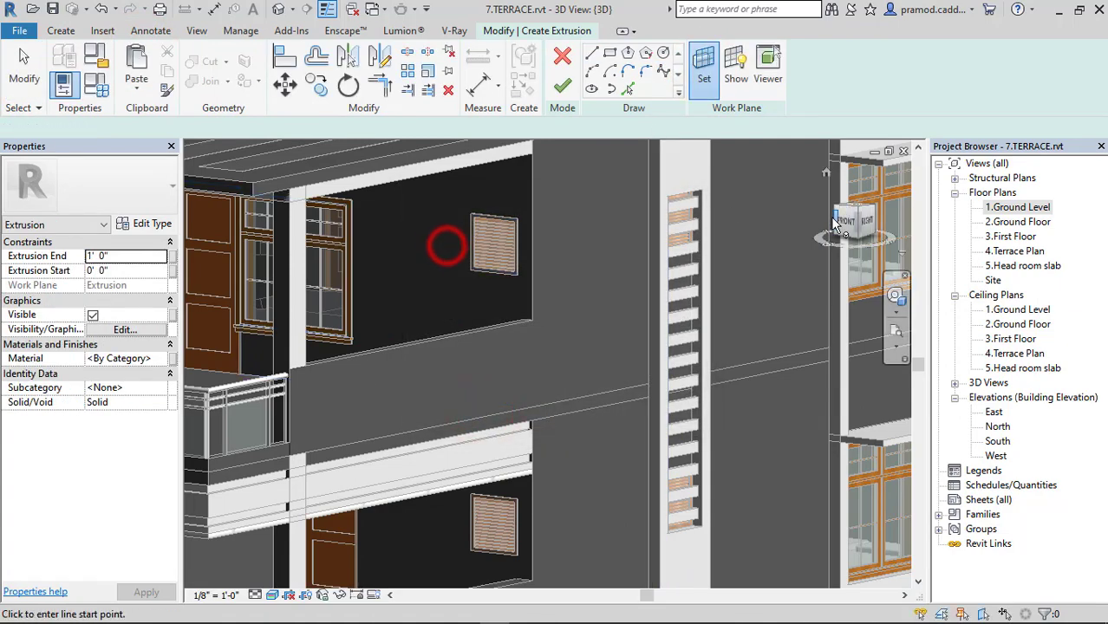
{"action": "left_click", "coordinate": [845, 221]}
{"action": "scroll", "coordinate": [693, 299], "scroll_direction": "up", "scroll_amount": 2}
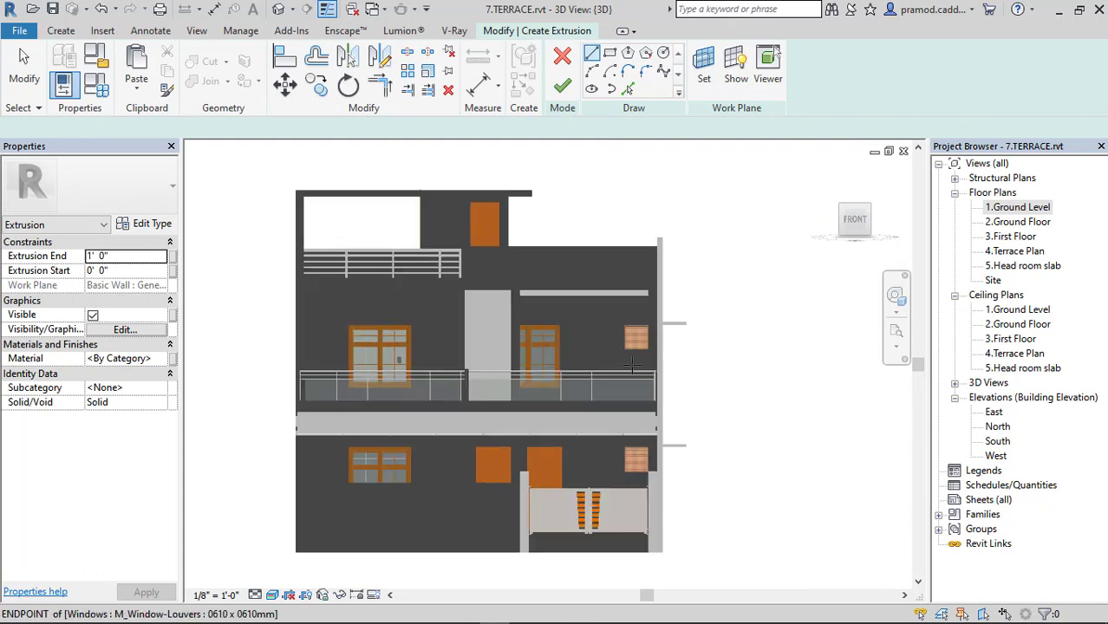
{"action": "scroll", "coordinate": [731, 301], "scroll_direction": "up", "scroll_amount": 3}
{"action": "scroll", "coordinate": [731, 301], "scroll_direction": "up", "scroll_amount": 2}
{"action": "scroll", "coordinate": [572, 286], "scroll_direction": "up", "scroll_amount": 2}
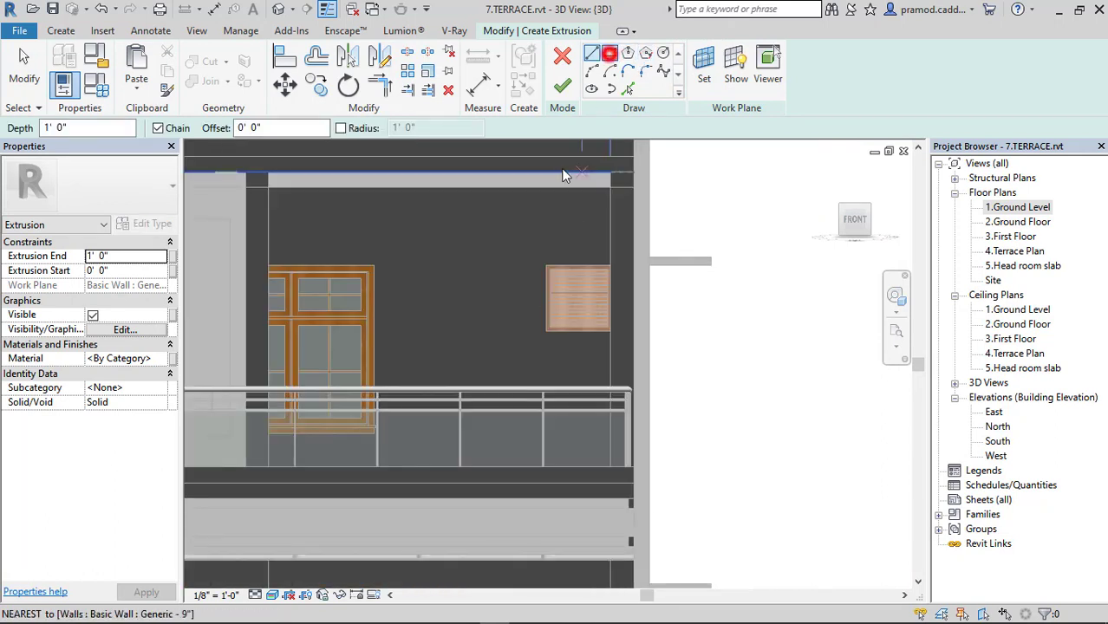
Sketch rectangles around the upper and lower louvred windows
{"action": "left_click", "coordinate": [545, 265]}
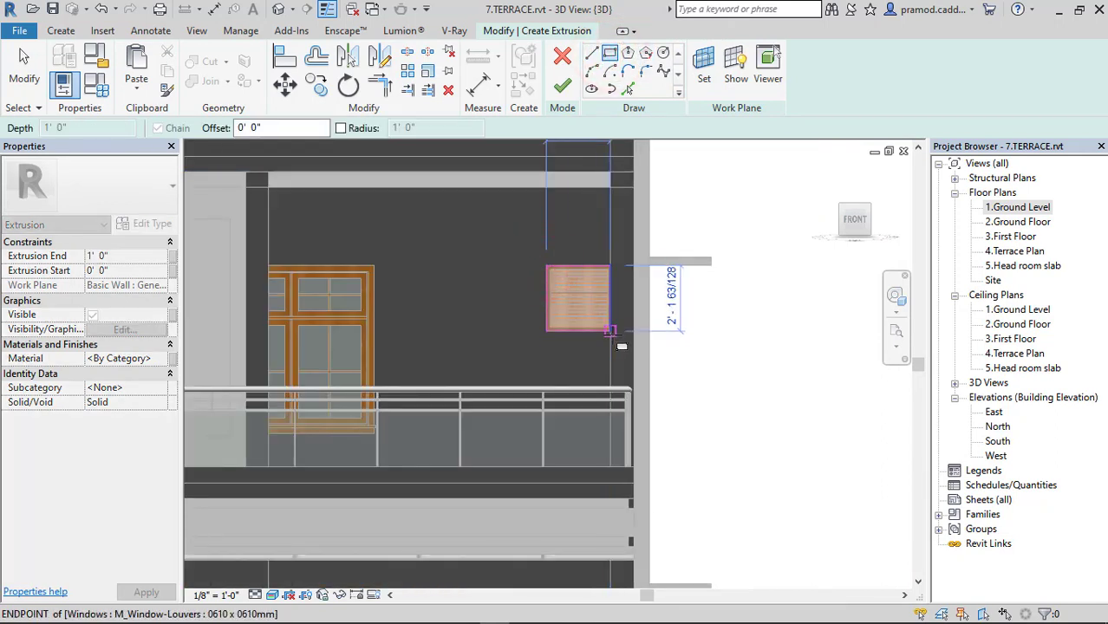
{"action": "left_click", "coordinate": [611, 331]}
{"action": "mouse_move", "coordinate": [612, 332]}
{"action": "middle_mouse_down"}
{"action": "mouse_move", "coordinate": [601, 317]}
{"action": "mouse_move", "coordinate": [517, 381]}
{"action": "middle_mouse_up"}
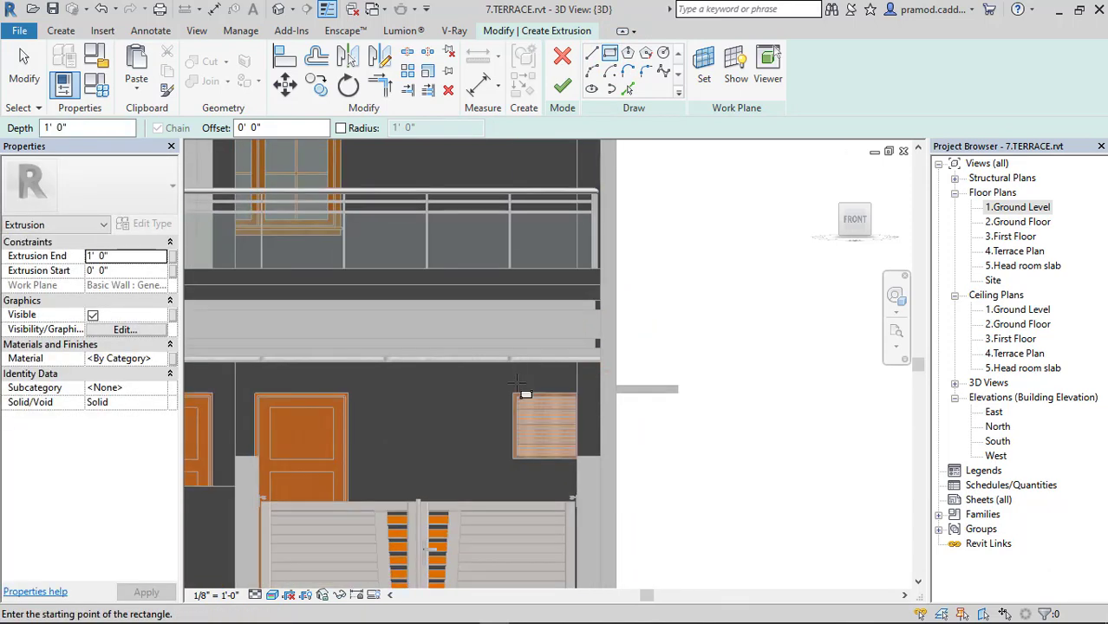
{"action": "left_click", "coordinate": [513, 395]}
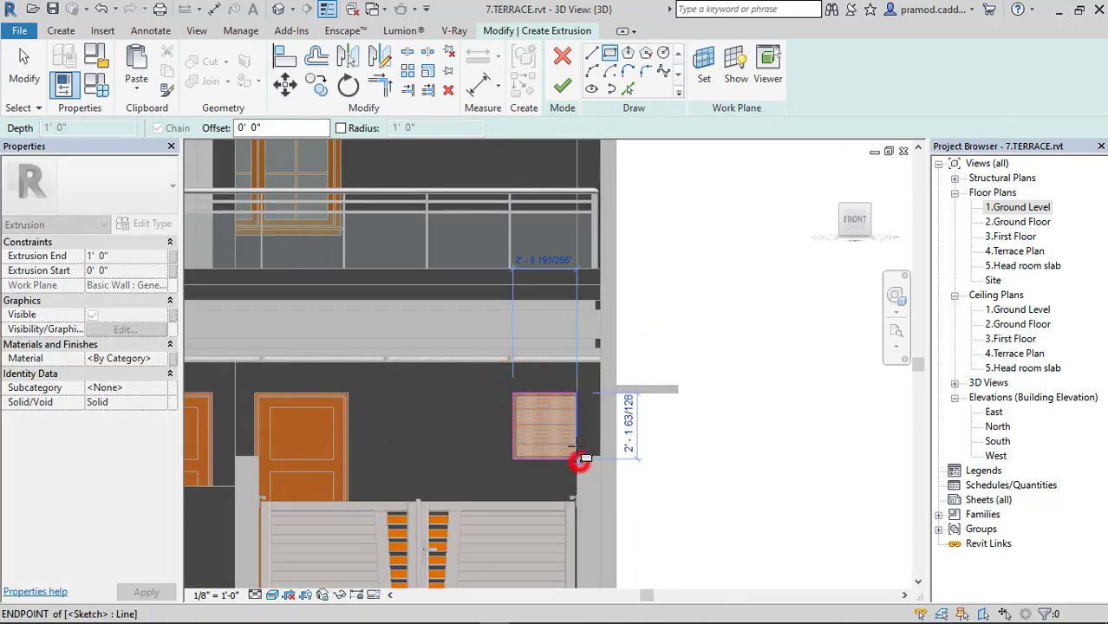
{"action": "left_click", "coordinate": [579, 458]}
{"action": "key", "text": "Escape"}
{"action": "left_click", "coordinate": [576, 420]}
{"action": "scroll", "coordinate": [569, 188], "scroll_direction": "up", "scroll_amount": 2}
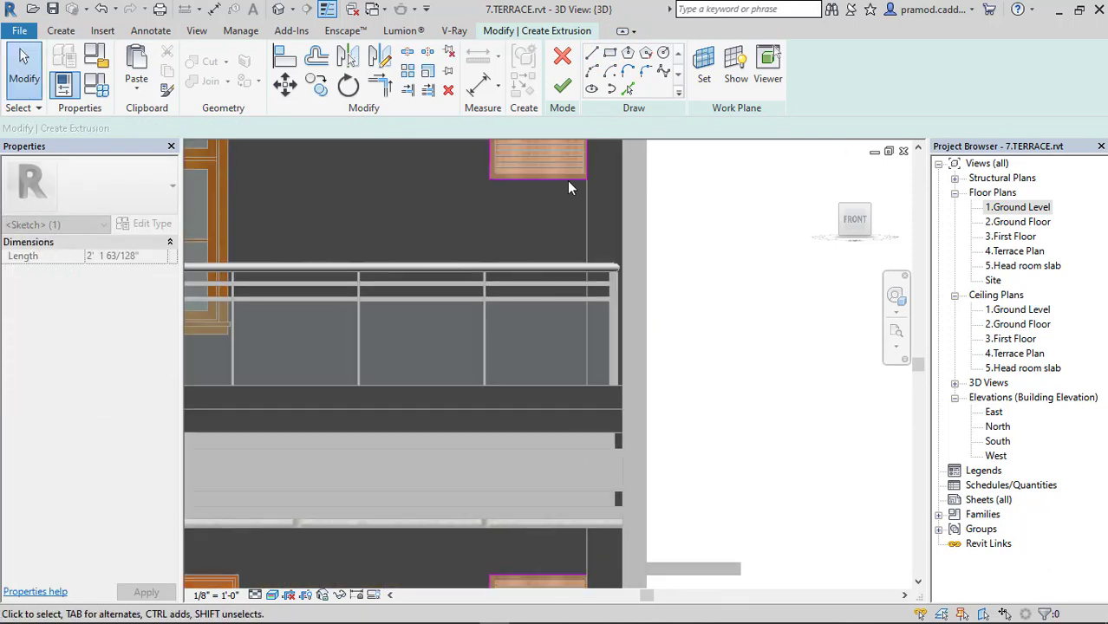
{"action": "middle_click_drag", "start_coordinate": [569, 188], "coordinate": [584, 213]}
{"action": "left_click", "coordinate": [586, 211]}
Switch to Hidden Line and offset the rectangle edges outward by 0' 6"
{"action": "left_click", "coordinate": [272, 595]}
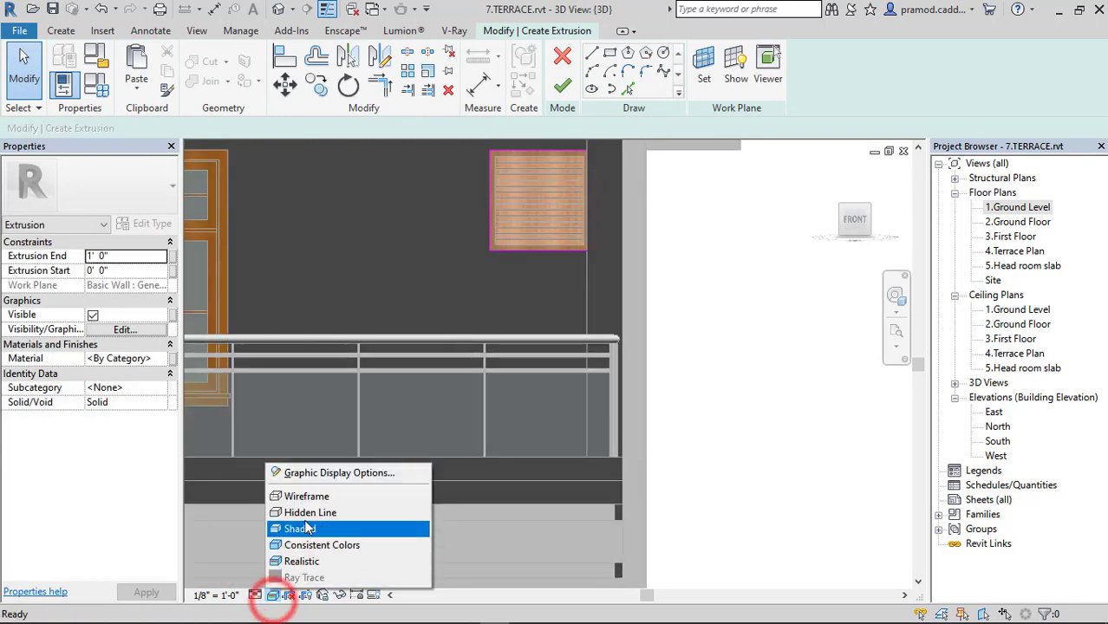
{"action": "left_click", "coordinate": [308, 513]}
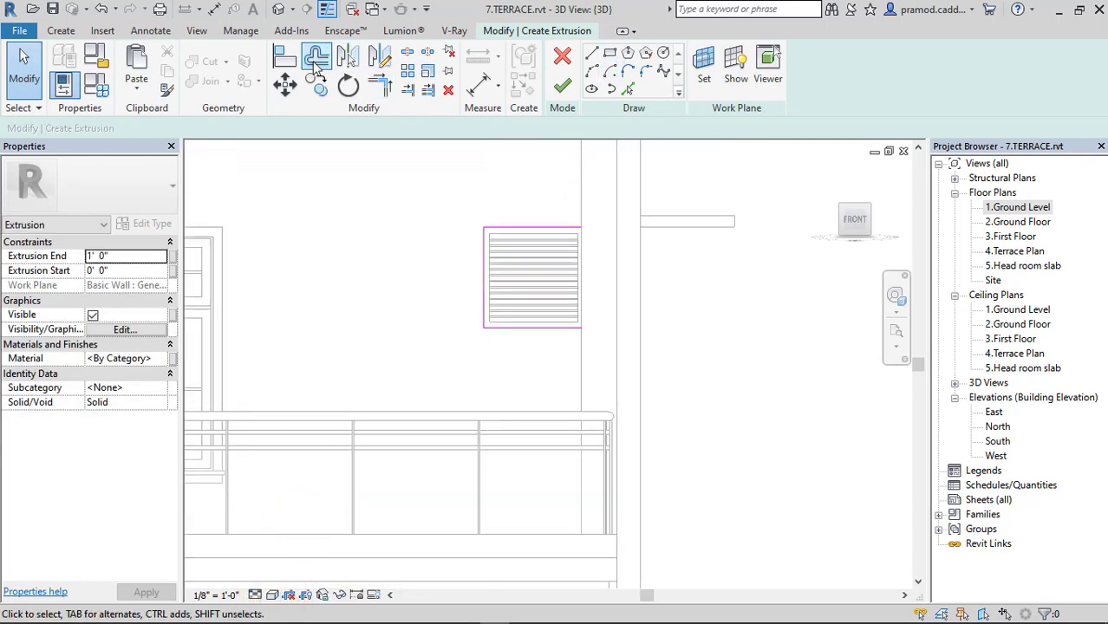
{"action": "left_click", "coordinate": [523, 227]}
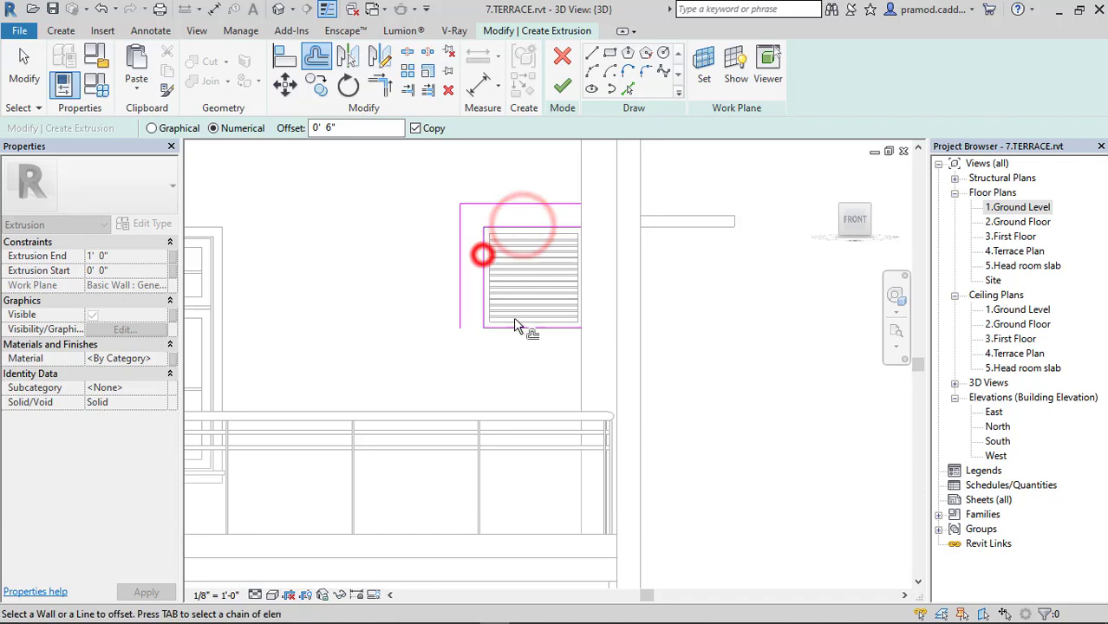
{"action": "scroll", "coordinate": [529, 312], "scroll_direction": "down", "scroll_amount": 2}
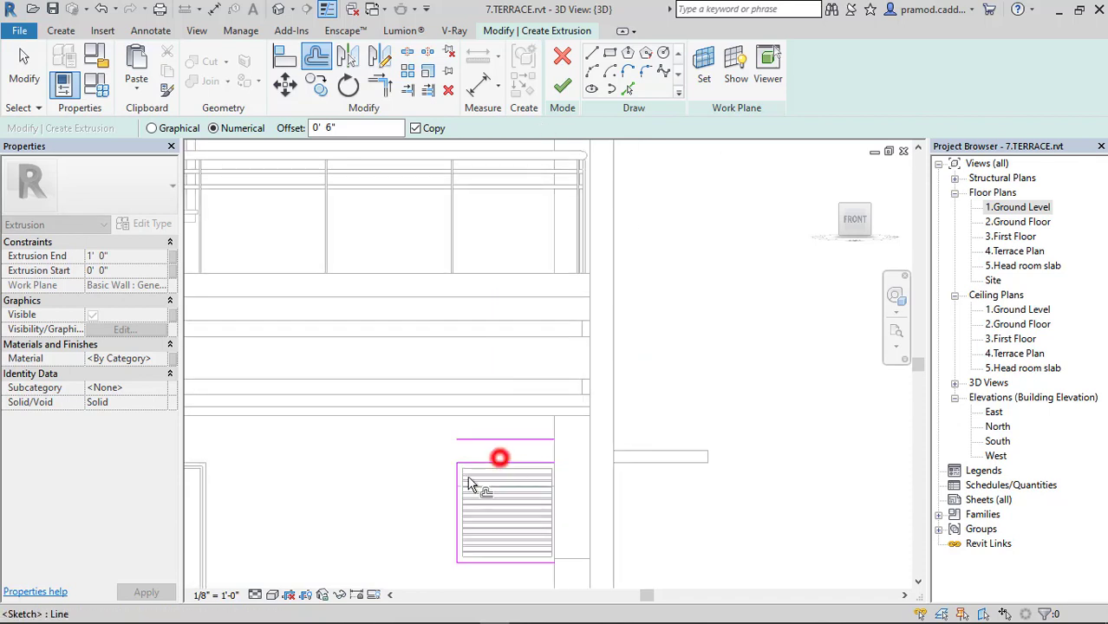
{"action": "key", "text": "Escape"}
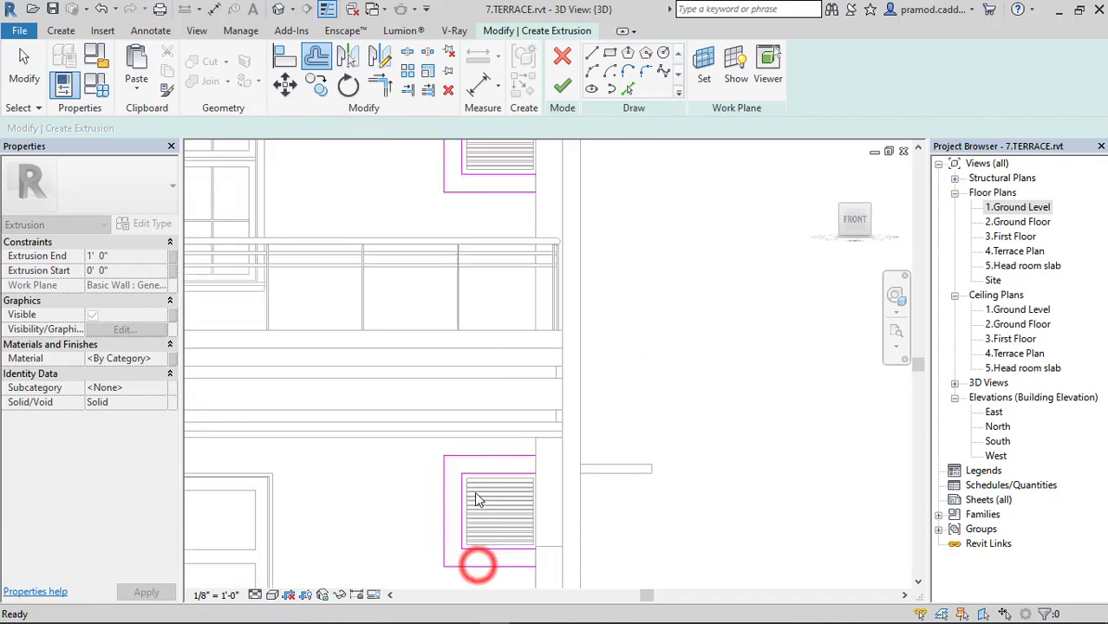
{"action": "middle_click_drag", "start_coordinate": [479, 573], "coordinate": [572, 408]}
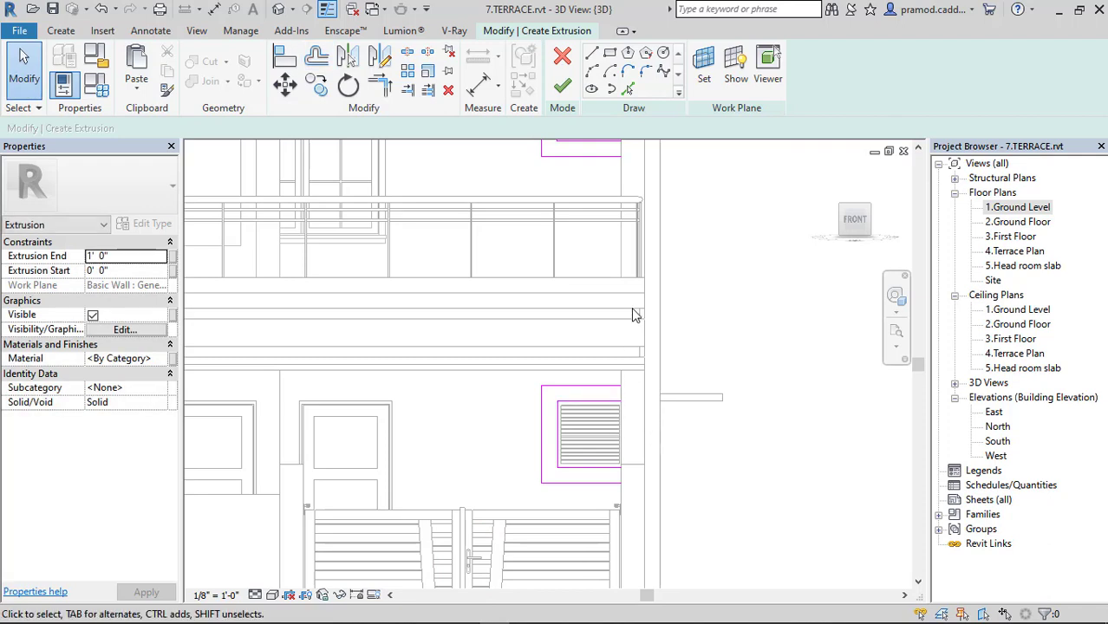
{"action": "middle_click_drag", "start_coordinate": [698, 296], "coordinate": [629, 376]}
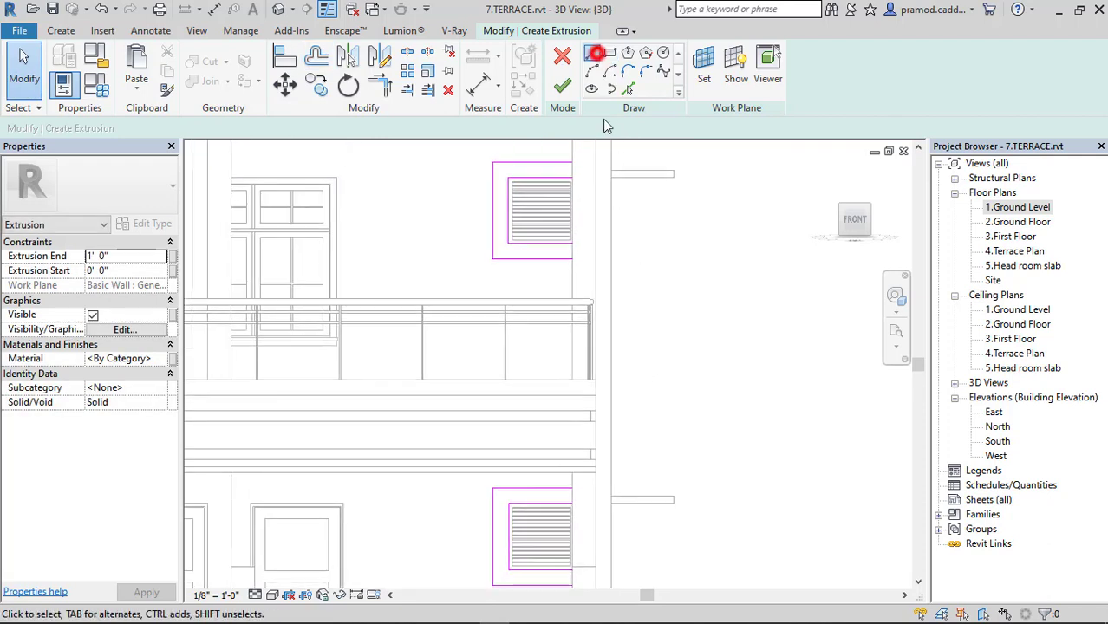
{"action": "scroll", "coordinate": [574, 156], "scroll_direction": "up", "scroll_amount": 2}
Close the frame profile with a right-edge line and finish the extrusion sketch
{"action": "left_click", "coordinate": [574, 156]}
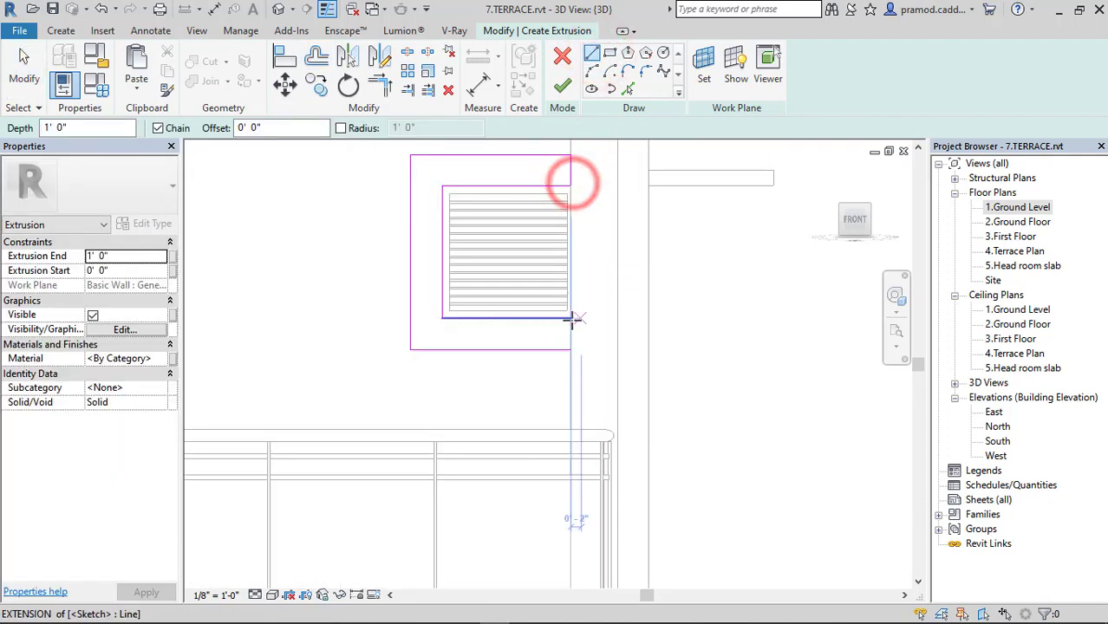
{"action": "scroll", "coordinate": [508, 347], "scroll_direction": "down", "scroll_amount": 2}
{"action": "middle_click_drag", "start_coordinate": [508, 264], "coordinate": [569, 393]}
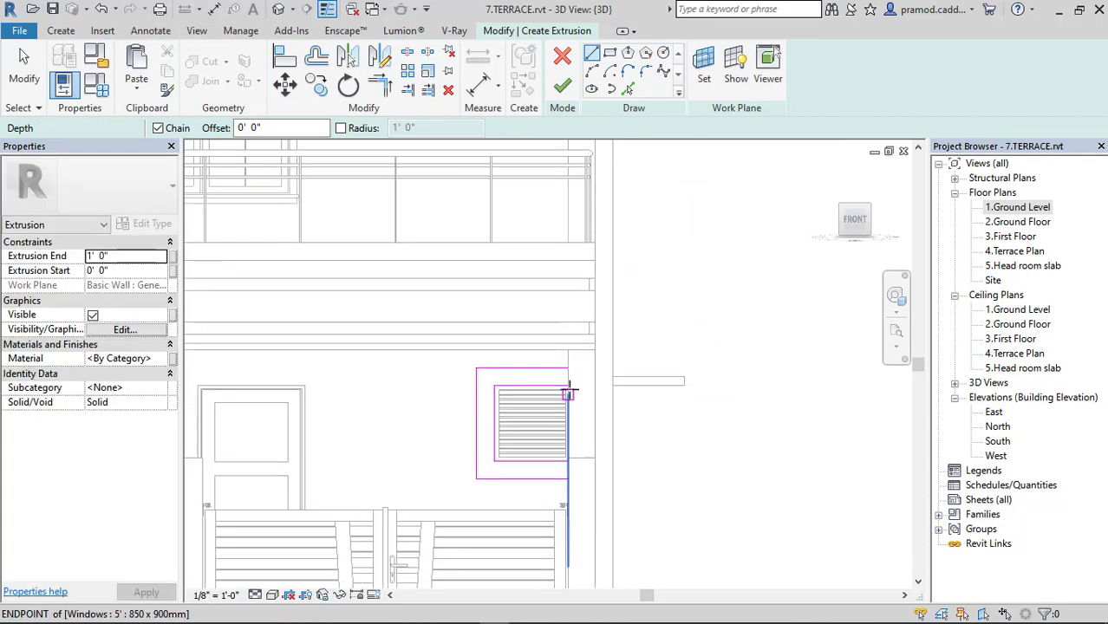
{"action": "left_click", "coordinate": [568, 371]}
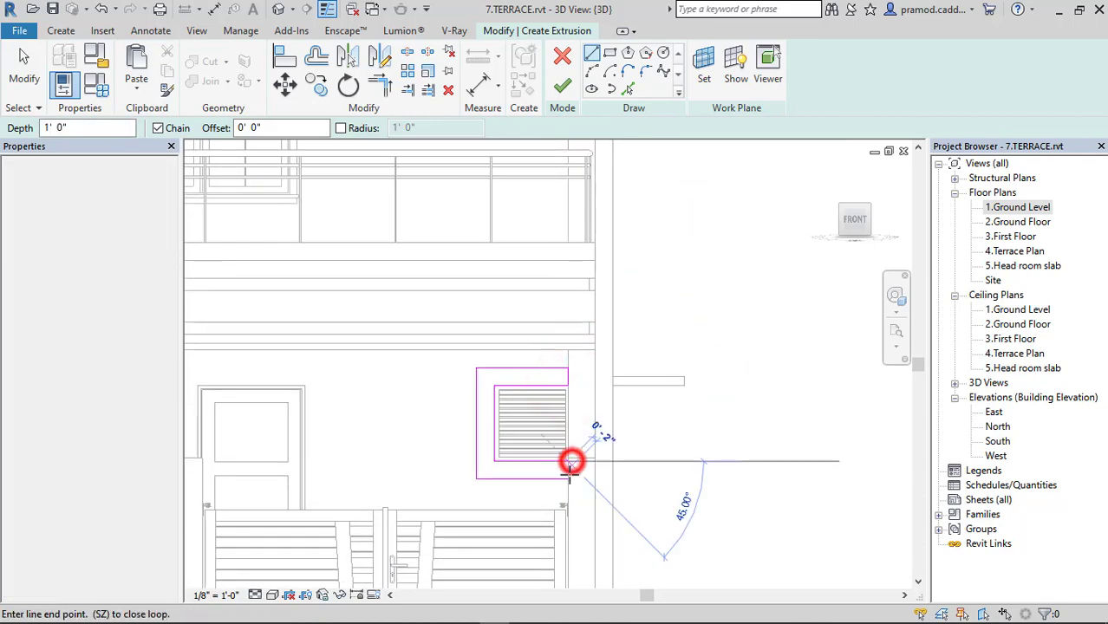
{"action": "left_click", "coordinate": [568, 477]}
{"action": "left_click", "coordinate": [564, 91]}
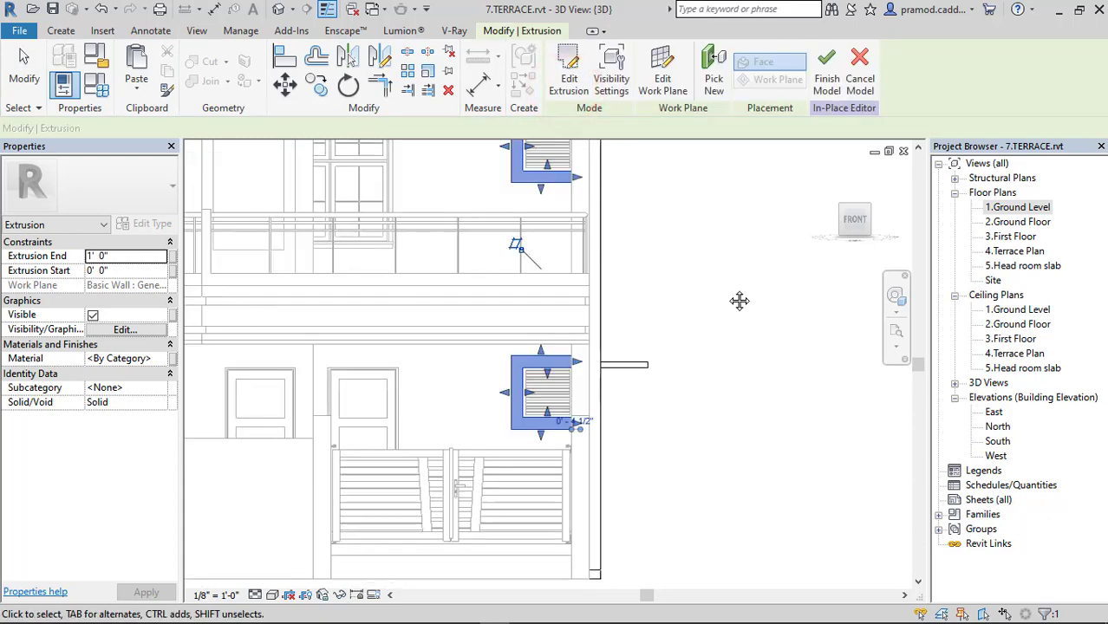
{"action": "mouse_move", "coordinate": [738, 299]}
{"action": "middle_mouse_down", "text": "shift"}
{"action": "mouse_move", "coordinate": [520, 460]}
{"action": "mouse_move", "coordinate": [170, 271]}
{"action": "middle_mouse_up", "text": "shift"}
{"action": "left_click", "coordinate": [146, 263]}
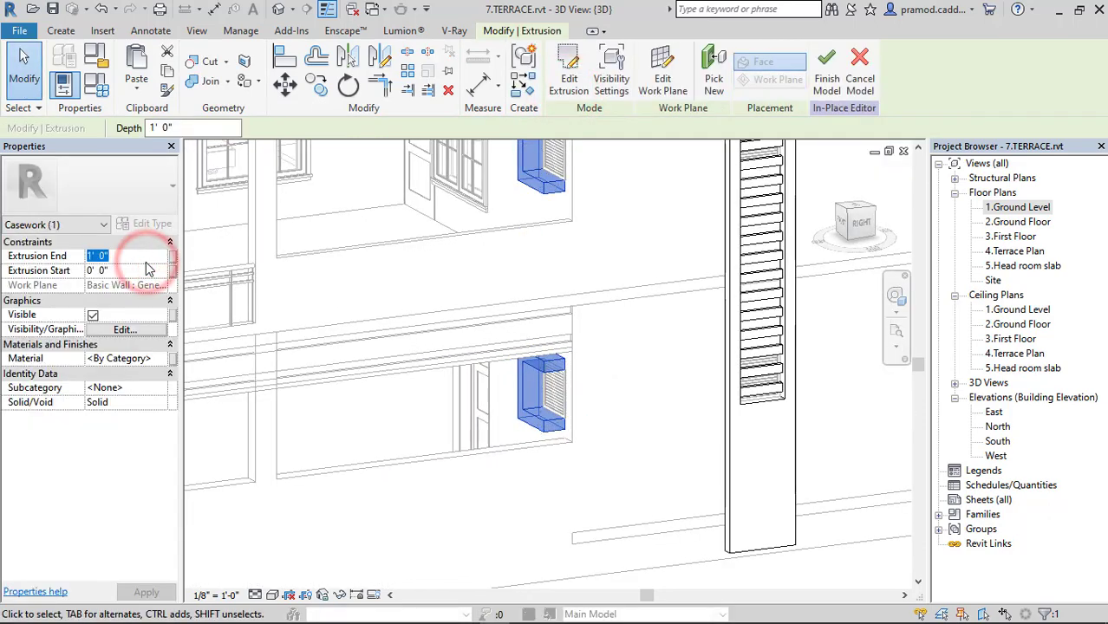
Apply the 0' 6" extrusion depth and pick a new work plane for the next sketch
{"action": "left_click", "coordinate": [568, 78]}
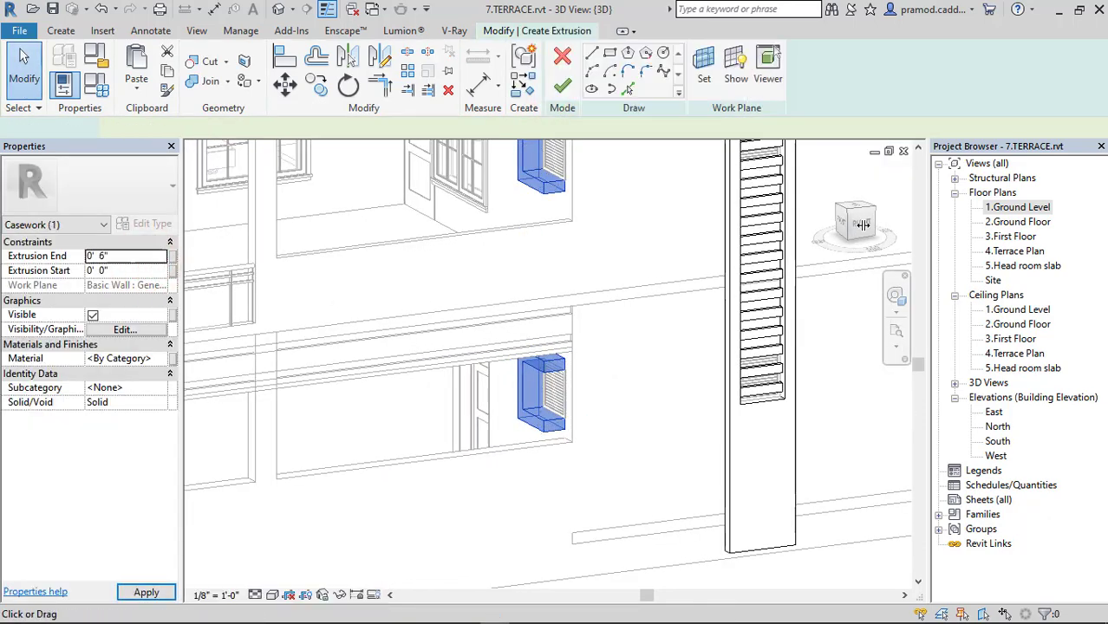
{"action": "left_click", "coordinate": [704, 65]}
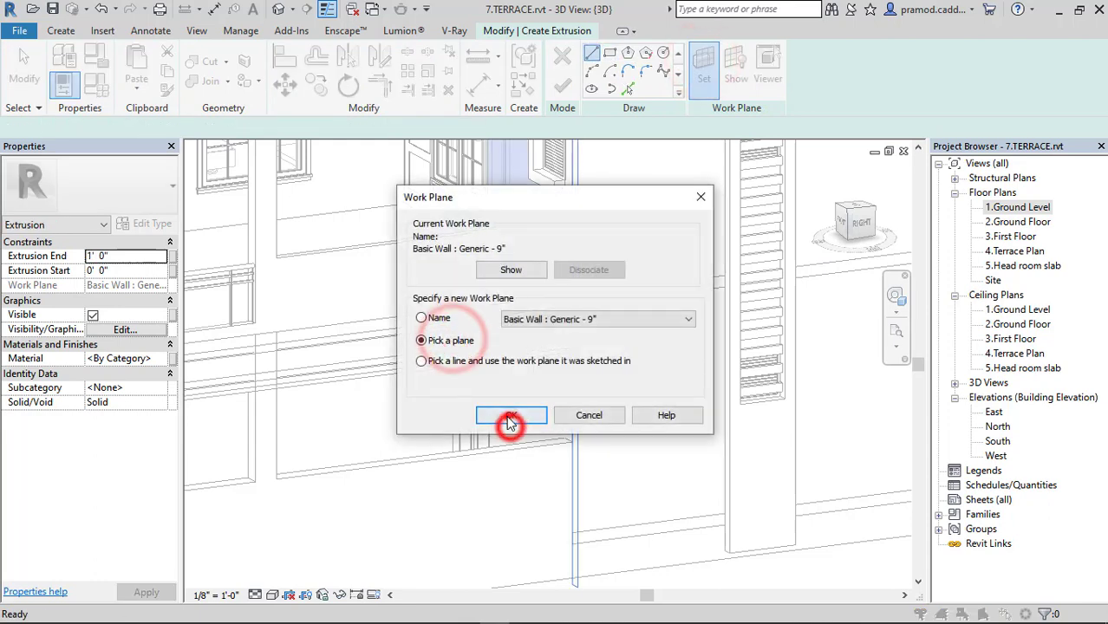
{"action": "left_click", "coordinate": [510, 415]}
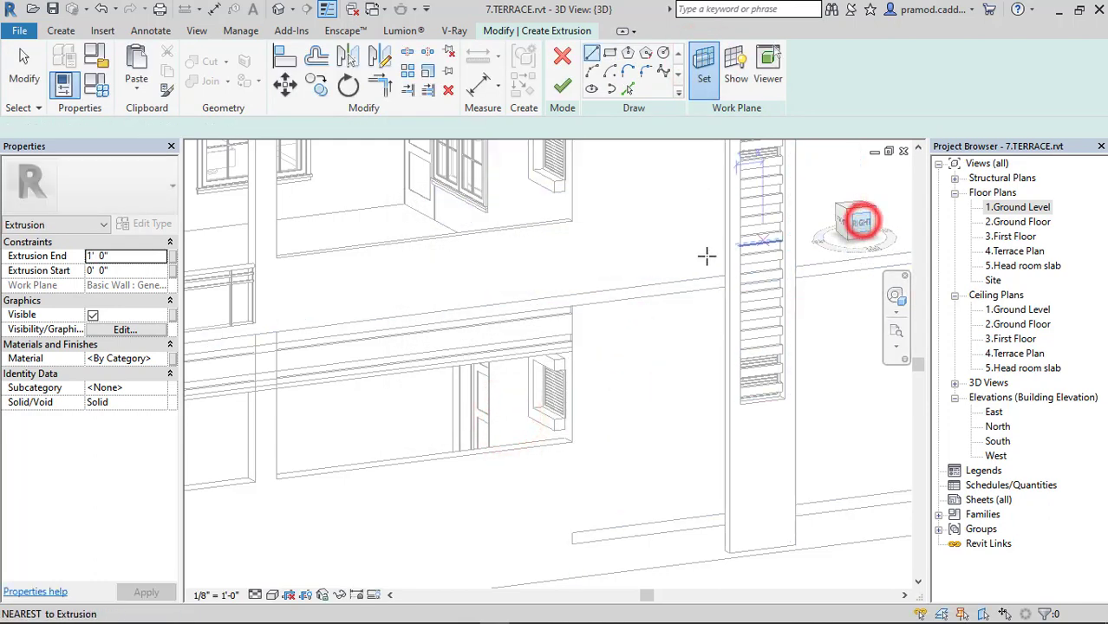
{"action": "left_click", "coordinate": [592, 54]}
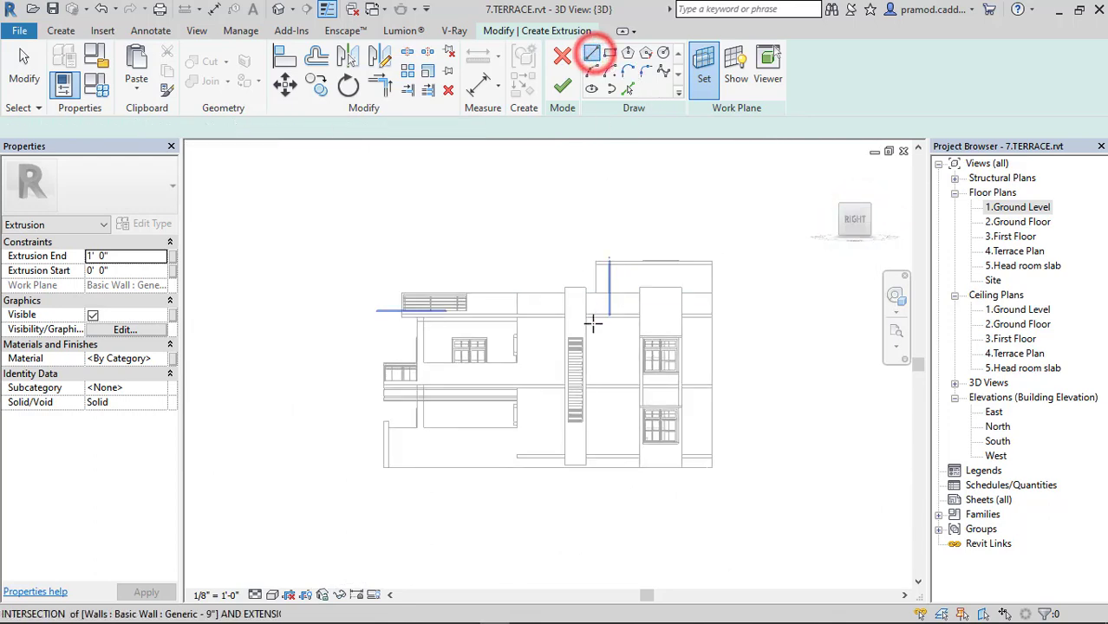
{"action": "scroll", "coordinate": [452, 364], "scroll_direction": "up", "scroll_amount": 3}
{"action": "scroll", "coordinate": [380, 328], "scroll_direction": "up", "scroll_amount": 3}
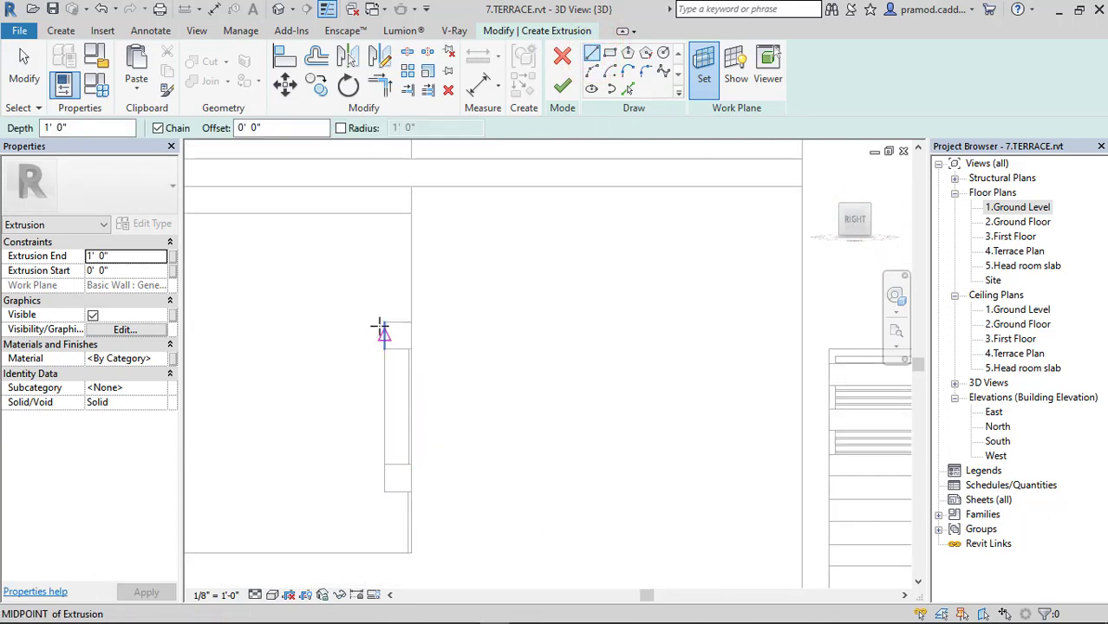
Sketch a rectangle from straight lines beside the louvre strip and select it
{"action": "left_click", "coordinate": [800, 325]}
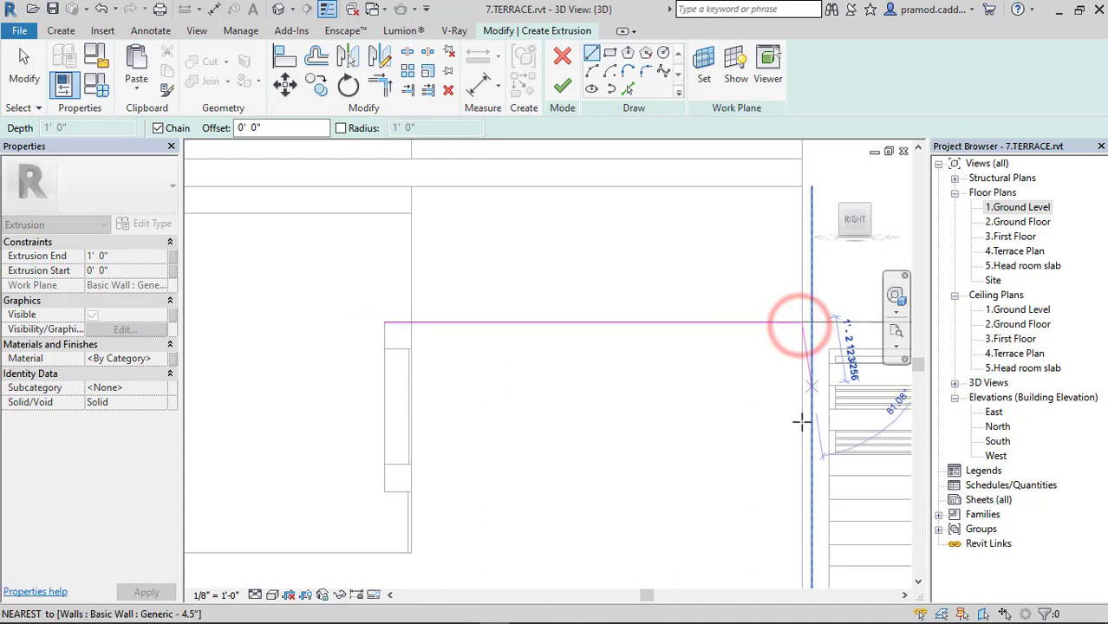
{"action": "key", "text": "Escape"}
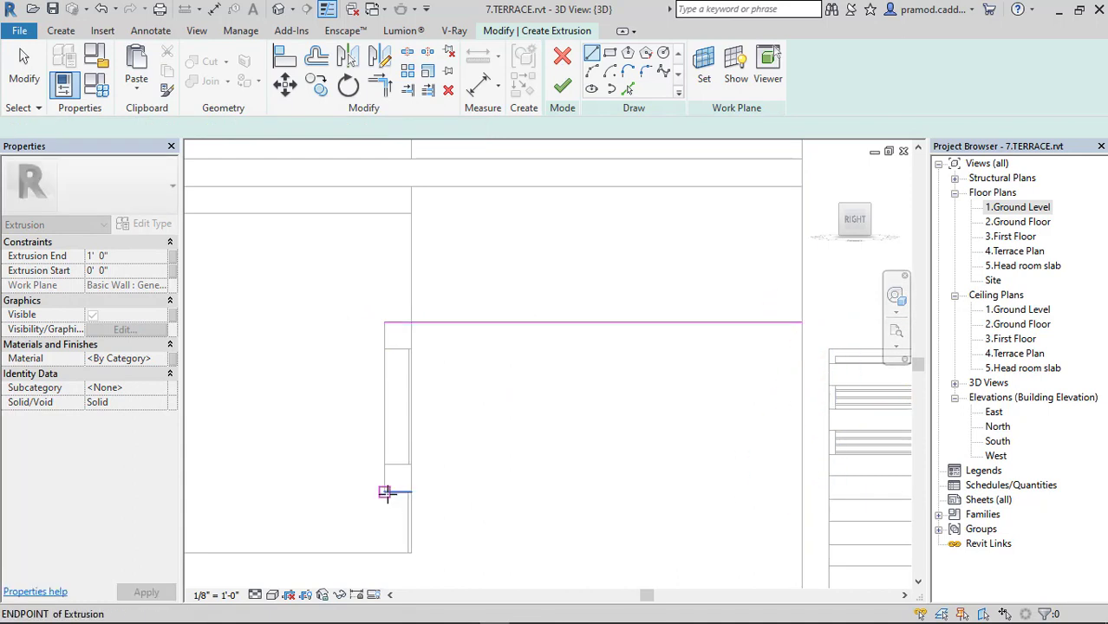
{"action": "left_click", "coordinate": [385, 492]}
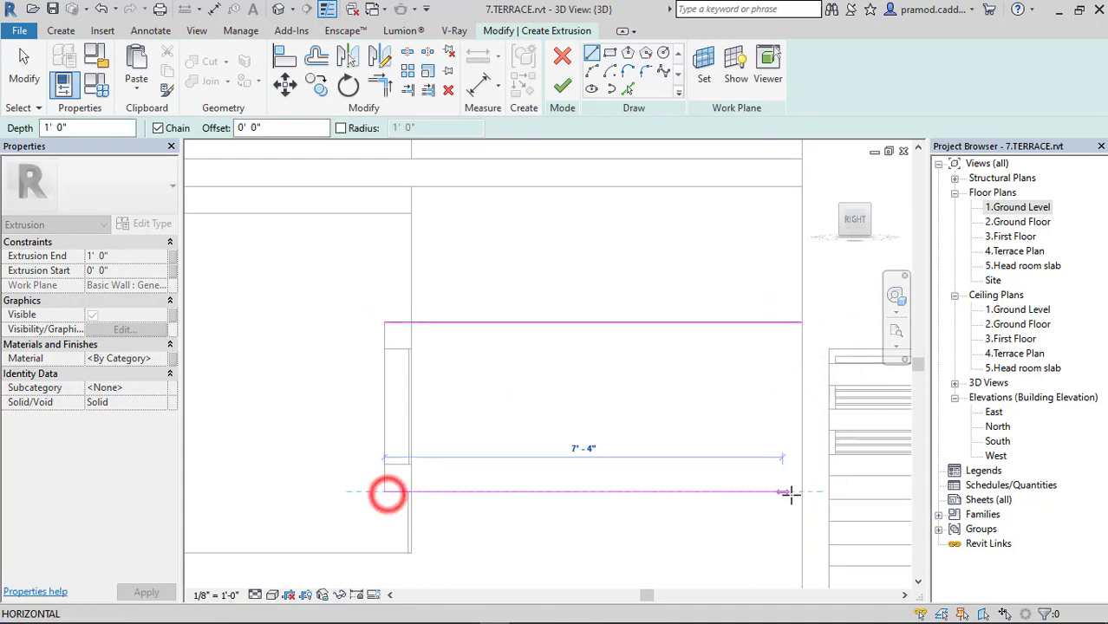
{"action": "left_click", "coordinate": [800, 322]}
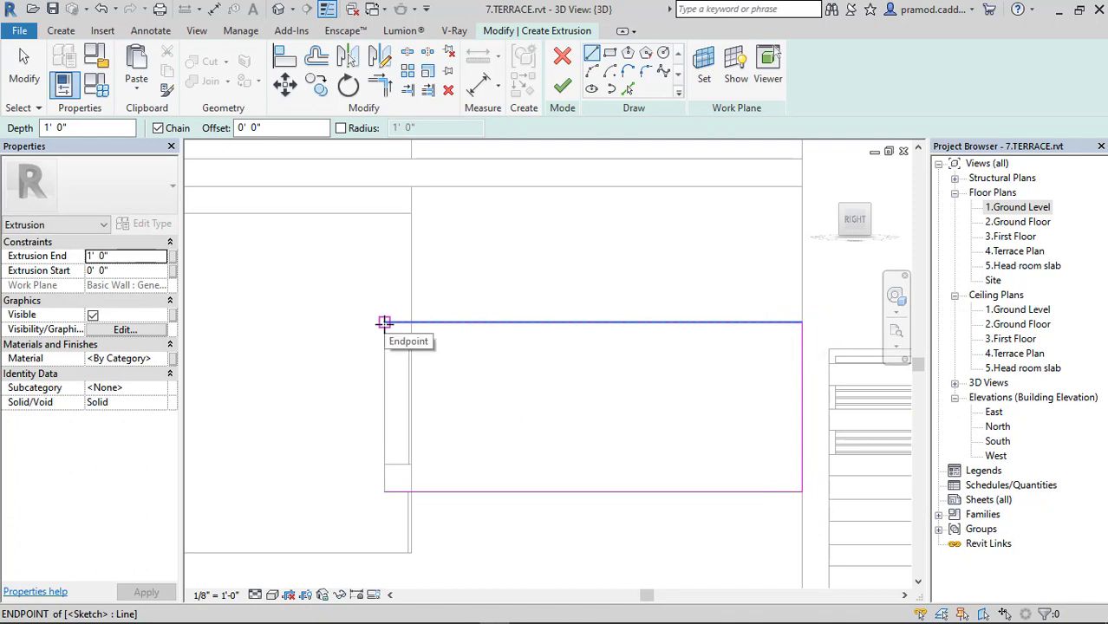
{"action": "left_click", "coordinate": [384, 324]}
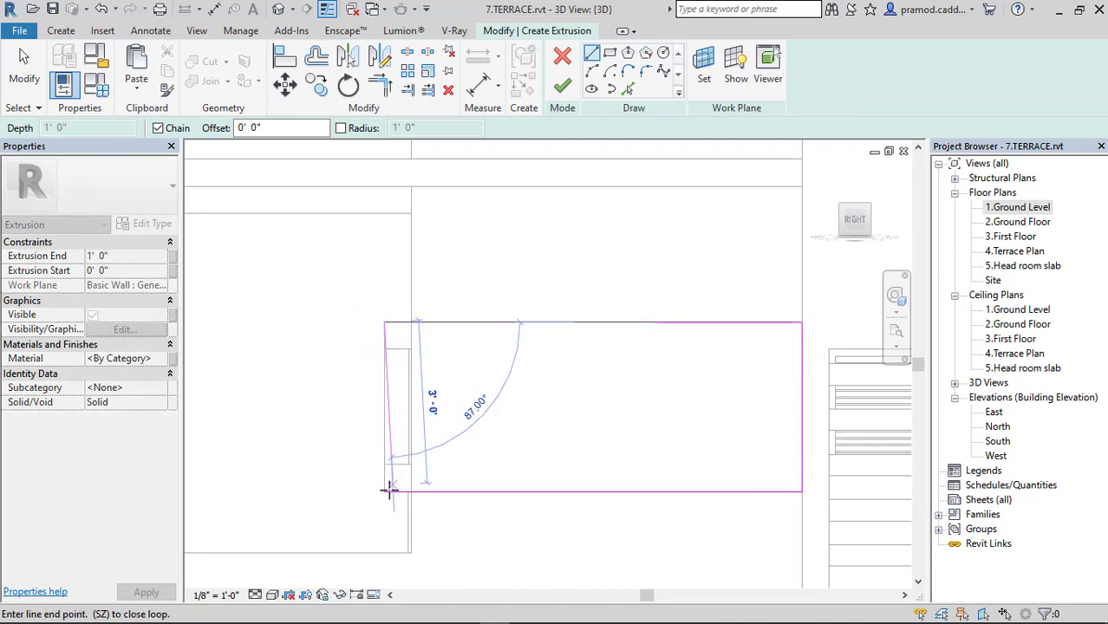
{"action": "left_click", "coordinate": [389, 490]}
{"action": "scroll", "coordinate": [471, 408], "scroll_direction": "down", "scroll_amount": 3}
{"action": "scroll", "coordinate": [389, 255], "scroll_direction": "up", "scroll_amount": 2}
{"action": "key", "text": "Escape"}
{"action": "left_click", "coordinate": [383, 251]}
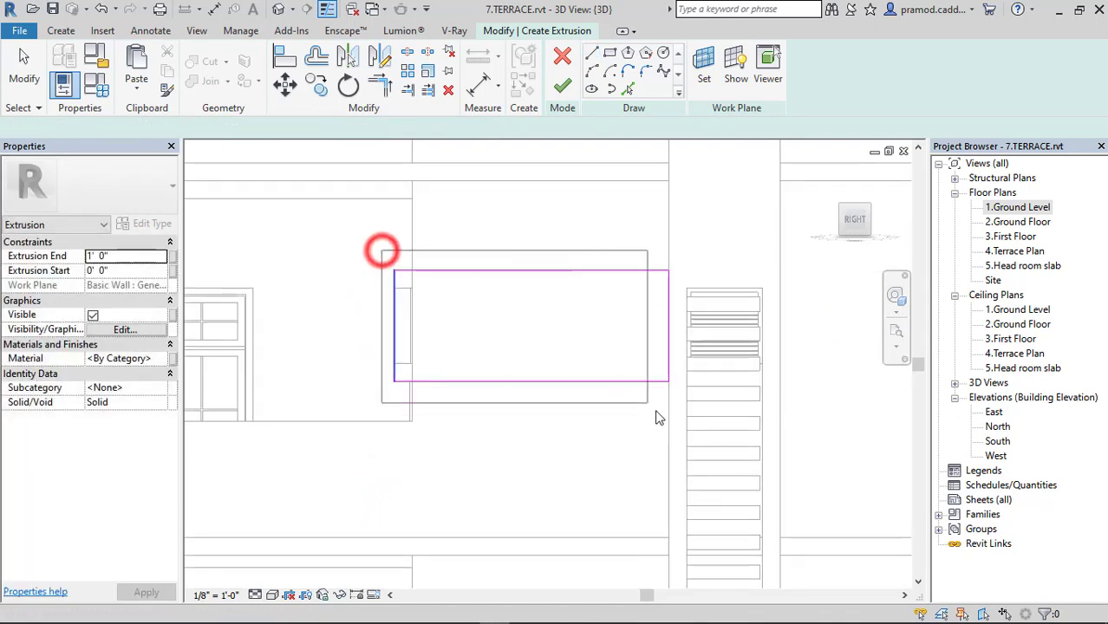
{"action": "left_click_drag", "start_coordinate": [656, 418], "coordinate": [681, 430]}
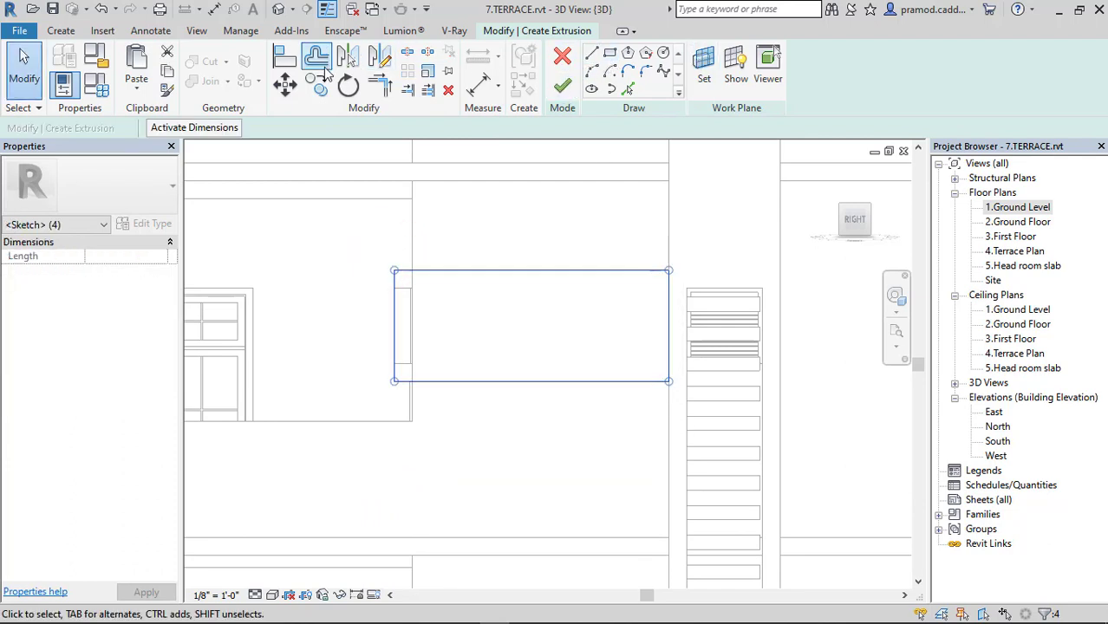
Copy the rectangle below the original and finish the two-box 1' 0" extrusion
{"action": "left_click", "coordinate": [320, 82]}
{"action": "left_click", "coordinate": [395, 272]}
{"action": "middle_click_drag", "start_coordinate": [400, 379], "coordinate": [403, 288]}
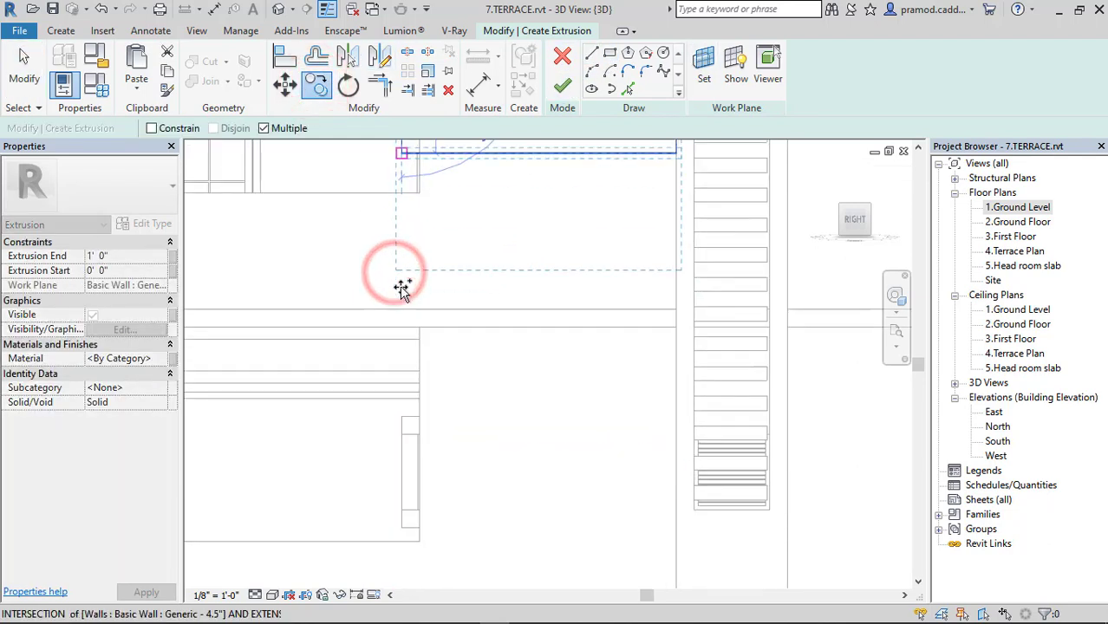
{"action": "left_click", "coordinate": [402, 419]}
{"action": "scroll", "coordinate": [399, 416], "scroll_direction": "down", "scroll_amount": 3}
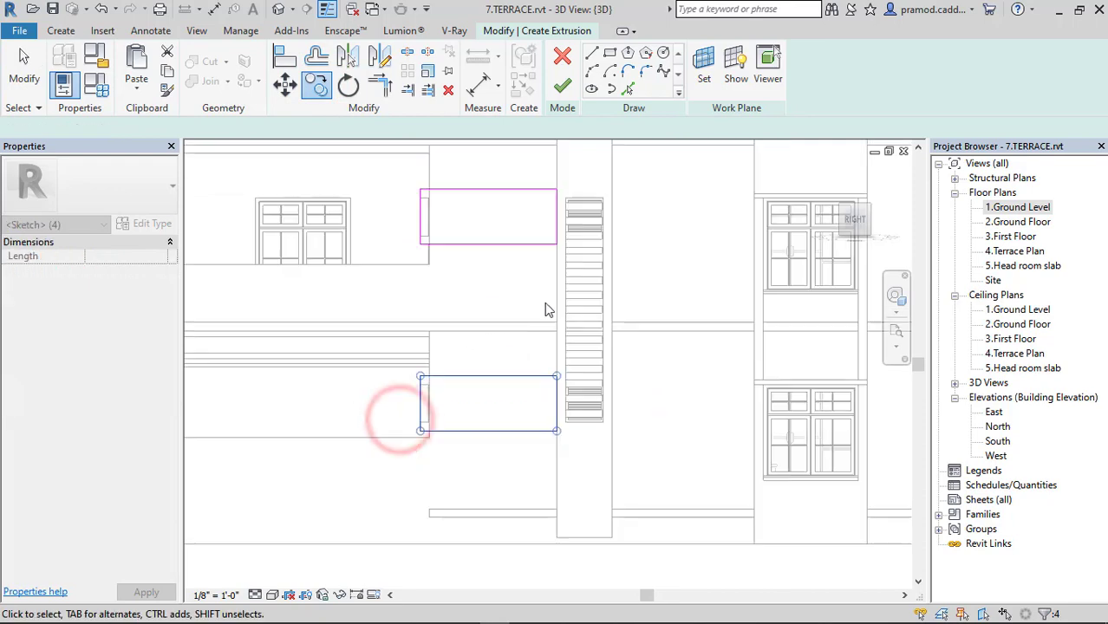
{"action": "left_click", "coordinate": [562, 85]}
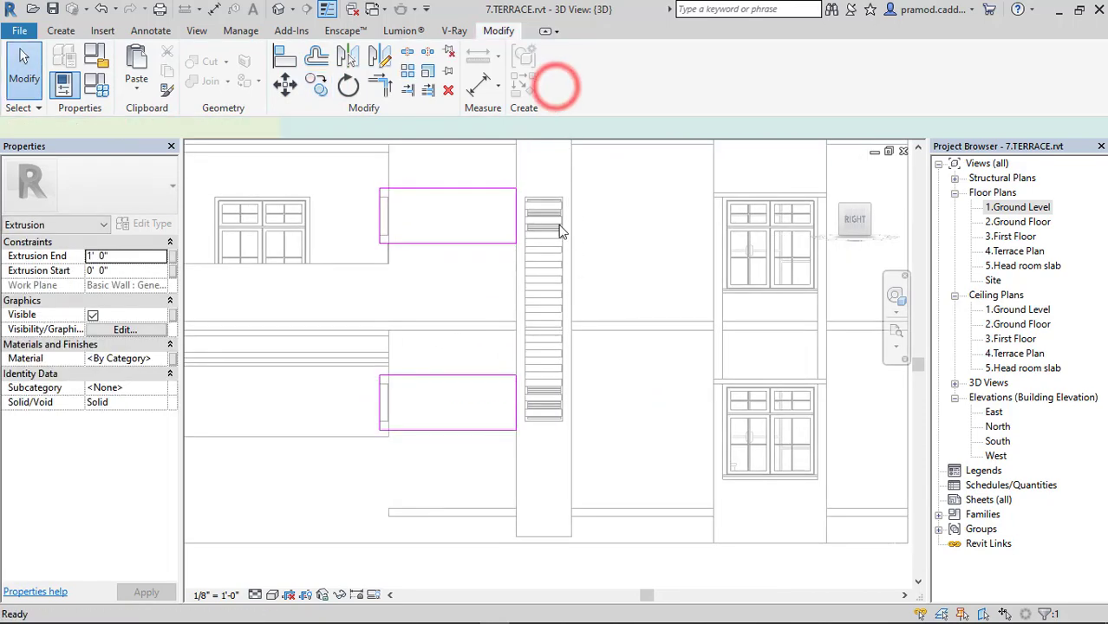
{"action": "left_click", "coordinate": [562, 178]}
{"action": "middle_click_drag", "start_coordinate": [611, 199], "coordinate": [602, 257]}
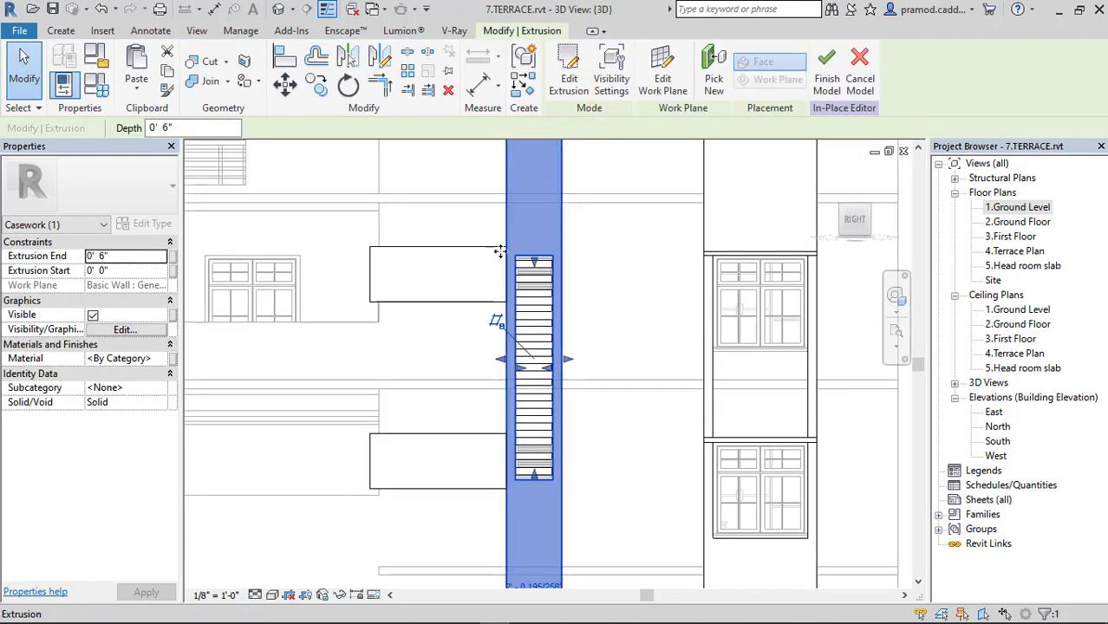
{"action": "left_click", "coordinate": [573, 232]}
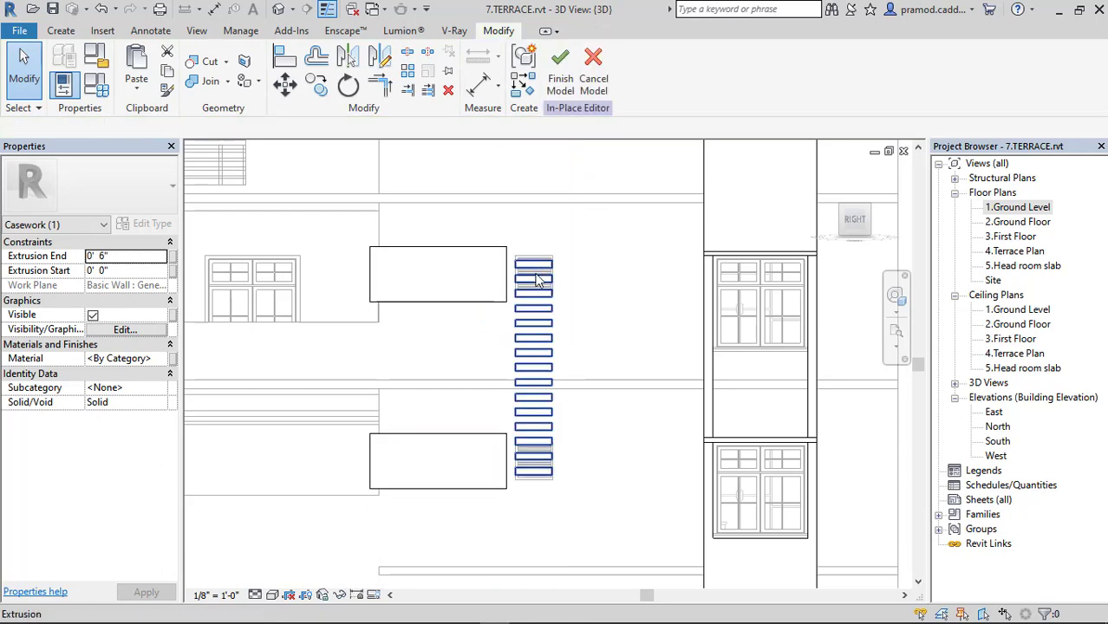
{"action": "left_click", "coordinate": [530, 273]}
{"action": "left_click", "coordinate": [492, 276]}
Edit the two extrusions' profile sketch and drag its right edge out past the louvre
{"action": "left_click", "coordinate": [505, 265]}
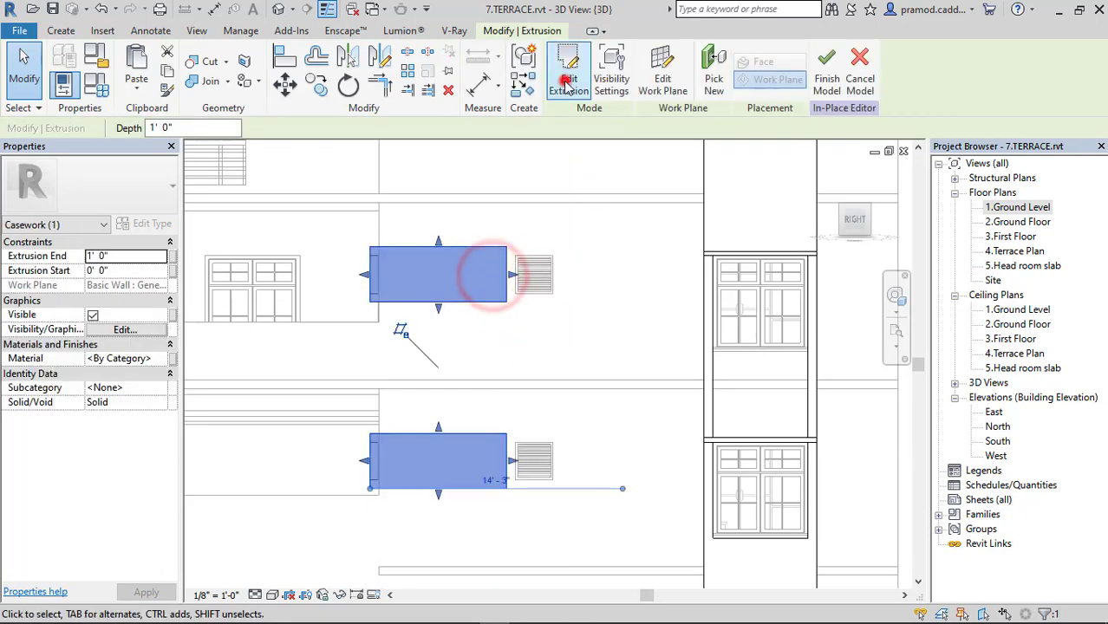
{"action": "left_click", "coordinate": [563, 82]}
{"action": "left_click", "coordinate": [488, 218]}
{"action": "scroll", "coordinate": [521, 496], "scroll_direction": "up", "scroll_amount": 3}
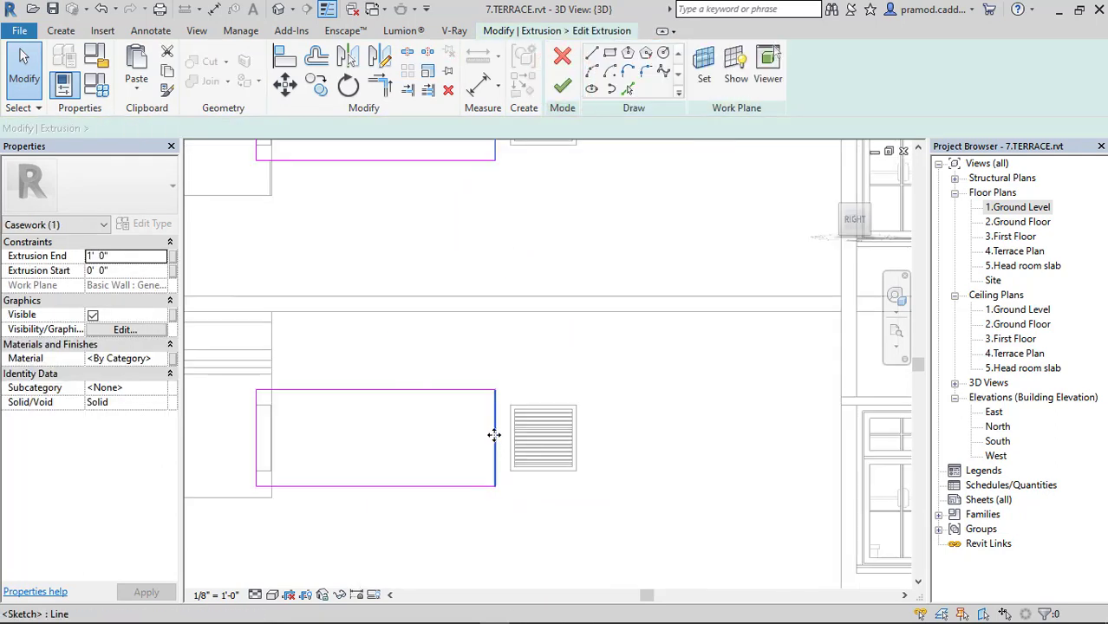
{"action": "left_click_drag", "start_coordinate": [496, 434], "coordinate": [602, 434]}
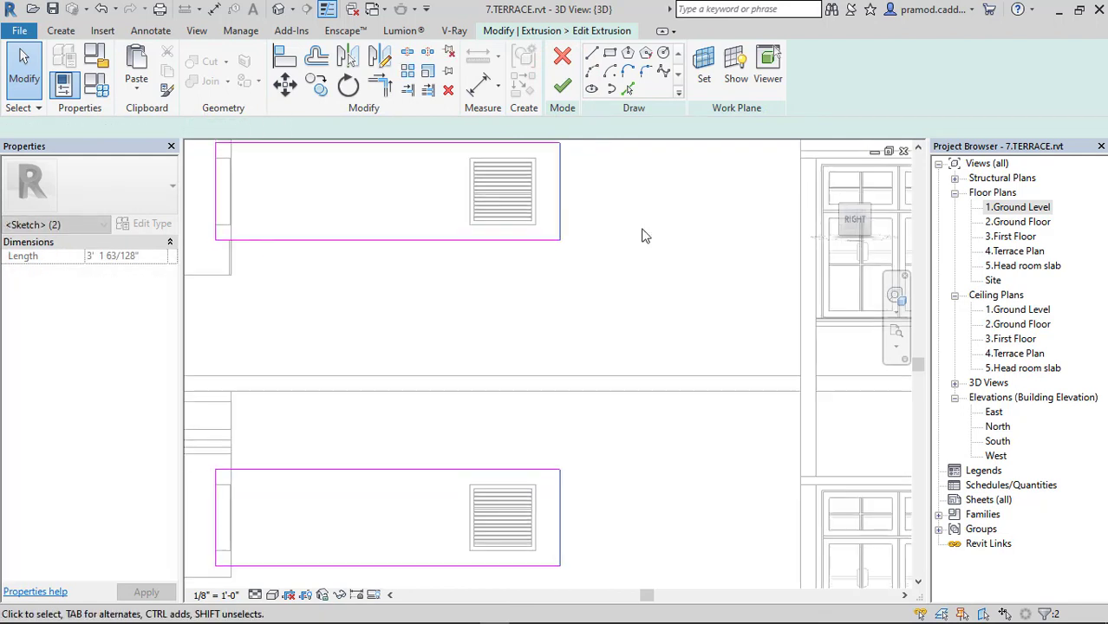
Sketch rectangular openings around the upper and lower louvre windows
{"action": "middle_click_drag", "start_coordinate": [473, 143], "coordinate": [472, 181]}
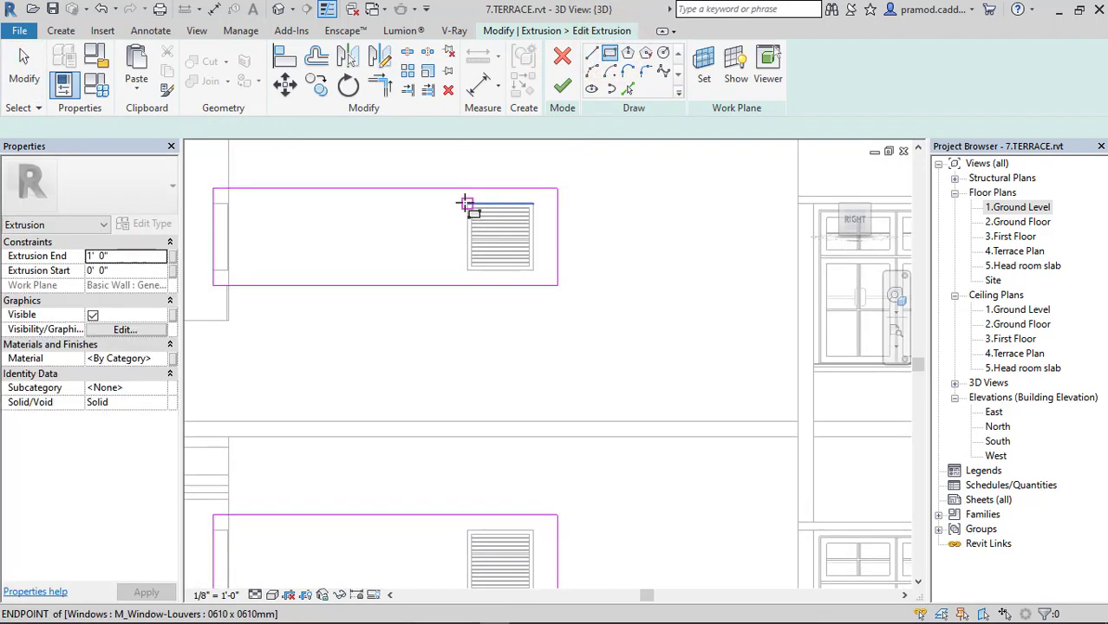
{"action": "left_click", "coordinate": [468, 204]}
{"action": "left_click", "coordinate": [534, 271]}
{"action": "middle_click_drag", "start_coordinate": [534, 270], "coordinate": [598, 194]}
{"action": "middle_click_drag", "start_coordinate": [449, 484], "coordinate": [449, 387]}
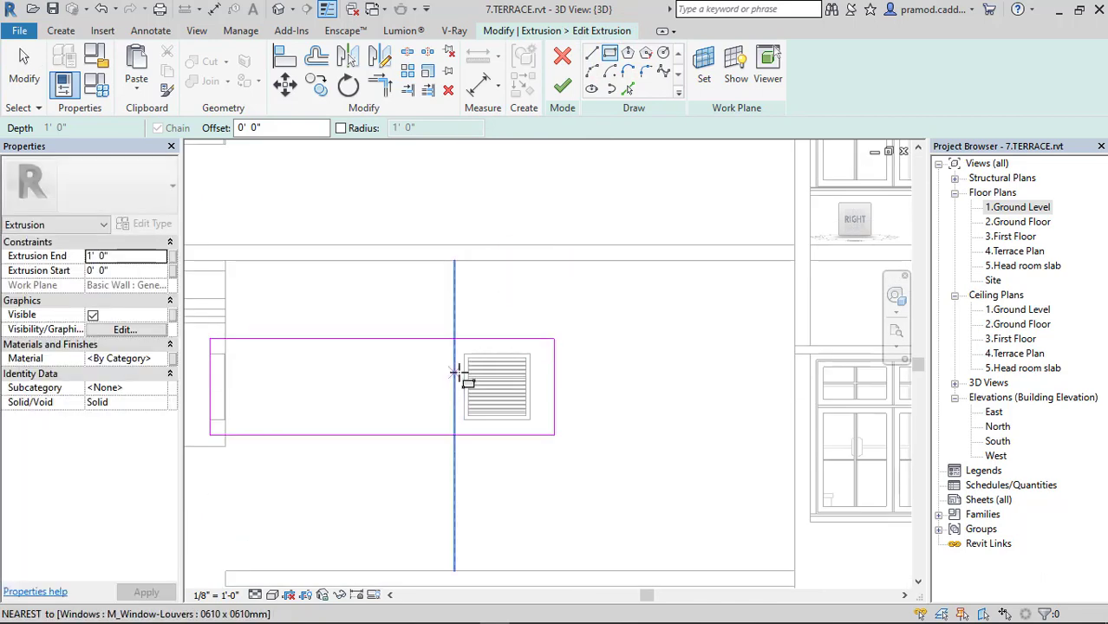
{"action": "left_click", "coordinate": [464, 355]}
{"action": "left_click", "coordinate": [526, 415]}
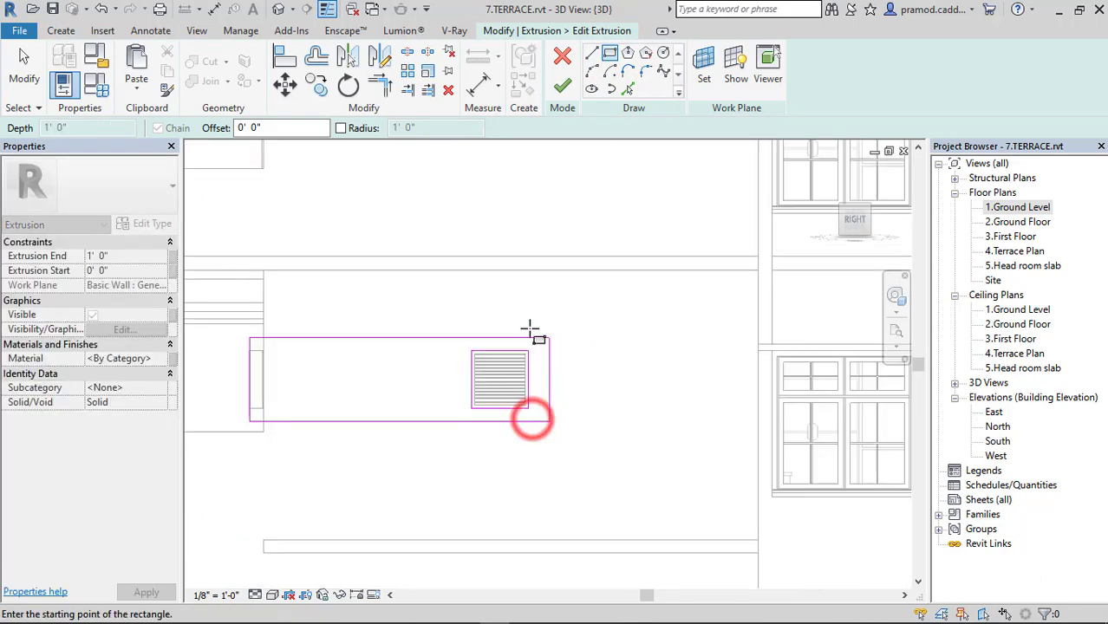
{"action": "mouse_move", "coordinate": [532, 329]}
{"action": "middle_mouse_down", "text": "shift"}
{"action": "mouse_move", "coordinate": [656, 284]}
{"action": "mouse_move", "coordinate": [614, 138]}
{"action": "middle_mouse_up", "text": "shift"}
Set the Extrusion End depth to 0' 6" and re-finish the extrusion sketch
{"action": "left_click", "coordinate": [562, 85]}
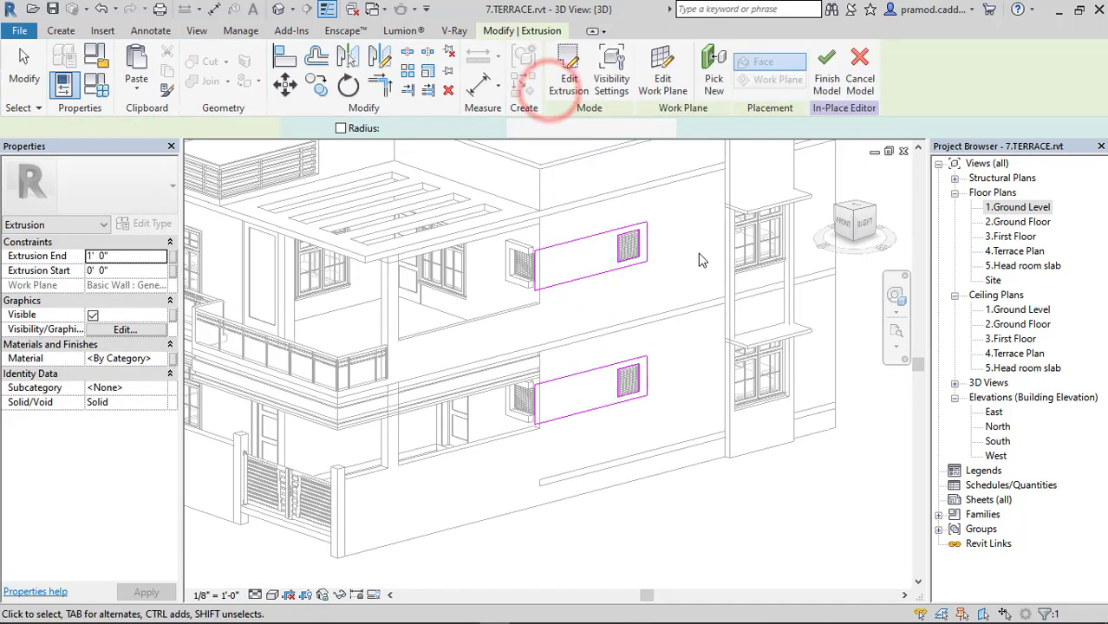
{"action": "scroll", "coordinate": [518, 318], "scroll_direction": "up", "scroll_amount": 3}
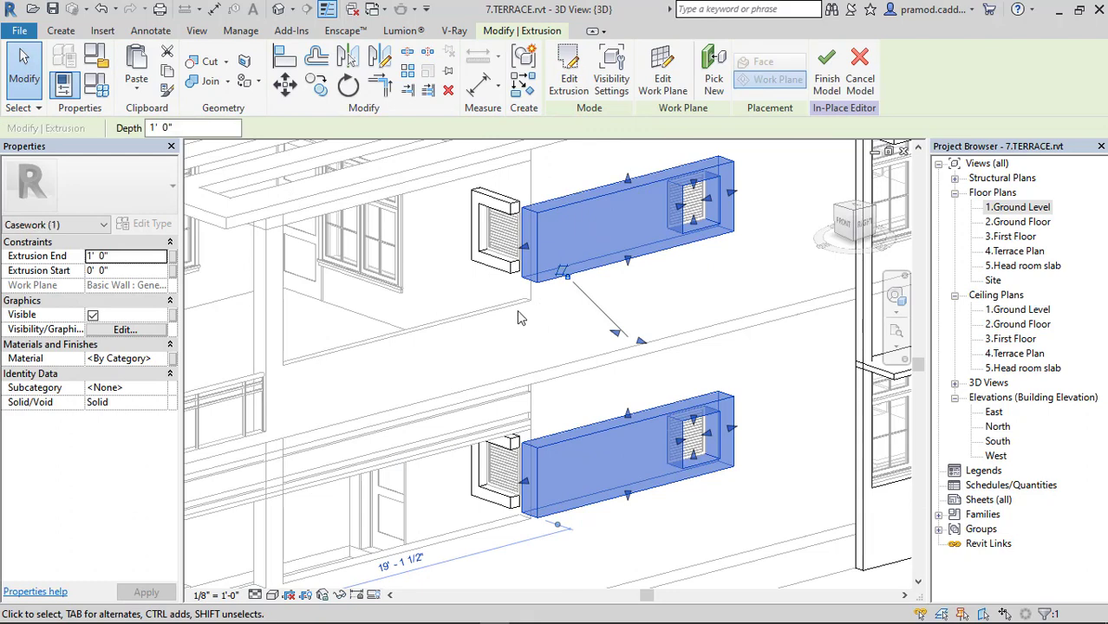
{"action": "left_click", "coordinate": [131, 258]}
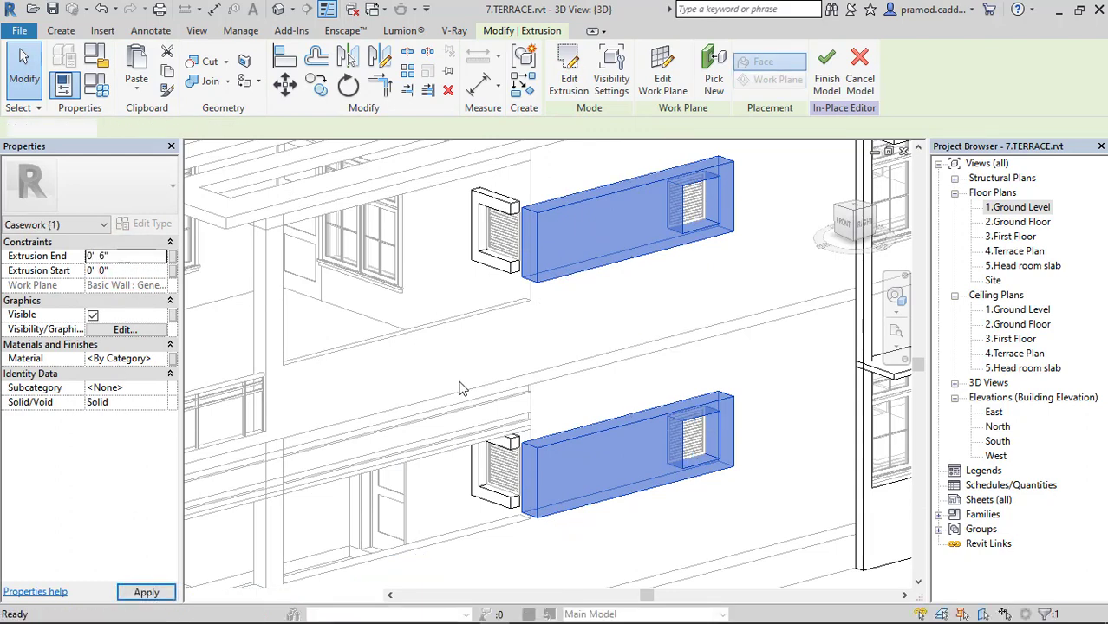
{"action": "double_click", "coordinate": [555, 434]}
{"action": "middle_click_drag", "start_coordinate": [576, 408], "coordinate": [696, 377], "text": "shift"}
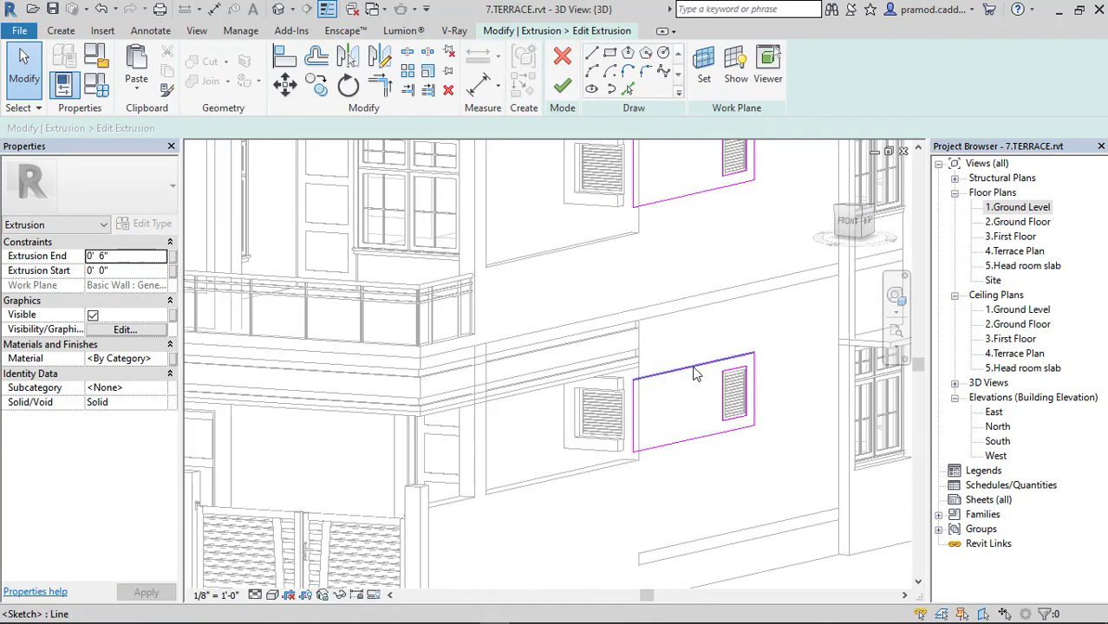
{"action": "scroll", "coordinate": [686, 320], "scroll_direction": "up", "scroll_amount": 2}
{"action": "left_click", "coordinate": [563, 86]}
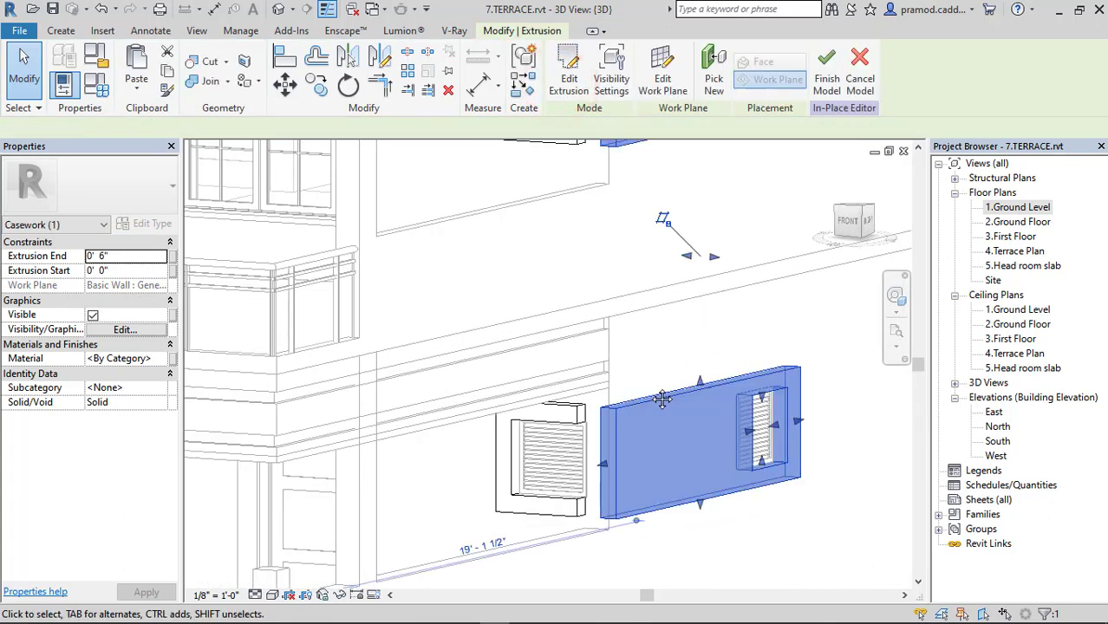
Align the extrusion face to the louvre window edge, then finish the in-place model
{"action": "left_click", "coordinate": [287, 63]}
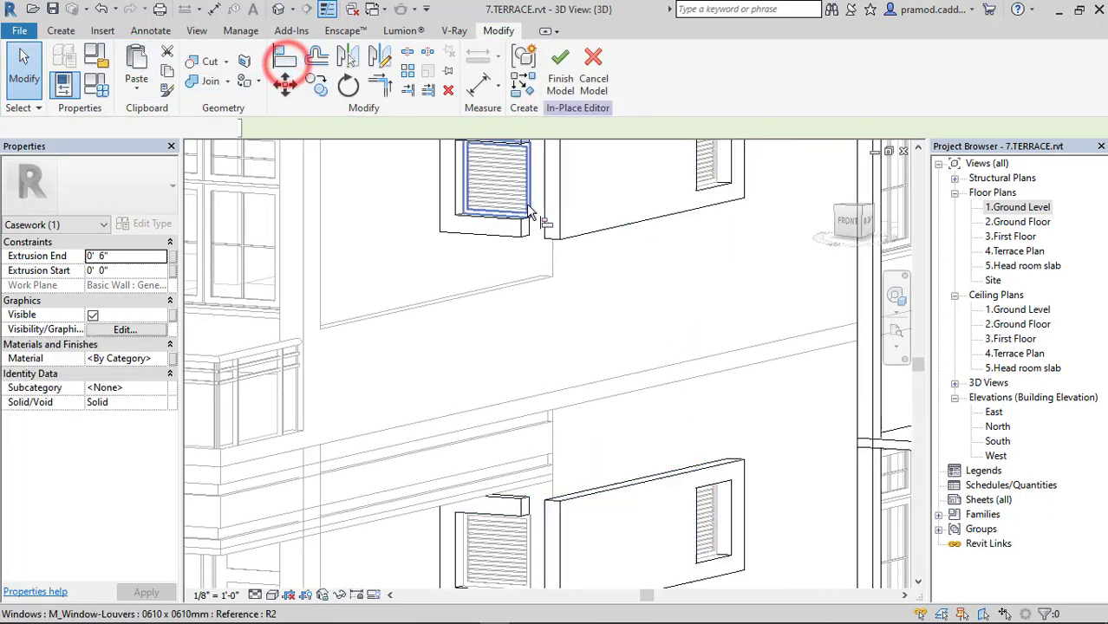
{"action": "scroll", "coordinate": [538, 251], "scroll_direction": "up", "scroll_amount": 3}
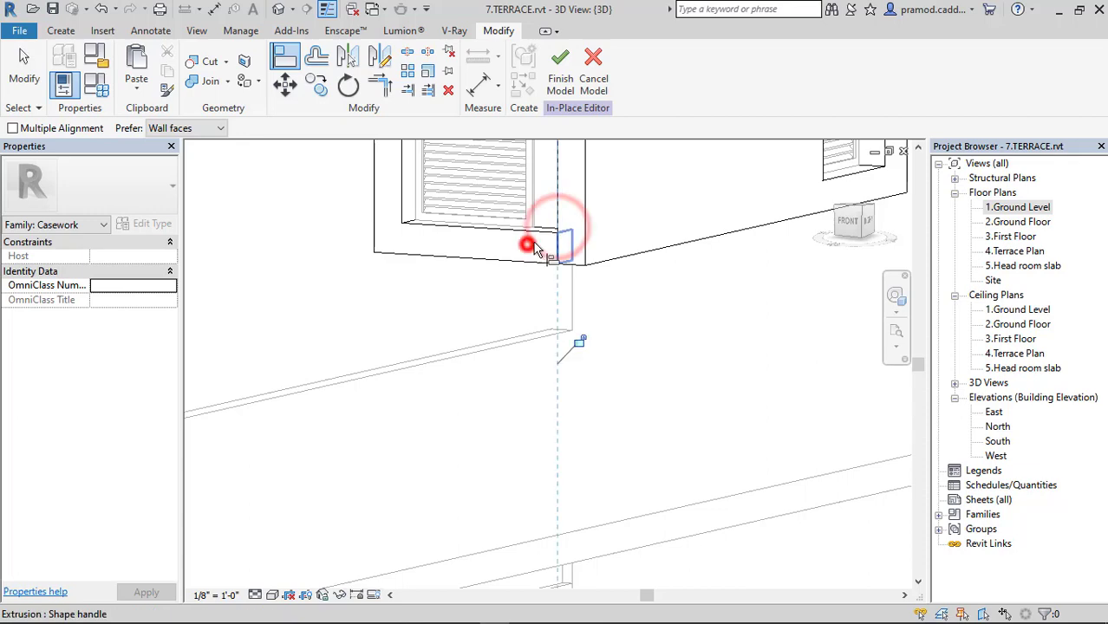
{"action": "scroll", "coordinate": [536, 250], "scroll_direction": "down", "scroll_amount": 2}
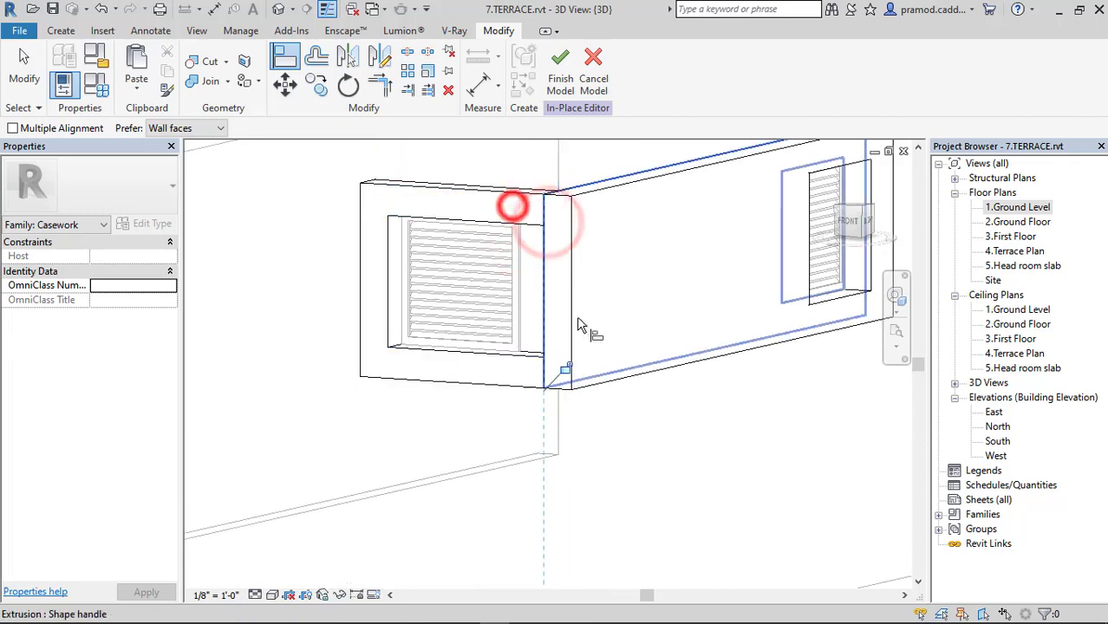
{"action": "middle_click_drag", "start_coordinate": [579, 325], "coordinate": [552, 302]}
{"action": "scroll", "coordinate": [507, 384], "scroll_direction": "up", "scroll_amount": 2}
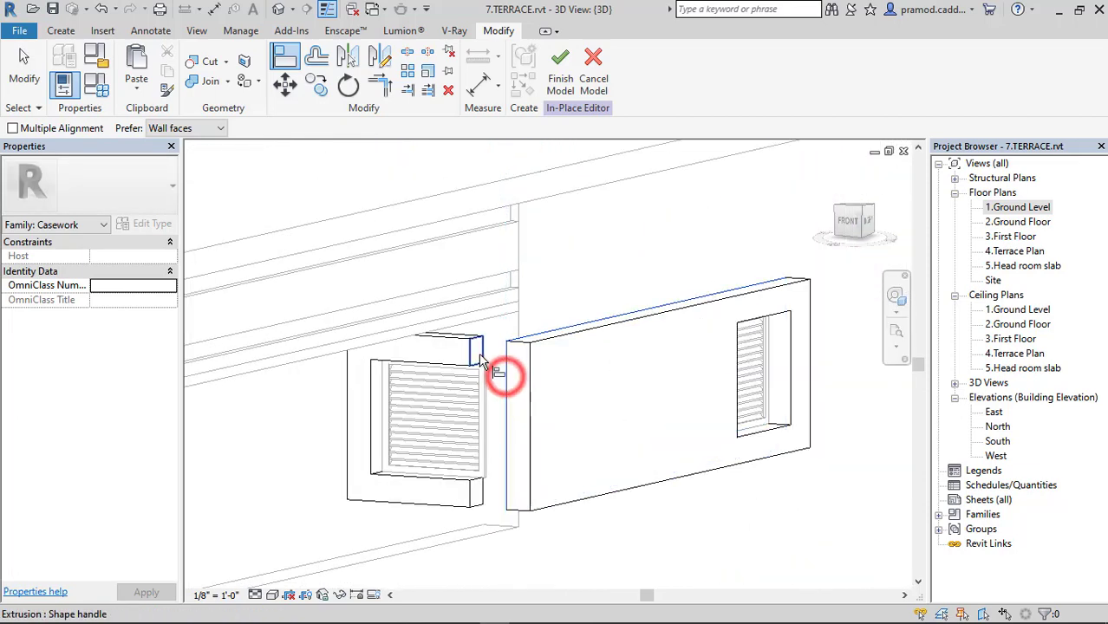
{"action": "left_click", "coordinate": [479, 359]}
{"action": "left_click", "coordinate": [505, 454]}
{"action": "scroll", "coordinate": [492, 418], "scroll_direction": "down", "scroll_amount": 2}
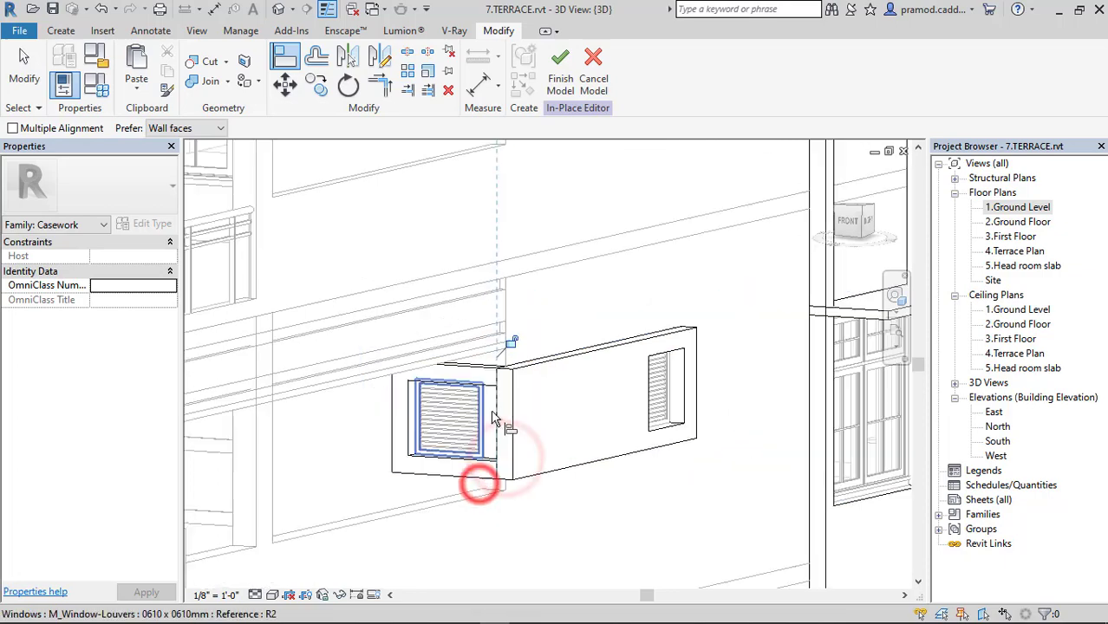
{"action": "scroll", "coordinate": [492, 418], "scroll_direction": "down", "scroll_amount": 2}
{"action": "middle_click_drag", "start_coordinate": [492, 418], "coordinate": [617, 427], "text": "shift"}
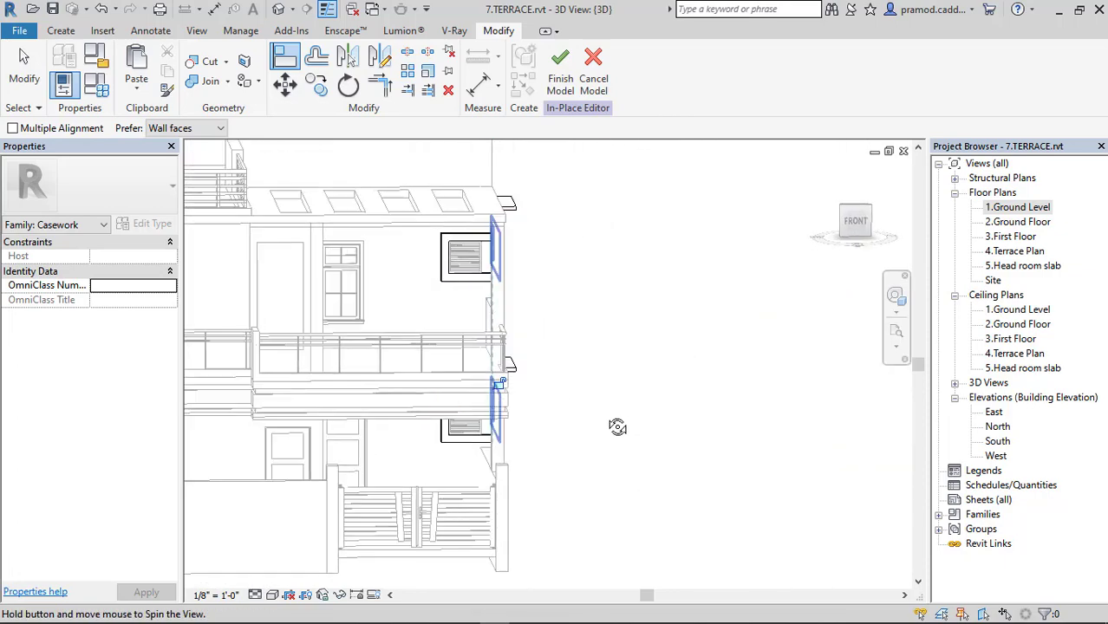
{"action": "middle_click_drag", "start_coordinate": [616, 426], "coordinate": [496, 440], "text": "shift"}
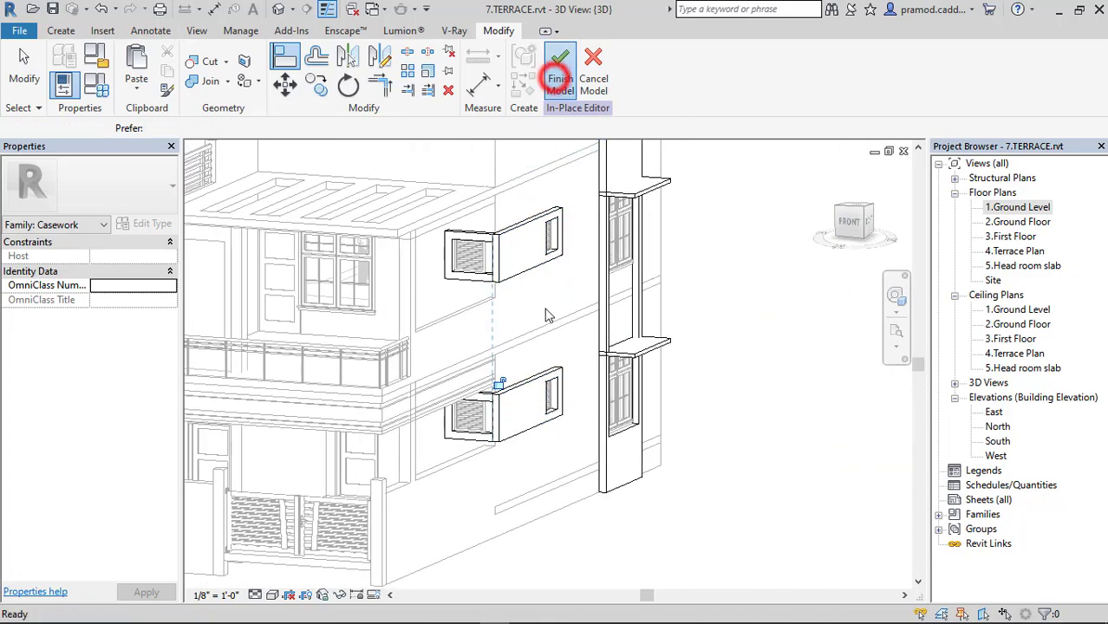
{"action": "left_click", "coordinate": [560, 69]}
Switch the 3D view to Shaded and orbit to review the house's new facade extrusions
{"action": "scroll", "coordinate": [639, 351], "scroll_direction": "down", "scroll_amount": 5}
{"action": "mouse_move", "coordinate": [638, 351]}
{"action": "middle_mouse_down", "text": "shift"}
{"action": "mouse_move", "coordinate": [407, 536]}
{"action": "mouse_move", "coordinate": [288, 604]}
{"action": "middle_mouse_up", "text": "shift"}
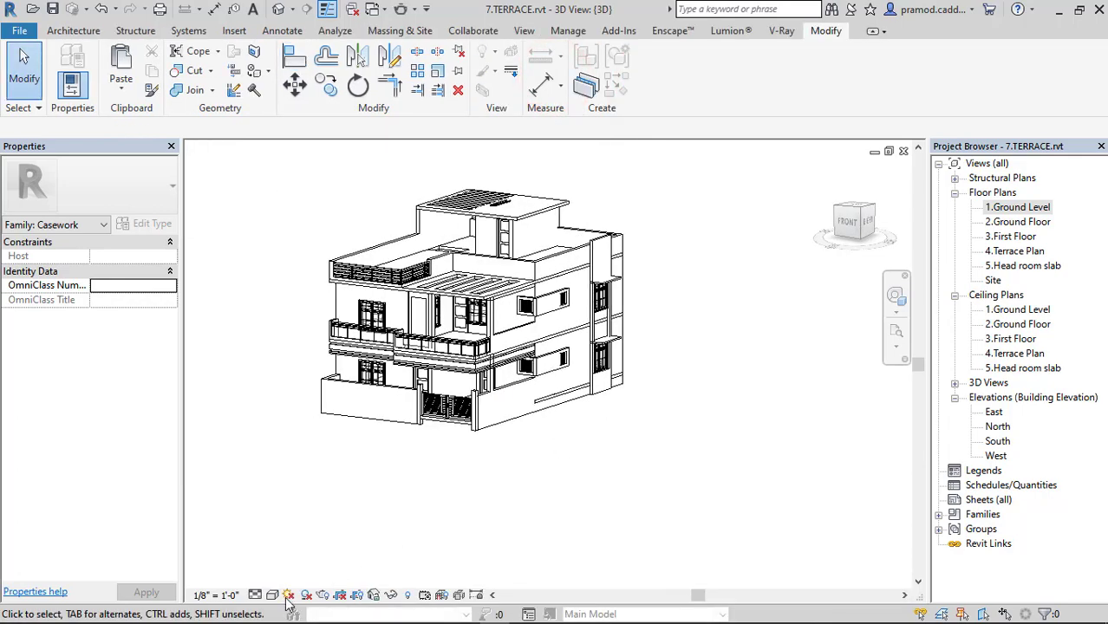
{"action": "left_click", "coordinate": [289, 596]}
{"action": "left_click", "coordinate": [290, 560]}
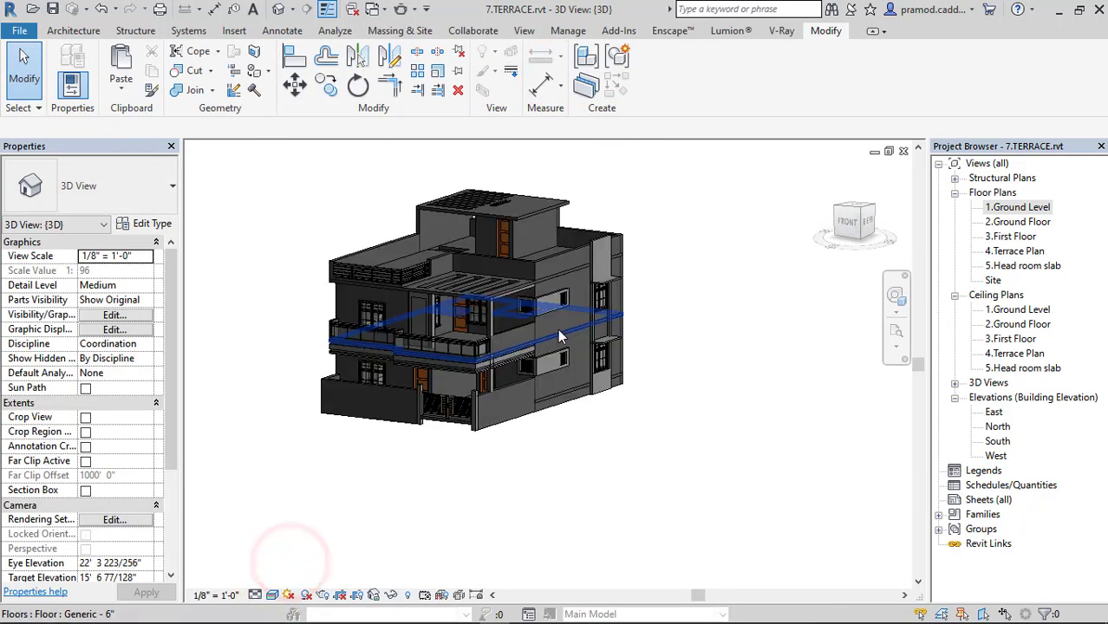
{"action": "scroll", "coordinate": [558, 329], "scroll_direction": "up", "scroll_amount": 4}
{"action": "middle_click_drag", "start_coordinate": [693, 354], "coordinate": [700, 319], "text": "shift"}
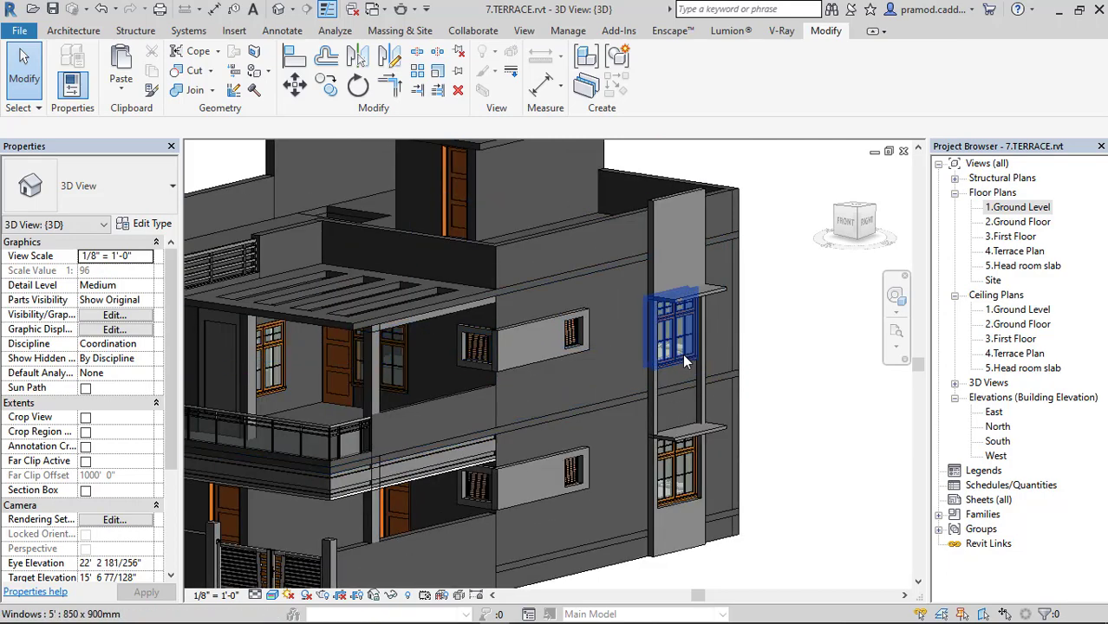
{"action": "scroll", "coordinate": [683, 354], "scroll_direction": "down", "scroll_amount": 2}
{"action": "scroll", "coordinate": [627, 321], "scroll_direction": "down", "scroll_amount": 2}
{"action": "mouse_move", "coordinate": [627, 321]}
{"action": "middle_mouse_down", "text": "shift"}
{"action": "mouse_move", "coordinate": [601, 363]}
{"action": "mouse_move", "coordinate": [614, 353]}
{"action": "middle_mouse_up", "text": "shift"}
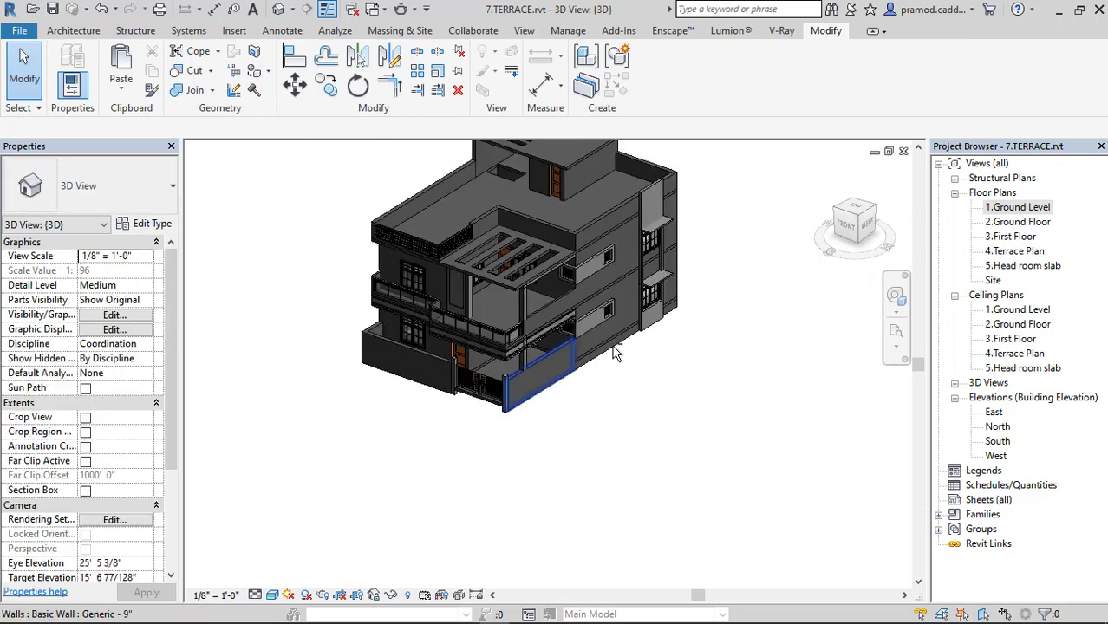
Open the 1.Ground Level plan and start an architectural floor
{"action": "double_click", "coordinate": [1015, 208]}
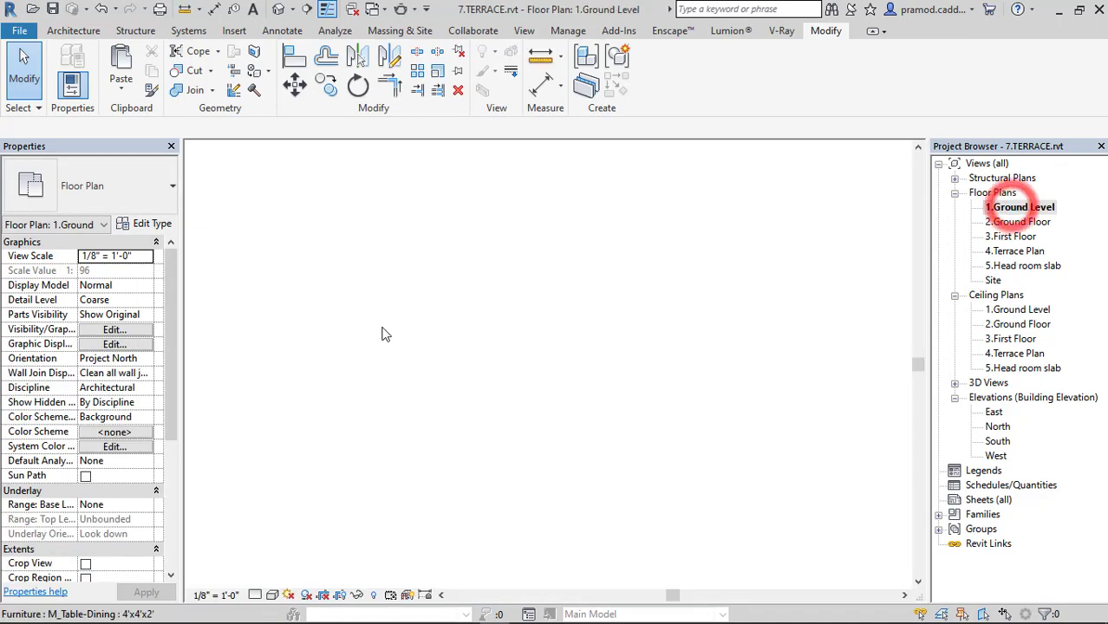
{"action": "scroll", "coordinate": [538, 392], "scroll_direction": "down", "scroll_amount": 3}
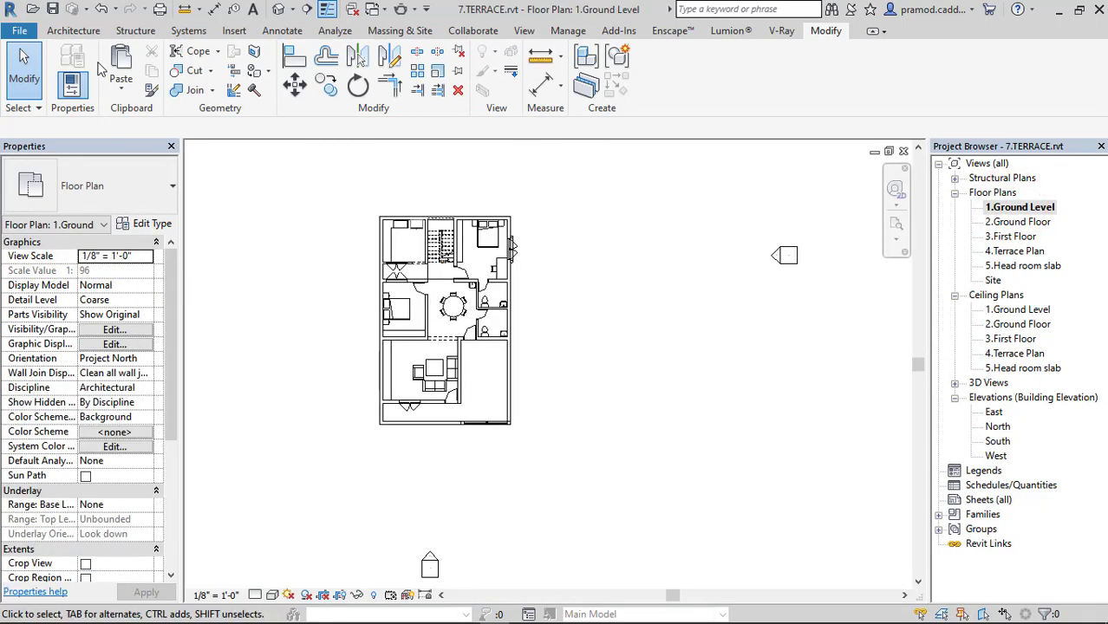
{"action": "left_click", "coordinate": [74, 30]}
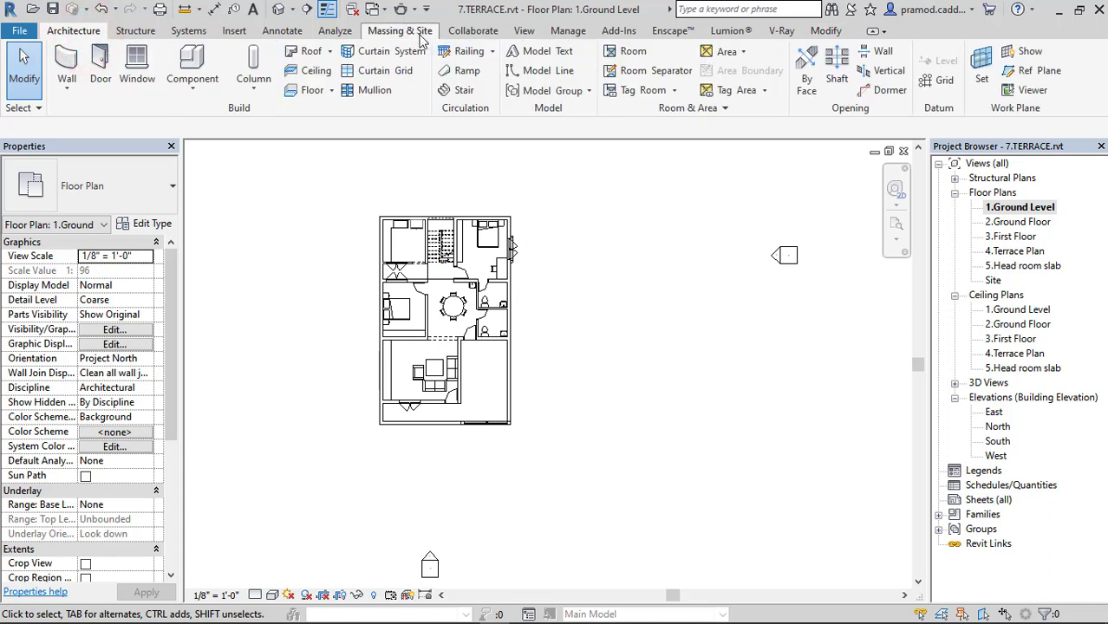
{"action": "left_click", "coordinate": [332, 92]}
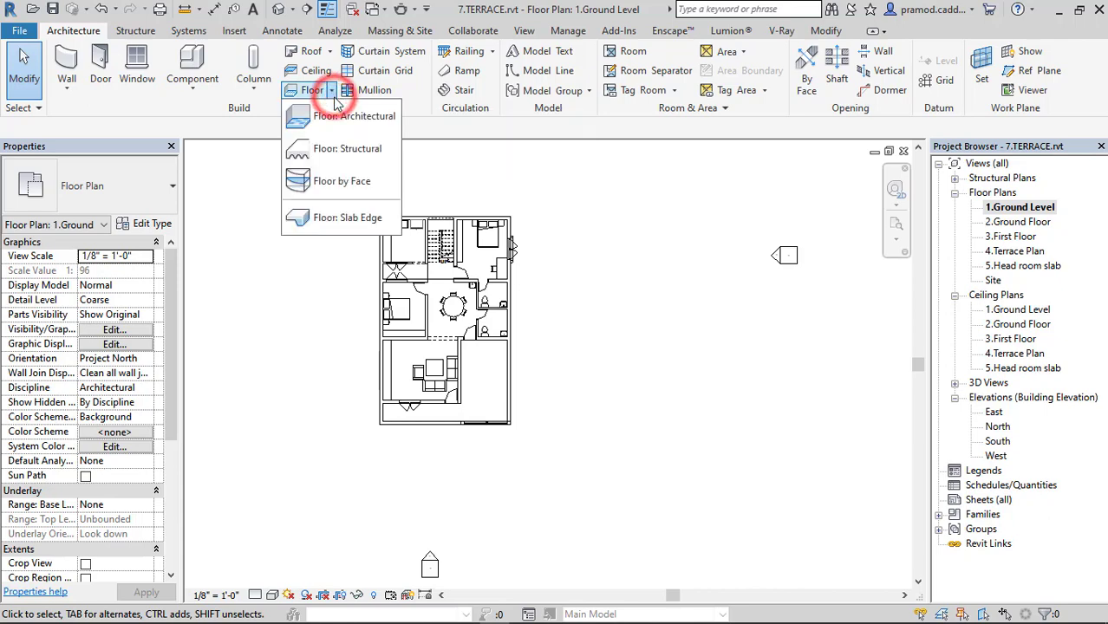
{"action": "left_click", "coordinate": [339, 117]}
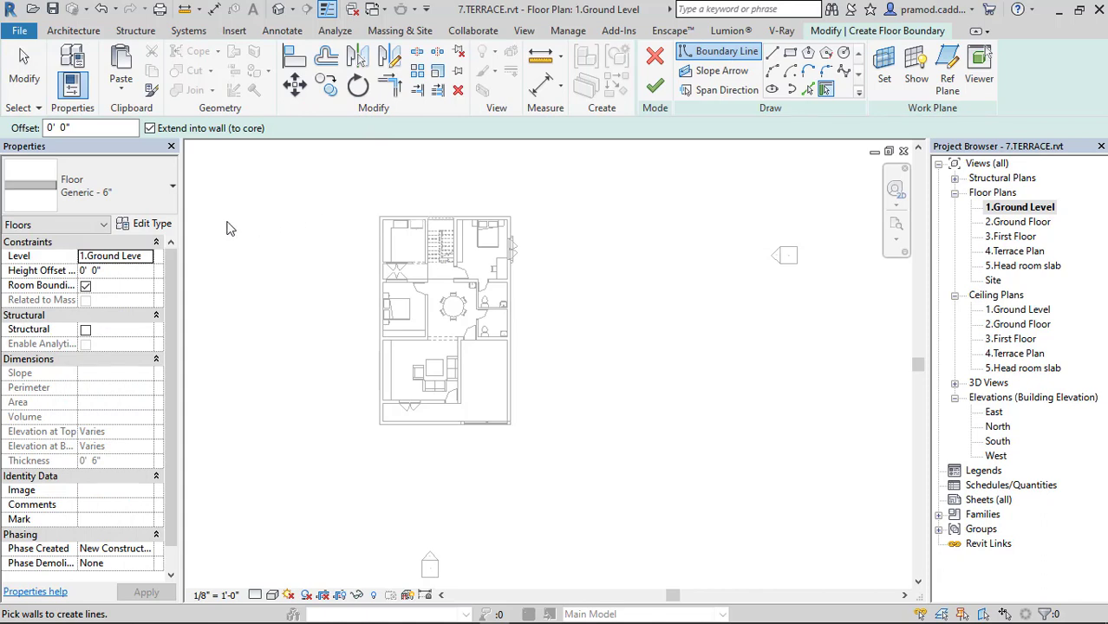
Duplicate Generic - 6" as floor type ROAD with a 0' 4" structure layer
{"action": "left_click", "coordinate": [136, 224]}
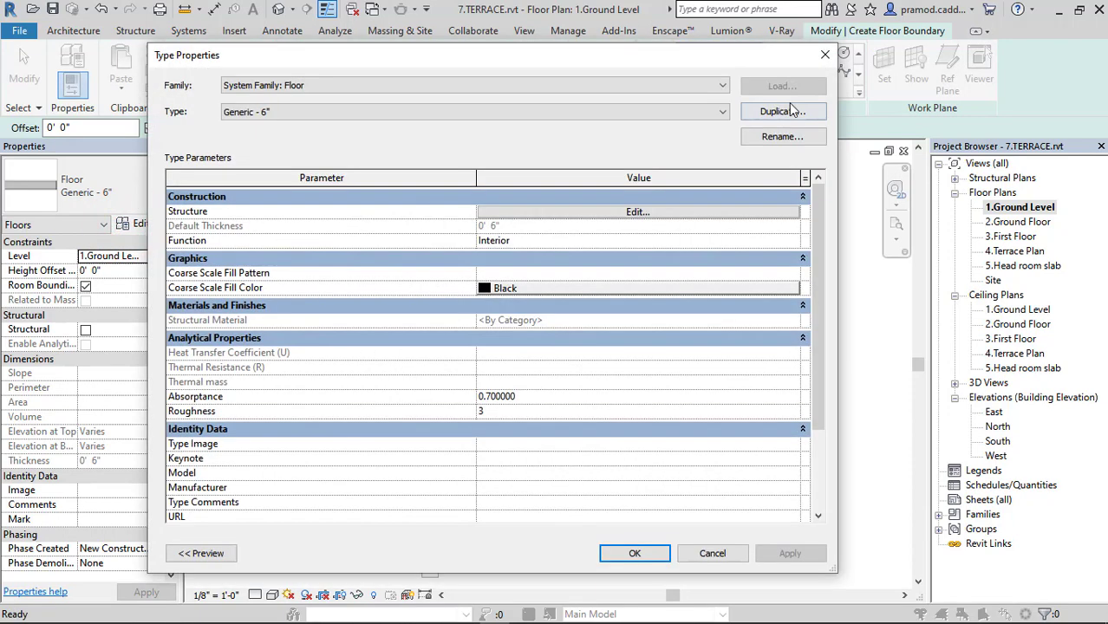
{"action": "left_click", "coordinate": [782, 111]}
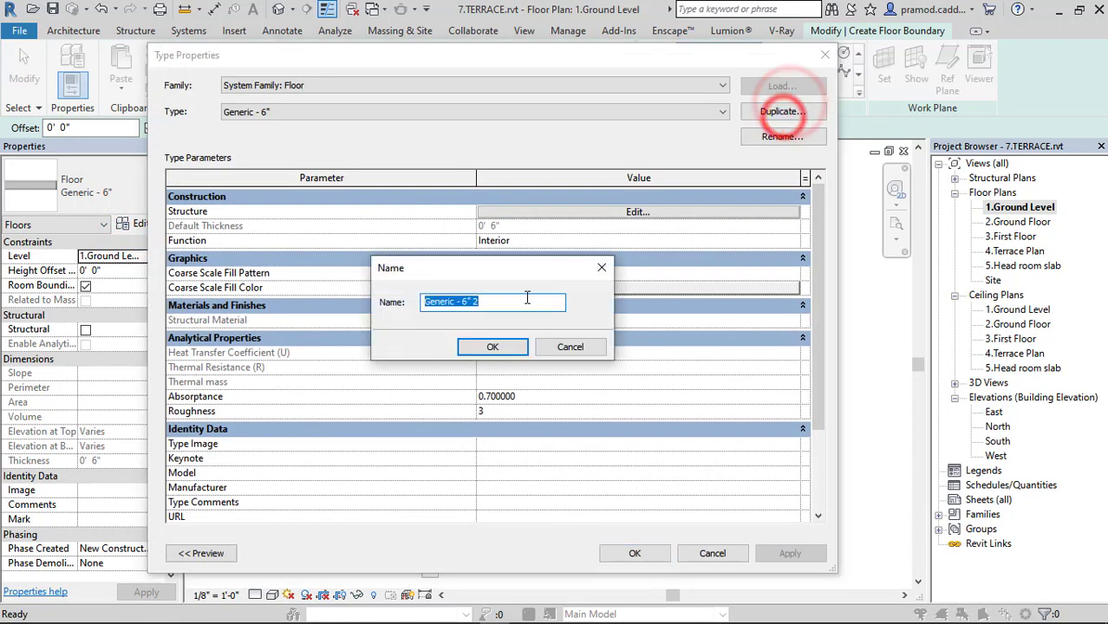
{"action": "left_click_drag", "start_coordinate": [508, 301], "coordinate": [417, 309]}
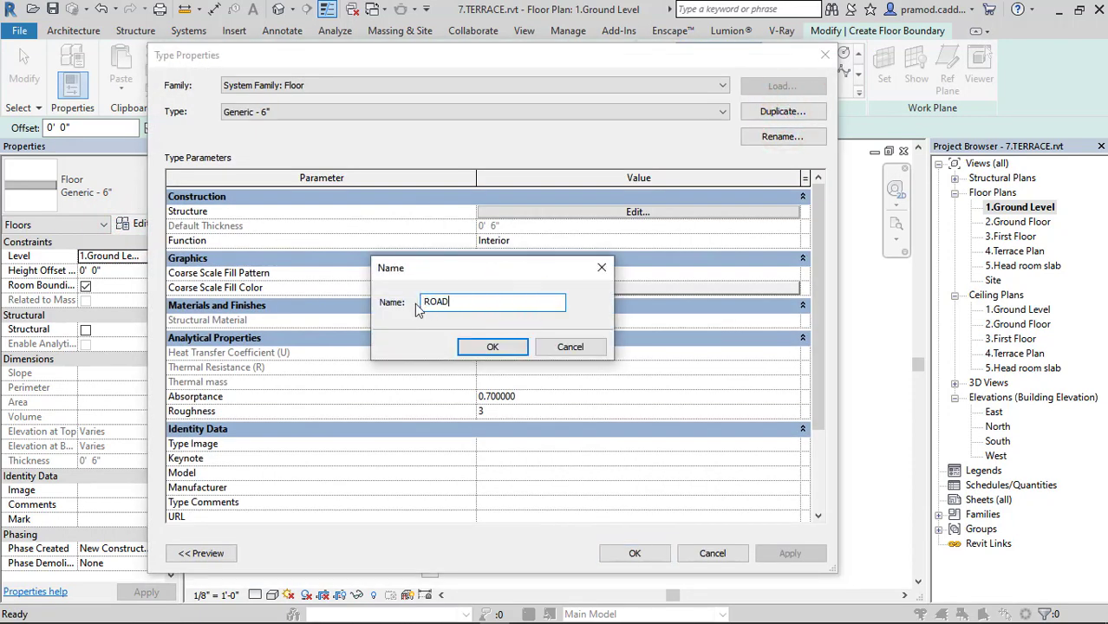
{"action": "left_click", "coordinate": [531, 347]}
{"action": "left_click", "coordinate": [590, 211]}
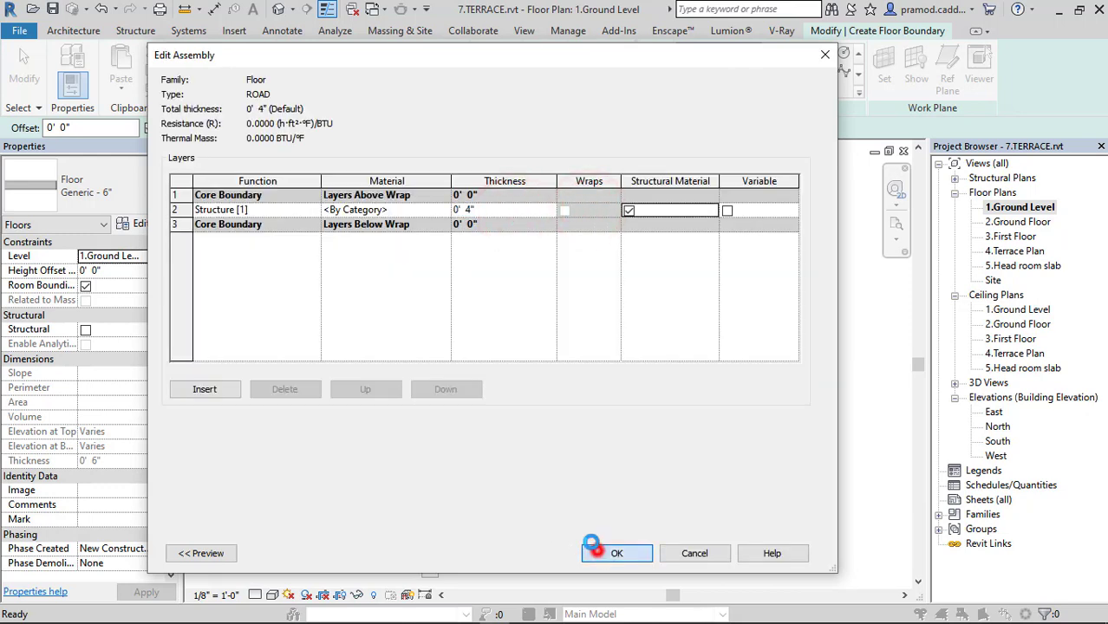
{"action": "left_click", "coordinate": [593, 547]}
{"action": "left_click", "coordinate": [622, 552]}
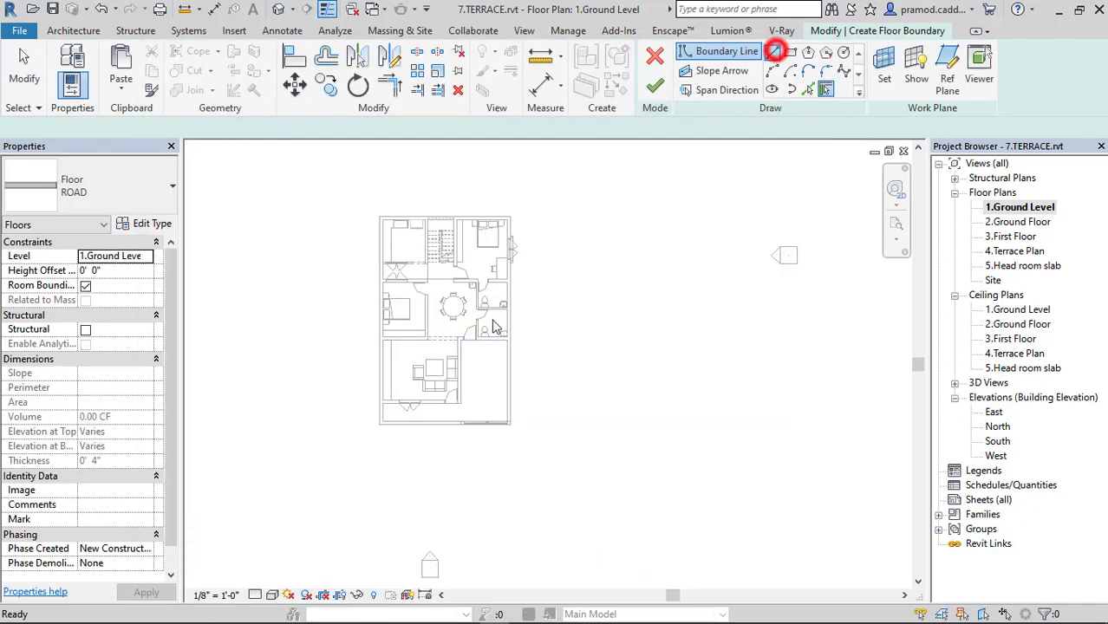
Sketch the road boundary from the house corner along its bottom and up past its top
{"action": "scroll", "coordinate": [379, 429], "scroll_direction": "up", "scroll_amount": 3}
{"action": "left_click", "coordinate": [383, 420]}
{"action": "scroll", "coordinate": [598, 421], "scroll_direction": "up", "scroll_amount": 2}
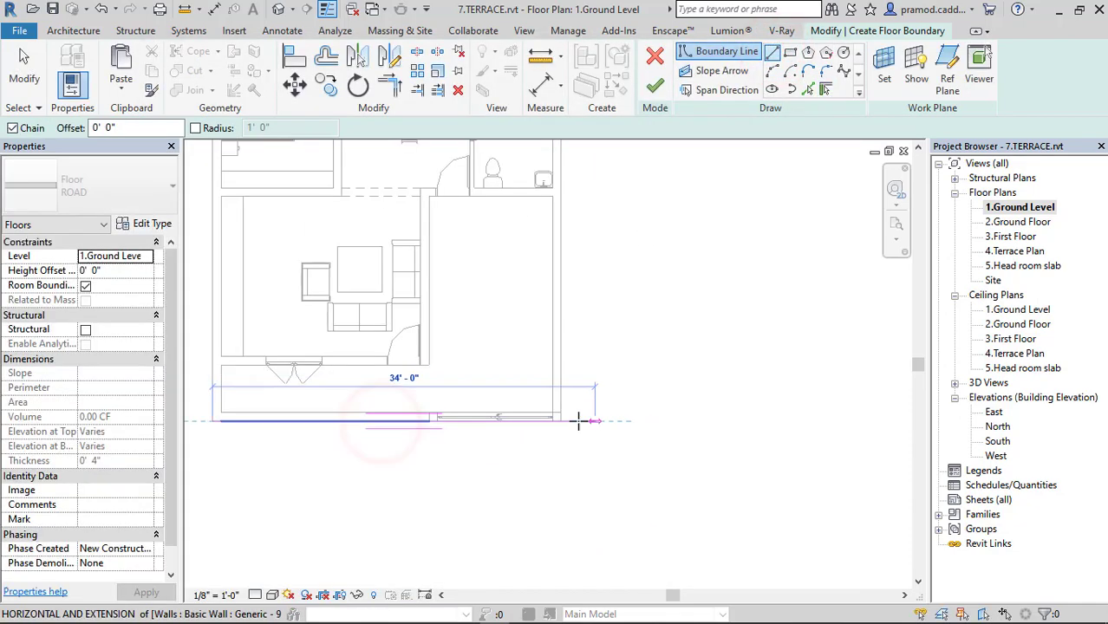
{"action": "left_click", "coordinate": [562, 421]}
{"action": "scroll", "coordinate": [573, 364], "scroll_direction": "down", "scroll_amount": 4}
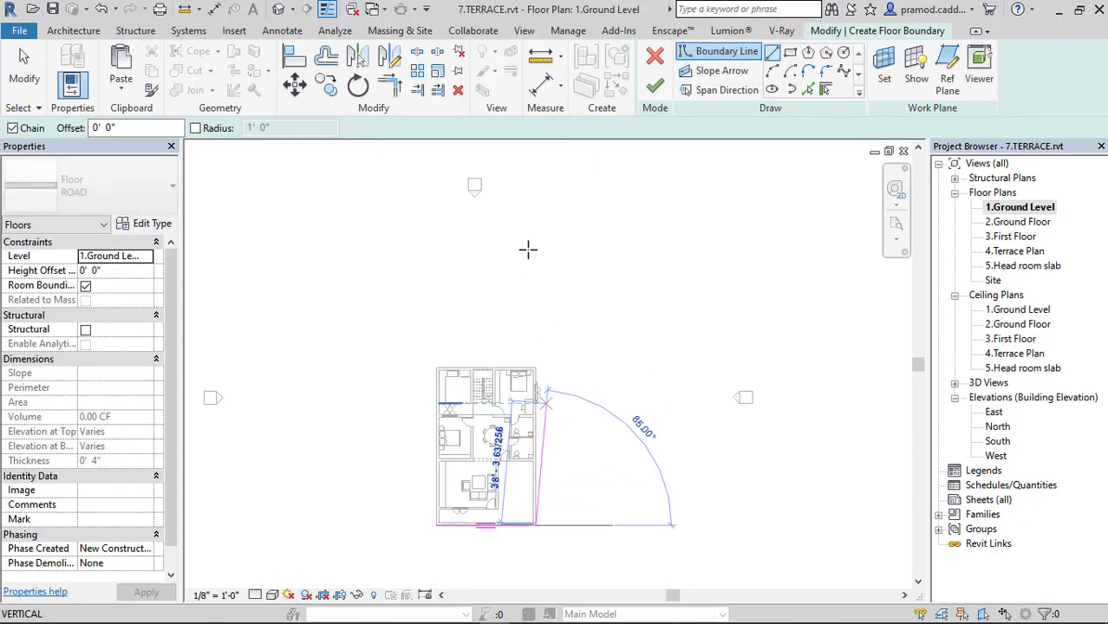
{"action": "left_click", "coordinate": [535, 217]}
{"action": "scroll", "coordinate": [438, 537], "scroll_direction": "up", "scroll_amount": 2}
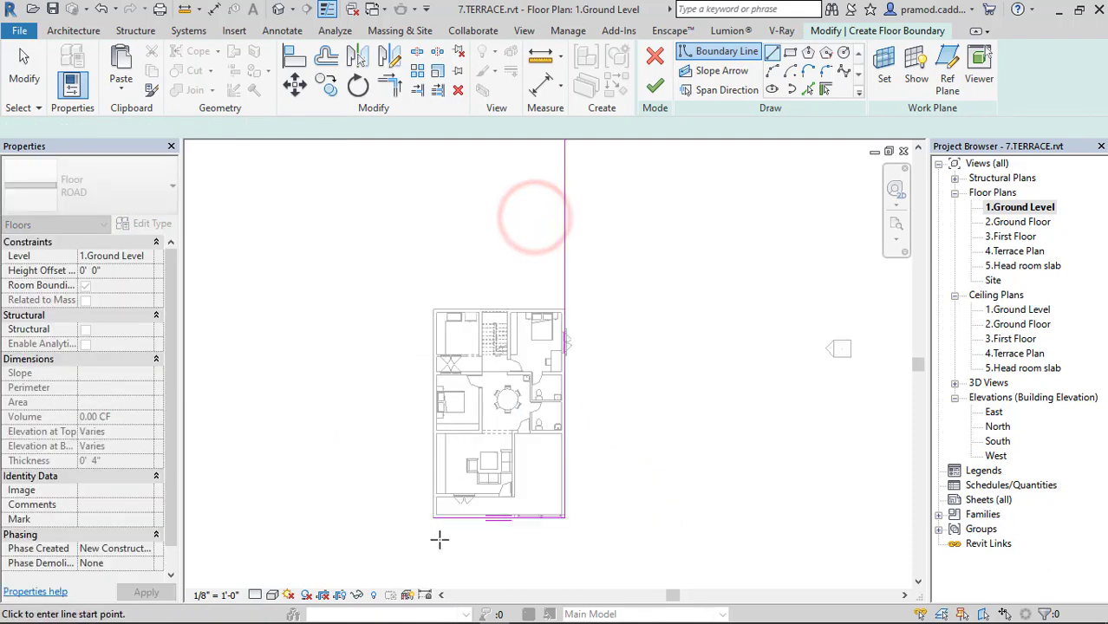
{"action": "scroll", "coordinate": [425, 512], "scroll_direction": "up", "scroll_amount": 1}
Continue the boundary left along the bottom, back right, and up the outer road edge
{"action": "left_click", "coordinate": [430, 514]}
{"action": "middle_click_drag", "start_coordinate": [185, 514], "coordinate": [340, 502]}
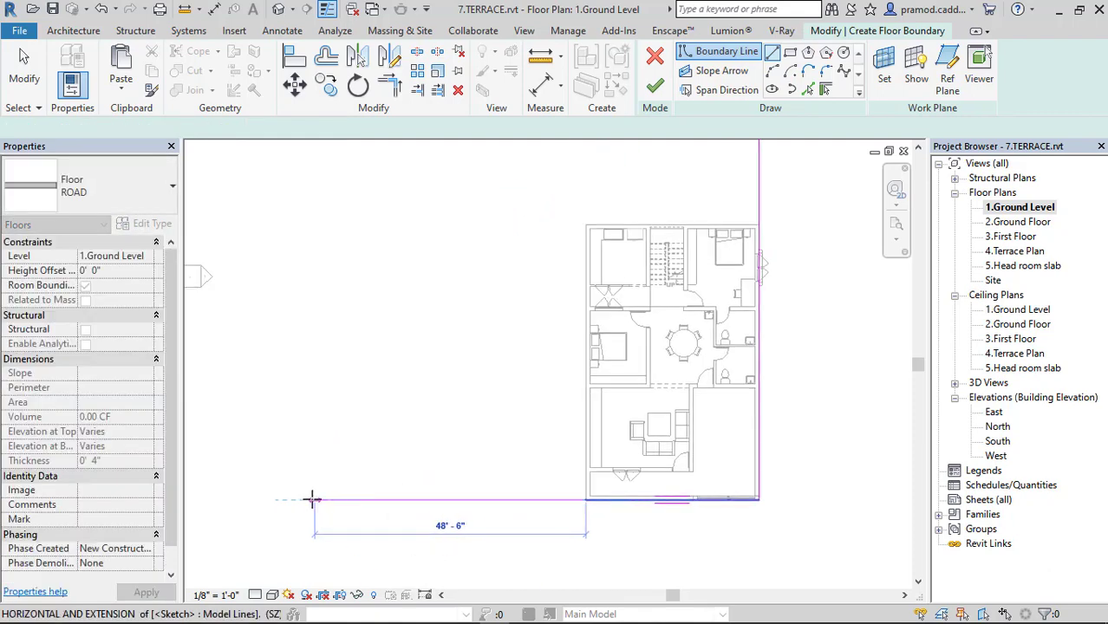
{"action": "left_click", "coordinate": [311, 500]}
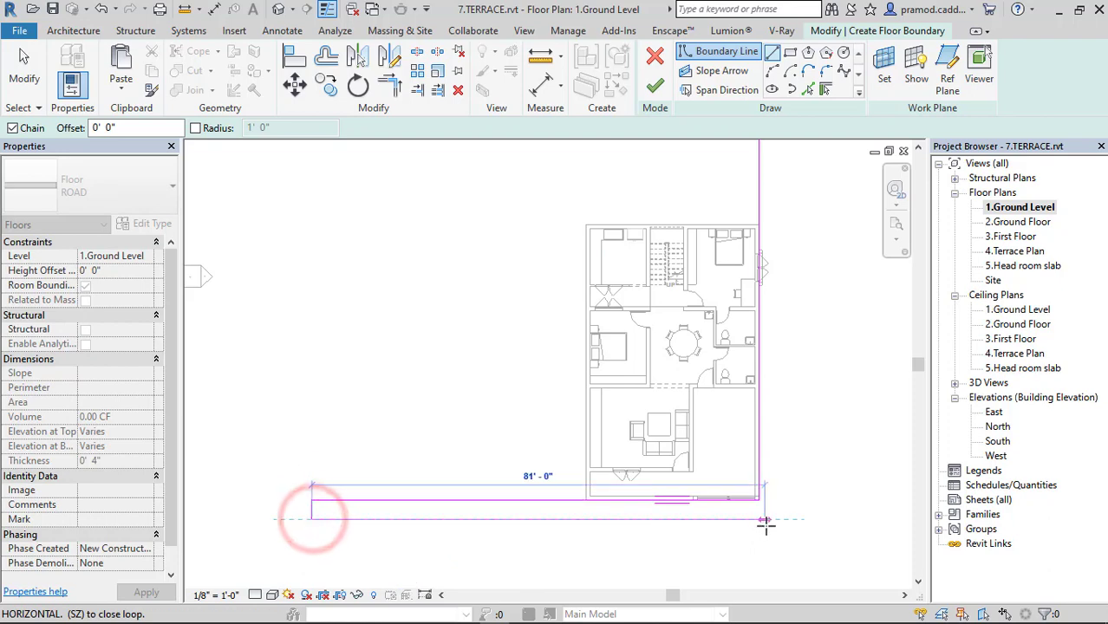
{"action": "left_click", "coordinate": [777, 520]}
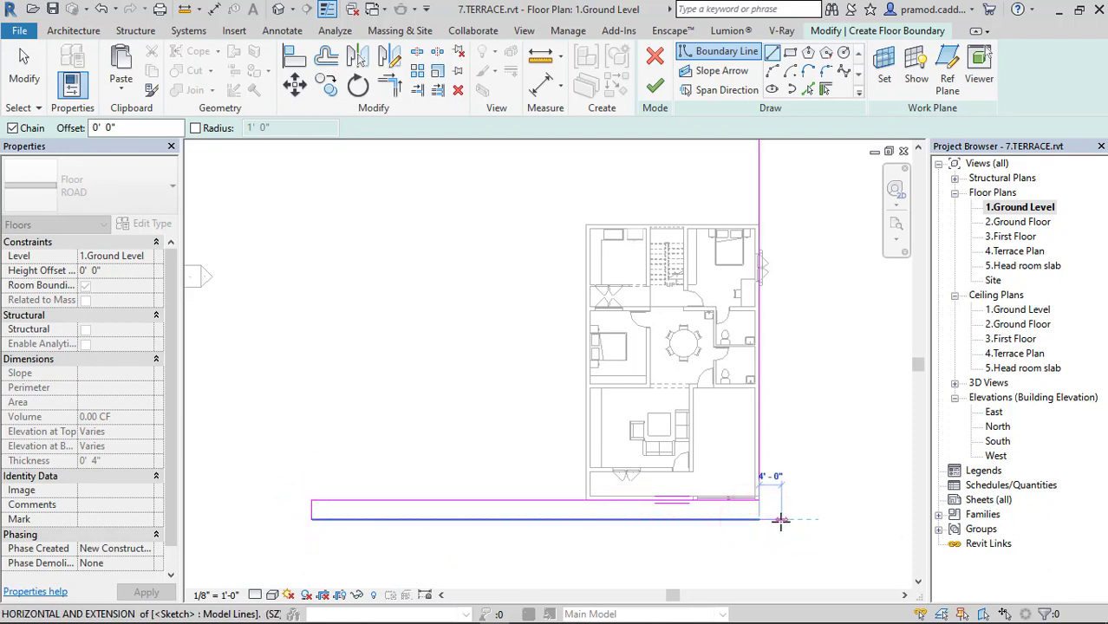
{"action": "middle_click_drag", "start_coordinate": [780, 521], "coordinate": [752, 217]}
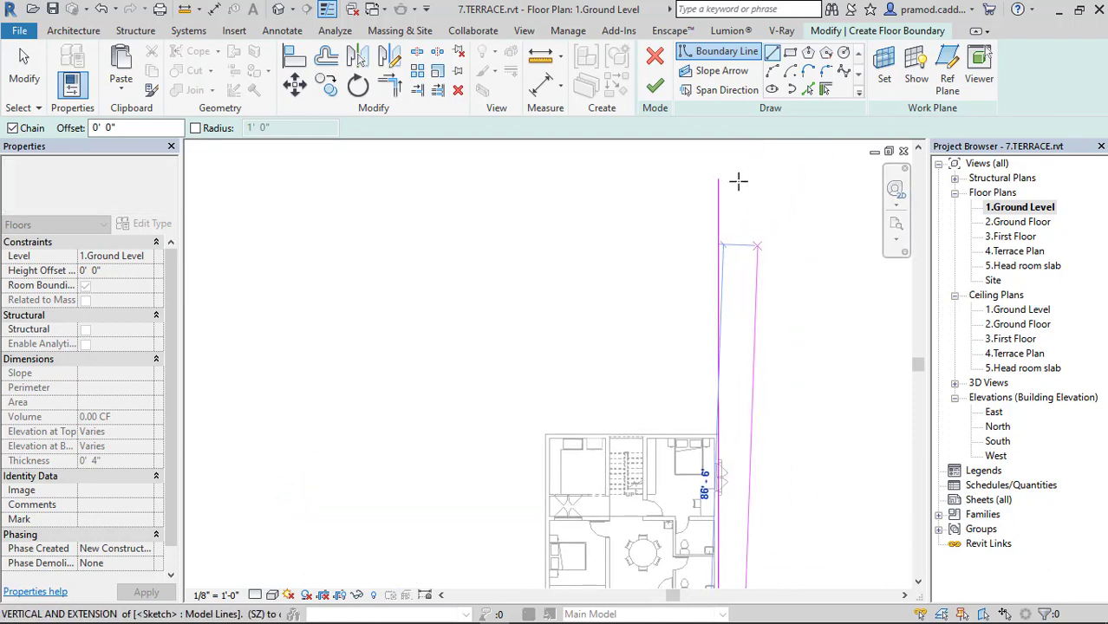
{"action": "left_click", "coordinate": [738, 180]}
{"action": "scroll", "coordinate": [692, 360], "scroll_direction": "down", "scroll_amount": 3}
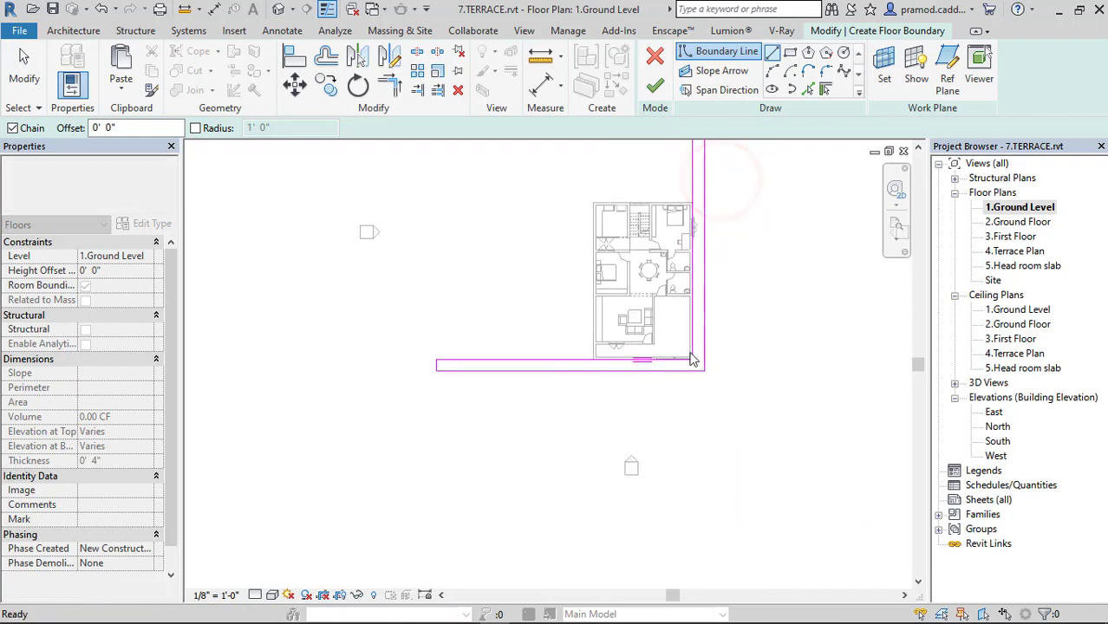
{"action": "scroll", "coordinate": [692, 360], "scroll_direction": "up", "scroll_amount": 4}
{"action": "key", "text": "Escape"}
Pull the bottom boundary line's right end back to the corner
{"action": "left_click", "coordinate": [680, 383]}
{"action": "middle_click_drag", "start_coordinate": [390, 412], "coordinate": [588, 401]}
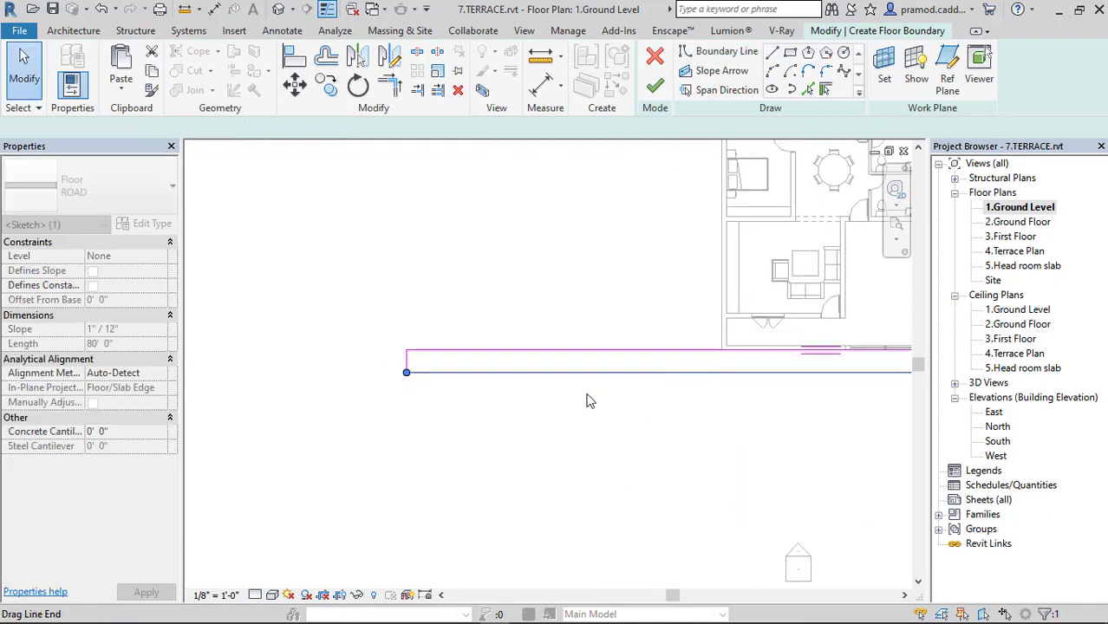
{"action": "scroll", "coordinate": [735, 384], "scroll_direction": "down", "scroll_amount": 2}
{"action": "scroll", "coordinate": [767, 371], "scroll_direction": "up", "scroll_amount": 3}
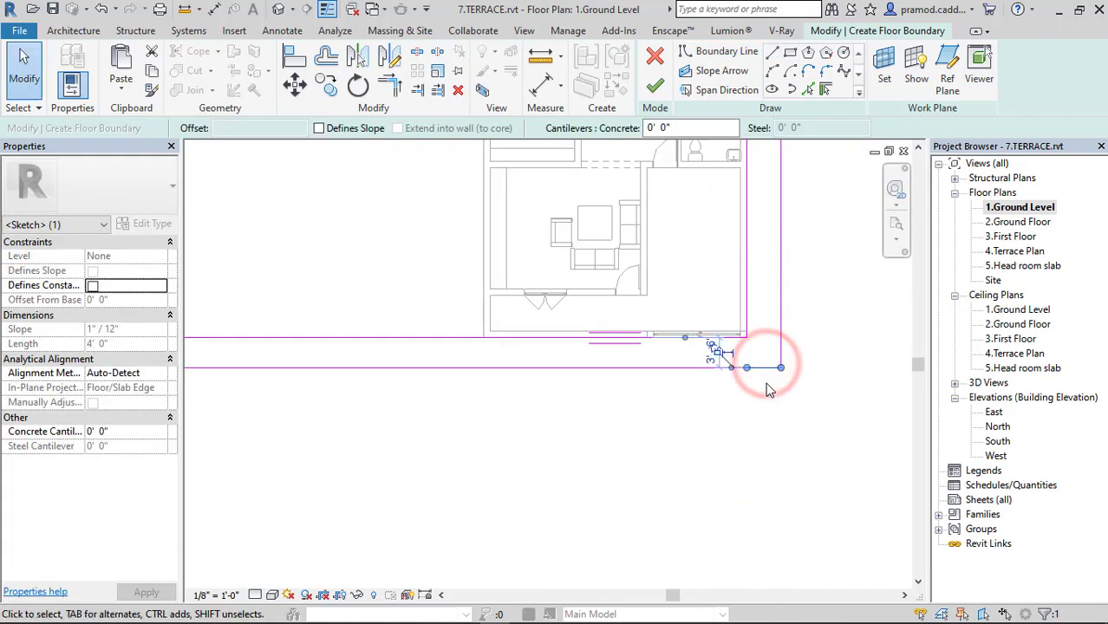
{"action": "left_click_drag", "start_coordinate": [780, 368], "coordinate": [747, 368]}
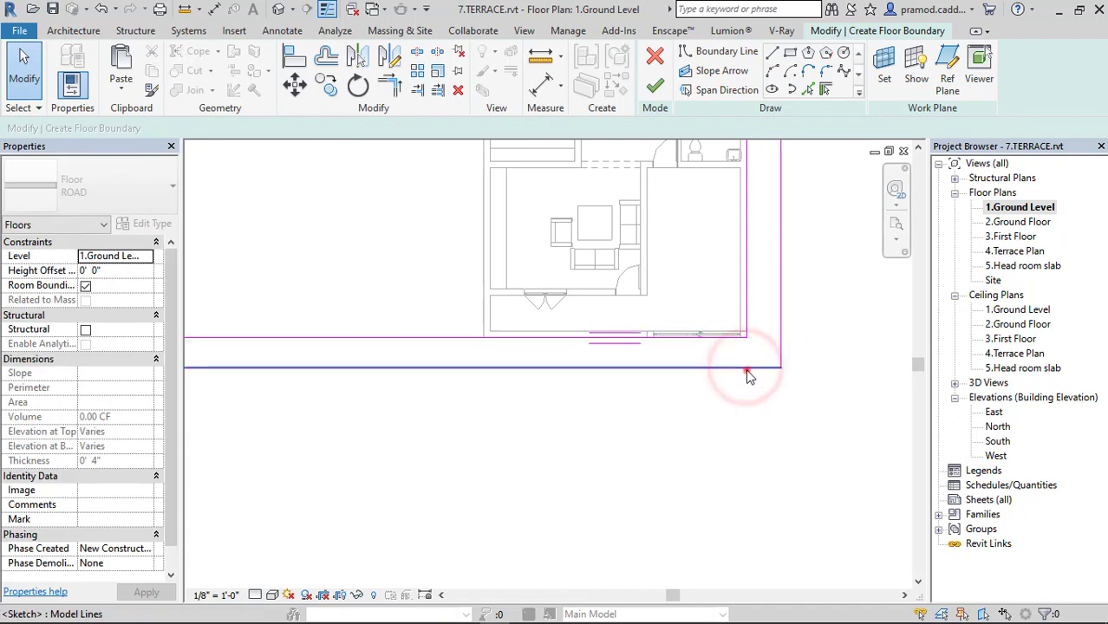
{"action": "scroll", "coordinate": [747, 373], "scroll_direction": "down", "scroll_amount": 3}
{"action": "middle_click_drag", "start_coordinate": [371, 377], "coordinate": [470, 377]}
{"action": "scroll", "coordinate": [486, 378], "scroll_direction": "up", "scroll_amount": 3}
Set the road's left-end width to 4' 0" and finish the L-shaped ROAD floor
{"action": "left_click", "coordinate": [494, 380]}
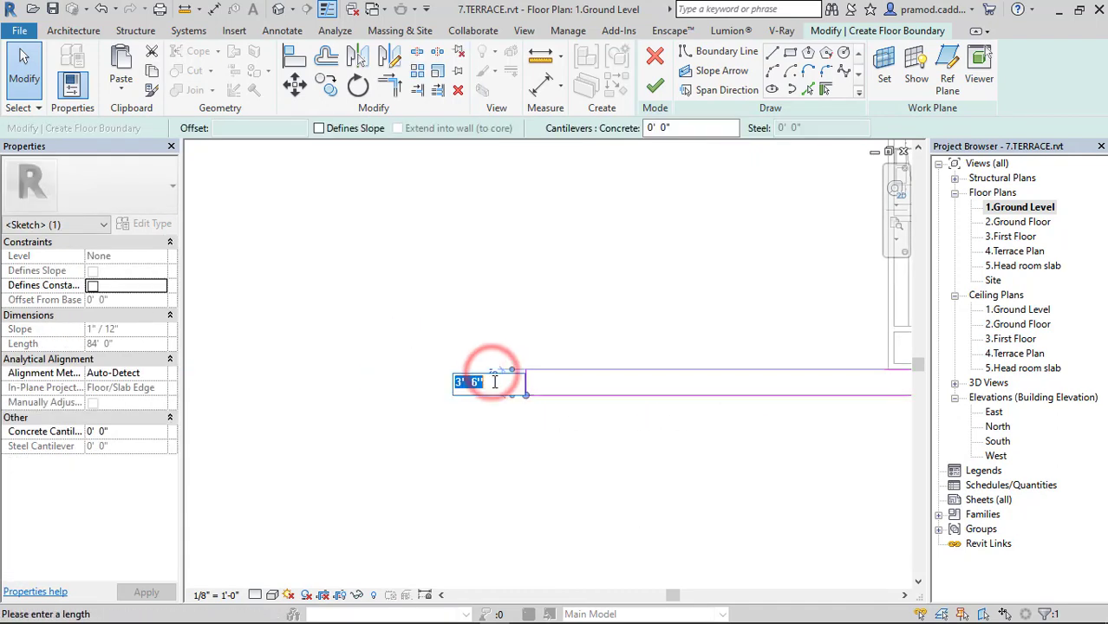
{"action": "key", "text": "Return"}
{"action": "scroll", "coordinate": [540, 451], "scroll_direction": "down", "scroll_amount": 2}
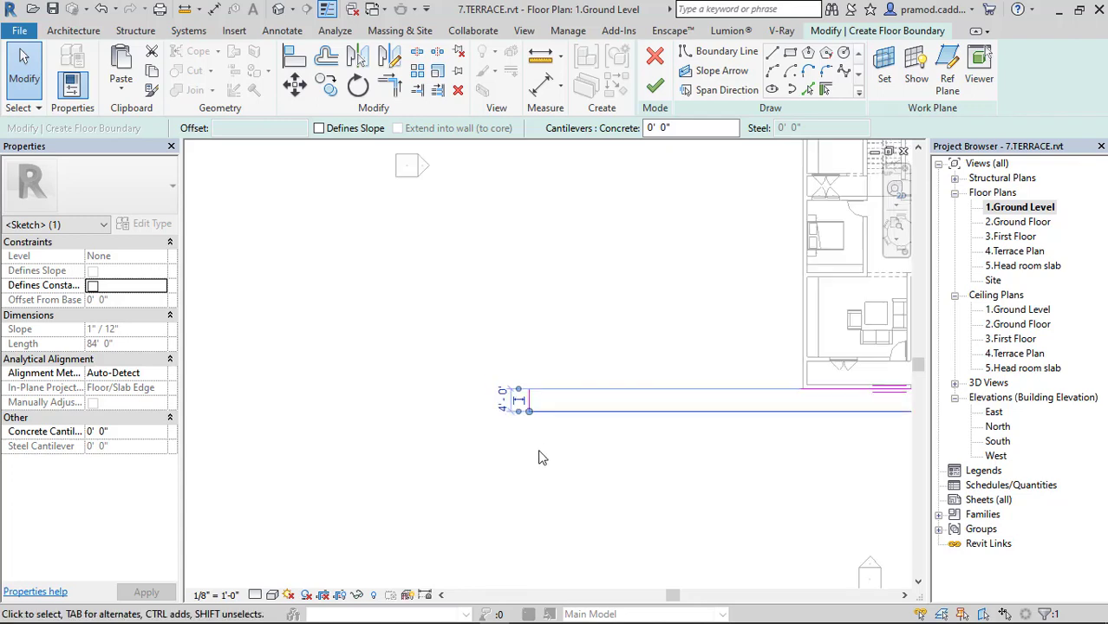
{"action": "scroll", "coordinate": [350, 401], "scroll_direction": "up", "scroll_amount": 3}
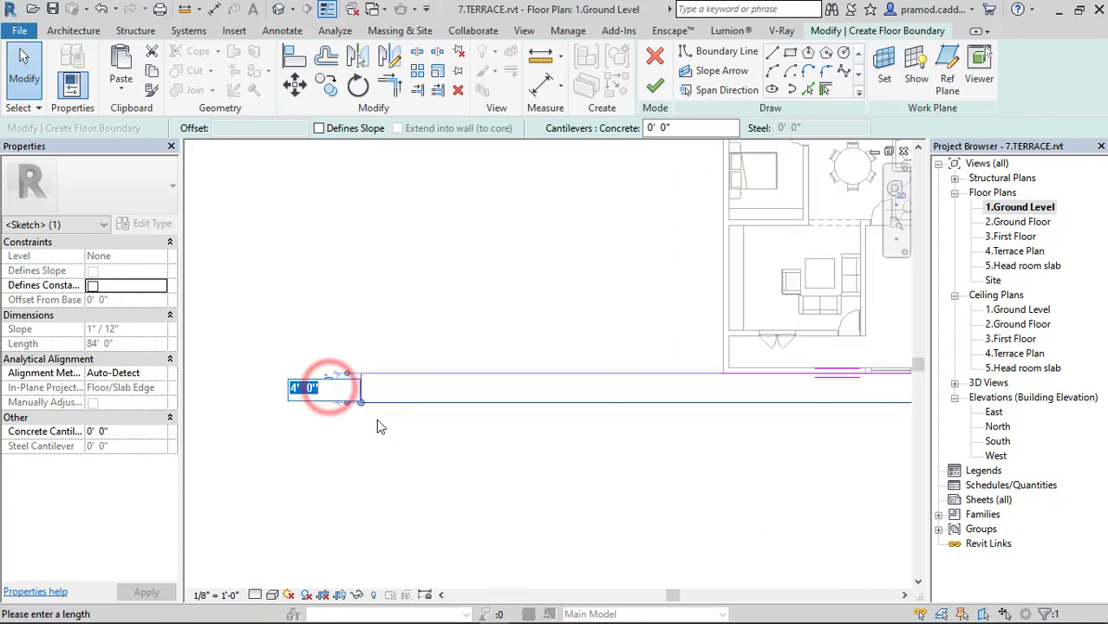
{"action": "type", "text": "4"}
{"action": "key", "text": "Return"}
{"action": "scroll", "coordinate": [583, 418], "scroll_direction": "down", "scroll_amount": 3}
{"action": "left_click", "coordinate": [583, 418]}
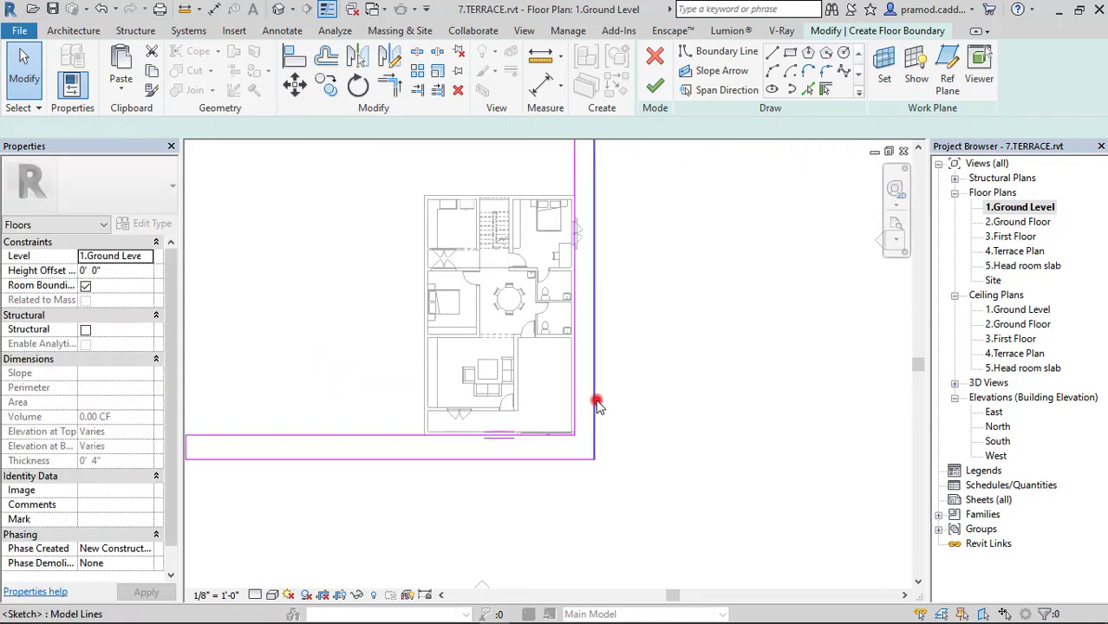
{"action": "left_click", "coordinate": [594, 396]}
{"action": "left_click", "coordinate": [612, 451]}
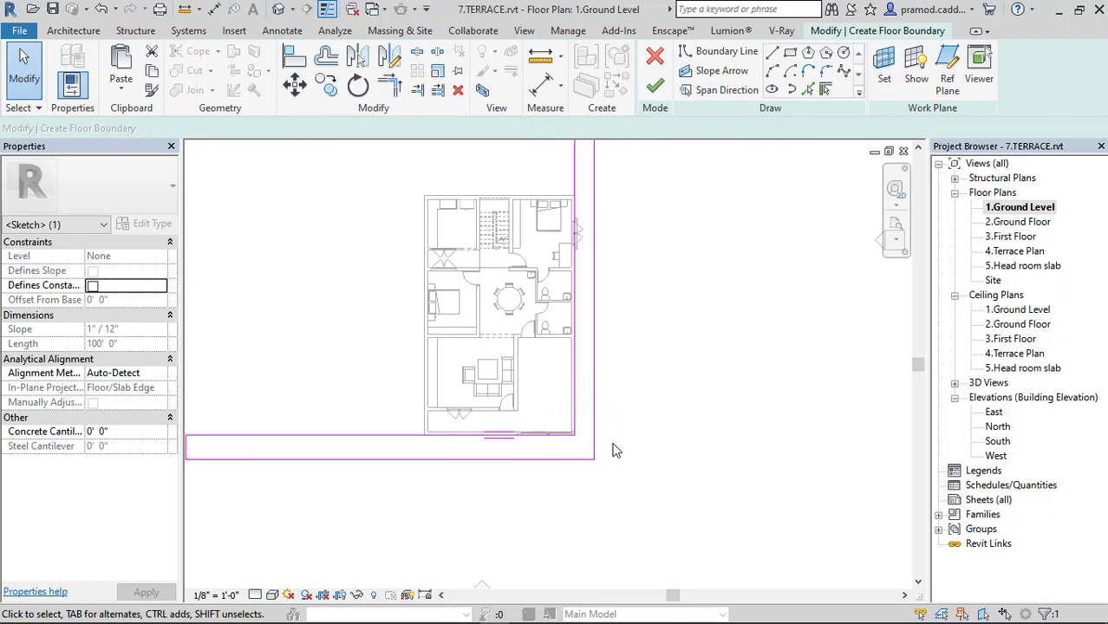
{"action": "left_click", "coordinate": [657, 87]}
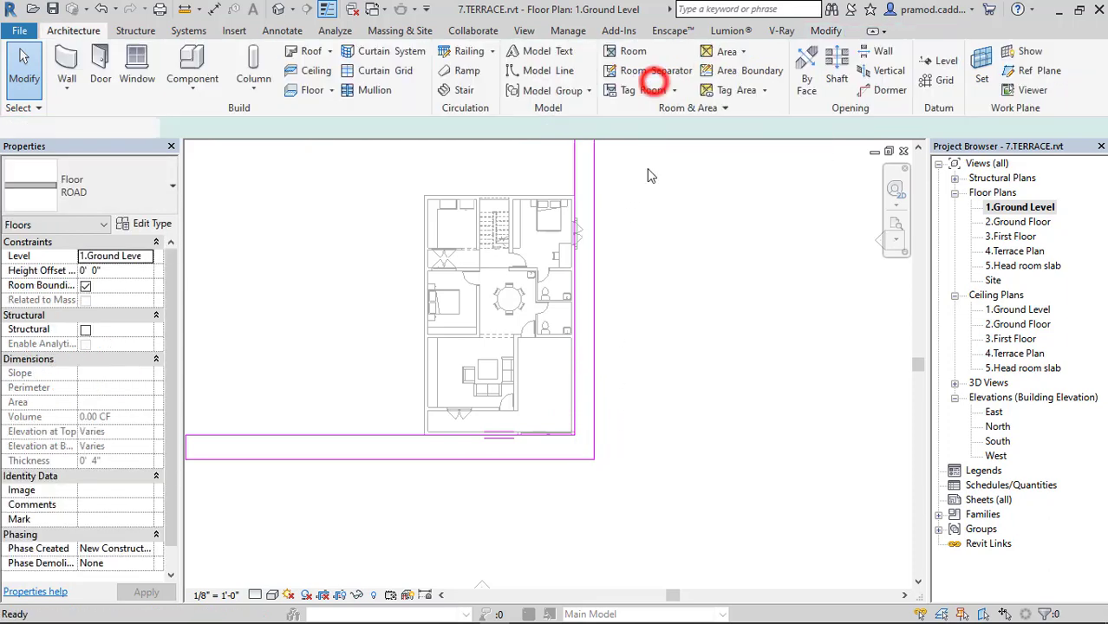
{"action": "scroll", "coordinate": [644, 335], "scroll_direction": "down", "scroll_amount": 1}
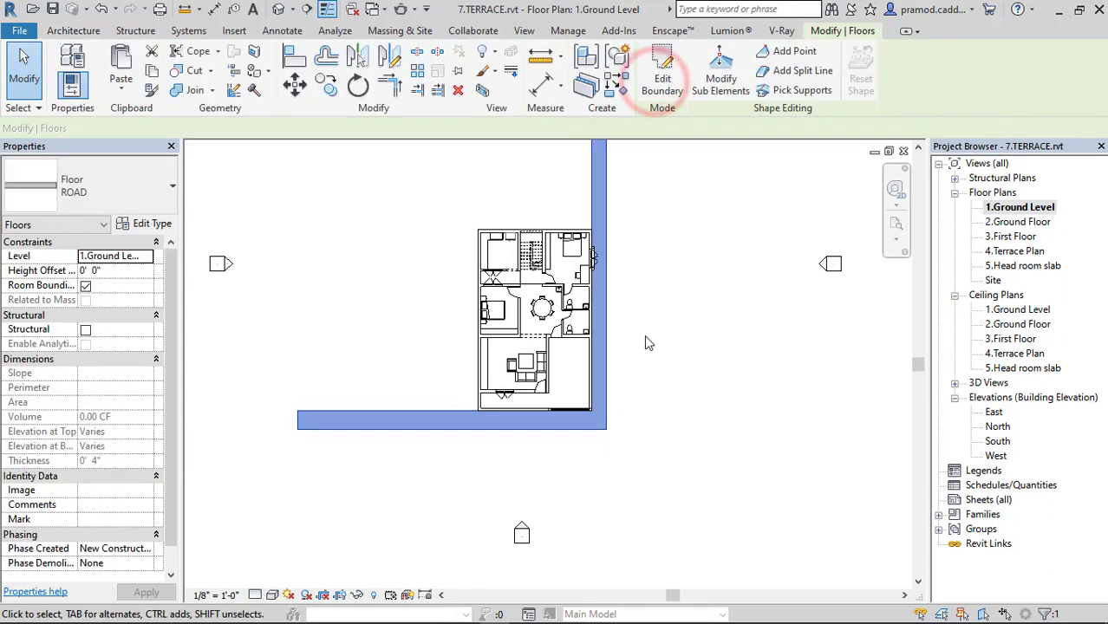
Start a new floor and sketch the road's bottom edge and a vertical edge above the house
{"action": "left_click", "coordinate": [67, 32]}
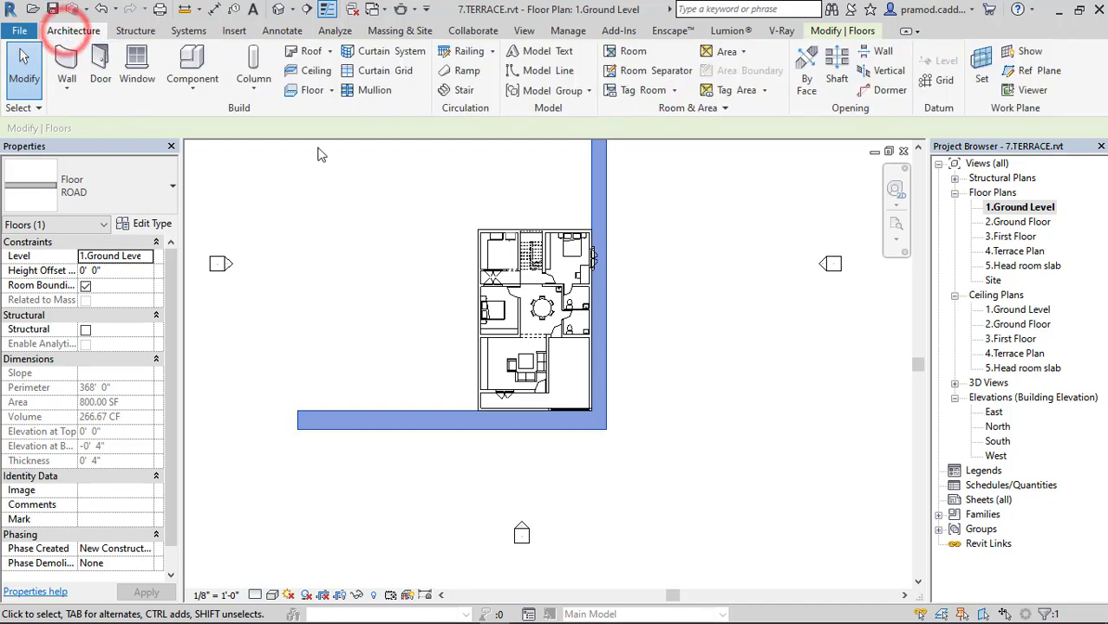
{"action": "left_click", "coordinate": [293, 94]}
{"action": "left_click", "coordinate": [770, 53]}
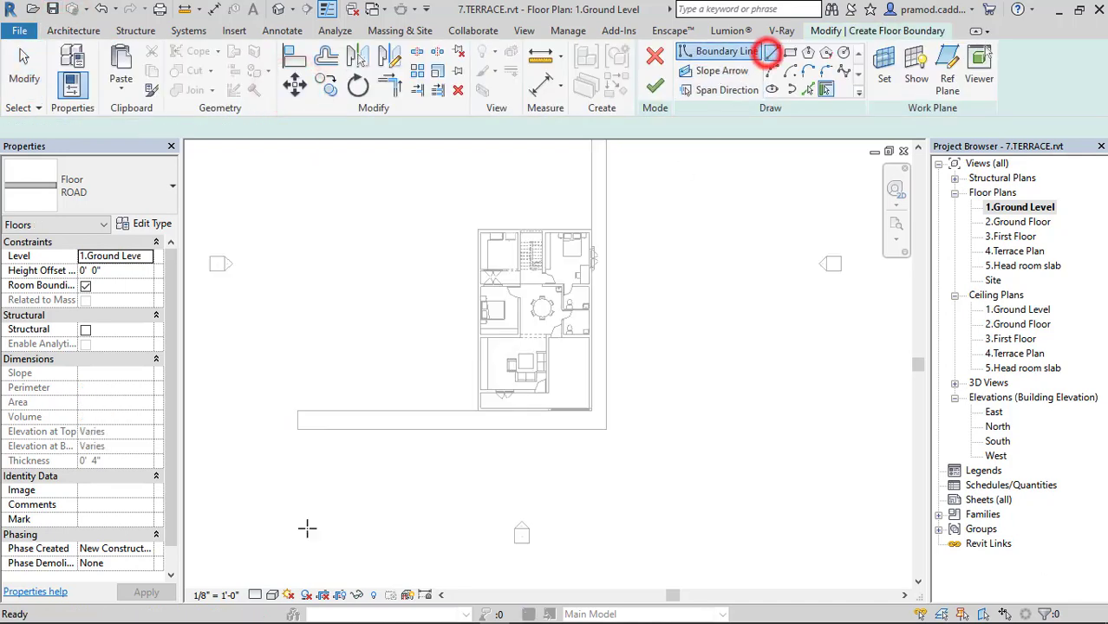
{"action": "left_click", "coordinate": [296, 430]}
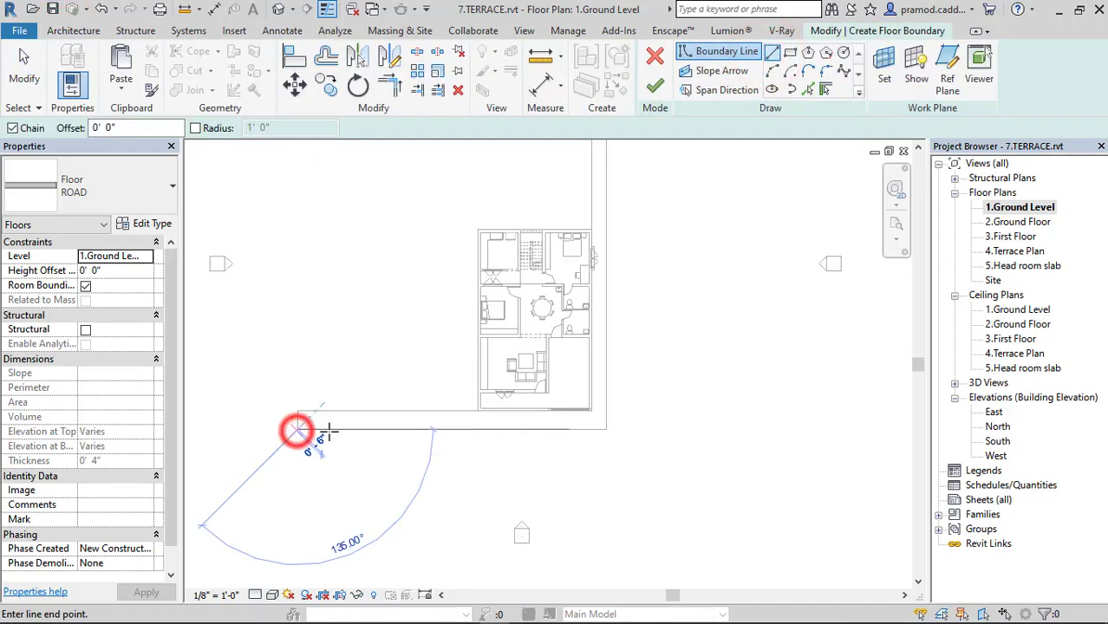
{"action": "left_click", "coordinate": [607, 428]}
{"action": "middle_click_drag", "start_coordinate": [604, 421], "coordinate": [588, 564]}
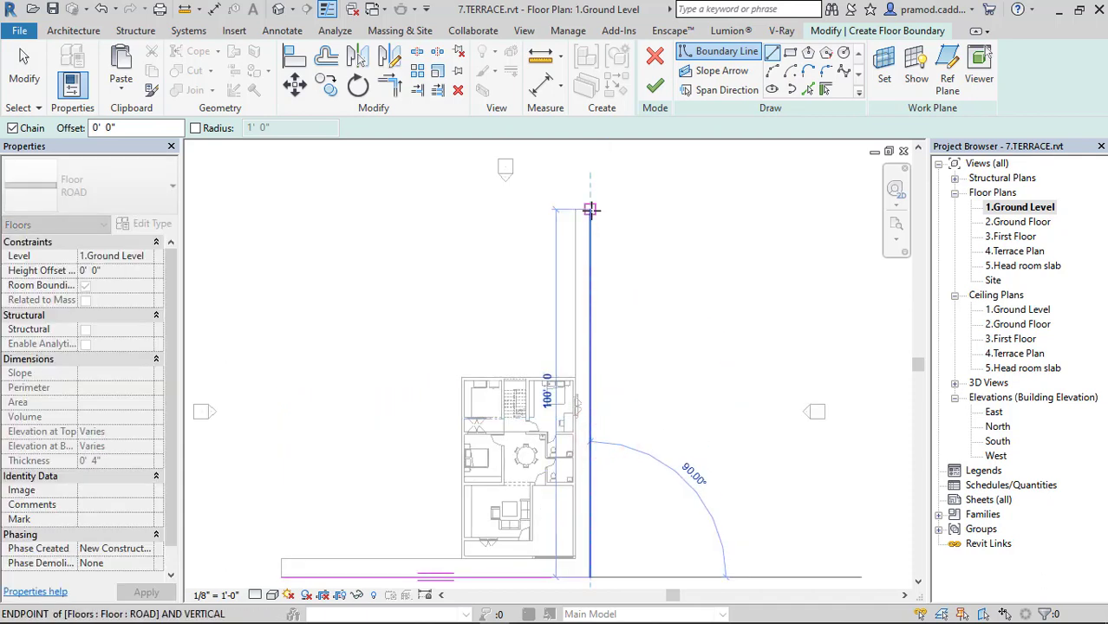
{"action": "left_click", "coordinate": [591, 209]}
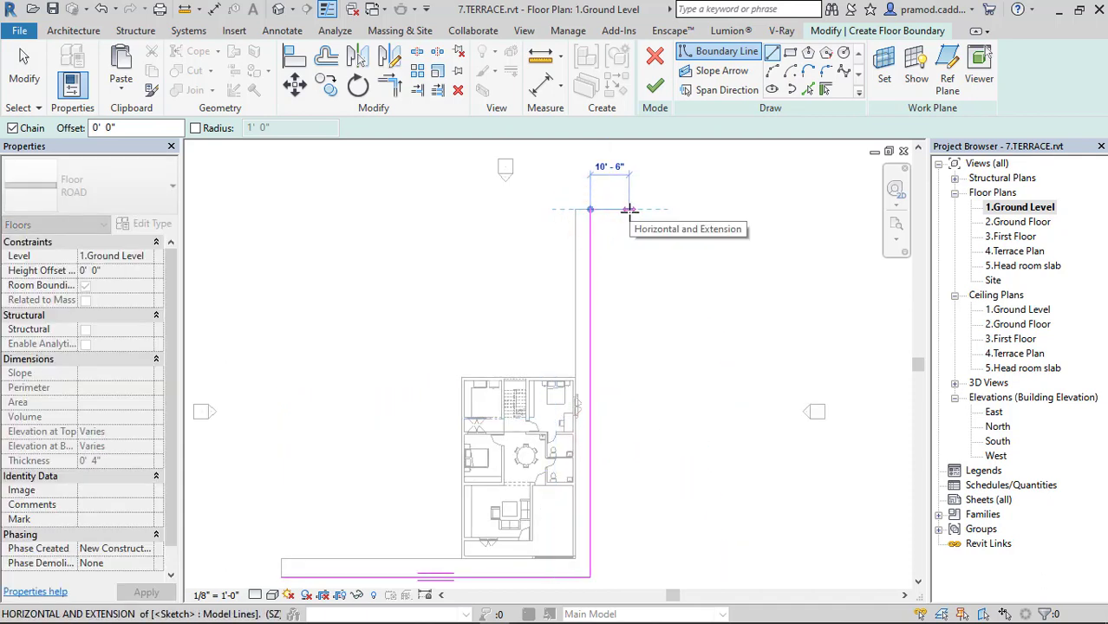
Close the T-shaped outline with the lower-right, bottom and left edges and finish the floor
{"action": "middle_click_drag", "start_coordinate": [626, 575], "coordinate": [619, 452]}
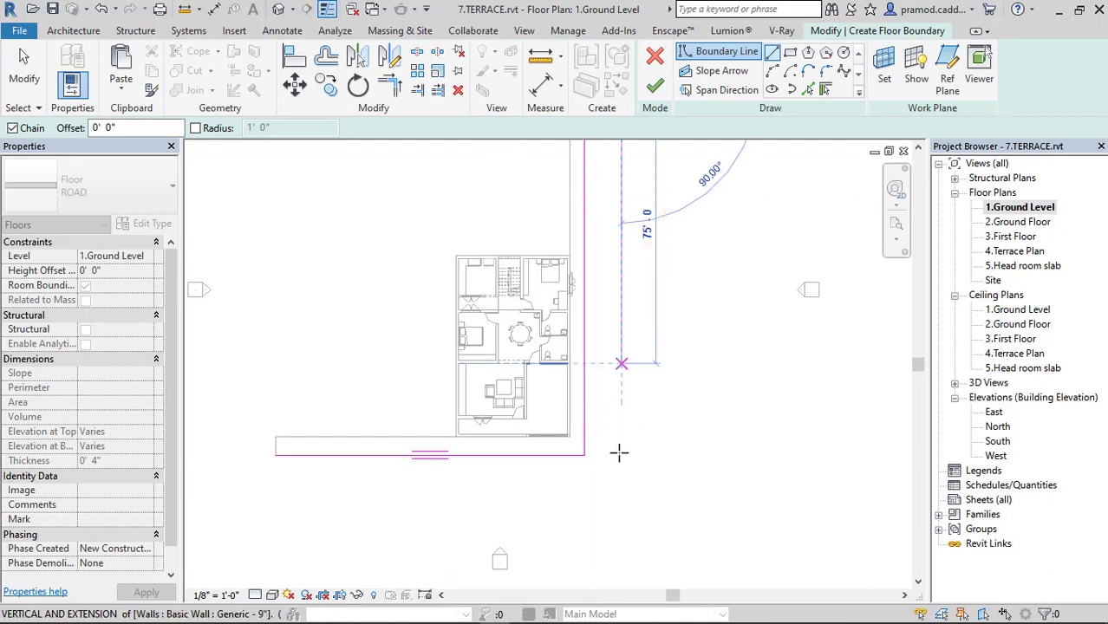
{"action": "left_click", "coordinate": [618, 457]}
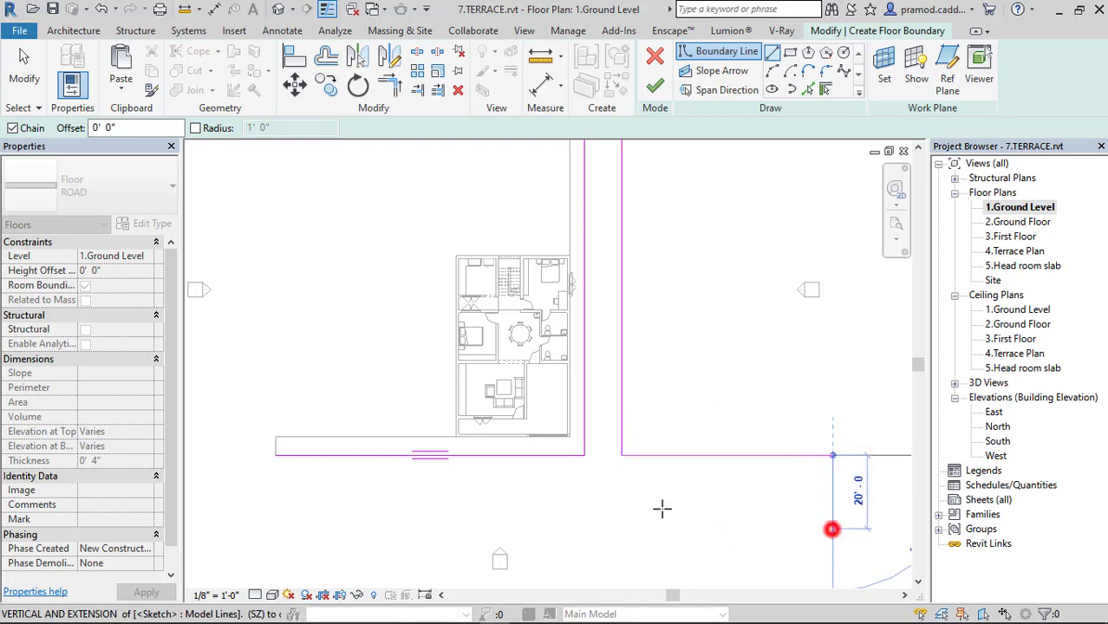
{"action": "left_click", "coordinate": [831, 529]}
{"action": "left_click", "coordinate": [276, 528]}
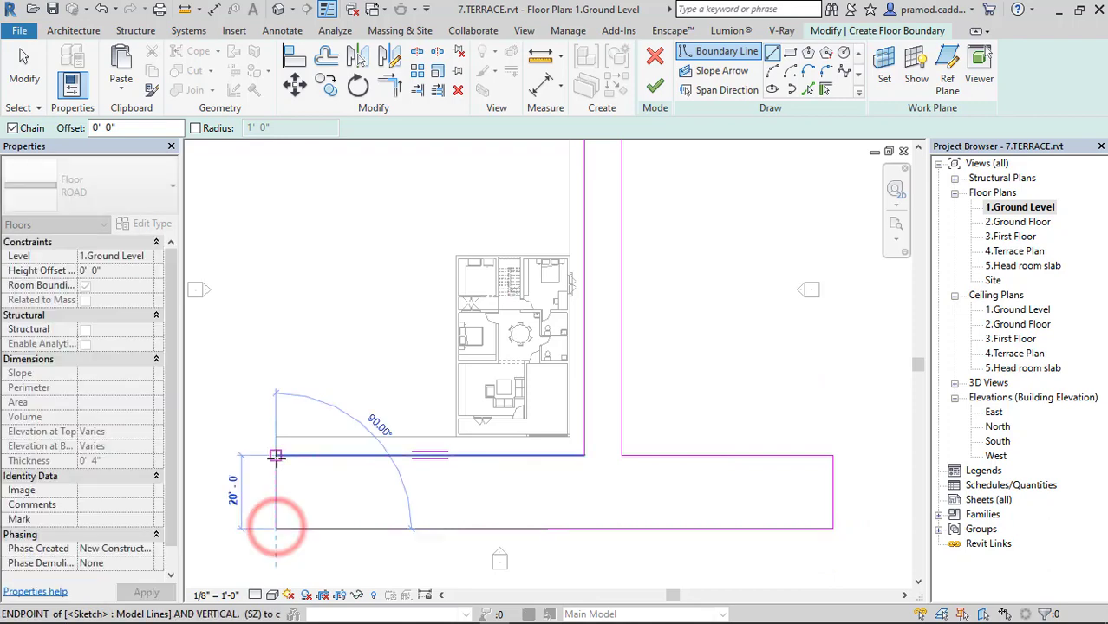
{"action": "left_click", "coordinate": [276, 455]}
{"action": "left_click", "coordinate": [655, 85]}
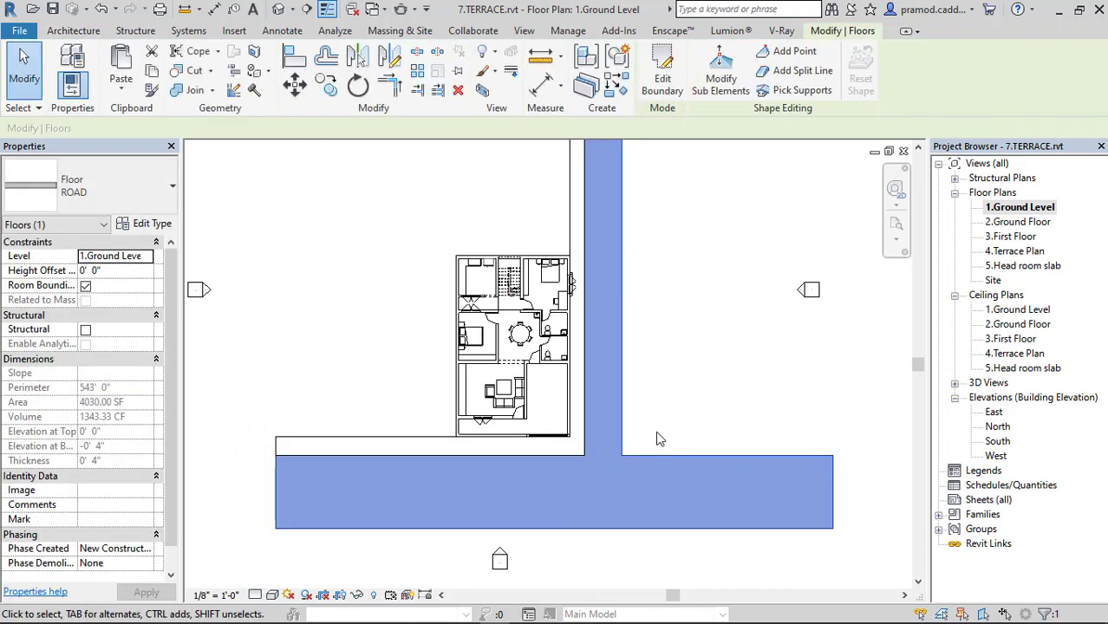
Start another floor and sketch a narrow strip outline along the road's inner edge
{"action": "left_click", "coordinate": [75, 30]}
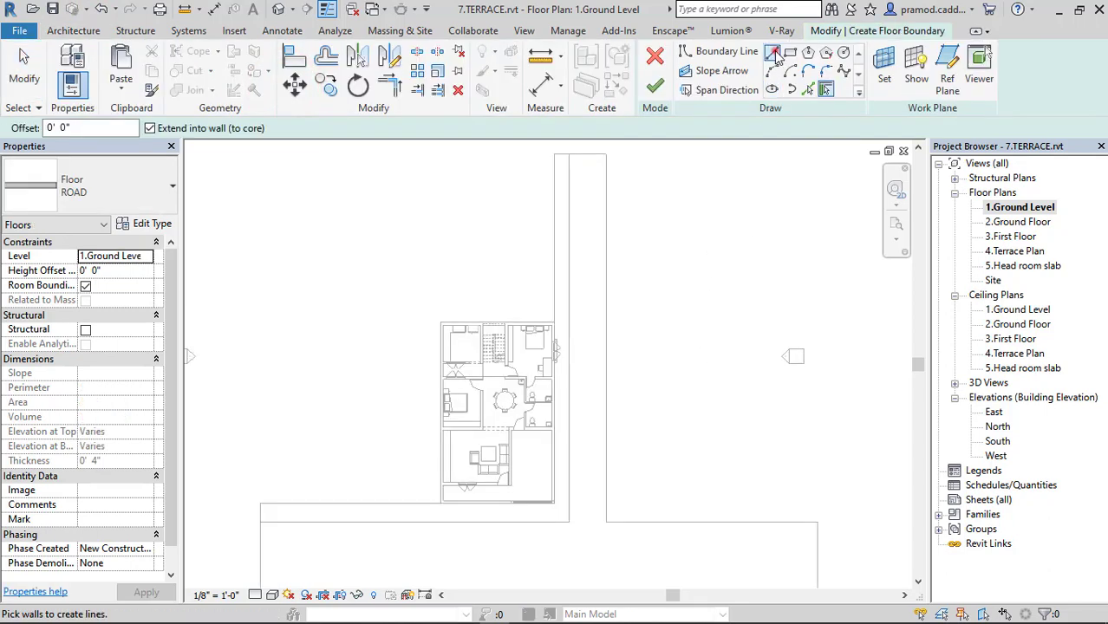
{"action": "left_click", "coordinate": [607, 154]}
{"action": "left_click", "coordinate": [607, 521]}
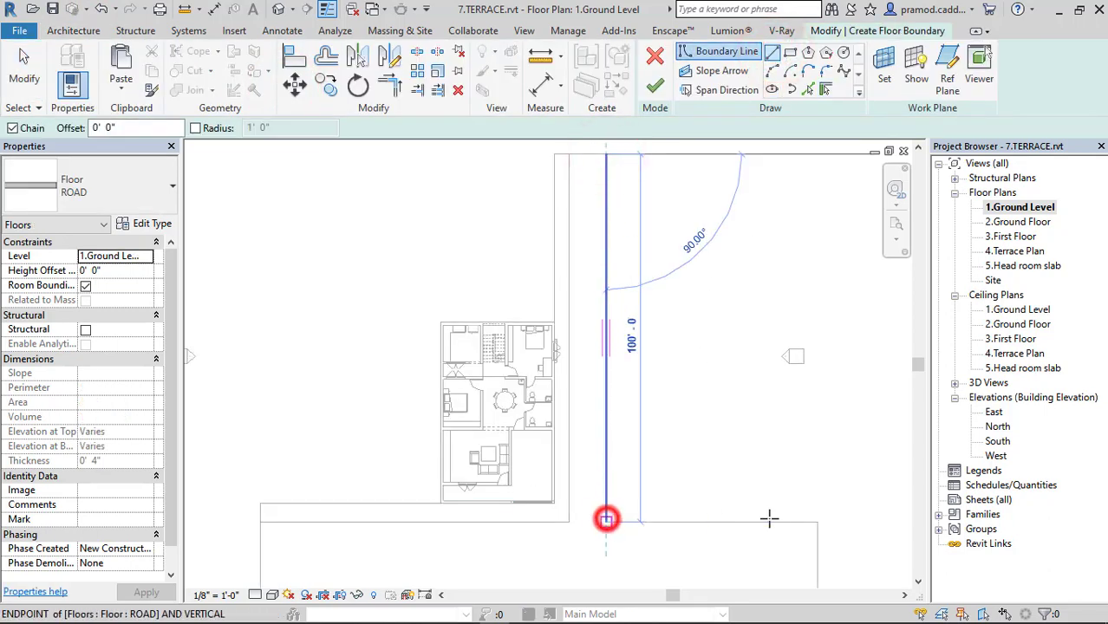
{"action": "left_click", "coordinate": [817, 521]}
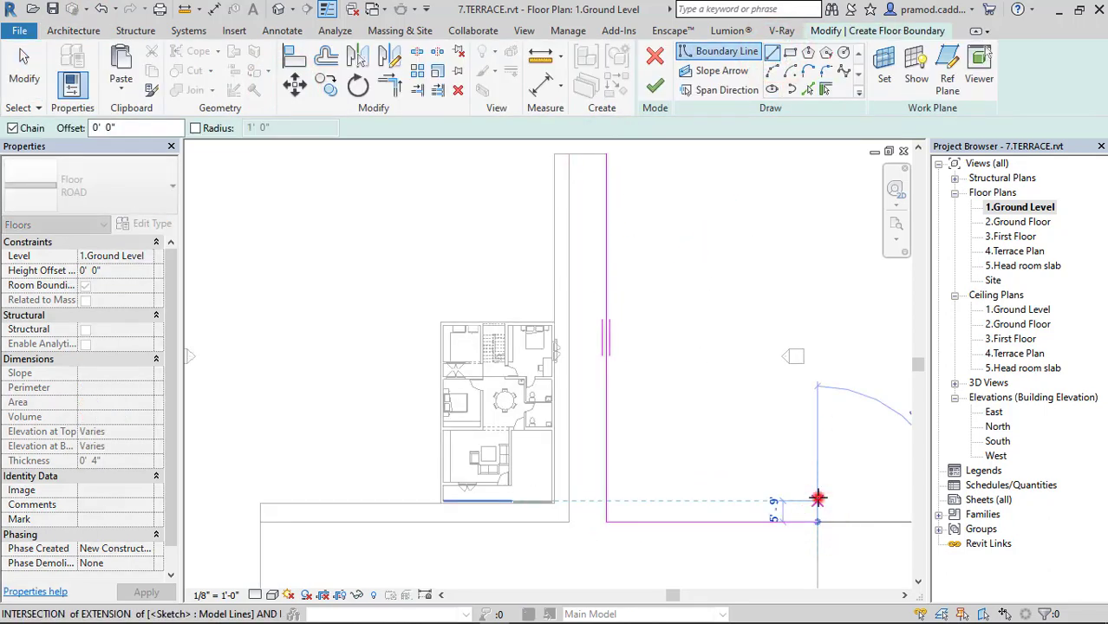
{"action": "left_click", "coordinate": [634, 500]}
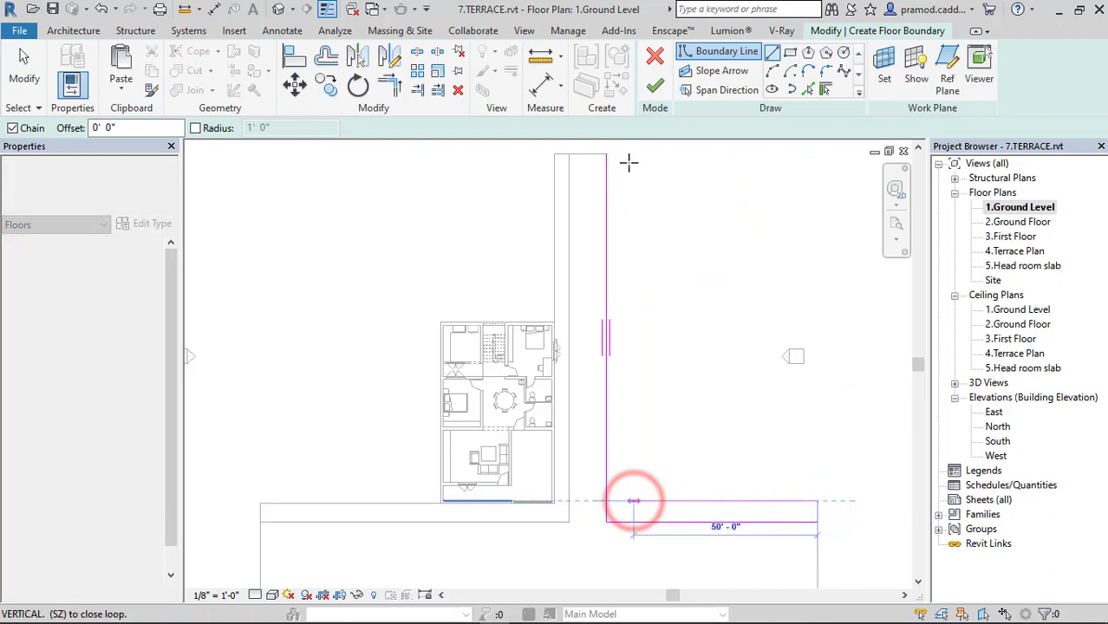
{"action": "left_click", "coordinate": [632, 154]}
{"action": "left_click", "coordinate": [608, 154]}
{"action": "key", "text": "Escape"}
{"action": "key", "text": "Escape"}
{"action": "left_click", "coordinate": [638, 203]}
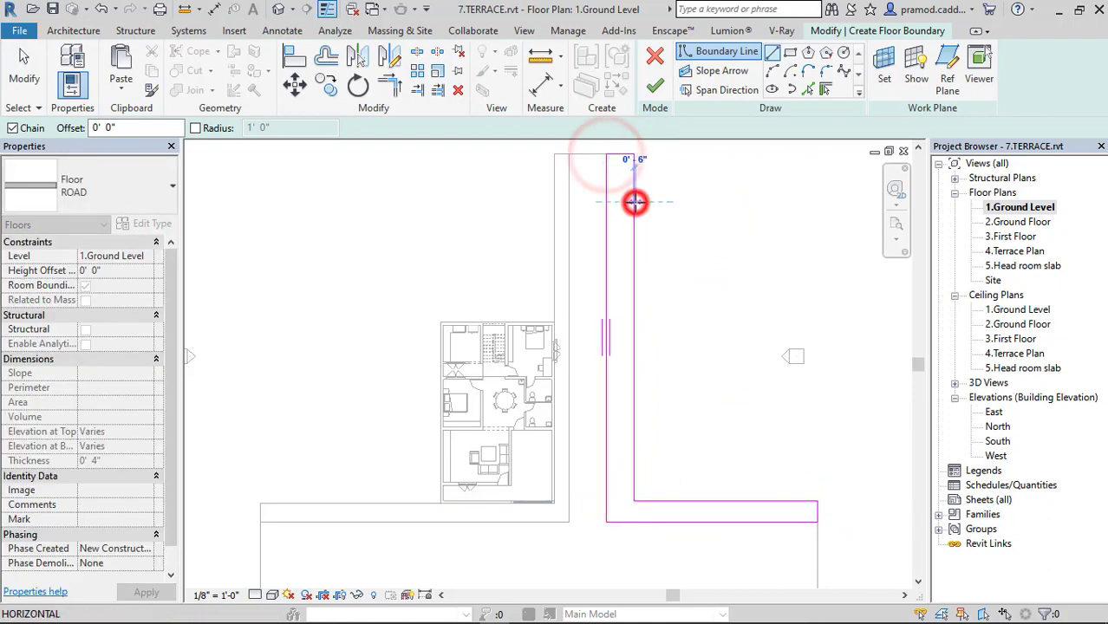
Set the strip width to 5', add the strip along the road's bottom edge, and finish
{"action": "left_click", "coordinate": [634, 209]}
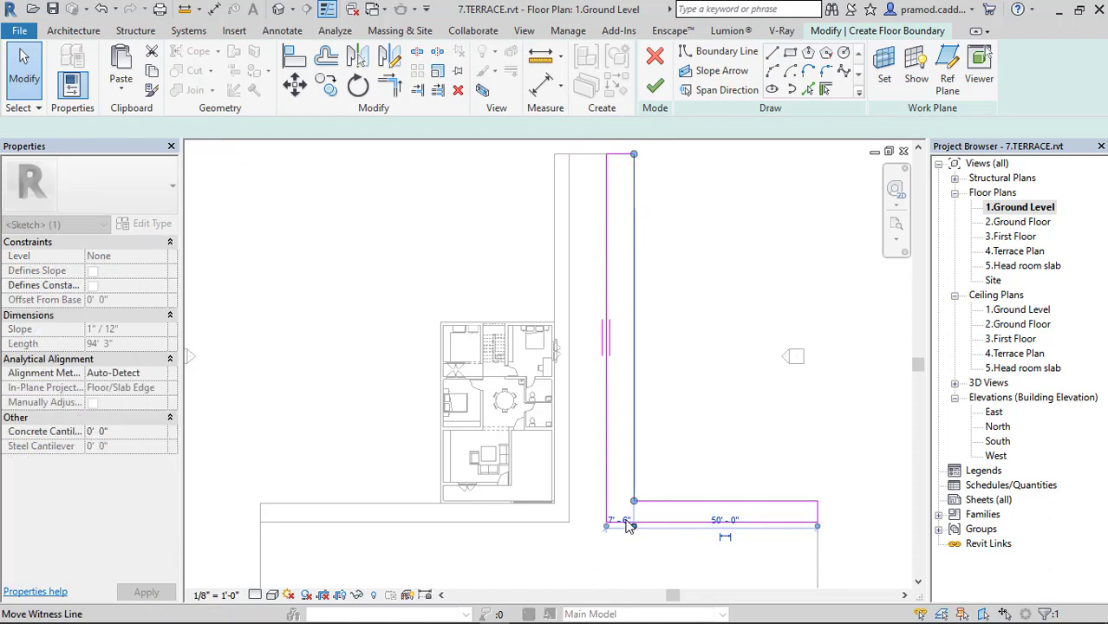
{"action": "left_click", "coordinate": [621, 520]}
{"action": "key", "text": "Return"}
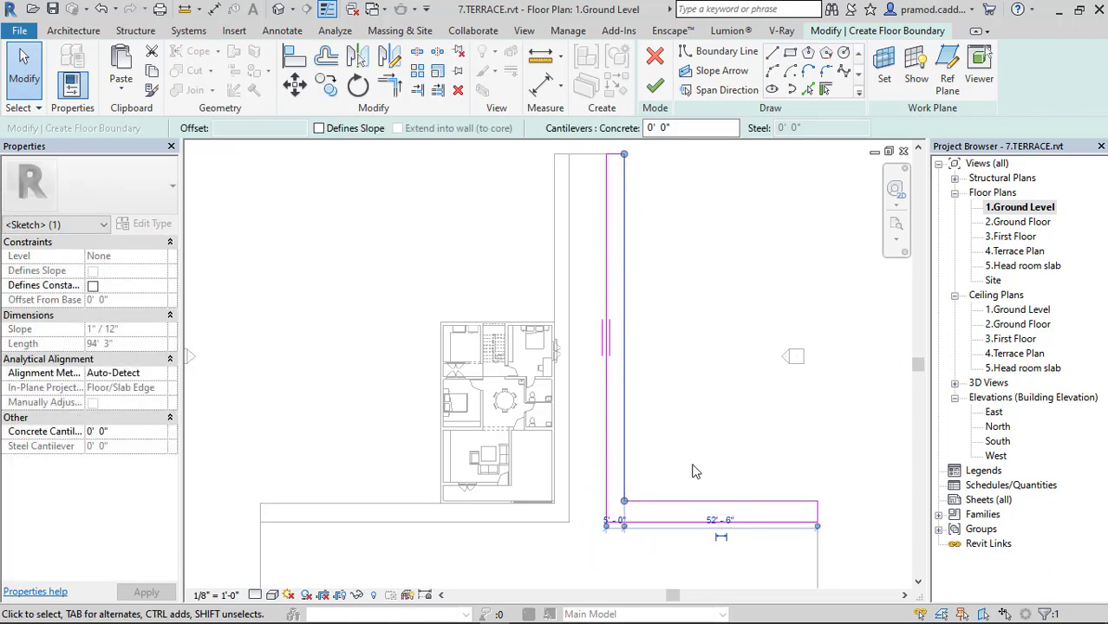
{"action": "middle_click_drag", "start_coordinate": [789, 178], "coordinate": [779, 53]}
{"action": "key", "text": "Escape"}
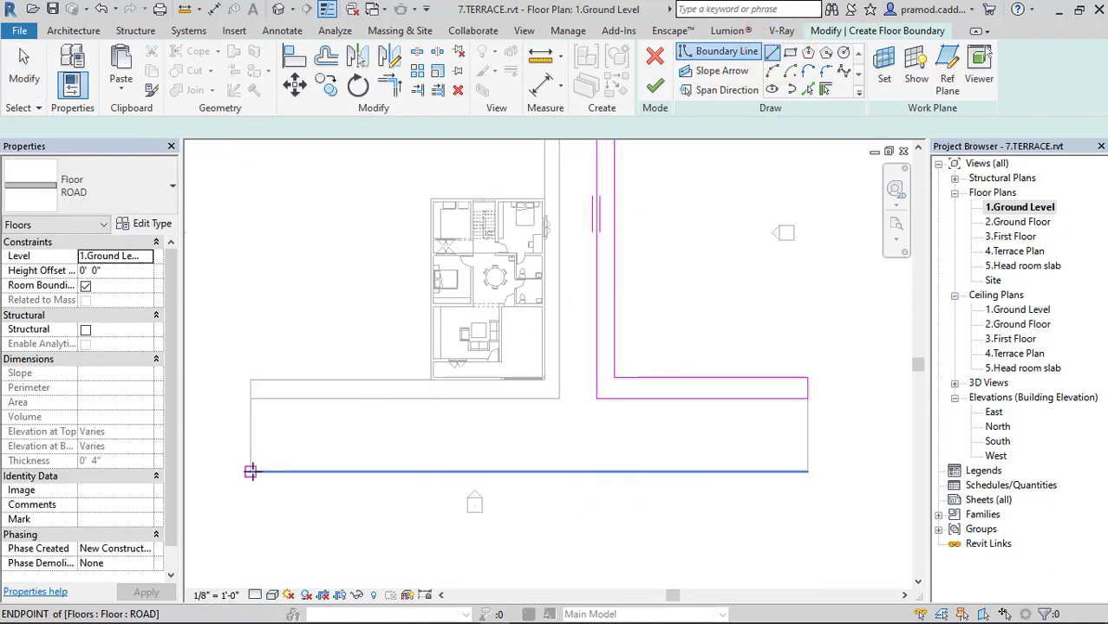
{"action": "left_click", "coordinate": [252, 472]}
{"action": "left_click", "coordinate": [807, 473]}
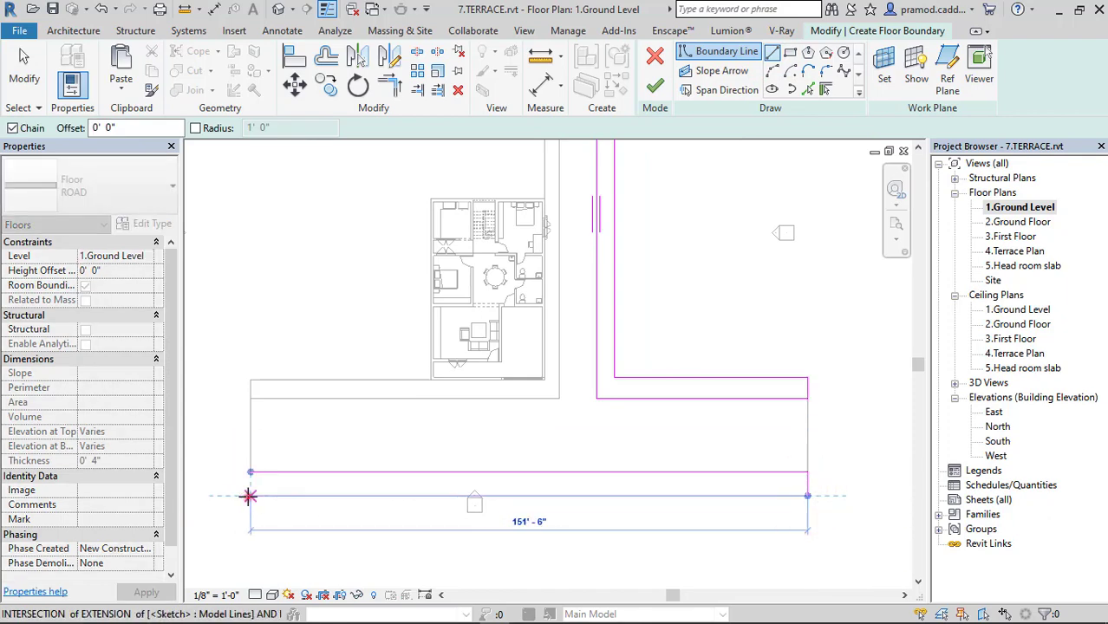
{"action": "left_click", "coordinate": [250, 496]}
{"action": "left_click", "coordinate": [655, 87]}
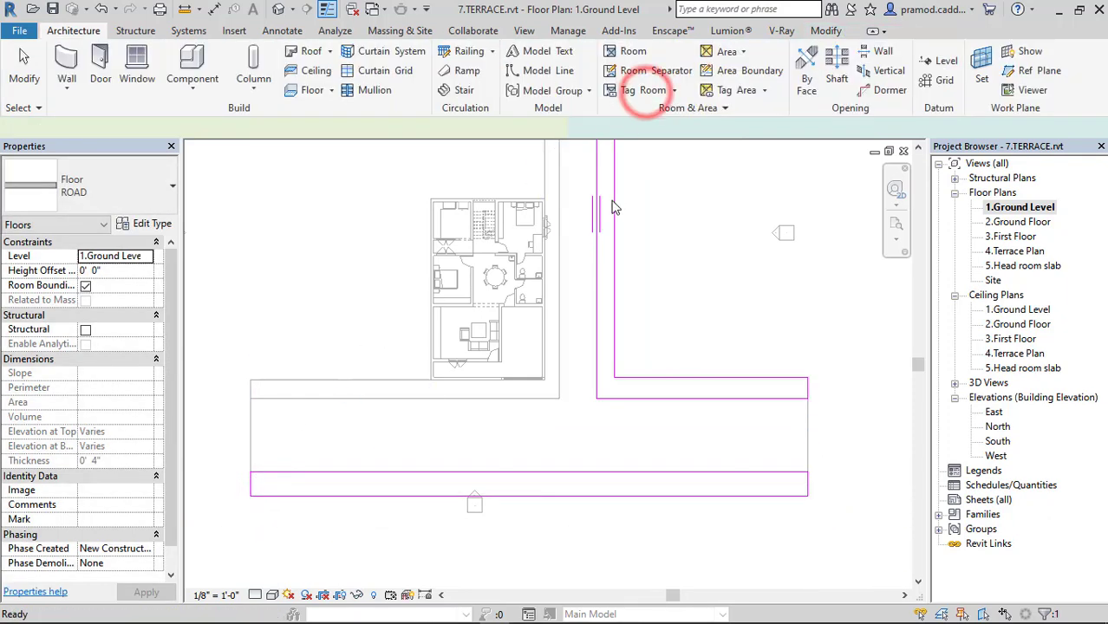
In 3D, give the main road floor a -0' 2" Height Offset From Level and orbit to the gate
{"action": "left_click", "coordinate": [274, 11]}
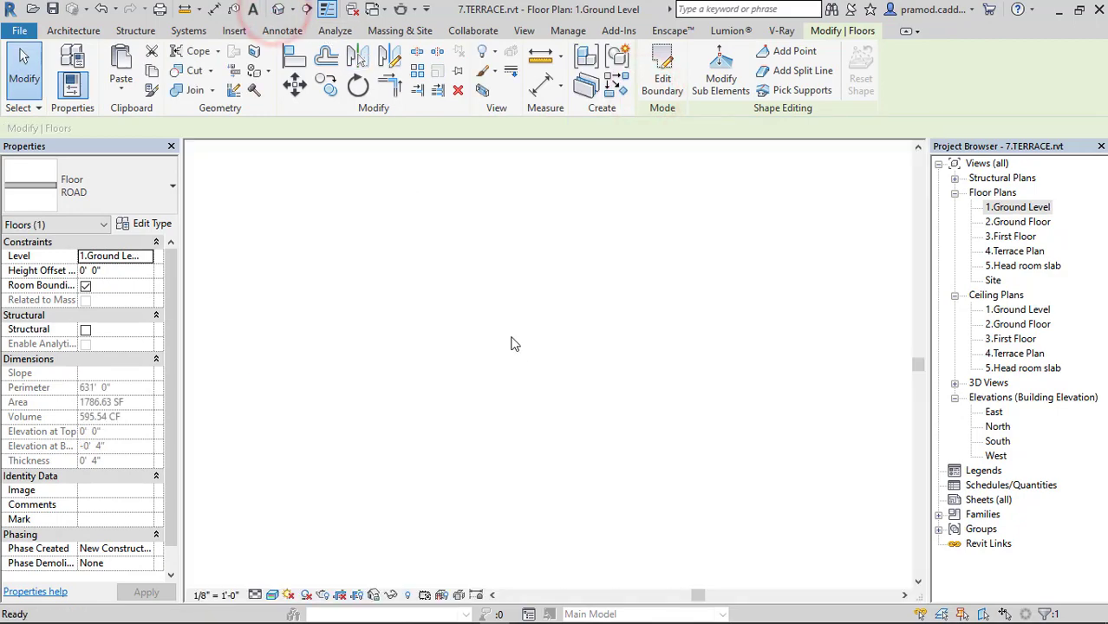
{"action": "middle_click_drag", "start_coordinate": [516, 357], "coordinate": [542, 428], "text": "shift"}
{"action": "scroll", "coordinate": [520, 417], "scroll_direction": "up", "scroll_amount": 2}
{"action": "left_click", "coordinate": [471, 478]}
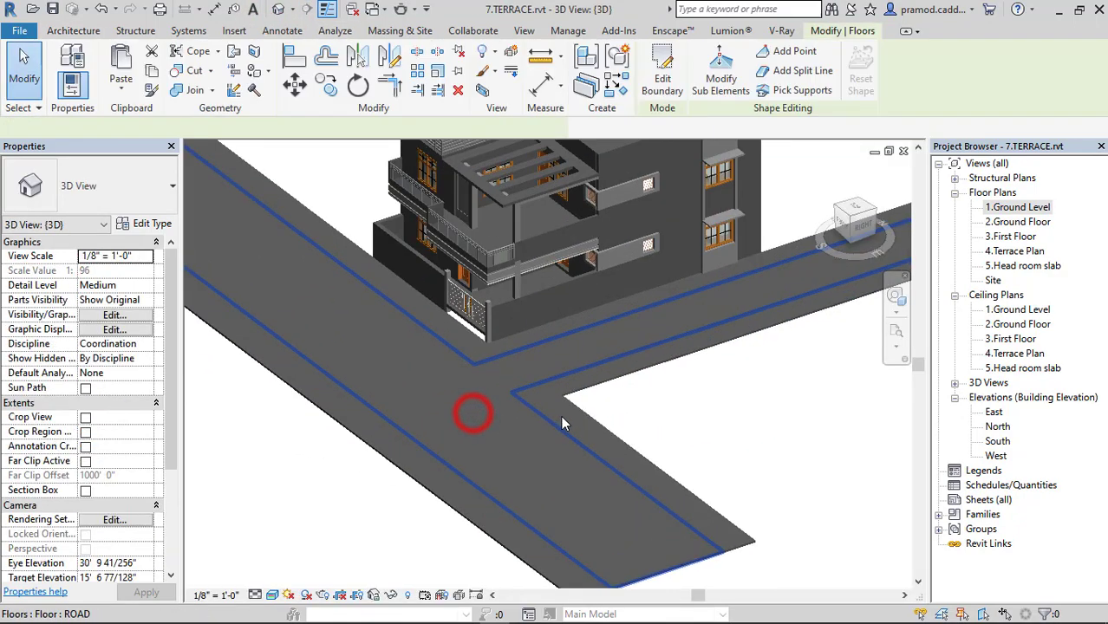
{"action": "scroll", "coordinate": [593, 422], "scroll_direction": "up", "scroll_amount": 2}
{"action": "left_click", "coordinate": [122, 274]}
{"action": "type", "text": "-0' 2\""}
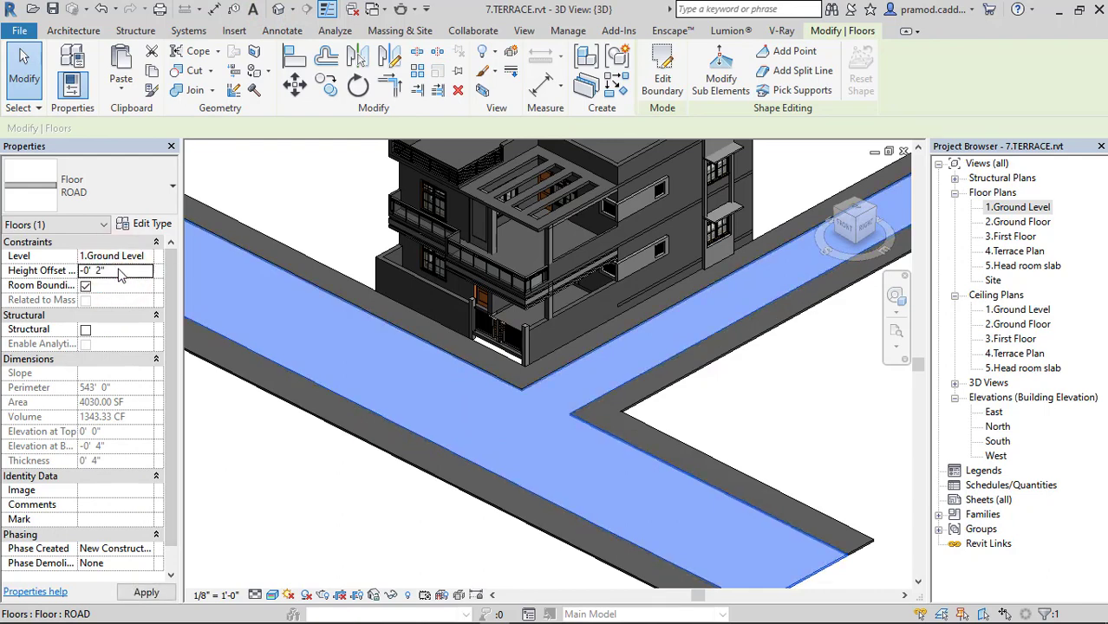
{"action": "scroll", "coordinate": [525, 389], "scroll_direction": "up", "scroll_amount": 2}
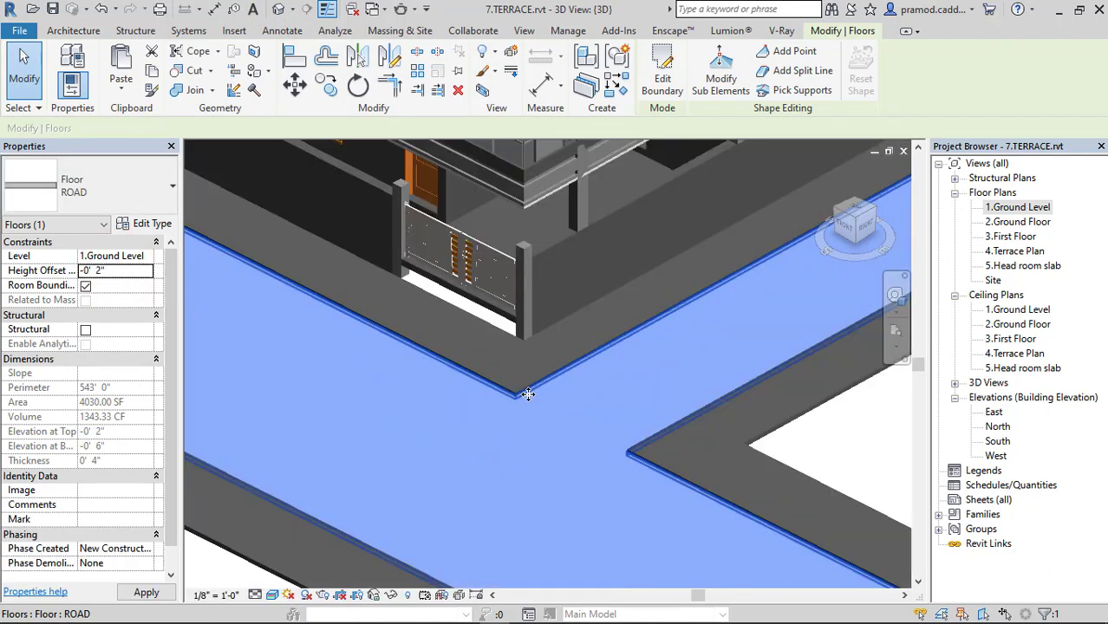
{"action": "scroll", "coordinate": [530, 387], "scroll_direction": "up", "scroll_amount": 3}
{"action": "key", "text": "Escape"}
{"action": "scroll", "coordinate": [530, 387], "scroll_direction": "down", "scroll_amount": 5}
{"action": "mouse_move", "coordinate": [485, 389]}
{"action": "middle_mouse_down", "text": "shift"}
{"action": "mouse_move", "coordinate": [563, 376]}
{"action": "mouse_move", "coordinate": [470, 400]}
{"action": "mouse_move", "coordinate": [572, 398]}
{"action": "mouse_move", "coordinate": [368, 374]}
{"action": "mouse_move", "coordinate": [451, 408]}
{"action": "middle_mouse_up", "text": "shift"}
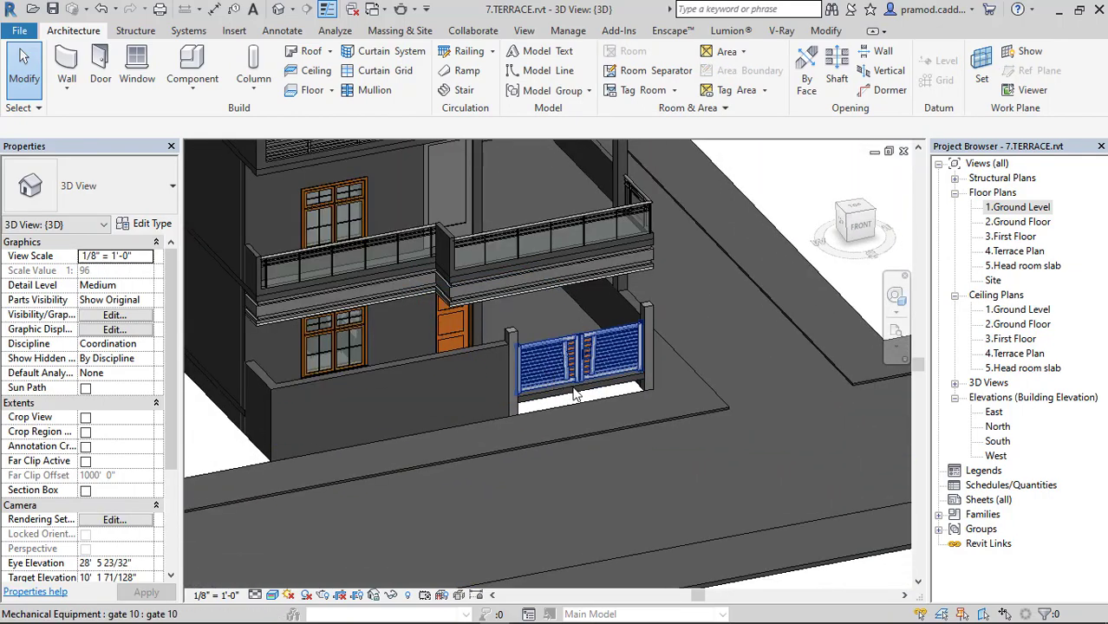
{"action": "scroll", "coordinate": [497, 458], "scroll_direction": "up", "scroll_amount": 2}
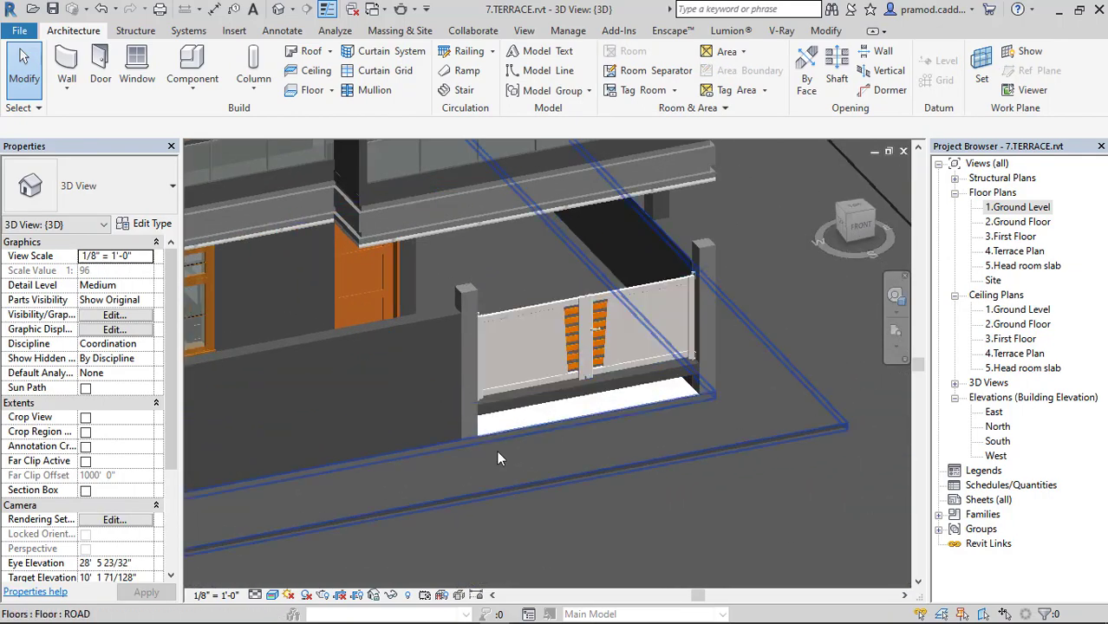
Create a Model In-Place family in the Stairs category named Stairs 1
{"action": "left_click", "coordinate": [186, 94]}
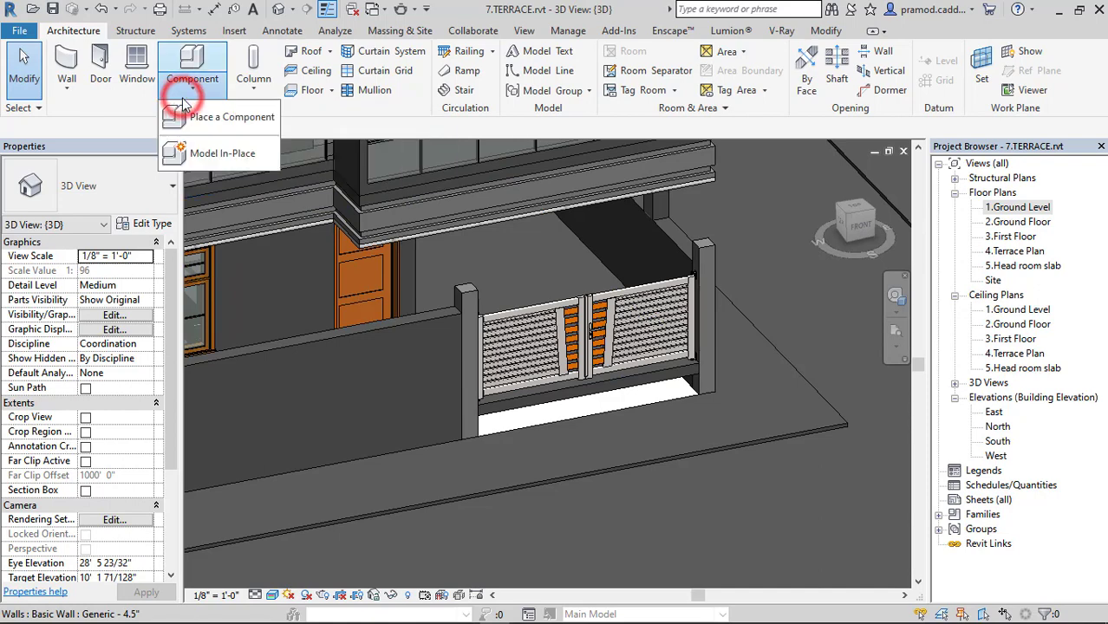
{"action": "left_click", "coordinate": [223, 152]}
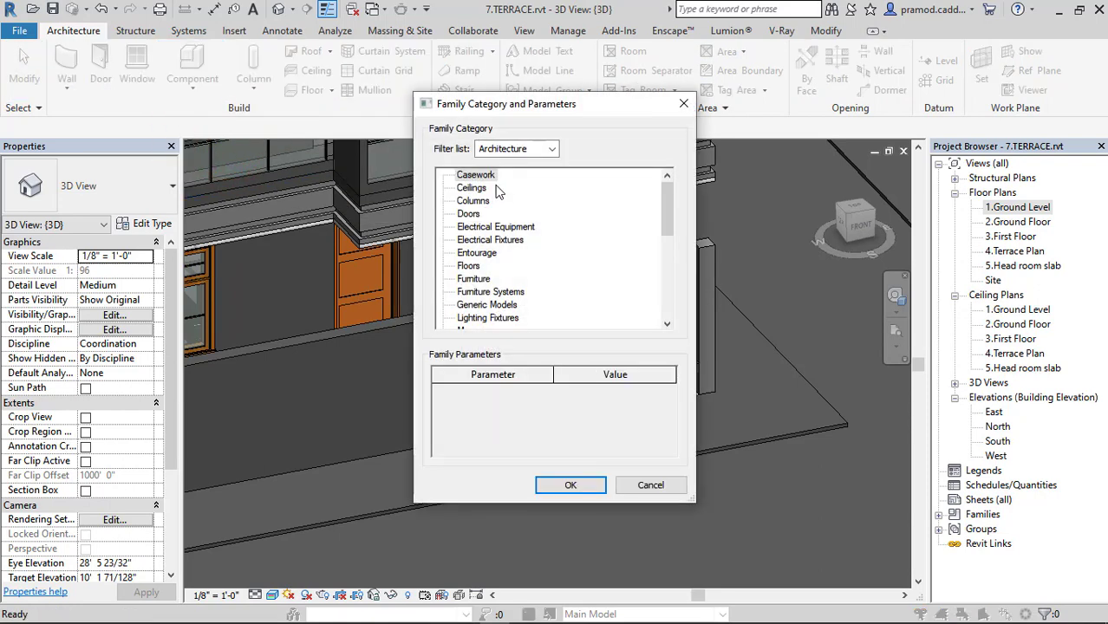
{"action": "scroll", "coordinate": [490, 226], "scroll_direction": "down", "scroll_amount": 2}
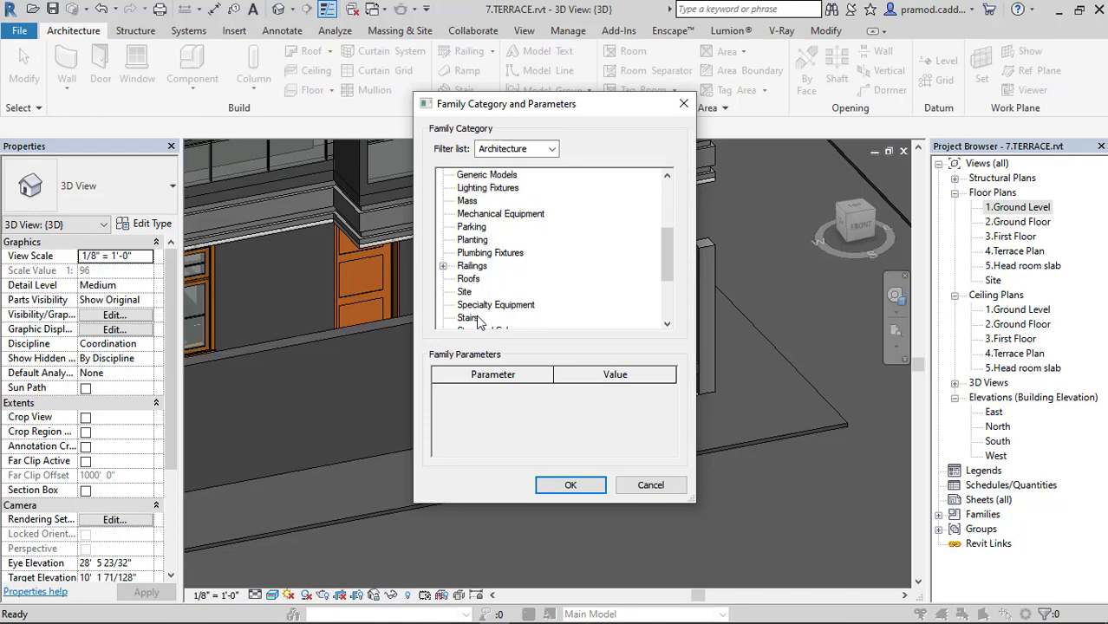
{"action": "left_click", "coordinate": [473, 318]}
{"action": "left_click", "coordinate": [570, 486]}
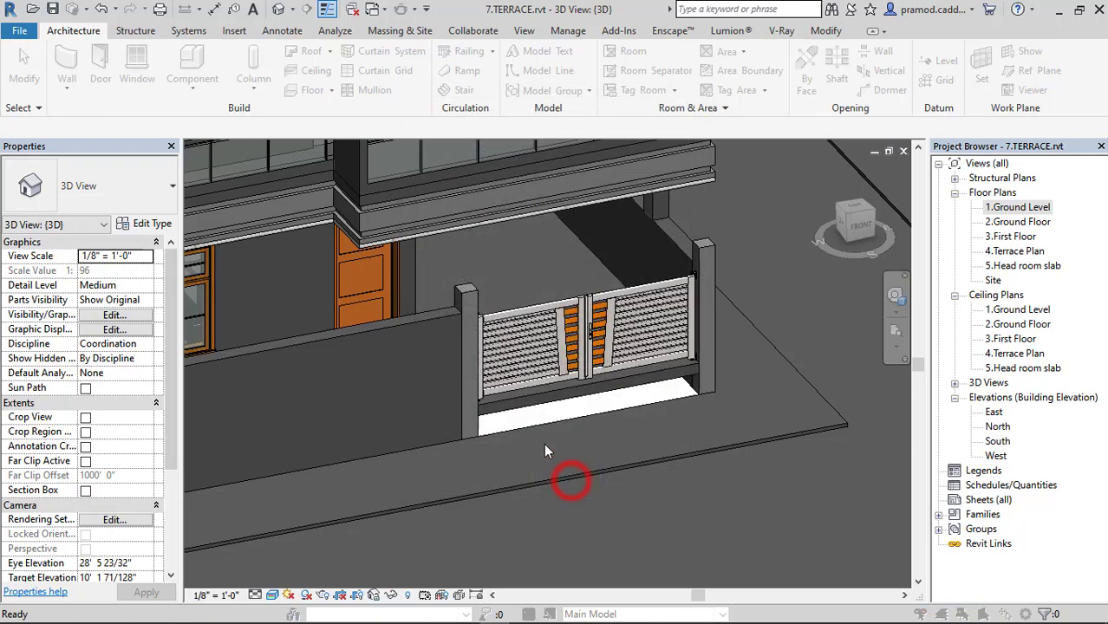
{"action": "left_click", "coordinate": [544, 349]}
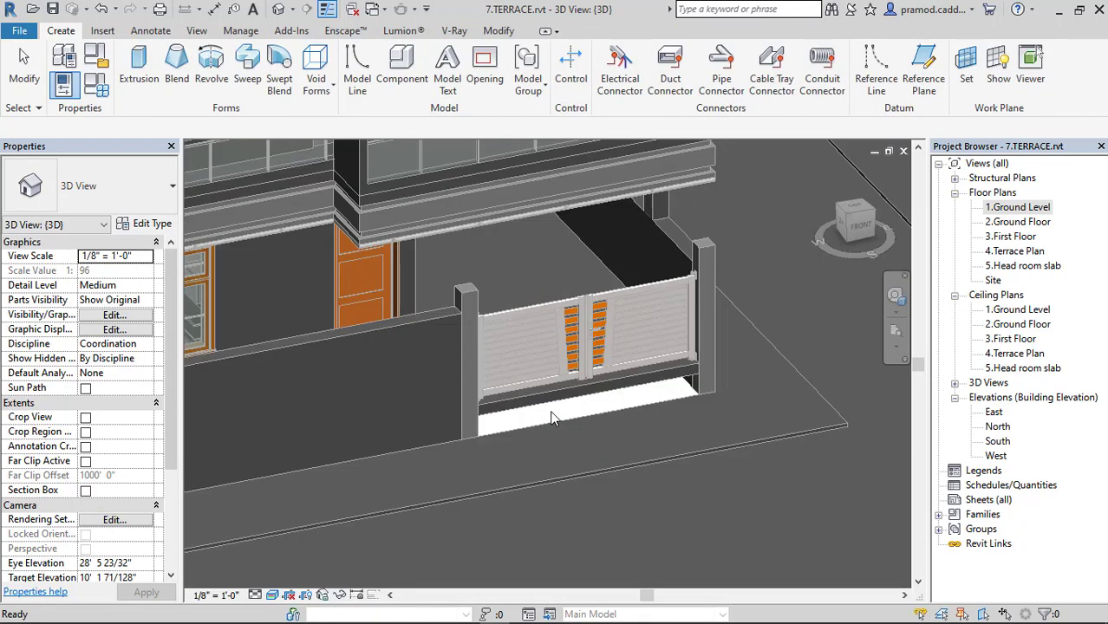
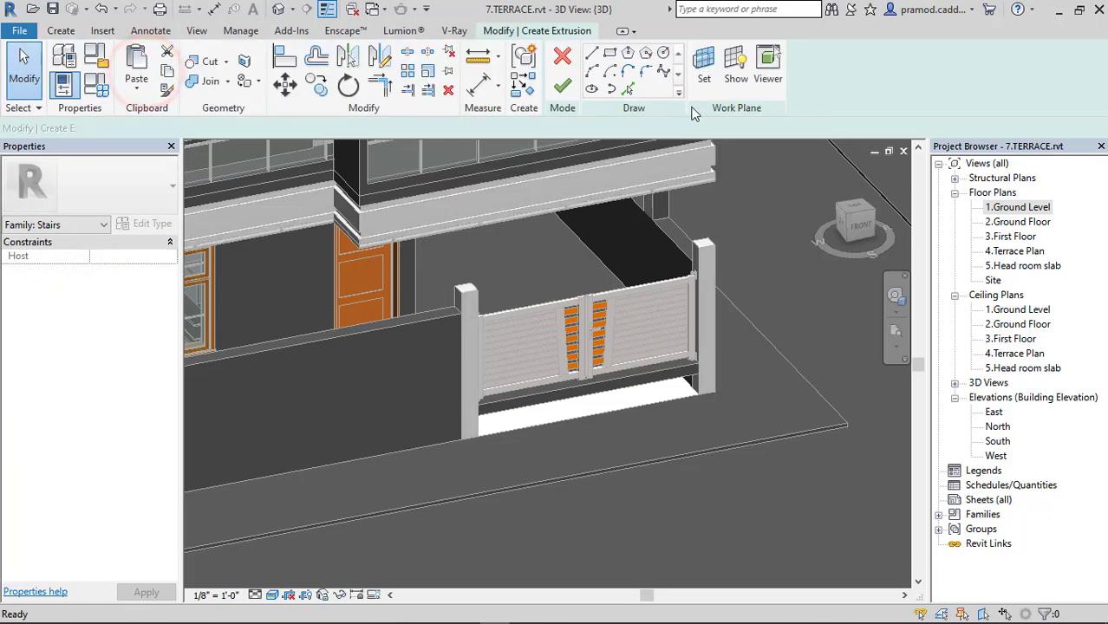
Set the extrusion's work plane by picking the boundary wall face next to the gate
{"action": "left_click", "coordinate": [704, 67]}
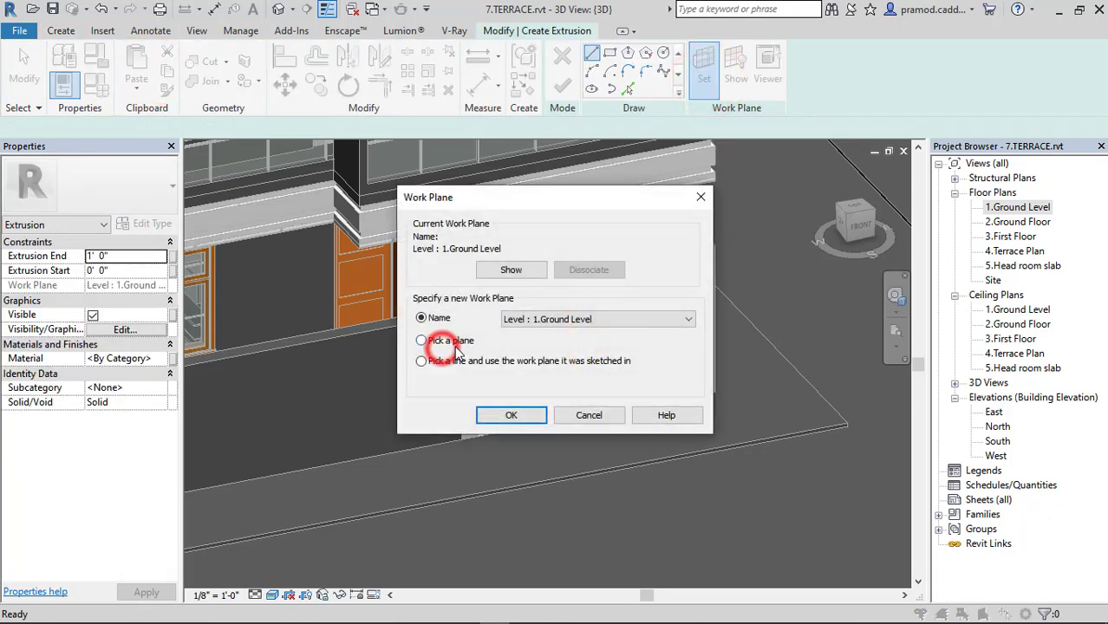
{"action": "left_click", "coordinate": [498, 416]}
{"action": "scroll", "coordinate": [539, 359], "scroll_direction": "up", "scroll_amount": 3}
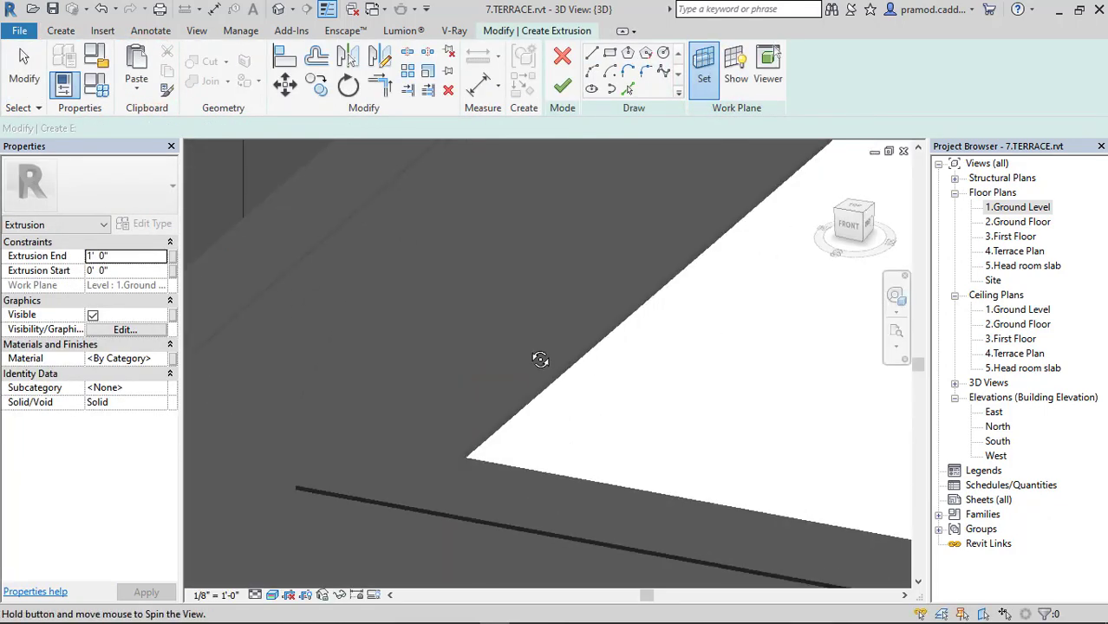
{"action": "scroll", "coordinate": [539, 359], "scroll_direction": "down", "scroll_amount": 2}
{"action": "middle_click_drag", "start_coordinate": [408, 328], "coordinate": [603, 414]}
{"action": "scroll", "coordinate": [603, 415], "scroll_direction": "up", "scroll_amount": 2}
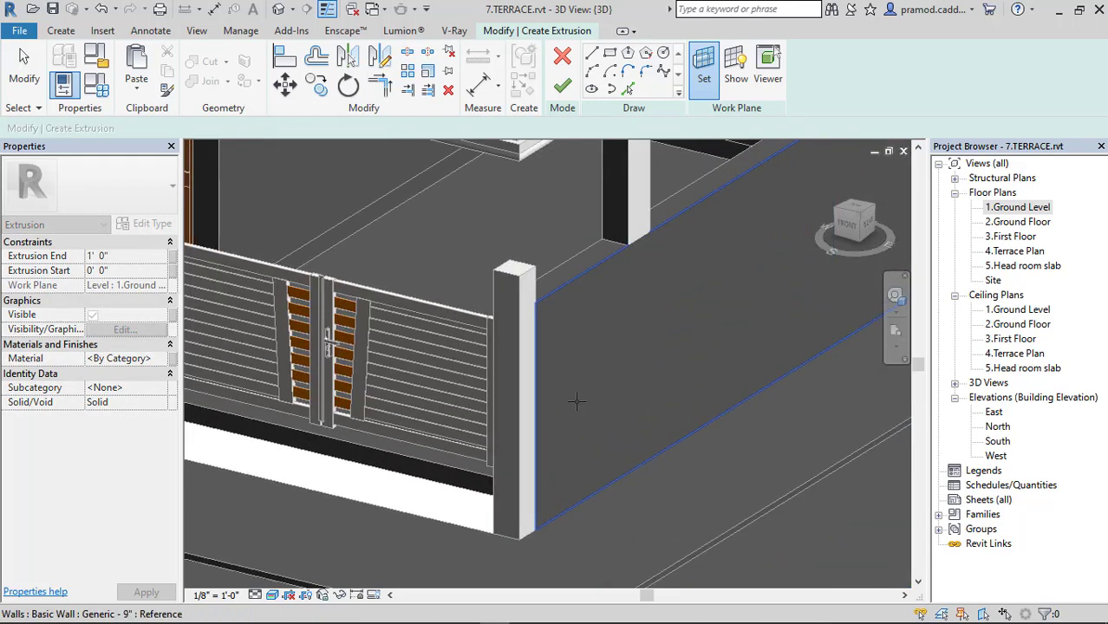
{"action": "left_click", "coordinate": [871, 223]}
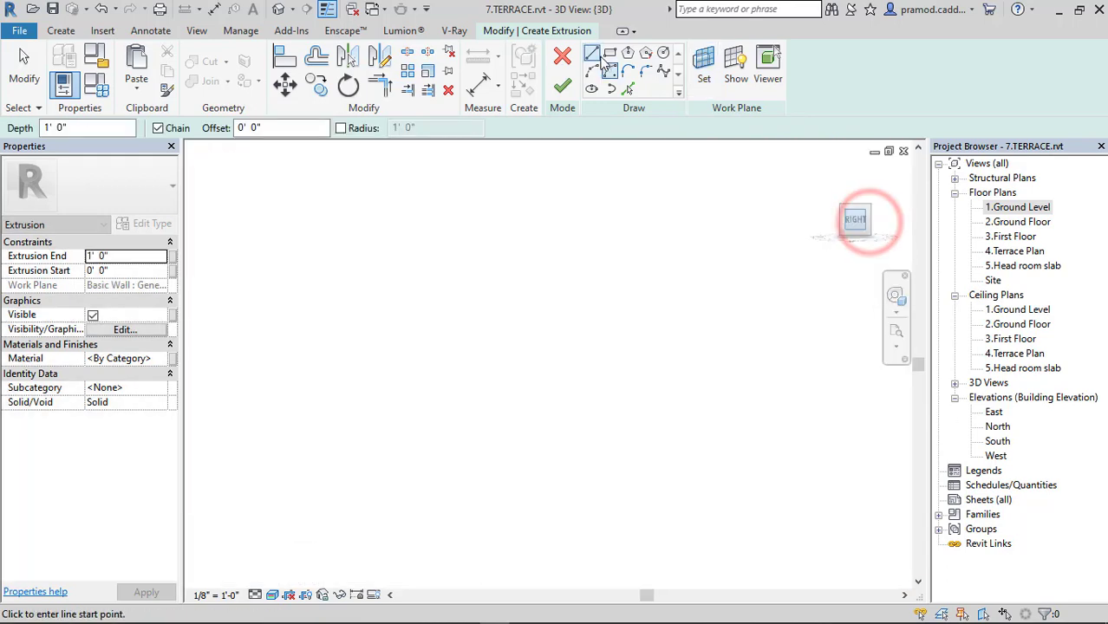
Show the wall straight on from the RIGHT in Wireframe, zoomed to the wall corner
{"action": "left_click", "coordinate": [592, 52]}
{"action": "middle_click_drag", "start_coordinate": [498, 322], "coordinate": [470, 364]}
{"action": "scroll", "coordinate": [470, 364], "scroll_direction": "up", "scroll_amount": 2}
{"action": "scroll", "coordinate": [425, 399], "scroll_direction": "up", "scroll_amount": 3}
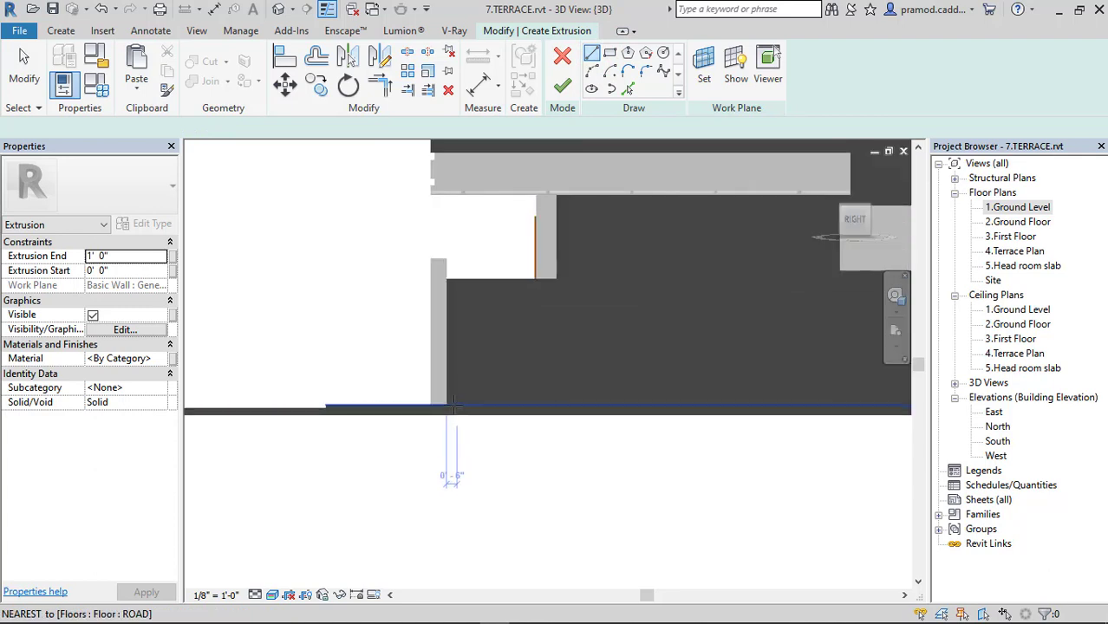
{"action": "left_click", "coordinate": [273, 595]}
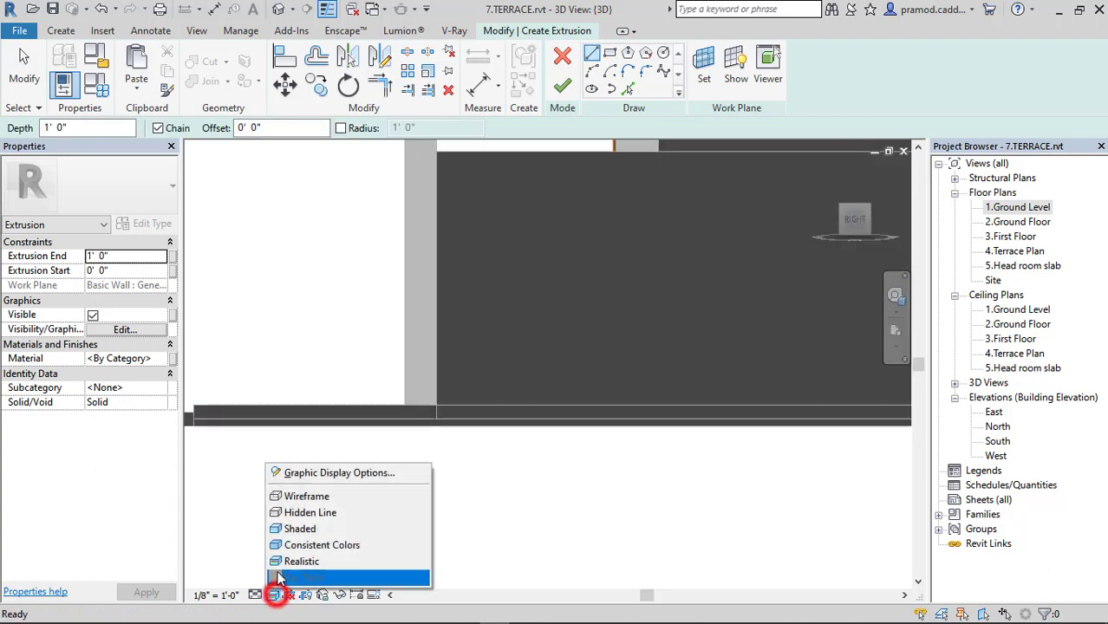
{"action": "left_click", "coordinate": [286, 488]}
{"action": "left_click", "coordinate": [274, 595]}
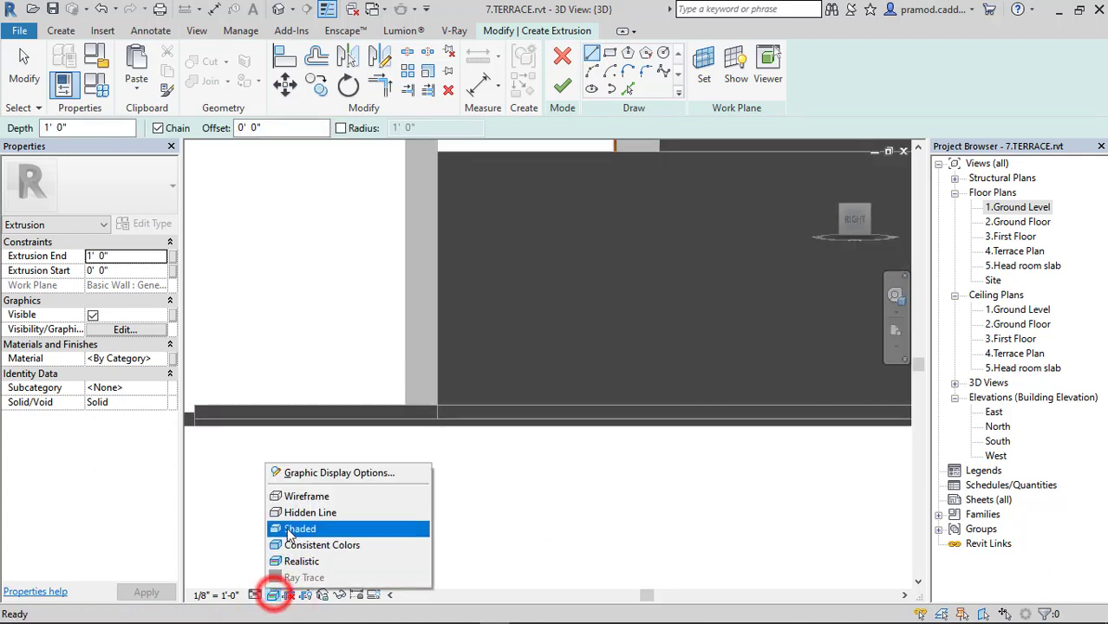
{"action": "left_click", "coordinate": [297, 495]}
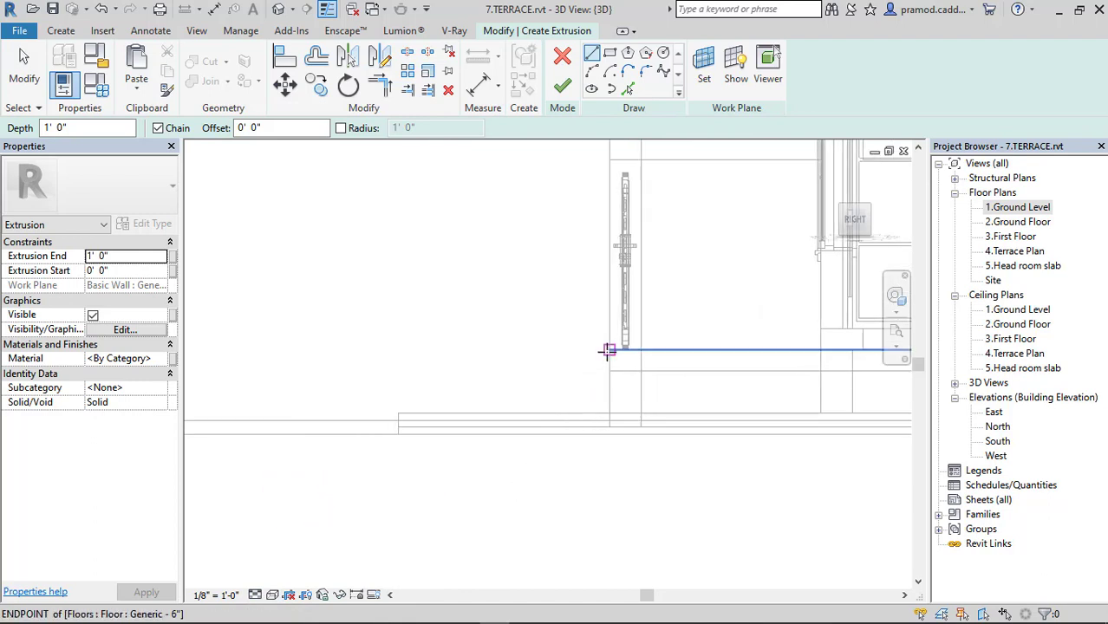
Draw a triangular wedge from the slab edge to the wall corner and finish the sketch
{"action": "left_click", "coordinate": [609, 350]}
{"action": "scroll", "coordinate": [440, 395], "scroll_direction": "up", "scroll_amount": 4}
{"action": "left_click", "coordinate": [361, 423]}
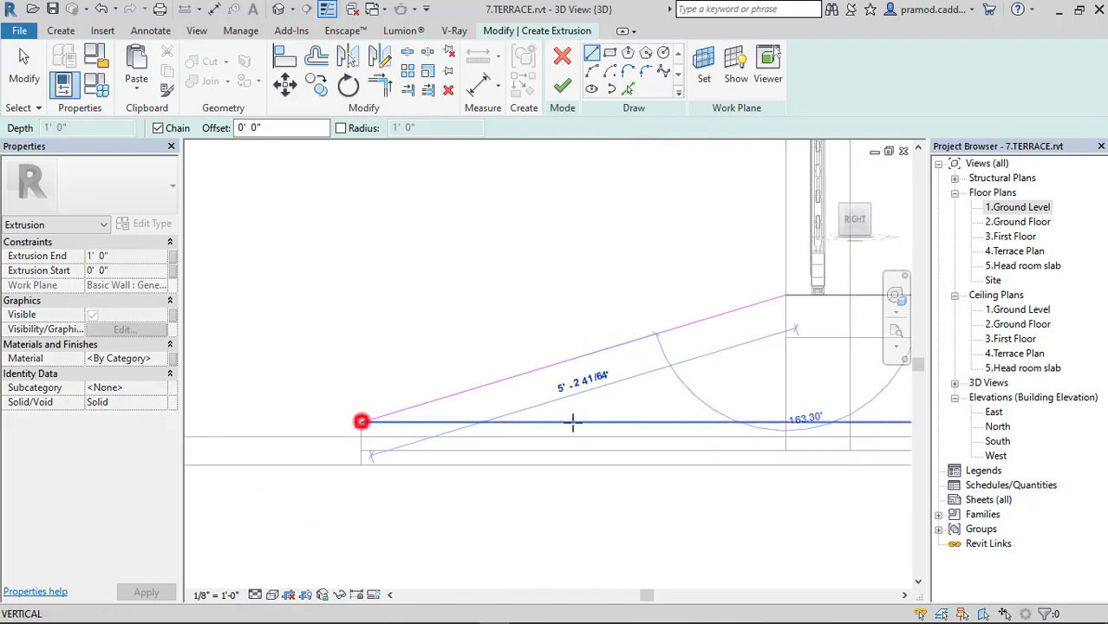
{"action": "left_click", "coordinate": [785, 423]}
{"action": "left_click", "coordinate": [784, 294]}
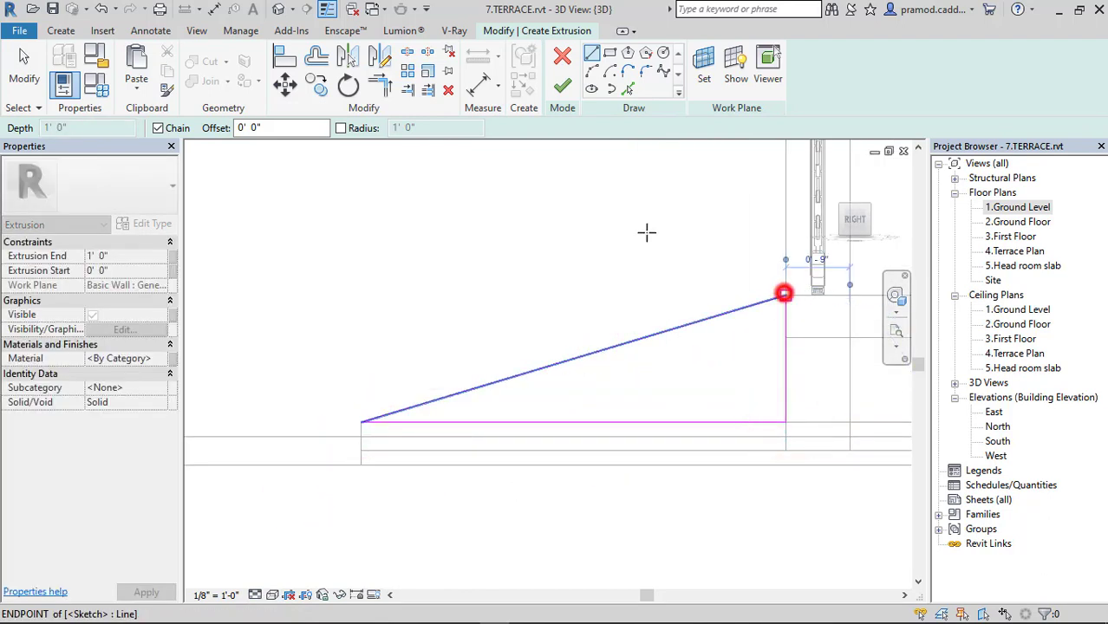
{"action": "left_click", "coordinate": [562, 85]}
{"action": "scroll", "coordinate": [457, 366], "scroll_direction": "down", "scroll_amount": 4}
Return to Shaded and stretch the wedge across the gate opening into an 11' 9" ramp
{"action": "left_click", "coordinate": [273, 592]}
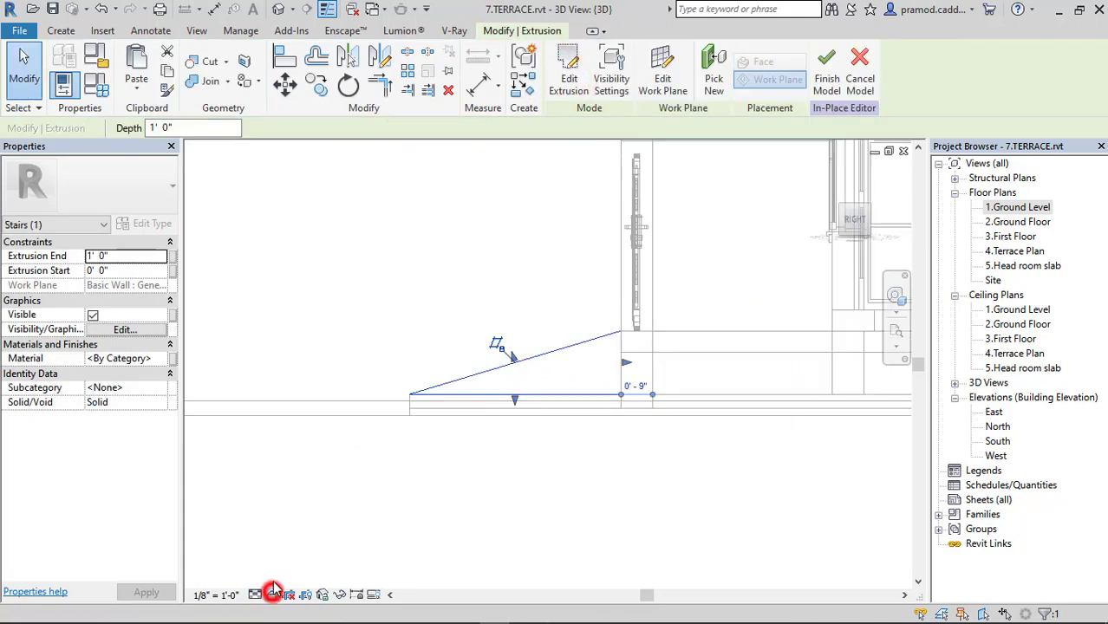
{"action": "left_click", "coordinate": [279, 560]}
{"action": "middle_click_drag", "start_coordinate": [280, 559], "coordinate": [555, 379], "text": "shift"}
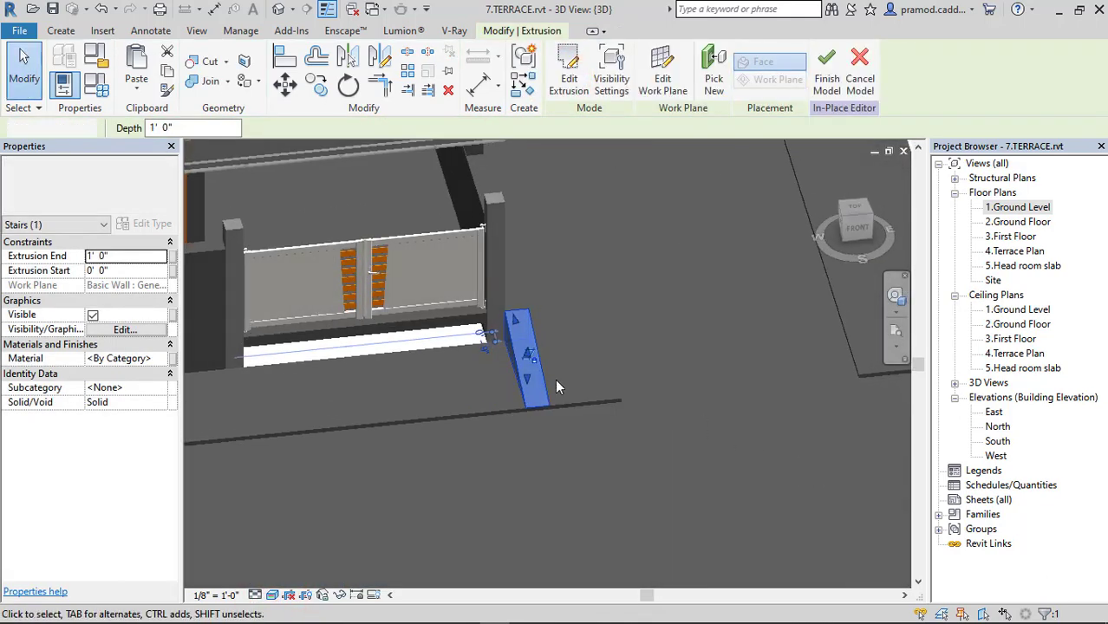
{"action": "left_click", "coordinate": [525, 352]}
{"action": "left_click_drag", "start_coordinate": [527, 357], "coordinate": [232, 375]}
{"action": "left_click_drag", "start_coordinate": [518, 354], "coordinate": [527, 357]}
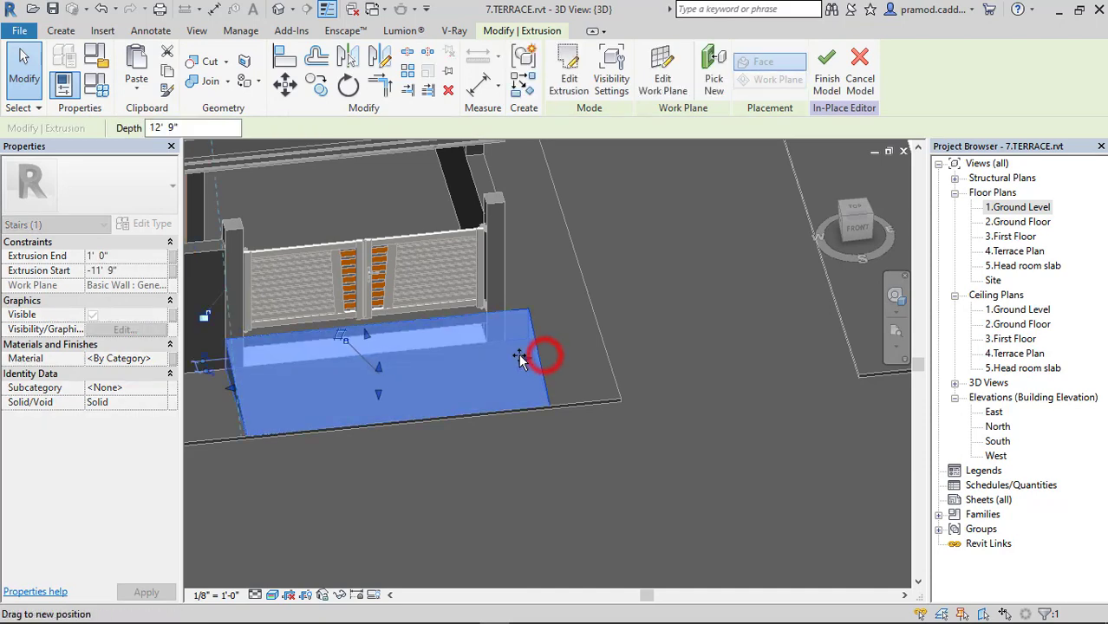
{"action": "middle_click_drag", "start_coordinate": [529, 360], "coordinate": [704, 94], "text": "shift"}
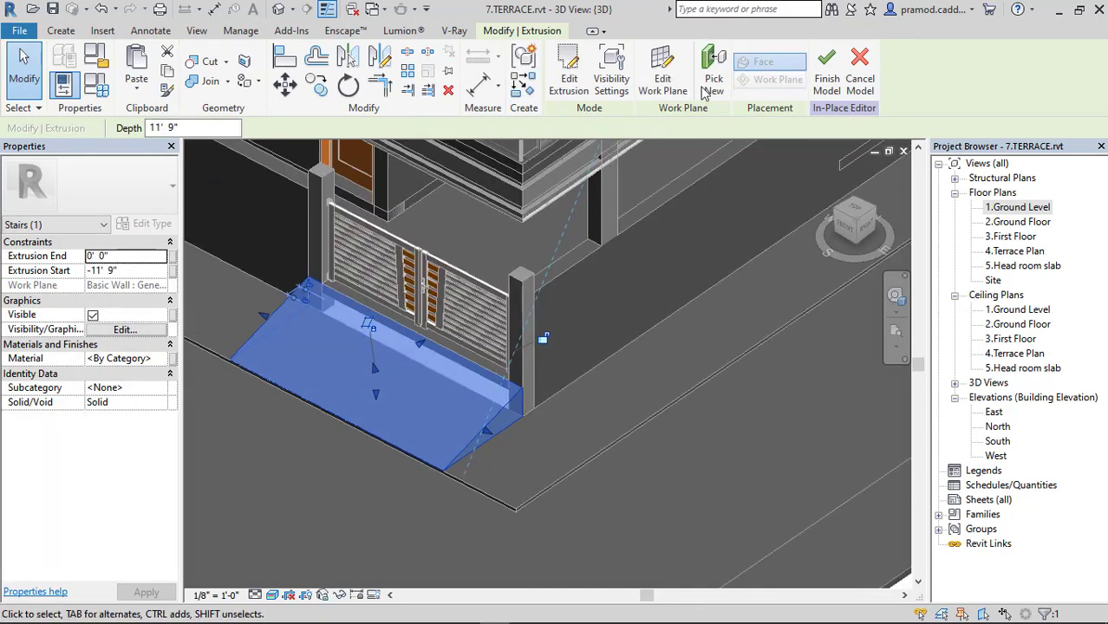
{"action": "mouse_move", "coordinate": [573, 320]}
{"action": "middle_mouse_down", "text": "shift"}
{"action": "mouse_move", "coordinate": [589, 330]}
{"action": "mouse_move", "coordinate": [543, 378]}
{"action": "middle_mouse_up", "text": "shift"}
{"action": "scroll", "coordinate": [614, 344], "scroll_direction": "up", "scroll_amount": 2}
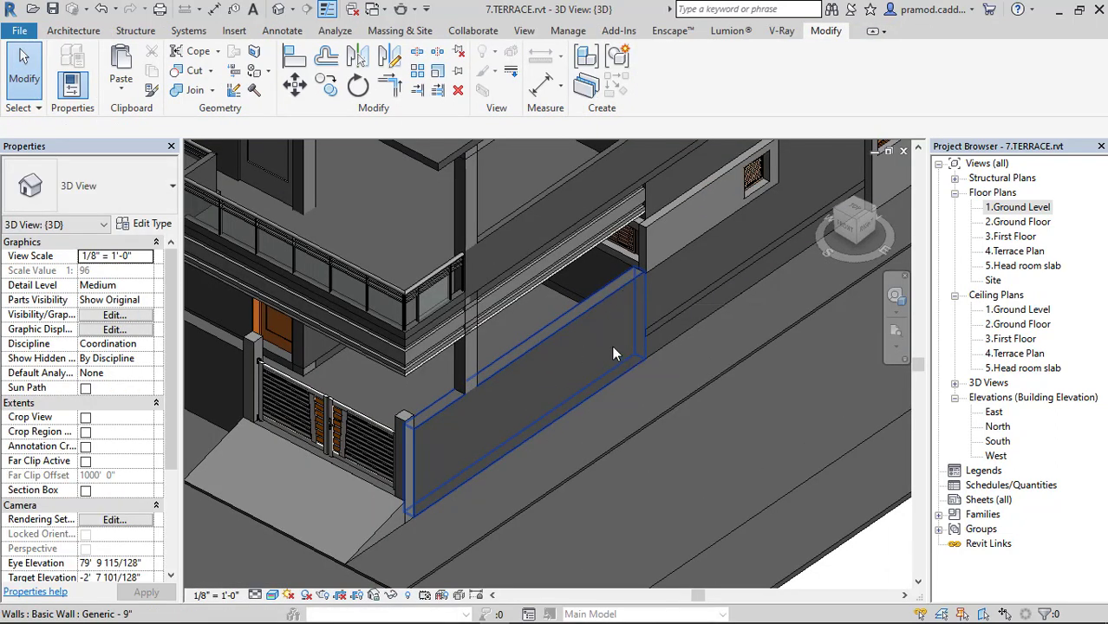
Orbit around the house to a corner view, then clear the boundary wall selection
{"action": "mouse_move", "coordinate": [558, 391]}
{"action": "middle_mouse_down", "text": "shift"}
{"action": "mouse_move", "coordinate": [508, 391]}
{"action": "mouse_move", "coordinate": [511, 366]}
{"action": "mouse_move", "coordinate": [680, 437]}
{"action": "mouse_move", "coordinate": [726, 442]}
{"action": "mouse_move", "coordinate": [509, 415]}
{"action": "middle_mouse_up", "text": "shift"}
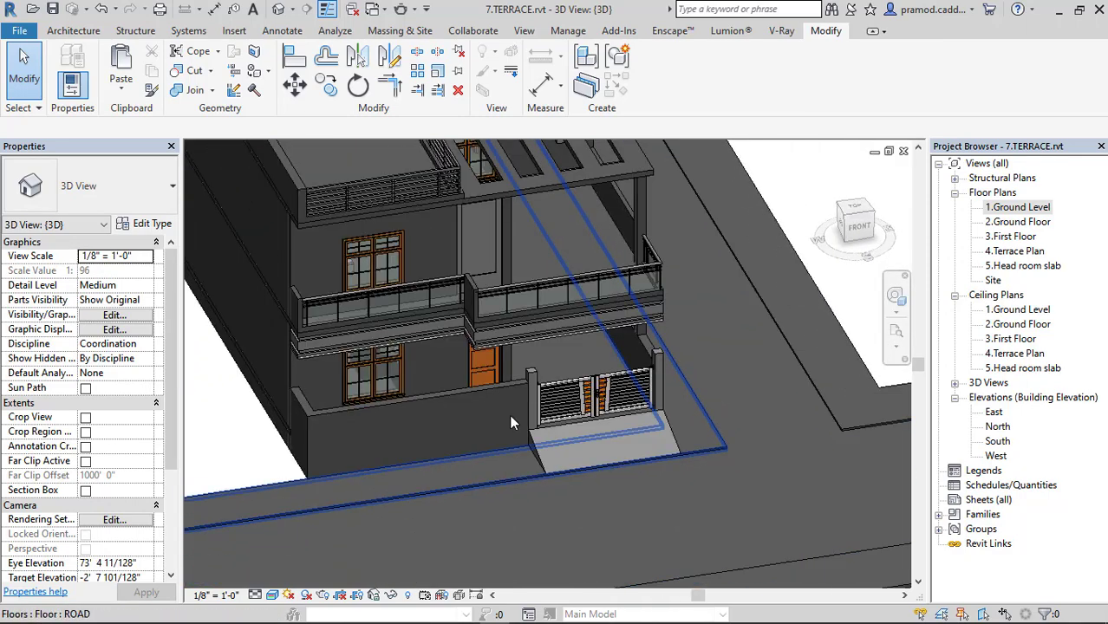
{"action": "left_click", "coordinate": [436, 443]}
{"action": "mouse_move", "coordinate": [445, 453]}
{"action": "middle_mouse_down", "text": "shift"}
{"action": "mouse_move", "coordinate": [666, 390]}
{"action": "mouse_move", "coordinate": [619, 402]}
{"action": "middle_mouse_up", "text": "shift"}
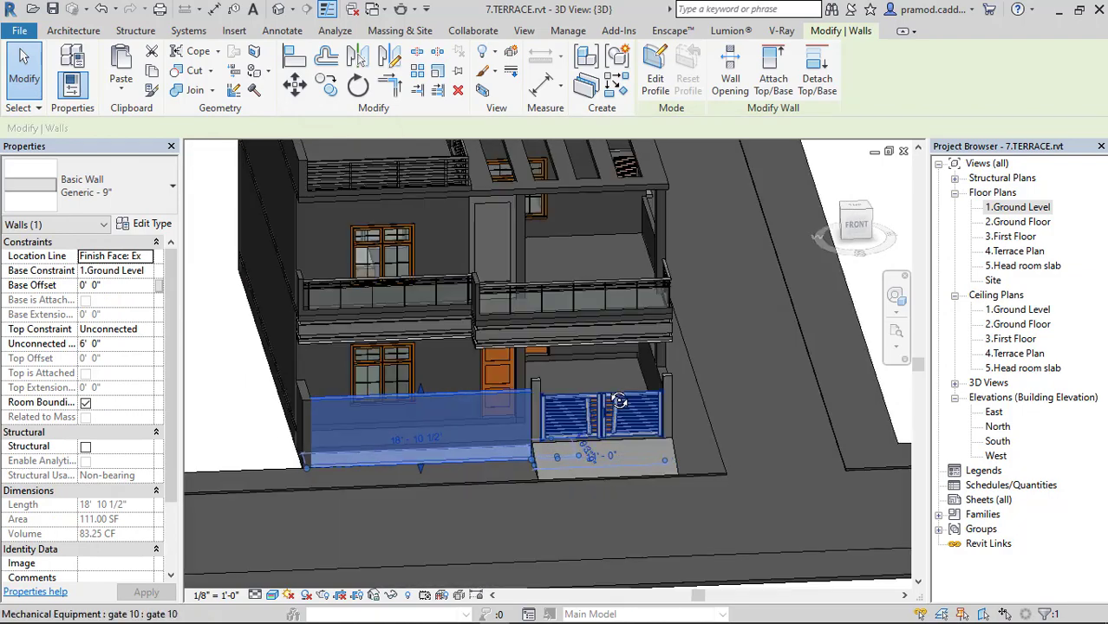
{"action": "mouse_move", "coordinate": [695, 348]}
{"action": "middle_mouse_down", "text": "shift"}
{"action": "mouse_move", "coordinate": [684, 398]}
{"action": "mouse_move", "coordinate": [300, 359]}
{"action": "mouse_move", "coordinate": [764, 446]}
{"action": "middle_mouse_up", "text": "shift"}
{"action": "left_click", "coordinate": [300, 359]}
{"action": "key", "text": "Escape"}
{"action": "scroll", "coordinate": [686, 395], "scroll_direction": "up", "scroll_amount": 2}
{"action": "scroll", "coordinate": [686, 396], "scroll_direction": "up", "scroll_amount": 2}
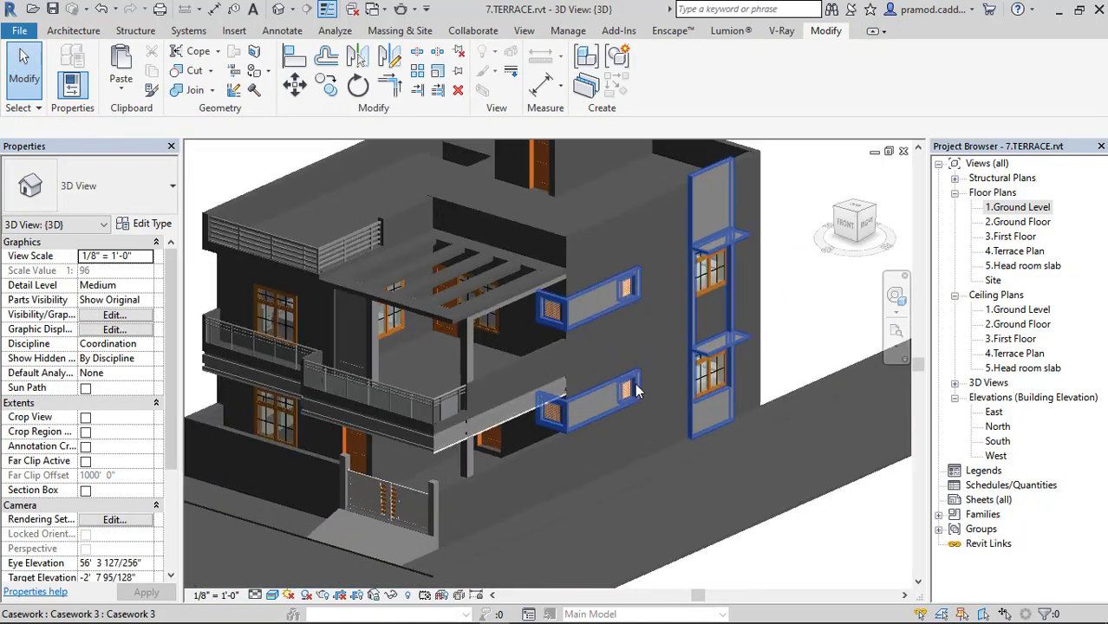
{"action": "scroll", "coordinate": [597, 464], "scroll_direction": "up", "scroll_amount": 2}
Switch to the FRONT ViewCube view and zoom in on the house facade
{"action": "mouse_move", "coordinate": [596, 464]}
{"action": "middle_mouse_down", "text": "shift"}
{"action": "mouse_move", "coordinate": [762, 418]}
{"action": "mouse_move", "coordinate": [543, 398]}
{"action": "middle_mouse_up", "text": "shift"}
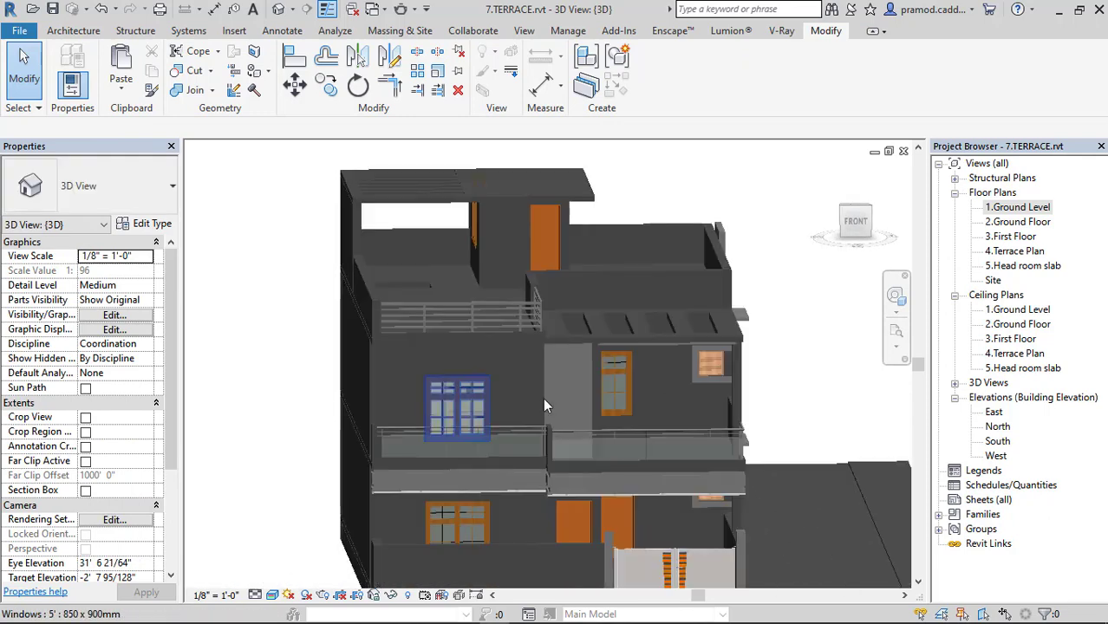
{"action": "left_click", "coordinate": [848, 228]}
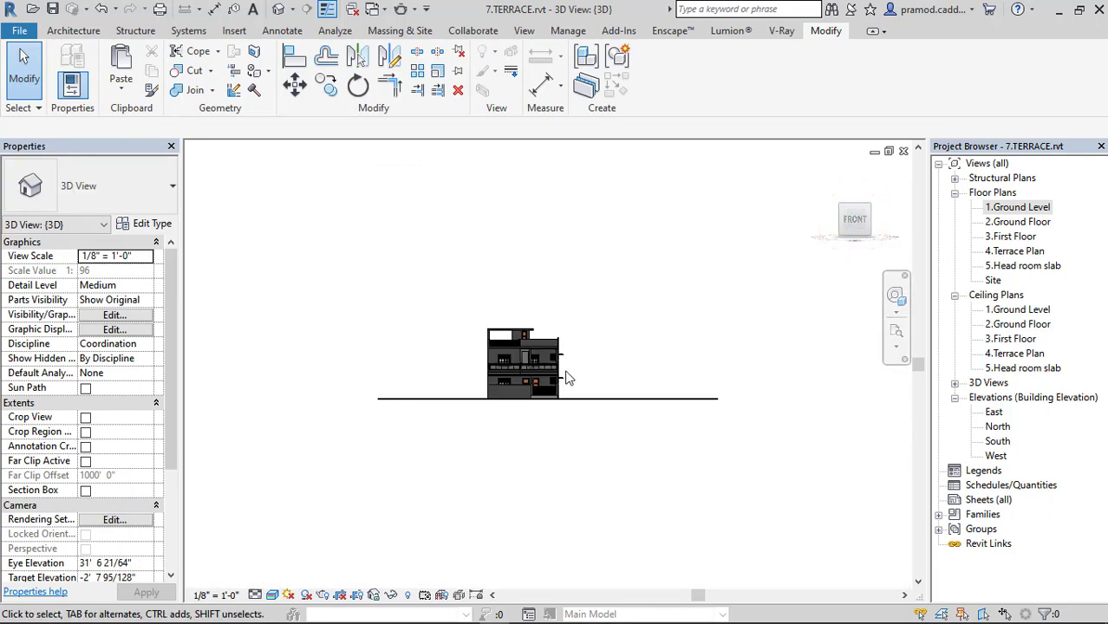
{"action": "scroll", "coordinate": [432, 397], "scroll_direction": "up", "scroll_amount": 3}
{"action": "scroll", "coordinate": [514, 402], "scroll_direction": "up", "scroll_amount": 1}
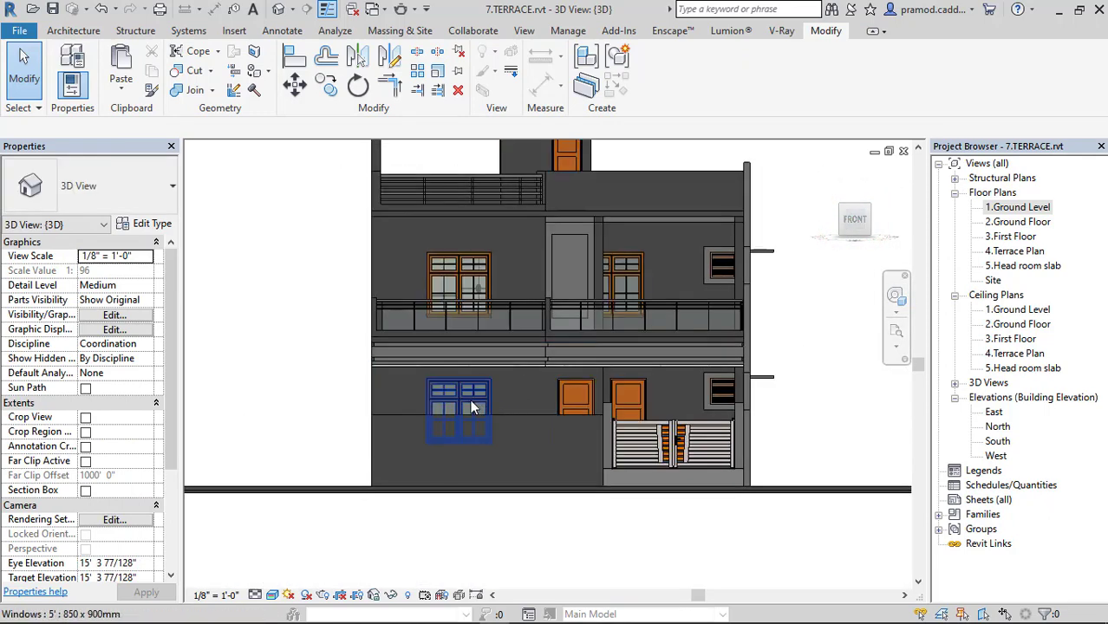
{"action": "scroll", "coordinate": [472, 407], "scroll_direction": "up", "scroll_amount": 1}
Create a new in-place model with the default category and name, and start an Extrusion
{"action": "left_click", "coordinate": [73, 31]}
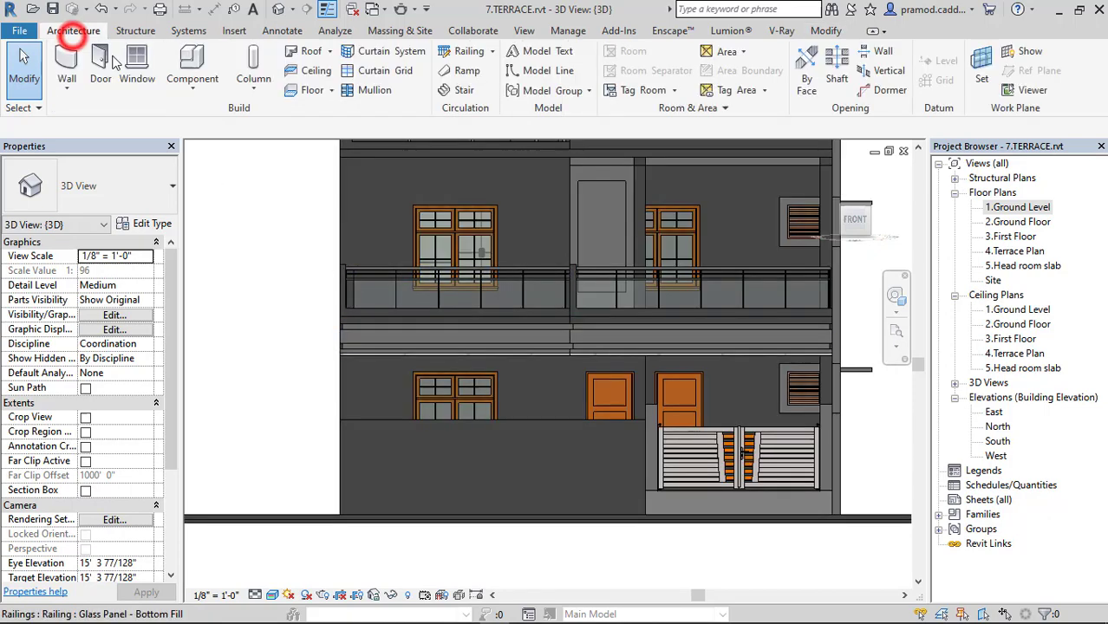
{"action": "left_click", "coordinate": [189, 87]}
{"action": "left_click", "coordinate": [195, 153]}
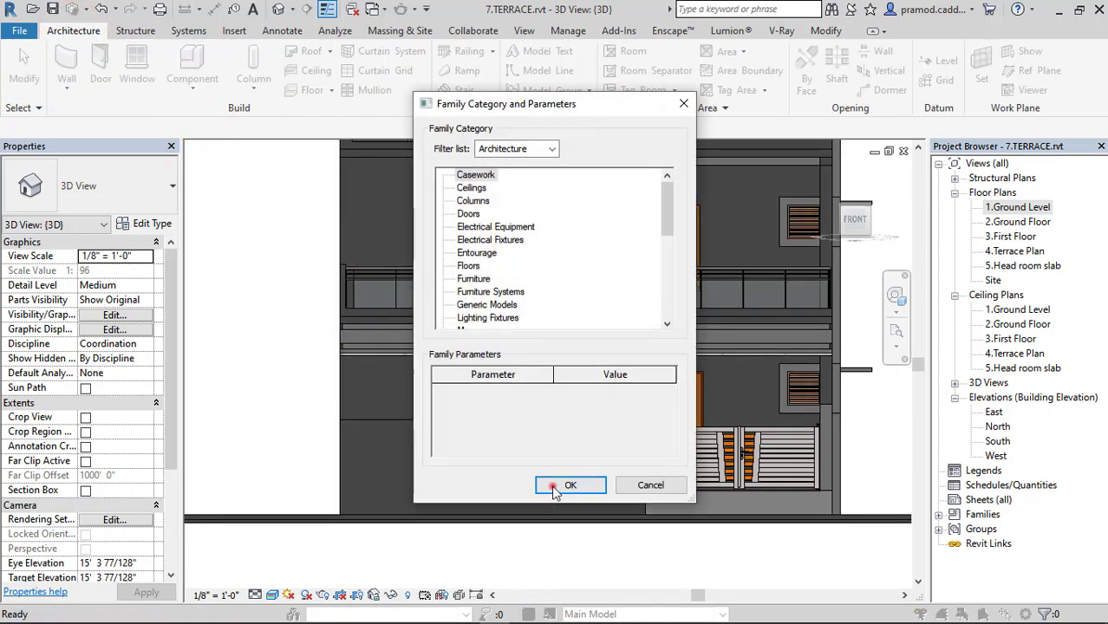
{"action": "left_click", "coordinate": [556, 489]}
{"action": "left_click", "coordinate": [486, 349]}
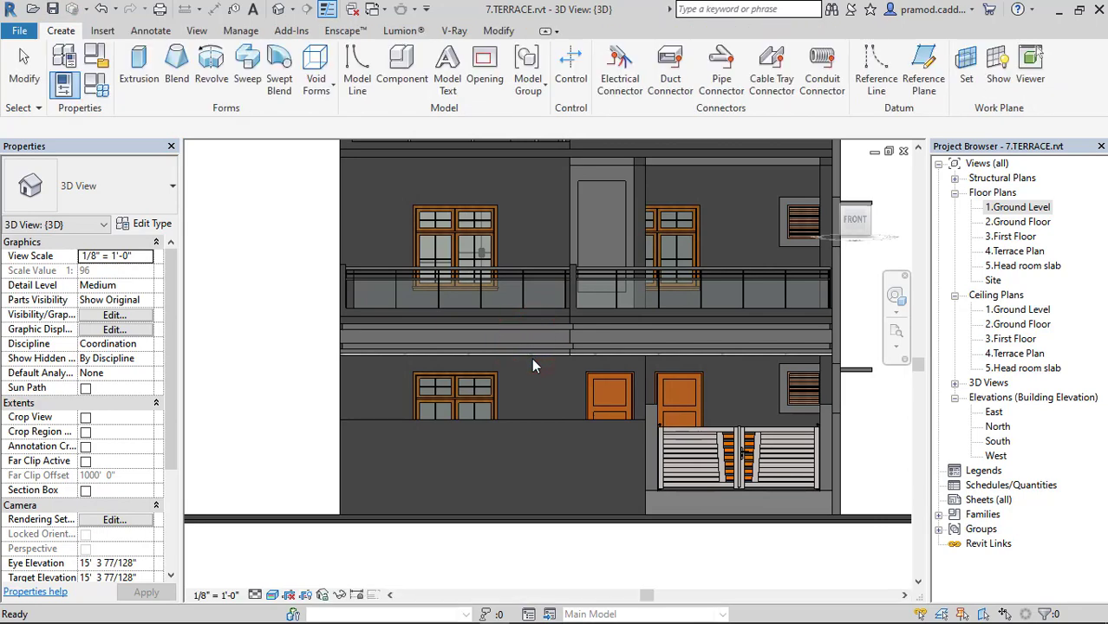
{"action": "left_click", "coordinate": [132, 67]}
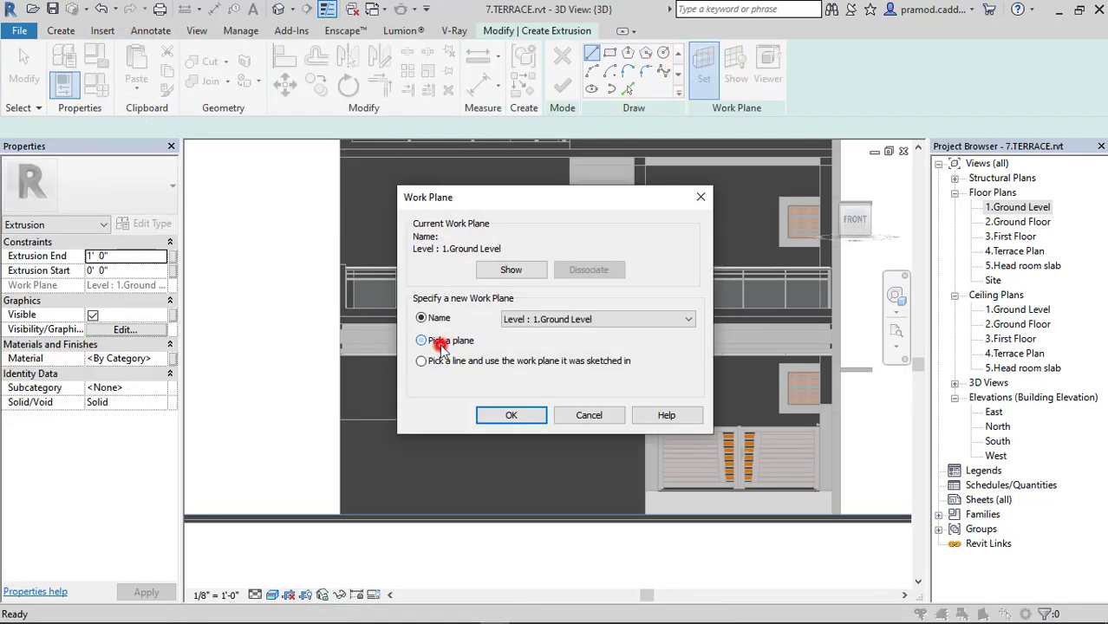
Pick the sketch plane and draw a rectangle around the upper front window
{"action": "left_click", "coordinate": [509, 415]}
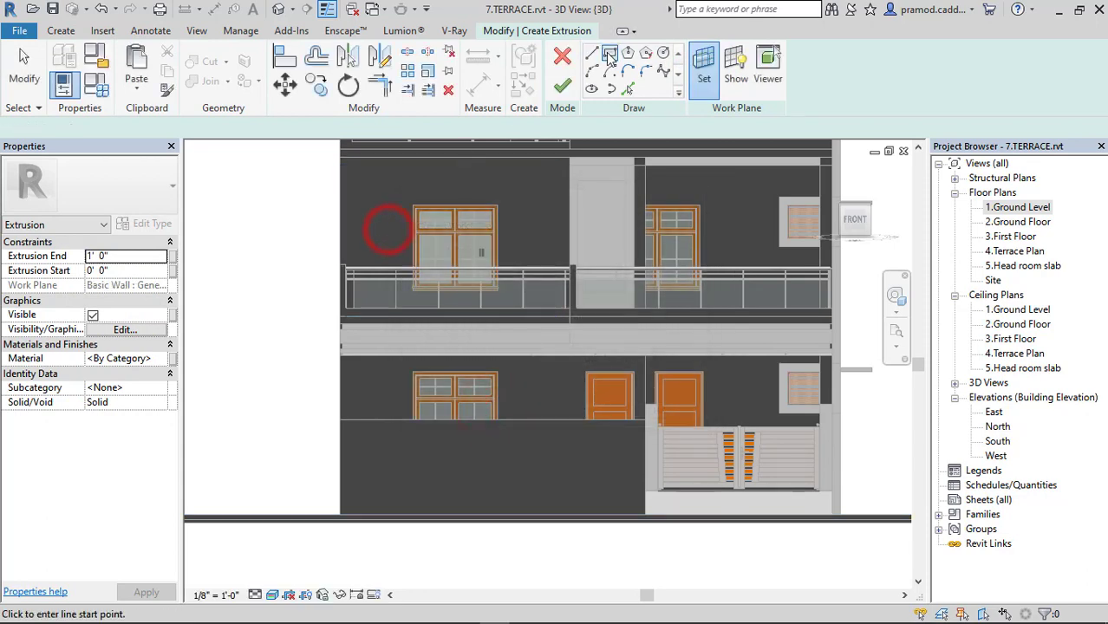
{"action": "scroll", "coordinate": [416, 215], "scroll_direction": "up", "scroll_amount": 3}
{"action": "left_click", "coordinate": [414, 203]}
{"action": "left_click", "coordinate": [561, 347]}
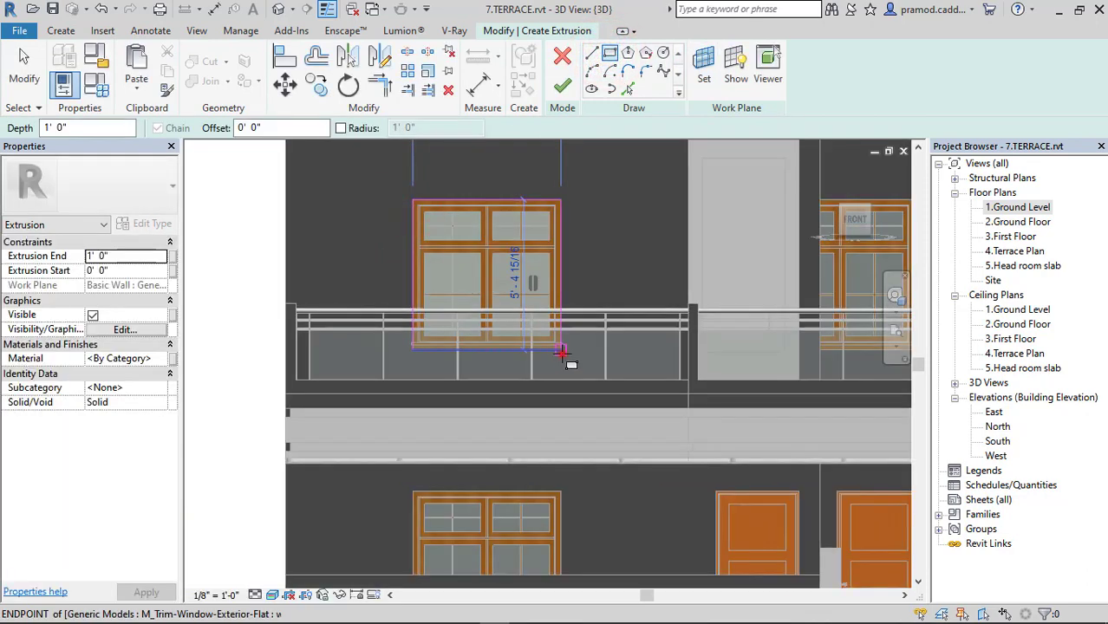
{"action": "middle_click_drag", "start_coordinate": [541, 301], "coordinate": [520, 158]}
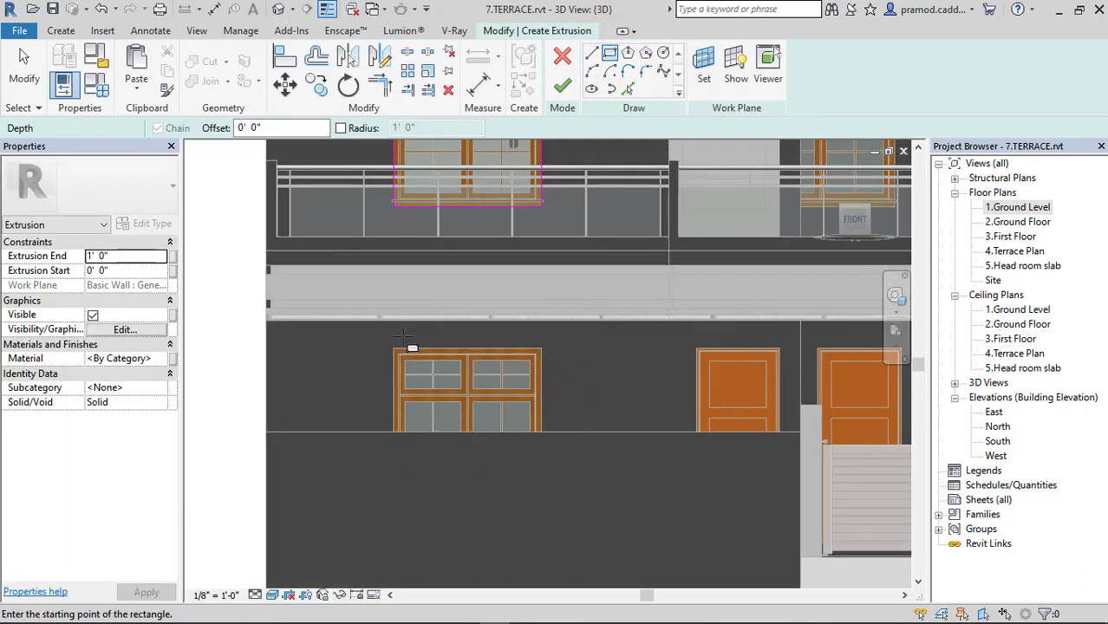
Check the window edges in Wireframe, stop the Line tool, and return to Realistic display
{"action": "left_click", "coordinate": [271, 595]}
{"action": "left_click", "coordinate": [303, 501]}
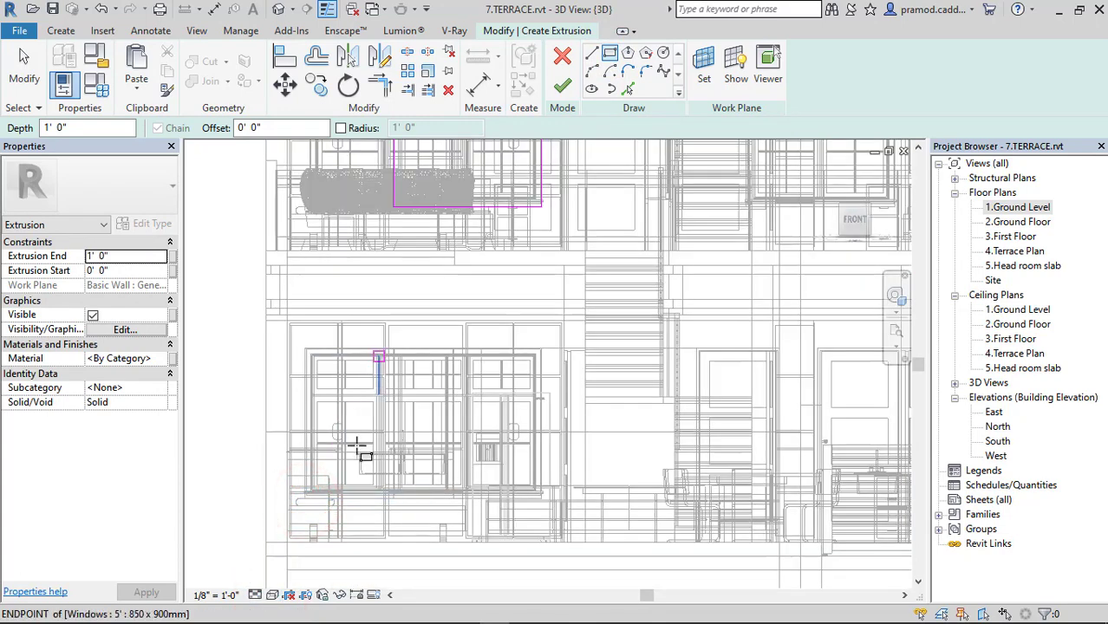
{"action": "left_click", "coordinate": [272, 595]}
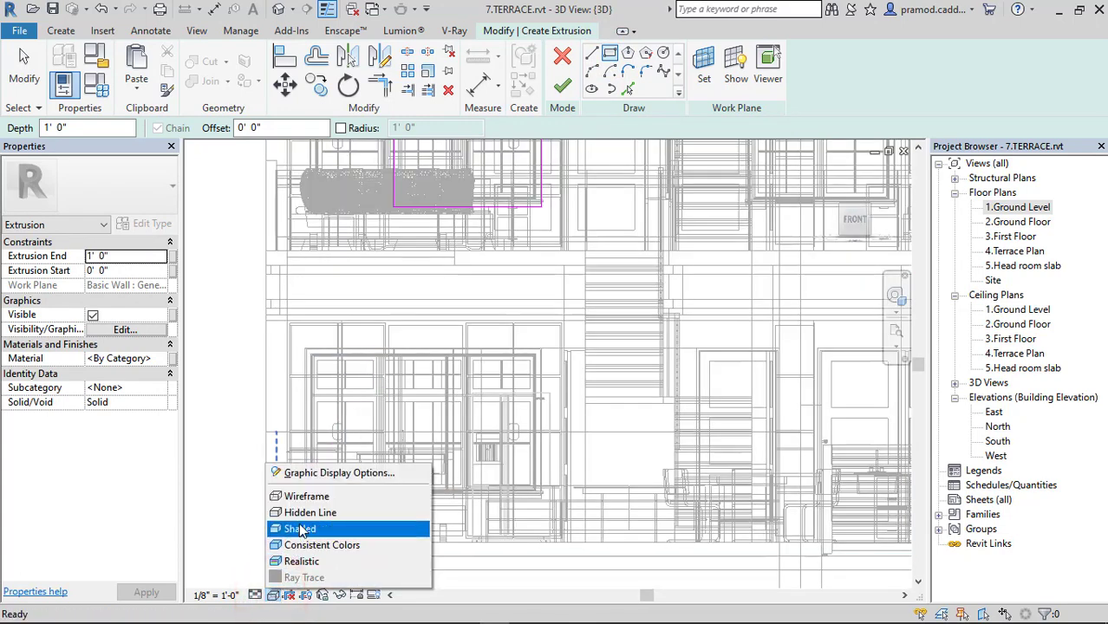
{"action": "key", "text": "Escape"}
{"action": "scroll", "coordinate": [464, 455], "scroll_direction": "up", "scroll_amount": 3}
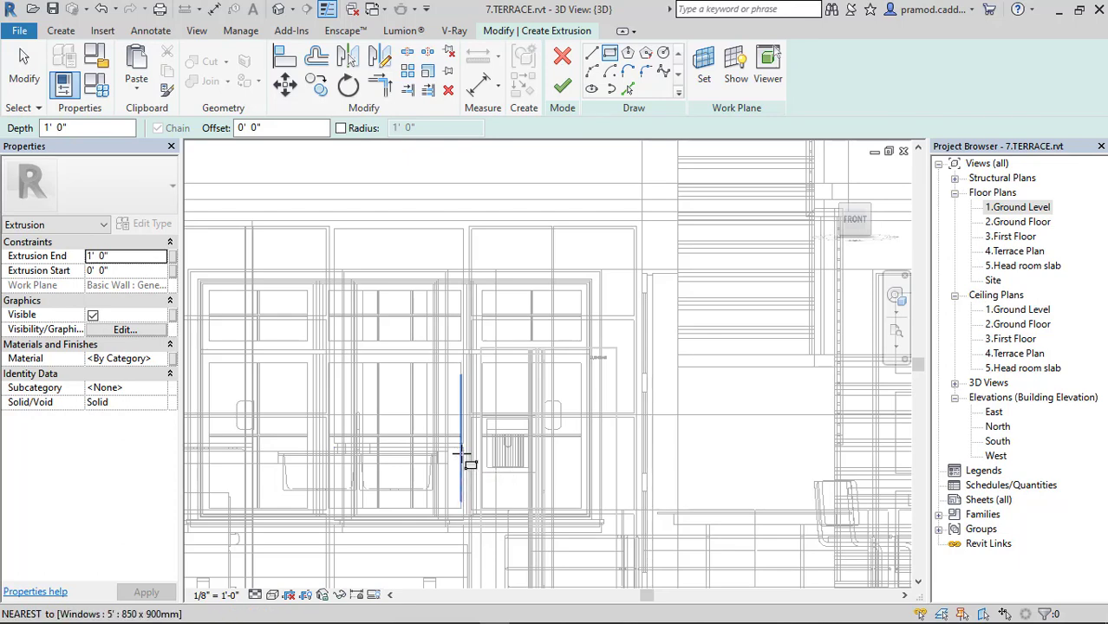
{"action": "scroll", "coordinate": [464, 455], "scroll_direction": "down", "scroll_amount": 2}
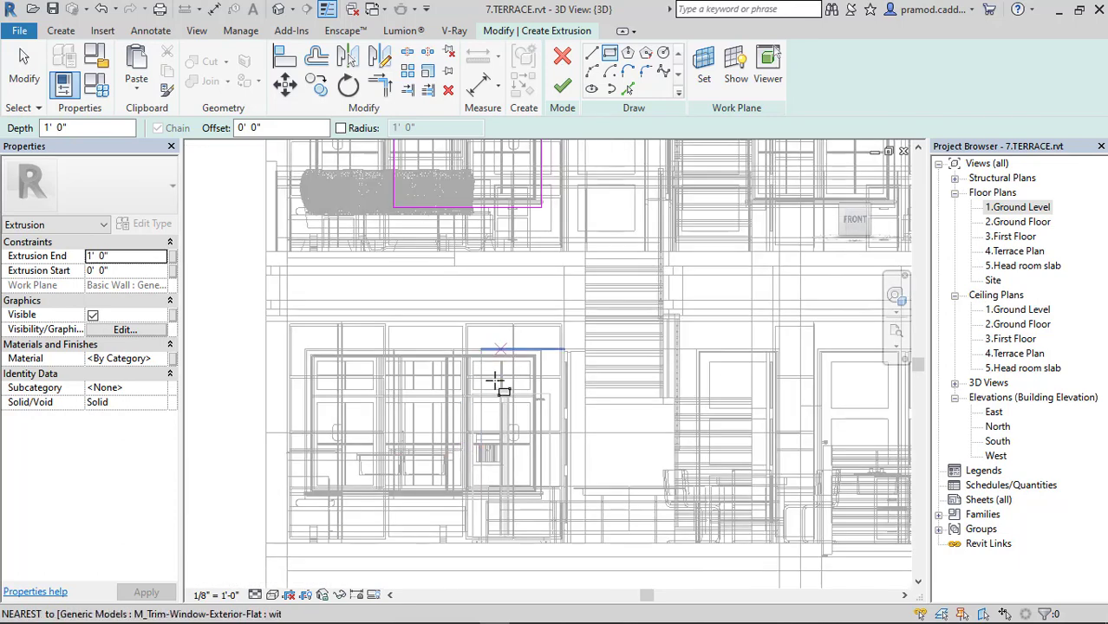
{"action": "key", "text": "Escape"}
{"action": "middle_click_drag", "start_coordinate": [499, 381], "coordinate": [294, 536]}
{"action": "left_click", "coordinate": [272, 596]}
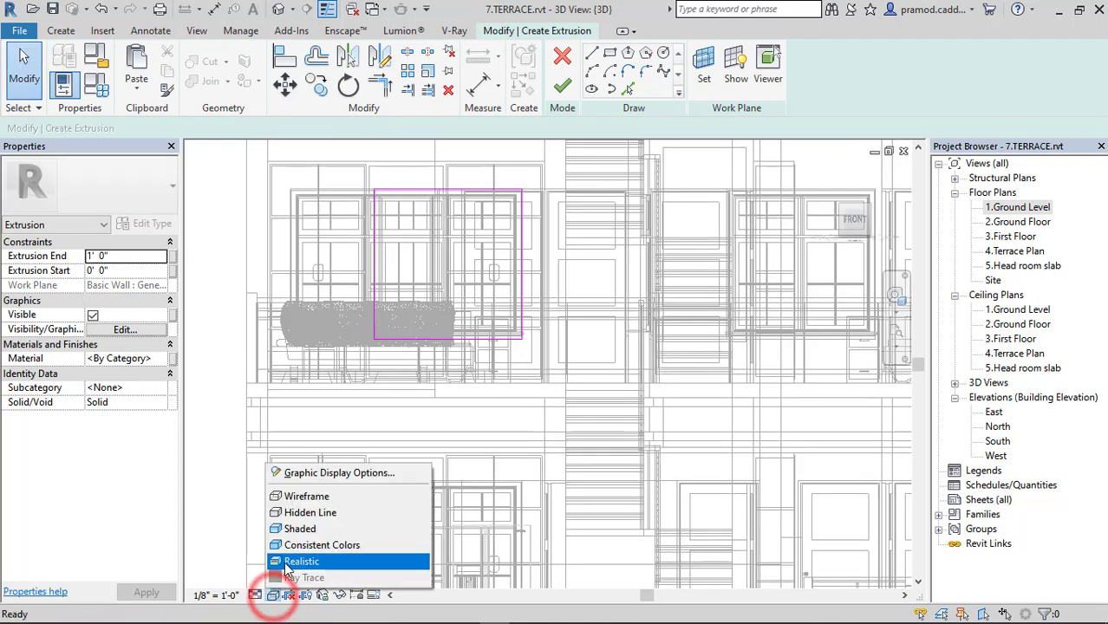
{"action": "left_click", "coordinate": [286, 563]}
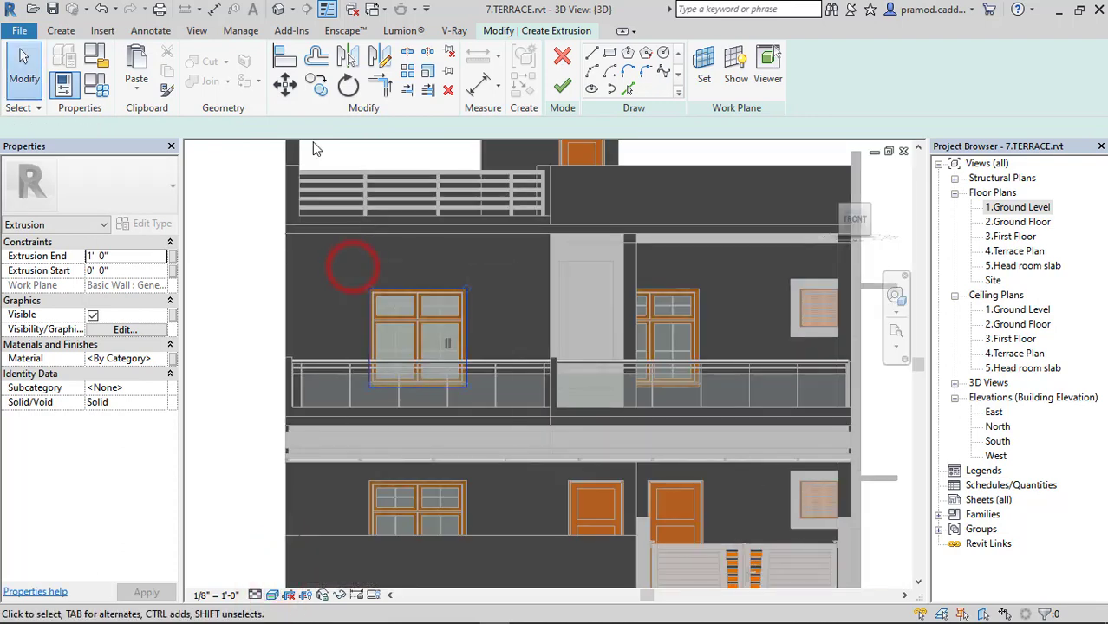
Copy the window outline down onto the lower window
{"action": "left_click", "coordinate": [317, 85]}
{"action": "scroll", "coordinate": [369, 299], "scroll_direction": "up", "scroll_amount": 3}
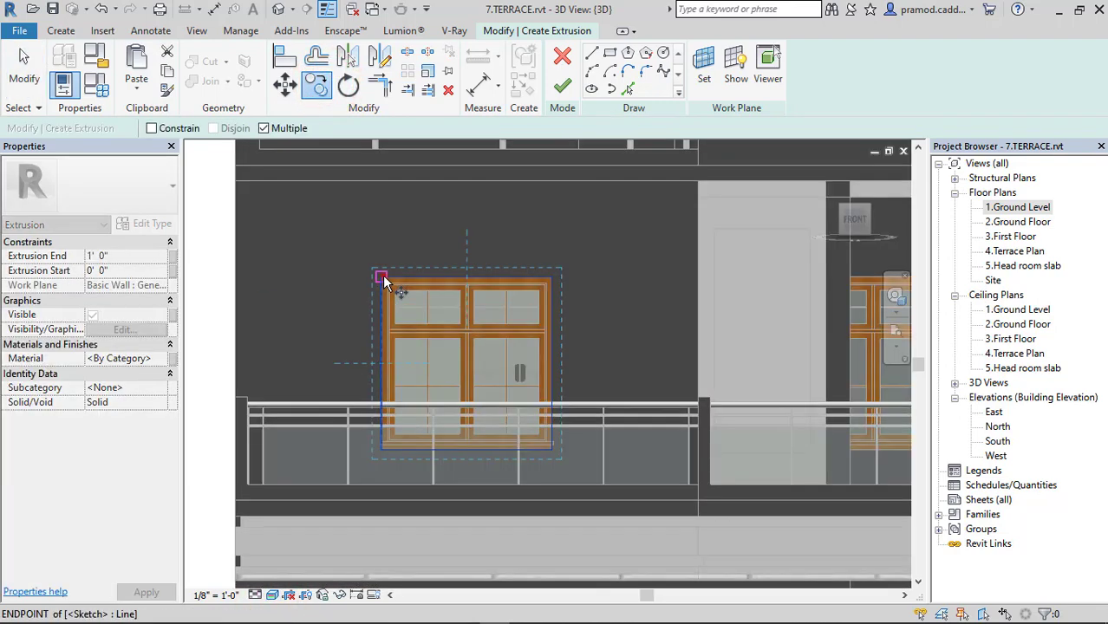
{"action": "left_click", "coordinate": [382, 275]}
{"action": "middle_click_drag", "start_coordinate": [408, 297], "coordinate": [408, 82]}
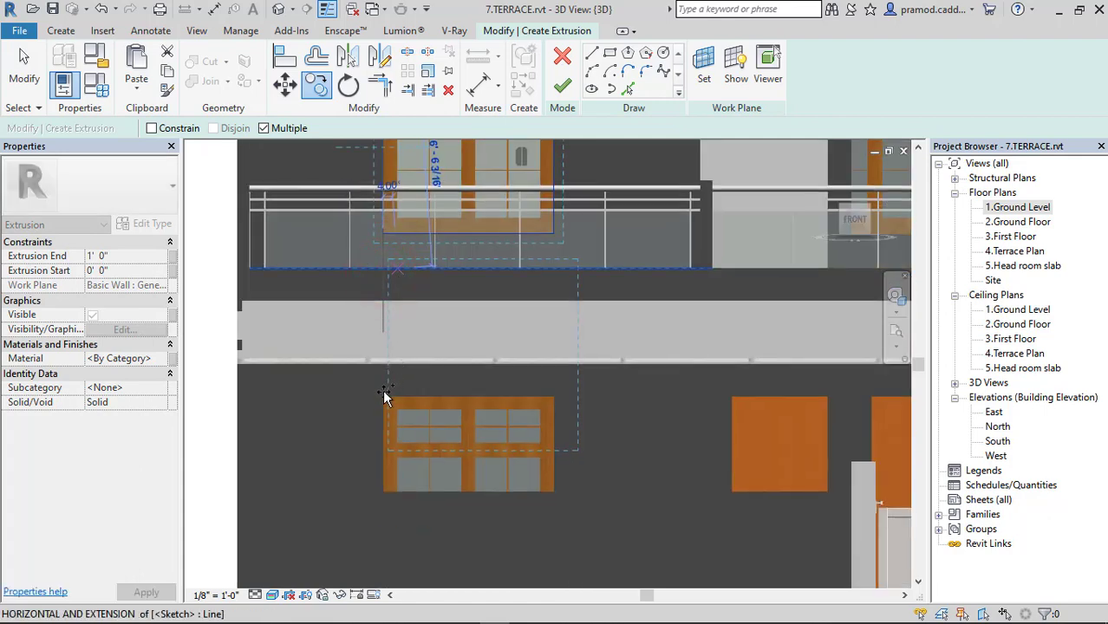
{"action": "left_click", "coordinate": [470, 431]}
{"action": "scroll", "coordinate": [470, 432], "scroll_direction": "down", "scroll_amount": 3}
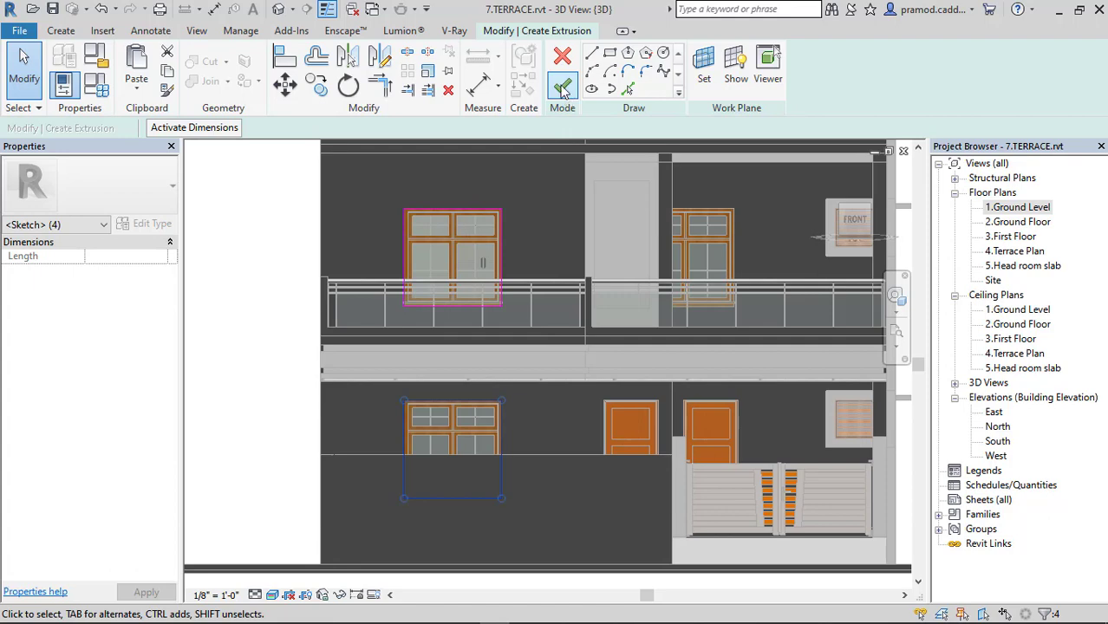
Offset the upper window outline outward by 0' 6"
{"action": "left_click", "coordinate": [317, 58]}
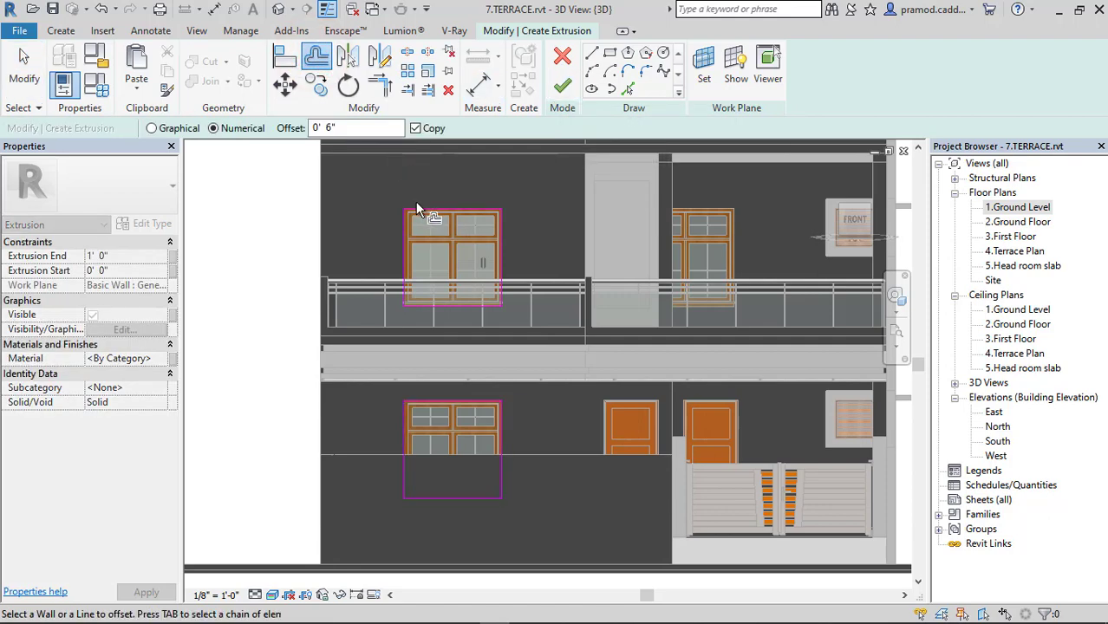
{"action": "left_click", "coordinate": [416, 203]}
{"action": "left_click", "coordinate": [482, 301]}
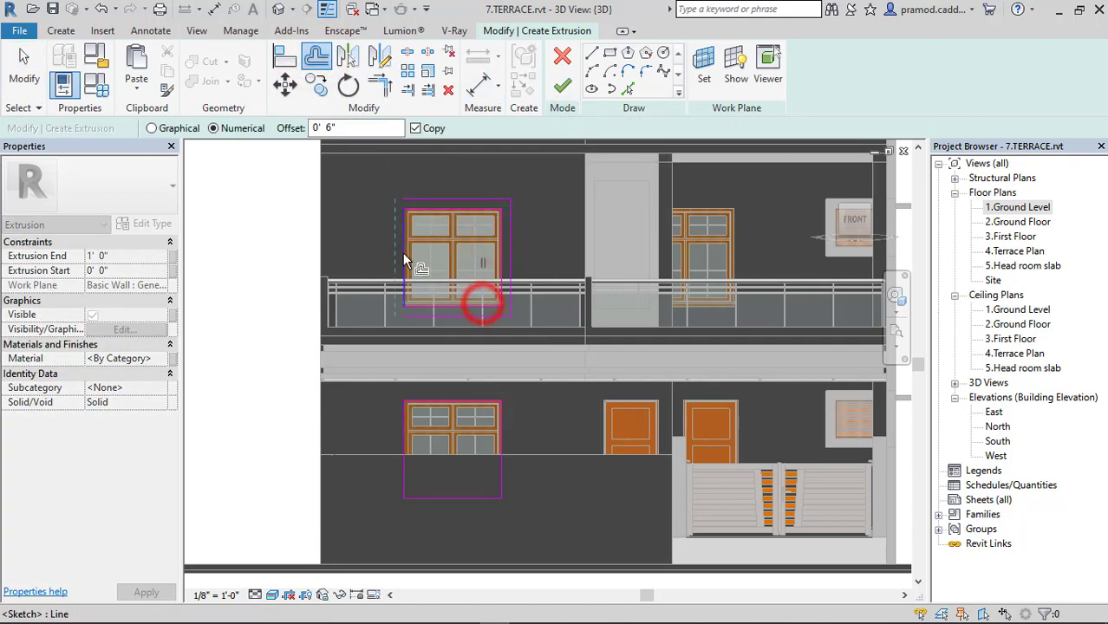
{"action": "left_click", "coordinate": [402, 252]}
{"action": "key", "text": "Escape"}
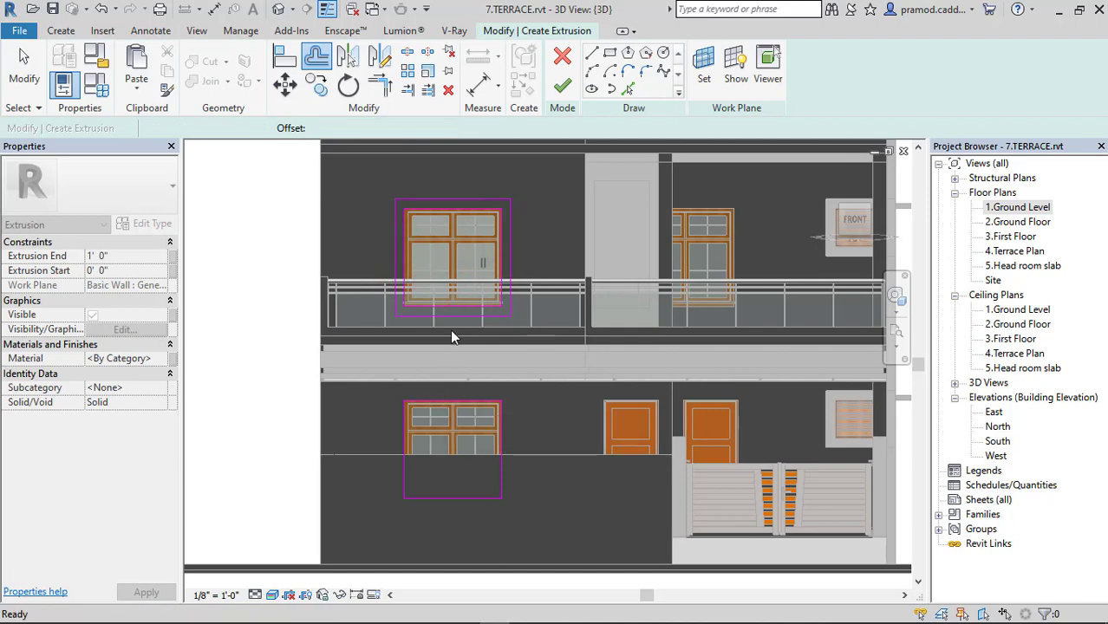
Drag the outer boundary's bottom, left and top edges to the wall base, wall edge and above the upper window
{"action": "left_click_drag", "start_coordinate": [467, 351], "coordinate": [470, 557]}
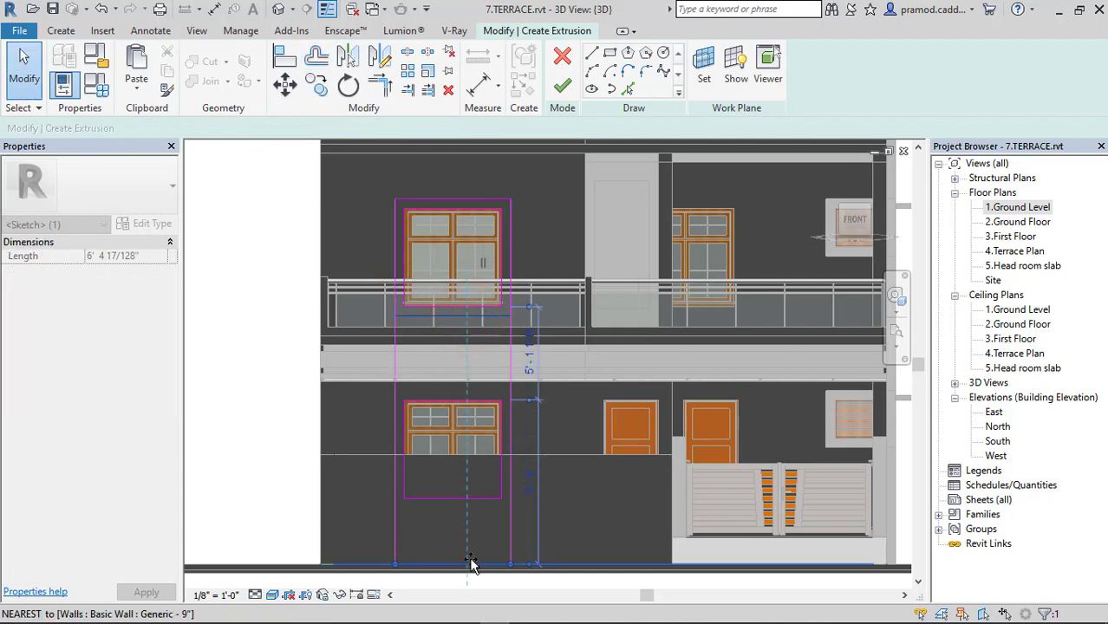
{"action": "left_click_drag", "start_coordinate": [395, 351], "coordinate": [323, 347]}
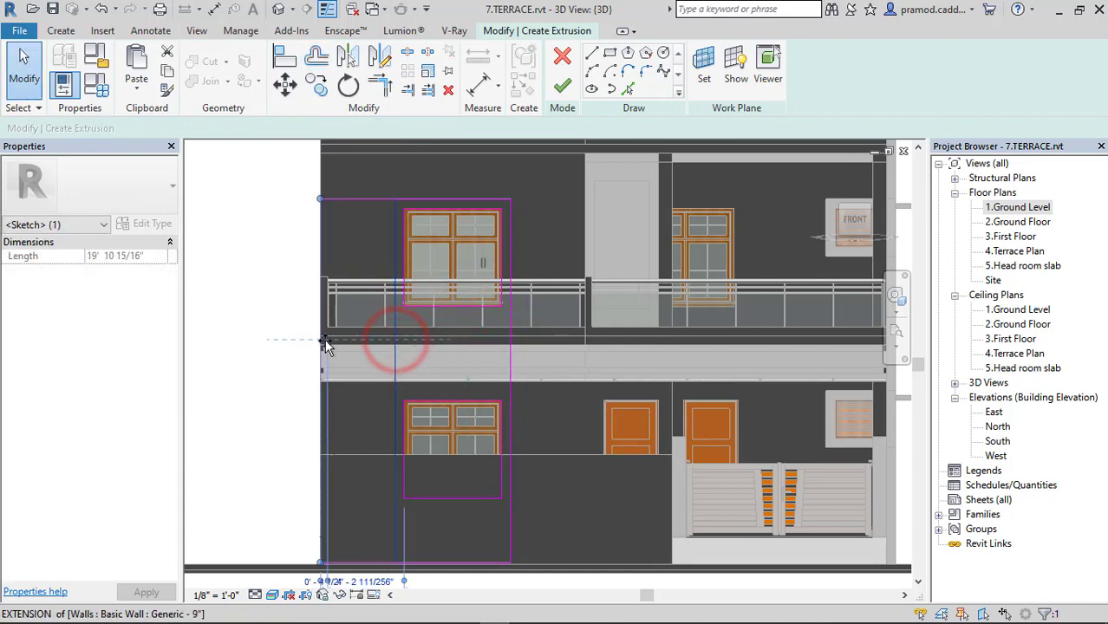
{"action": "left_click_drag", "start_coordinate": [454, 198], "coordinate": [461, 163]}
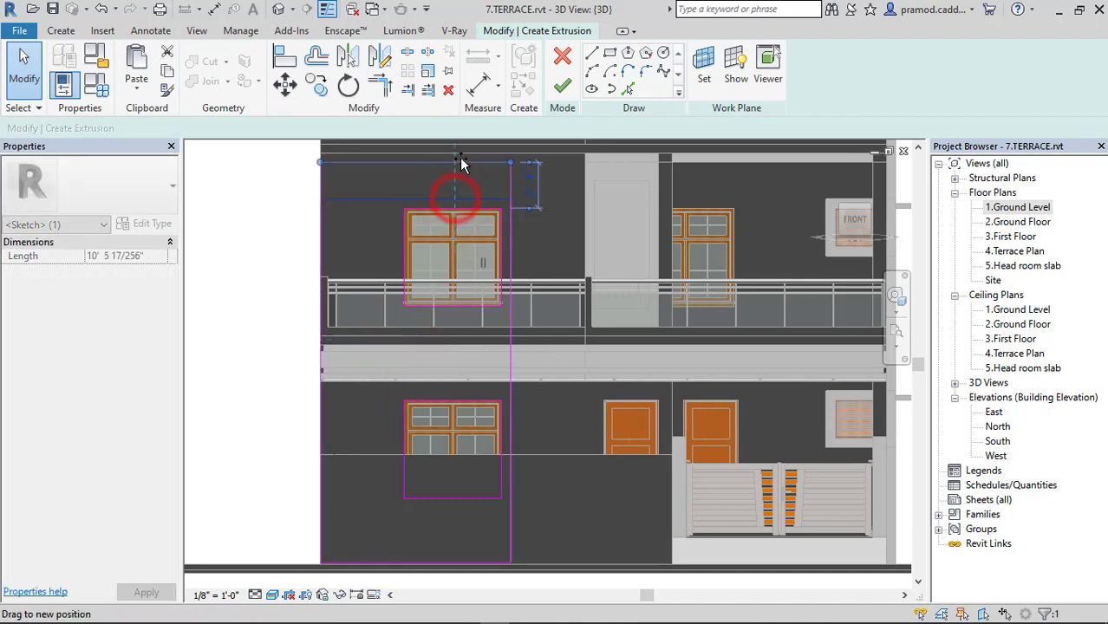
{"action": "middle_click_drag", "start_coordinate": [550, 373], "coordinate": [546, 359]}
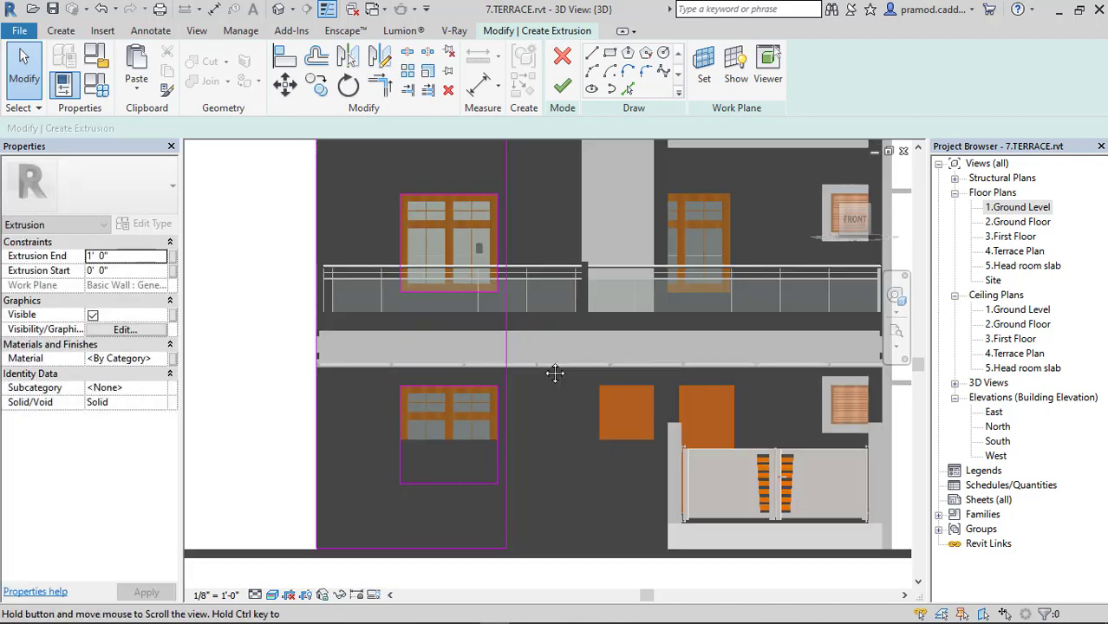
Finish the sketch and set the extrusion depth to 0' 6"
{"action": "left_click", "coordinate": [563, 85]}
{"action": "middle_click_drag", "start_coordinate": [657, 312], "coordinate": [537, 295], "text": "shift"}
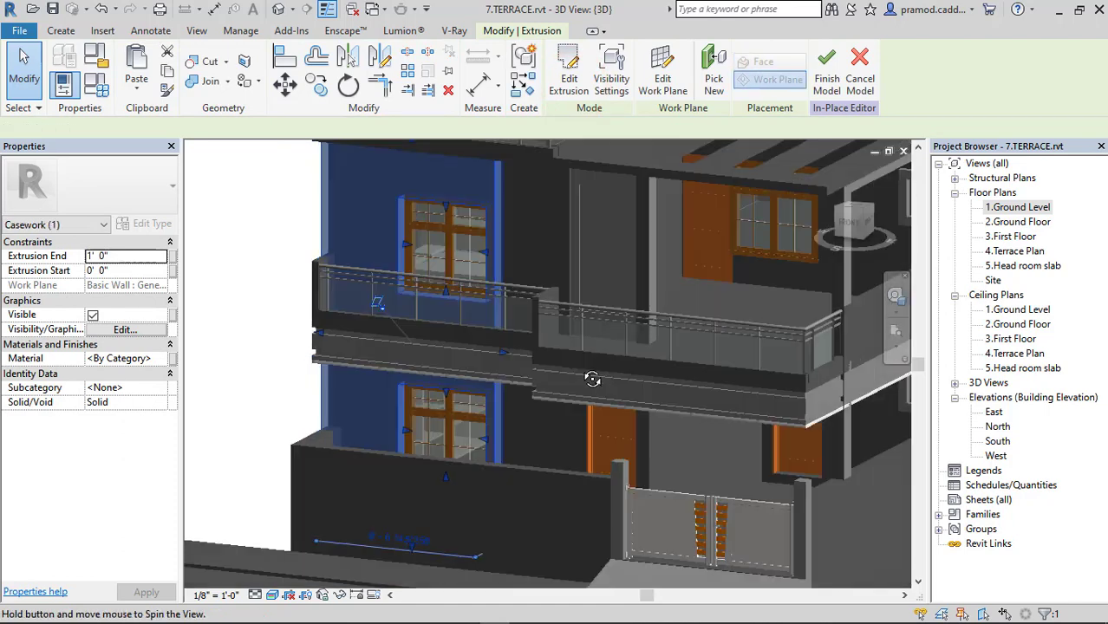
{"action": "left_click", "coordinate": [145, 258]}
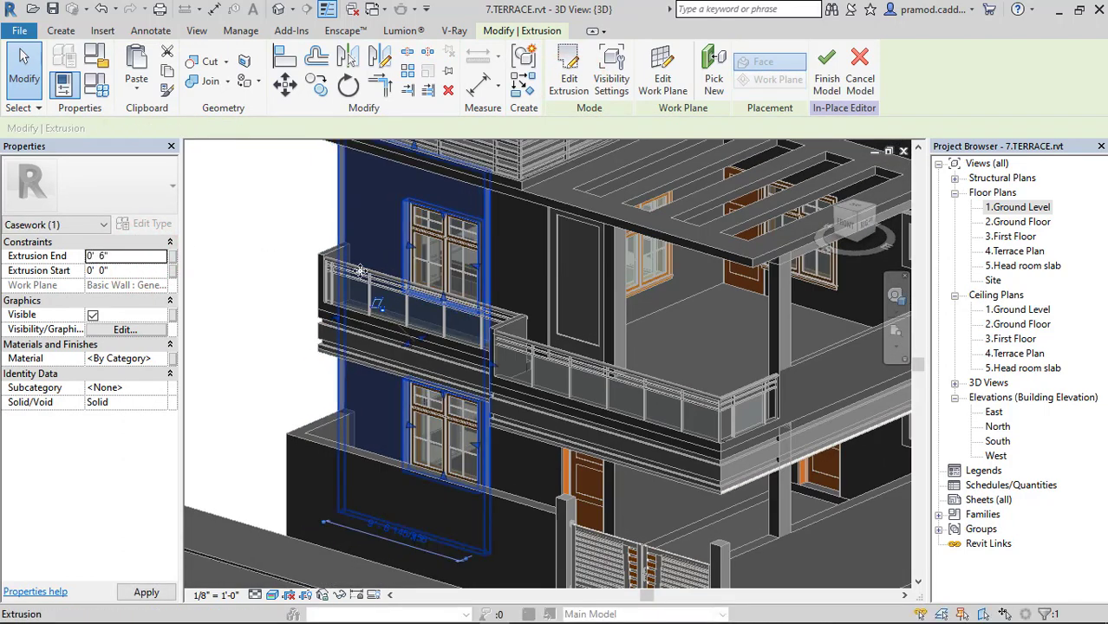
{"action": "left_click", "coordinate": [268, 242]}
Orbit around the new wall panel to inspect it, then select it
{"action": "mouse_move", "coordinate": [267, 243]}
{"action": "middle_mouse_down", "text": "shift"}
{"action": "mouse_move", "coordinate": [617, 356]}
{"action": "mouse_move", "coordinate": [549, 342]}
{"action": "middle_mouse_up", "text": "shift"}
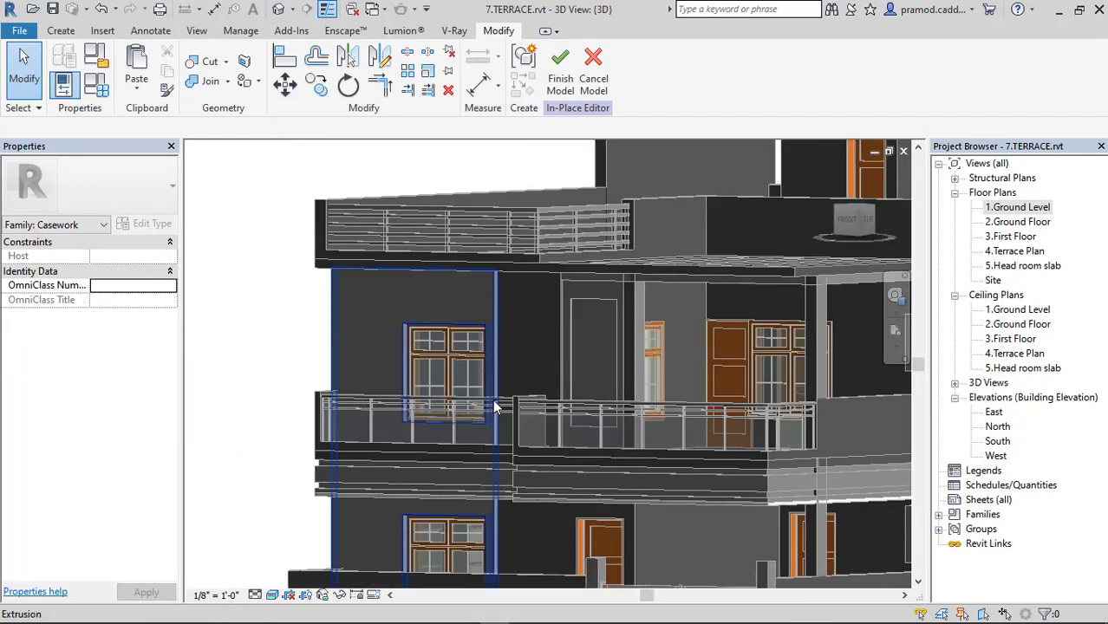
{"action": "mouse_move", "coordinate": [496, 408]}
{"action": "middle_mouse_down"}
{"action": "mouse_move", "coordinate": [425, 296]}
{"action": "mouse_move", "coordinate": [379, 274]}
{"action": "middle_mouse_up"}
{"action": "middle_click_drag", "start_coordinate": [468, 286], "coordinate": [574, 351], "text": "shift"}
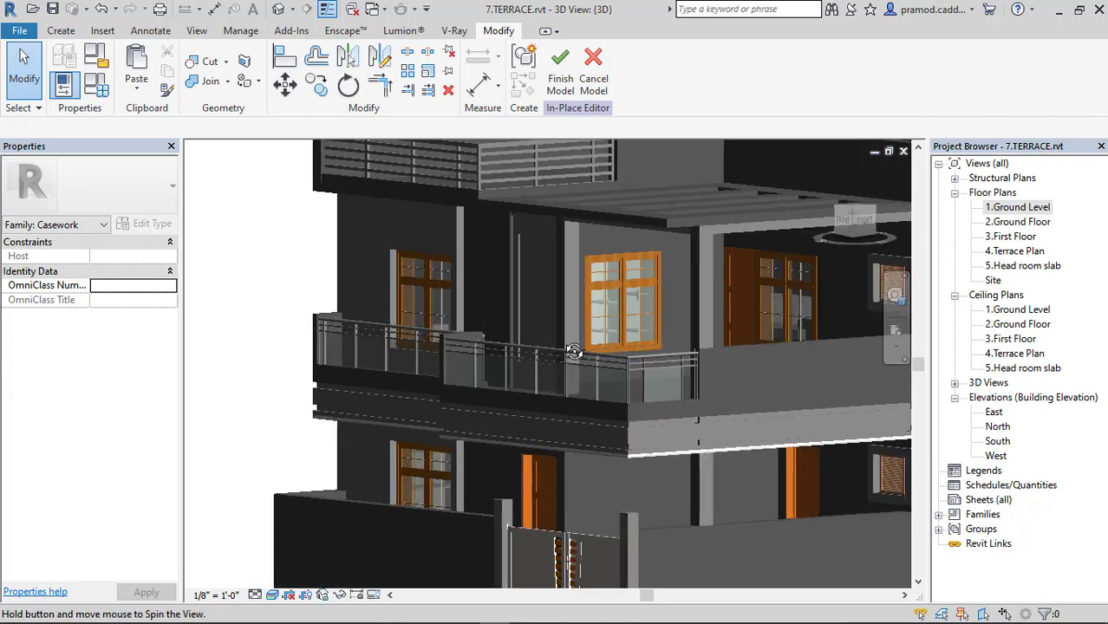
{"action": "left_click", "coordinate": [410, 228]}
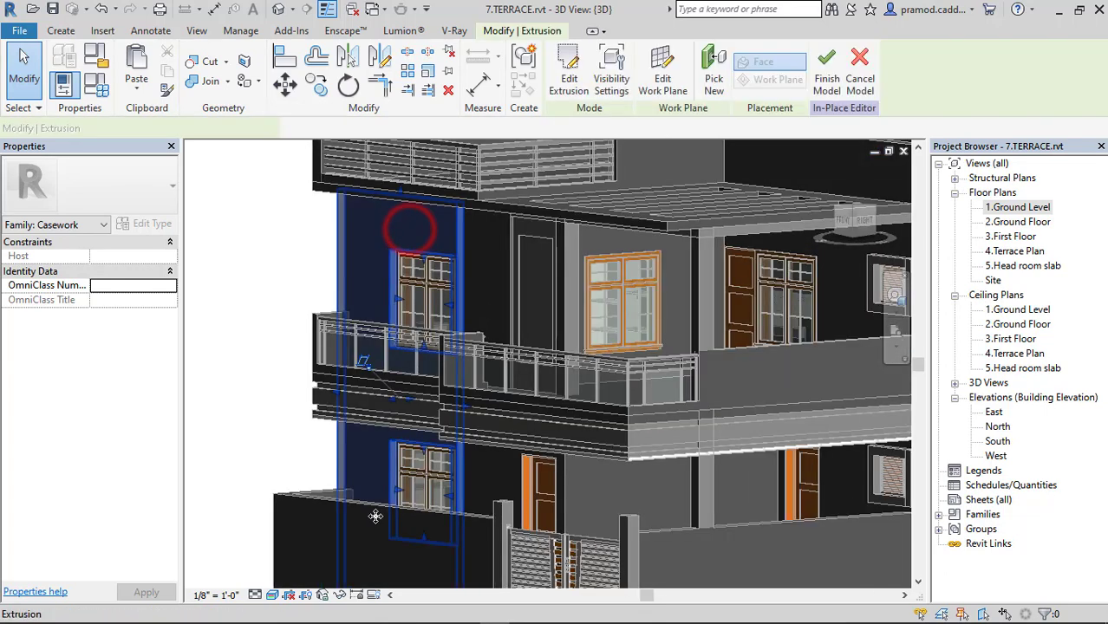
{"action": "left_click", "coordinate": [338, 596]}
Isolate the panel, view it from the right side, and start a Void Extrusion
{"action": "left_click", "coordinate": [369, 537]}
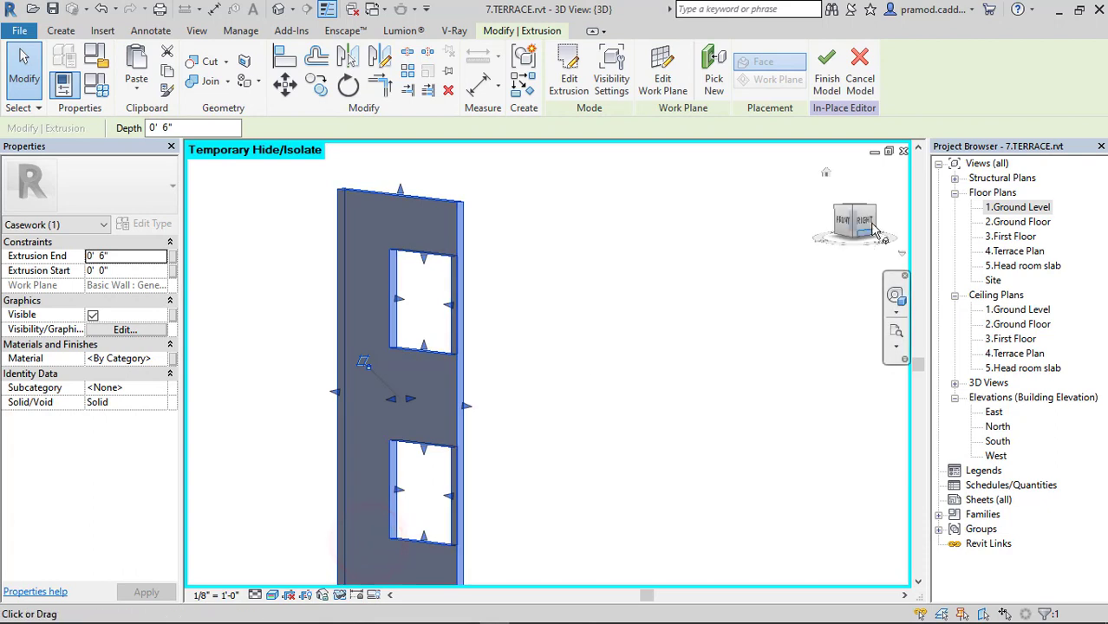
{"action": "left_click", "coordinate": [655, 299]}
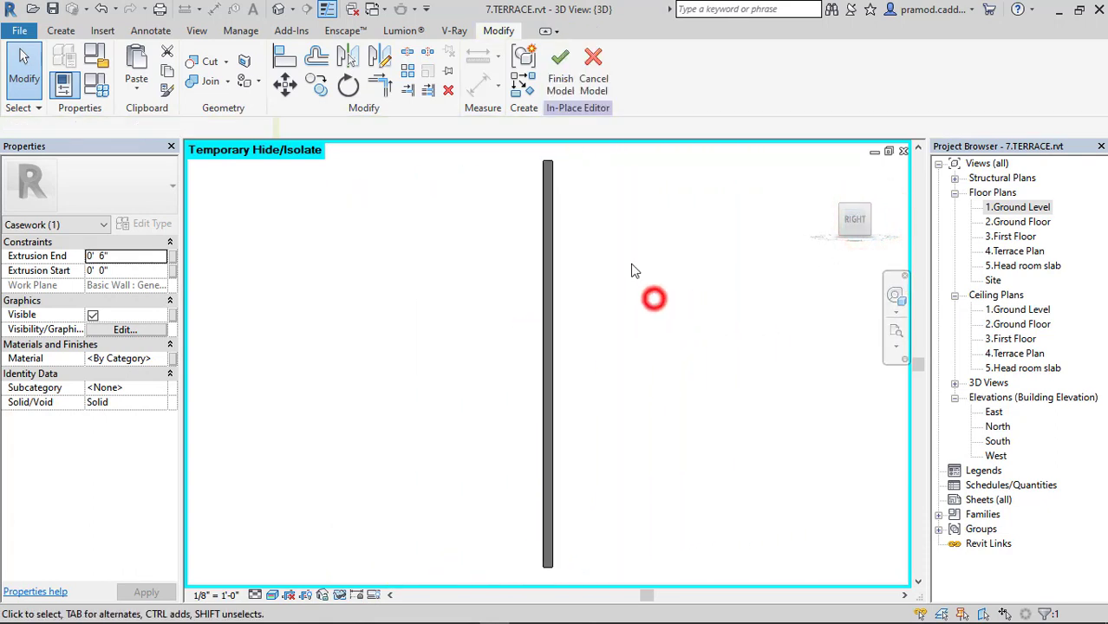
{"action": "left_click", "coordinate": [61, 30]}
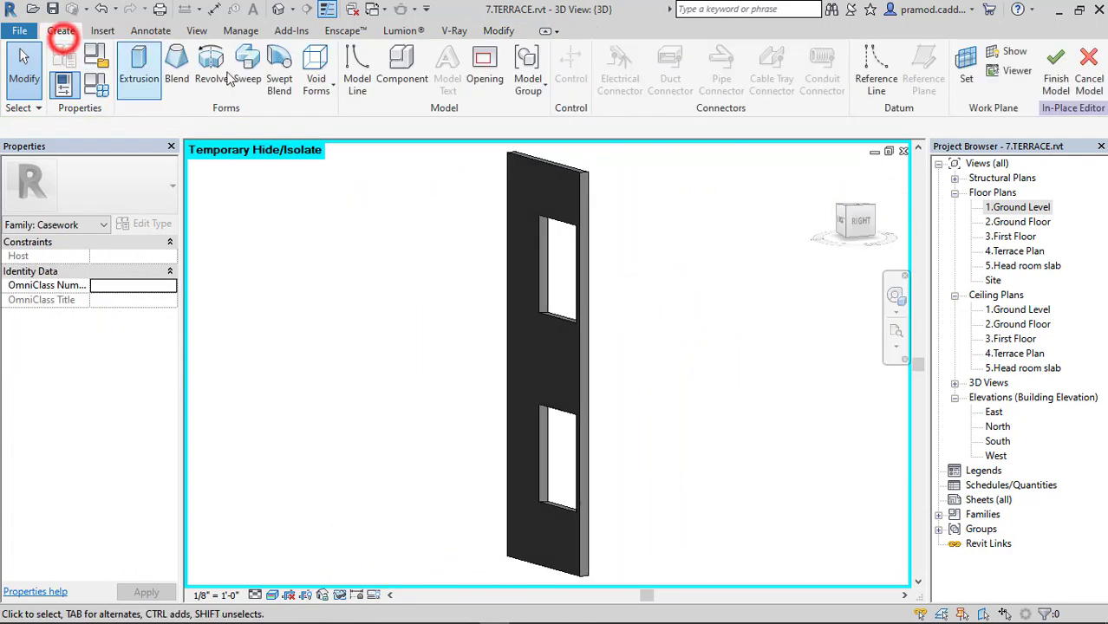
{"action": "left_click", "coordinate": [310, 90]}
{"action": "left_click", "coordinate": [347, 114]}
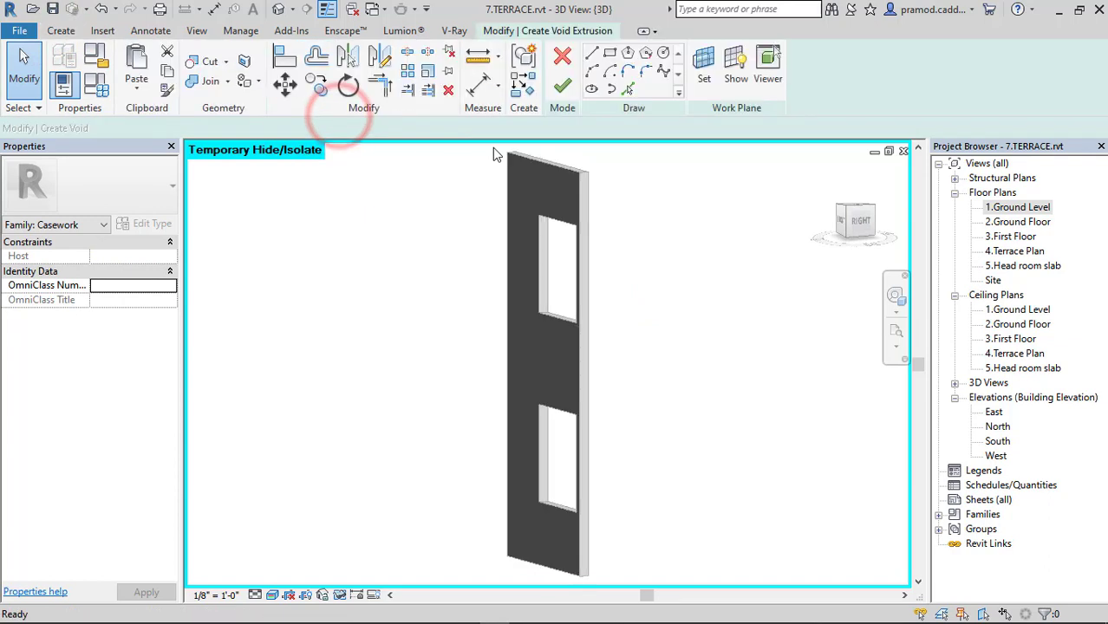
Set the void's work plane on the panel's side face and begin a small rectangle near the top
{"action": "left_click", "coordinate": [704, 69]}
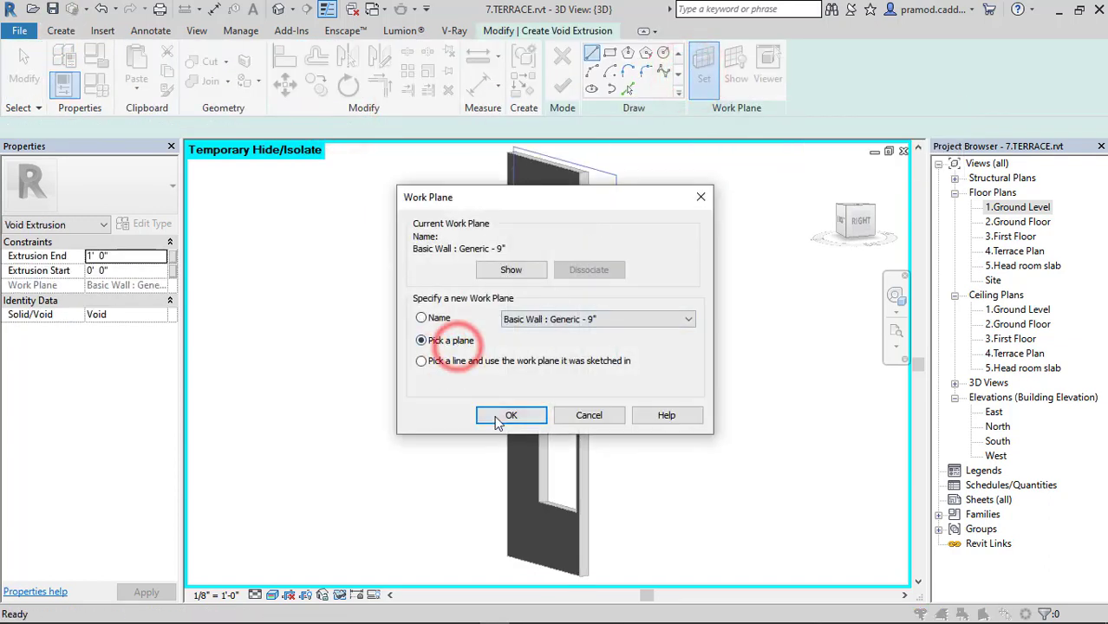
{"action": "left_click", "coordinate": [499, 420]}
{"action": "scroll", "coordinate": [583, 189], "scroll_direction": "up", "scroll_amount": 2}
{"action": "left_click", "coordinate": [581, 188]}
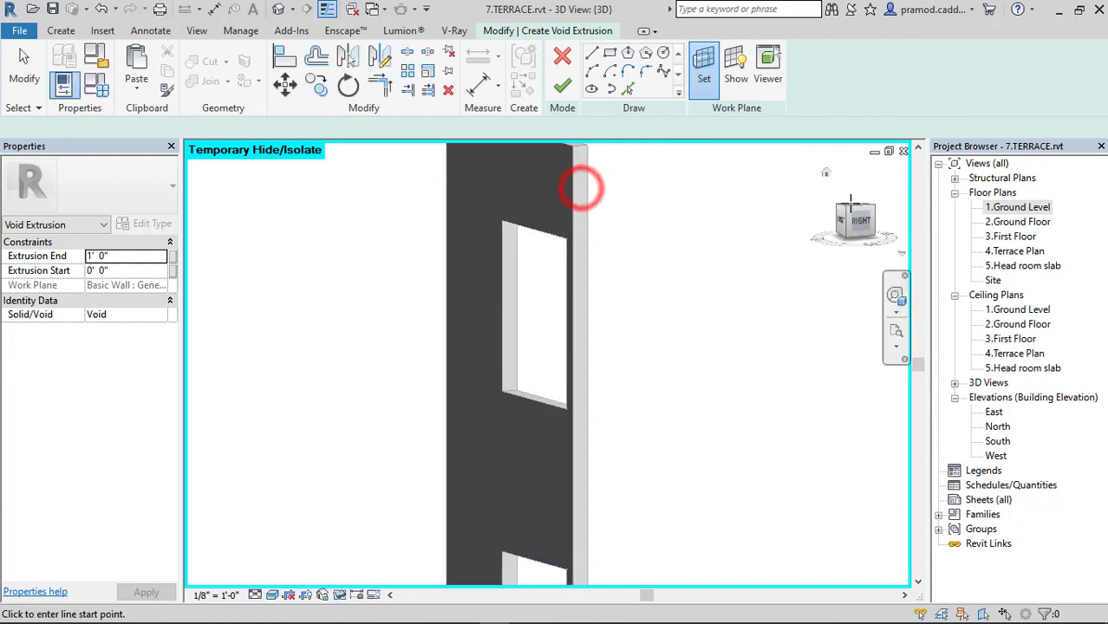
{"action": "left_click", "coordinate": [858, 219]}
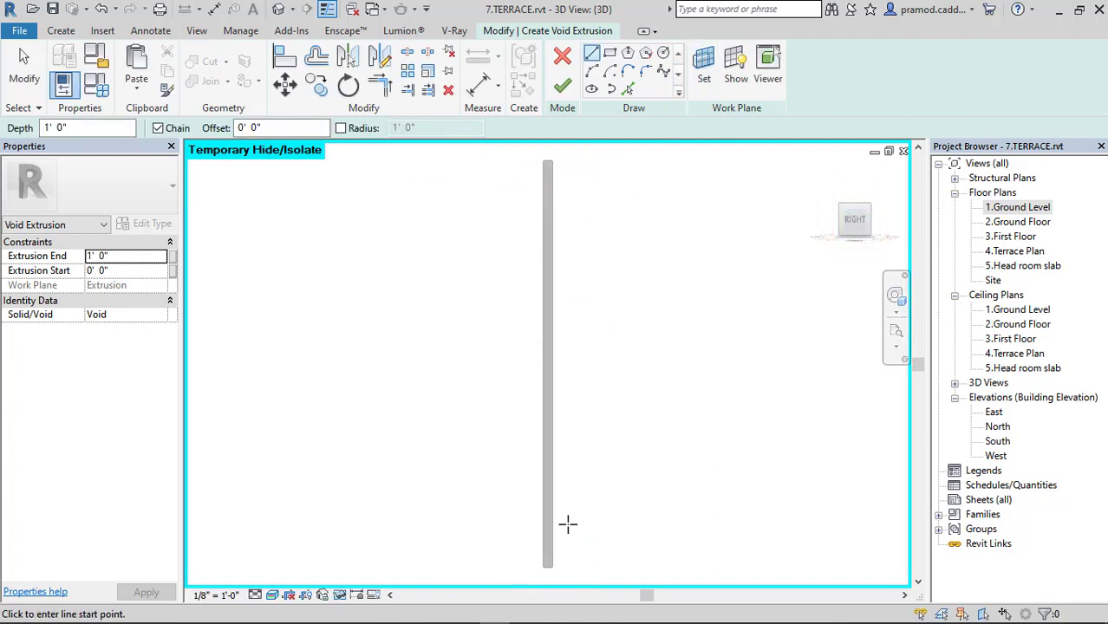
{"action": "left_click", "coordinate": [592, 55]}
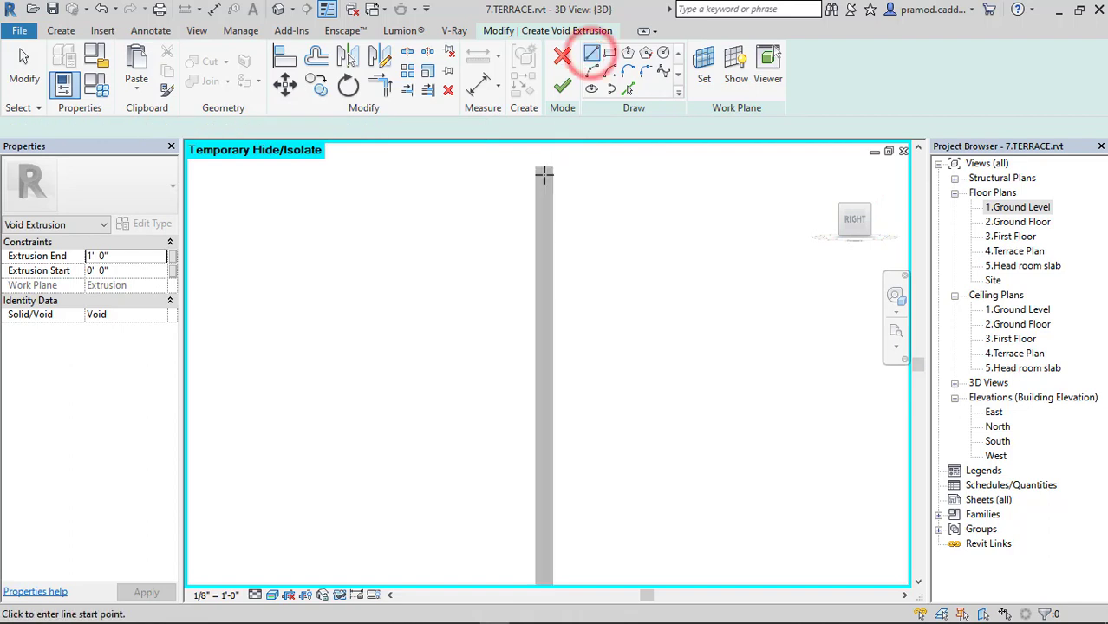
{"action": "left_click", "coordinate": [529, 195]}
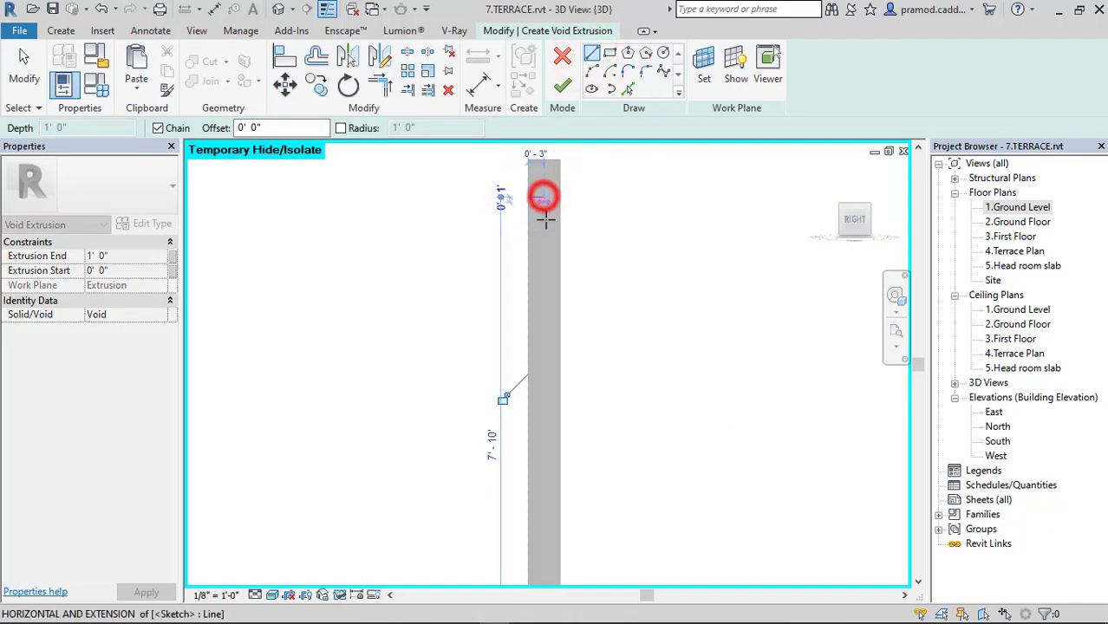
{"action": "left_click", "coordinate": [528, 224]}
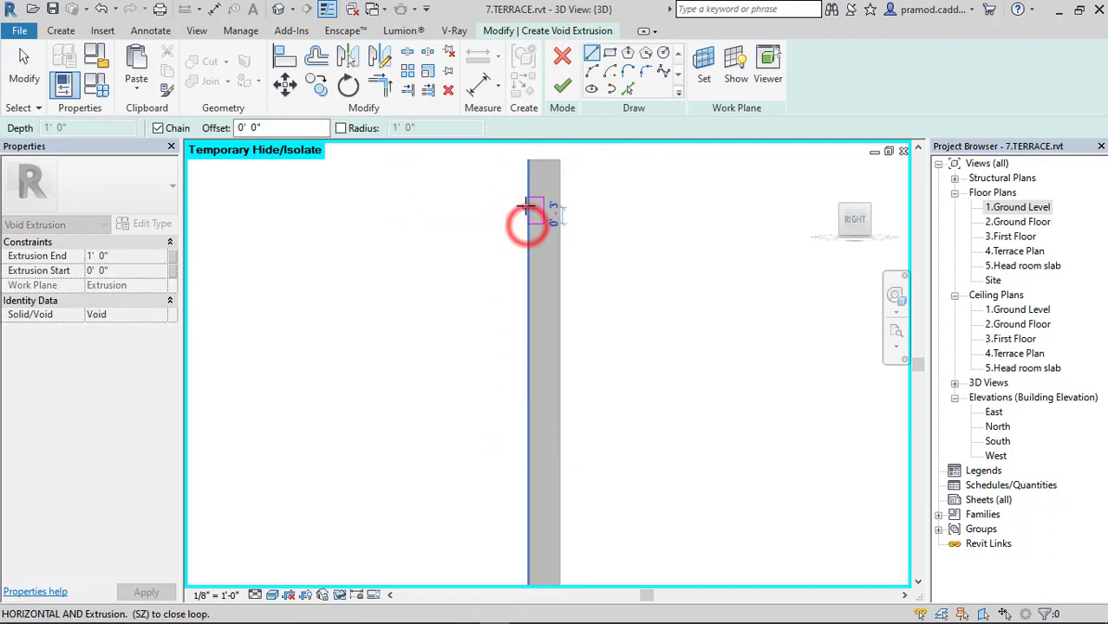
Complete the rectangle and copy it once further down the panel edge
{"action": "key", "text": "Escape"}
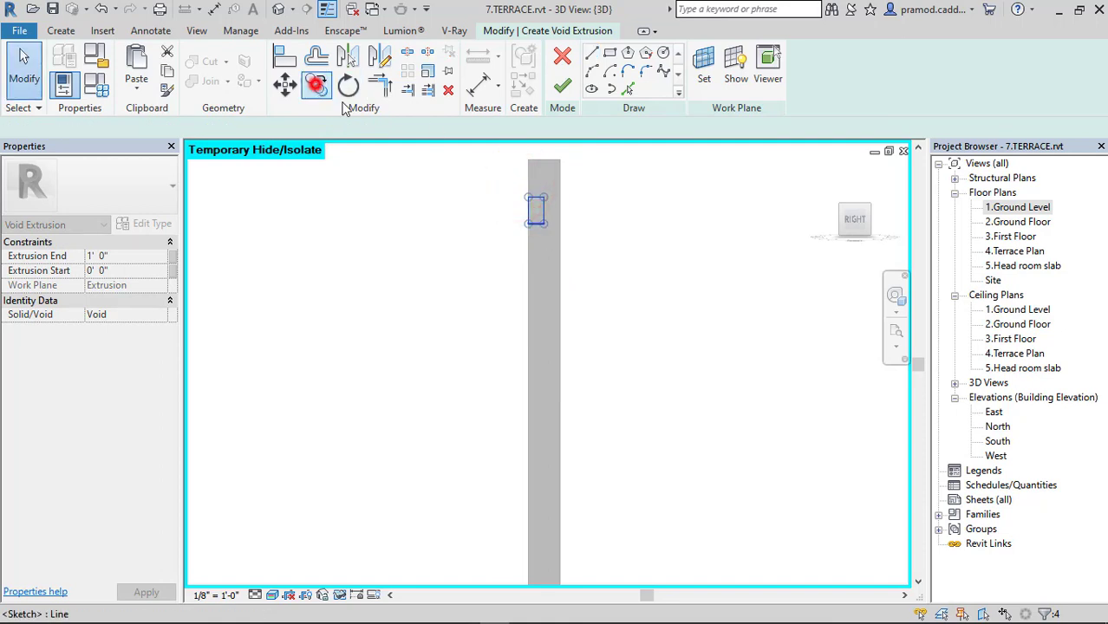
{"action": "left_click", "coordinate": [536, 209]}
{"action": "key", "text": "r"}
{"action": "key", "text": "o"}
{"action": "left_click", "coordinate": [545, 201]}
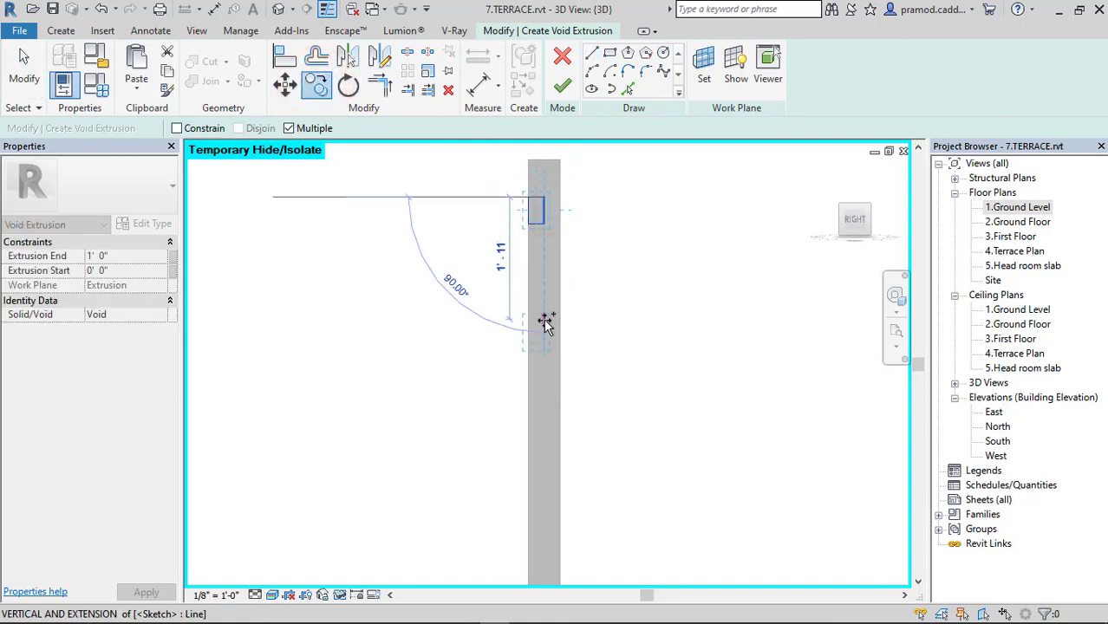
{"action": "left_click", "coordinate": [544, 326]}
Place more copies of the rectangle at intervals down the rest of the wall
{"action": "left_click", "coordinate": [545, 264]}
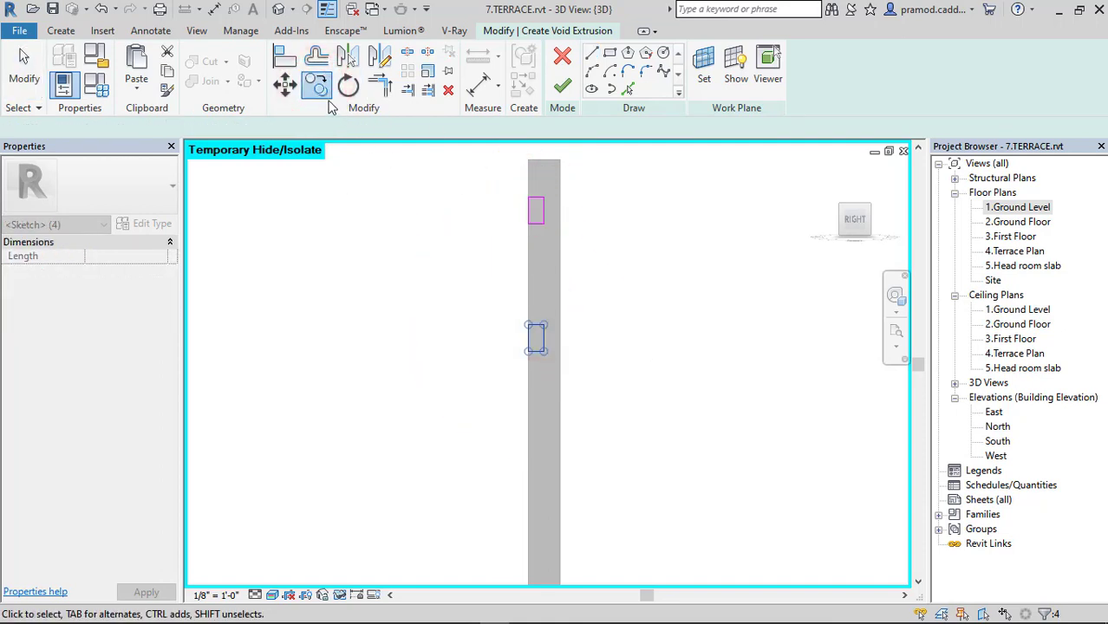
{"action": "left_click", "coordinate": [317, 84]}
{"action": "left_click", "coordinate": [543, 215]}
{"action": "left_click", "coordinate": [544, 355]}
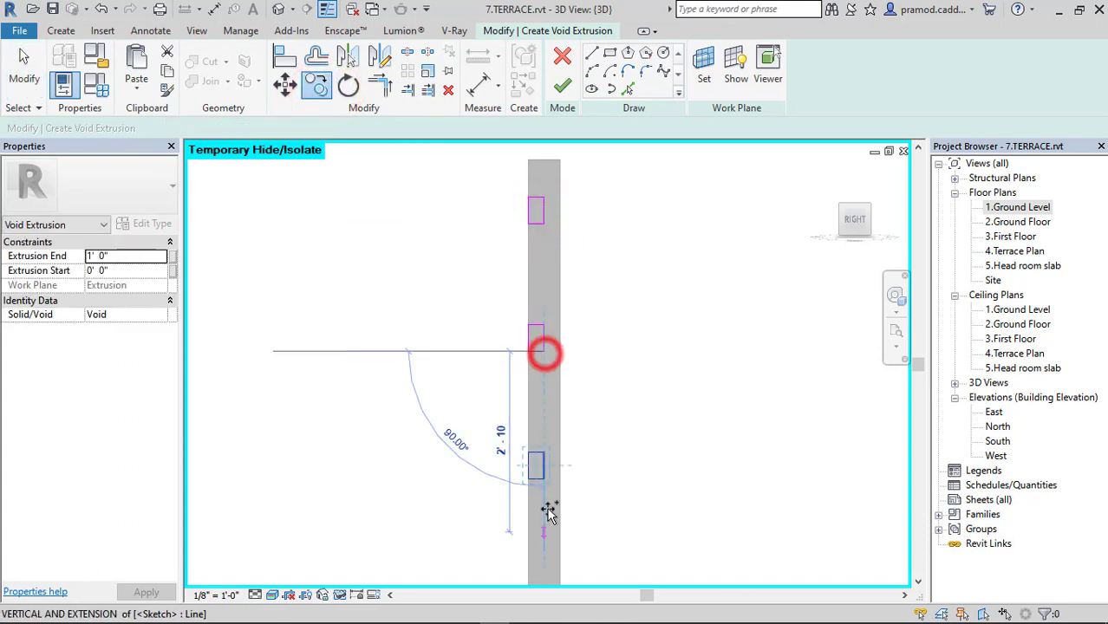
{"action": "left_click", "coordinate": [549, 482]}
{"action": "mouse_move", "coordinate": [552, 507]}
{"action": "middle_mouse_down"}
{"action": "mouse_move", "coordinate": [518, 314]}
{"action": "mouse_move", "coordinate": [521, 438]}
{"action": "mouse_move", "coordinate": [512, 260]}
{"action": "middle_mouse_up"}
{"action": "left_click", "coordinate": [530, 399]}
{"action": "middle_click_drag", "start_coordinate": [498, 323], "coordinate": [481, 288]}
{"action": "middle_click_drag", "start_coordinate": [484, 334], "coordinate": [490, 412]}
{"action": "middle_click_drag", "start_coordinate": [490, 287], "coordinate": [485, 389]}
End copying and finish the void extrusion
{"action": "key", "text": "Escape"}
{"action": "key", "text": "Escape"}
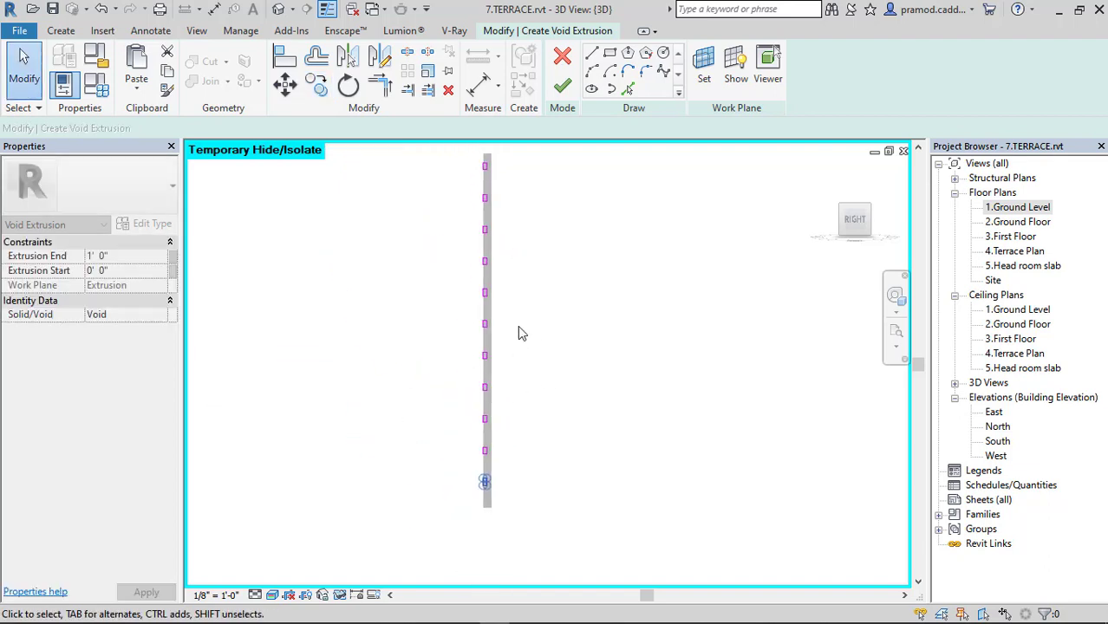
{"action": "middle_click_drag", "start_coordinate": [518, 325], "coordinate": [594, 237], "text": "shift"}
{"action": "left_click", "coordinate": [563, 87]}
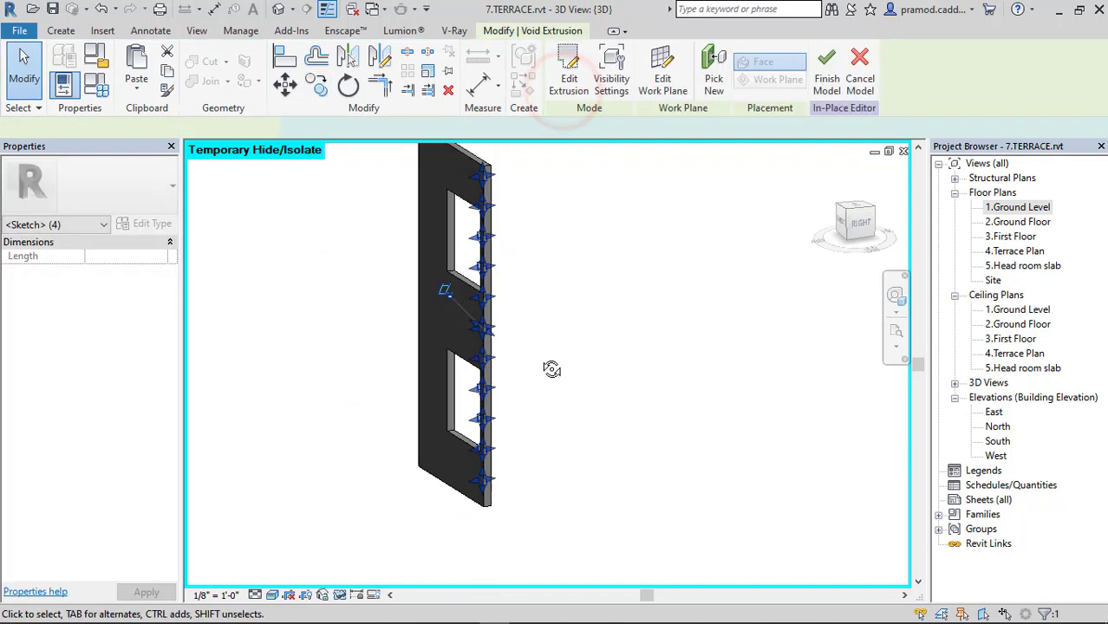
Stretch the void grooves through the full depth of the wall panel
{"action": "middle_click_drag", "start_coordinate": [555, 369], "coordinate": [735, 367], "text": "shift"}
{"action": "left_click_drag", "start_coordinate": [465, 333], "coordinate": [332, 327]}
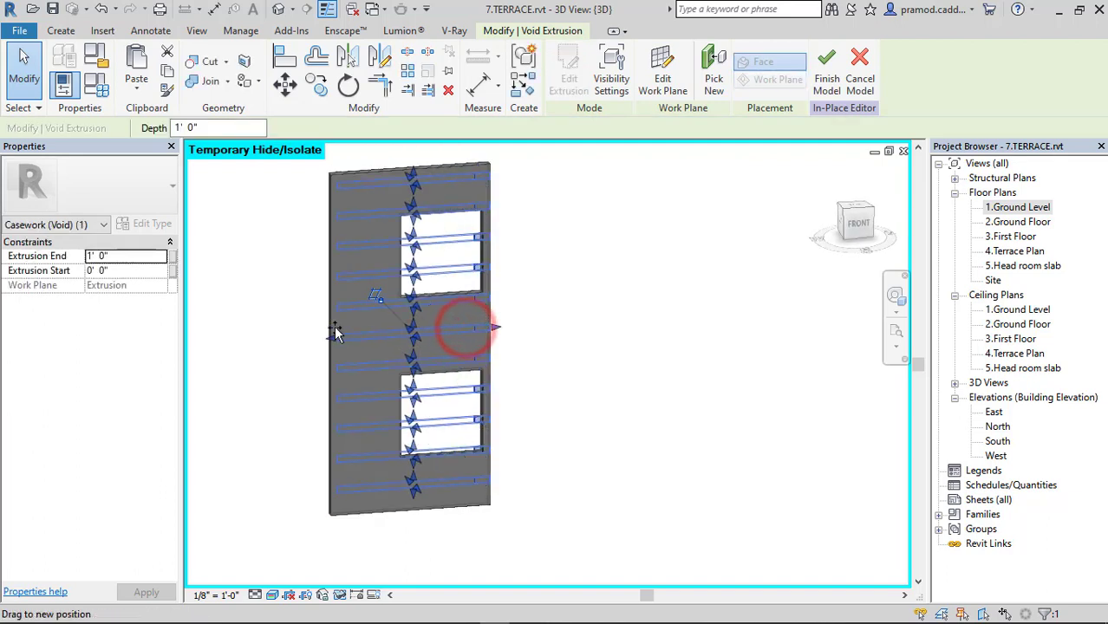
{"action": "left_click", "coordinate": [579, 308]}
{"action": "middle_click_drag", "start_coordinate": [580, 308], "coordinate": [606, 366], "text": "shift"}
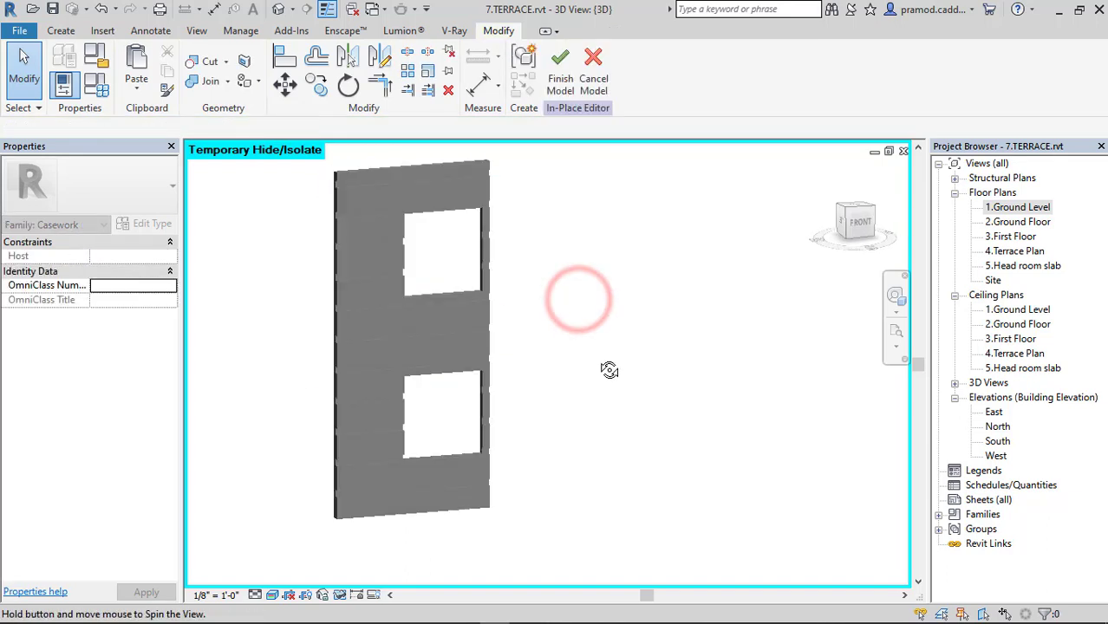
Reset Temporary Hide/Isolate and view the whole house from a corner
{"action": "left_click", "coordinate": [339, 596]}
{"action": "left_click", "coordinate": [355, 577]}
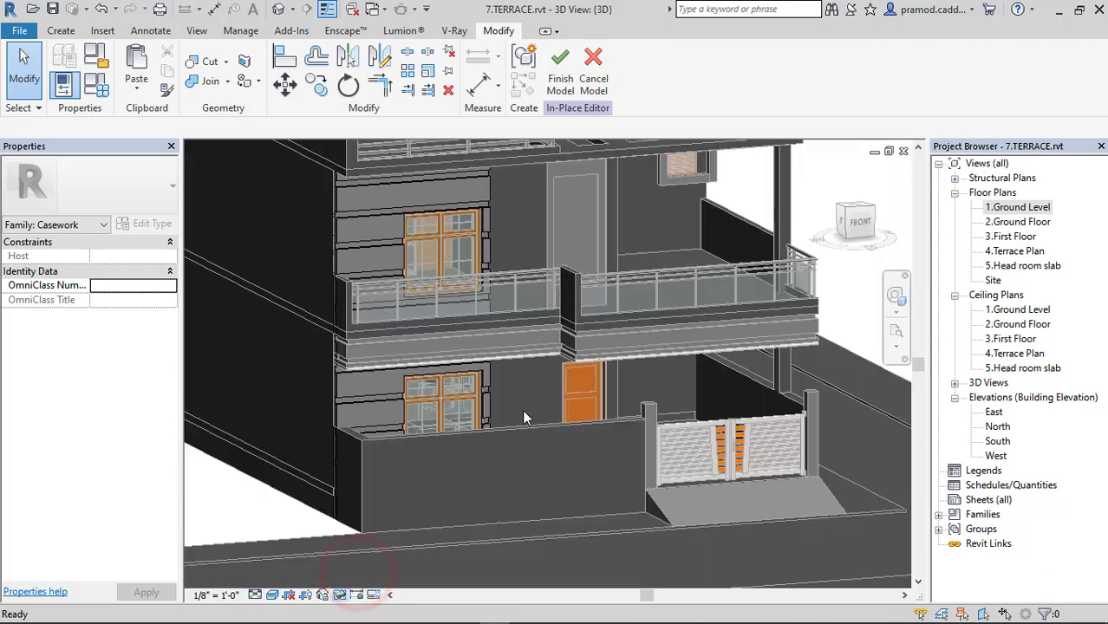
{"action": "scroll", "coordinate": [508, 441], "scroll_direction": "down", "scroll_amount": 3}
{"action": "scroll", "coordinate": [545, 370], "scroll_direction": "up", "scroll_amount": 2}
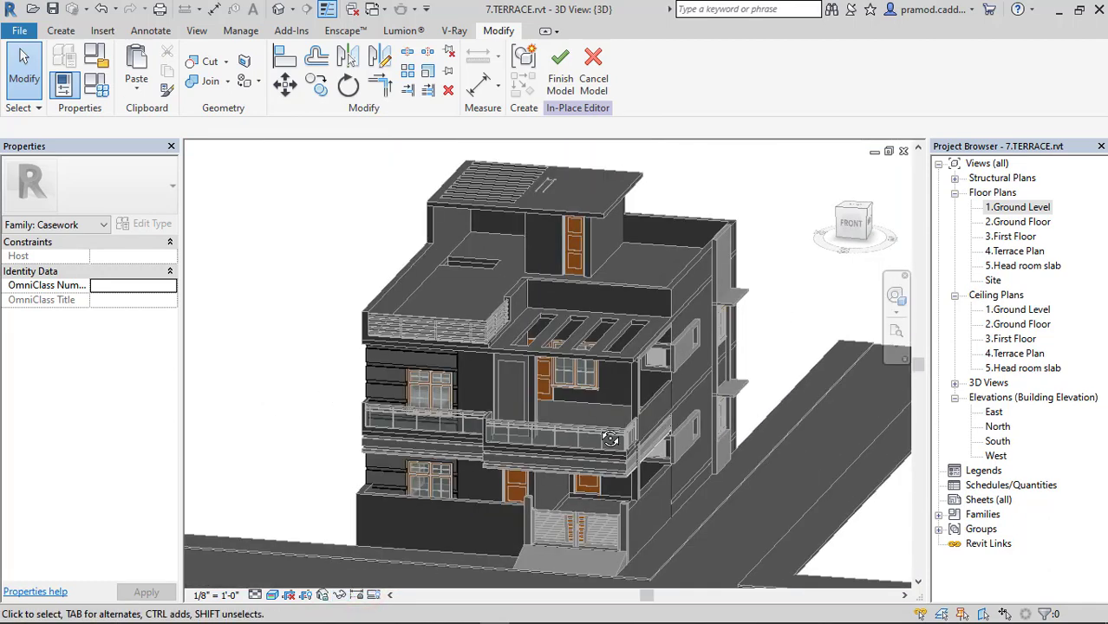
{"action": "mouse_move", "coordinate": [545, 370]}
{"action": "middle_mouse_down", "text": "shift"}
{"action": "mouse_move", "coordinate": [642, 433]}
{"action": "mouse_move", "coordinate": [452, 418]}
{"action": "middle_mouse_up", "text": "shift"}
{"action": "scroll", "coordinate": [745, 445], "scroll_direction": "up", "scroll_amount": 3}
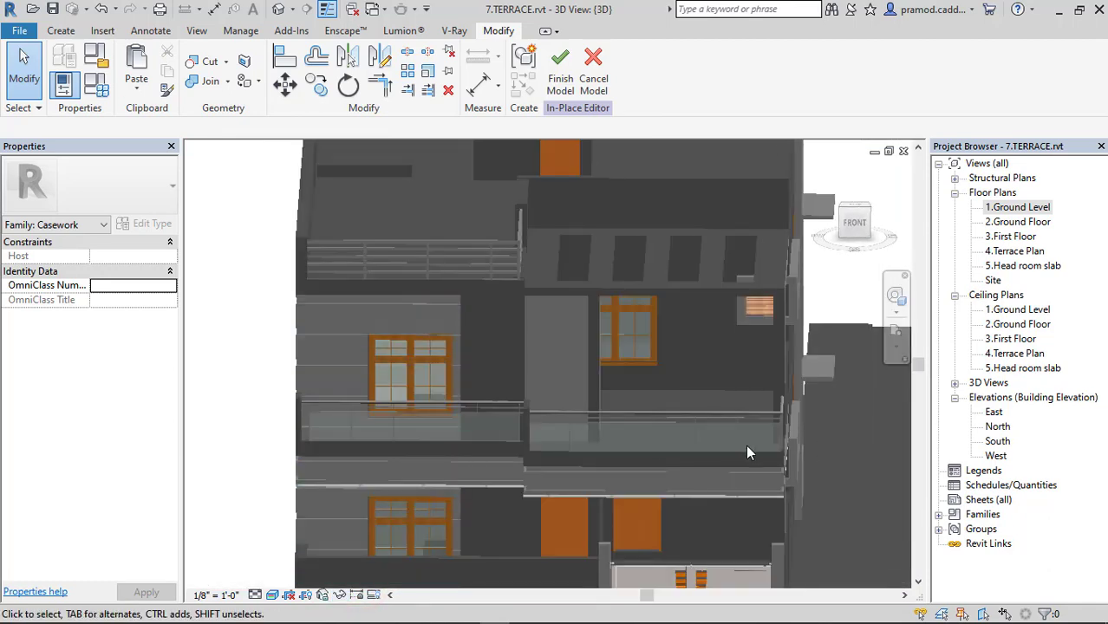
{"action": "mouse_move", "coordinate": [746, 445]}
{"action": "middle_mouse_down", "text": "shift"}
{"action": "mouse_move", "coordinate": [639, 471]}
{"action": "mouse_move", "coordinate": [573, 450]}
{"action": "mouse_move", "coordinate": [498, 362]}
{"action": "middle_mouse_up", "text": "shift"}
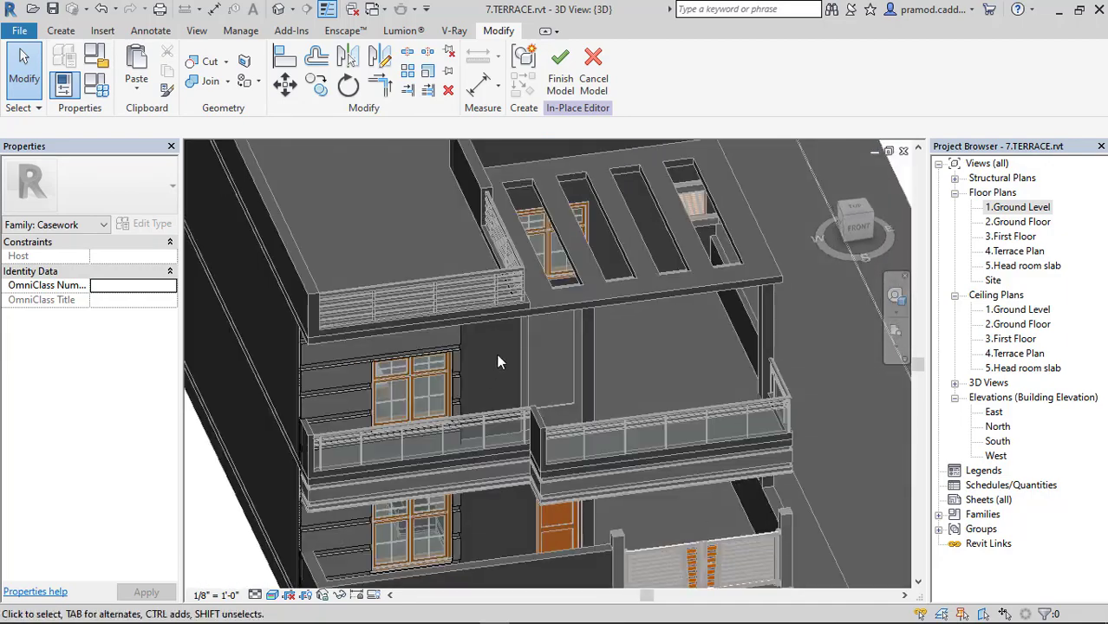
On the 3.First Floor plan, add a door like the bedroom door in the balcony-side wall
{"action": "double_click", "coordinate": [1017, 241]}
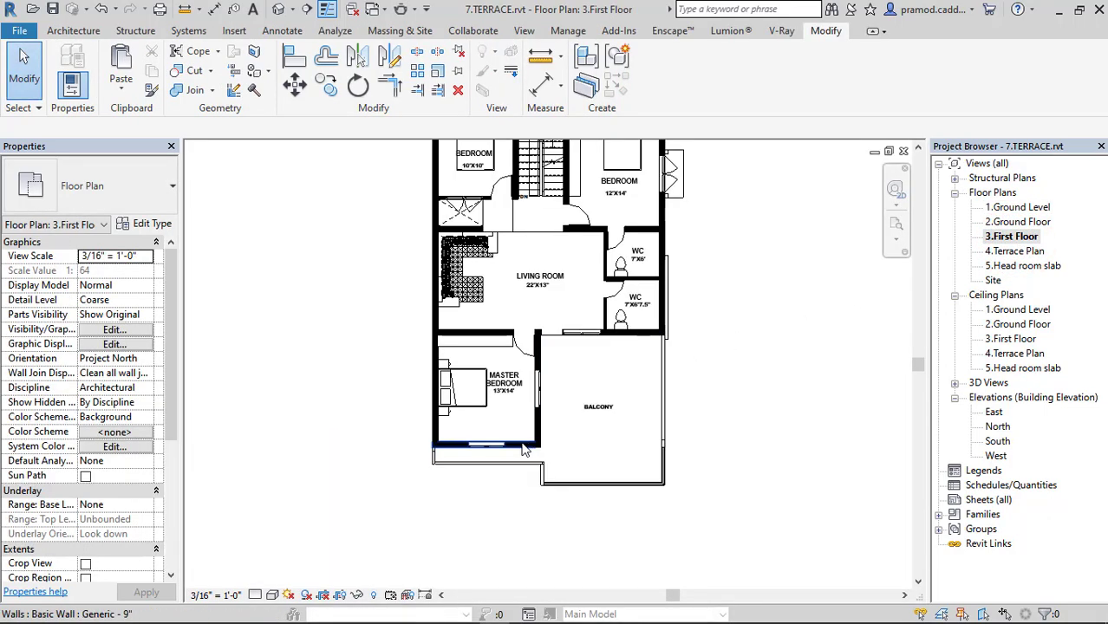
{"action": "scroll", "coordinate": [523, 450], "scroll_direction": "up", "scroll_amount": 5}
{"action": "scroll", "coordinate": [514, 462], "scroll_direction": "down", "scroll_amount": 2}
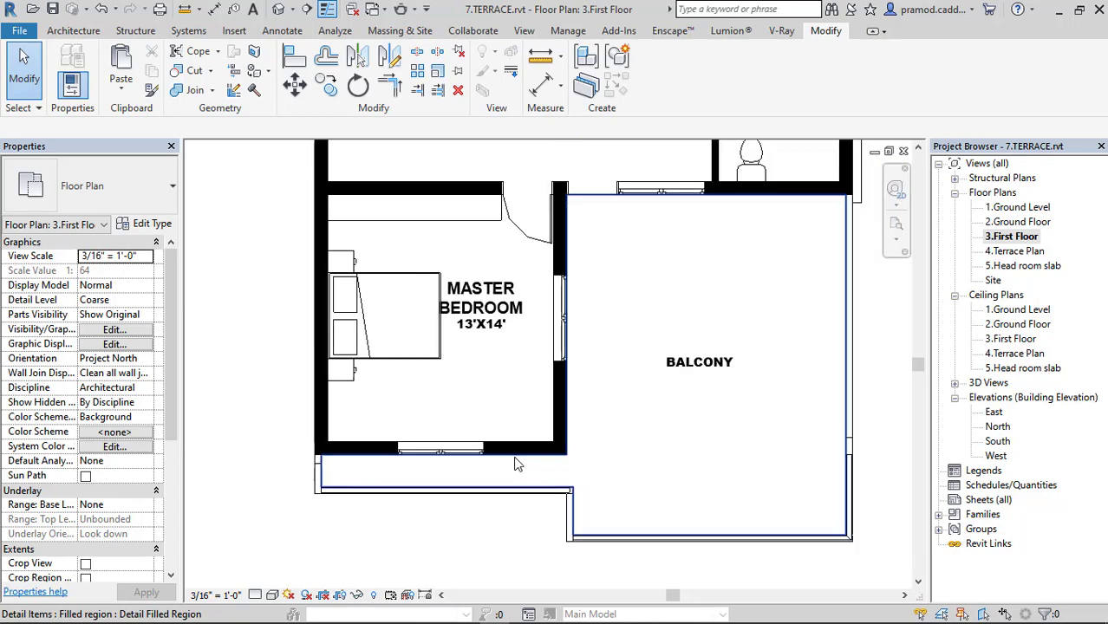
{"action": "left_click", "coordinate": [530, 236]}
{"action": "left_click", "coordinate": [618, 86]}
{"action": "scroll", "coordinate": [535, 425], "scroll_direction": "up", "scroll_amount": 2}
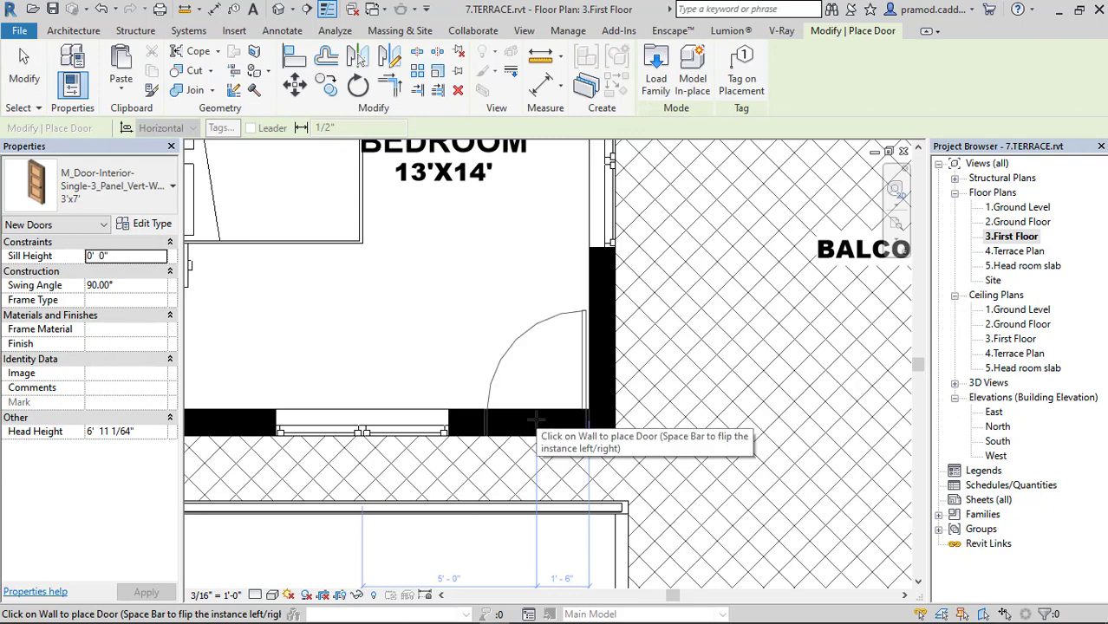
{"action": "left_click", "coordinate": [536, 420]}
Return to the default 3D view and bring the terrace-level head-room window into view
{"action": "left_click", "coordinate": [278, 10]}
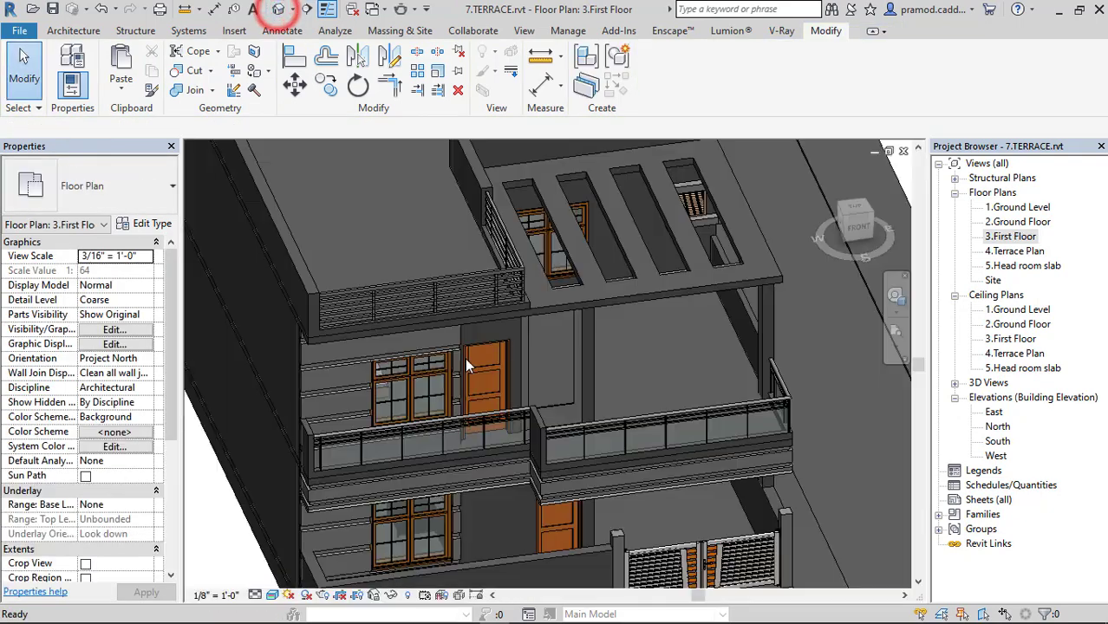
{"action": "middle_click_drag", "start_coordinate": [566, 414], "coordinate": [509, 346], "text": "shift"}
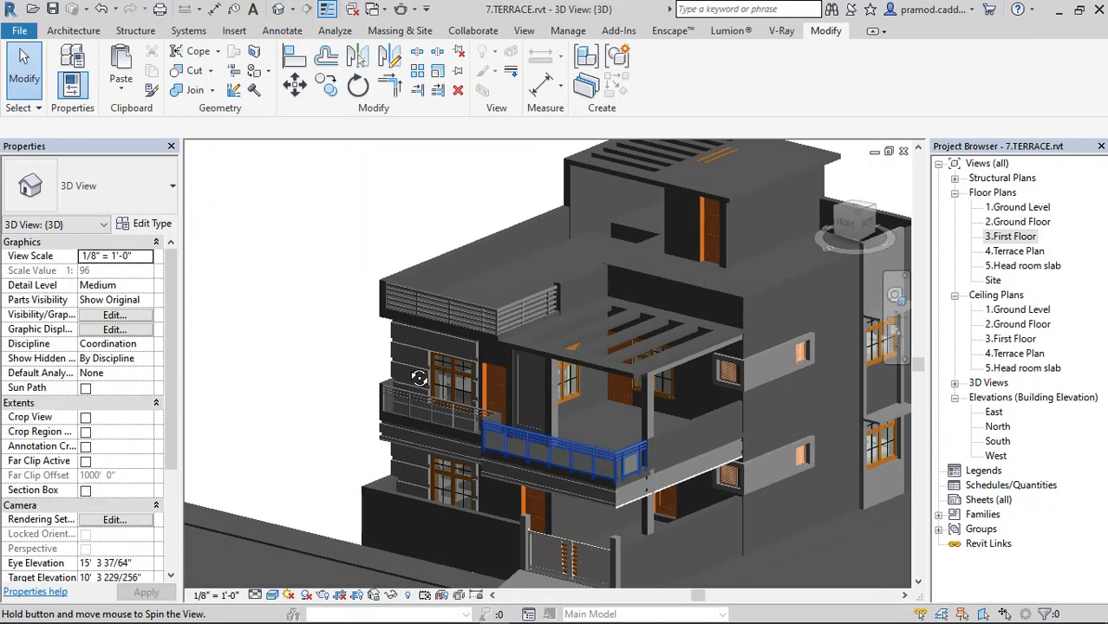
{"action": "scroll", "coordinate": [509, 346], "scroll_direction": "up", "scroll_amount": 3}
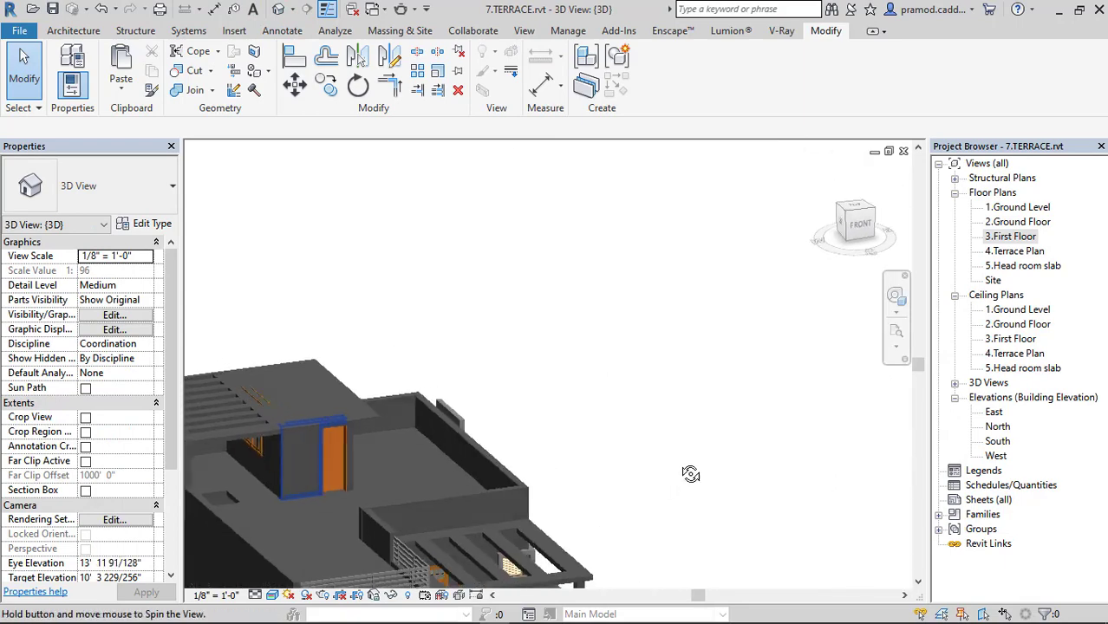
{"action": "mouse_move", "coordinate": [556, 475]}
{"action": "middle_mouse_down", "text": "shift"}
{"action": "mouse_move", "coordinate": [589, 486]}
{"action": "mouse_move", "coordinate": [442, 510]}
{"action": "middle_mouse_up", "text": "shift"}
{"action": "middle_click_drag", "start_coordinate": [503, 535], "coordinate": [184, 286], "text": "shift"}
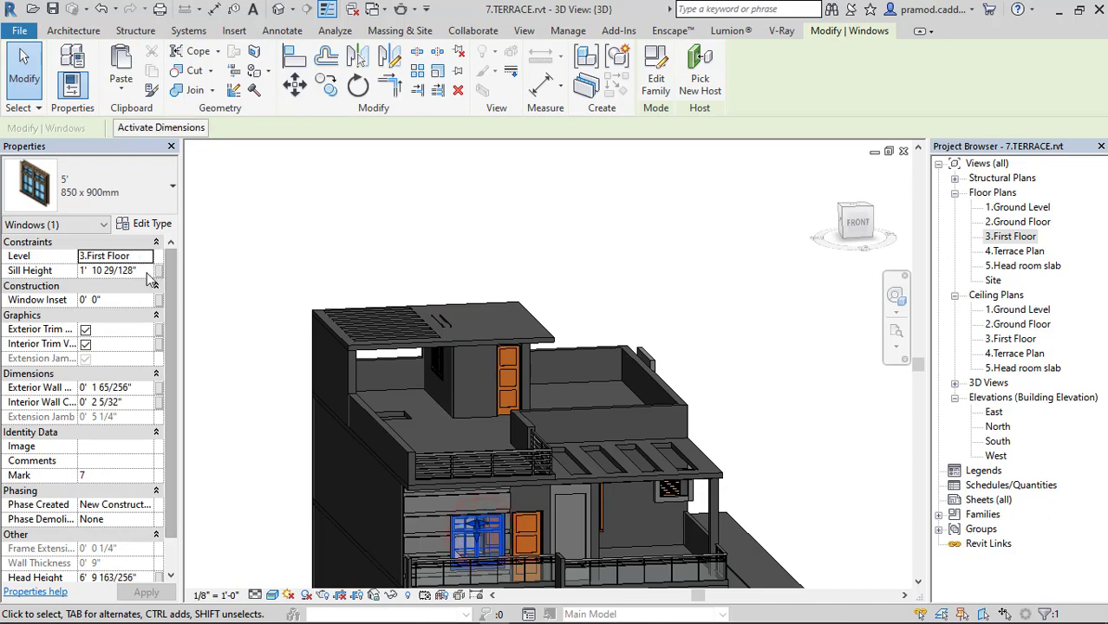
{"action": "middle_click_drag", "start_coordinate": [311, 363], "coordinate": [314, 383], "text": "shift"}
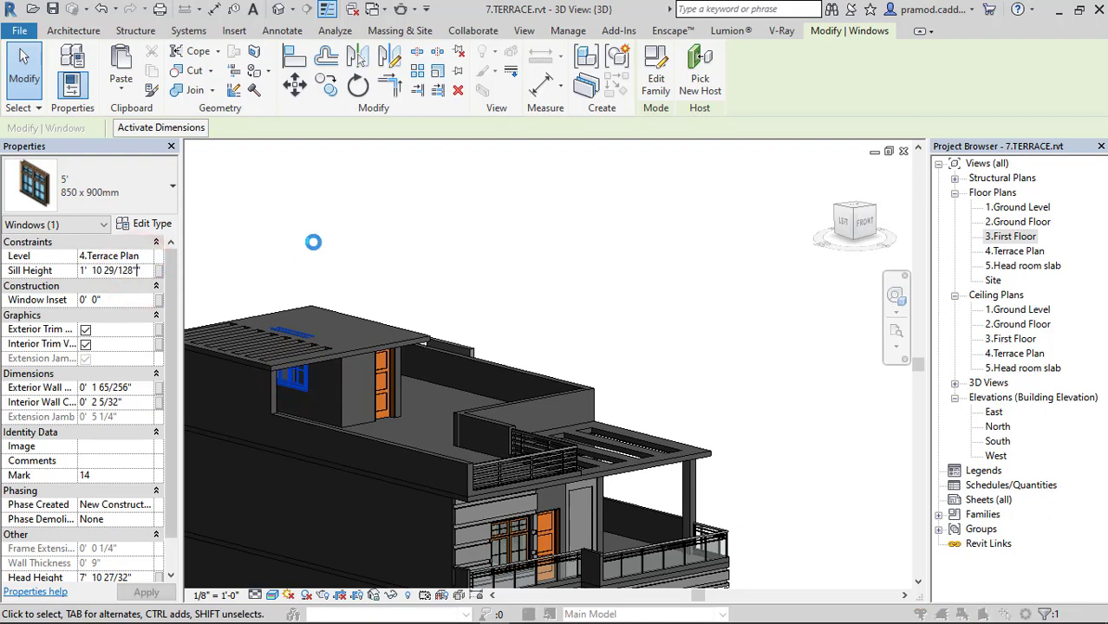
{"action": "left_click", "coordinate": [115, 271]}
{"action": "type", "text": "\""}
Dismiss the warning, keep the window's new sill height, and view the building front
{"action": "left_click", "coordinate": [649, 318]}
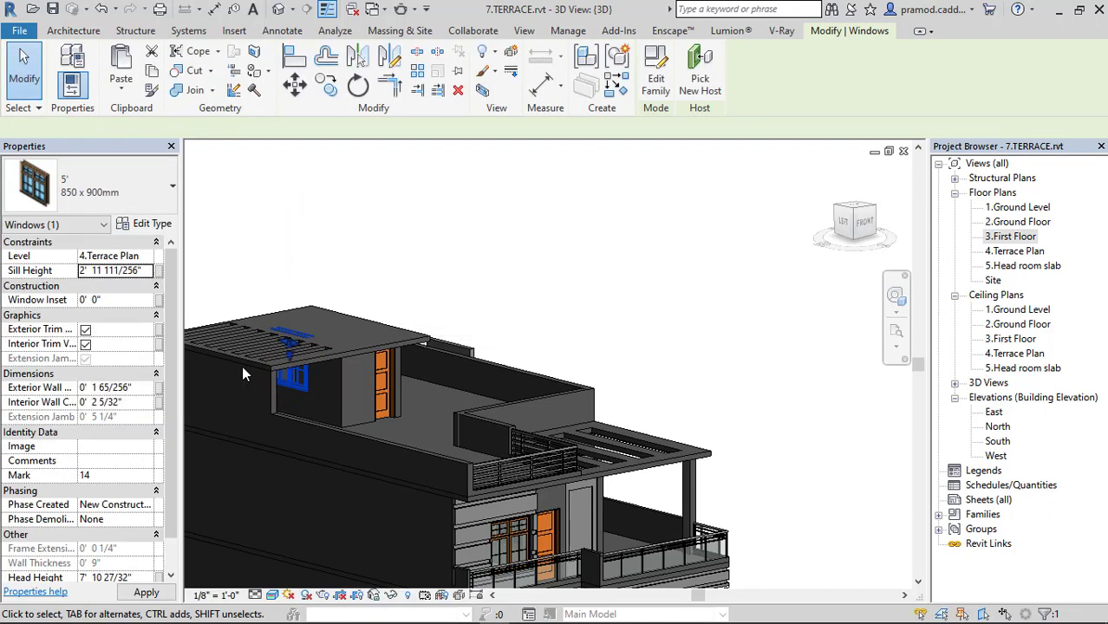
{"action": "left_click", "coordinate": [433, 255]}
{"action": "mouse_move", "coordinate": [433, 255]}
{"action": "middle_mouse_down", "text": "shift"}
{"action": "mouse_move", "coordinate": [471, 327]}
{"action": "mouse_move", "coordinate": [549, 215]}
{"action": "middle_mouse_up", "text": "shift"}
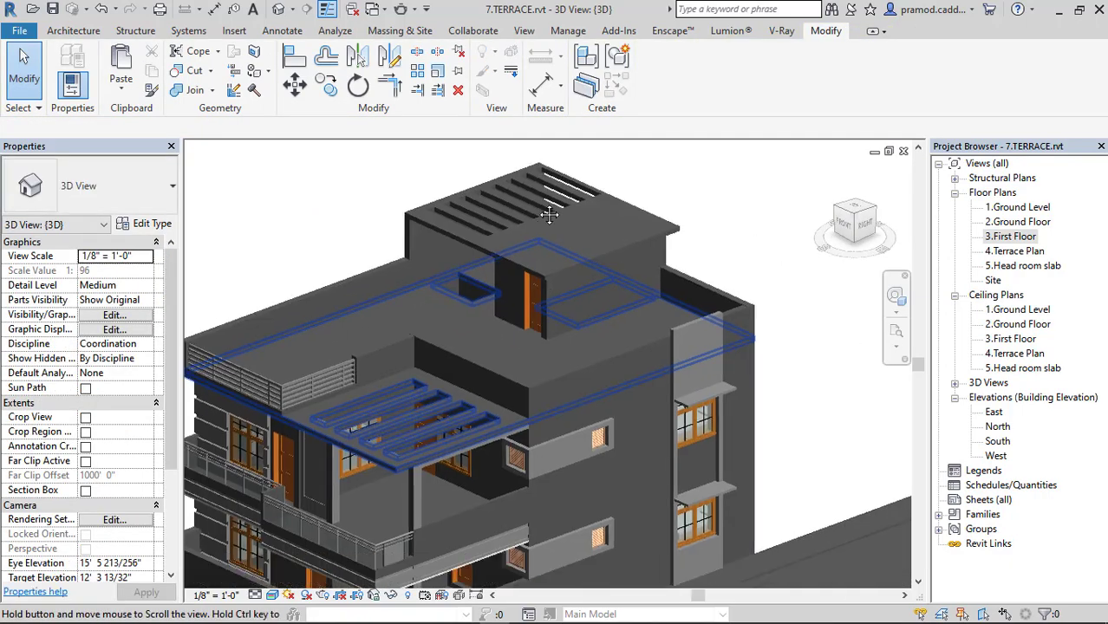
{"action": "scroll", "coordinate": [549, 215], "scroll_direction": "down", "scroll_amount": 1}
{"action": "scroll", "coordinate": [570, 323], "scroll_direction": "up", "scroll_amount": 1}
{"action": "scroll", "coordinate": [564, 342], "scroll_direction": "up", "scroll_amount": 1}
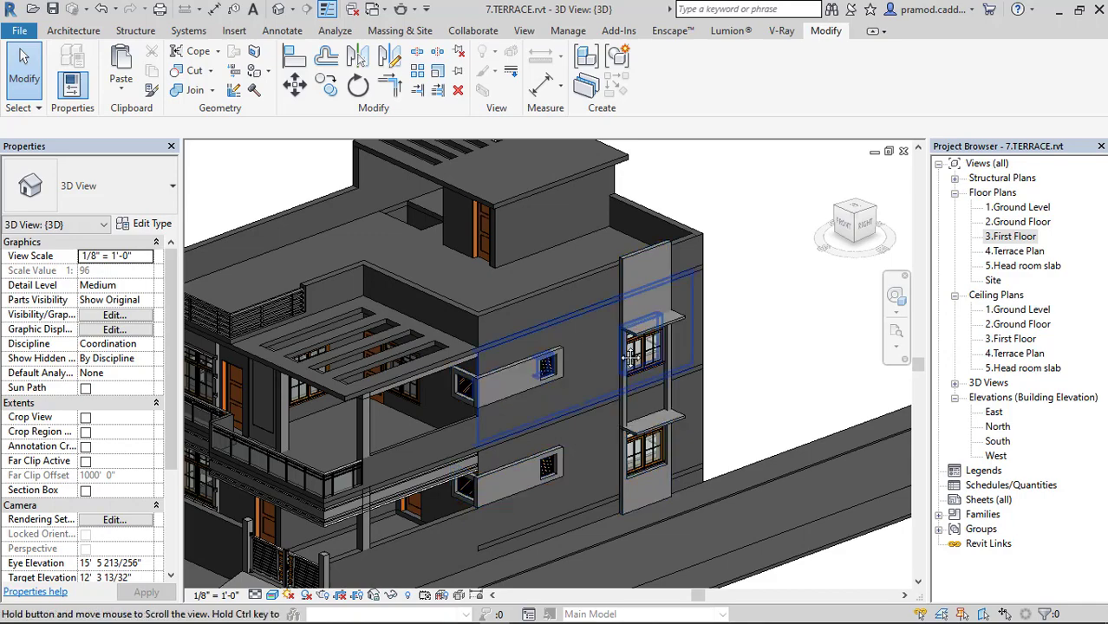
Select the terrace parapet wall in front view and enter Edit Profile
{"action": "middle_click_drag", "start_coordinate": [629, 358], "coordinate": [588, 309], "text": "shift"}
{"action": "left_click", "coordinate": [527, 233]}
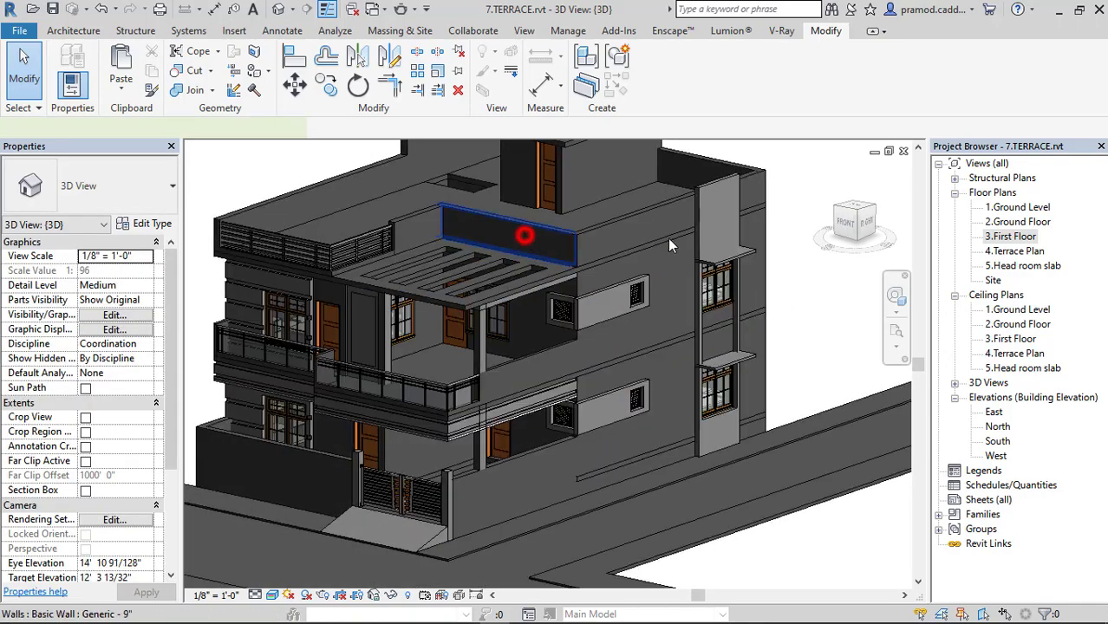
{"action": "left_click", "coordinate": [845, 224]}
{"action": "left_click", "coordinate": [655, 80]}
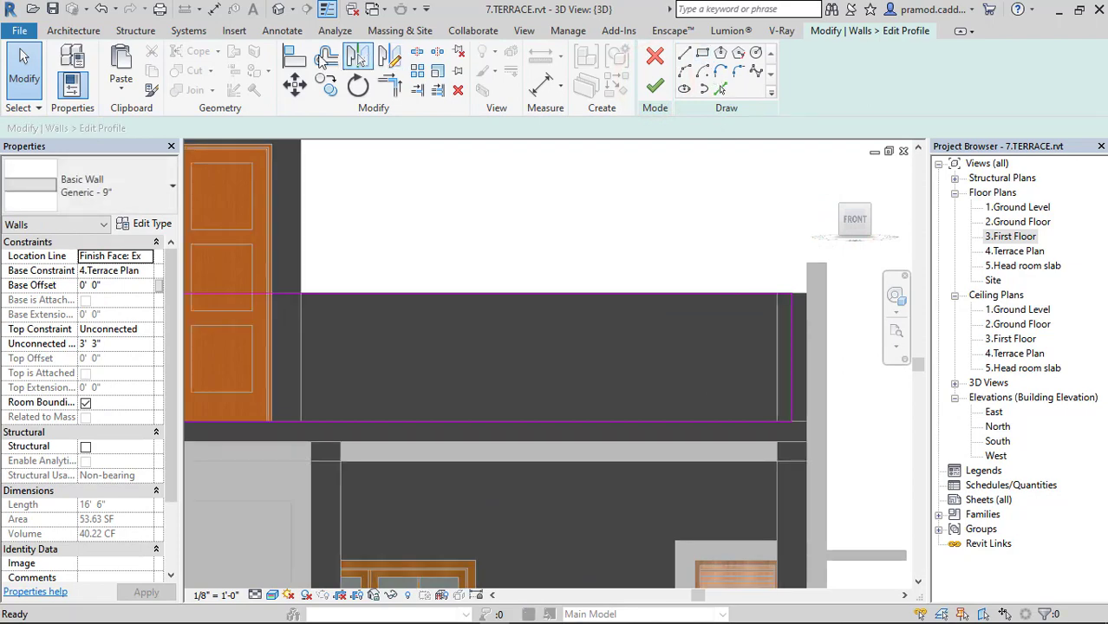
Offset profile lines 1' inward and trim them into one square opening
{"action": "left_click", "coordinate": [326, 57]}
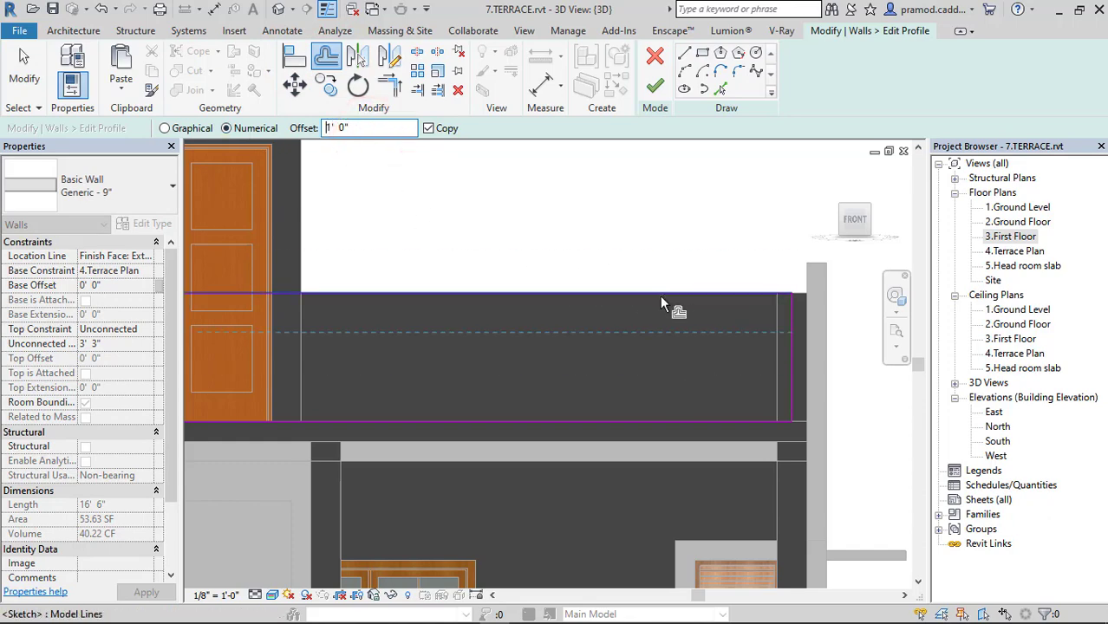
{"action": "left_click", "coordinate": [729, 295]}
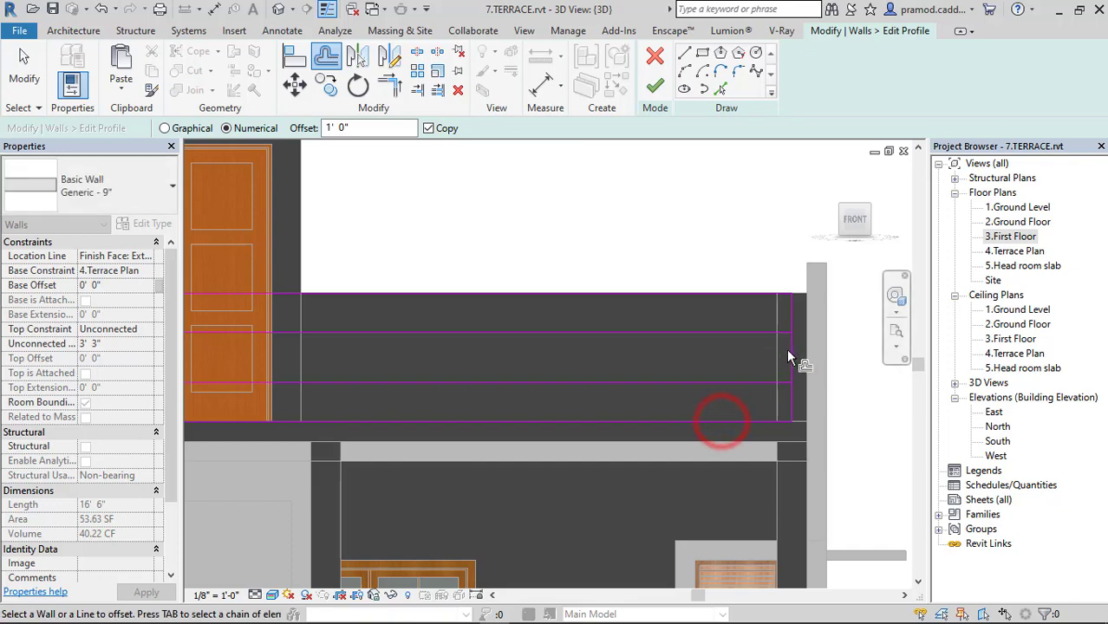
{"action": "left_click", "coordinate": [791, 291]}
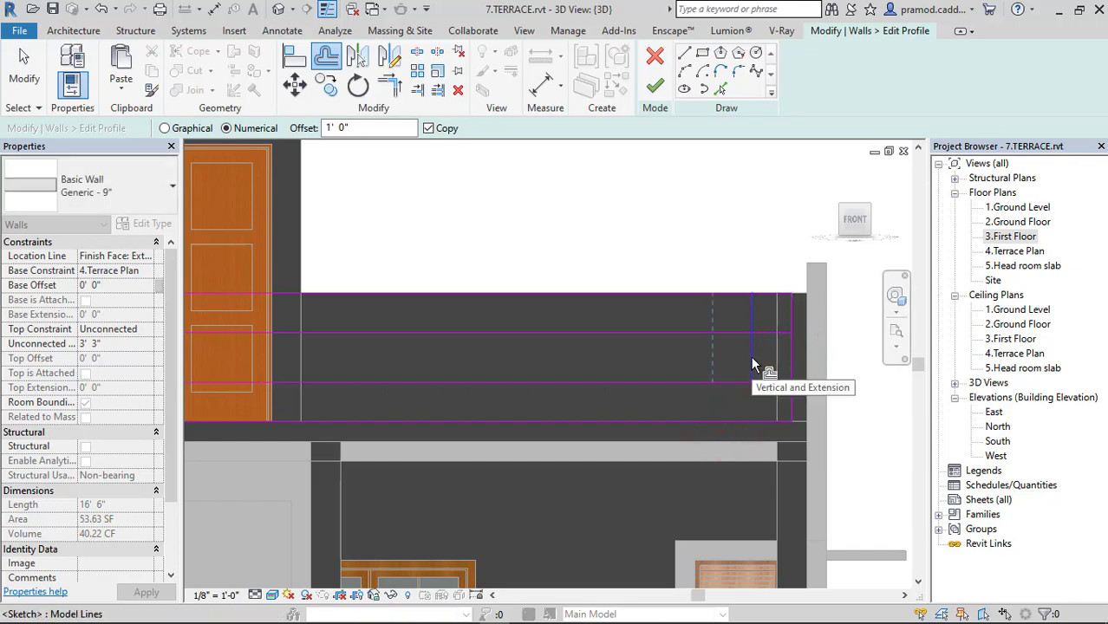
{"action": "left_click", "coordinate": [752, 358]}
{"action": "left_click", "coordinate": [389, 85]}
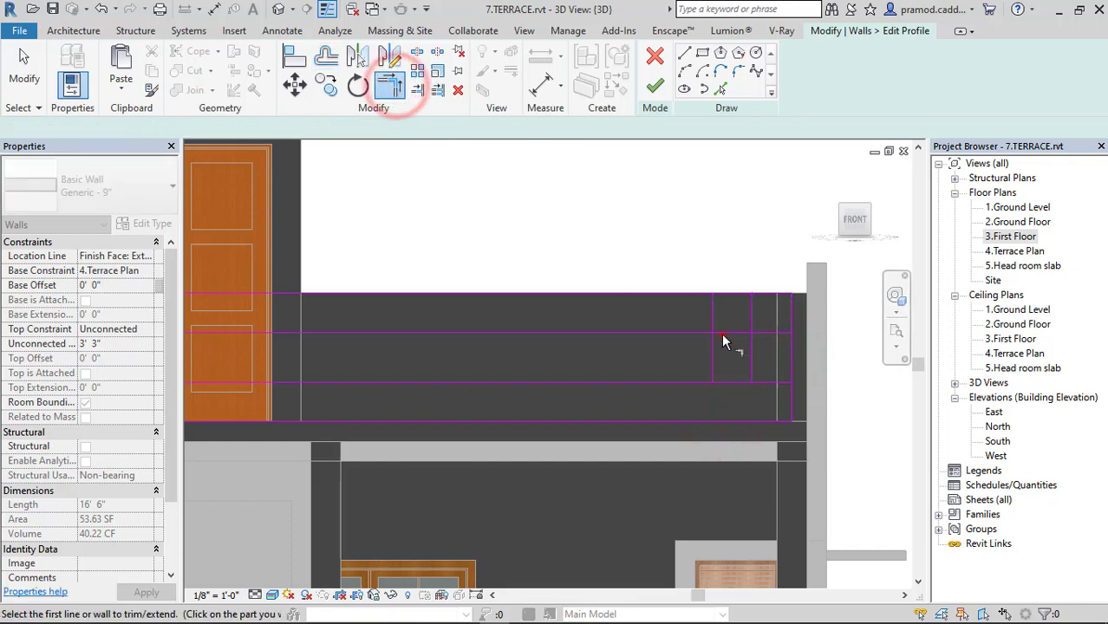
{"action": "left_click", "coordinate": [713, 349]}
{"action": "left_click", "coordinate": [728, 386]}
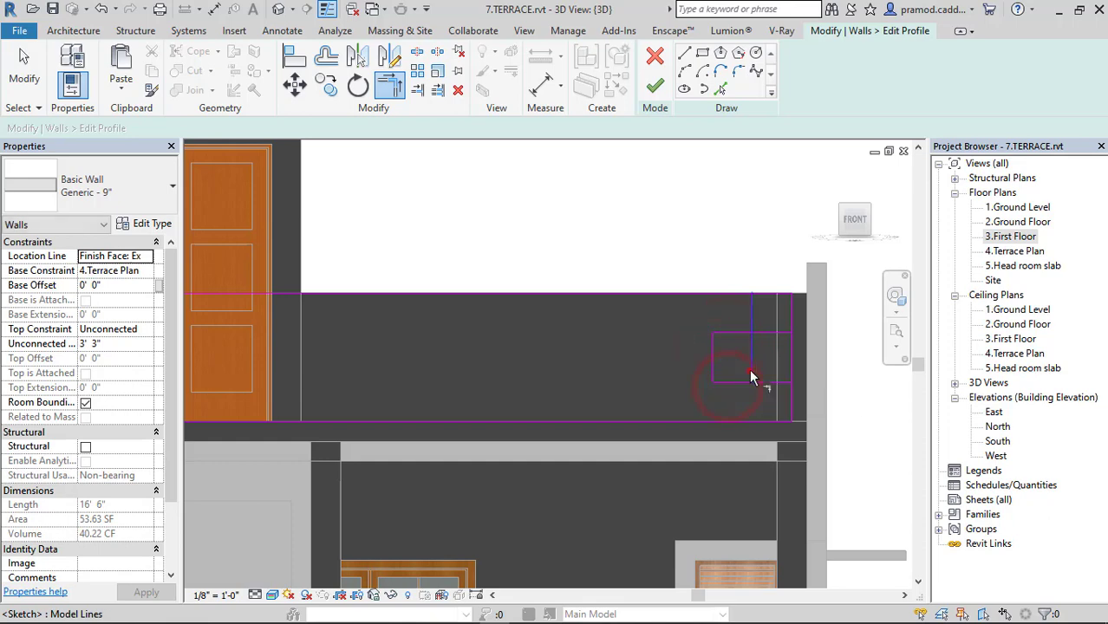
{"action": "left_click", "coordinate": [749, 369]}
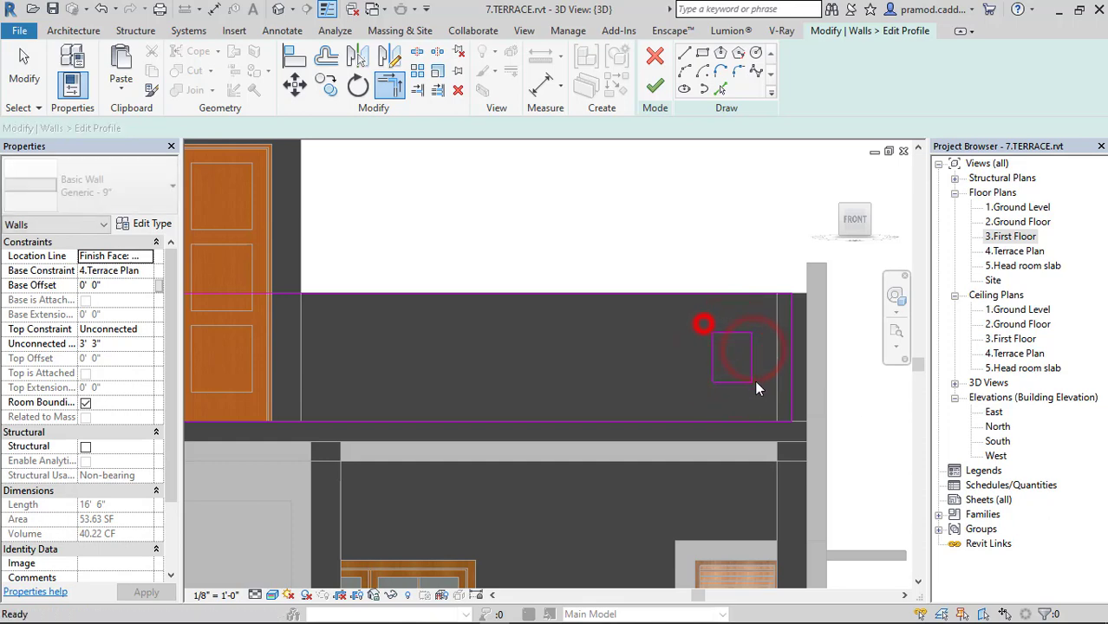
Copy the square leftward into a row of six openings and finish the profile
{"action": "left_click", "coordinate": [326, 79]}
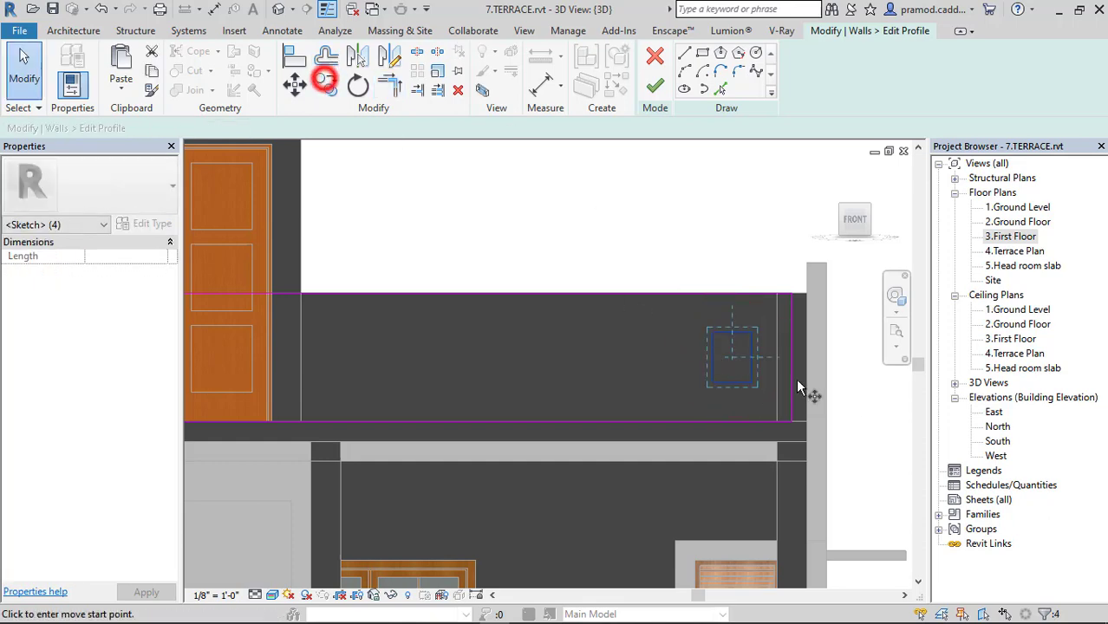
{"action": "left_click", "coordinate": [793, 332]}
{"action": "left_click", "coordinate": [713, 334]}
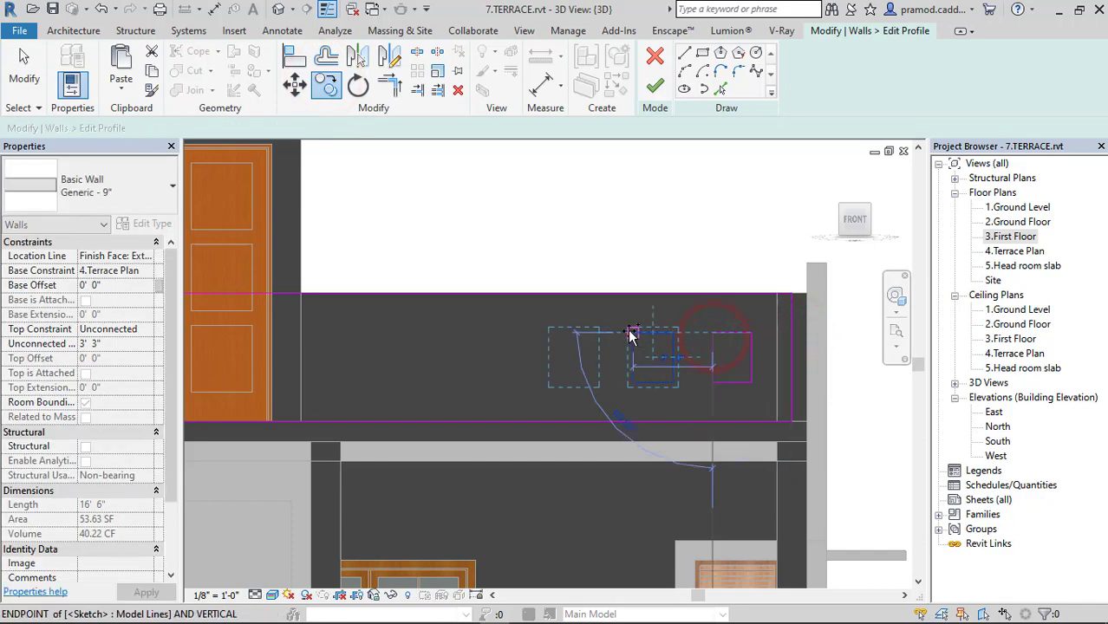
{"action": "left_click", "coordinate": [631, 337]}
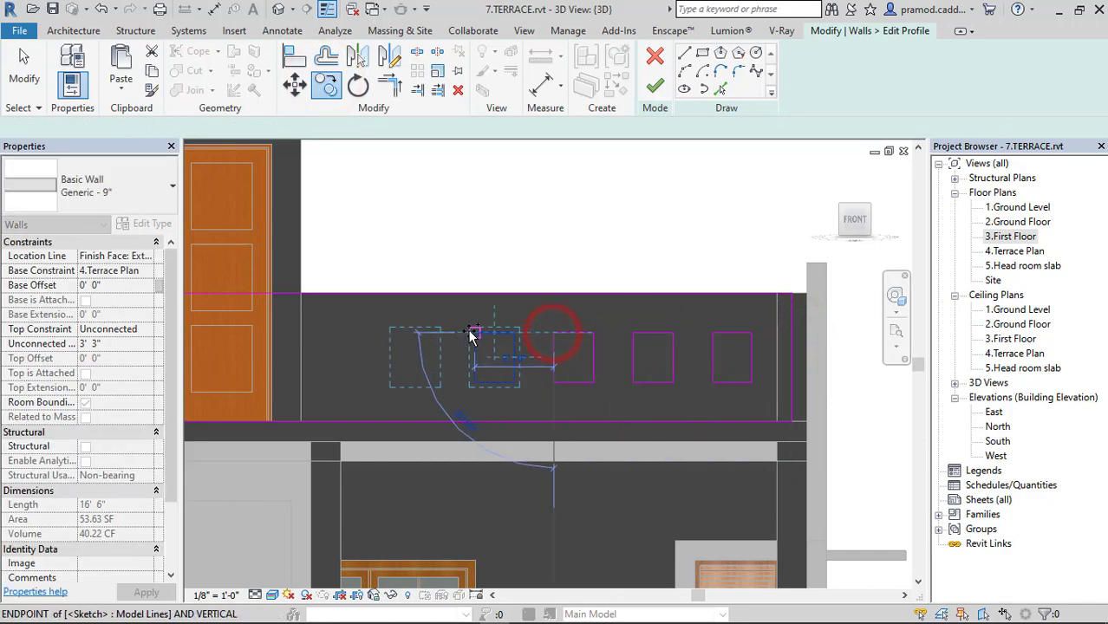
{"action": "left_click", "coordinate": [471, 334]}
{"action": "left_click", "coordinate": [390, 333]}
{"action": "left_click", "coordinate": [309, 333]}
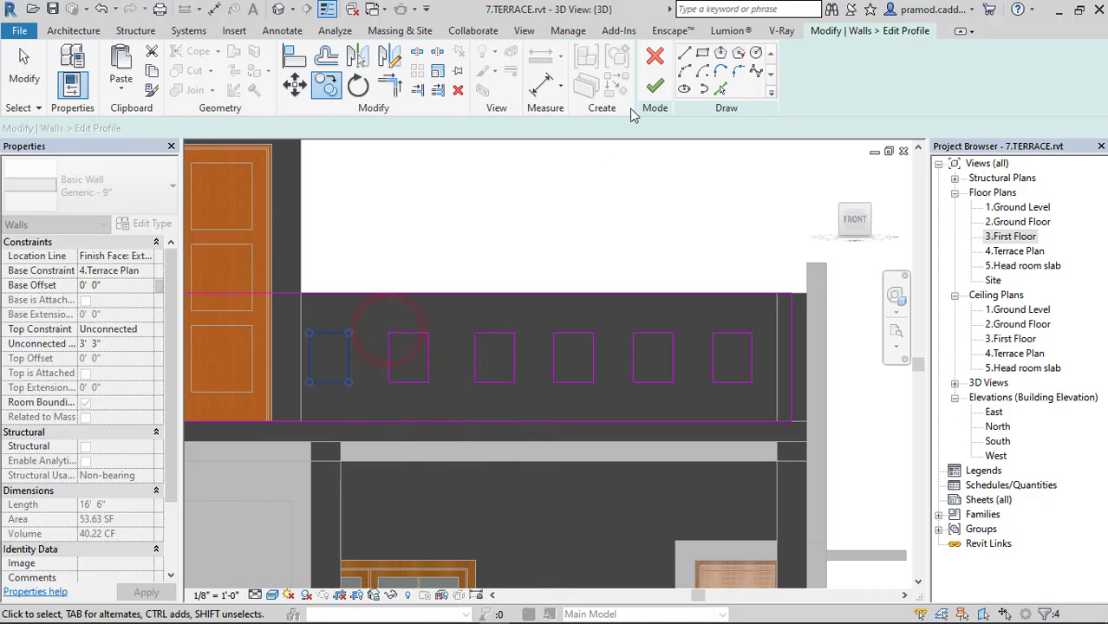
{"action": "left_click", "coordinate": [655, 85]}
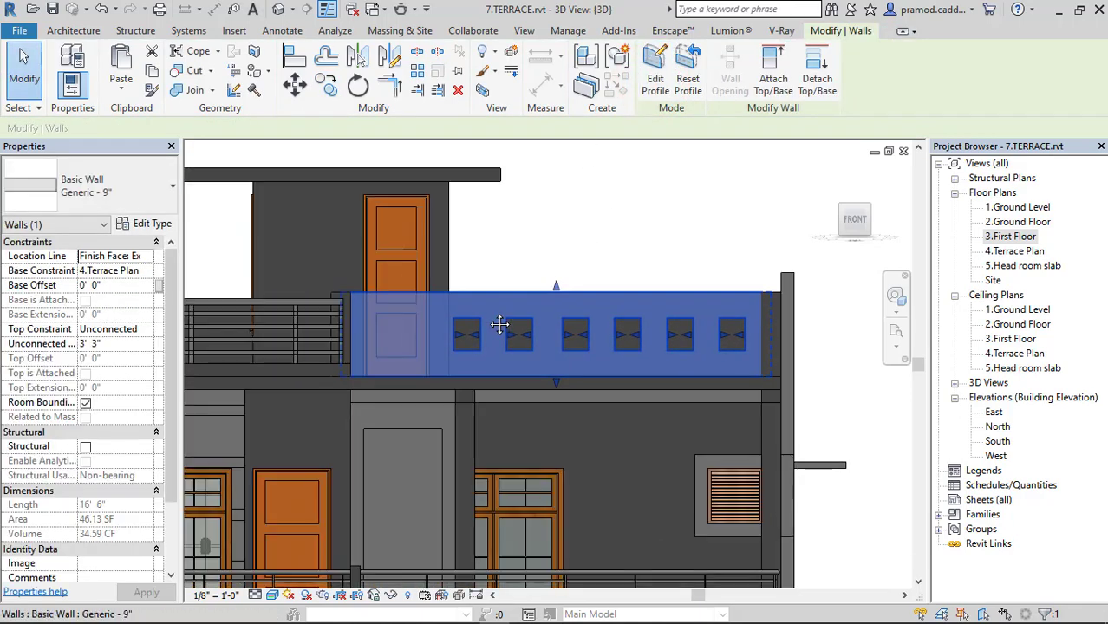
{"action": "left_click", "coordinate": [856, 314]}
In front view, start a new Model In-Place Casework family with the default name
{"action": "left_click_drag", "start_coordinate": [855, 221], "coordinate": [854, 229]}
{"action": "left_click", "coordinate": [854, 229]}
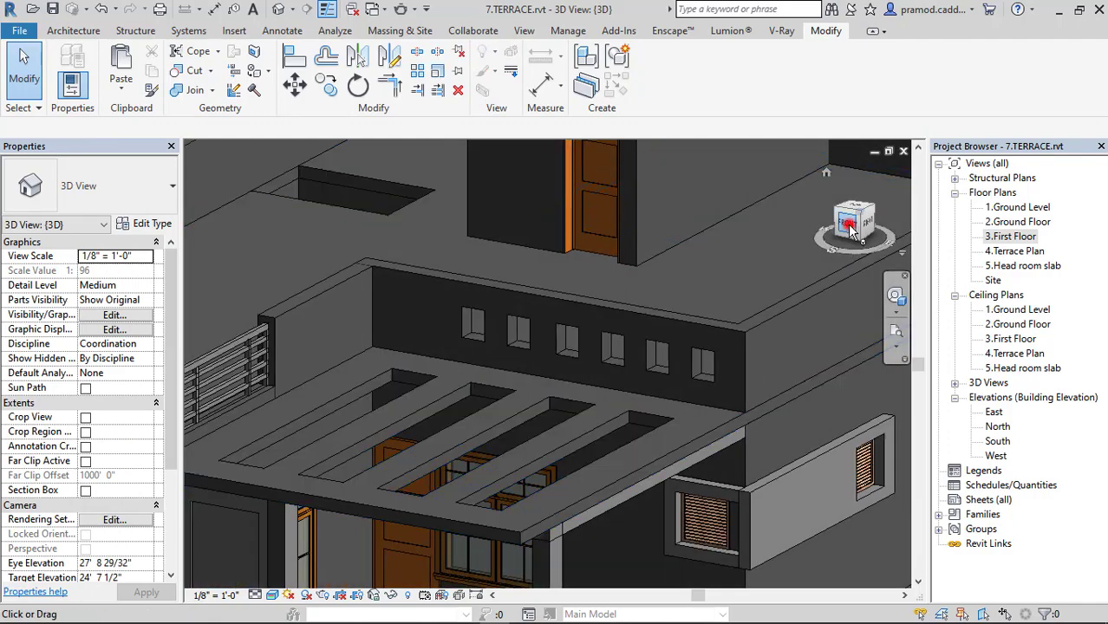
{"action": "left_click", "coordinate": [74, 31]}
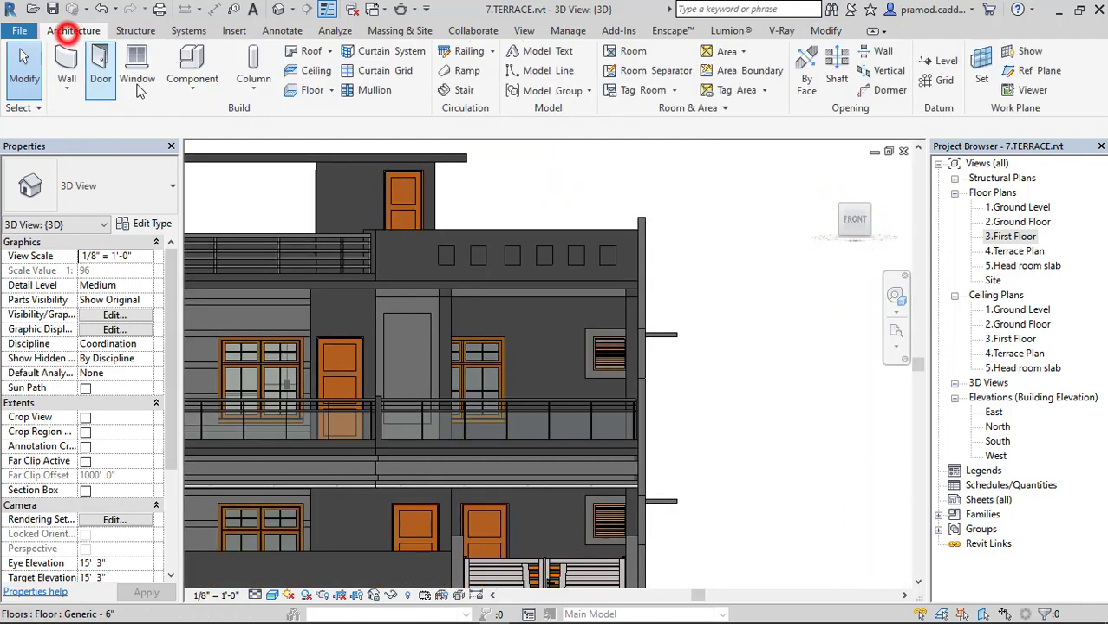
{"action": "left_click", "coordinate": [193, 76]}
{"action": "left_click", "coordinate": [210, 153]}
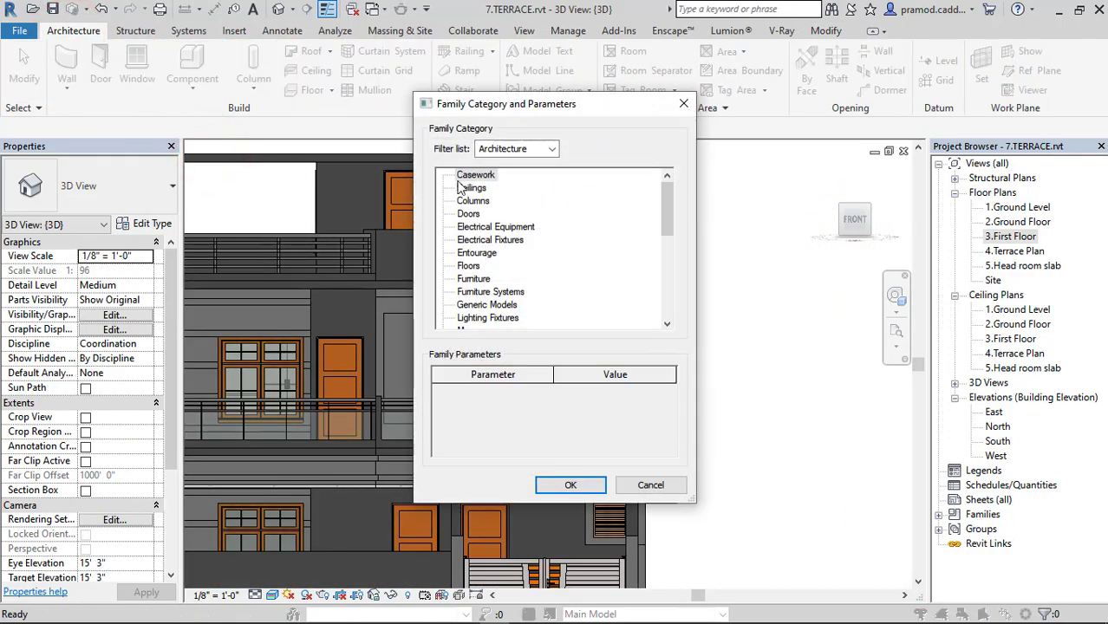
{"action": "left_click", "coordinate": [576, 486]}
{"action": "left_click", "coordinate": [562, 349]}
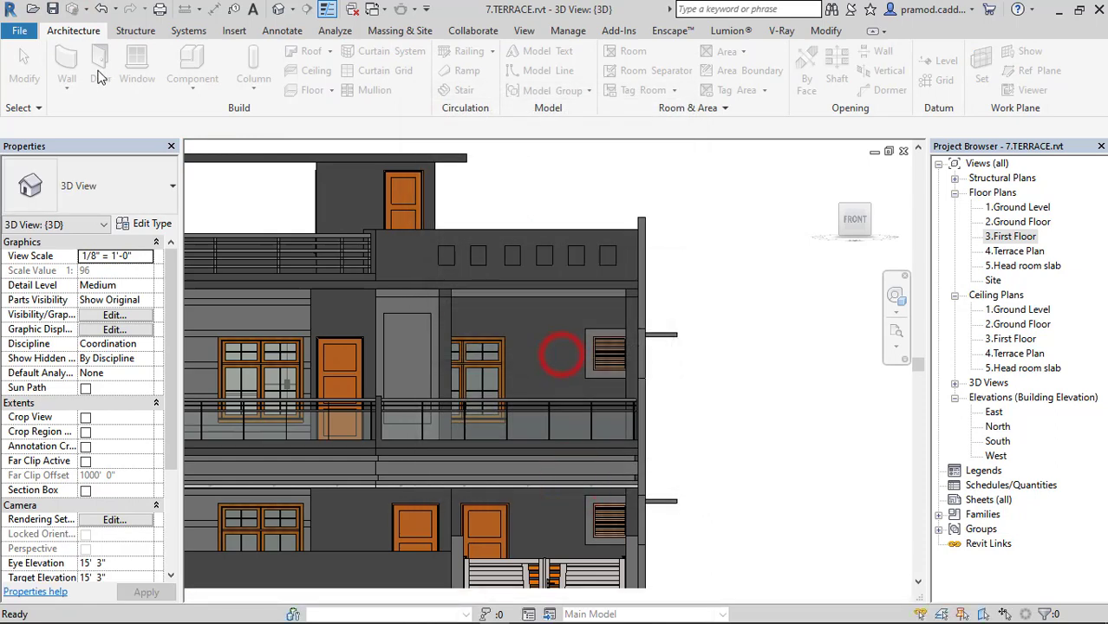
Start an extrusion with the parapet wall face picked as its work plane
{"action": "left_click", "coordinate": [137, 65]}
{"action": "left_click", "coordinate": [704, 70]}
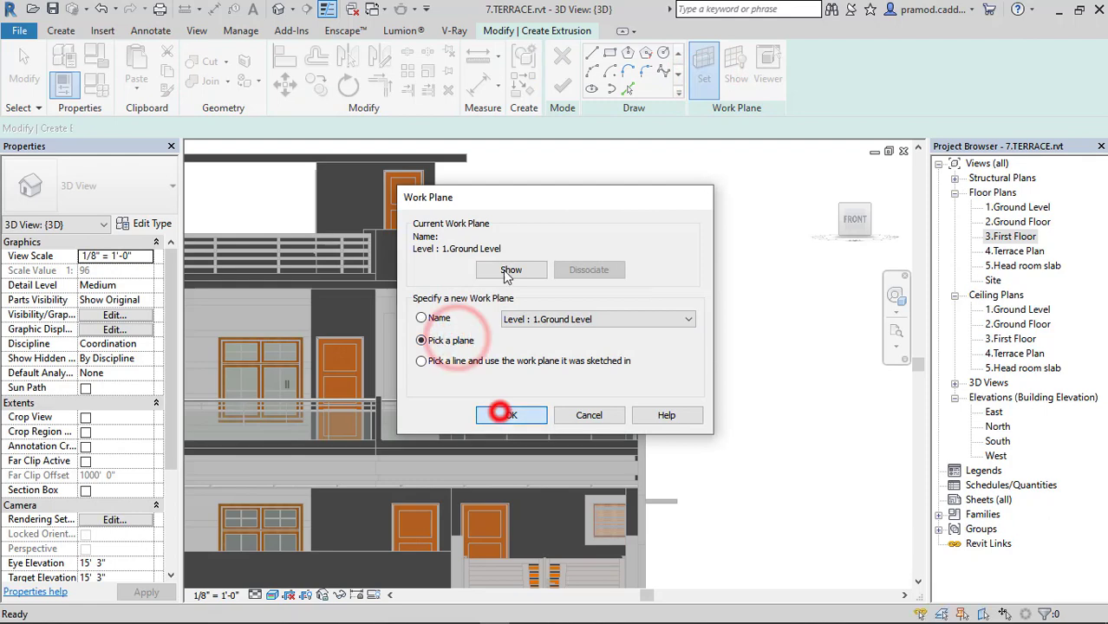
{"action": "left_click", "coordinate": [503, 414]}
{"action": "left_click", "coordinate": [488, 248]}
{"action": "left_click", "coordinate": [610, 55]}
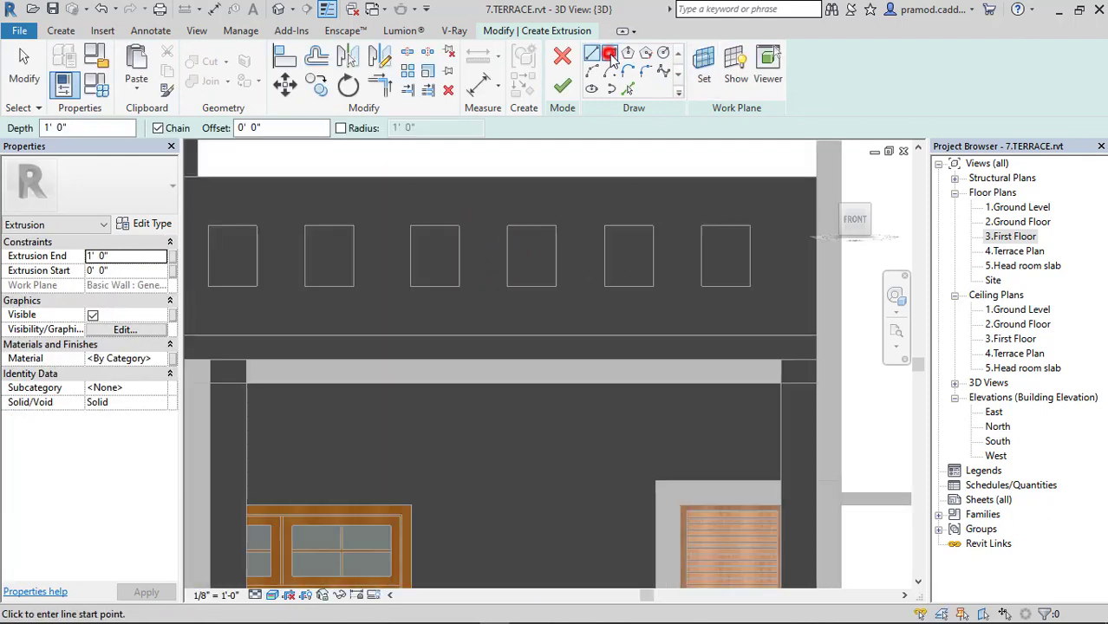
Sketch a rectangle around the rightmost opening and offset it 2 inches outward as a frame
{"action": "left_click", "coordinate": [701, 226]}
{"action": "left_click", "coordinate": [750, 285]}
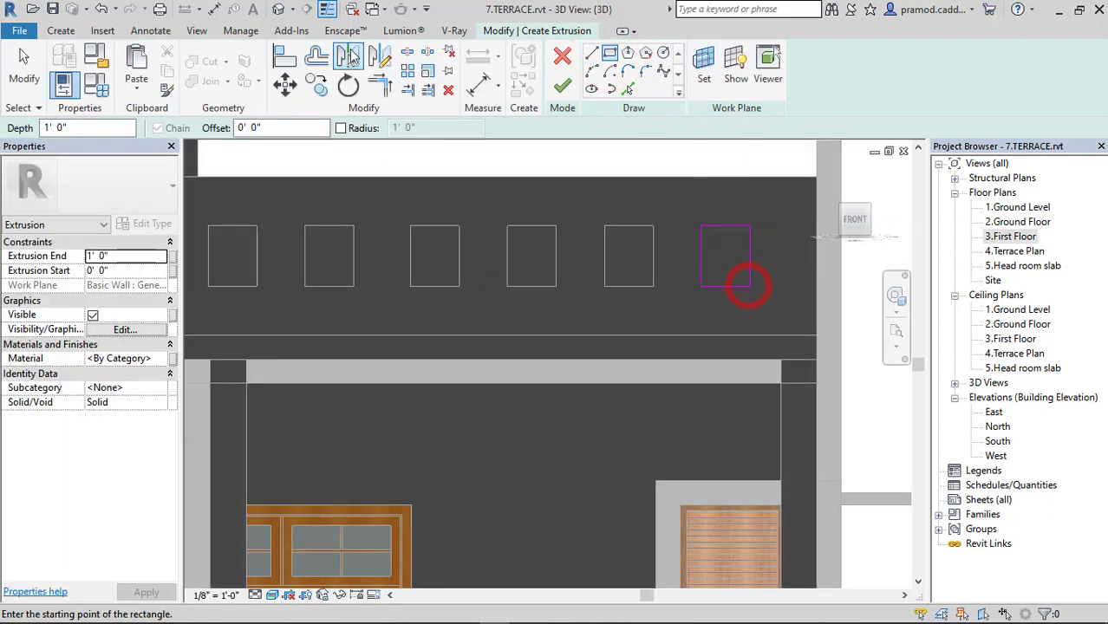
{"action": "left_click", "coordinate": [316, 54]}
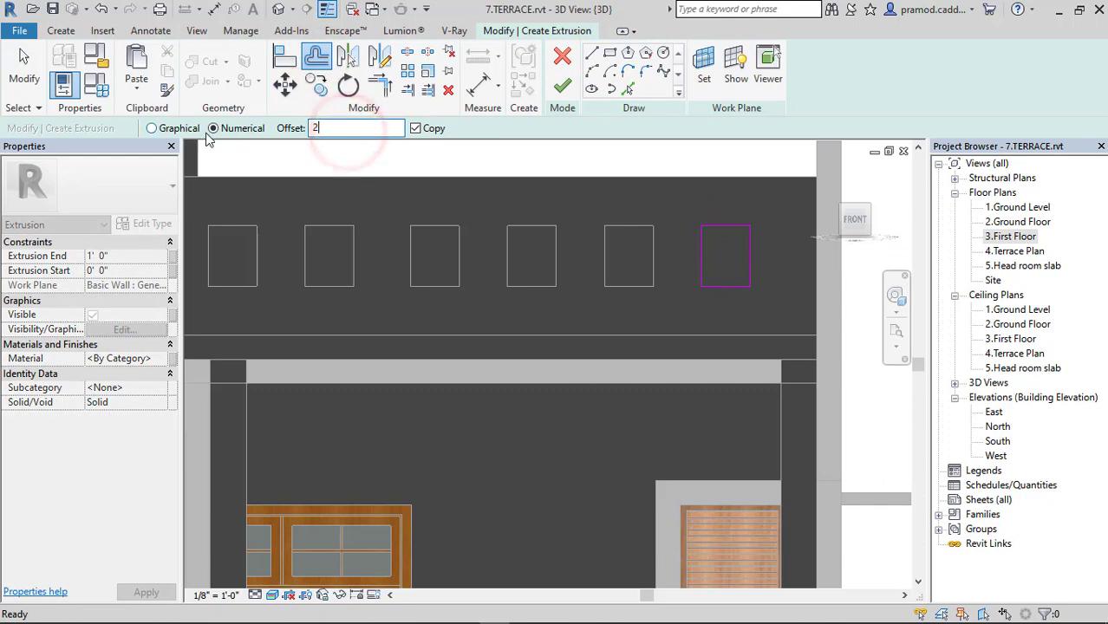
{"action": "left_click", "coordinate": [707, 226]}
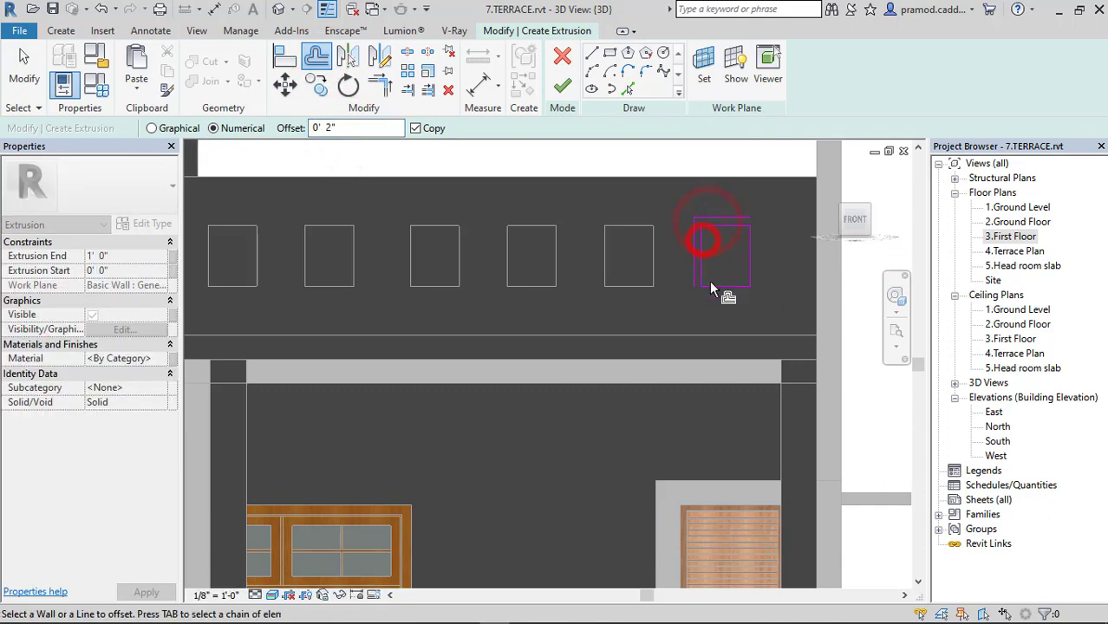
{"action": "left_click", "coordinate": [685, 208]}
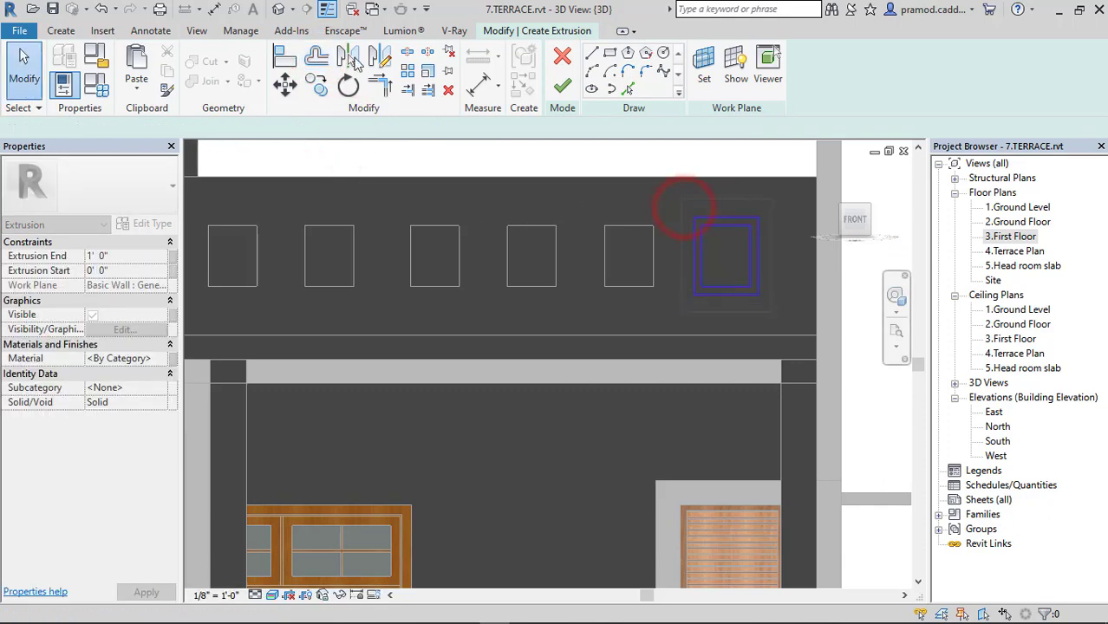
Copy the frame sketch onto the other five parapet openings
{"action": "left_click", "coordinate": [316, 83]}
{"action": "left_click", "coordinate": [750, 226]}
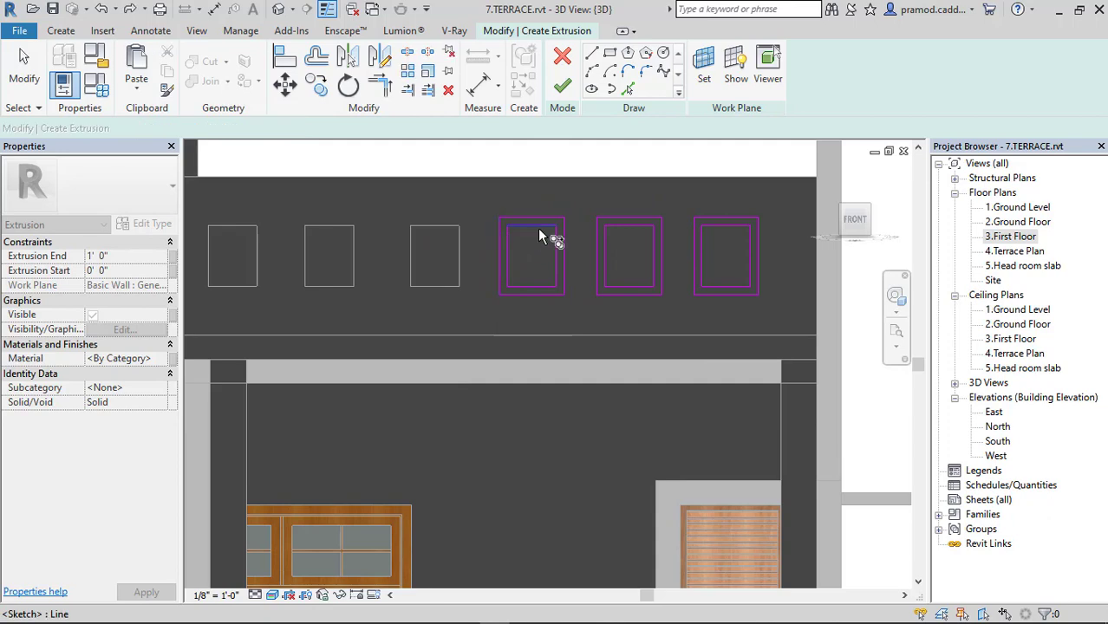
{"action": "left_click", "coordinate": [486, 204]}
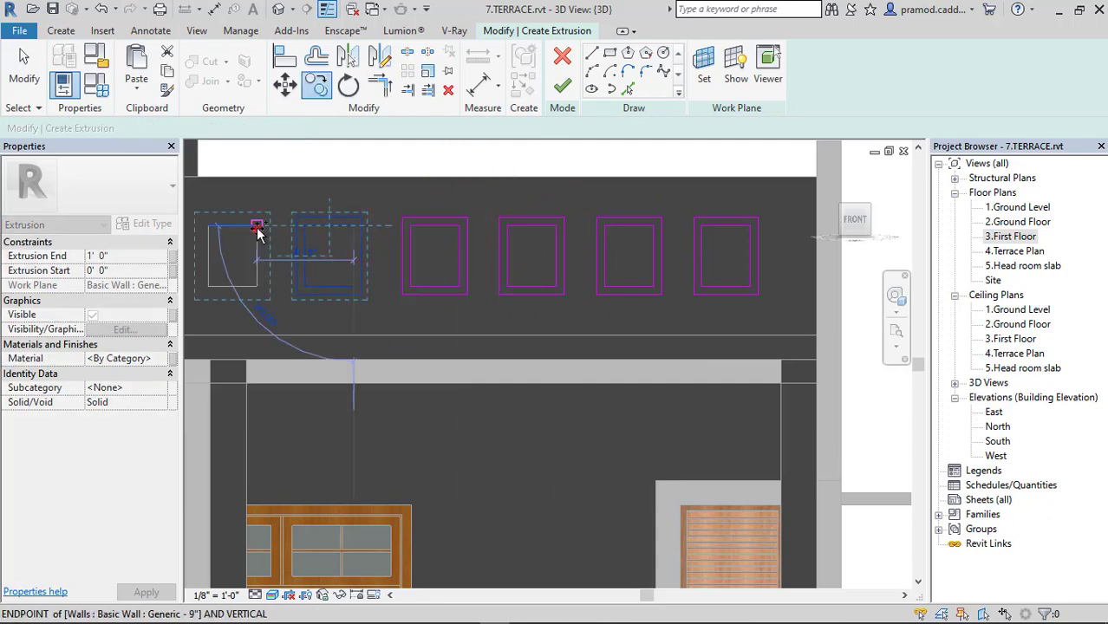
{"action": "left_click", "coordinate": [256, 231]}
{"action": "middle_click_drag", "start_coordinate": [361, 243], "coordinate": [574, 245]}
Finish the extrusion and set its Extrusion End to 0' 2"
{"action": "left_click", "coordinate": [562, 85]}
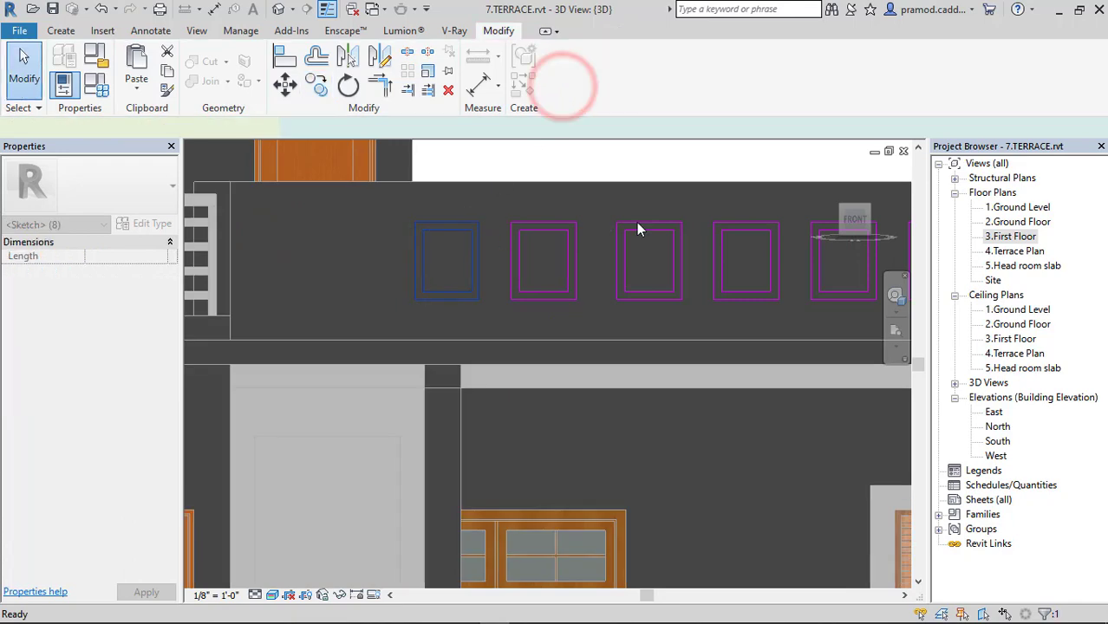
{"action": "middle_click_drag", "start_coordinate": [662, 262], "coordinate": [455, 247], "text": "shift"}
{"action": "left_click", "coordinate": [98, 256]}
{"action": "type", "text": "0' 2\""}
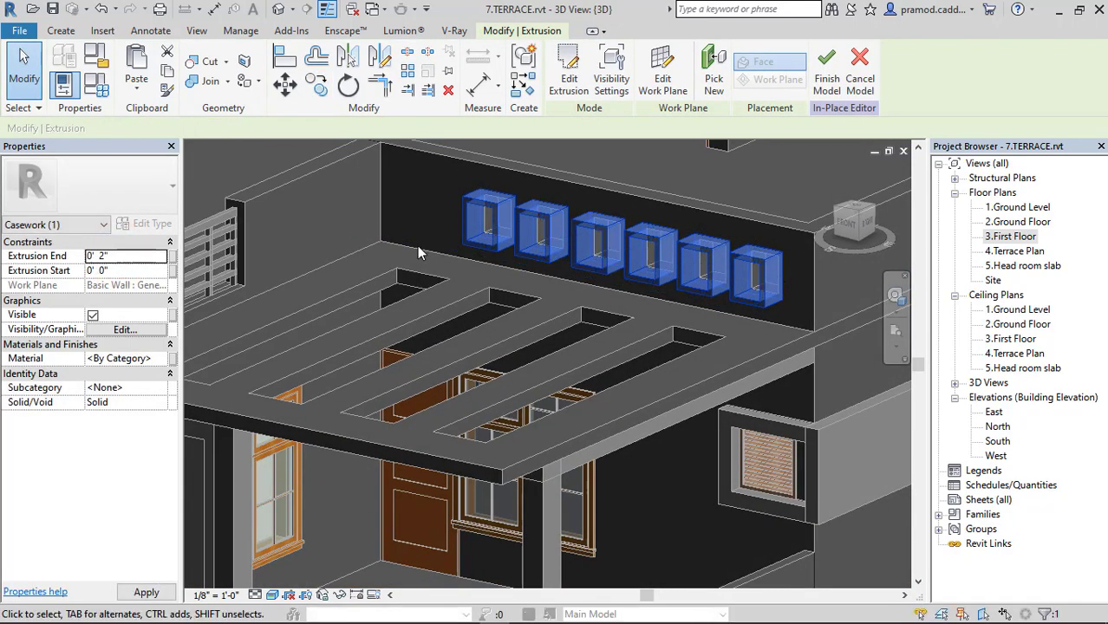
{"action": "key", "text": "Return"}
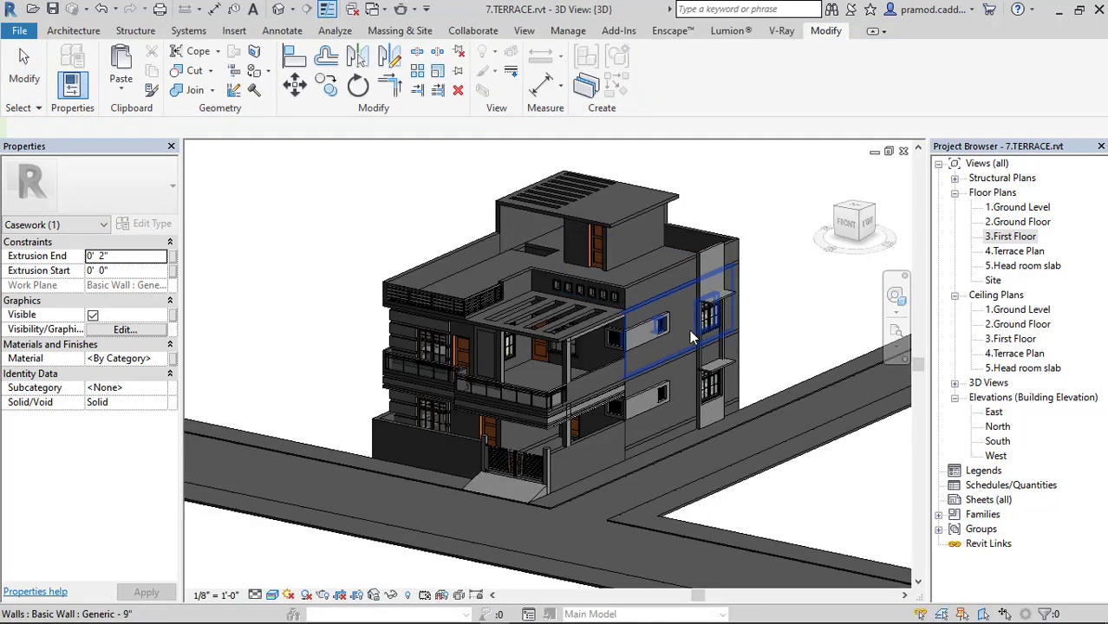
Navigate the 3D view to bring the first-floor balcony into view
{"action": "key", "text": "Escape"}
{"action": "mouse_move", "coordinate": [692, 338]}
{"action": "middle_mouse_down", "text": "shift"}
{"action": "mouse_move", "coordinate": [642, 321]}
{"action": "mouse_move", "coordinate": [794, 334]}
{"action": "mouse_move", "coordinate": [774, 328]}
{"action": "mouse_move", "coordinate": [646, 357]}
{"action": "mouse_move", "coordinate": [639, 368]}
{"action": "mouse_move", "coordinate": [283, 461]}
{"action": "middle_mouse_up", "text": "shift"}
{"action": "scroll", "coordinate": [642, 321], "scroll_direction": "up", "scroll_amount": 3}
{"action": "left_click", "coordinate": [338, 444]}
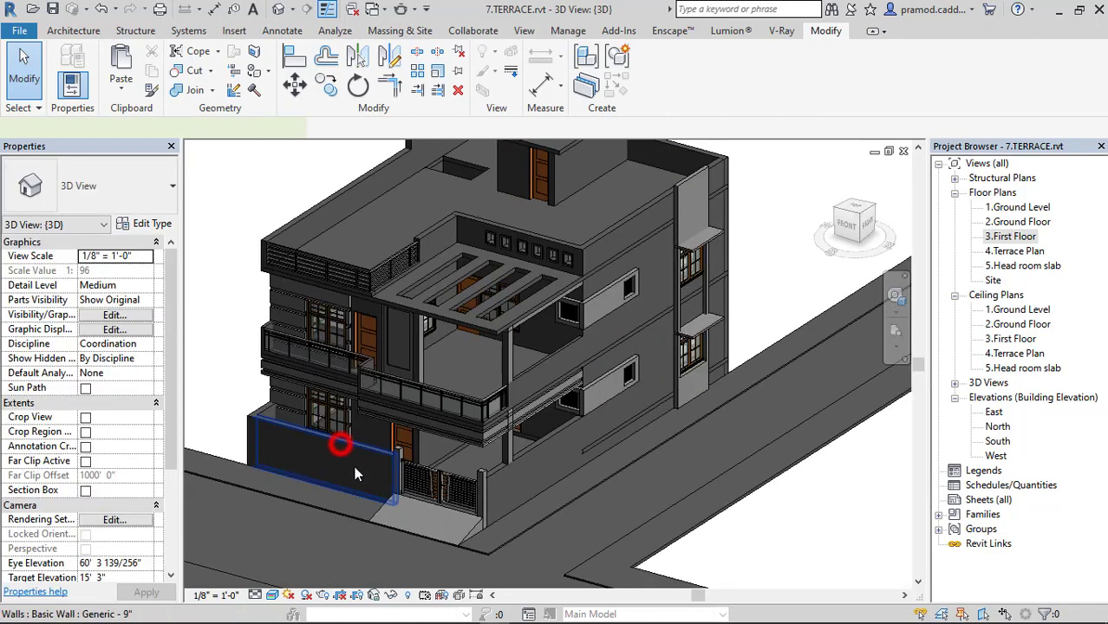
{"action": "scroll", "coordinate": [412, 396], "scroll_direction": "up", "scroll_amount": 2}
{"action": "scroll", "coordinate": [412, 404], "scroll_direction": "up", "scroll_amount": 2}
{"action": "scroll", "coordinate": [409, 401], "scroll_direction": "up", "scroll_amount": 1}
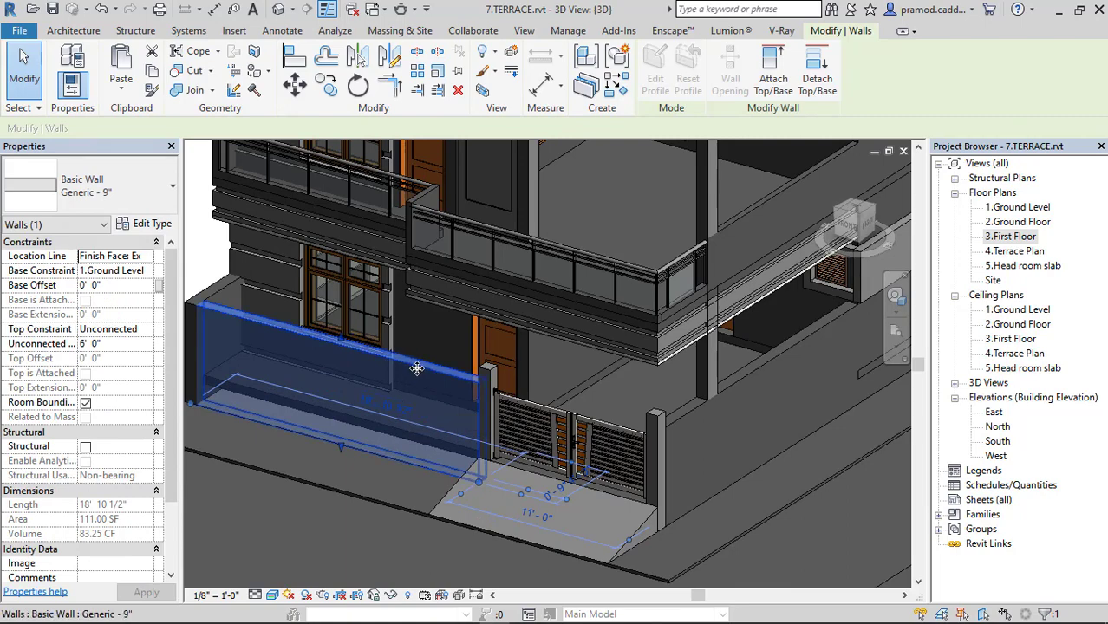
{"action": "scroll", "coordinate": [418, 369], "scroll_direction": "down", "scroll_amount": 4}
{"action": "middle_click_drag", "start_coordinate": [417, 369], "coordinate": [539, 362], "text": "shift"}
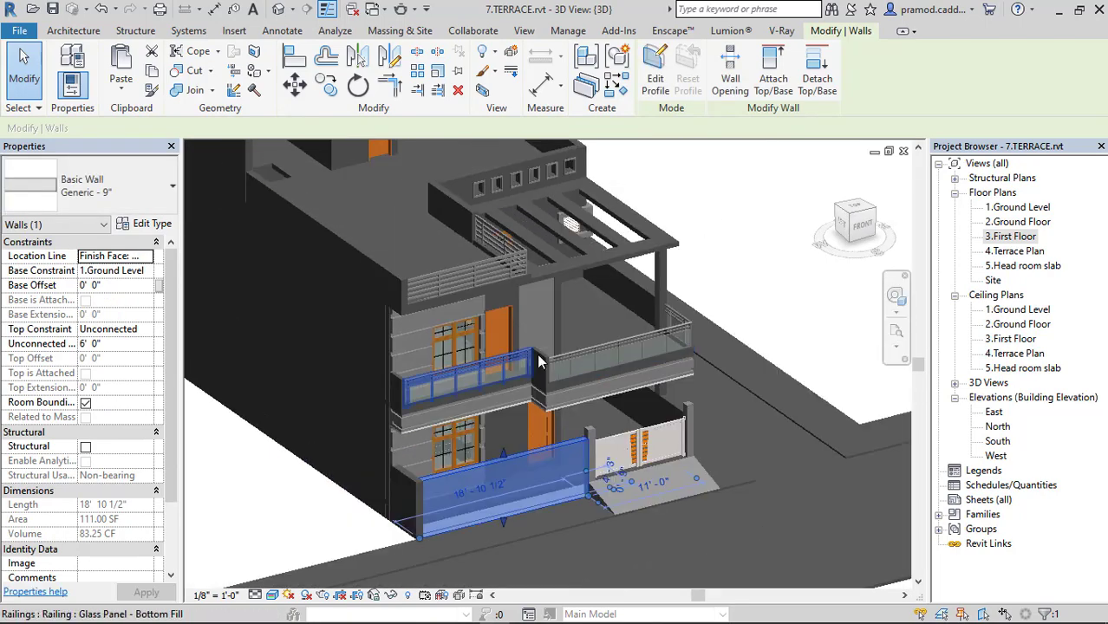
{"action": "scroll", "coordinate": [539, 362], "scroll_direction": "up", "scroll_amount": 4}
{"action": "middle_click_drag", "start_coordinate": [346, 339], "coordinate": [535, 416]}
Raise the Generic - 4.5" balcony wall to 18' 0", snapping its top to the roof slab
{"action": "left_click", "coordinate": [535, 416]}
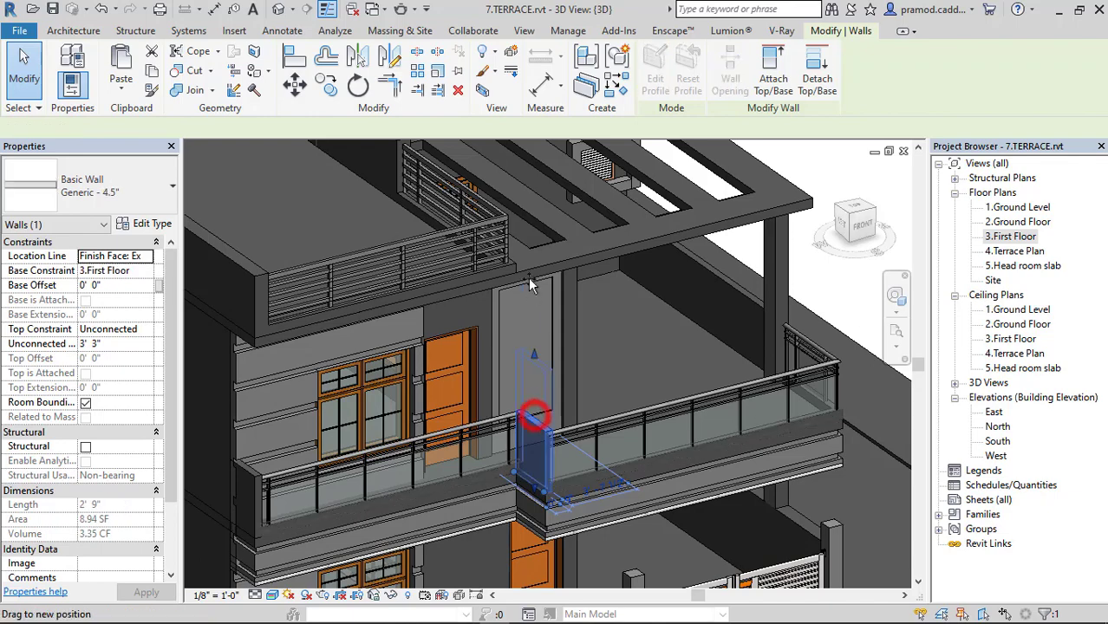
{"action": "left_click_drag", "start_coordinate": [526, 230], "coordinate": [527, 230]}
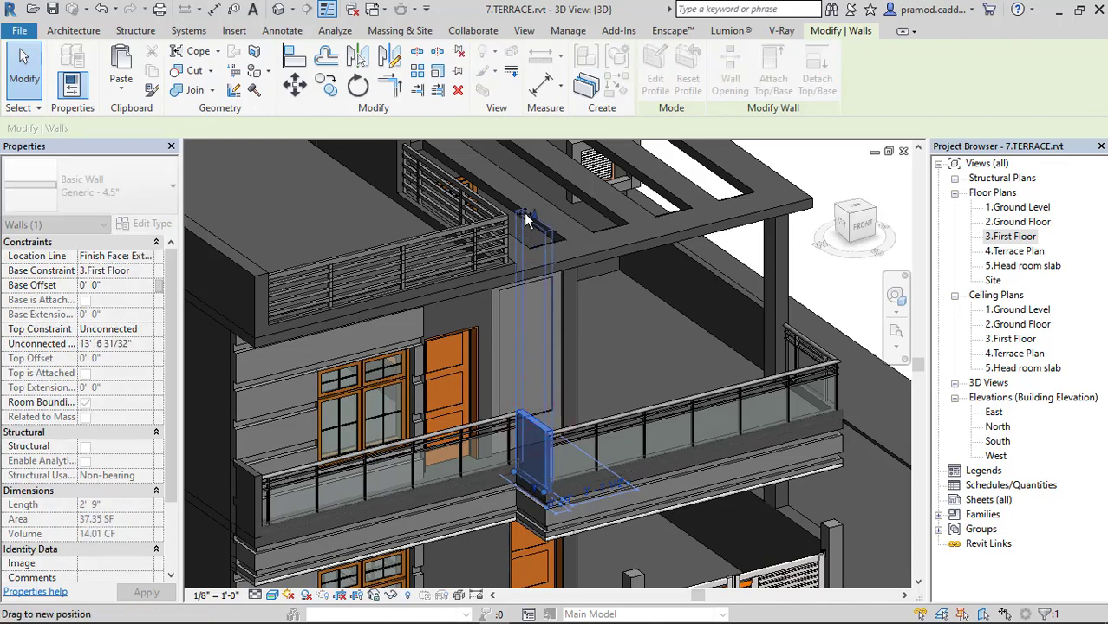
{"action": "mouse_move", "coordinate": [535, 278]}
{"action": "middle_mouse_down", "text": "shift"}
{"action": "mouse_move", "coordinate": [415, 289]}
{"action": "mouse_move", "coordinate": [640, 446]}
{"action": "mouse_move", "coordinate": [833, 261]}
{"action": "middle_mouse_up", "text": "shift"}
{"action": "left_click", "coordinate": [863, 224]}
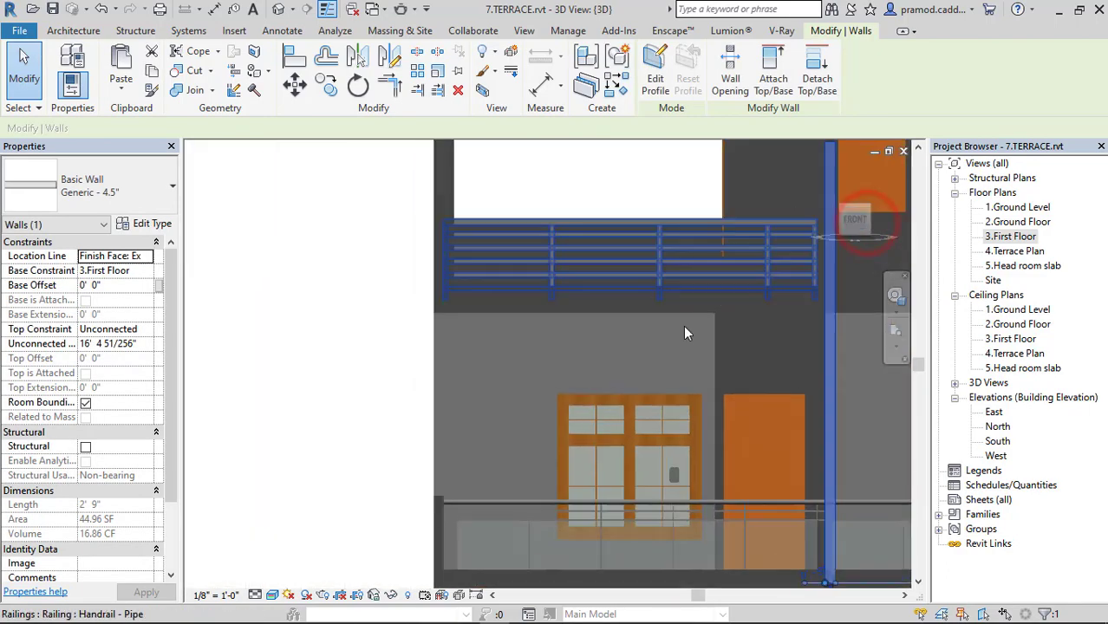
{"action": "left_click_drag", "start_coordinate": [594, 243], "coordinate": [597, 271]}
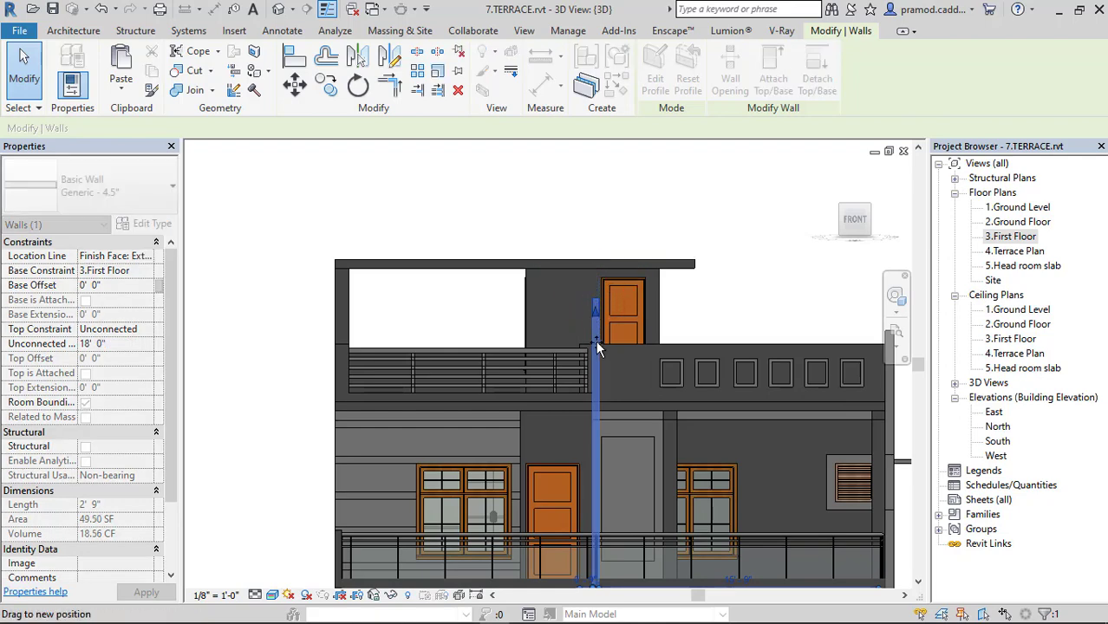
Start a new Model In-Place Casework family with the default name
{"action": "key", "text": "Escape"}
{"action": "scroll", "coordinate": [564, 347], "scroll_direction": "up", "scroll_amount": 2}
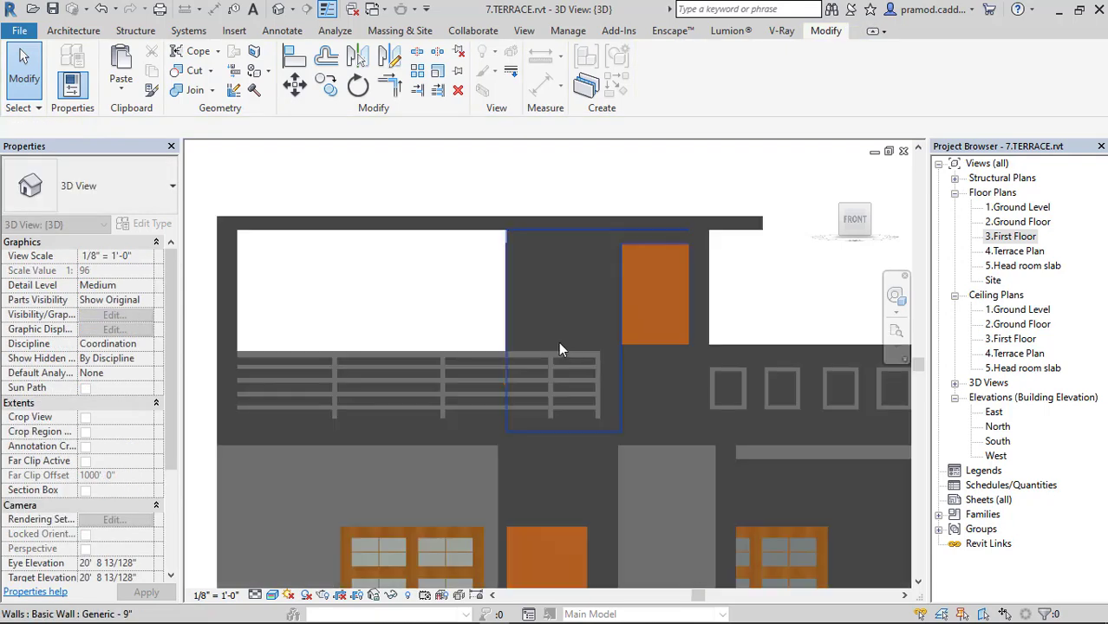
{"action": "left_click", "coordinate": [73, 31]}
{"action": "left_click", "coordinate": [193, 85]}
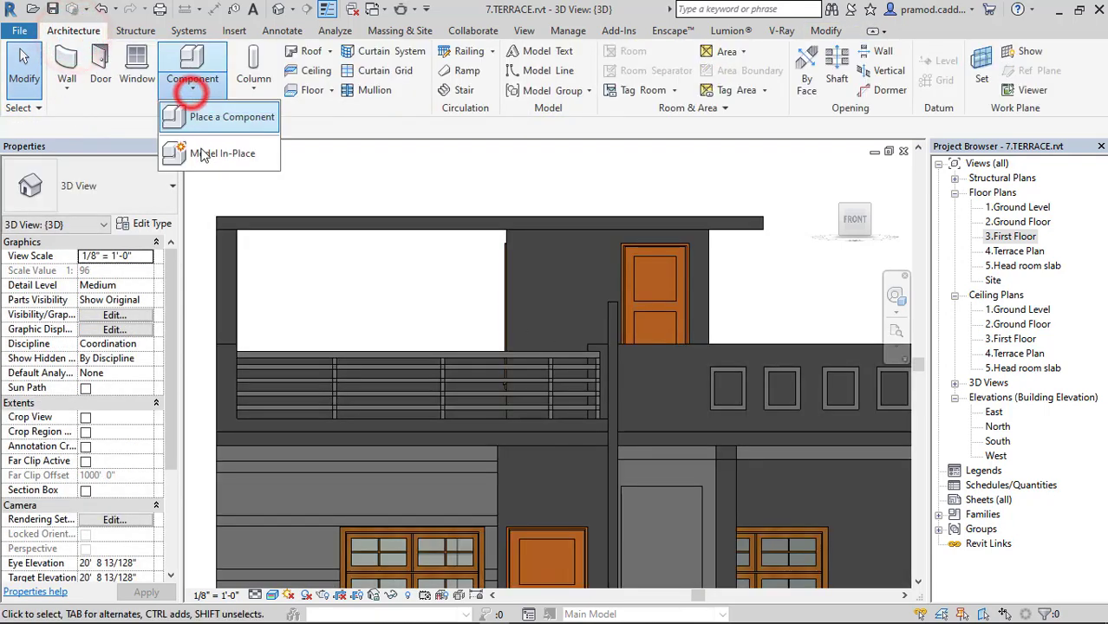
{"action": "left_click", "coordinate": [208, 150]}
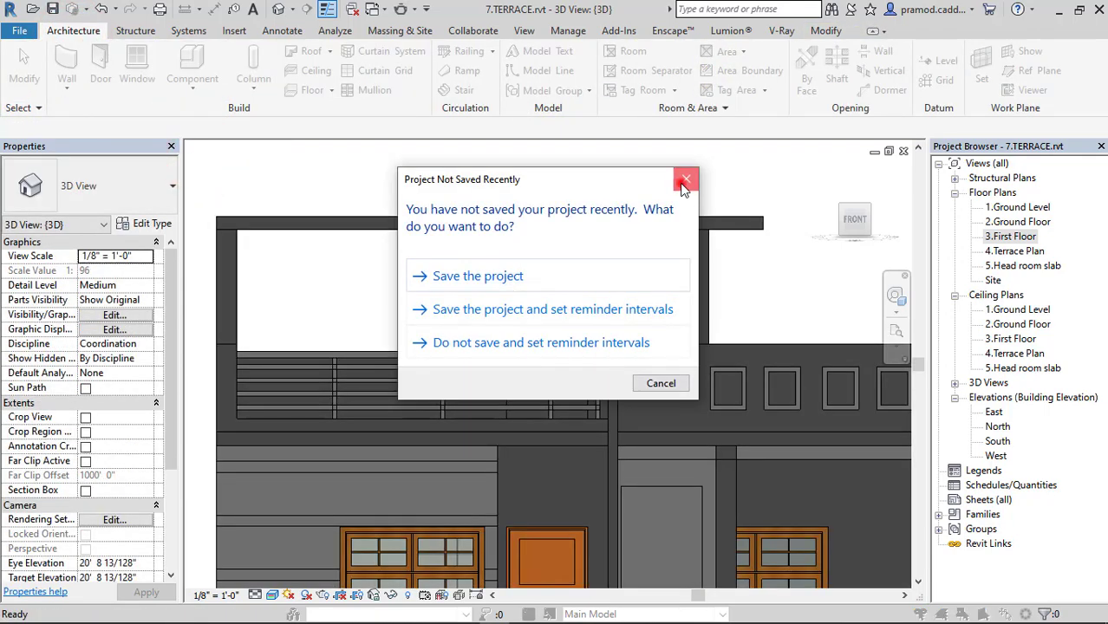
{"action": "left_click", "coordinate": [684, 182]}
{"action": "left_click", "coordinate": [555, 487]}
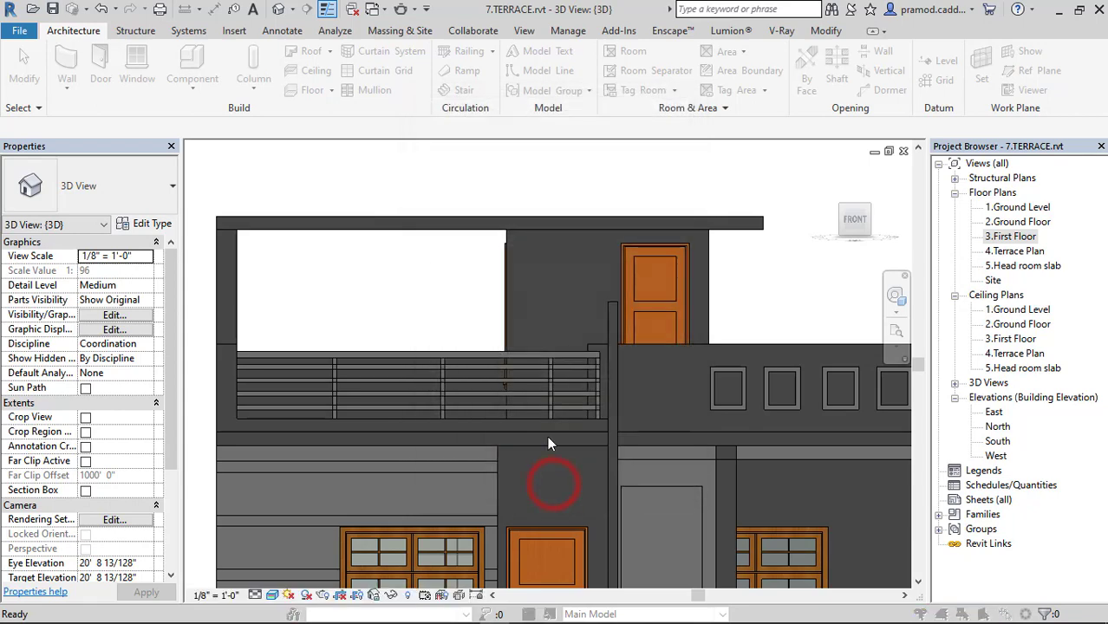
{"action": "left_click", "coordinate": [533, 350]}
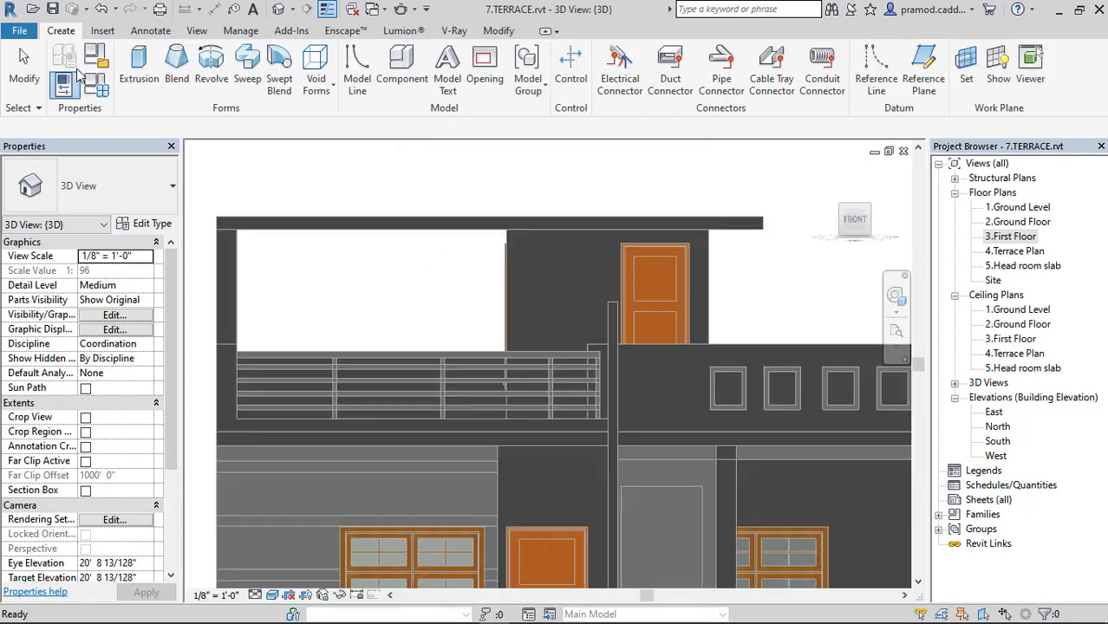
Start an extrusion on a work plane picked from the terrace wall face
{"action": "left_click", "coordinate": [139, 68]}
{"action": "left_click", "coordinate": [704, 67]}
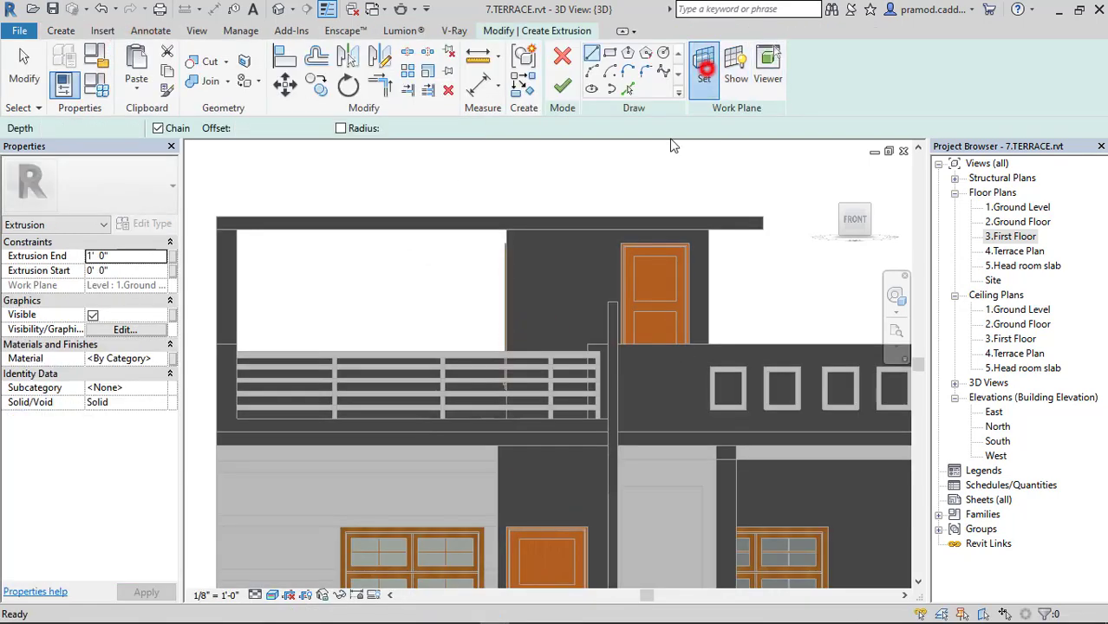
{"action": "left_click", "coordinate": [456, 341]}
{"action": "left_click", "coordinate": [511, 415]}
{"action": "scroll", "coordinate": [347, 480], "scroll_direction": "up", "scroll_amount": 3}
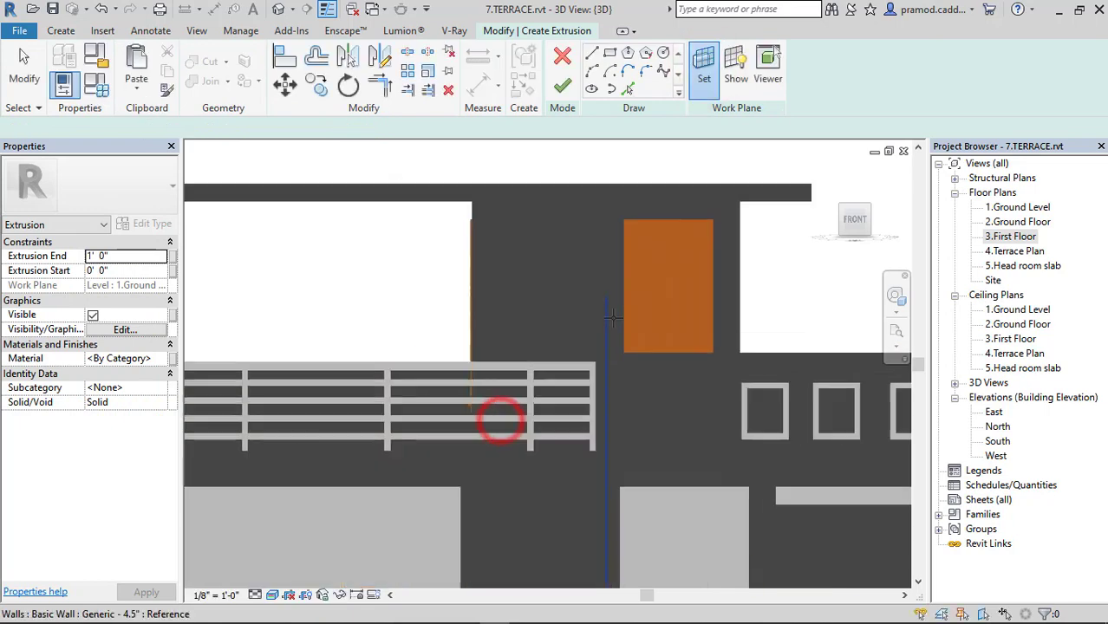
{"action": "scroll", "coordinate": [564, 330], "scroll_direction": "up", "scroll_amount": 2}
Draw a closed 14' 10 1/2" long profile with lines along the parapet
{"action": "left_click", "coordinate": [594, 53]}
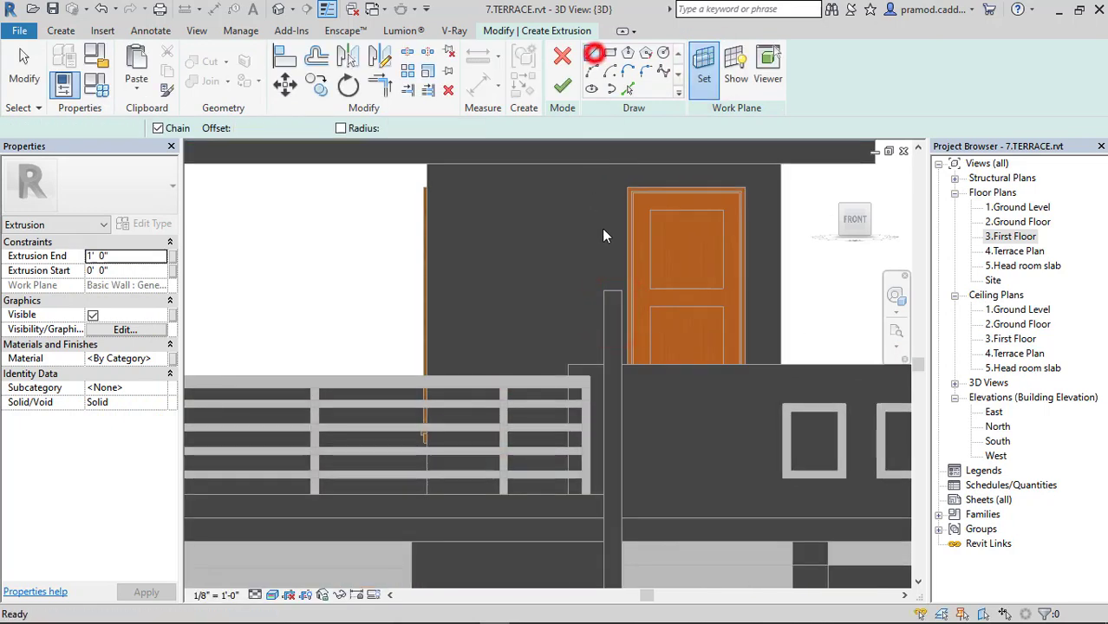
{"action": "left_click", "coordinate": [621, 292]}
{"action": "middle_click_drag", "start_coordinate": [551, 285], "coordinate": [944, 262]}
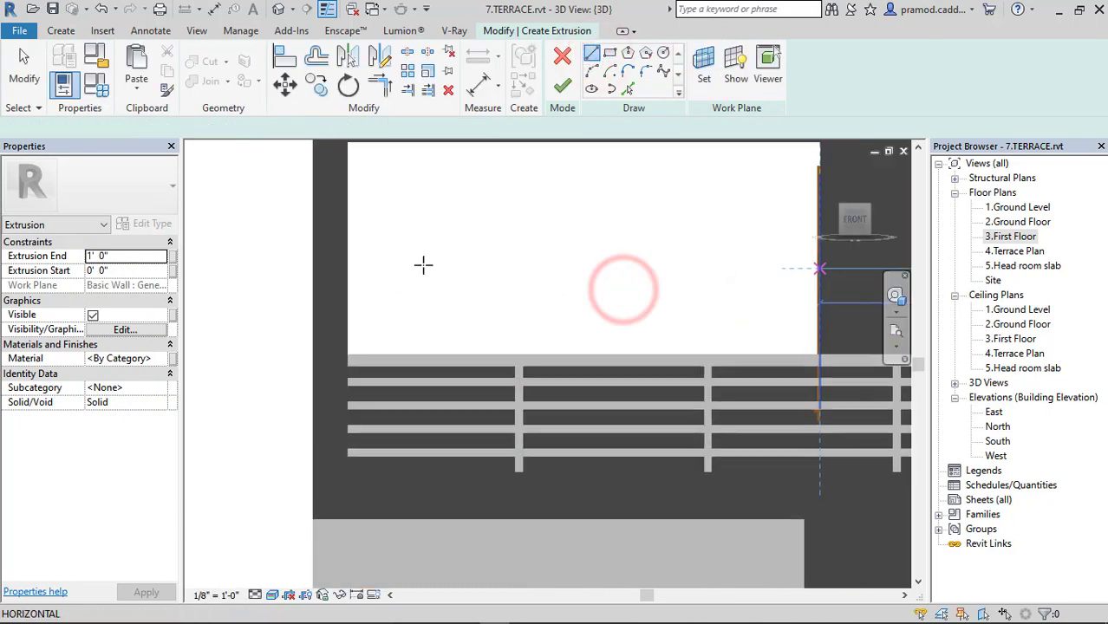
{"action": "left_click", "coordinate": [330, 268]}
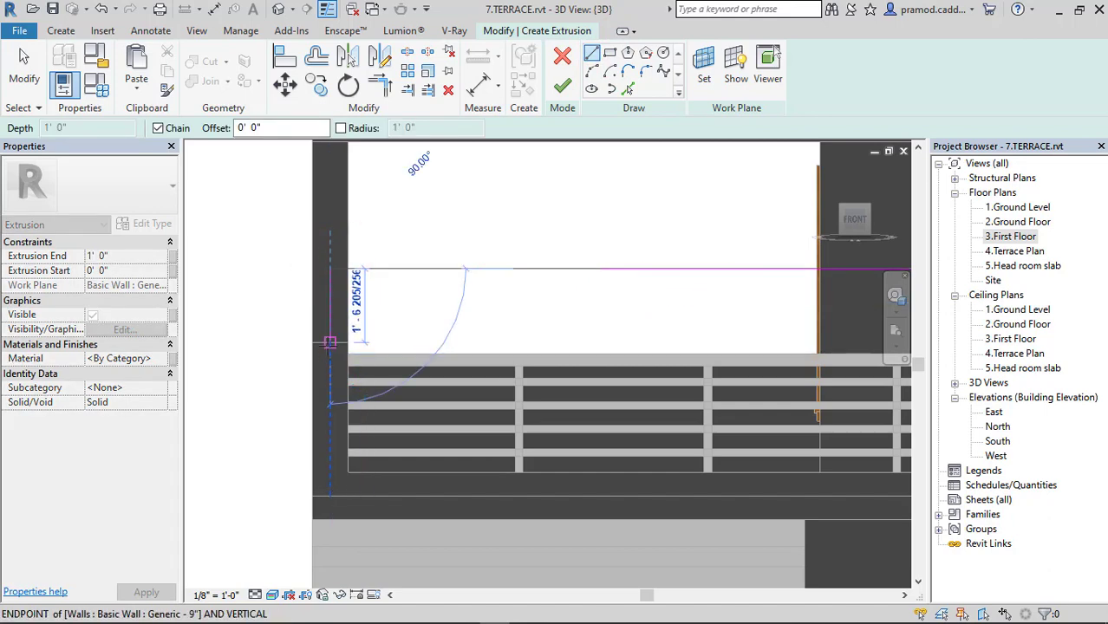
{"action": "left_click", "coordinate": [310, 344]}
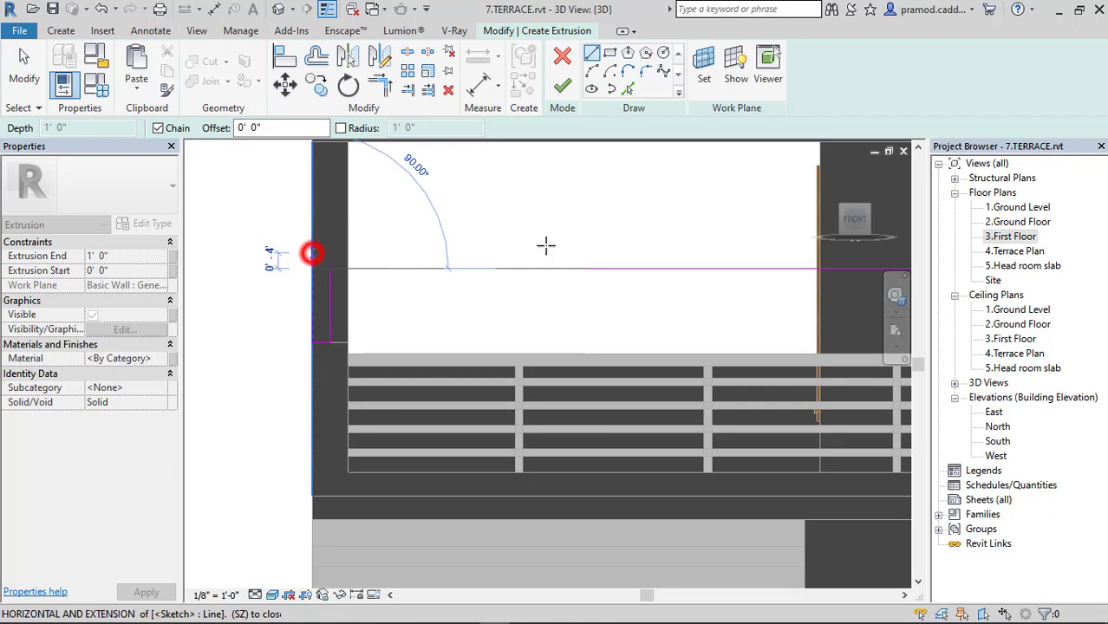
{"action": "middle_click_drag", "start_coordinate": [546, 246], "coordinate": [433, 255]}
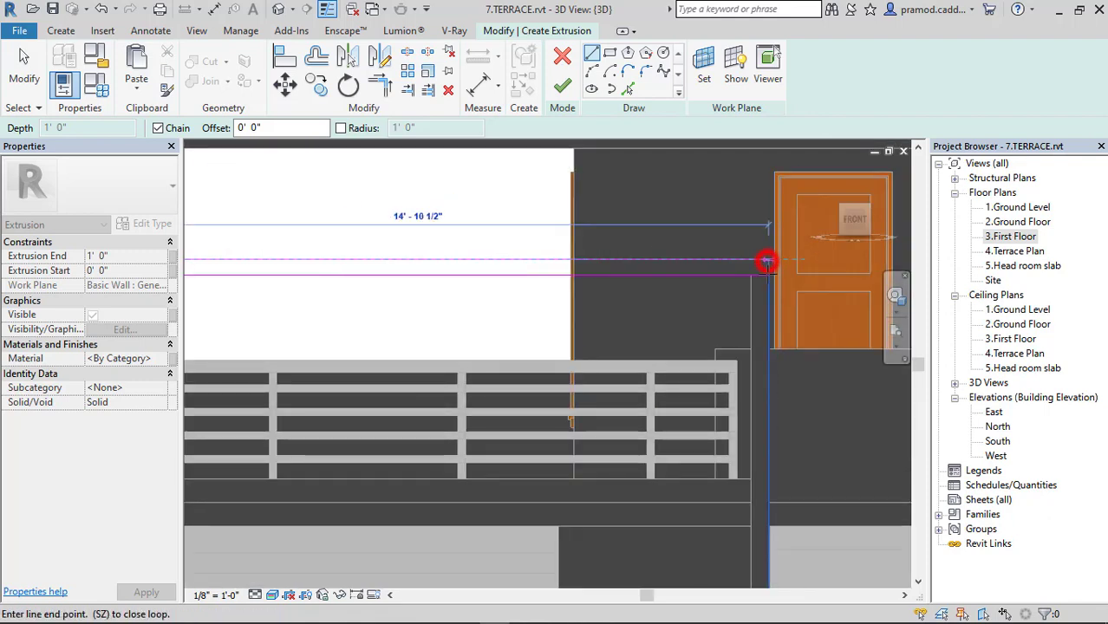
{"action": "left_click", "coordinate": [767, 261]}
{"action": "key", "text": "Escape"}
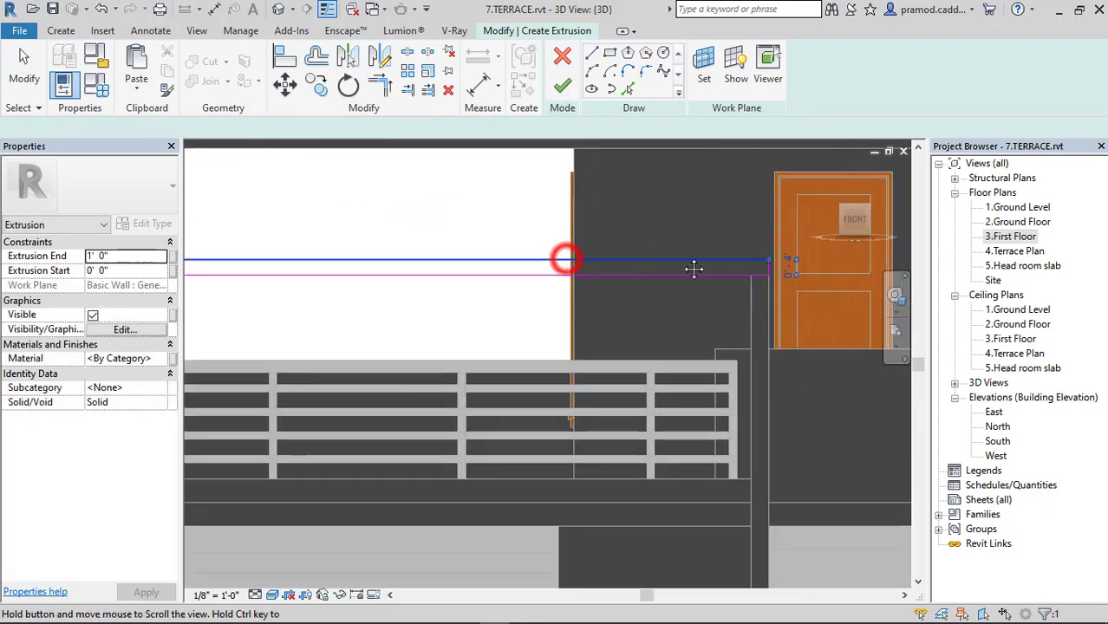
Set the profile height to 4.5" and finish the extrusion sketch
{"action": "scroll", "coordinate": [694, 268], "scroll_direction": "up", "scroll_amount": 2}
{"action": "left_click", "coordinate": [427, 250]}
{"action": "middle_click_drag", "start_coordinate": [453, 295], "coordinate": [768, 271]}
{"action": "scroll", "coordinate": [768, 270], "scroll_direction": "up", "scroll_amount": 2}
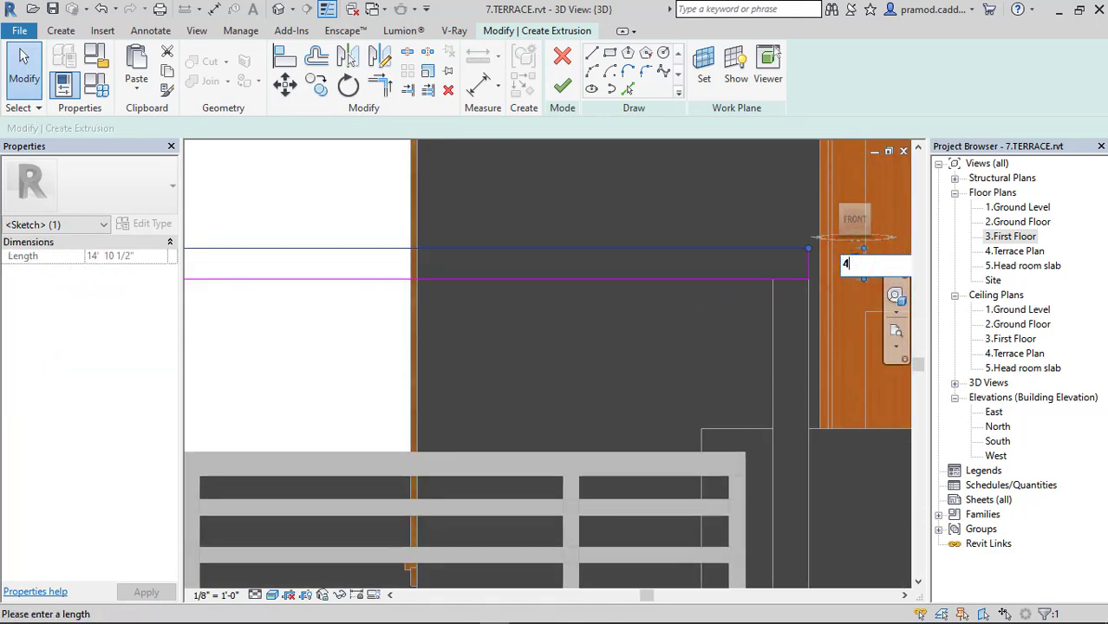
{"action": "type", "text": "4.5"}
{"action": "key", "text": "Return"}
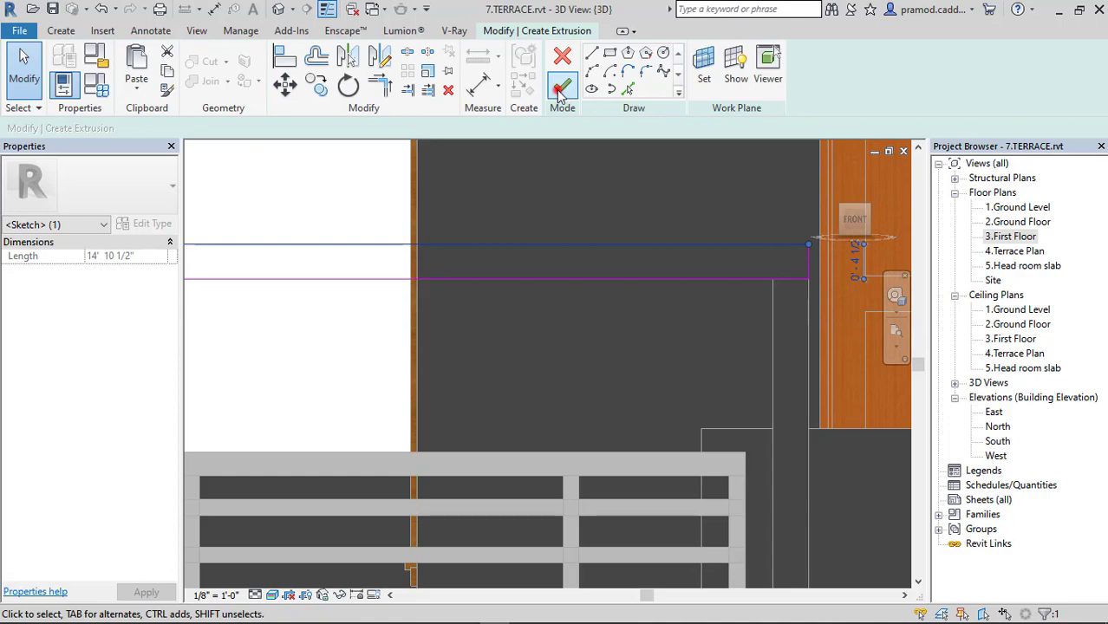
{"action": "left_click", "coordinate": [561, 90]}
Stretch the new extrusion outward to a 3' 9" depth, then deselect it
{"action": "scroll", "coordinate": [537, 352], "scroll_direction": "down", "scroll_amount": 5}
{"action": "mouse_move", "coordinate": [537, 352]}
{"action": "middle_mouse_down", "text": "shift"}
{"action": "mouse_move", "coordinate": [451, 388]}
{"action": "mouse_move", "coordinate": [656, 396]}
{"action": "mouse_move", "coordinate": [542, 310]}
{"action": "middle_mouse_up", "text": "shift"}
{"action": "scroll", "coordinate": [451, 387], "scroll_direction": "up", "scroll_amount": 3}
{"action": "left_click", "coordinate": [542, 309]}
{"action": "left_click", "coordinate": [521, 317]}
{"action": "left_click_drag", "start_coordinate": [521, 318], "coordinate": [469, 318]}
{"action": "mouse_move", "coordinate": [589, 308]}
{"action": "middle_mouse_down", "text": "shift"}
{"action": "mouse_move", "coordinate": [390, 433]}
{"action": "mouse_move", "coordinate": [417, 297]}
{"action": "middle_mouse_up", "text": "shift"}
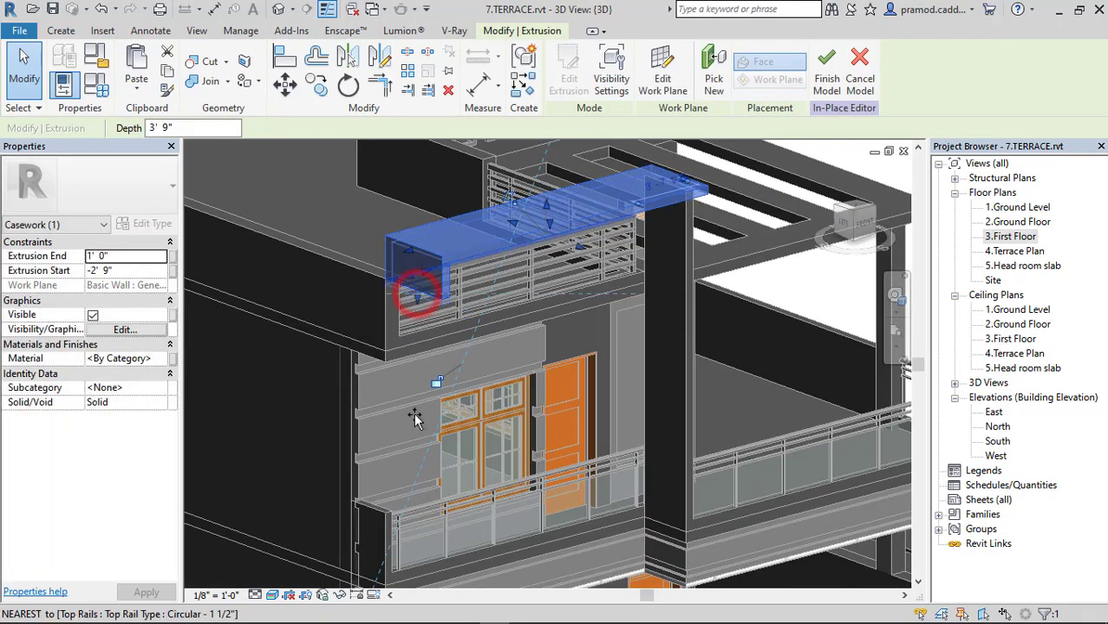
{"action": "middle_click_drag", "start_coordinate": [413, 564], "coordinate": [426, 385]}
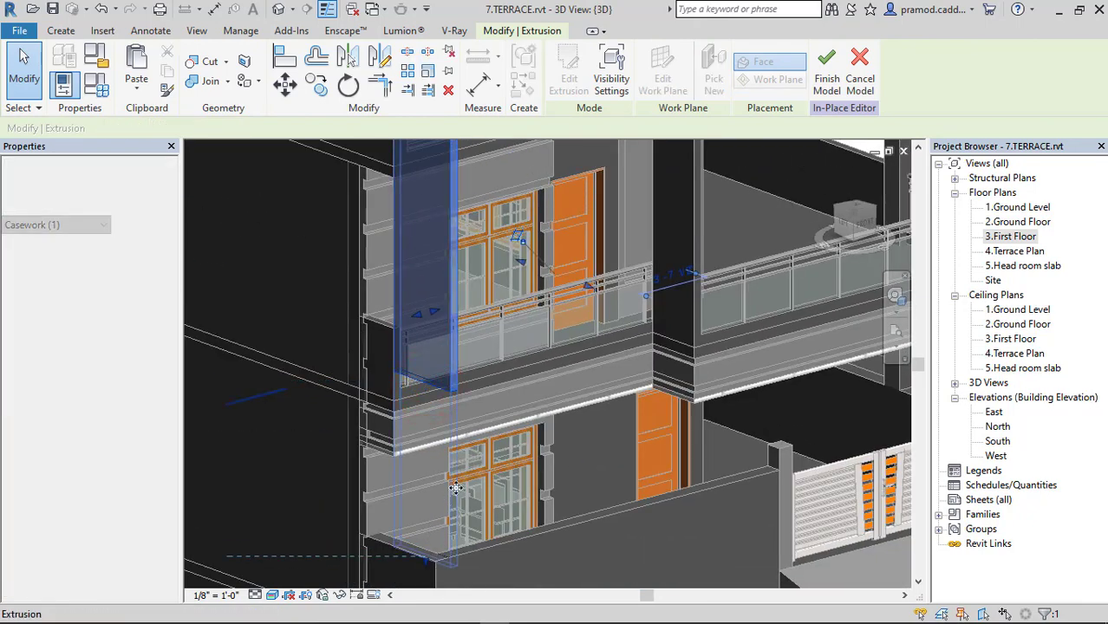
{"action": "mouse_move", "coordinate": [431, 552]}
{"action": "middle_mouse_down", "text": "shift"}
{"action": "mouse_move", "coordinate": [368, 490]}
{"action": "mouse_move", "coordinate": [434, 451]}
{"action": "mouse_move", "coordinate": [522, 429]}
{"action": "mouse_move", "coordinate": [769, 414]}
{"action": "middle_mouse_up", "text": "shift"}
{"action": "key", "text": "Escape"}
{"action": "scroll", "coordinate": [597, 233], "scroll_direction": "up", "scroll_amount": 4}
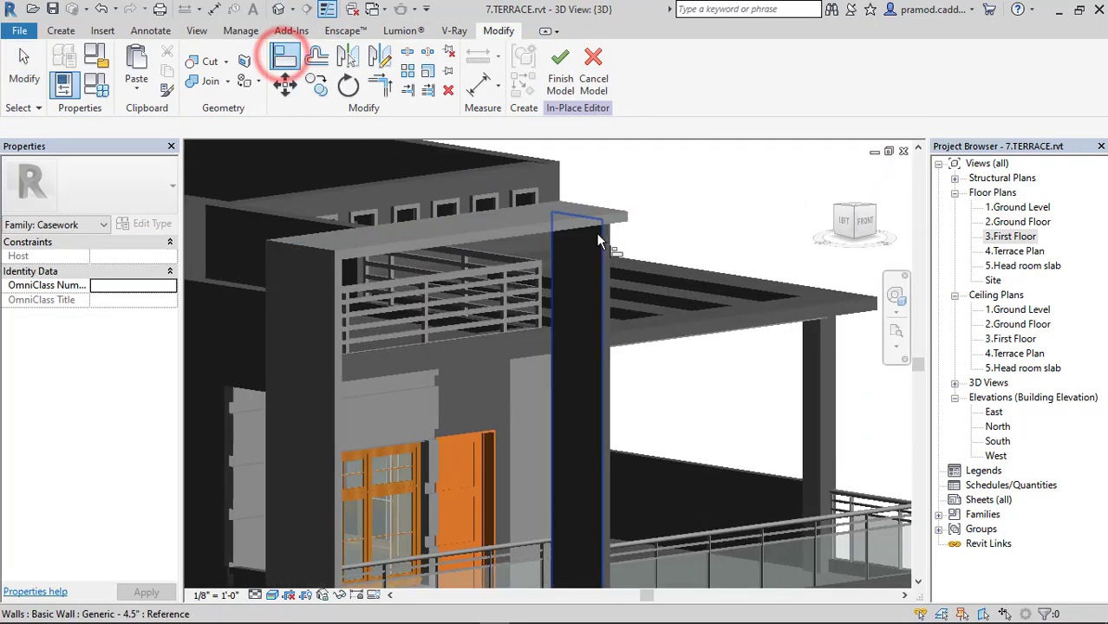
{"action": "scroll", "coordinate": [616, 232], "scroll_direction": "up", "scroll_amount": 3}
{"action": "left_click", "coordinate": [612, 233]}
{"action": "scroll", "coordinate": [588, 230], "scroll_direction": "down", "scroll_amount": 5}
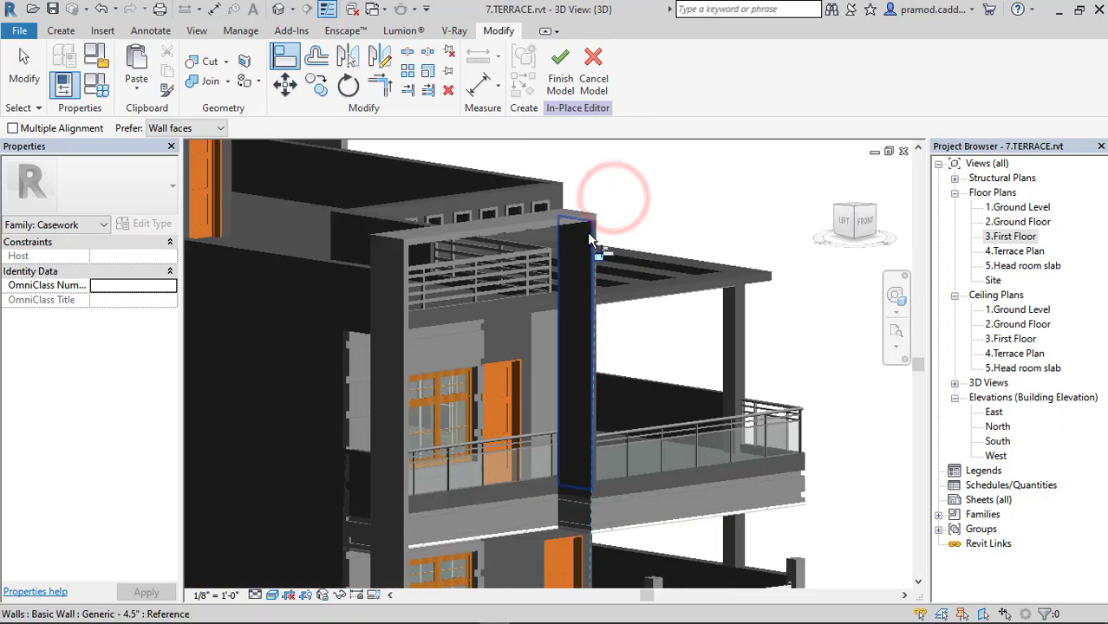
{"action": "scroll", "coordinate": [607, 295], "scroll_direction": "down", "scroll_amount": 3}
{"action": "middle_click_drag", "start_coordinate": [611, 302], "coordinate": [366, 337], "text": "shift"}
{"action": "scroll", "coordinate": [434, 365], "scroll_direction": "up", "scroll_amount": 3}
{"action": "scroll", "coordinate": [451, 381], "scroll_direction": "up", "scroll_amount": 2}
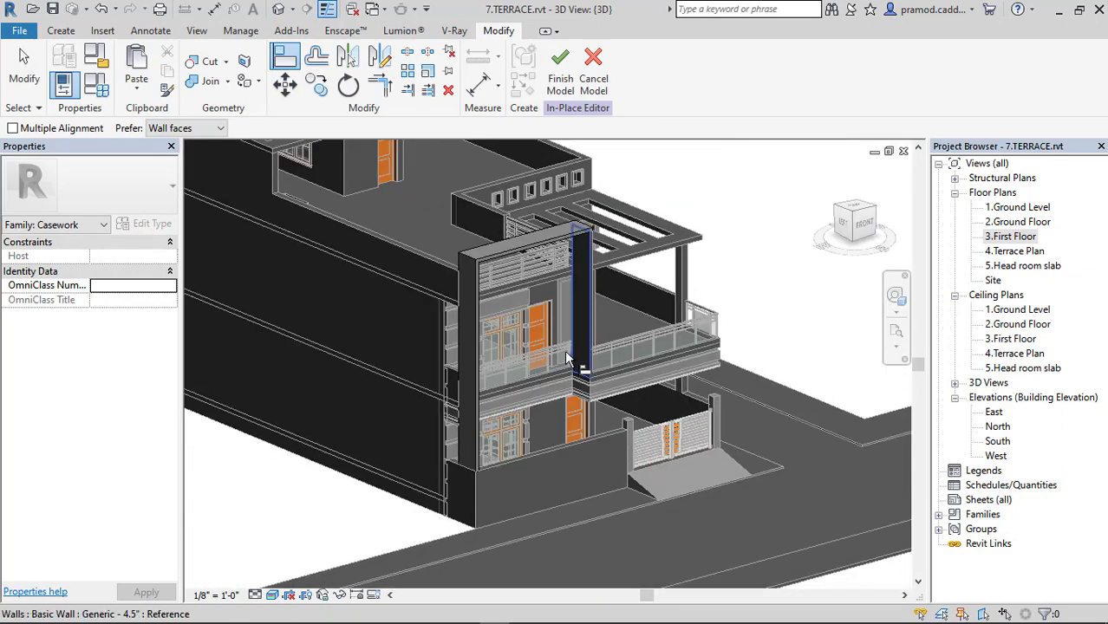
{"action": "scroll", "coordinate": [460, 390], "scroll_direction": "up", "scroll_amount": 3}
{"action": "key", "text": "Escape"}
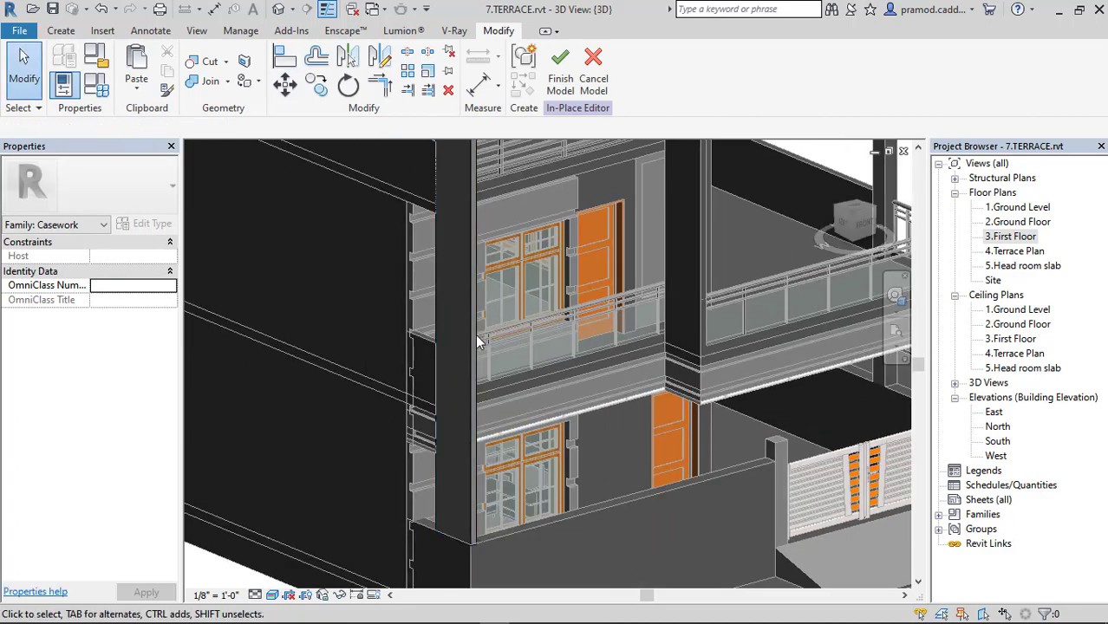
{"action": "mouse_move", "coordinate": [475, 336]}
{"action": "middle_mouse_down", "text": "shift"}
{"action": "mouse_move", "coordinate": [619, 347]}
{"action": "mouse_move", "coordinate": [633, 303]}
{"action": "mouse_move", "coordinate": [725, 375]}
{"action": "mouse_move", "coordinate": [679, 393]}
{"action": "middle_mouse_up", "text": "shift"}
{"action": "left_click", "coordinate": [638, 296]}
{"action": "mouse_move", "coordinate": [642, 344]}
{"action": "middle_mouse_down", "text": "shift"}
{"action": "mouse_move", "coordinate": [599, 347]}
{"action": "mouse_move", "coordinate": [589, 316]}
{"action": "middle_mouse_up", "text": "shift"}
{"action": "left_click", "coordinate": [598, 347]}
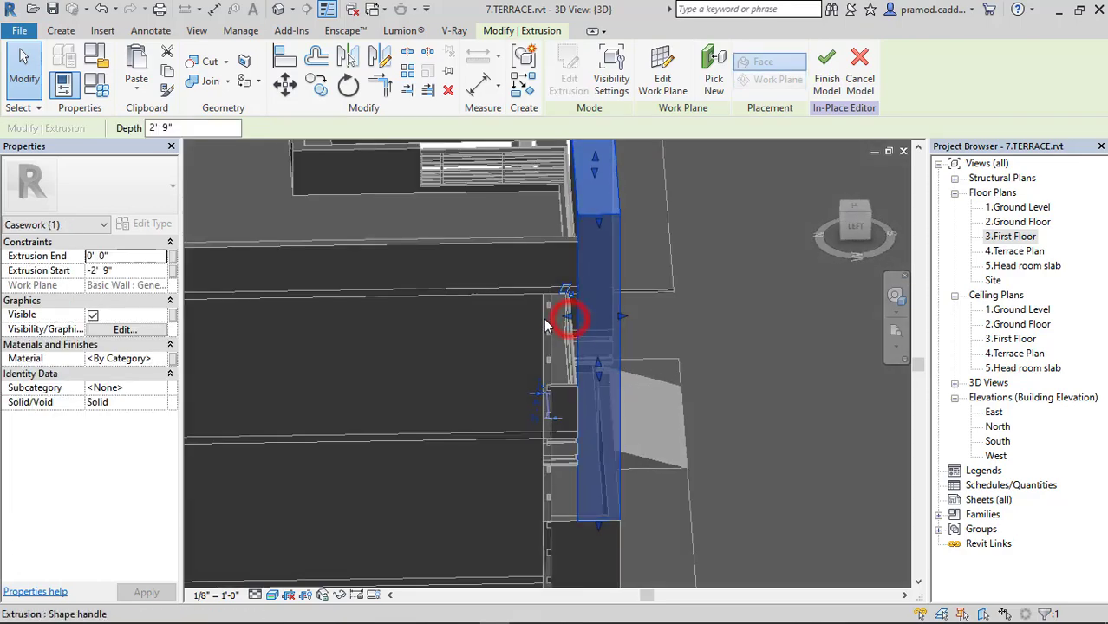
{"action": "left_click_drag", "start_coordinate": [547, 325], "coordinate": [507, 385]}
{"action": "mouse_move", "coordinate": [507, 384]}
{"action": "middle_mouse_down", "text": "shift"}
{"action": "mouse_move", "coordinate": [425, 333]}
{"action": "mouse_move", "coordinate": [329, 322]}
{"action": "middle_mouse_up", "text": "shift"}
{"action": "key", "text": "Escape"}
{"action": "middle_click_drag", "start_coordinate": [630, 278], "coordinate": [618, 285]}
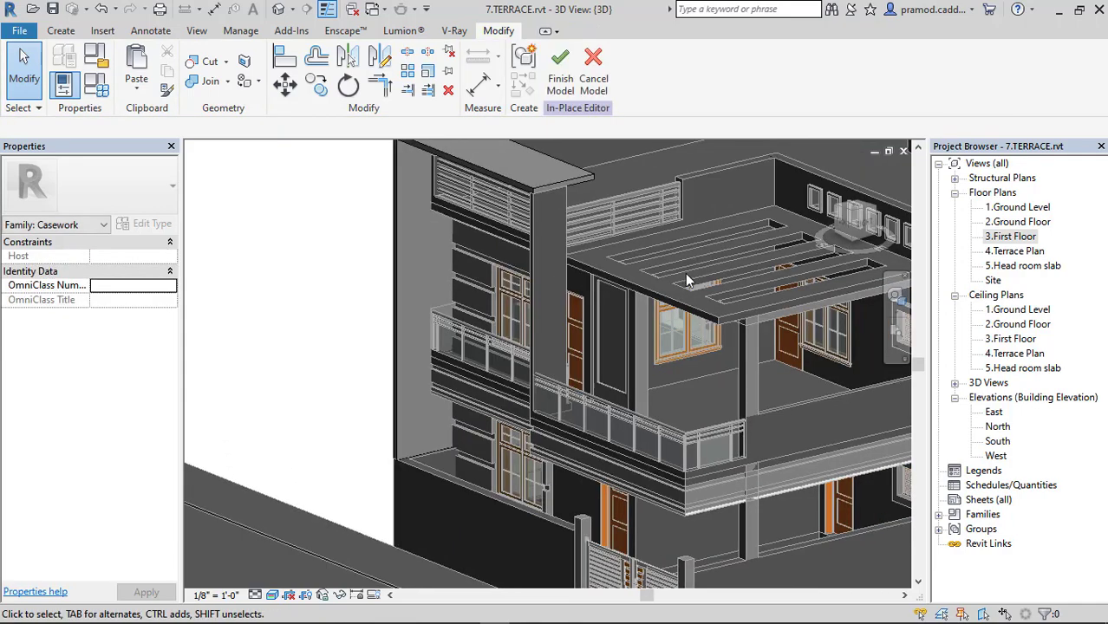
{"action": "mouse_move", "coordinate": [686, 280]}
{"action": "middle_mouse_down", "text": "shift"}
{"action": "mouse_move", "coordinate": [632, 290]}
{"action": "mouse_move", "coordinate": [662, 290]}
{"action": "mouse_move", "coordinate": [551, 252]}
{"action": "mouse_move", "coordinate": [496, 293]}
{"action": "middle_mouse_up", "text": "shift"}
Select the tall panel extrusion beside the balconies, then view the terrace overhang from the front
{"action": "mouse_move", "coordinate": [415, 396]}
{"action": "middle_mouse_down", "text": "shift"}
{"action": "mouse_move", "coordinate": [408, 352]}
{"action": "mouse_move", "coordinate": [486, 368]}
{"action": "mouse_move", "coordinate": [544, 358]}
{"action": "mouse_move", "coordinate": [751, 384]}
{"action": "middle_mouse_up", "text": "shift"}
{"action": "left_click", "coordinate": [408, 351]}
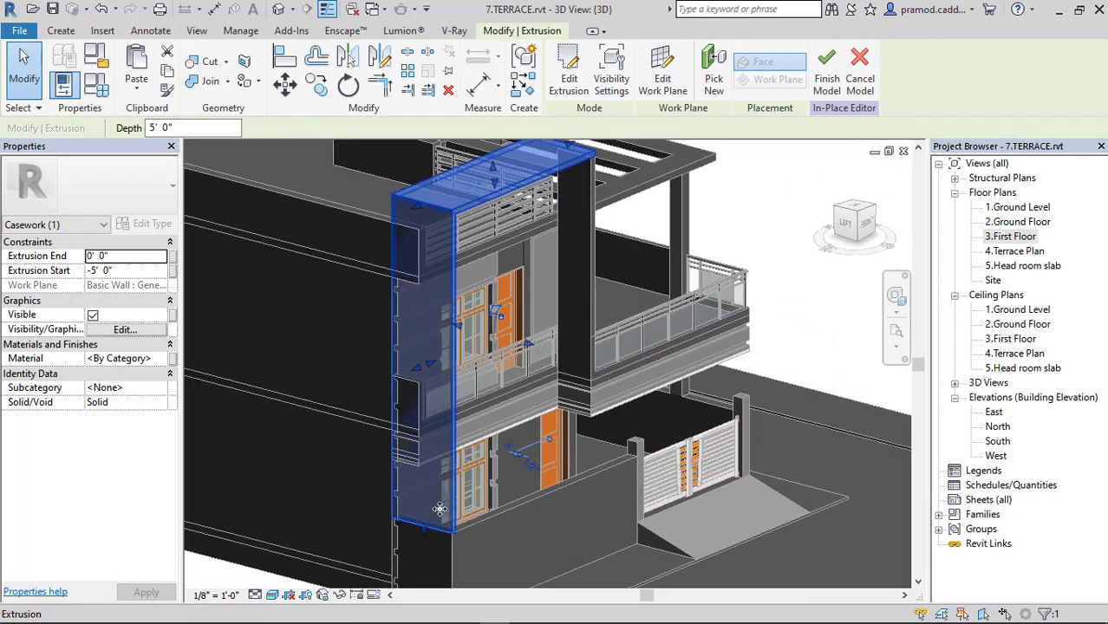
{"action": "left_click", "coordinate": [542, 292]}
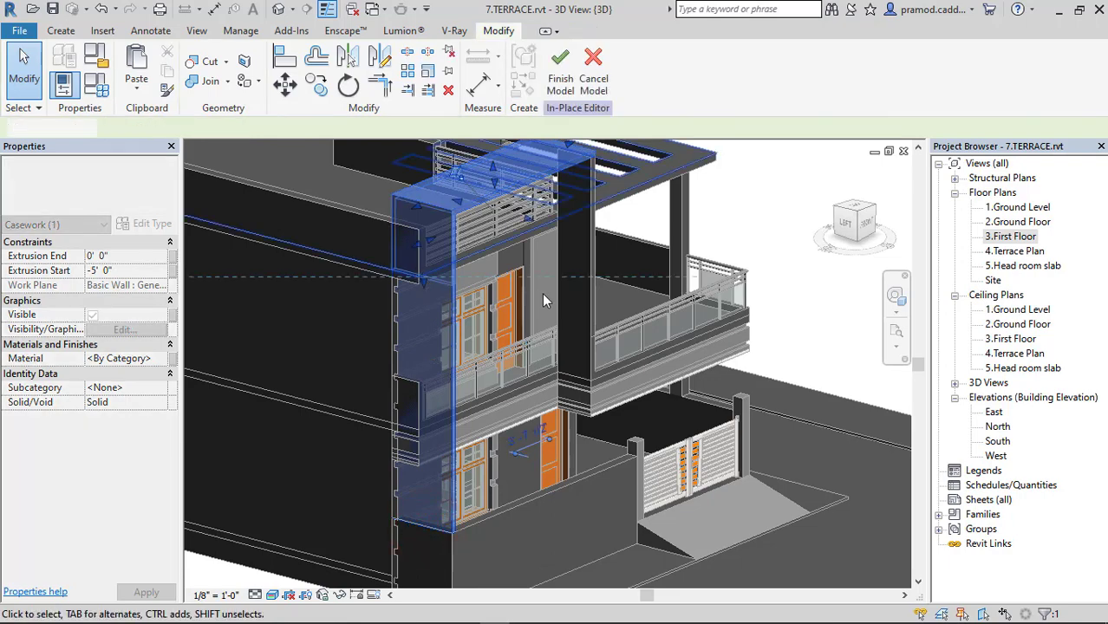
{"action": "mouse_move", "coordinate": [542, 292]}
{"action": "middle_mouse_down", "text": "shift"}
{"action": "mouse_move", "coordinate": [587, 304]}
{"action": "mouse_move", "coordinate": [532, 305]}
{"action": "mouse_move", "coordinate": [396, 267]}
{"action": "mouse_move", "coordinate": [289, 281]}
{"action": "mouse_move", "coordinate": [222, 223]}
{"action": "middle_mouse_up", "text": "shift"}
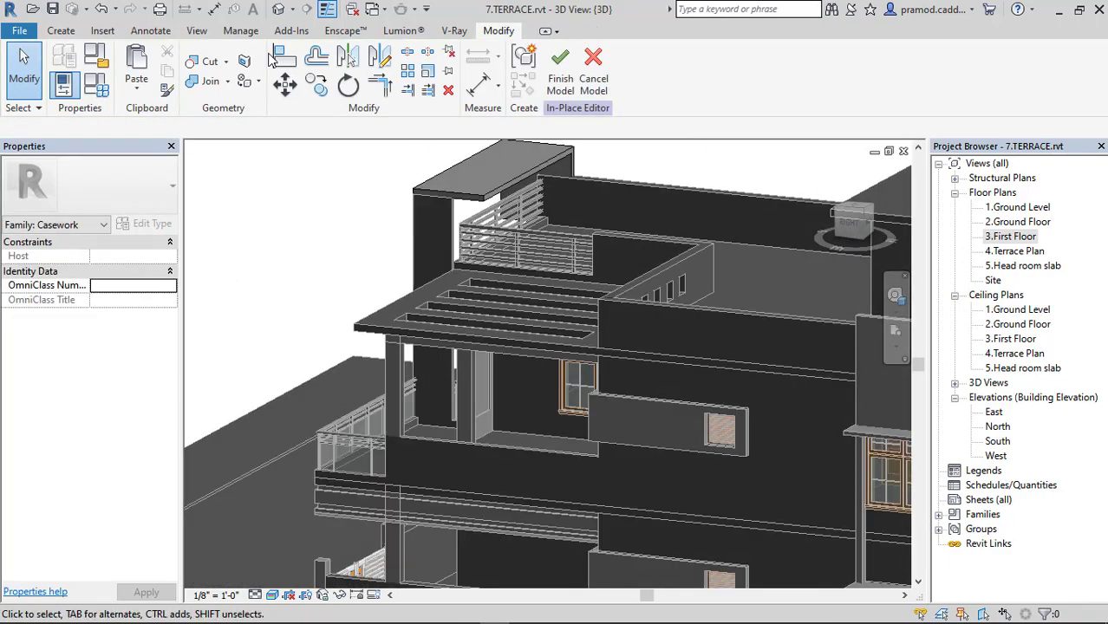
{"action": "scroll", "coordinate": [434, 182], "scroll_direction": "up", "scroll_amount": 4}
{"action": "scroll", "coordinate": [385, 217], "scroll_direction": "up", "scroll_amount": 4}
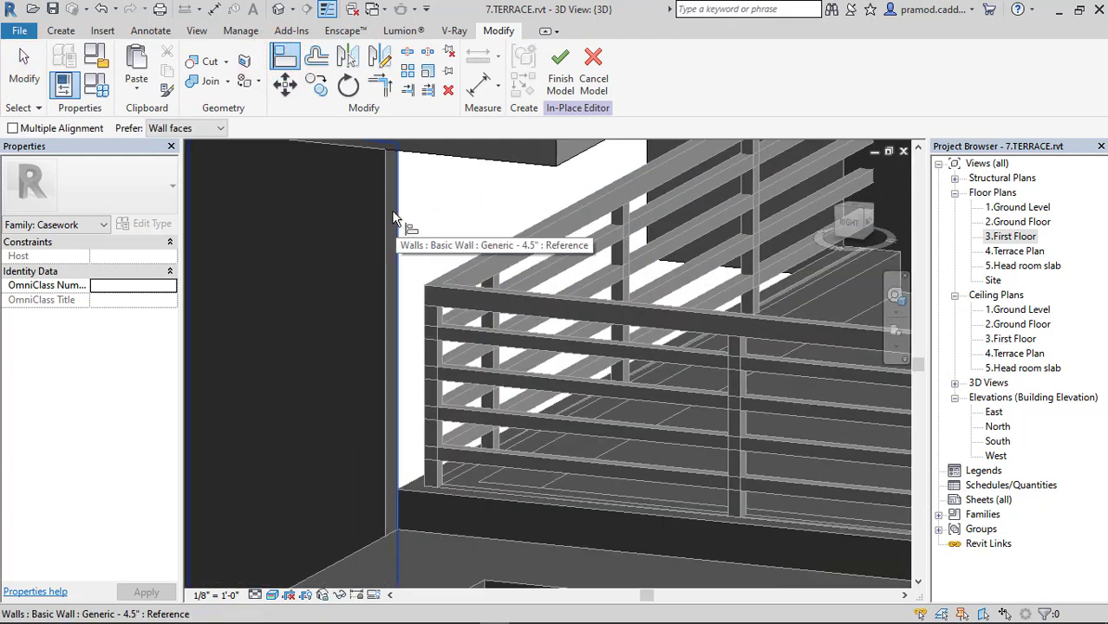
Align the extrusion's side edge to the neighbouring wall face using the wall as reference
{"action": "left_click", "coordinate": [389, 203]}
{"action": "left_click", "coordinate": [566, 144]}
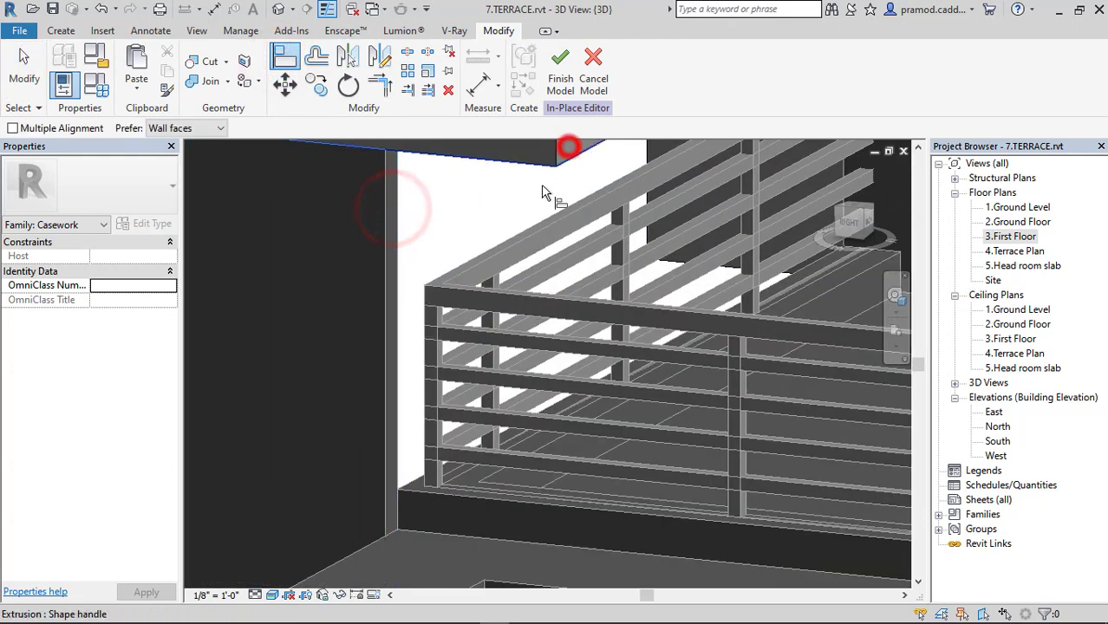
{"action": "scroll", "coordinate": [491, 241], "scroll_direction": "down", "scroll_amount": 3}
{"action": "scroll", "coordinate": [468, 230], "scroll_direction": "up", "scroll_amount": 3}
{"action": "scroll", "coordinate": [447, 232], "scroll_direction": "up", "scroll_amount": 3}
{"action": "left_click", "coordinate": [442, 214]}
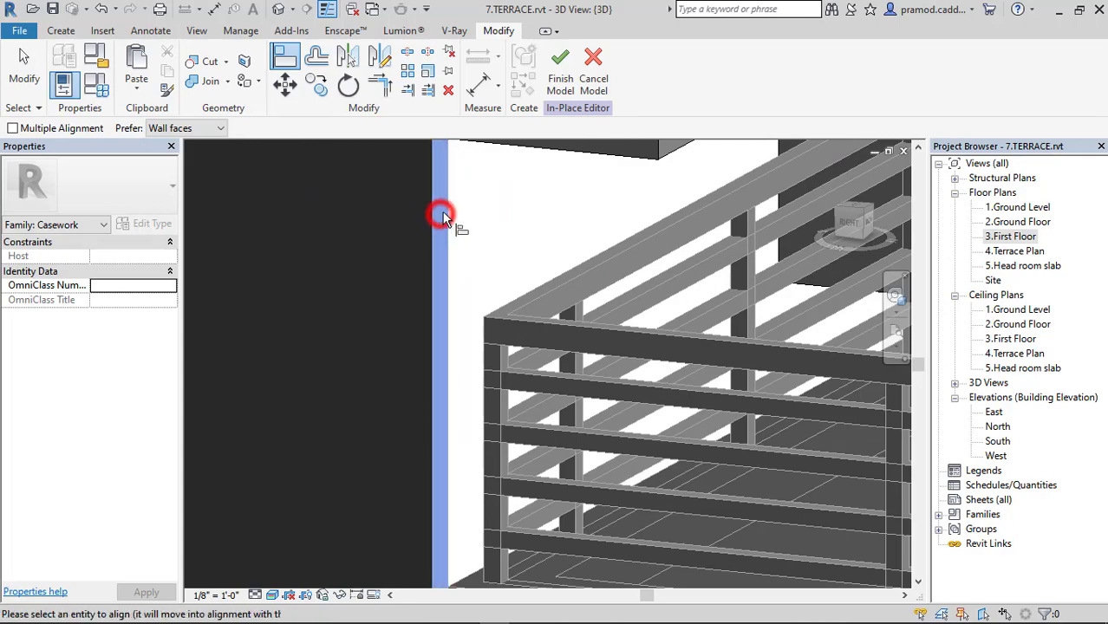
{"action": "scroll", "coordinate": [550, 356], "scroll_direction": "up", "scroll_amount": 3}
{"action": "scroll", "coordinate": [573, 351], "scroll_direction": "down", "scroll_amount": 5}
Orbit around the panels under the overhang to check the alignment, then exit Align
{"action": "mouse_move", "coordinate": [396, 339]}
{"action": "middle_mouse_down", "text": "shift"}
{"action": "mouse_move", "coordinate": [425, 346]}
{"action": "mouse_move", "coordinate": [539, 329]}
{"action": "middle_mouse_up", "text": "shift"}
{"action": "scroll", "coordinate": [508, 321], "scroll_direction": "up", "scroll_amount": 3}
{"action": "scroll", "coordinate": [493, 361], "scroll_direction": "up", "scroll_amount": 2}
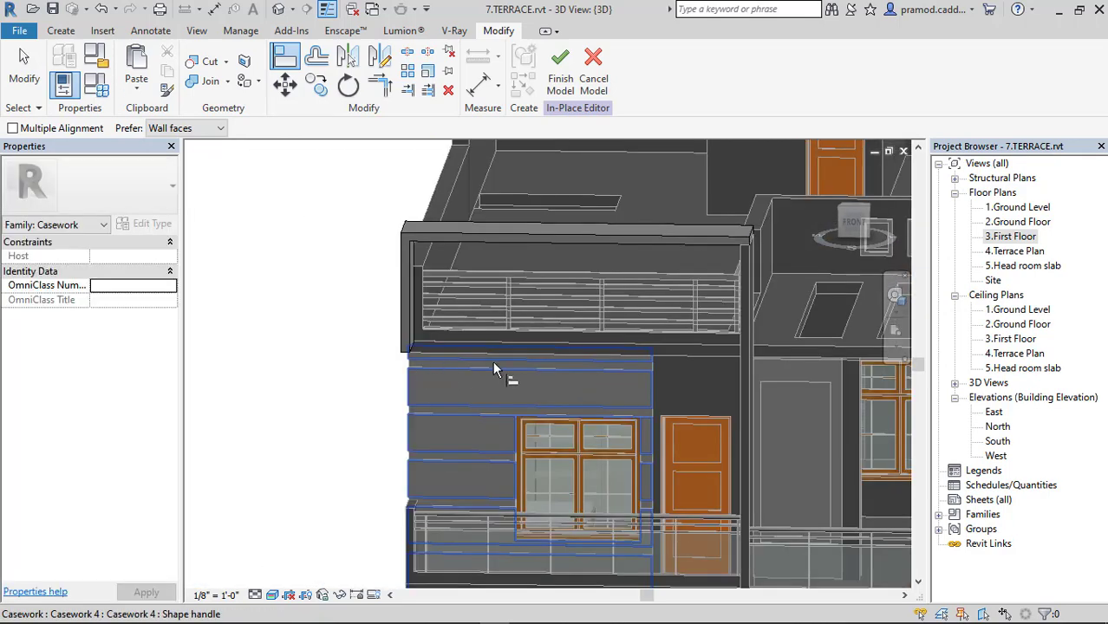
{"action": "scroll", "coordinate": [433, 344], "scroll_direction": "up", "scroll_amount": 2}
{"action": "scroll", "coordinate": [457, 289], "scroll_direction": "down", "scroll_amount": 3}
{"action": "mouse_move", "coordinate": [458, 290]}
{"action": "middle_mouse_down", "text": "shift"}
{"action": "mouse_move", "coordinate": [651, 364]}
{"action": "mouse_move", "coordinate": [721, 369]}
{"action": "mouse_move", "coordinate": [724, 342]}
{"action": "middle_mouse_up", "text": "shift"}
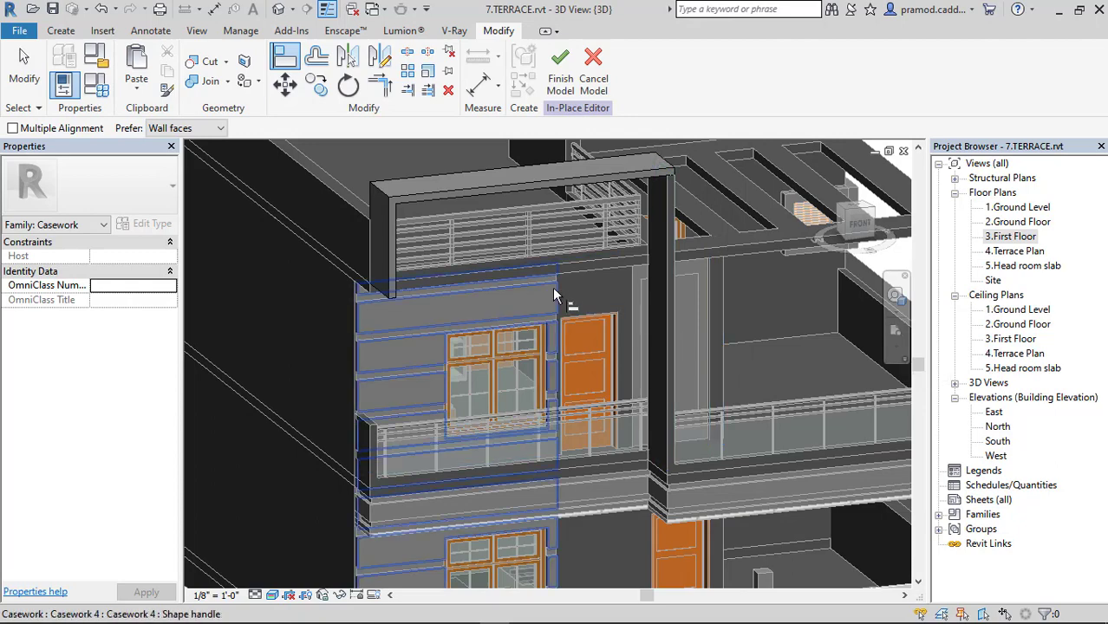
{"action": "mouse_move", "coordinate": [552, 286]}
{"action": "middle_mouse_down", "text": "shift"}
{"action": "mouse_move", "coordinate": [418, 321]}
{"action": "mouse_move", "coordinate": [421, 200]}
{"action": "middle_mouse_up", "text": "shift"}
{"action": "key", "text": "Escape"}
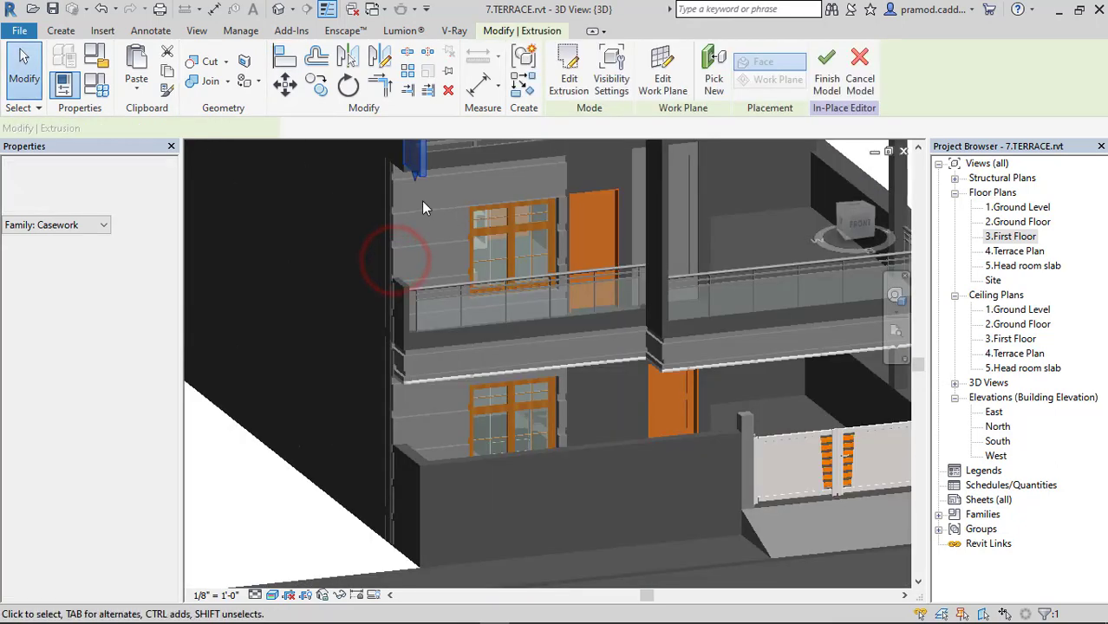
Stretch the tall extrusion's bottom down to the ledge below the window and align it to the ledge face
{"action": "mouse_move", "coordinate": [408, 447]}
{"action": "left_mouse_down"}
{"action": "mouse_move", "coordinate": [410, 471]}
{"action": "mouse_move", "coordinate": [418, 456]}
{"action": "left_mouse_up"}
{"action": "mouse_move", "coordinate": [419, 455]}
{"action": "middle_mouse_down", "text": "shift"}
{"action": "mouse_move", "coordinate": [415, 393]}
{"action": "mouse_move", "coordinate": [507, 529]}
{"action": "middle_mouse_up", "text": "shift"}
{"action": "left_click", "coordinate": [414, 393]}
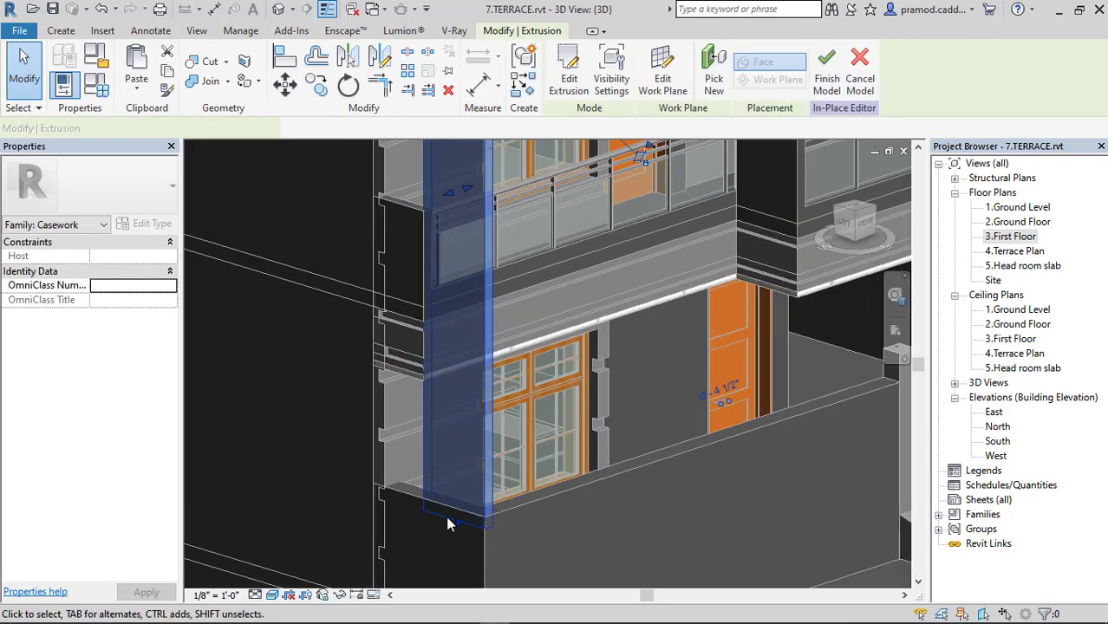
{"action": "scroll", "coordinate": [446, 516], "scroll_direction": "up", "scroll_amount": 2}
{"action": "left_click_drag", "start_coordinate": [437, 500], "coordinate": [437, 460]}
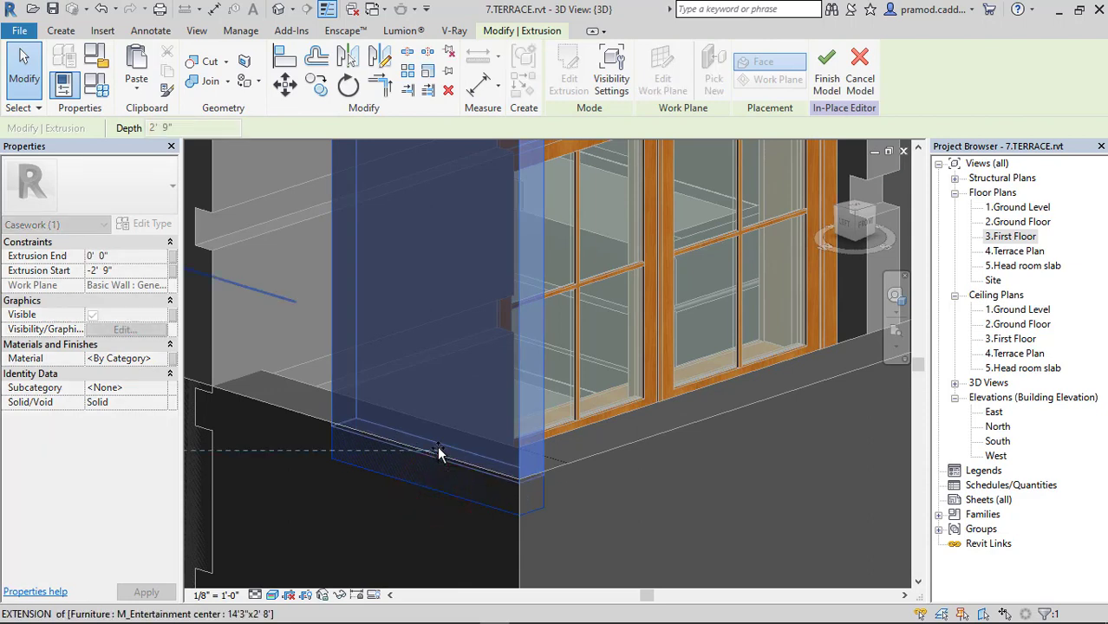
{"action": "left_click_drag", "start_coordinate": [438, 451], "coordinate": [437, 447]}
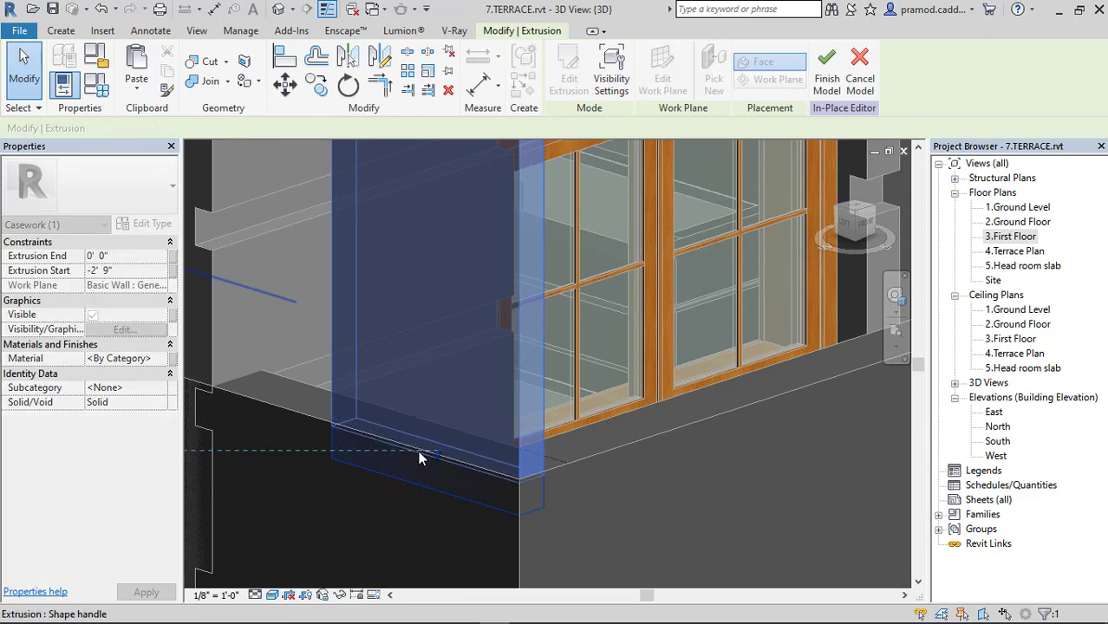
{"action": "left_click", "coordinate": [313, 392]}
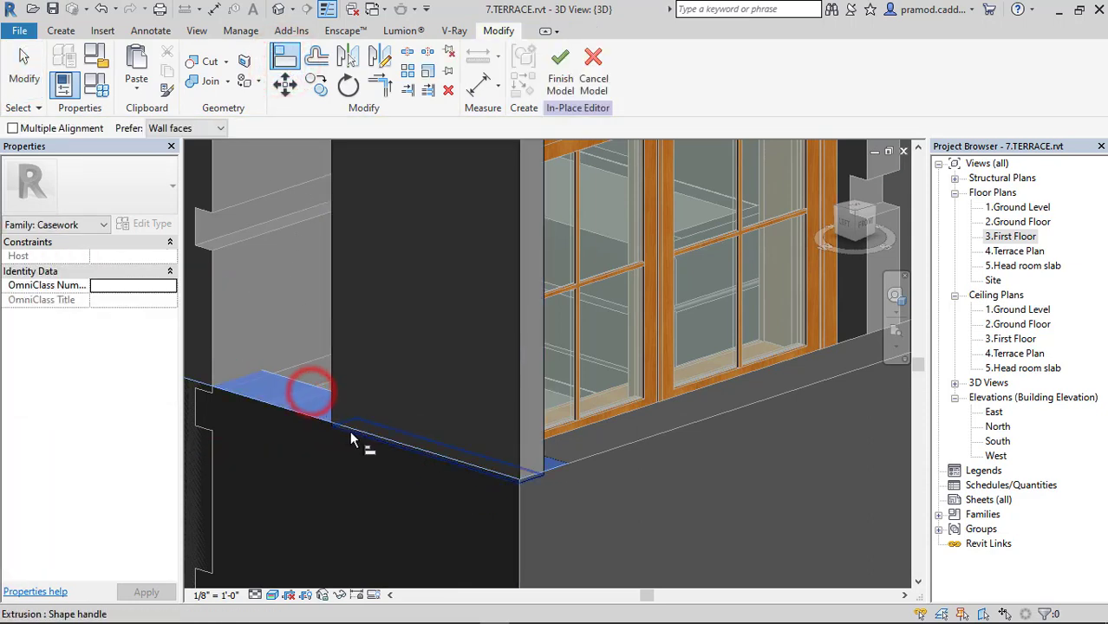
{"action": "scroll", "coordinate": [375, 432], "scroll_direction": "down", "scroll_amount": 3}
{"action": "mouse_move", "coordinate": [460, 398]}
{"action": "middle_mouse_down", "text": "shift"}
{"action": "mouse_move", "coordinate": [657, 447]}
{"action": "mouse_move", "coordinate": [508, 376]}
{"action": "mouse_move", "coordinate": [539, 347]}
{"action": "mouse_move", "coordinate": [585, 387]}
{"action": "mouse_move", "coordinate": [588, 190]}
{"action": "middle_mouse_up", "text": "shift"}
Finish the in-place model, choosing Delete Type for the failing Casework 6 family
{"action": "left_click", "coordinate": [560, 79]}
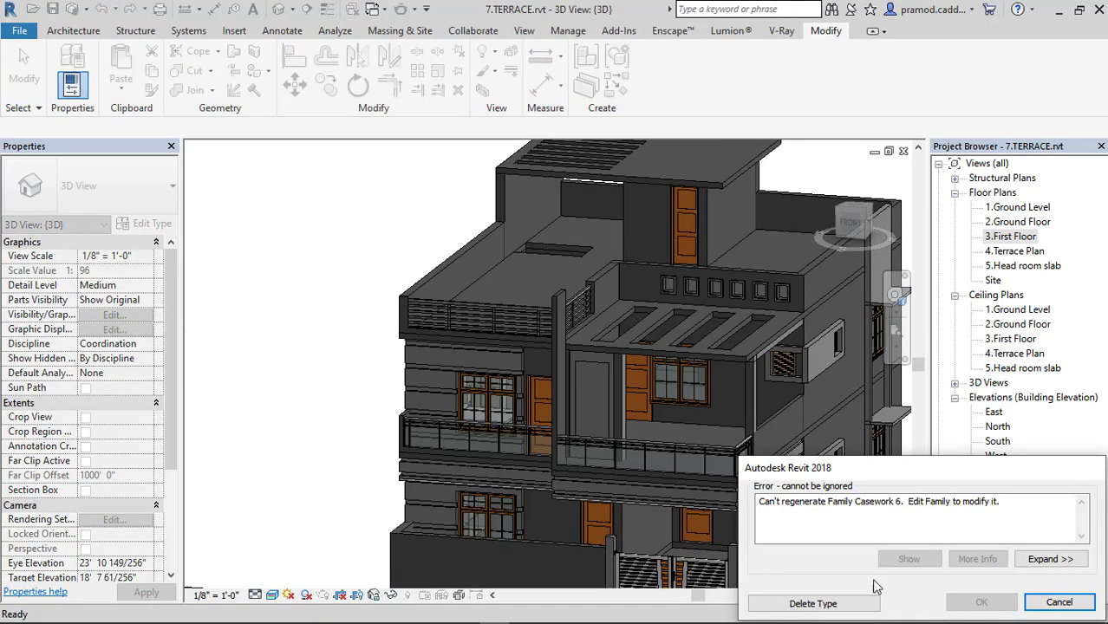
{"action": "left_click", "coordinate": [845, 603]}
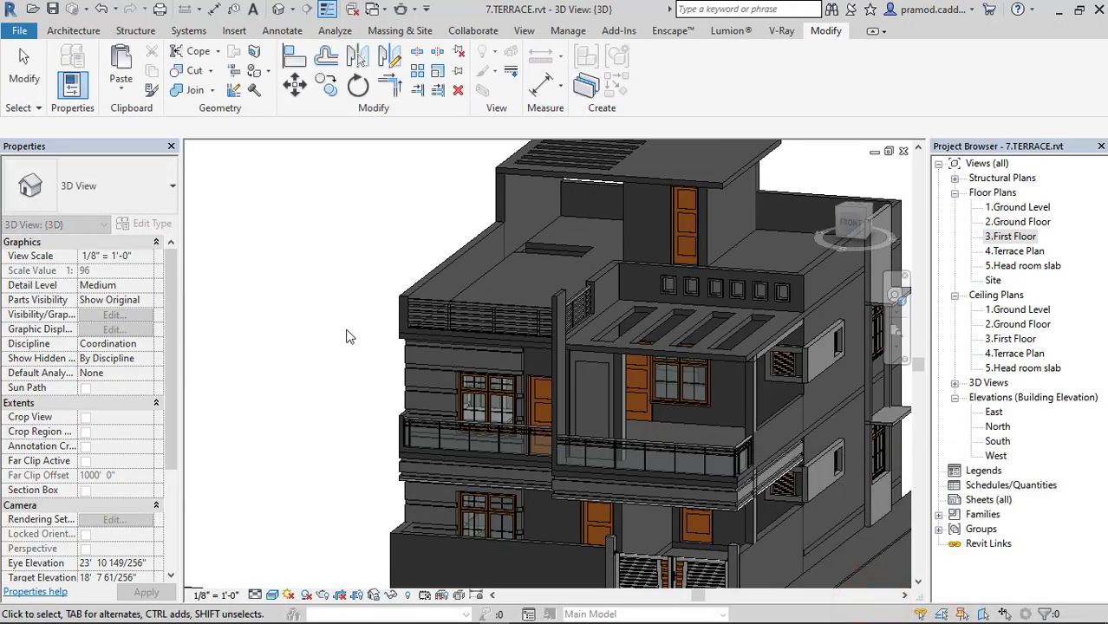
{"action": "left_click", "coordinate": [337, 301]}
Select the thin wall column under the pergola and set its Unconnected Height to 3' 3"
{"action": "middle_click_drag", "start_coordinate": [485, 371], "coordinate": [530, 316], "text": "shift"}
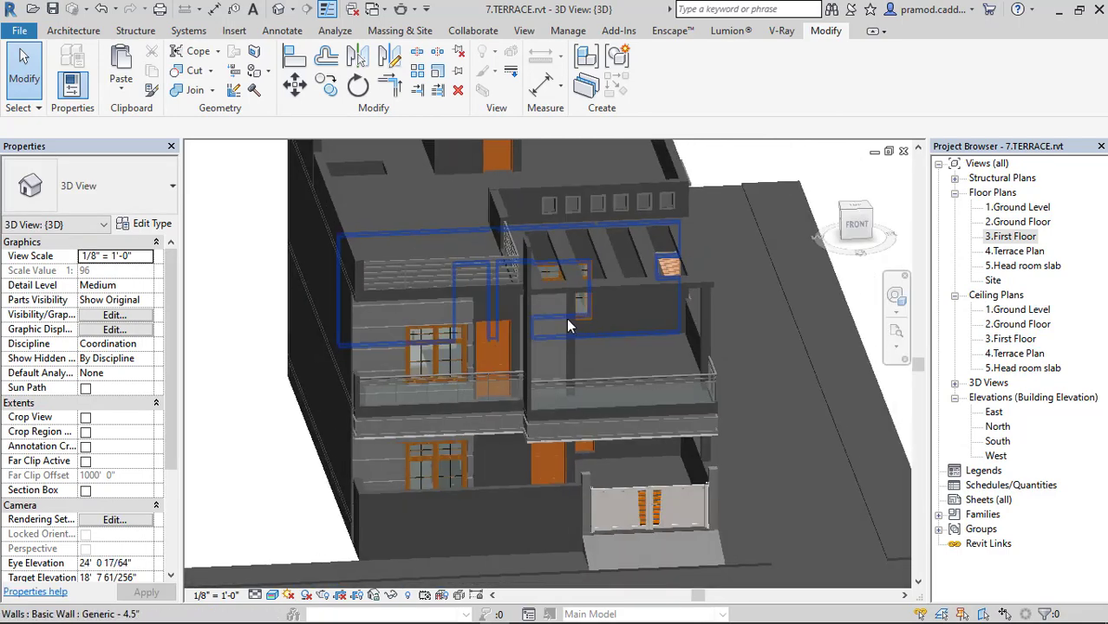
{"action": "left_click", "coordinate": [529, 316]}
{"action": "middle_click_drag", "start_coordinate": [617, 351], "coordinate": [555, 329], "text": "shift"}
{"action": "scroll", "coordinate": [555, 329], "scroll_direction": "up", "scroll_amount": 3}
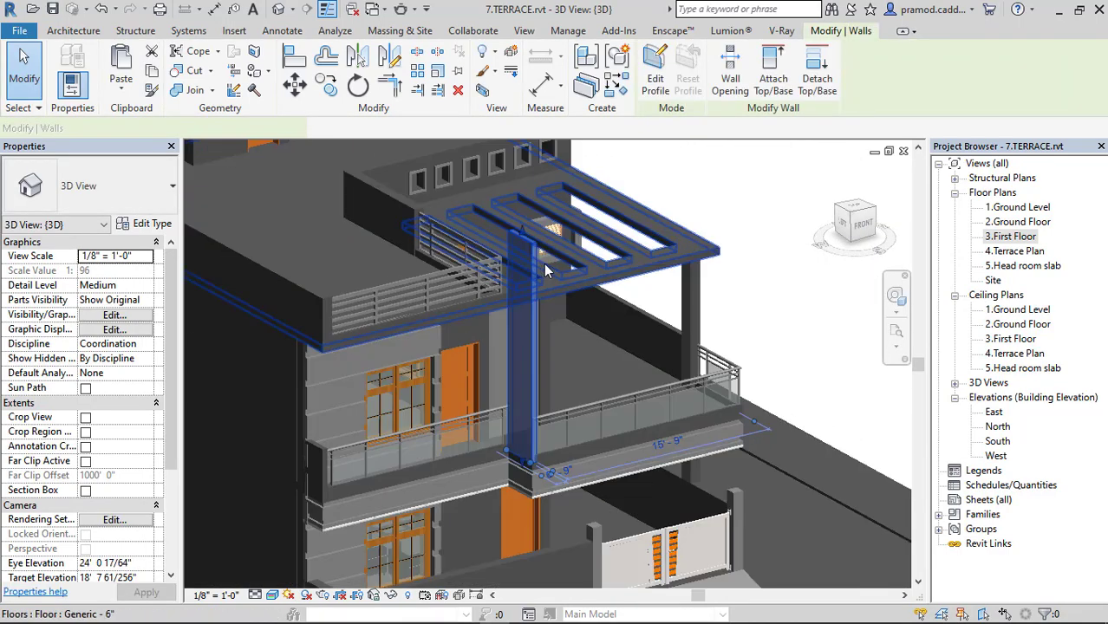
{"action": "left_click", "coordinate": [147, 344]}
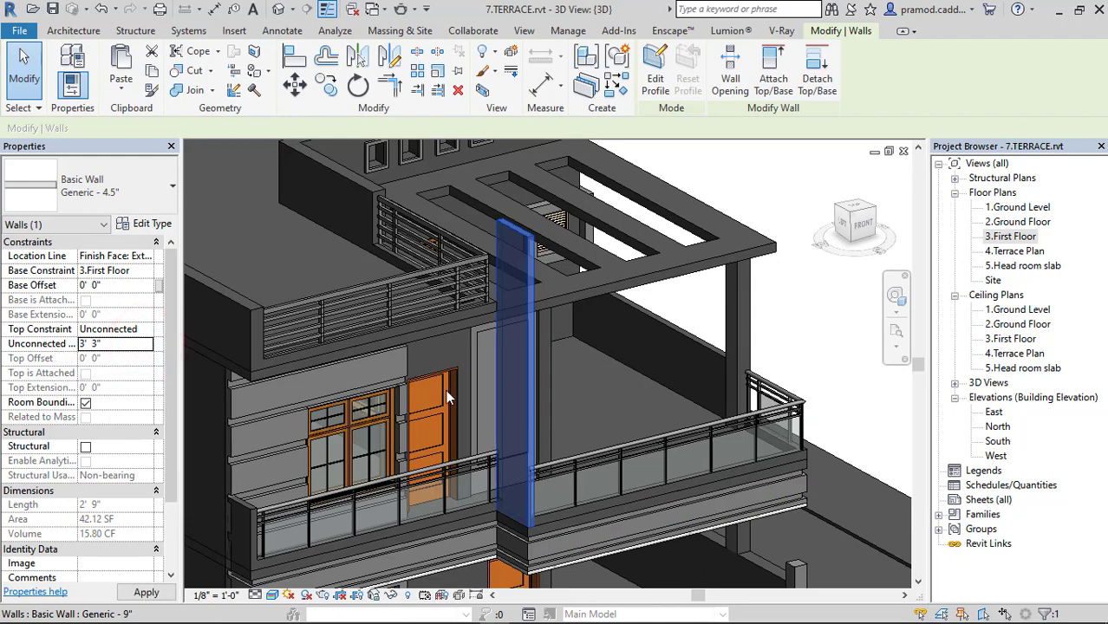
{"action": "scroll", "coordinate": [651, 416], "scroll_direction": "down", "scroll_amount": 3}
Orbit around the building to review the balcony front and the side facade
{"action": "left_click", "coordinate": [792, 329]}
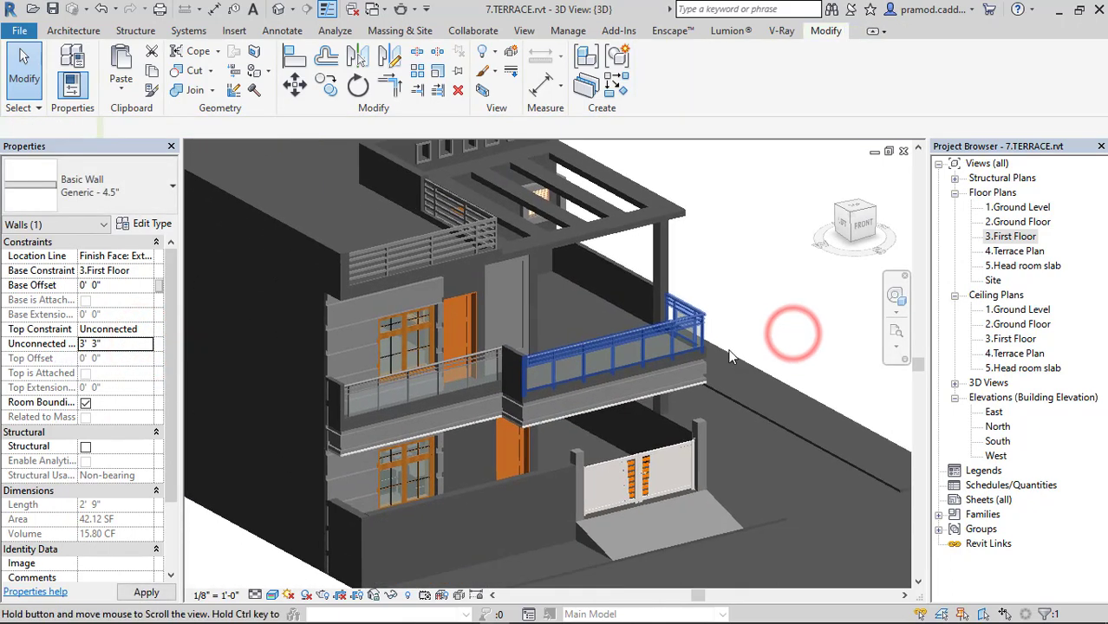
{"action": "middle_click_drag", "start_coordinate": [792, 328], "coordinate": [648, 349], "text": "shift"}
{"action": "scroll", "coordinate": [638, 437], "scroll_direction": "up", "scroll_amount": 2}
{"action": "scroll", "coordinate": [638, 437], "scroll_direction": "down", "scroll_amount": 2}
{"action": "middle_click_drag", "start_coordinate": [652, 444], "coordinate": [597, 426], "text": "shift"}
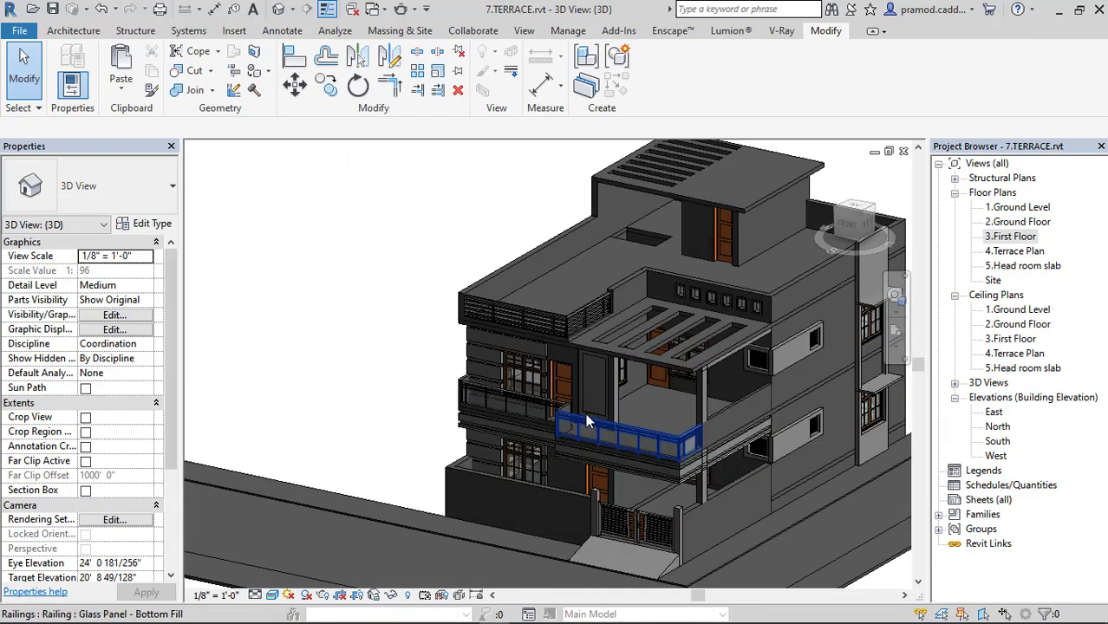
{"action": "scroll", "coordinate": [585, 413], "scroll_direction": "up", "scroll_amount": 2}
{"action": "scroll", "coordinate": [639, 450], "scroll_direction": "up", "scroll_amount": 2}
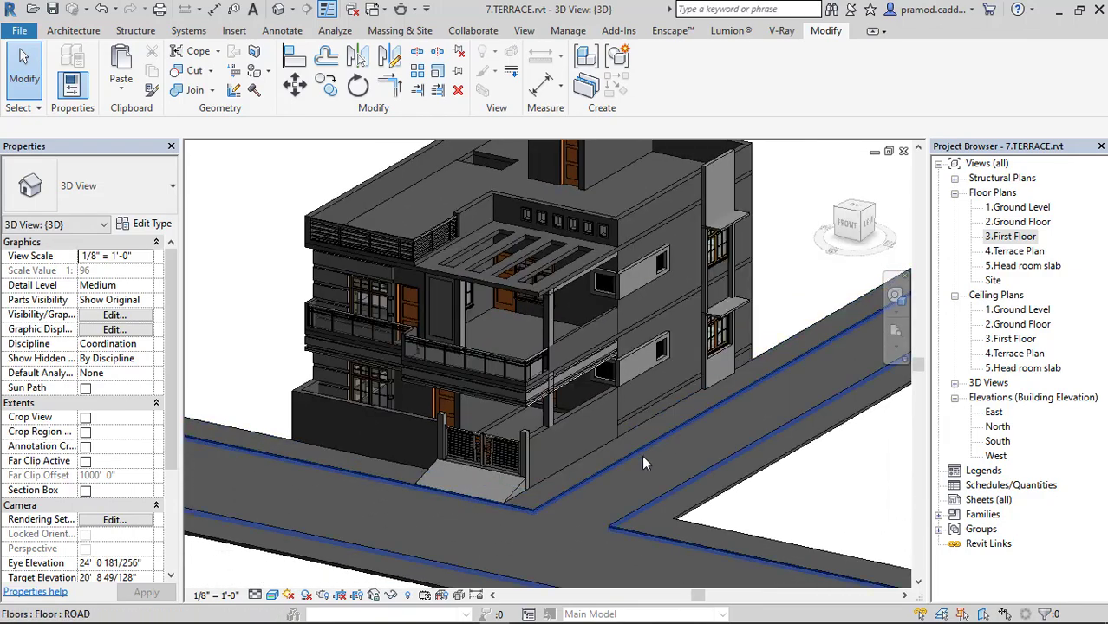
{"action": "middle_click_drag", "start_coordinate": [642, 464], "coordinate": [728, 282], "text": "shift"}
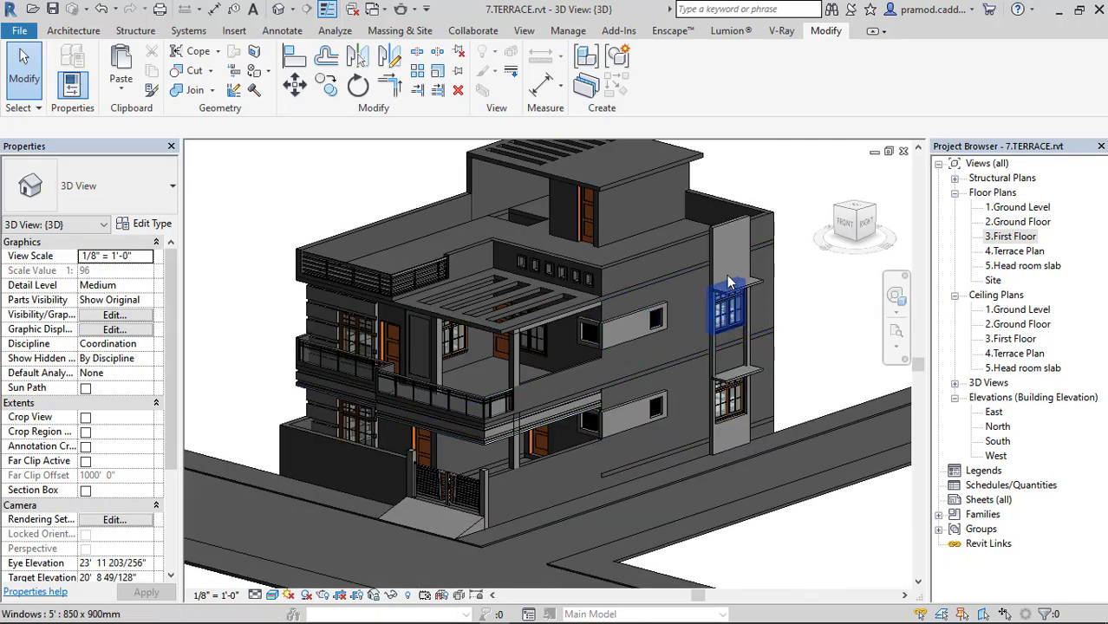
{"action": "scroll", "coordinate": [553, 286], "scroll_direction": "up", "scroll_amount": 1}
{"action": "scroll", "coordinate": [668, 393], "scroll_direction": "up", "scroll_amount": 1}
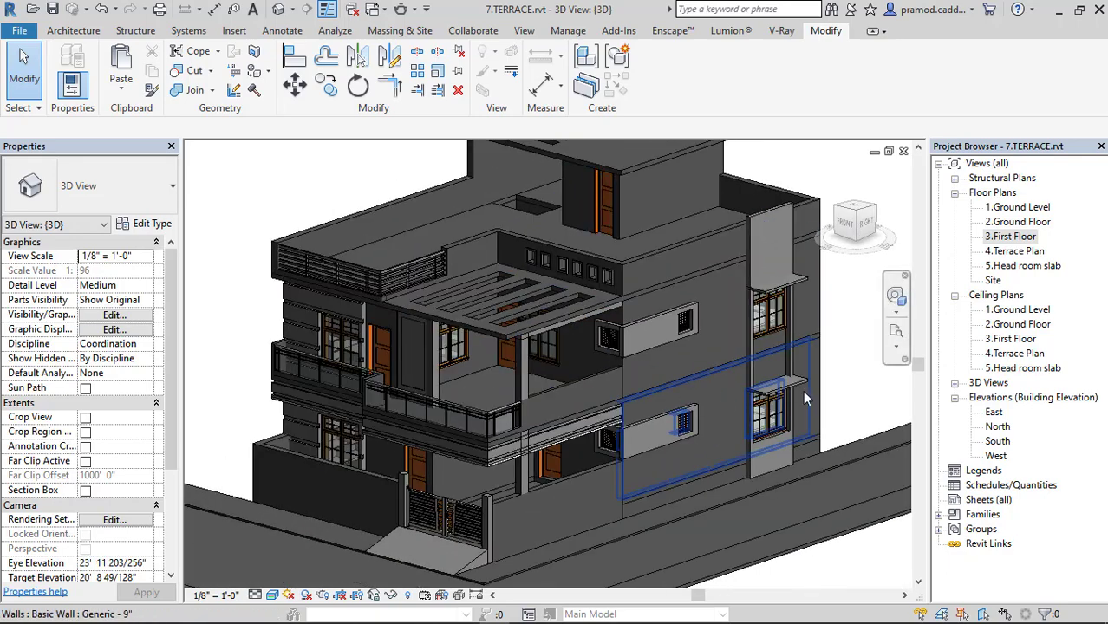